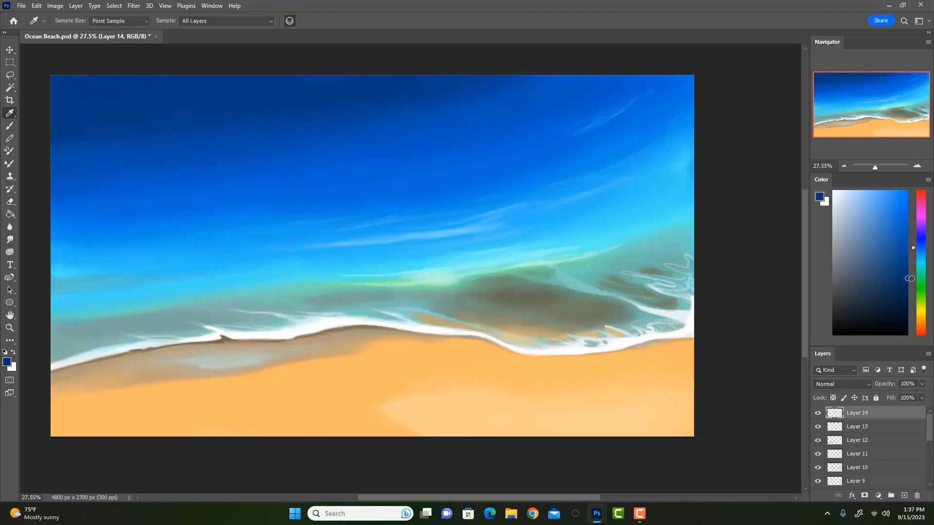
# Step: Paint dark blue over the deep water near the canvas's upper edge at 30% opacity, then blend it at 10% with a 200 px brush
pyautogui.press('b')
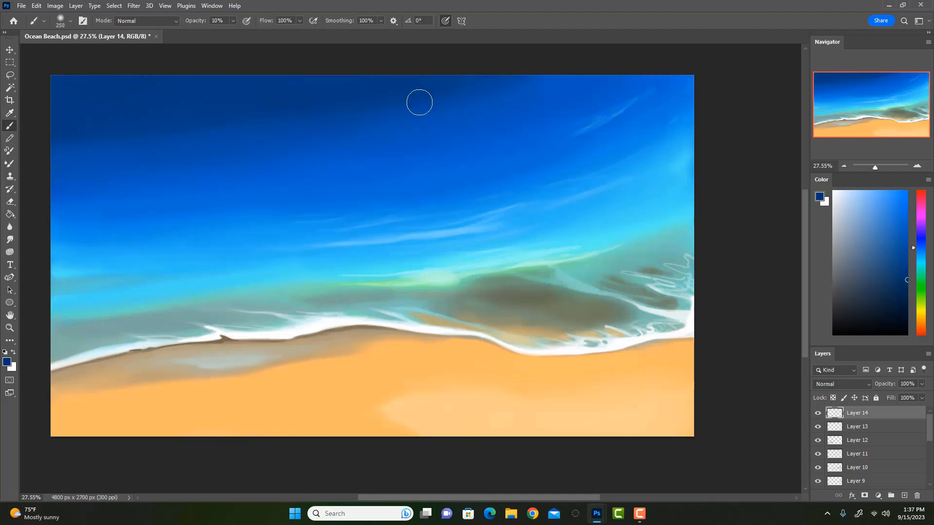
pyautogui.press('3')
pyautogui.moveTo(382, 121)
pyautogui.mouseDown()
pyautogui.moveTo(460, 78)
pyautogui.moveTo(225, 117)
pyautogui.moveTo(412, 89)
pyautogui.moveTo(365, 96)
pyautogui.mouseUp()
pyautogui.press('1')
pyautogui.press('[')
pyautogui.moveTo(528, 81)
pyautogui.mouseDown()
pyautogui.moveTo(372, 125)
pyautogui.moveTo(558, 81)
pyautogui.moveTo(386, 116)
pyautogui.mouseUp()
pyautogui.keyDown('alt'); pyautogui.click(389, 115); pyautogui.keyUp('alt')
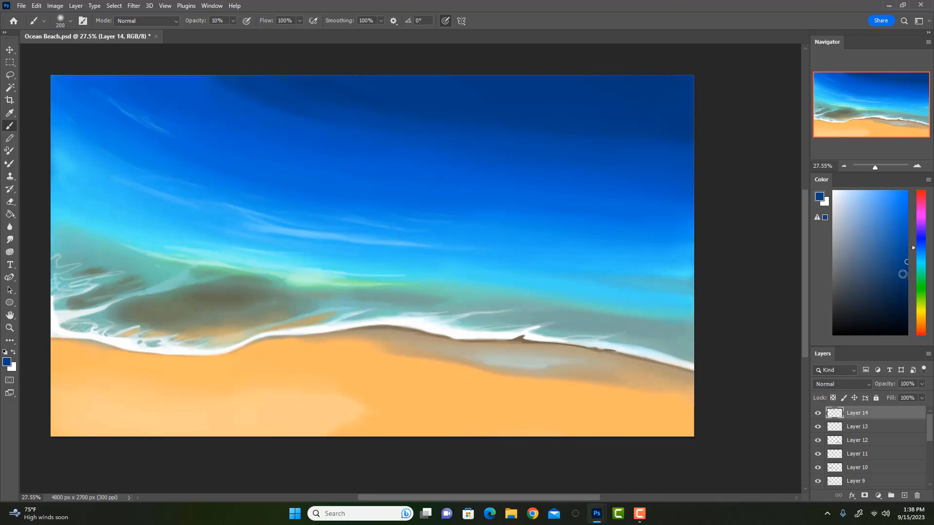
# Step: Choose a darker navy and darken the upper-right corner of the sea at 30% opacity, enlarging the soft brush to 400 px
pyautogui.click(907, 278)
pyautogui.click(906, 297)
pyautogui.press('3')
pyautogui.moveTo(545, 72)
pyautogui.mouseDown()
pyautogui.moveTo(639, 97)
pyautogui.moveTo(721, 100)
pyautogui.mouseUp()
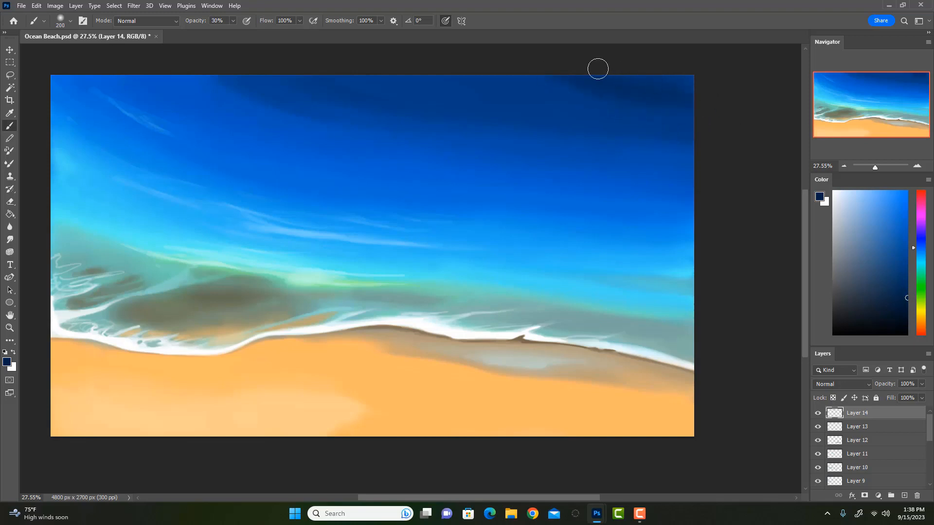
pyautogui.moveTo(598, 69); pyautogui.dragTo(704, 85)
pyautogui.press(']')
pyautogui.press(']')
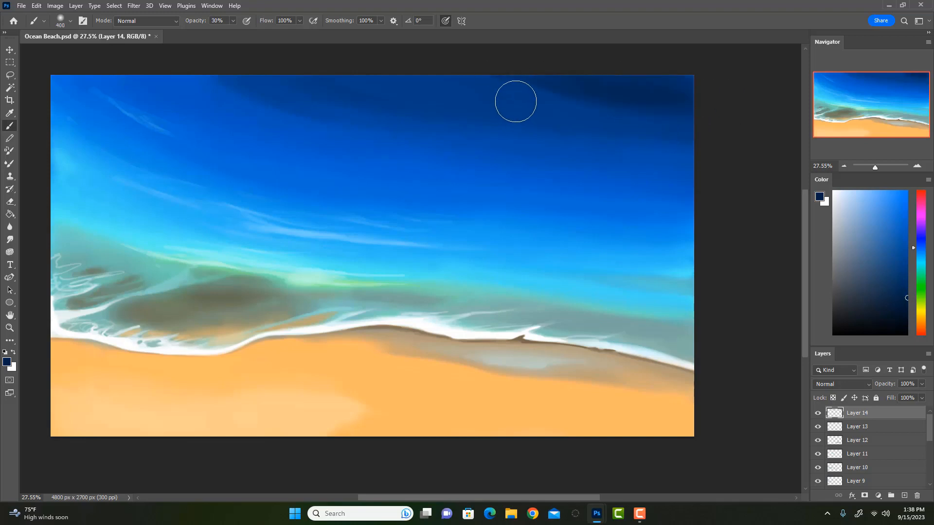
# Step: Blend the edge of the navy corner into the surrounding water with a 300 px brush at 10% opacity, using sampled blues
pyautogui.press('1')
pyautogui.press('[')
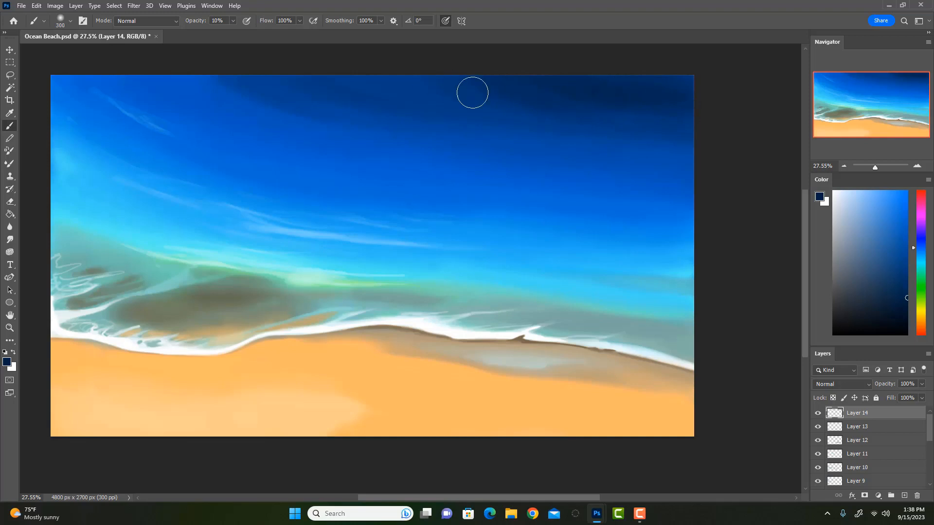
pyautogui.press('i')
pyautogui.click(434, 118)
pyautogui.click(425, 112)
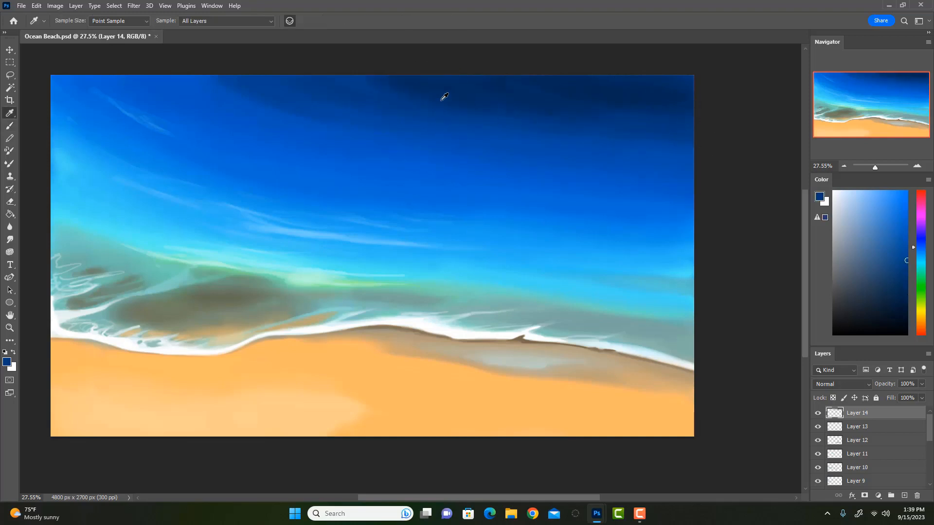
pyautogui.press('b')
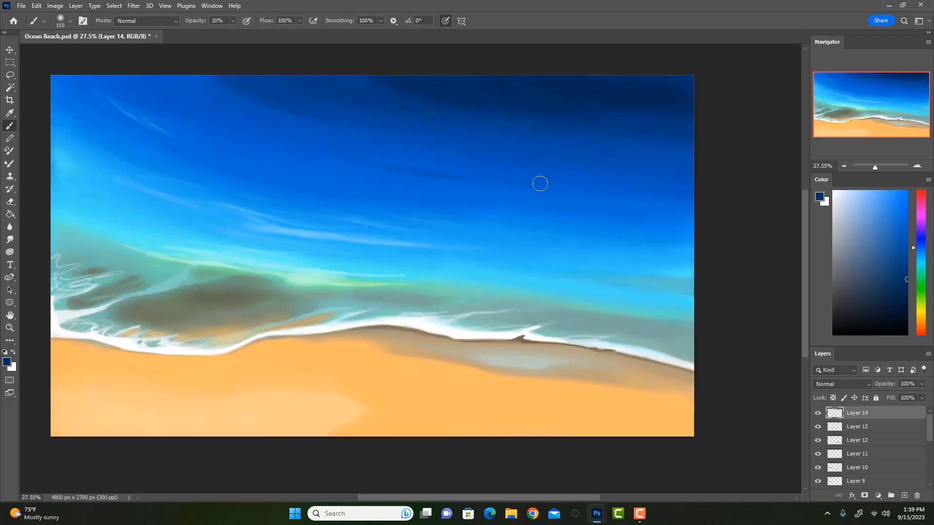
# Step: Soften the thin dark streak in the middle of the blue water with sampled blues, using a 100 px brush at 10% opacity
pyautogui.press('[')
pyautogui.keyDown('alt'); pyautogui.click(386, 162); pyautogui.keyUp('alt')
pyautogui.press('[')
pyautogui.keyDown('alt'); pyautogui.click(428, 168); pyautogui.keyUp('alt')
pyautogui.press('alt')
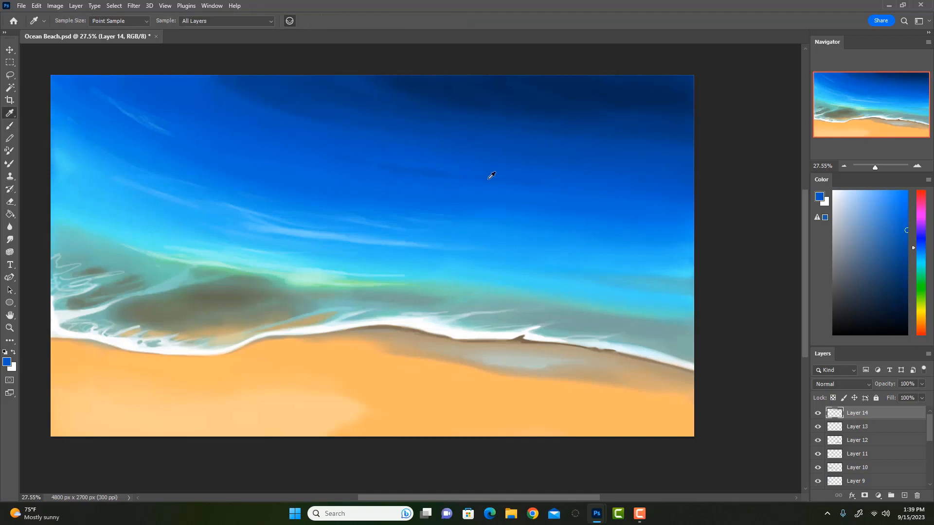
pyautogui.keyDown('alt'); pyautogui.click(438, 174); pyautogui.keyUp('alt')
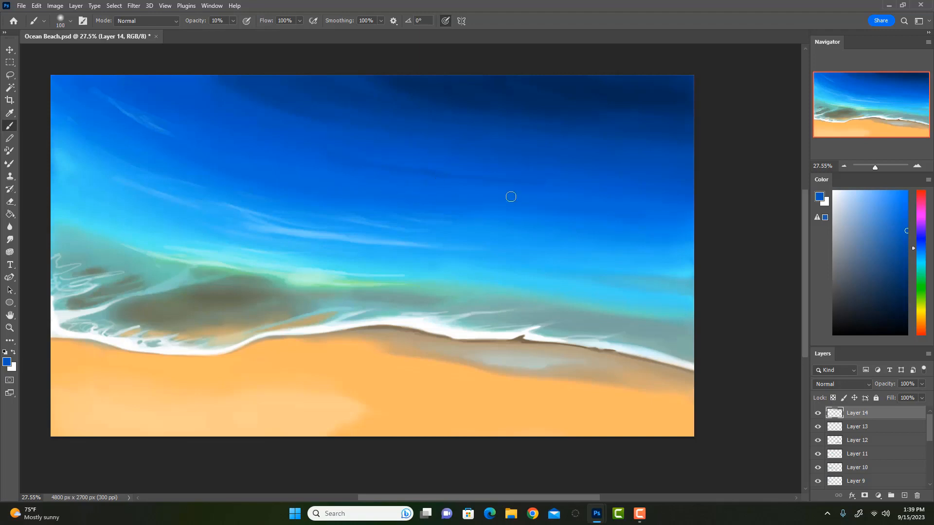
pyautogui.press('alt')
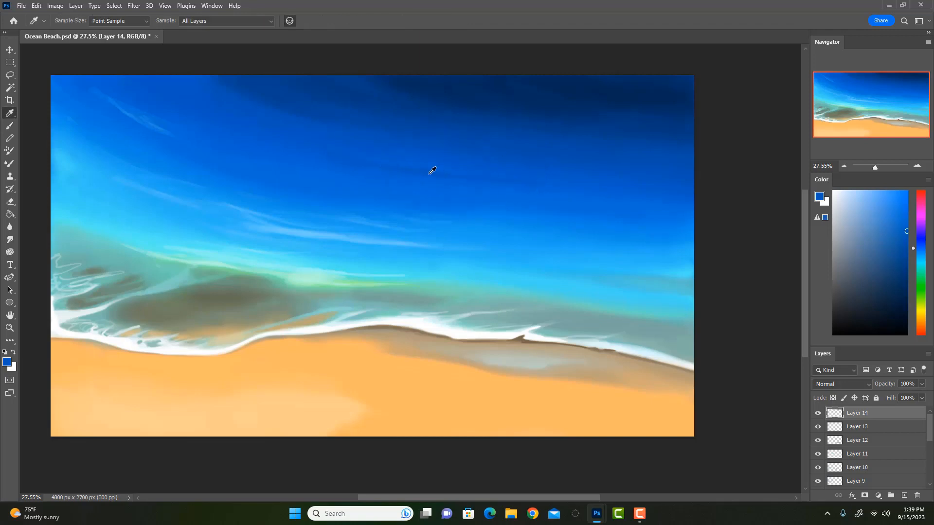
pyautogui.keyDown('alt'); pyautogui.click(432, 172); pyautogui.keyUp('alt')
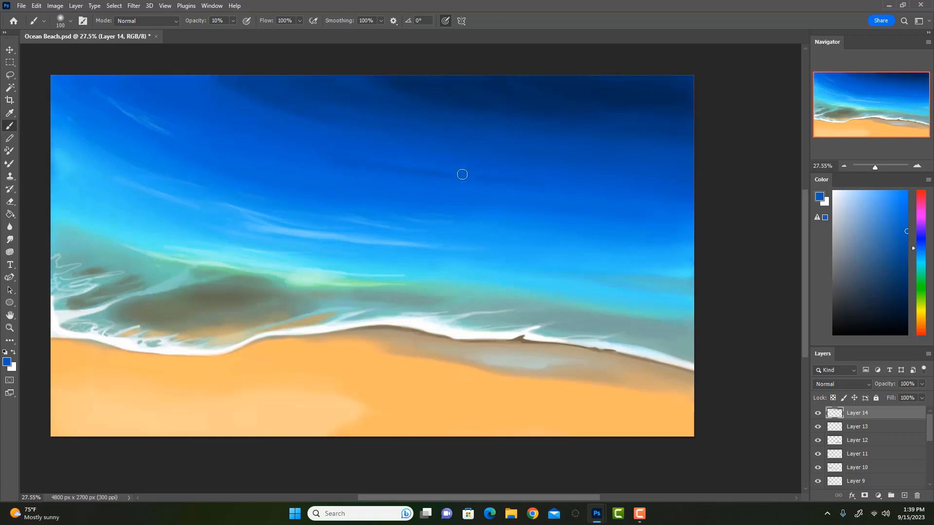
pyautogui.keyDown('alt'); pyautogui.click(369, 167); pyautogui.keyUp('alt')
# Step: Paint a sampled-navy streak across the middle of the blue water with a 150 px brush at 30% opacity
pyautogui.press('0')
pyautogui.press(']')
pyautogui.keyDown('alt'); pyautogui.click(472, 97); pyautogui.keyUp('alt')
pyautogui.press('3')
pyautogui.moveTo(457, 170); pyautogui.dragTo(508, 174)
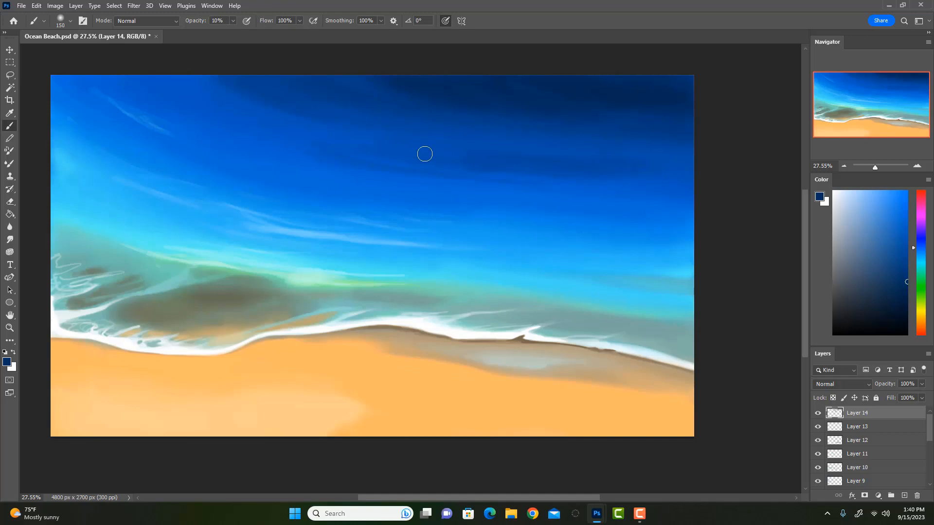
# Step: Extend and blend the dark streaks into the surrounding water with repeatedly sampled blues, adjusting brush size and using 30% opacity
pyautogui.keyDown('alt'); pyautogui.click(483, 143); pyautogui.keyUp('alt')
pyautogui.keyDown('alt'); pyautogui.click(365, 131); pyautogui.keyUp('alt')
pyautogui.press('0')
pyautogui.press('[')
pyautogui.press('3')
pyautogui.press(']')
pyautogui.keyDown('alt'); pyautogui.click(364, 139); pyautogui.keyUp('alt')
pyautogui.keyDown('alt'); pyautogui.click(367, 144); pyautogui.keyUp('alt')
# Step: Erase the dark streaks from Layer 14 with a 400 px eraser and compare the painting with the layer hidden and shown
pyautogui.press('e')
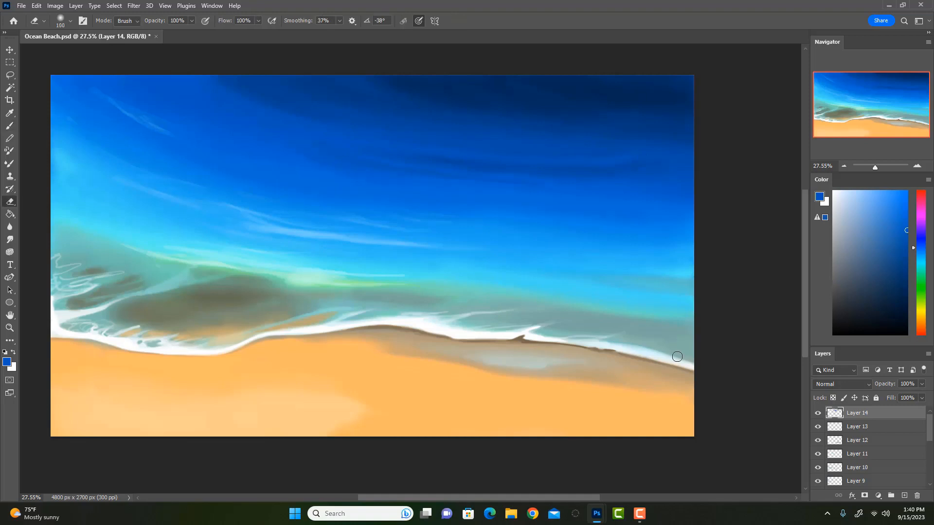
pyautogui.click(818, 414)
pyautogui.click(820, 416)
pyautogui.press(']')
pyautogui.press(']')
pyautogui.press(']')
pyautogui.press(']')
pyautogui.press(']')
pyautogui.moveTo(306, 151); pyautogui.dragTo(521, 176)
pyautogui.moveTo(390, 153); pyautogui.dragTo(674, 175)
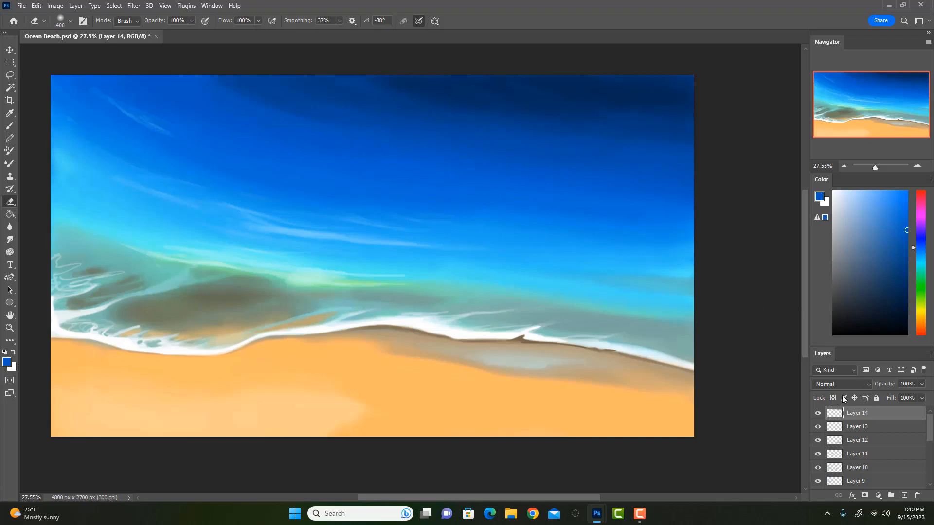
pyautogui.click(818, 413)
pyautogui.click(818, 414)
# Step: Sweep sampled navy across the upper-right sea at 30% opacity with a large soft brush, then blend its lower edge with sampled mid-blue at 500 px
pyautogui.press('b')
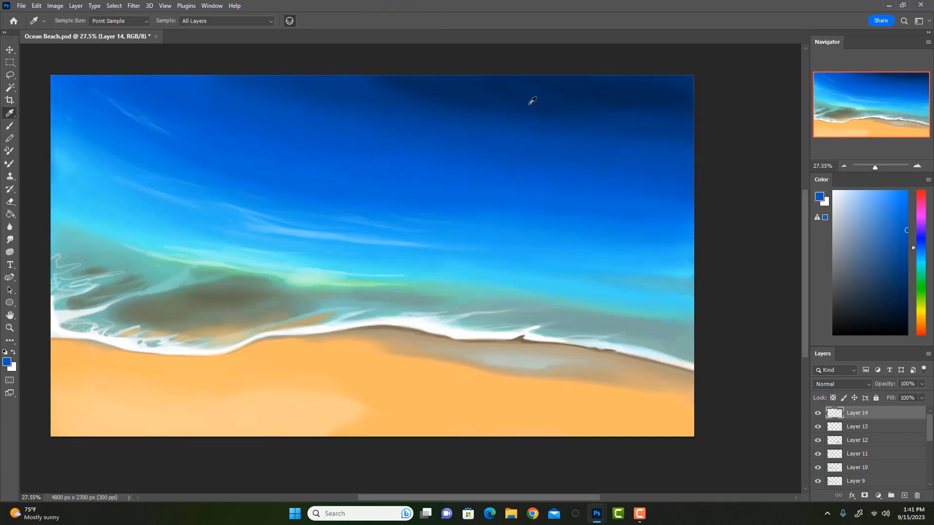
pyautogui.keyDown('alt'); pyautogui.click(517, 101); pyautogui.keyUp('alt')
pyautogui.press(']')
pyautogui.press(']')
pyautogui.press(']')
pyautogui.press(']')
pyautogui.press(']')
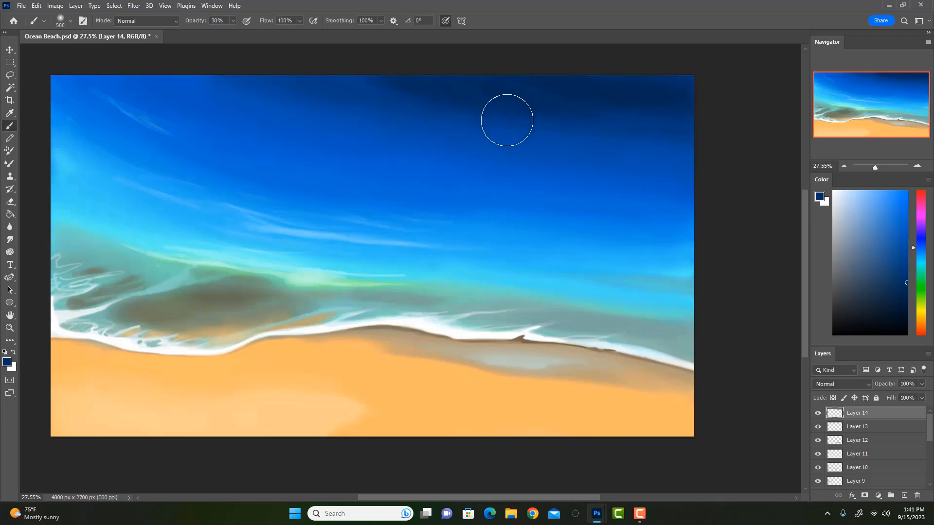
pyautogui.moveTo(384, 90)
pyautogui.mouseDown()
pyautogui.moveTo(429, 108)
pyautogui.moveTo(651, 142)
pyautogui.moveTo(379, 83)
pyautogui.moveTo(566, 113)
pyautogui.moveTo(709, 118)
pyautogui.moveTo(468, 113)
pyautogui.moveTo(321, 74)
pyautogui.moveTo(385, 96)
pyautogui.moveTo(687, 137)
pyautogui.mouseUp()
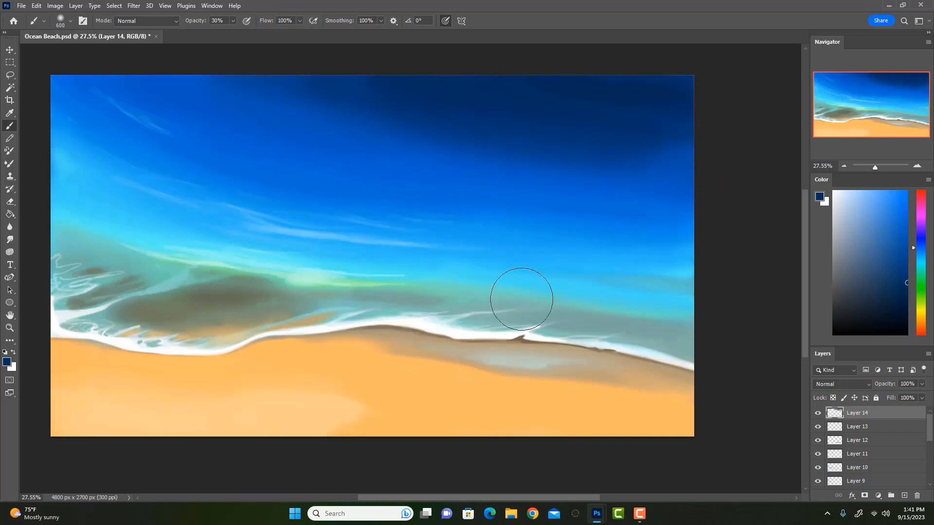
pyautogui.keyDown('alt'); pyautogui.click(417, 143); pyautogui.keyUp('alt')
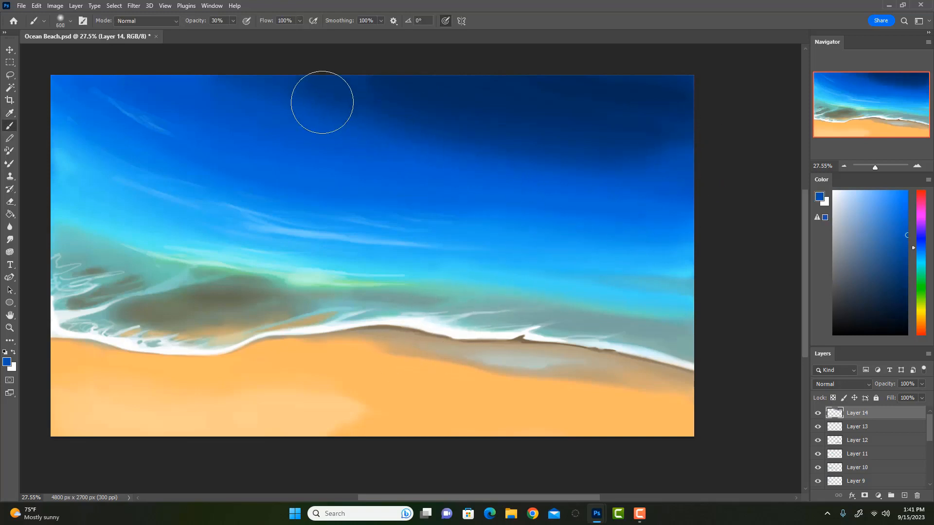
pyautogui.press('[')
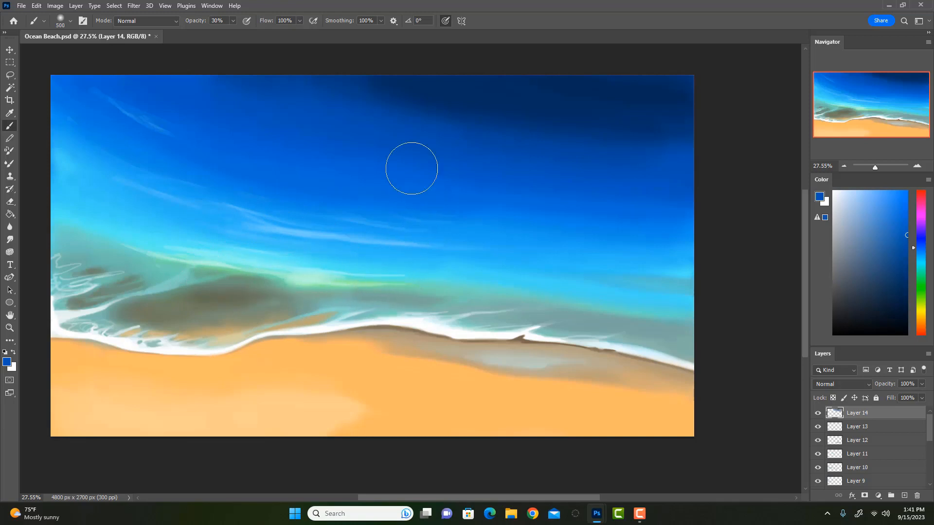
# Step: Extend the dark navy water toward the upper left with sampled navy at 30% opacity, using 600 px and 500 px brush strokes
pyautogui.keyDown('alt'); pyautogui.click(458, 101); pyautogui.keyUp('alt')
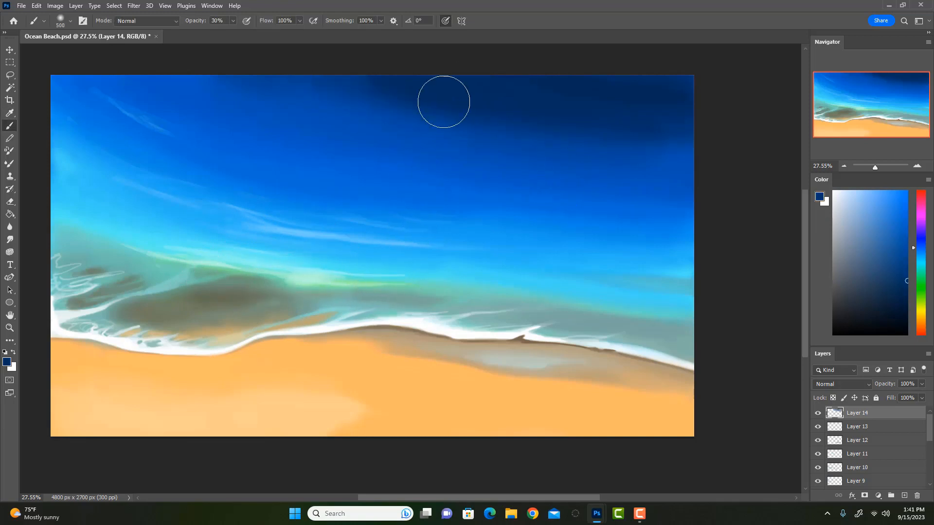
pyautogui.moveTo(317, 80); pyautogui.dragTo(398, 98)
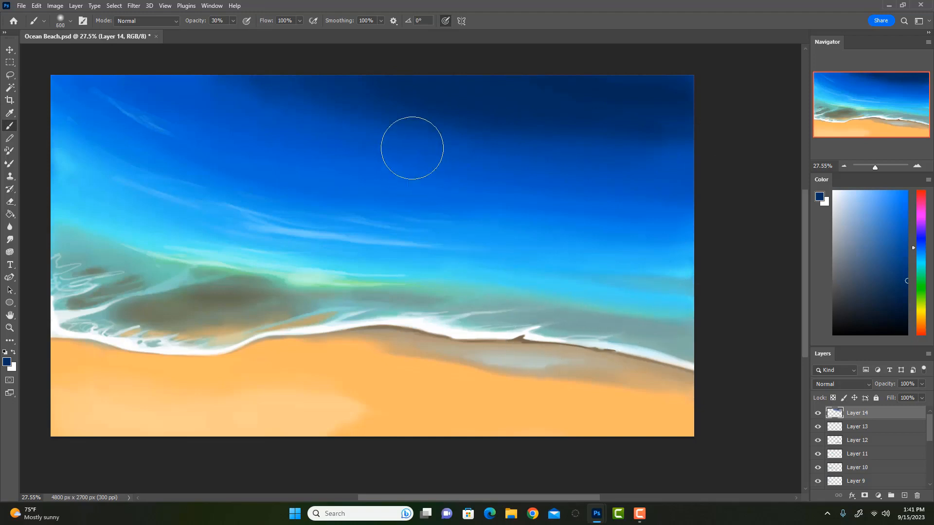
pyautogui.moveTo(340, 98)
pyautogui.mouseDown()
pyautogui.moveTo(436, 130)
pyautogui.moveTo(588, 144)
pyautogui.moveTo(707, 140)
pyautogui.mouseUp()
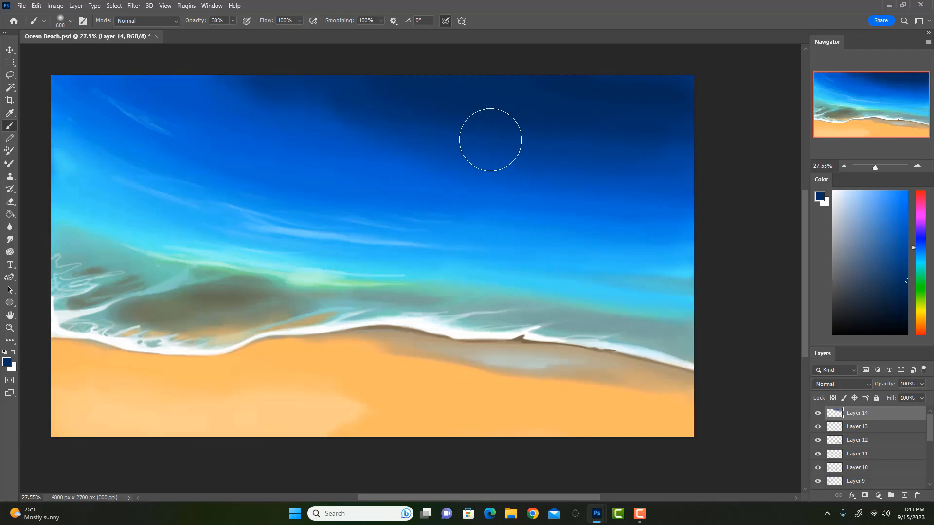
pyautogui.press('[')
pyautogui.moveTo(251, 67)
pyautogui.mouseDown()
pyautogui.moveTo(354, 103)
pyautogui.moveTo(513, 127)
pyautogui.mouseUp()
pyautogui.moveTo(266, 78); pyautogui.dragTo(371, 116)
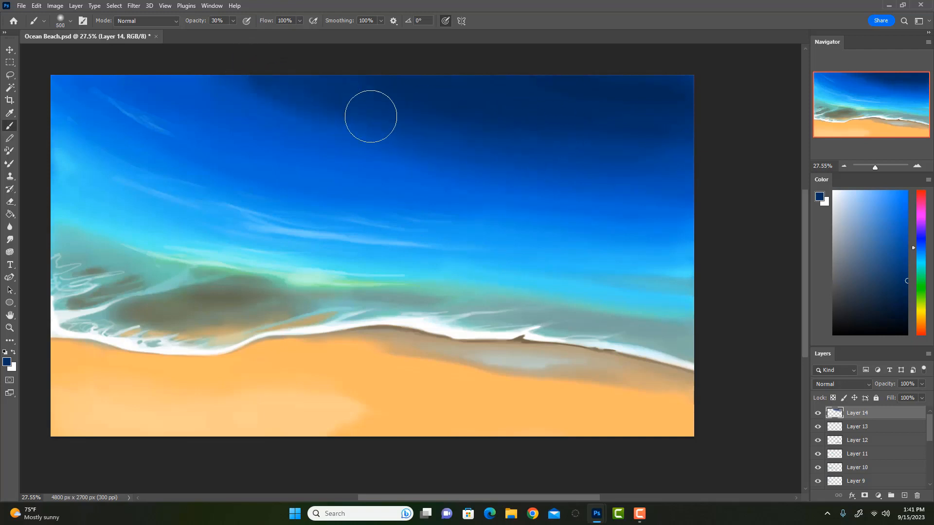
# Step: Smooth the navy-to-blue transition at 10% opacity with sampled mid-blue and navy, reducing the brush to 400 px for a long diagonal stroke
pyautogui.keyDown('alt'); pyautogui.click(360, 148); pyautogui.keyUp('alt')
pyautogui.press('1')
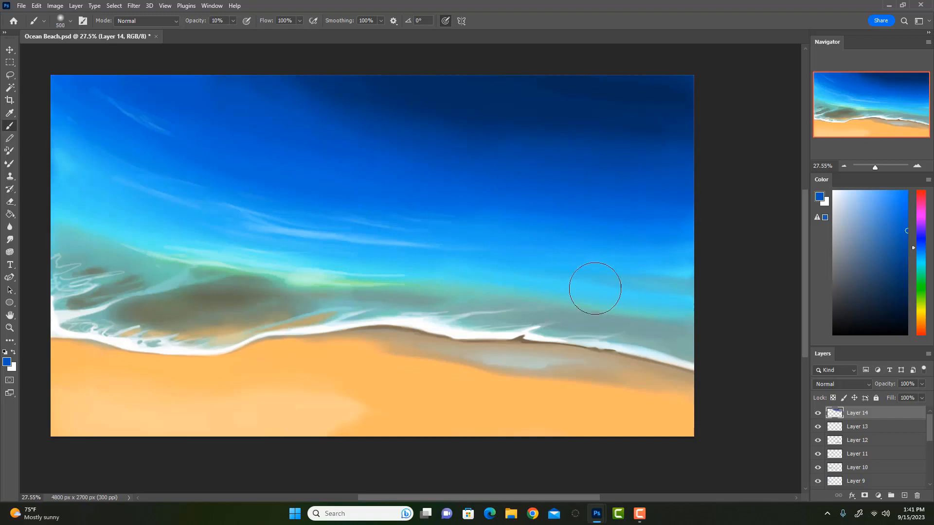
pyautogui.press('[')
pyautogui.keyDown('alt'); pyautogui.click(413, 128); pyautogui.keyUp('alt')
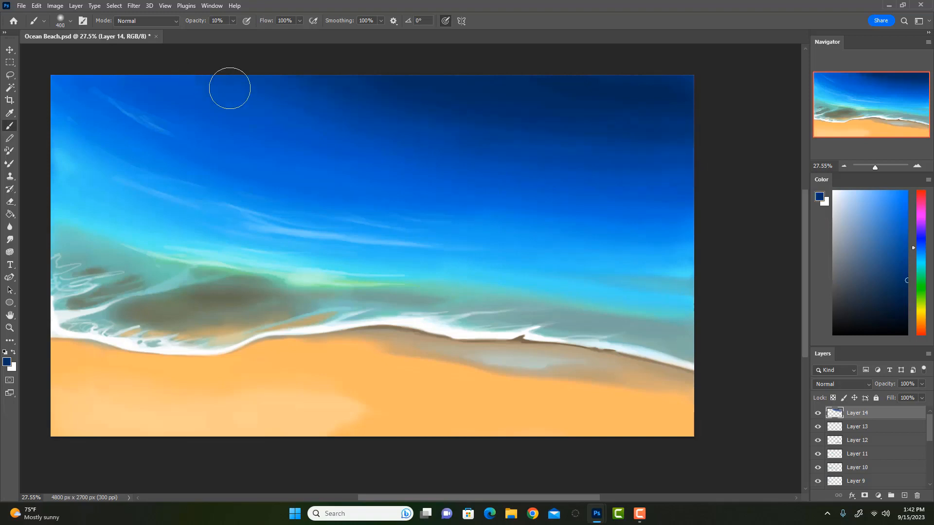
pyautogui.moveTo(229, 88)
pyautogui.mouseDown()
pyautogui.moveTo(449, 137)
pyautogui.moveTo(696, 154)
pyautogui.mouseUp()
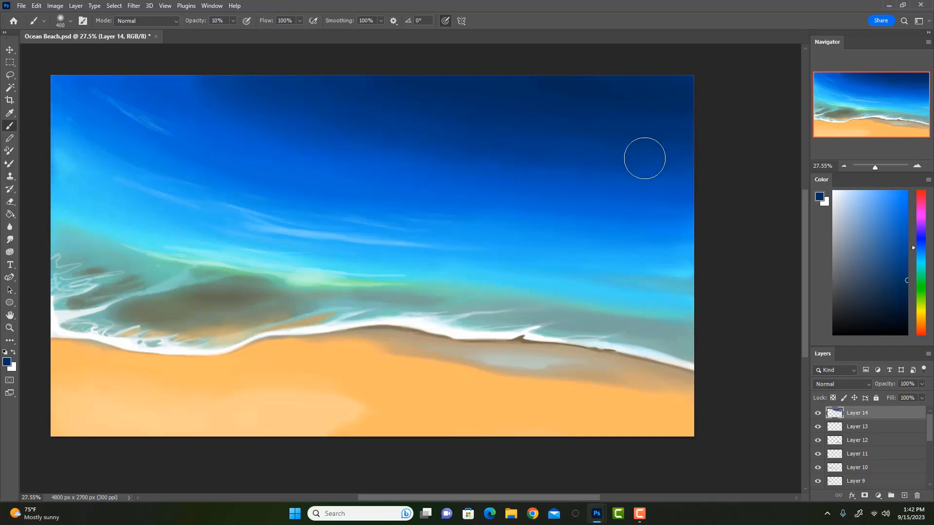
# Step: Blend the dark water's edge with a freshly sampled blue and flip the painting horizontally
pyautogui.press('i')
pyautogui.click(425, 129)
pyautogui.press('b')
pyautogui.hotkey('ctrl', 'shift', 'h')
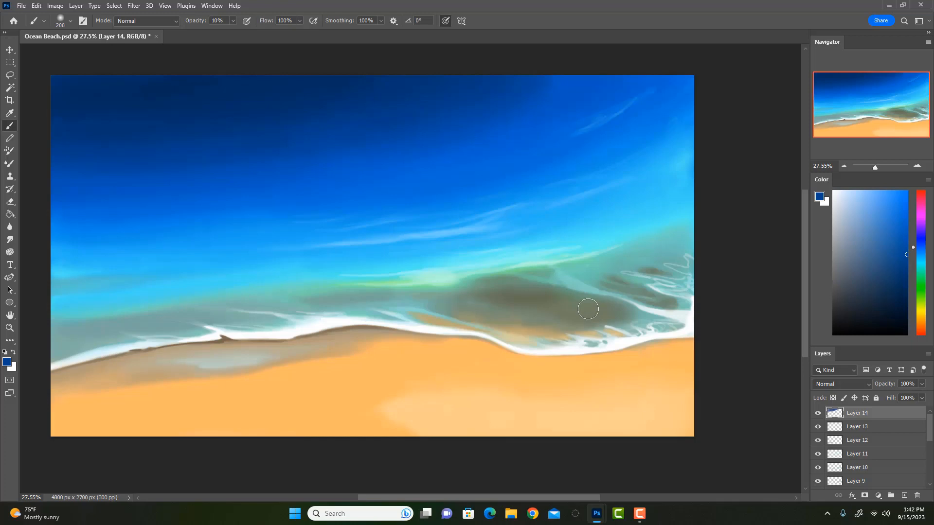
# Step: Sample the shallow water's teal for a 100 px brush, compare Layer 14 hidden and shown, and add a new layer above it
pyautogui.press('[')
pyautogui.press('[')
pyautogui.press('[')
pyautogui.press('[')
pyautogui.keyDown('alt'); pyautogui.click(568, 261); pyautogui.keyUp('alt')
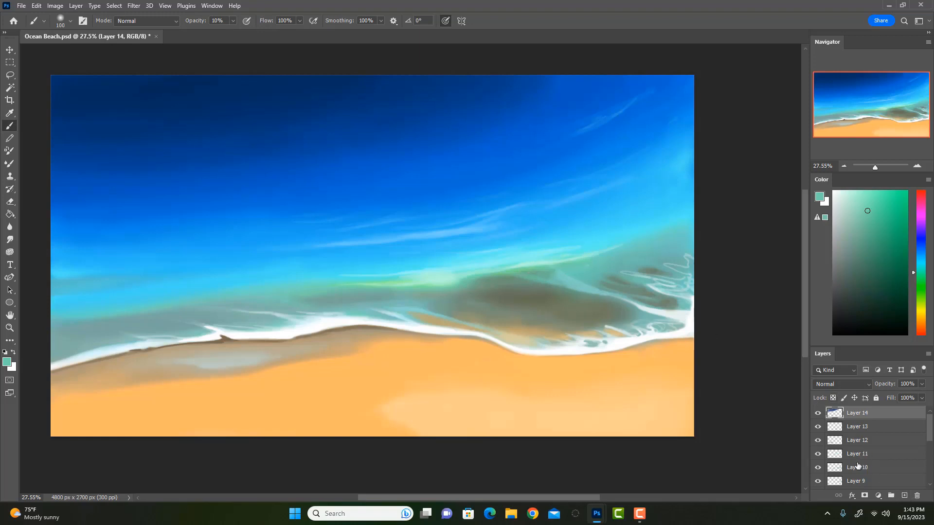
pyautogui.click(819, 414)
pyautogui.click(819, 415)
pyautogui.click(905, 496)
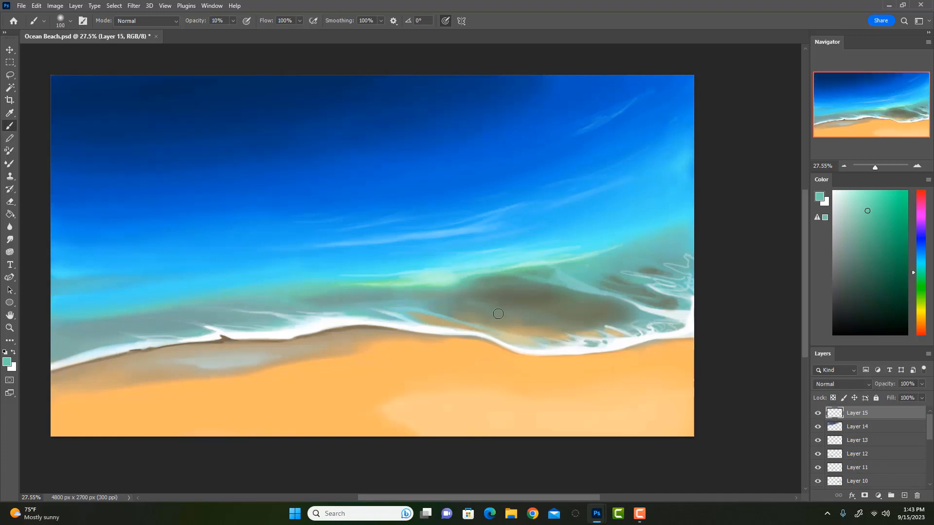
# Step: Add faint highlights to the water near the wave crest with sampled light cyan and light blue at 10% opacity, using a 70 px brush
pyautogui.keyDown('alt'); pyautogui.click(452, 264); pyautogui.keyUp('alt')
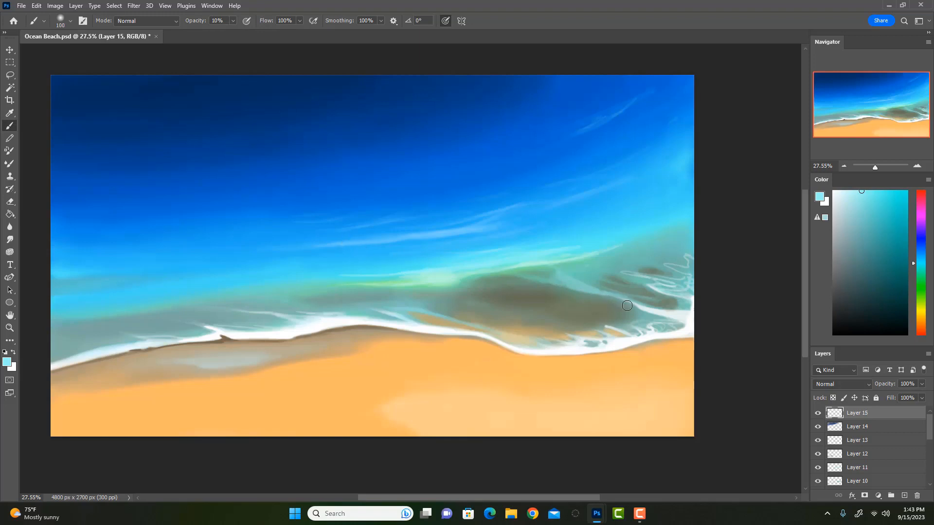
pyautogui.press('[')
pyautogui.keyDown('alt'); pyautogui.click(382, 238); pyautogui.keyUp('alt')
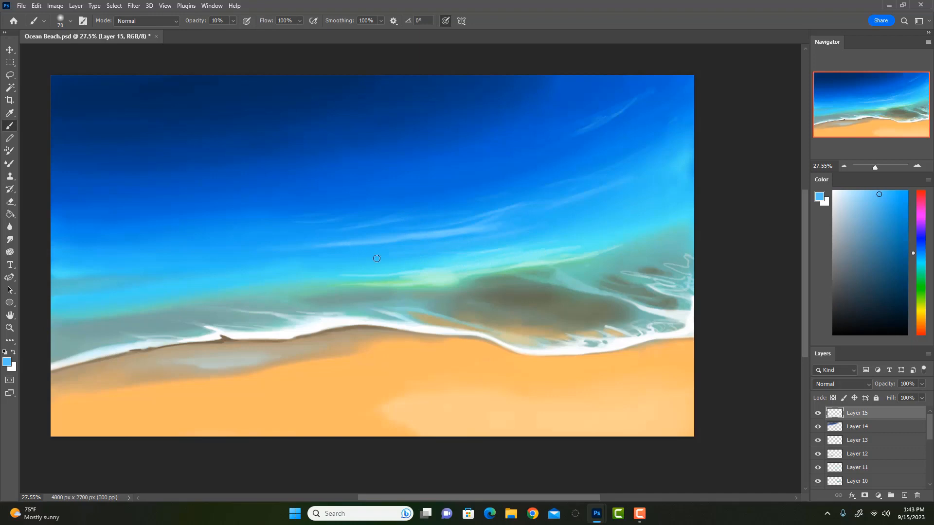
# Step: Try sketching thin white wavy ripple lines above the wave crest with a 60 px brush at 30% opacity
pyautogui.press('[')
pyautogui.press('0')
pyautogui.hotkey('ctrl', 'z')
pyautogui.moveTo(840, 204); pyautogui.dragTo(833, 191)
pyautogui.moveTo(333, 248); pyautogui.dragTo(386, 259)
pyautogui.moveTo(331, 255)
pyautogui.mouseDown()
pyautogui.moveTo(399, 241)
pyautogui.moveTo(494, 260)
pyautogui.mouseUp()
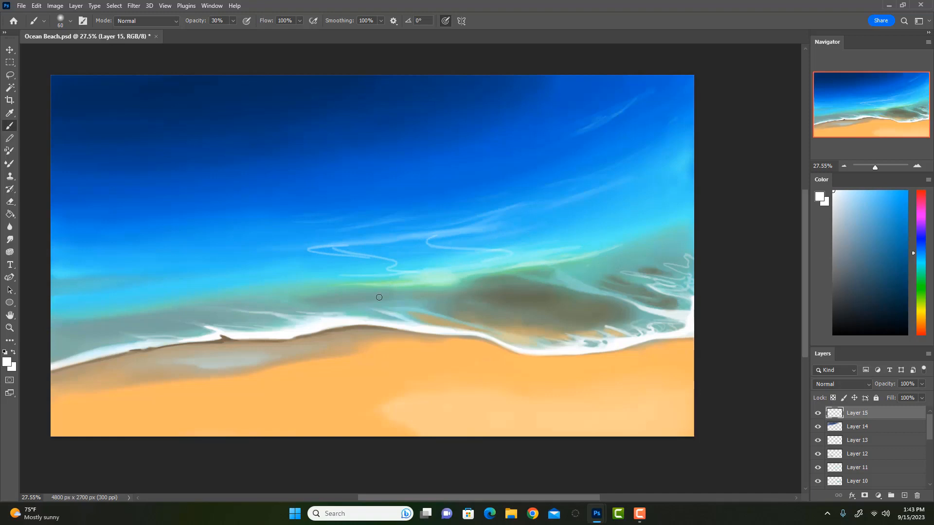
pyautogui.hotkey('ctrl', 'z')
pyautogui.hotkey('ctrl', 'z')
pyautogui.hotkey('ctrl', 'z')
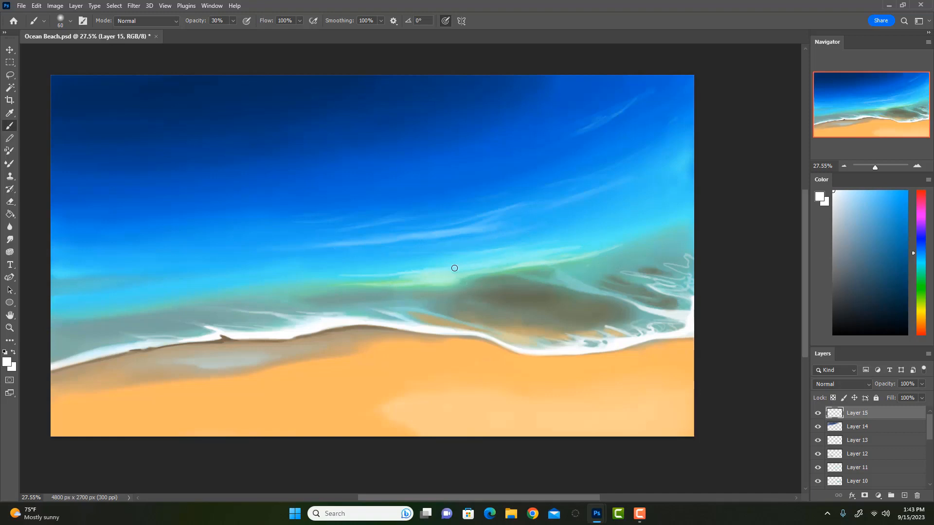
# Step: Soften the light ripple streaks above the wave crest with sampled cyan and blue, using a 60 px brush at 30% opacity
pyautogui.moveTo(449, 264); pyautogui.dragTo(316, 278)
pyautogui.keyDown('alt'); pyautogui.click(432, 261); pyautogui.keyUp('alt')
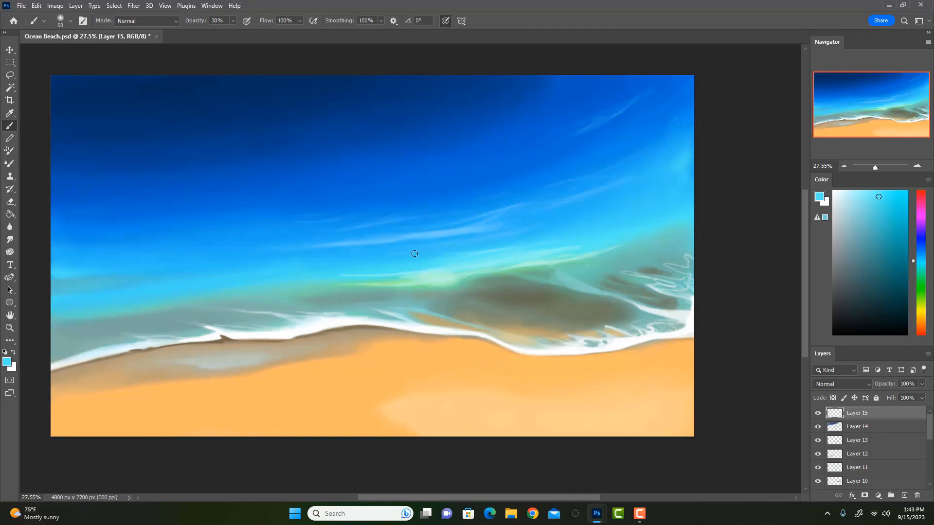
pyautogui.keyDown('alt'); pyautogui.click(416, 238); pyautogui.keyUp('alt')
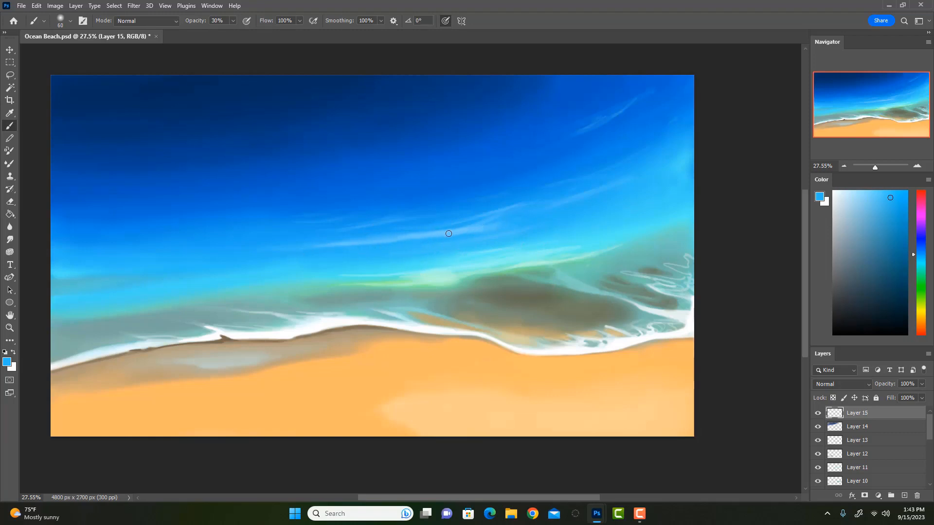
# Step: Thin and extend the main ripple's faint tail with sampled water blues at 30% opacity, enlarging the brush to 100 px
pyautogui.keyDown('alt'); pyautogui.click(472, 229); pyautogui.keyUp('alt')
pyautogui.keyDown('alt'); pyautogui.click(119, 262); pyautogui.keyUp('alt')
pyautogui.press(']')
pyautogui.press(']')
pyautogui.press(']')
pyautogui.press(']')
# Step: Blend sampled light cyan into the water between the long ripple and the wave crest at 30% opacity
pyautogui.keyDown('alt'); pyautogui.click(427, 266); pyautogui.keyUp('alt')
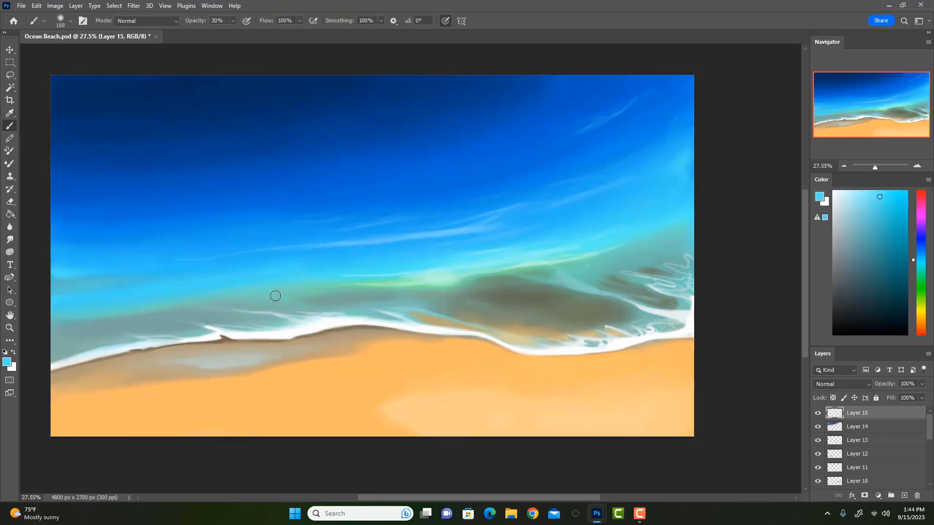
pyautogui.press(']')
pyautogui.press(']')
pyautogui.moveTo(393, 256); pyautogui.dragTo(264, 258)
pyautogui.moveTo(359, 259); pyautogui.dragTo(267, 263)
pyautogui.press('[')
pyautogui.press('[')
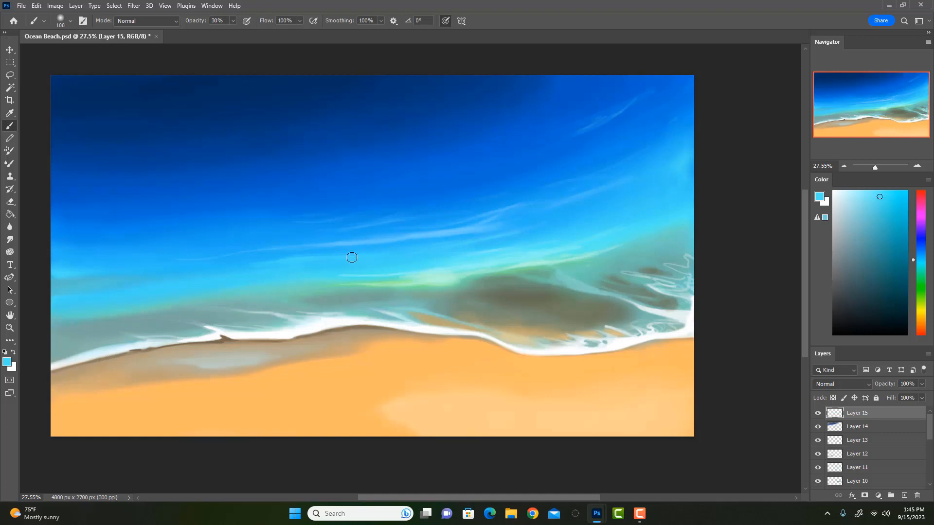
# Step: Soften the main ripple's lower edge with blues sampled around it, enlarging the brush to 125 px at 30% opacity
pyautogui.keyDown('alt'); pyautogui.click(341, 251); pyautogui.keyUp('alt')
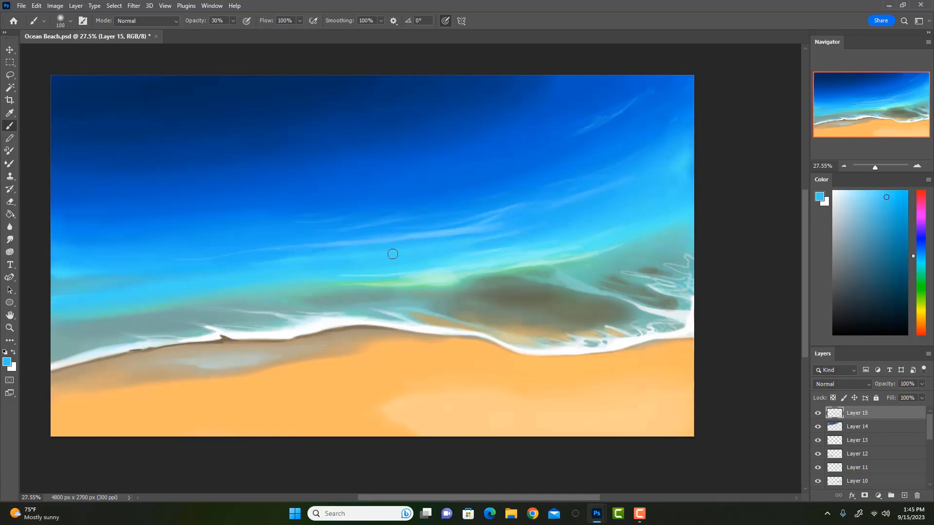
pyautogui.press('i')
pyautogui.press('b')
pyautogui.keyDown('alt'); pyautogui.click(450, 241); pyautogui.keyUp('alt')
pyautogui.press(']')
pyautogui.keyDown('alt'); pyautogui.click(428, 230); pyautogui.keyUp('alt')
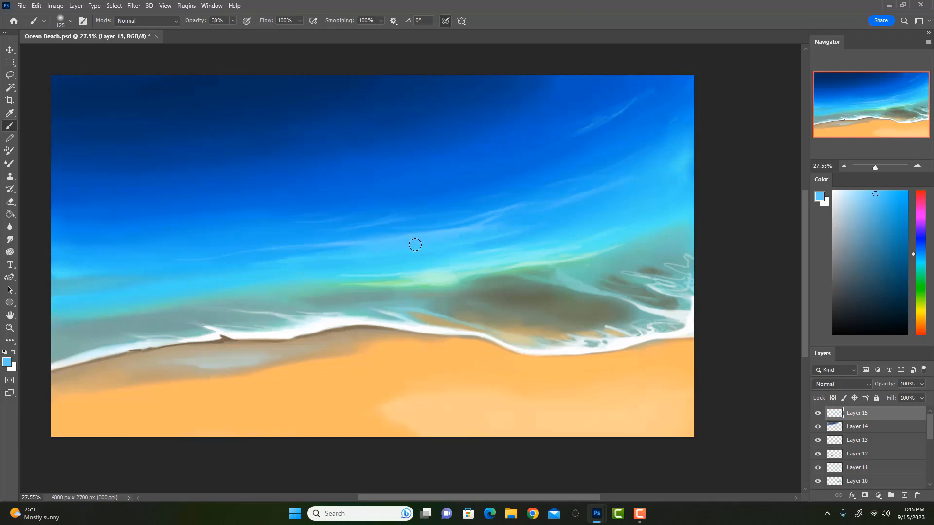
# Step: Try a lighter blue stroke along the lower edge of the main ripple
pyautogui.click(855, 190)
pyautogui.moveTo(446, 235); pyautogui.dragTo(311, 258)
pyautogui.hotkey('ctrl', 'z')
# Step: Paint thin white highlights along the long ripples above the wave crest at 10% opacity, reducing the brush to 80 px
pyautogui.click(833, 192)
pyautogui.moveTo(464, 239); pyautogui.dragTo(348, 252)
pyautogui.hotkey('ctrl', 'z')
pyautogui.press('1')
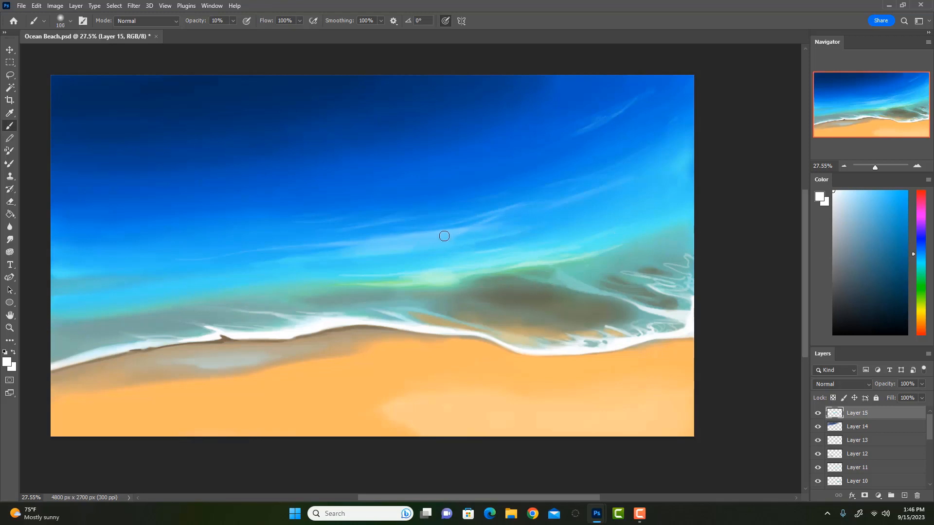
pyautogui.press('[')
pyautogui.press('[')
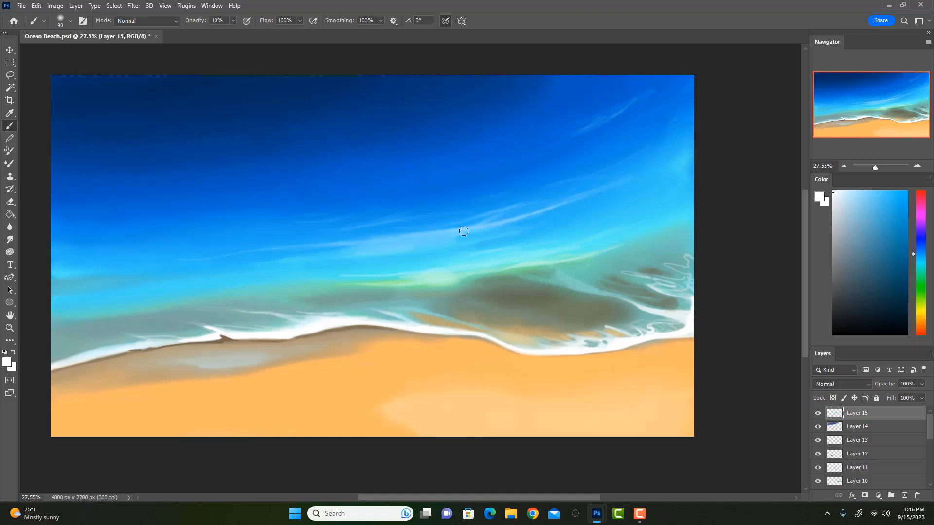
pyautogui.moveTo(463, 230); pyautogui.dragTo(592, 194)
pyautogui.press('[')
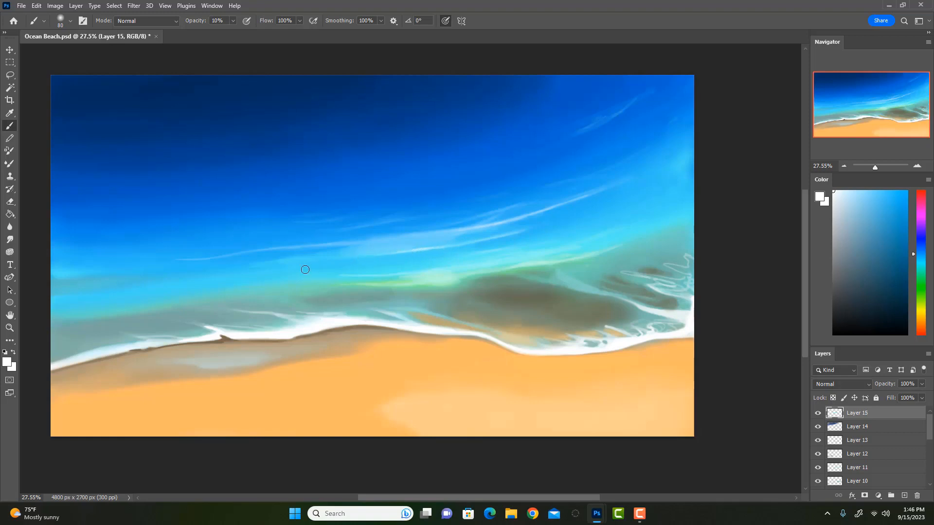
# Step: Brighten the wave crest above the dark sandy patch with white and sampled pale tones at 10% opacity, reducing the brush to 70 px
pyautogui.moveTo(442, 270); pyautogui.dragTo(527, 259)
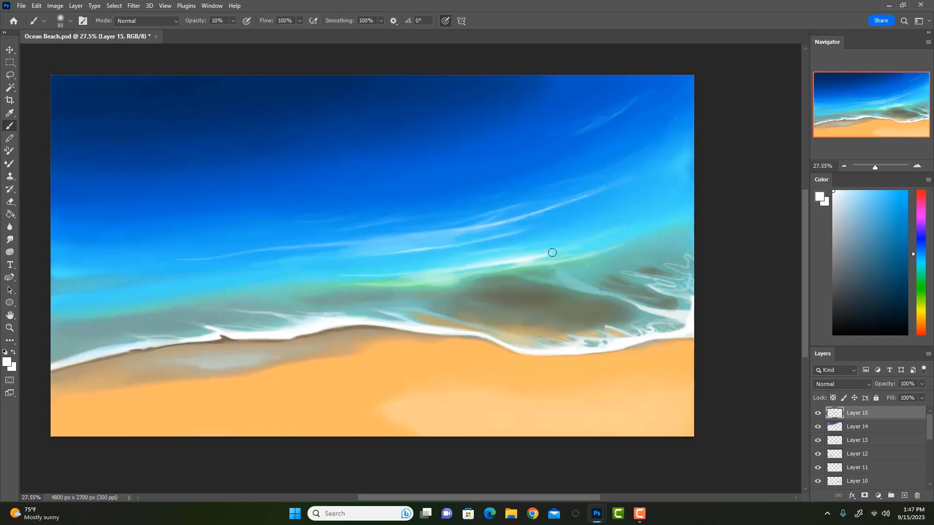
pyautogui.press('[')
pyautogui.keyDown('alt'); pyautogui.click(426, 247); pyautogui.keyUp('alt')
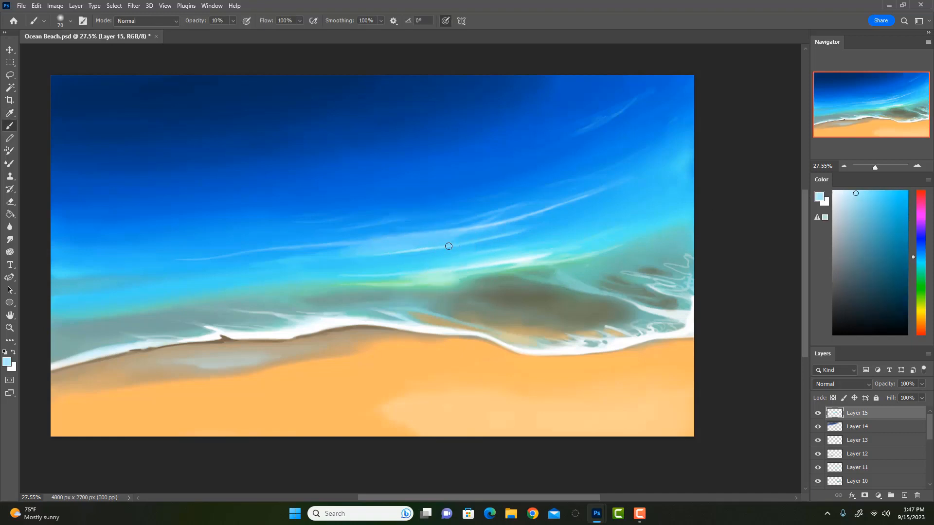
pyautogui.keyDown('alt'); pyautogui.click(513, 259); pyautogui.keyUp('alt')
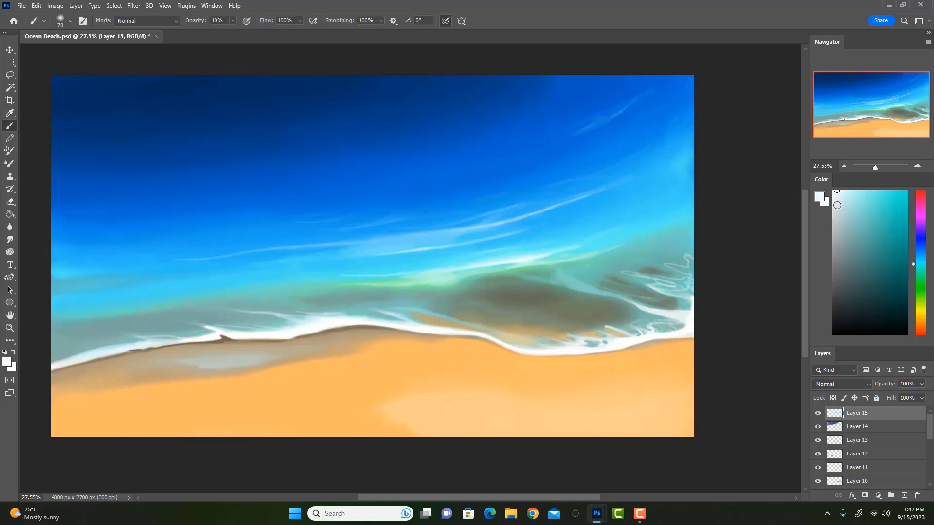
pyautogui.click(833, 191)
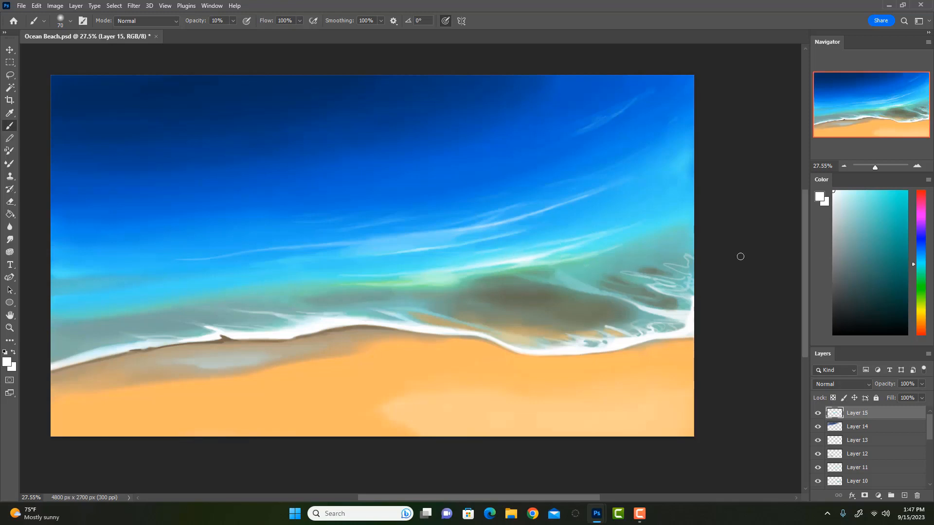
# Step: Paint a faint light blue streak descending from the wave crest over the dark sandy patch with a 70 px brush
pyautogui.press('i')
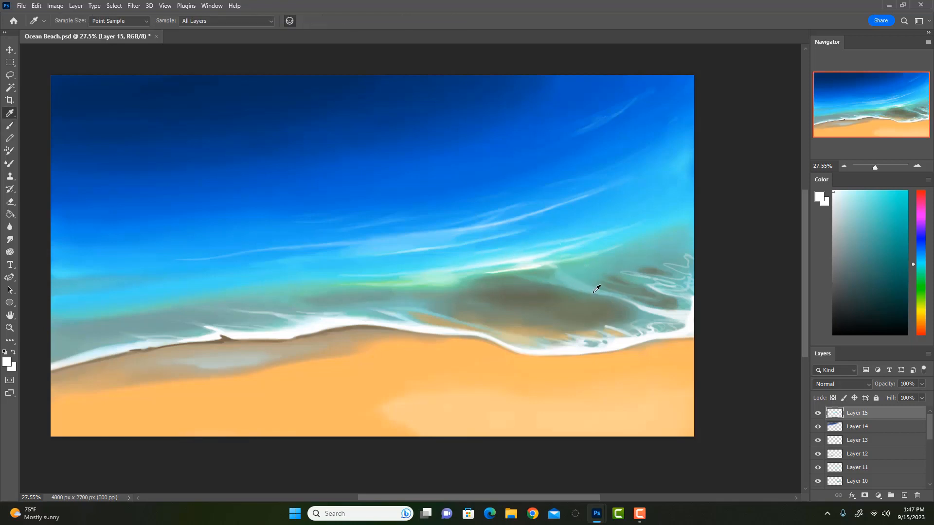
pyautogui.click(603, 287)
pyautogui.click(604, 223)
pyautogui.press('b')
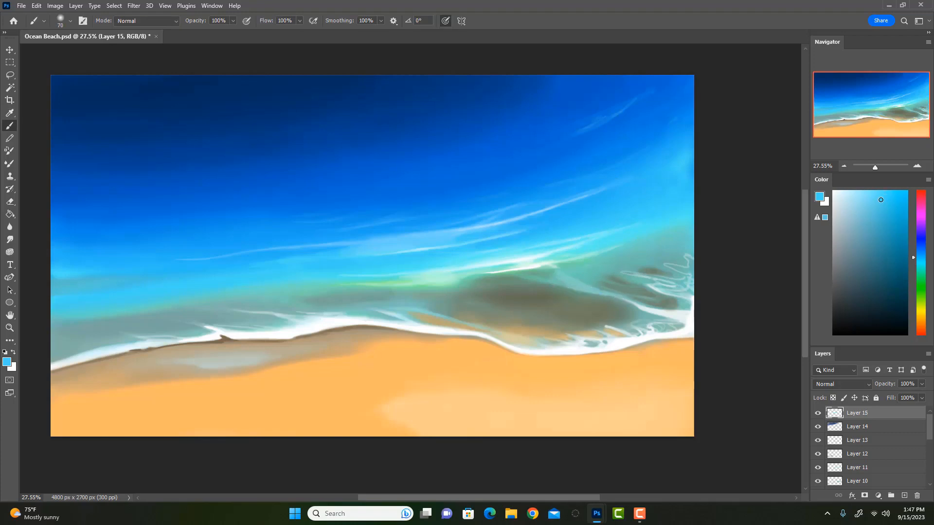
pyautogui.click(868, 192)
pyautogui.press('1')
pyautogui.press('0')
pyautogui.moveTo(556, 268); pyautogui.dragTo(572, 278)
pyautogui.hotkey('ctrl', 'z')
pyautogui.press('1')
# Step: Paint an opaque foam line from the wave crest down to the shore foam with sampled white and a 50 px brush
pyautogui.keyDown('alt'); pyautogui.click(688, 316); pyautogui.keyUp('alt')
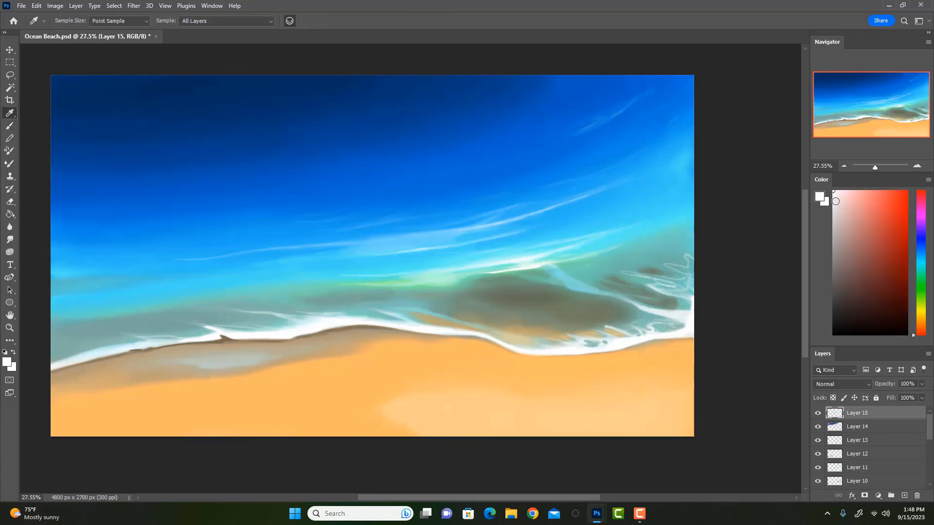
pyautogui.press('[')
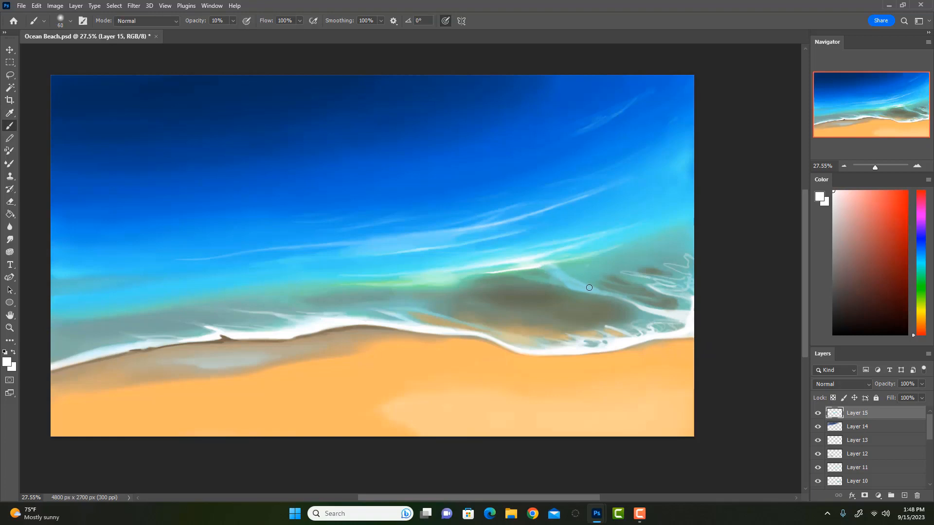
pyautogui.press('[')
pyautogui.press('0')
pyautogui.moveTo(543, 265); pyautogui.dragTo(654, 309)
# Step: Try extending the opaque white foam line back up and along the wave crest
pyautogui.moveTo(571, 289); pyautogui.dragTo(523, 271)
pyautogui.hotkey('ctrl', 'z')
pyautogui.moveTo(582, 291)
pyautogui.mouseDown()
pyautogui.moveTo(528, 269)
pyautogui.moveTo(480, 269)
pyautogui.mouseUp()
pyautogui.hotkey('ctrl', 'z')
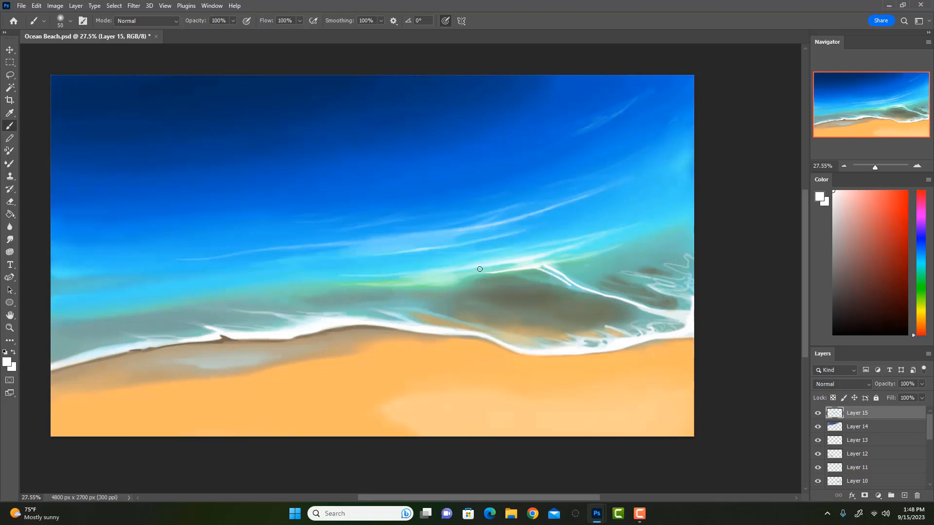
# Step: Round the foam line over the wave crest with white and sampled pale teal, softening the join at 30% opacity
pyautogui.keyDown('alt'); pyautogui.click(535, 260); pyautogui.keyUp('alt')
pyautogui.keyDown('alt'); pyautogui.click(540, 261); pyautogui.keyUp('alt')
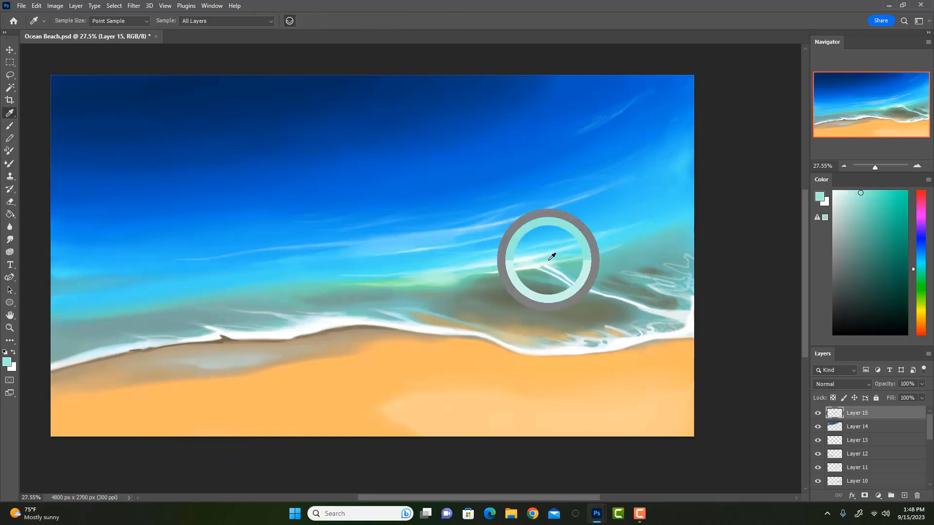
pyautogui.moveTo(534, 266); pyautogui.dragTo(545, 269)
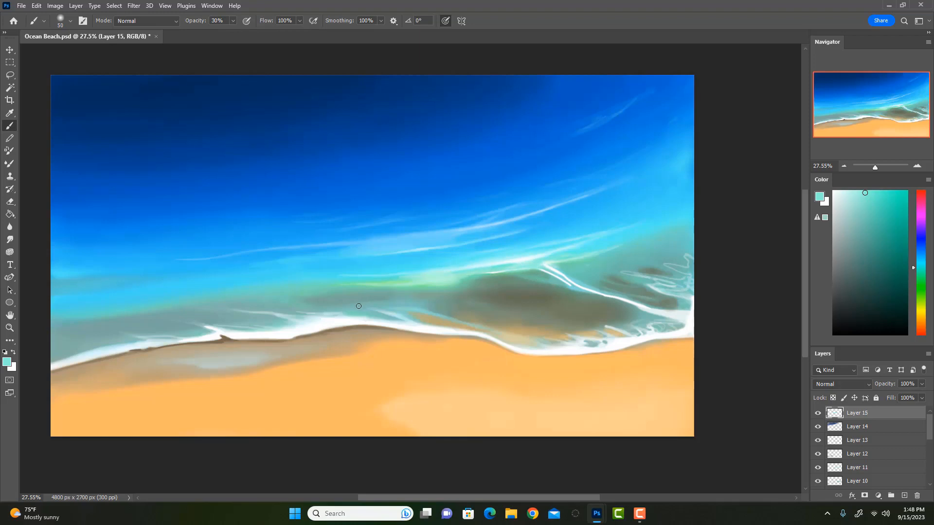
pyautogui.keyDown('alt'); pyautogui.click(563, 268); pyautogui.keyUp('alt')
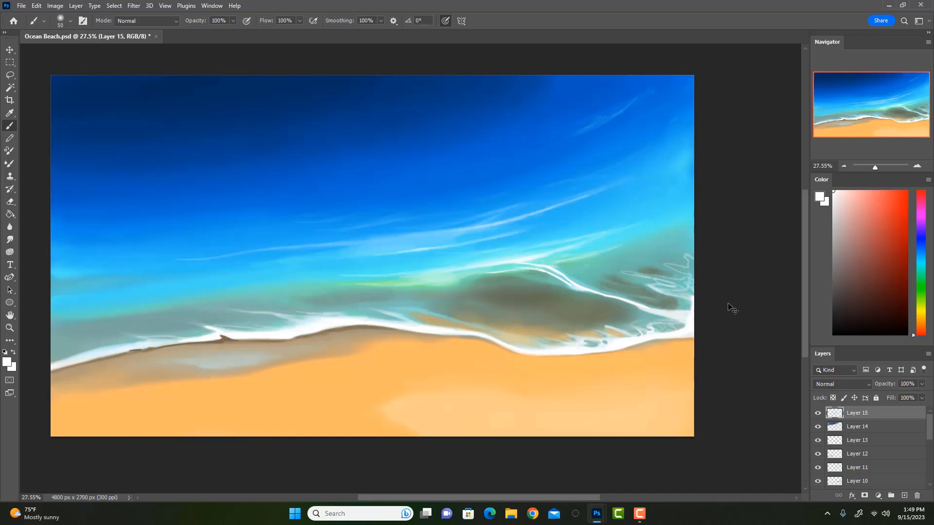
pyautogui.press('3')
pyautogui.moveTo(544, 271); pyautogui.dragTo(484, 266)
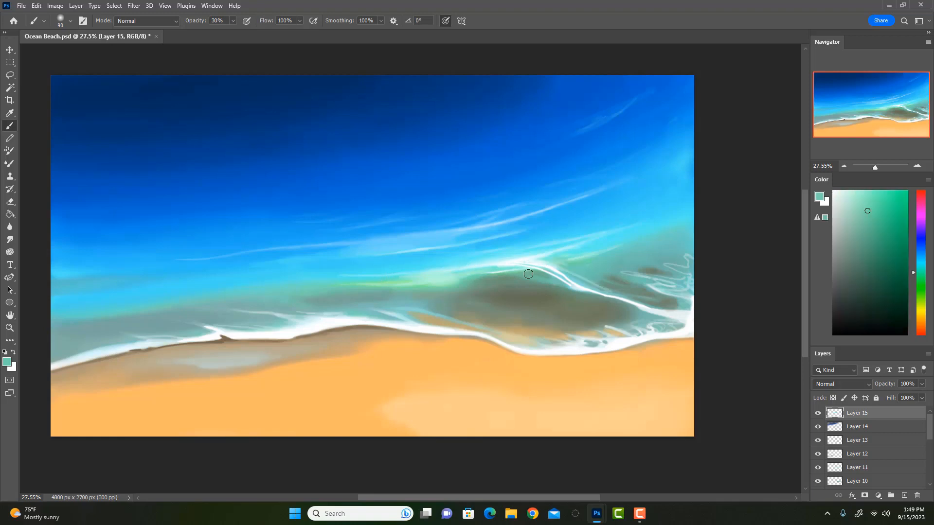
# Step: Blend the area just behind the foam line's bend with sampled teal tones, using a 70 px brush at 30% opacity
pyautogui.keyDown('alt'); pyautogui.click(572, 263); pyautogui.keyUp('alt')
pyautogui.press('[')
pyautogui.press('[')
pyautogui.press('[')
pyautogui.keyDown('alt'); pyautogui.click(566, 251); pyautogui.keyUp('alt')
pyautogui.press(']')
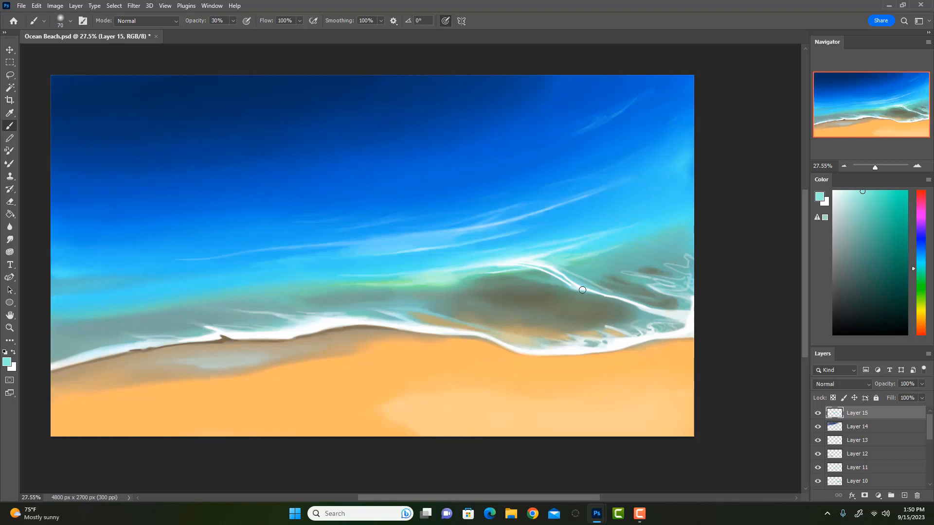
pyautogui.keyDown('alt'); pyautogui.click(567, 260); pyautogui.keyUp('alt')
pyautogui.keyDown('alt'); pyautogui.click(569, 255); pyautogui.keyUp('alt')
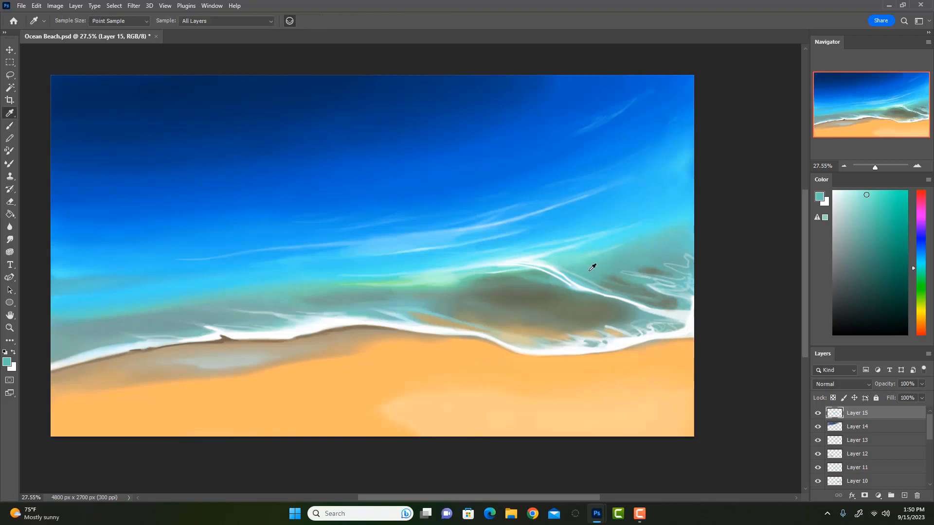
# Step: Smooth the shallow water behind the foam line with a larger teal brush, and refine its edge with sampled pale teal at 80 px
pyautogui.keyDown('alt'); pyautogui.click(594, 265); pyautogui.keyUp('alt')
pyautogui.press(']')
pyautogui.press(']')
pyautogui.moveTo(557, 261); pyautogui.dragTo(616, 264)
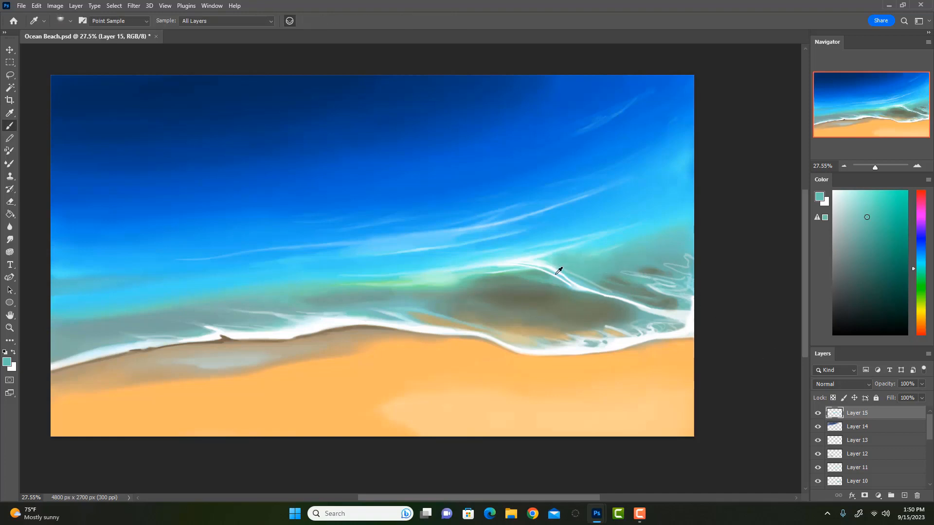
pyautogui.keyDown('alt'); pyautogui.click(548, 257); pyautogui.keyUp('alt')
pyautogui.press('[')
pyautogui.press('[')
pyautogui.press('[')
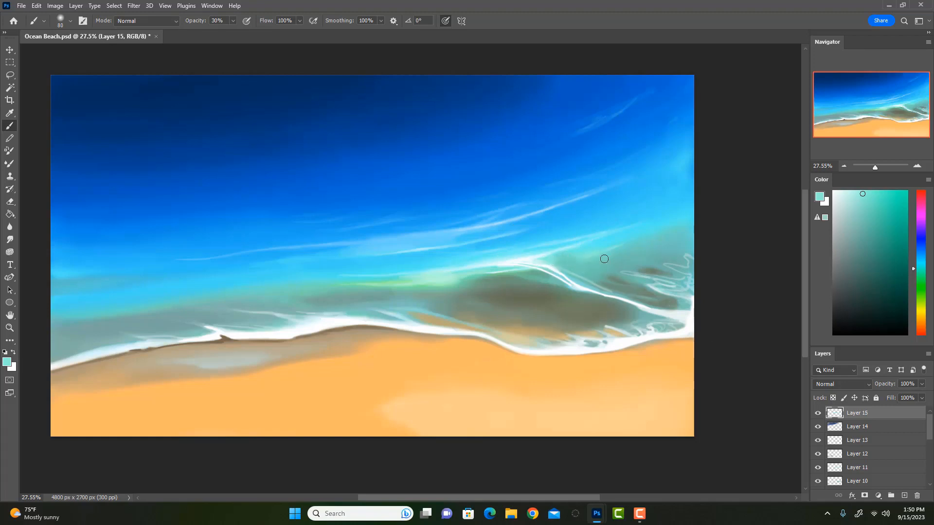
# Step: Paint a translucent near-white streak from the wave crest across the shallow water with a 70 px brush at 30% opacity
pyautogui.press('0')
pyautogui.keyDown('alt'); pyautogui.click(536, 258); pyautogui.keyUp('alt')
pyautogui.press('[')
pyautogui.moveTo(536, 257); pyautogui.dragTo(606, 263)
pyautogui.hotkey('ctrl', 'z')
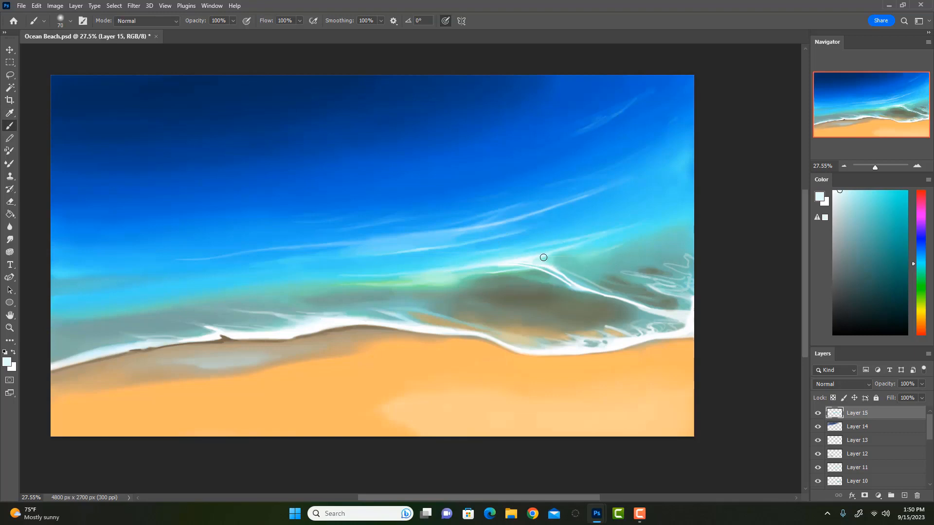
pyautogui.press('3')
pyautogui.moveTo(538, 259); pyautogui.dragTo(616, 279)
pyautogui.moveTo(550, 260)
pyautogui.mouseDown()
pyautogui.moveTo(603, 272)
pyautogui.moveTo(605, 246)
pyautogui.moveTo(706, 248)
pyautogui.mouseUp()
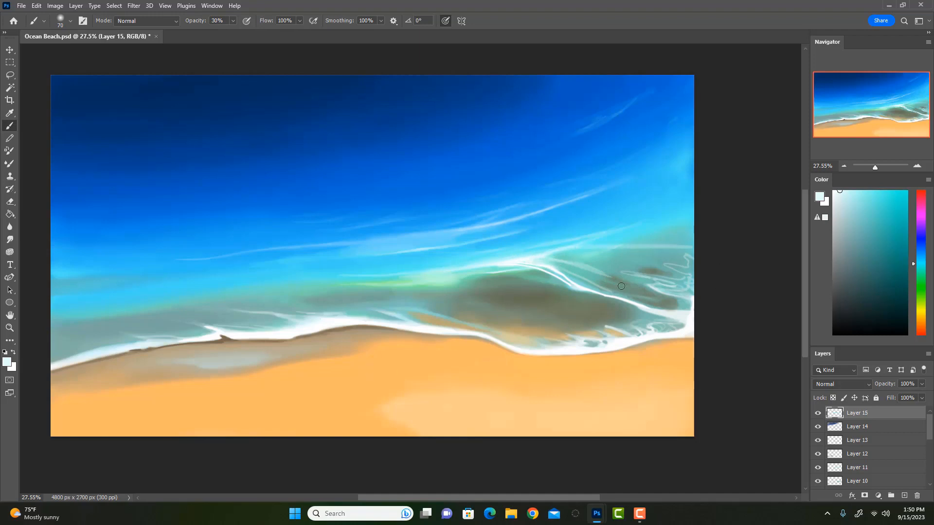
pyautogui.hotkey('ctrl', 'z')
# Step: Fan thin near-white foam streaks from the crest across the teal shallows with a 60 px brush, and compare Layer 15 hidden and shown
pyautogui.press('[')
pyautogui.moveTo(564, 251); pyautogui.dragTo(693, 284)
pyautogui.moveTo(577, 246); pyautogui.dragTo(719, 276)
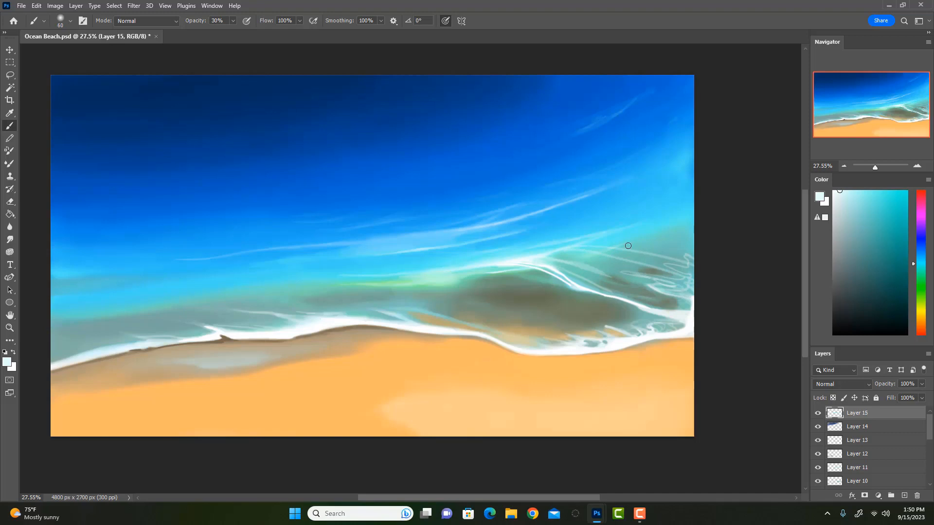
pyautogui.moveTo(598, 243)
pyautogui.mouseDown()
pyautogui.moveTo(665, 240)
pyautogui.moveTo(701, 238)
pyautogui.mouseUp()
pyautogui.moveTo(623, 232); pyautogui.dragTo(700, 234)
pyautogui.moveTo(582, 244); pyautogui.dragTo(639, 236)
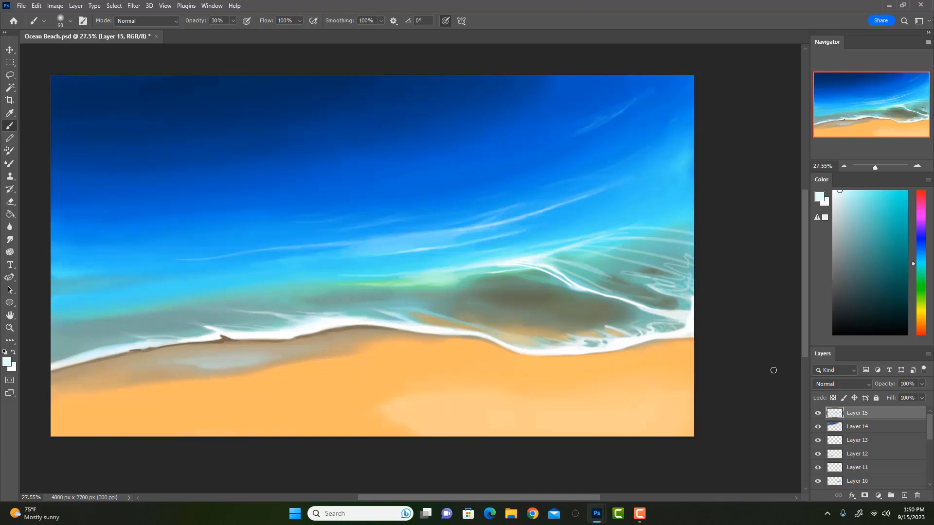
pyautogui.moveTo(546, 250); pyautogui.dragTo(561, 247)
pyautogui.click(818, 413)
pyautogui.click(818, 413)
# Step: Blend the base of the fanned foam streaks with sampled teal, using an 80 px brush at 30% opacity
pyautogui.press(']')
pyautogui.press(']')
pyautogui.keyDown('alt'); pyautogui.click(601, 267); pyautogui.keyUp('alt')
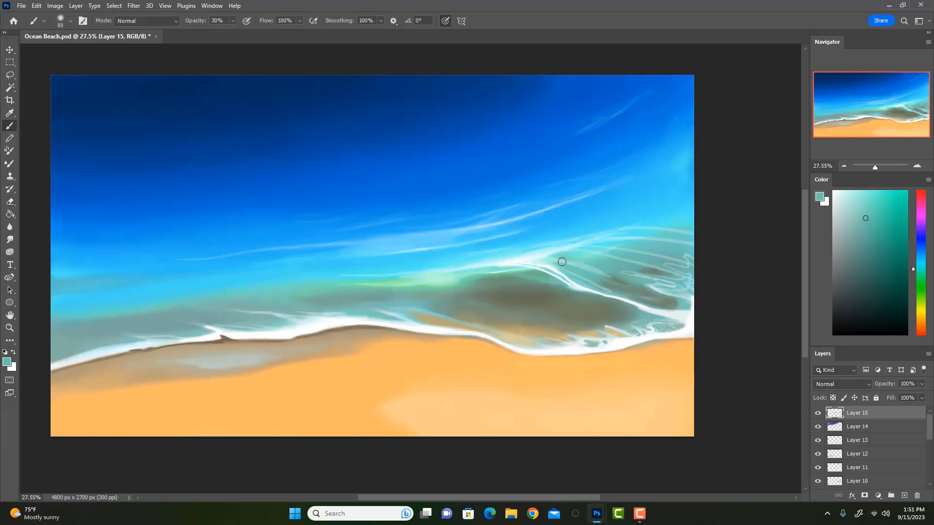
# Step: Paint an opaque pale cyan foam line along the upper edge of the teal shallows with a 100 px brush
pyautogui.press(']')
pyautogui.press(']')
pyautogui.keyDown('alt'); pyautogui.click(564, 246); pyautogui.keyUp('alt')
pyautogui.press('0')
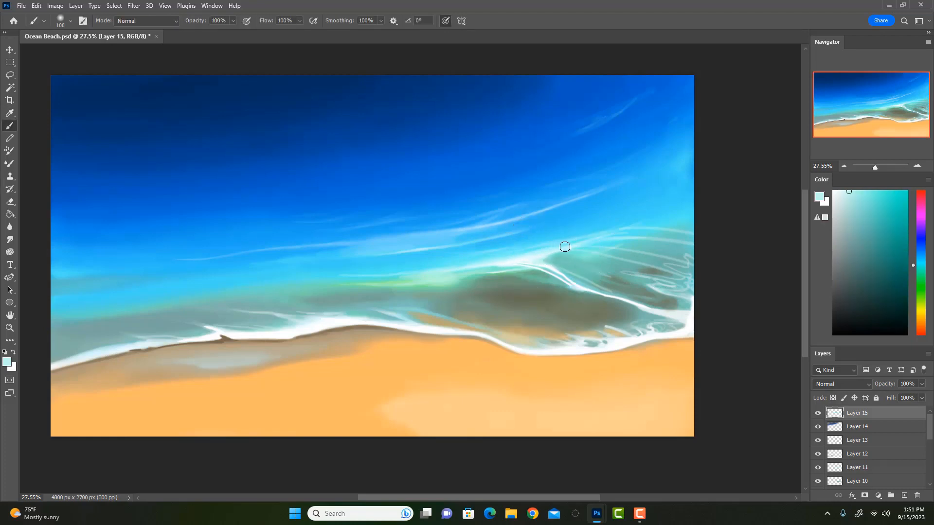
pyautogui.moveTo(563, 246); pyautogui.dragTo(713, 232)
# Step: Tint the water around the upper foam line with sampled cyan, using a 175 px brush at 30% opacity
pyautogui.press(']')
pyautogui.press(']')
pyautogui.press(']')
pyautogui.press('3')
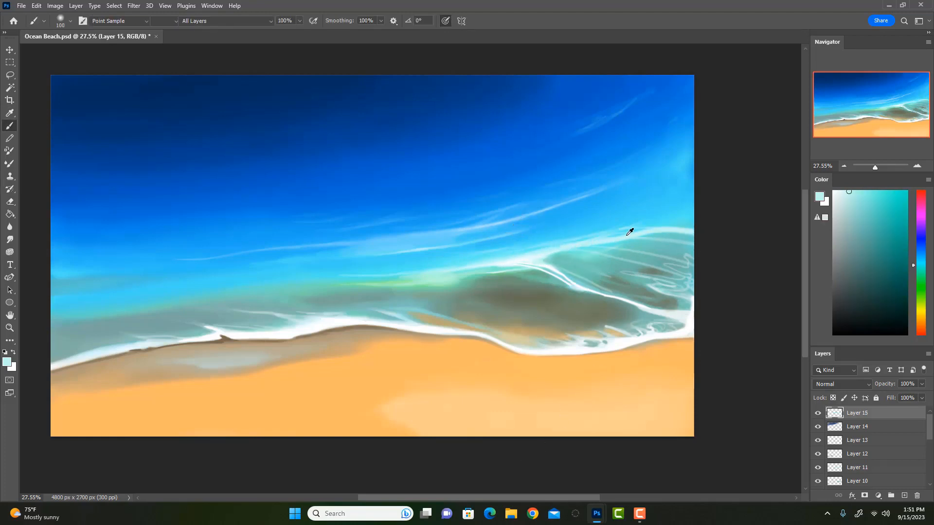
pyautogui.keyDown('alt'); pyautogui.click(579, 234); pyautogui.keyUp('alt')
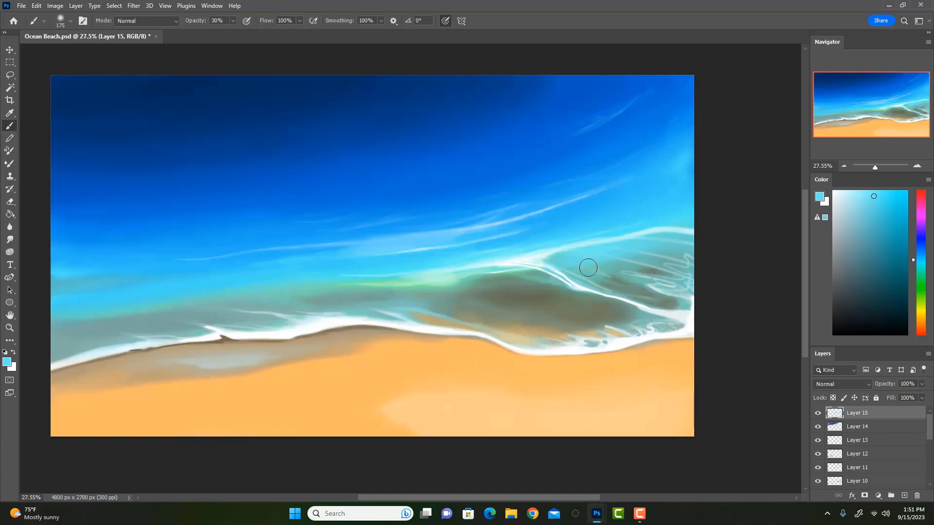
# Step: Brush cyan into the shallows along the descending foam line towards the shore with a 125 px brush at 30% opacity
pyautogui.press('[')
pyautogui.press('[')
pyautogui.press('[')
pyautogui.press(']')
pyautogui.moveTo(624, 297)
pyautogui.mouseDown()
pyautogui.moveTo(686, 316)
pyautogui.moveTo(661, 310)
pyautogui.moveTo(689, 309)
pyautogui.mouseUp()
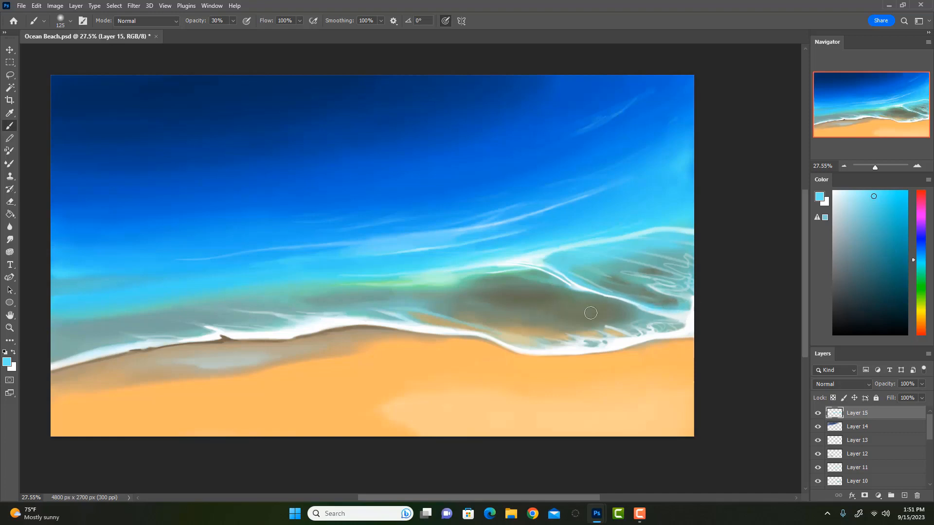
# Step: Glaze cyan under the crest and along the foam line's front edge with an 80 px brush at 30% opacity
pyautogui.press('[')
pyautogui.press('[')
pyautogui.press('[')
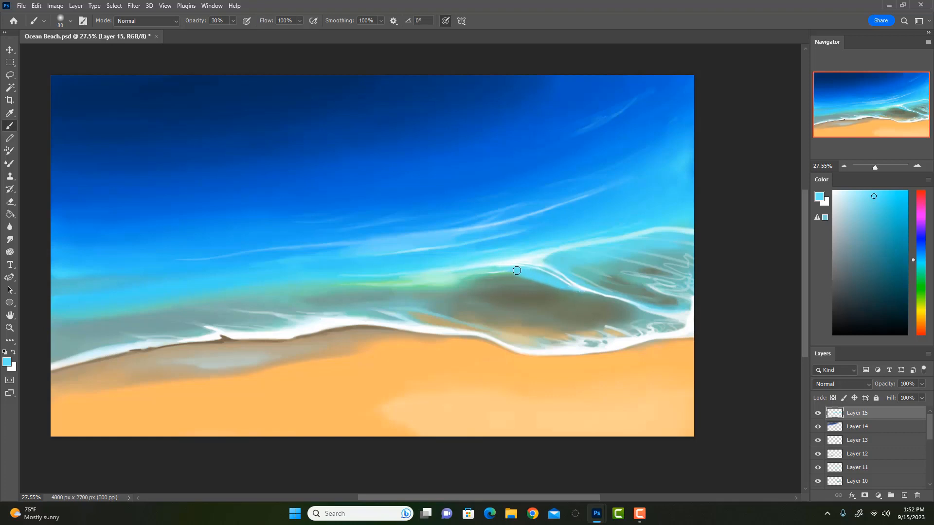
pyautogui.moveTo(556, 285); pyautogui.dragTo(673, 327)
pyautogui.keyDown('alt'); pyautogui.click(594, 296); pyautogui.keyUp('alt')
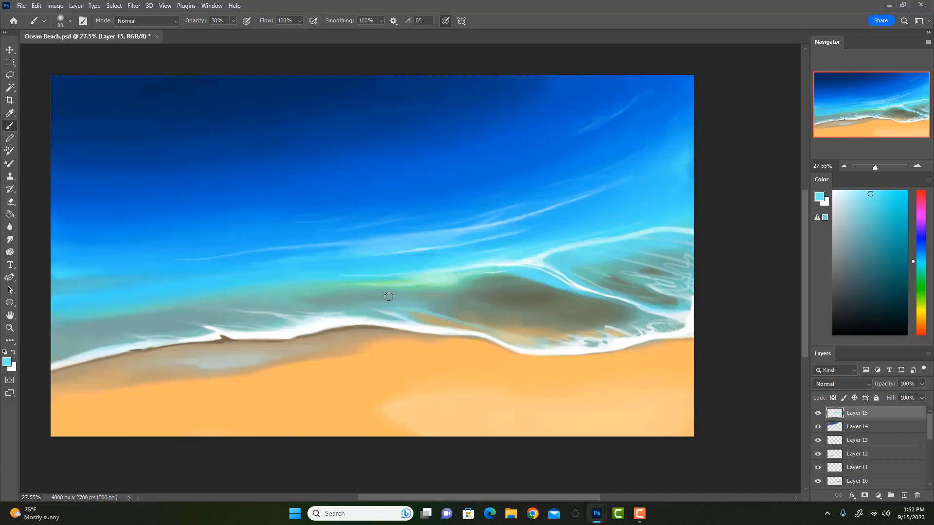
# Step: Compare the painting with Layer 15 hidden and shown, and erase its upper foam line and crest foam with a 200 px eraser
pyautogui.click(818, 413)
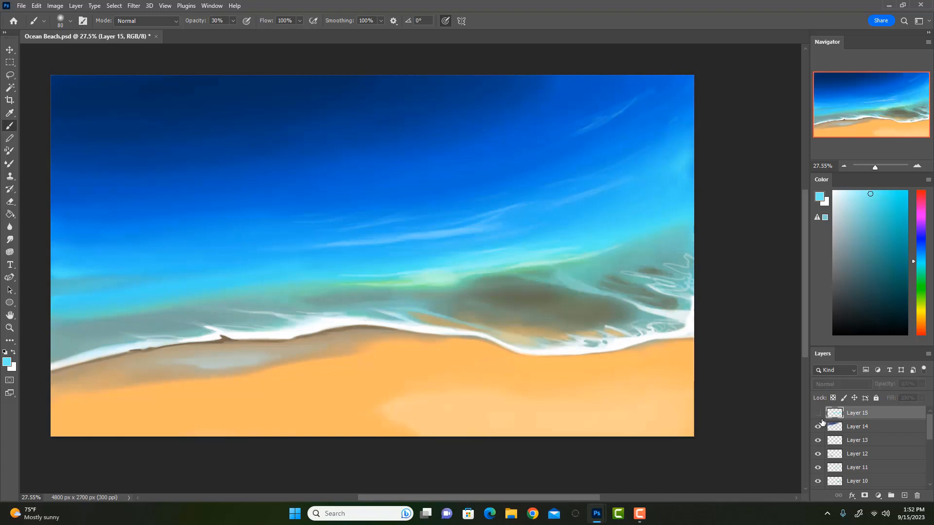
pyautogui.click(818, 413)
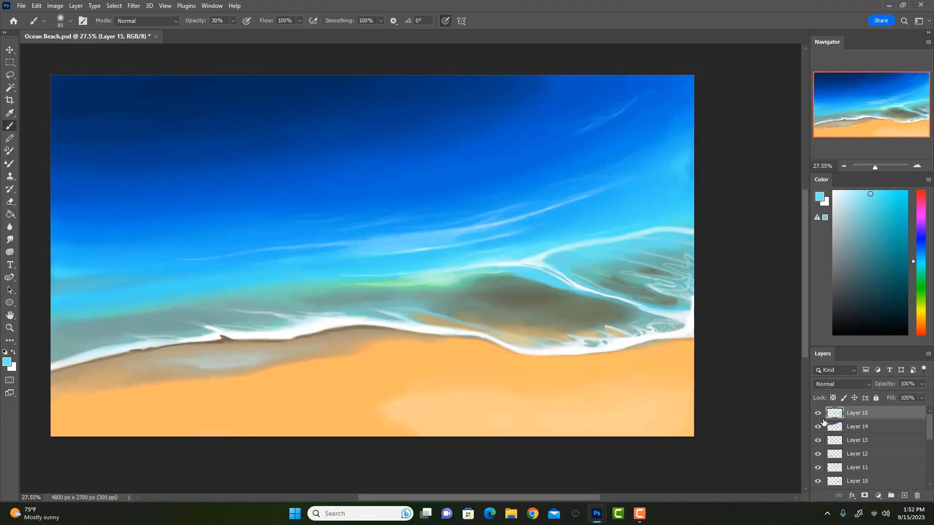
pyautogui.press('e')
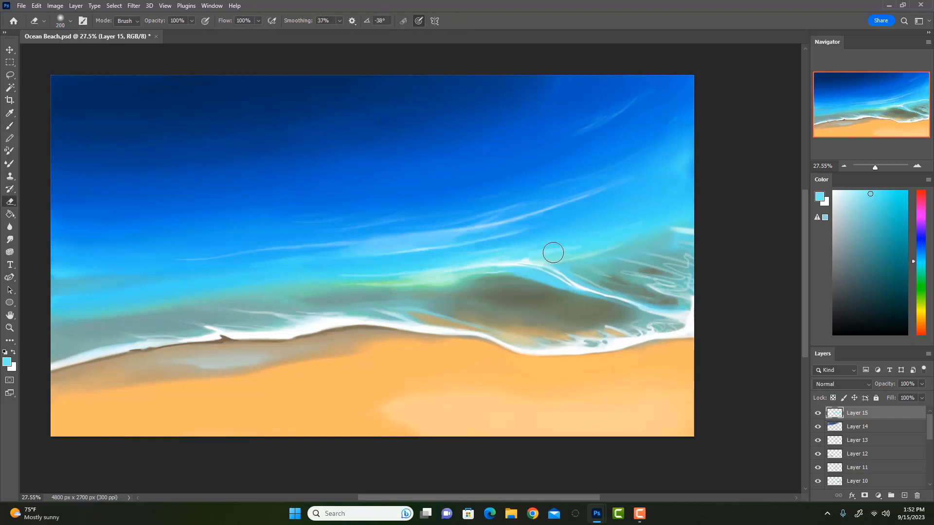
pyautogui.moveTo(658, 233); pyautogui.dragTo(412, 277)
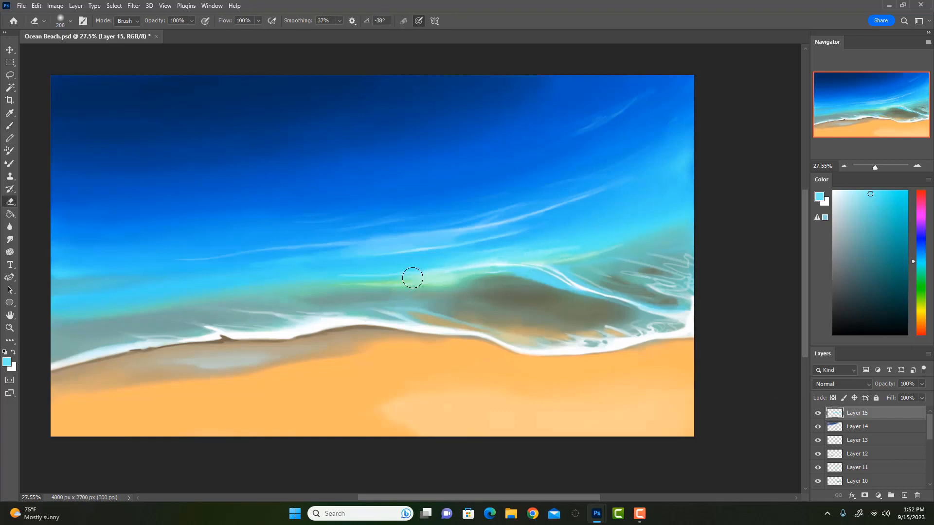
pyautogui.moveTo(551, 281); pyautogui.dragTo(503, 268)
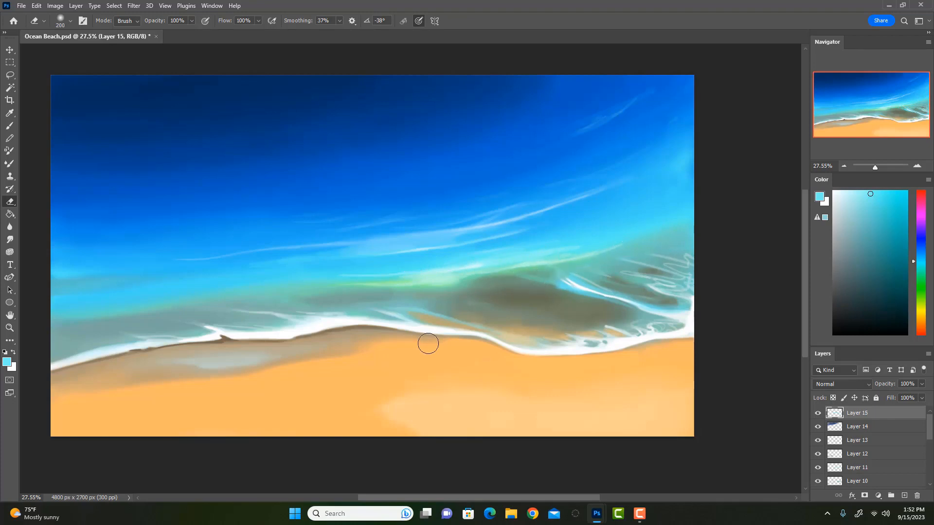
# Step: Paint a thin white foam line over the wave crest with sampled white, using a 50 px brush at 100% opacity
pyautogui.press('b')
pyautogui.keyDown('alt'); pyautogui.click(680, 319); pyautogui.keyUp('alt')
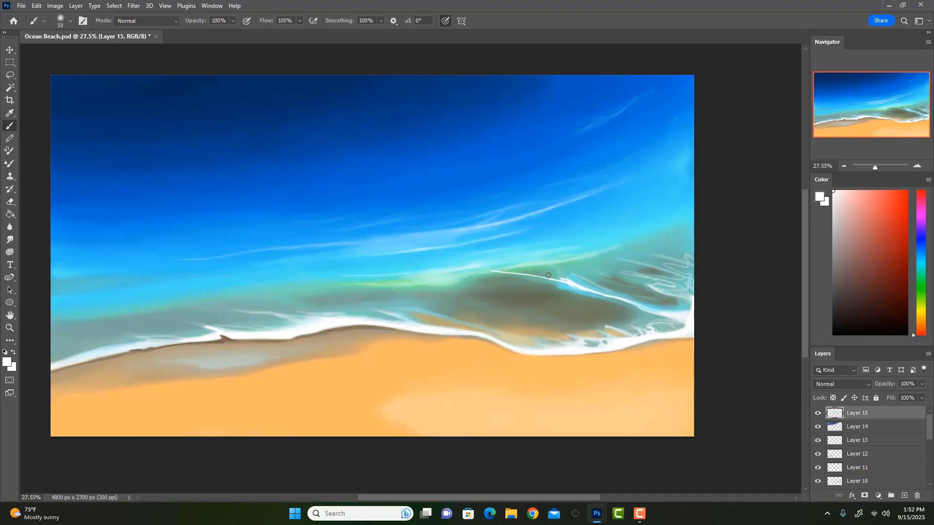
pyautogui.moveTo(549, 276); pyautogui.dragTo(486, 269)
# Step: Blend sampled cyan and sea green into the water just above the crest with 70 to 90 px brushes at 30% opacity
pyautogui.keyDown('alt'); pyautogui.click(558, 260); pyautogui.keyUp('alt')
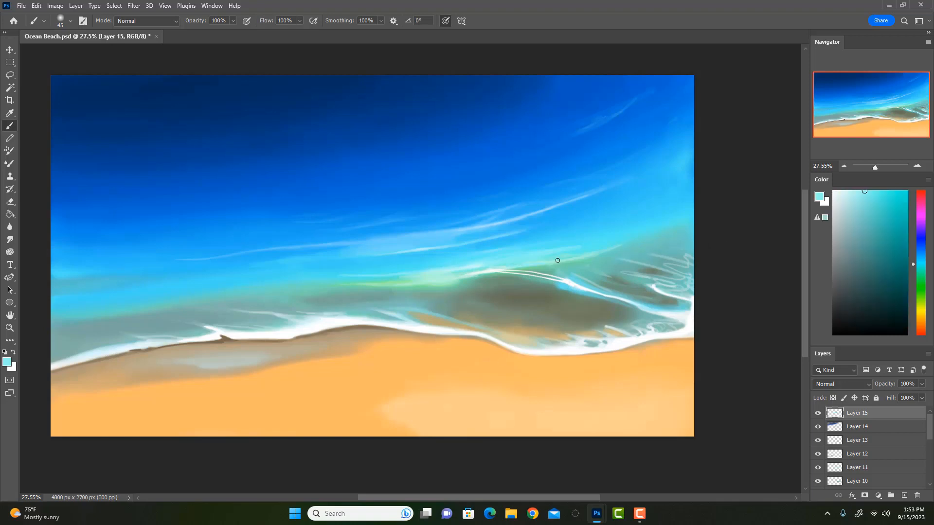
pyautogui.press('3')
pyautogui.keyDown('alt'); pyautogui.click(583, 257); pyautogui.keyUp('alt')
pyautogui.press(']')
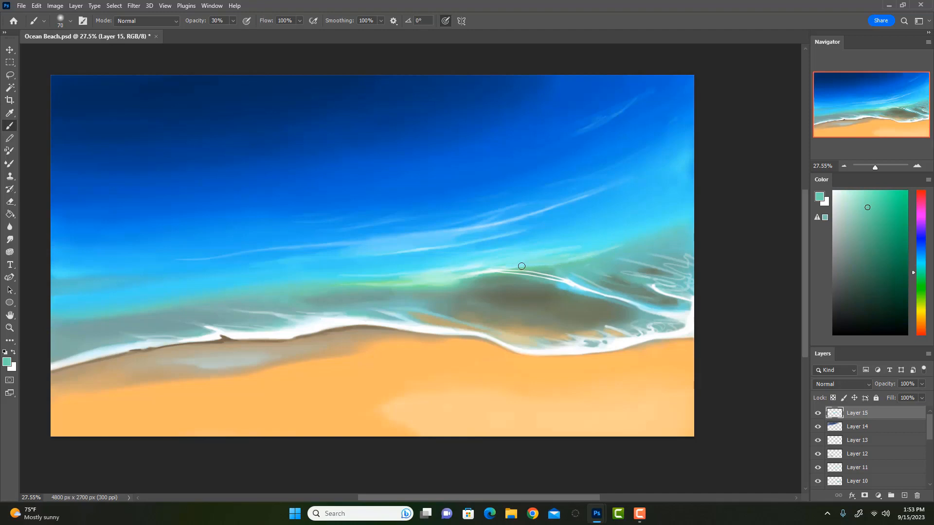
pyautogui.keyDown('alt'); pyautogui.click(527, 264); pyautogui.keyUp('alt')
pyautogui.press(']')
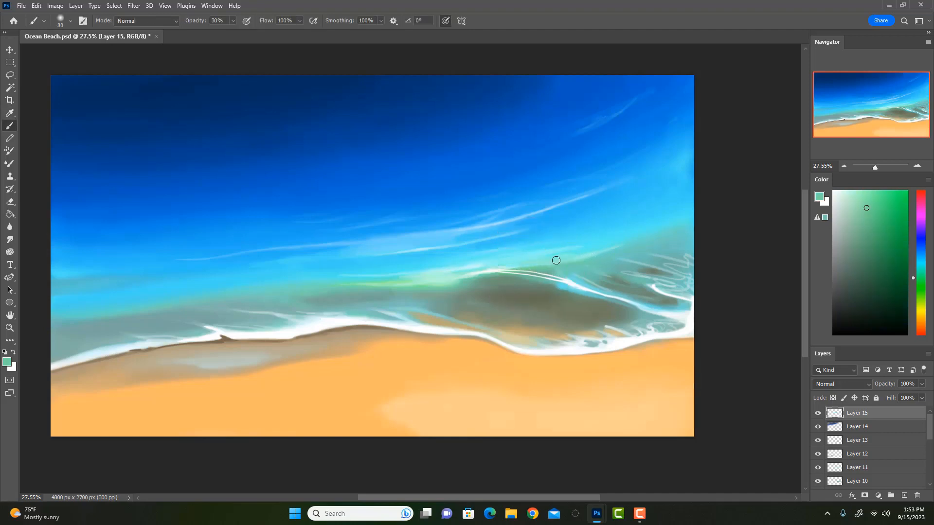
pyautogui.keyDown('alt'); pyautogui.click(518, 264); pyautogui.keyUp('alt')
pyautogui.press(']')
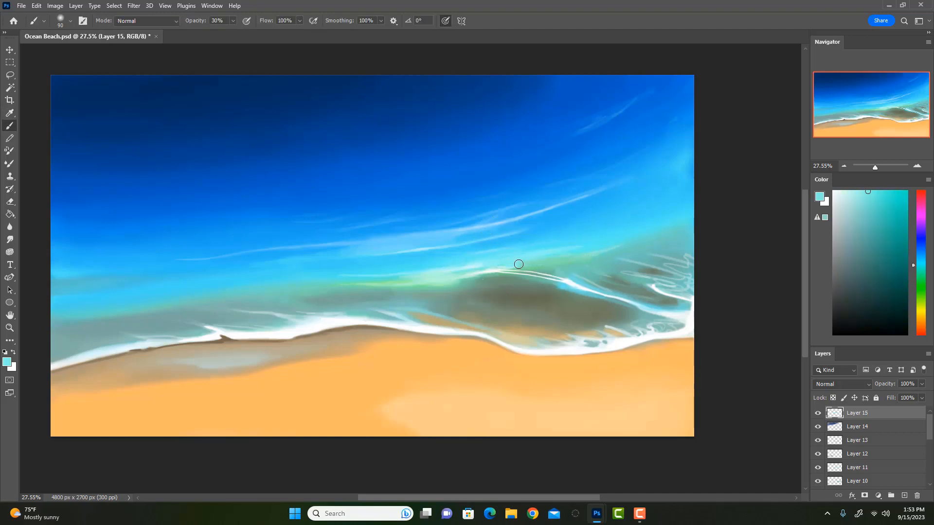
# Step: Soften the water around the crest and upper shallows with sampled cyan, using a 100 px brush at 10% opacity
pyautogui.press('1')
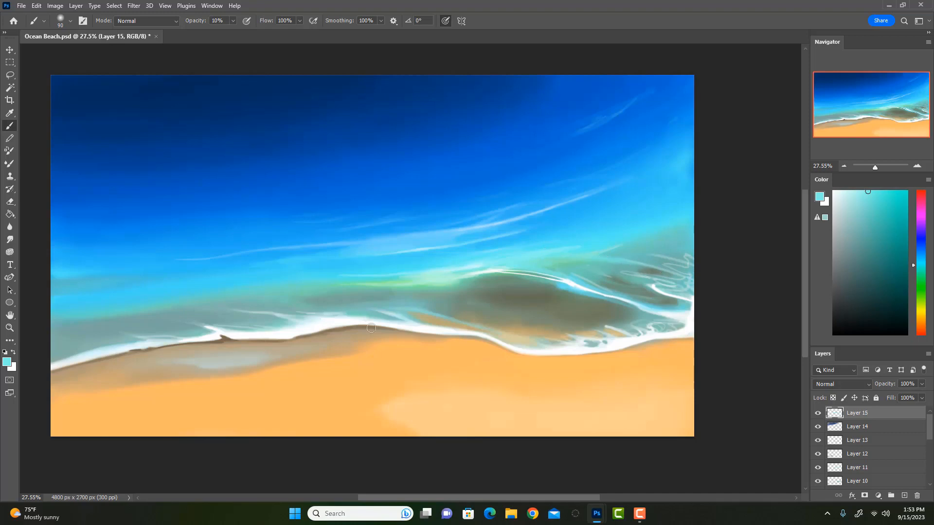
pyautogui.press(']')
pyautogui.keyDown('alt'); pyautogui.click(612, 250); pyautogui.keyUp('alt')
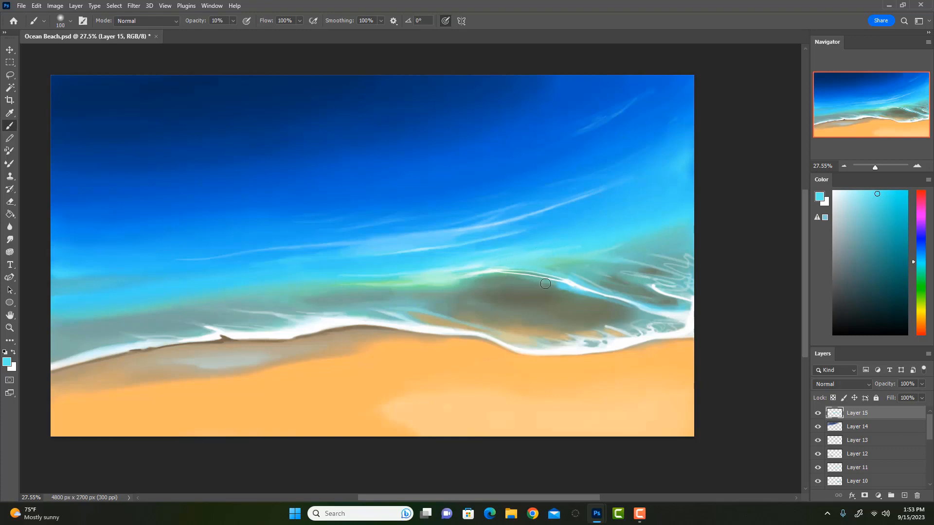
pyautogui.keyDown('alt'); pyautogui.click(596, 242); pyautogui.keyUp('alt')
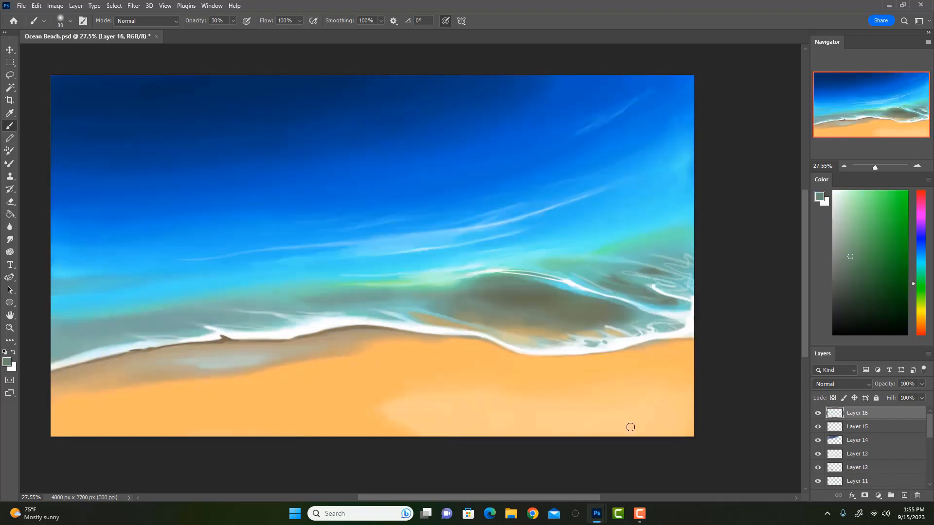
# Step: Flip the painting horizontally and brush a lighter tint of the sampled sand orange across the lower beach at 30% opacity, up to 250 px
pyautogui.hotkey('ctrl', 'shift', 'h')
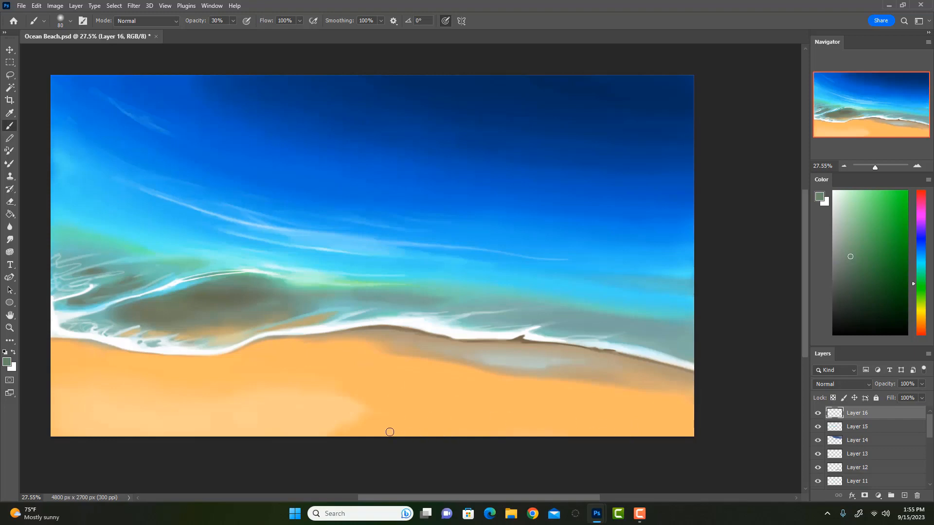
pyautogui.press('i')
pyautogui.click(446, 389)
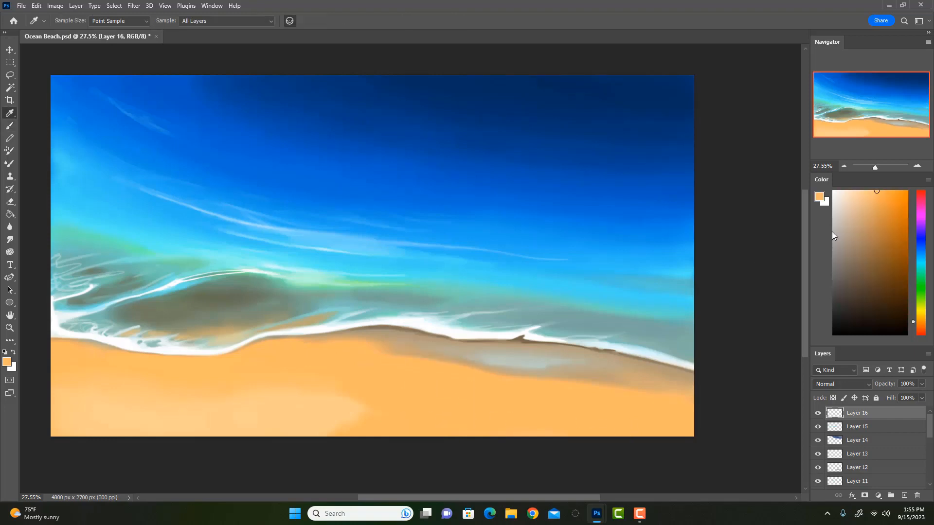
pyautogui.click(865, 191)
pyautogui.press('b')
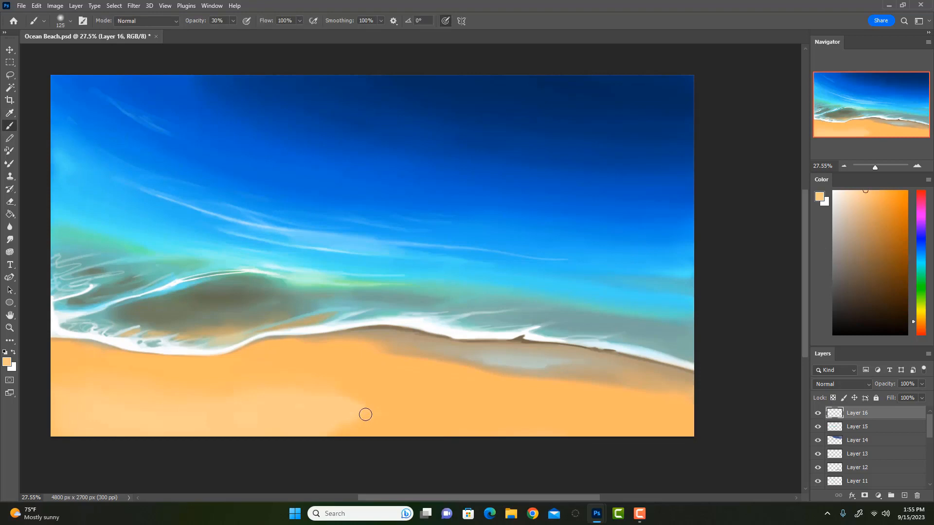
pyautogui.press(']')
pyautogui.press(']')
pyautogui.moveTo(372, 416); pyautogui.dragTo(329, 410)
pyautogui.press(']')
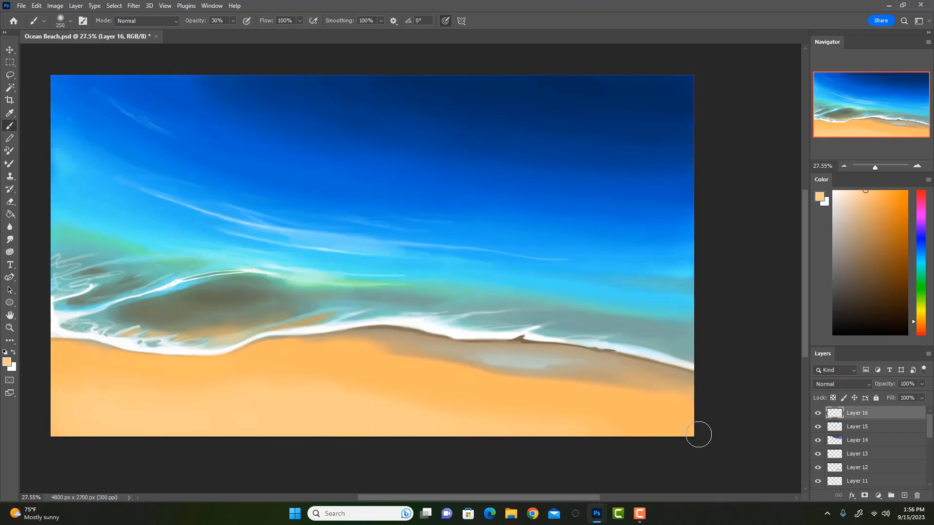
# Step: Glaze pale yellow across the middle and lower sand with a 400 px brush at 30% opacity
pyautogui.click(903, 268)
pyautogui.click(919, 315)
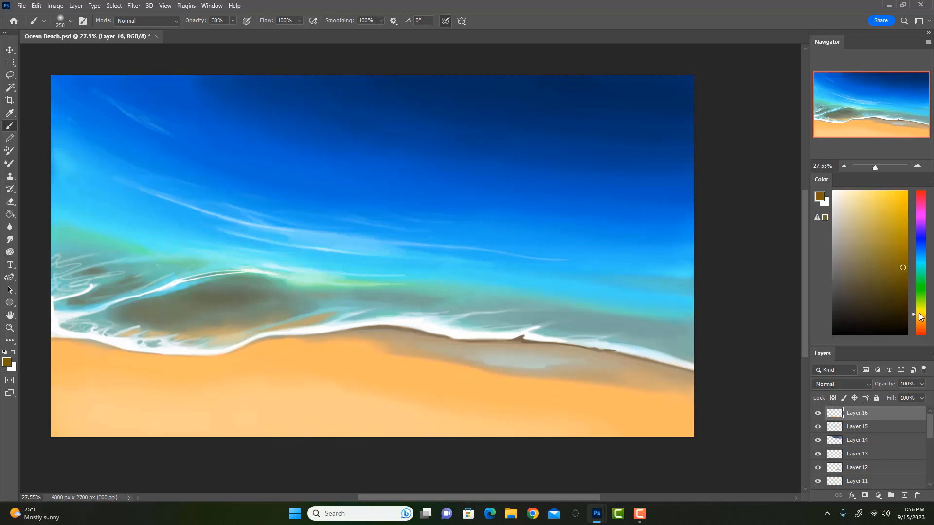
pyautogui.moveTo(898, 255); pyautogui.dragTo(889, 208)
pyautogui.press(']')
pyautogui.press(']')
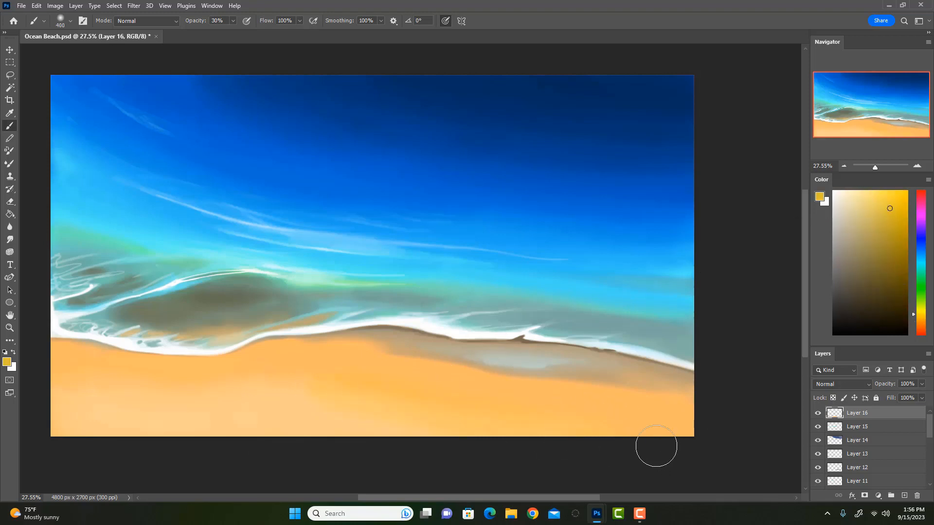
pyautogui.moveTo(890, 209); pyautogui.dragTo(863, 190)
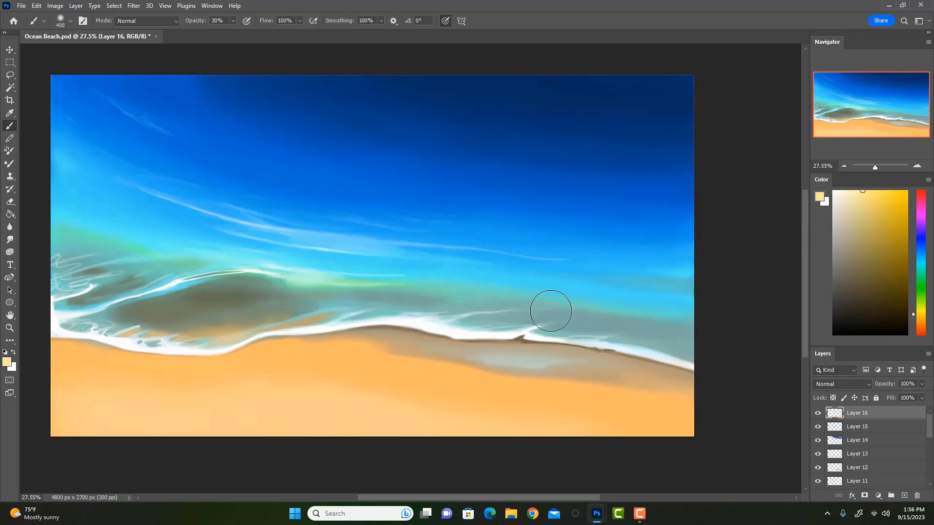
pyautogui.moveTo(346, 392); pyautogui.dragTo(433, 395)
pyautogui.moveTo(323, 378); pyautogui.dragTo(674, 440)
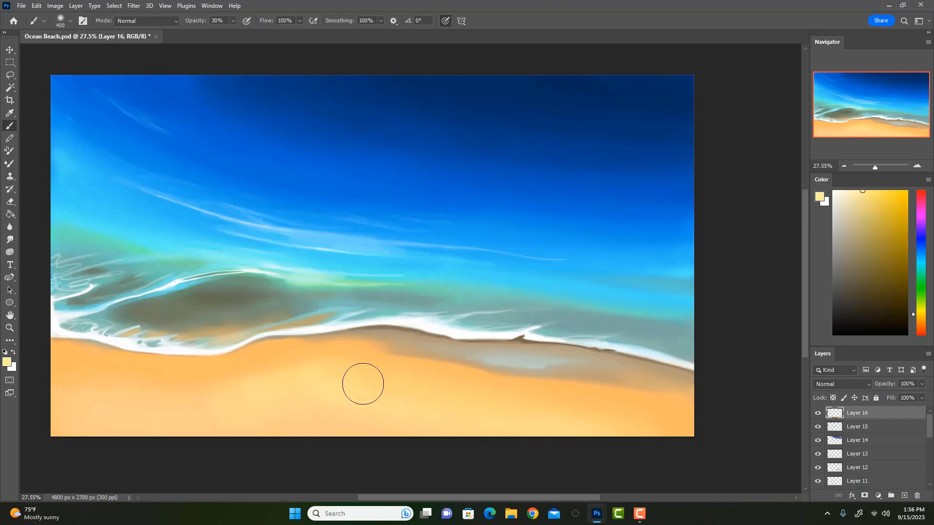
pyautogui.keyDown('alt'); pyautogui.click(302, 350); pyautogui.keyUp('alt')
pyautogui.press('[')
pyautogui.press('[')
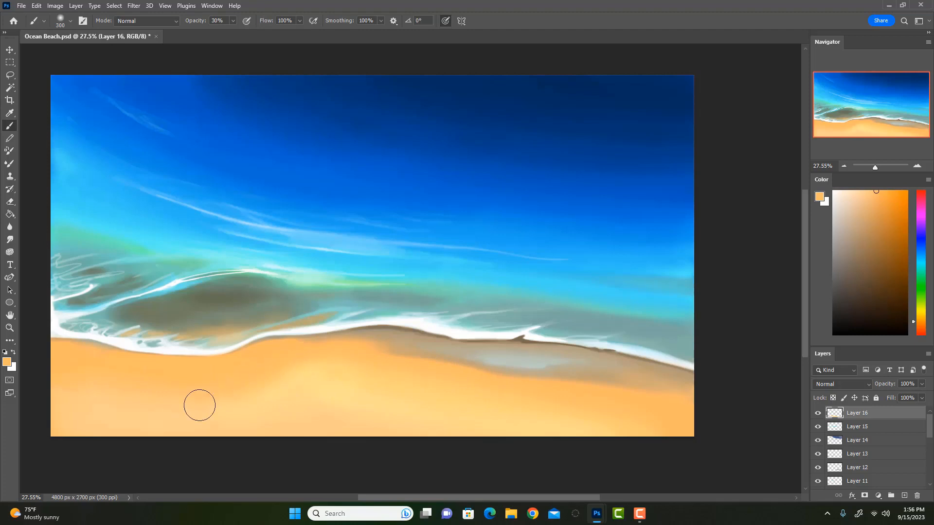
pyautogui.keyDown('alt'); pyautogui.click(365, 334); pyautogui.keyUp('alt')
pyautogui.moveTo(225, 390)
pyautogui.mouseDown()
pyautogui.moveTo(128, 411)
pyautogui.moveTo(168, 394)
pyautogui.moveTo(70, 398)
pyautogui.moveTo(201, 396)
pyautogui.moveTo(53, 380)
pyautogui.moveTo(164, 392)
pyautogui.moveTo(188, 409)
pyautogui.moveTo(106, 424)
pyautogui.mouseUp()
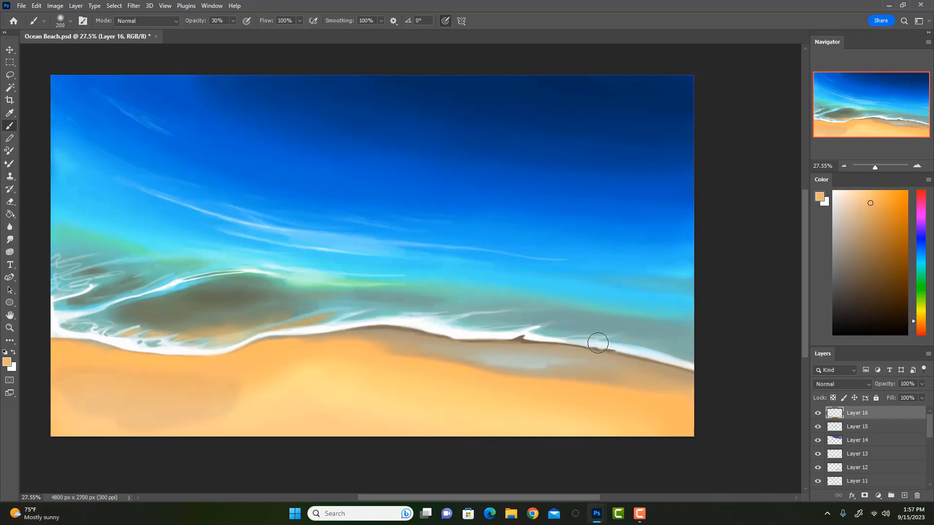
pyautogui.hotkey('ctrl', 'z')
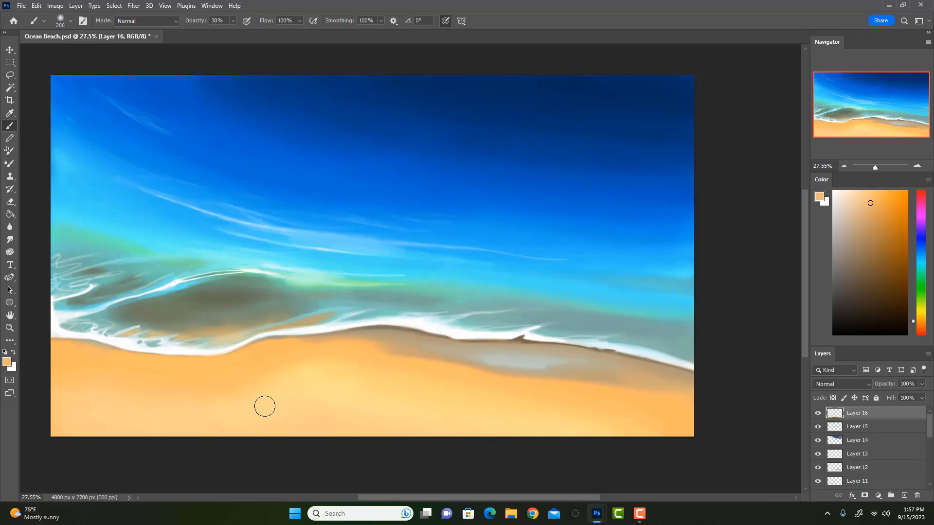
# Step: Brush pale peach and warm yellow highlights across the lower sand with a 250 px brush at 30% opacity
pyautogui.press(']')
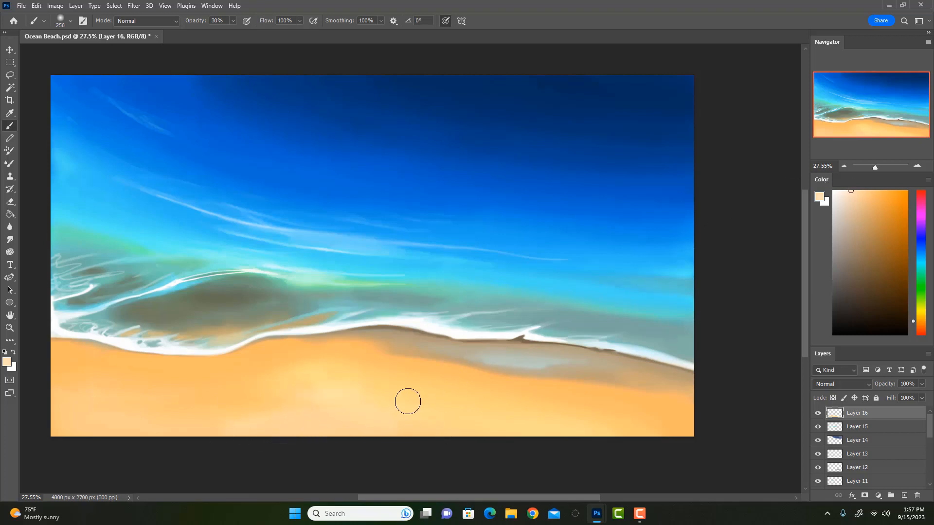
pyautogui.moveTo(466, 415); pyautogui.dragTo(688, 432)
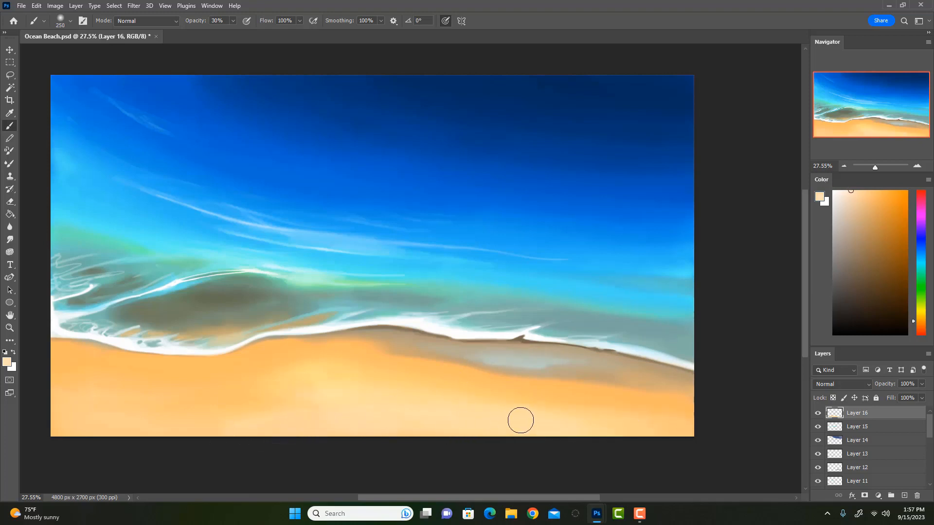
pyautogui.moveTo(335, 400)
pyautogui.mouseDown()
pyautogui.moveTo(79, 431)
pyautogui.moveTo(114, 407)
pyautogui.moveTo(52, 415)
pyautogui.moveTo(146, 394)
pyautogui.moveTo(318, 398)
pyautogui.moveTo(385, 411)
pyautogui.moveTo(70, 423)
pyautogui.moveTo(90, 436)
pyautogui.moveTo(340, 421)
pyautogui.moveTo(573, 447)
pyautogui.moveTo(642, 427)
pyautogui.moveTo(315, 418)
pyautogui.moveTo(503, 432)
pyautogui.moveTo(370, 424)
pyautogui.mouseUp()
pyautogui.keyDown('alt'); pyautogui.click(331, 374); pyautogui.keyUp('alt')
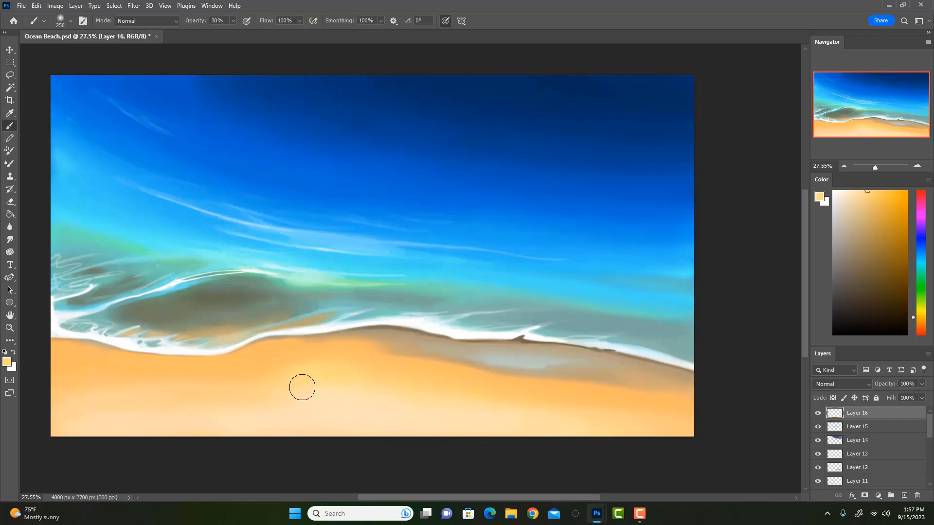
# Step: Brush sampled light sand tones along the beach just below the left foam edge with a 175 px brush at 30% opacity
pyautogui.keyDown('alt'); pyautogui.click(396, 407); pyautogui.keyUp('alt')
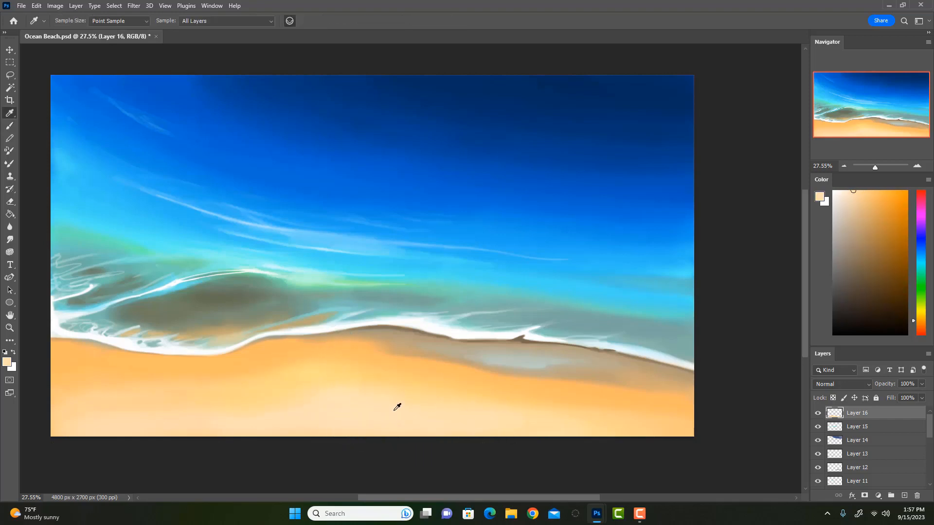
pyautogui.press('[')
pyautogui.press('[')
pyautogui.moveTo(272, 357)
pyautogui.mouseDown()
pyautogui.moveTo(211, 369)
pyautogui.moveTo(192, 365)
pyautogui.moveTo(272, 351)
pyautogui.moveTo(67, 366)
pyautogui.mouseUp()
pyautogui.keyDown('alt'); pyautogui.click(248, 356); pyautogui.keyUp('alt')
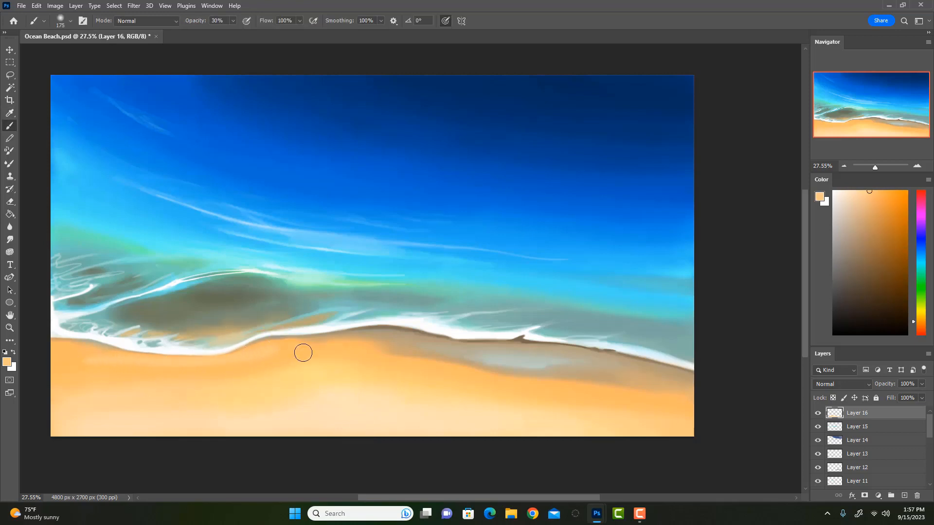
pyautogui.moveTo(336, 351)
pyautogui.mouseDown()
pyautogui.moveTo(214, 365)
pyautogui.moveTo(81, 362)
pyautogui.mouseUp()
# Step: Smooth the left side of the beach with sampled sand orange, using a 300 px brush at 30% opacity
pyautogui.keyDown('alt'); pyautogui.click(246, 376); pyautogui.keyUp('alt')
pyautogui.press(']')
pyautogui.press(']')
pyautogui.press(']')
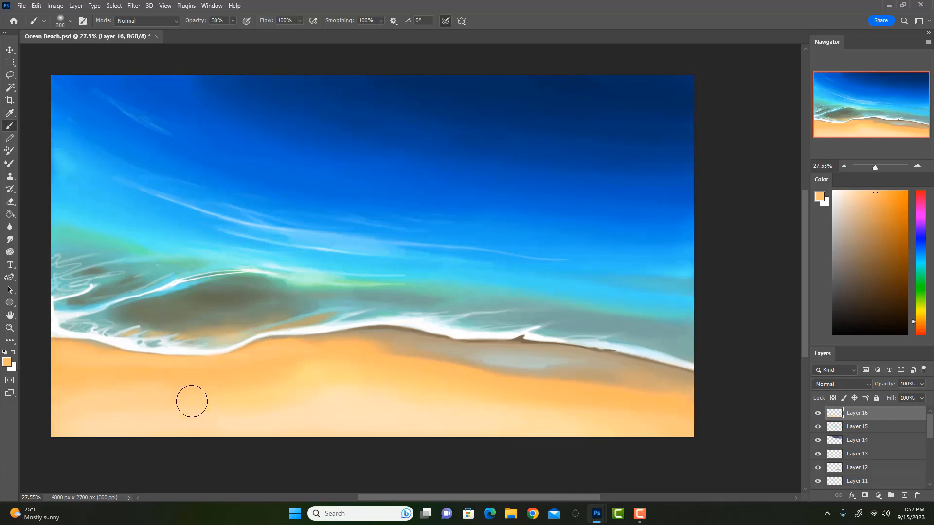
# Step: Shift the sampled sand colour to a redder orange and glaze the lower-right beach with 300 to 400 px brushes at 30% opacity
pyautogui.keyDown('alt'); pyautogui.click(348, 376); pyautogui.keyUp('alt')
pyautogui.press('alt')
pyautogui.click(921, 327)
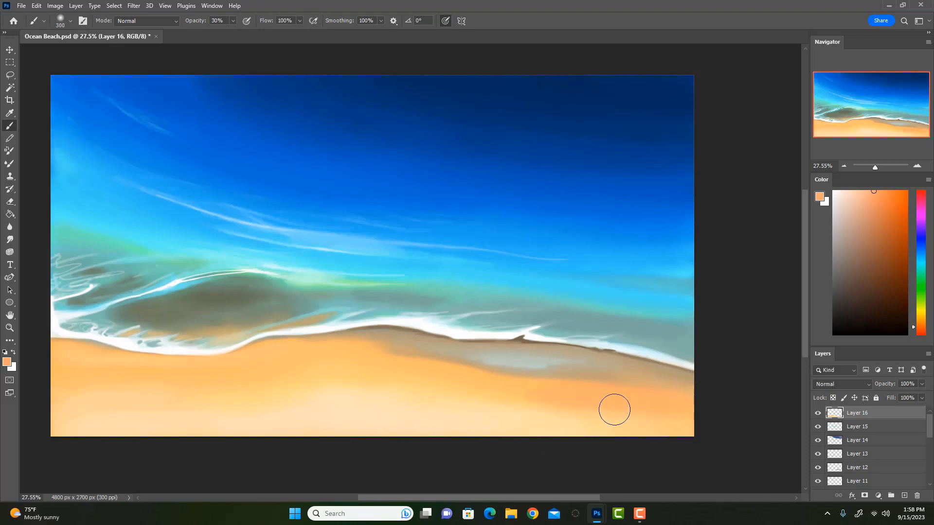
pyautogui.keyDown('alt'); pyautogui.click(585, 404); pyautogui.keyUp('alt')
pyautogui.press(']')
pyautogui.moveTo(514, 392)
pyautogui.mouseDown()
pyautogui.moveTo(613, 396)
pyautogui.moveTo(680, 411)
pyautogui.mouseUp()
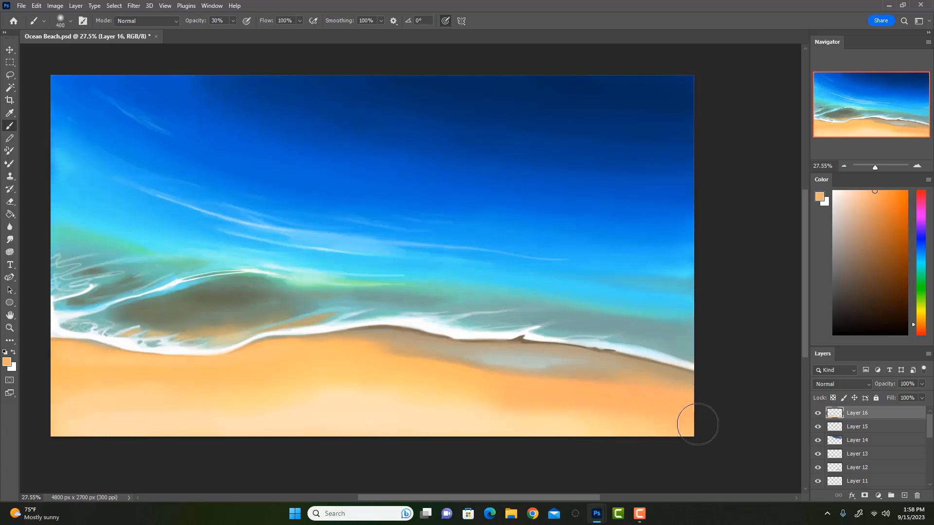
pyautogui.moveTo(440, 453); pyautogui.dragTo(661, 420)
pyautogui.moveTo(475, 440); pyautogui.dragTo(632, 413)
# Step: Blend sampled sand orange along the lower edge of the wet sand with a 300 px brush at 30% opacity
pyautogui.keyDown('alt'); pyautogui.click(543, 395); pyautogui.keyUp('alt')
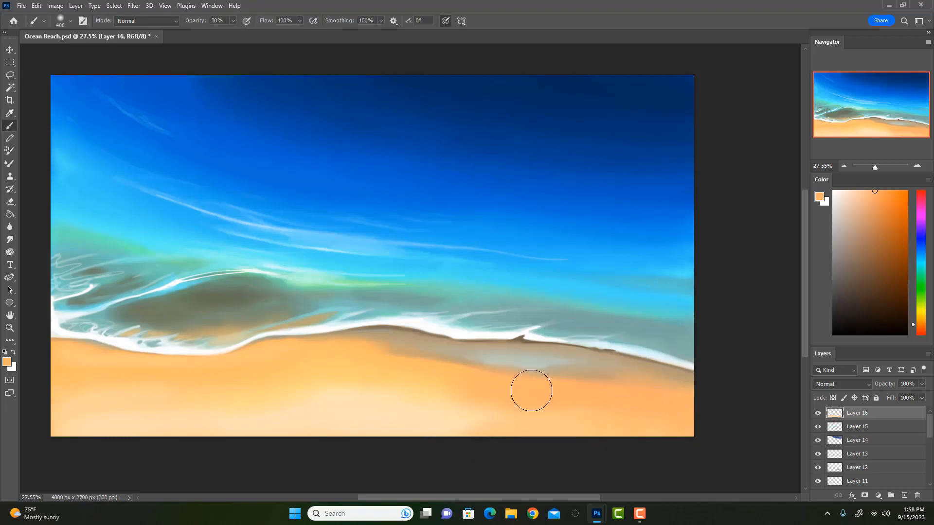
pyautogui.press('alt')
pyautogui.keyDown('alt'); pyautogui.click(296, 360); pyautogui.keyUp('alt')
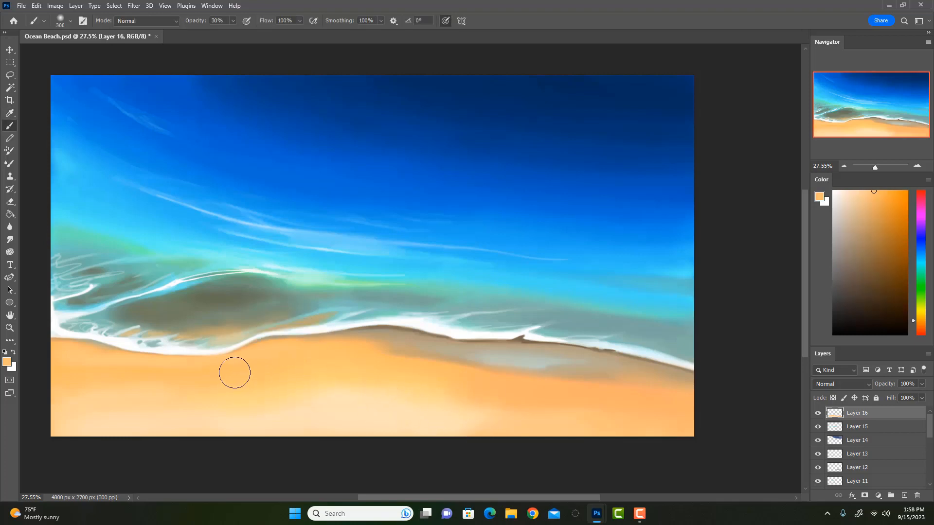
pyautogui.moveTo(560, 385); pyautogui.dragTo(681, 389)
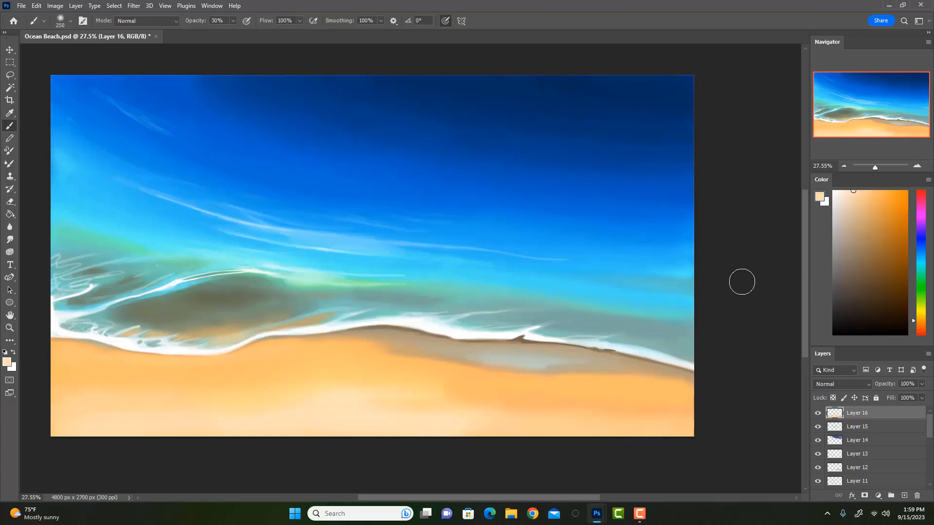
# Step: Brush sampled light sand along the lower-right beach with a 250 px brush at 30% opacity, and add a new layer
pyautogui.keyDown('alt'); pyautogui.click(467, 427); pyautogui.keyUp('alt')
pyautogui.moveTo(466, 427)
pyautogui.mouseDown()
pyautogui.moveTo(494, 429)
pyautogui.moveTo(450, 430)
pyautogui.moveTo(690, 422)
pyautogui.mouseUp()
pyautogui.click(903, 497)
pyautogui.moveTo(384, 399); pyautogui.dragTo(432, 403)
pyautogui.moveTo(394, 378); pyautogui.dragTo(420, 392)
pyautogui.hotkey('ctrl', 'z')
pyautogui.hotkey('ctrl', 'z')
pyautogui.moveTo(854, 207); pyautogui.dragTo(860, 263)
pyautogui.press('[')
pyautogui.press('[')
pyautogui.press('[')
pyautogui.press('[')
pyautogui.press('0')
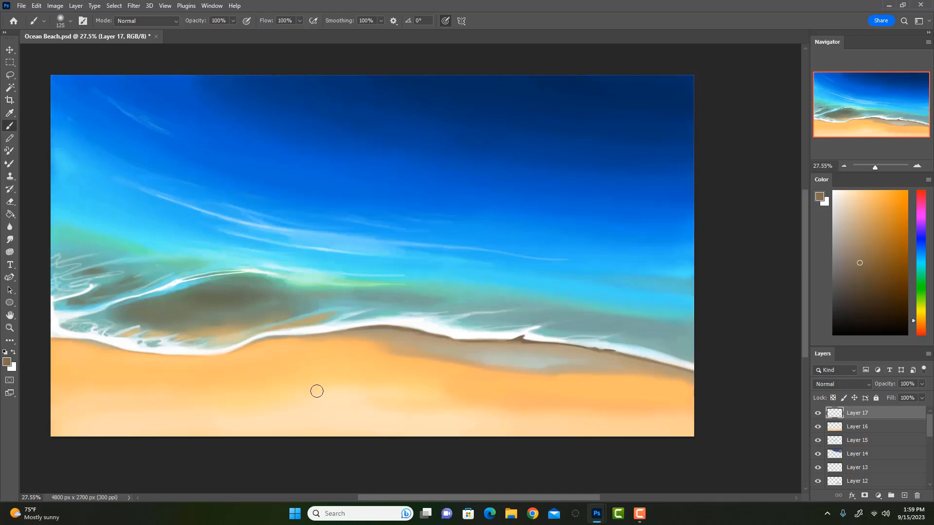
pyautogui.moveTo(290, 380); pyautogui.dragTo(304, 366)
pyautogui.hotkey('ctrl', 'z')
# Step: Paint a small orange five-armed starfish on the sand below the foam with a 40 px brush at 30% opacity, trimming its arms with the eraser
pyautogui.press('[')
pyautogui.click(920, 205)
pyautogui.moveTo(860, 251); pyautogui.dragTo(858, 204)
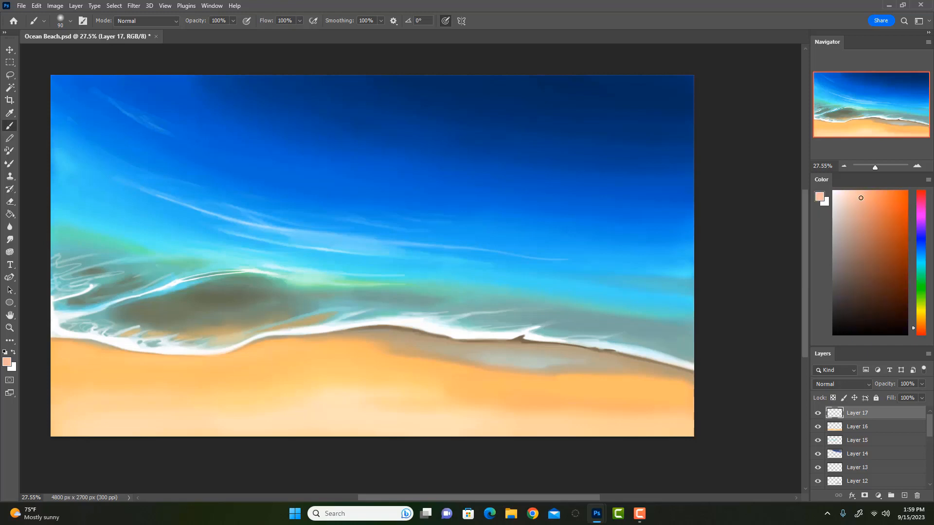
pyautogui.moveTo(861, 198); pyautogui.dragTo(857, 191)
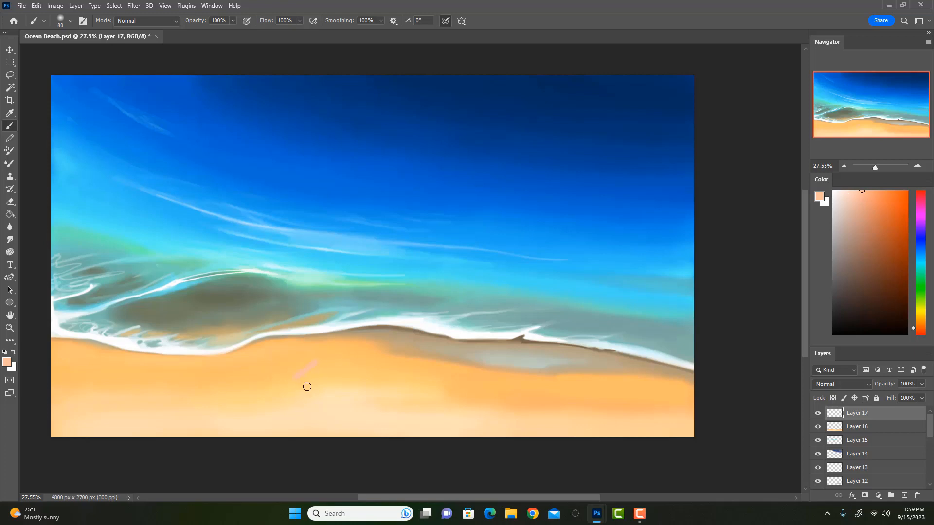
pyautogui.moveTo(857, 230); pyautogui.dragTo(877, 214)
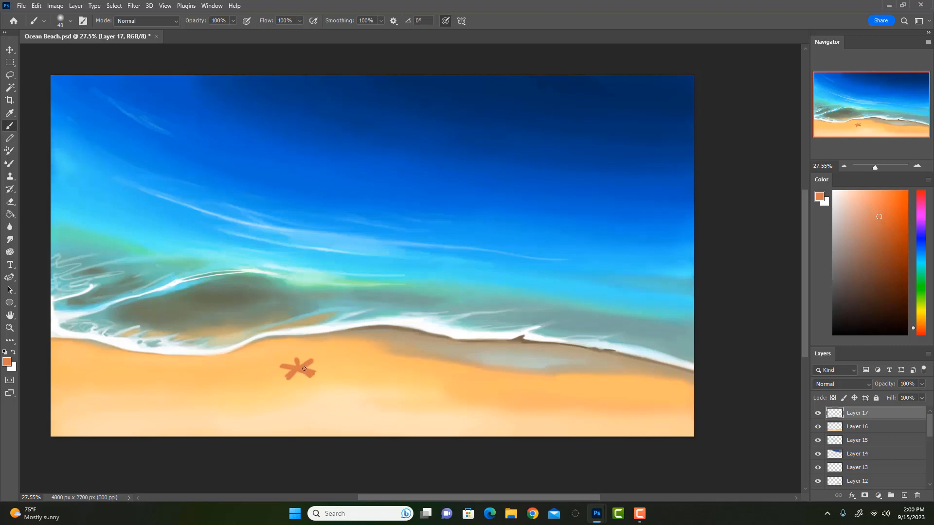
pyautogui.press('e')
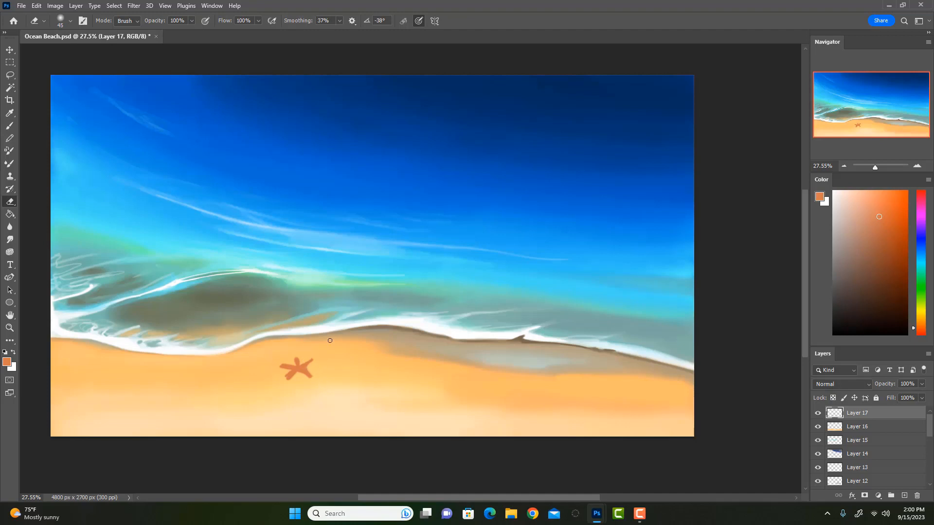
pyautogui.press('b')
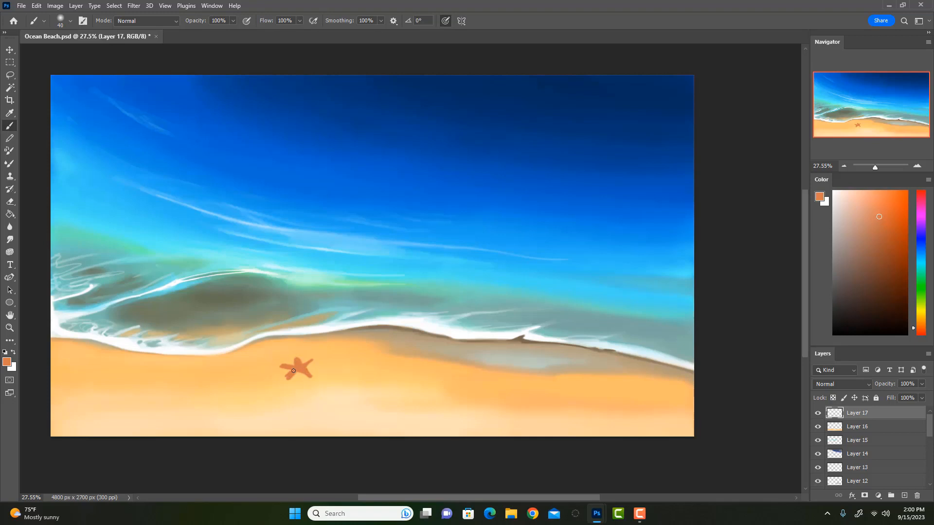
pyautogui.press('e')
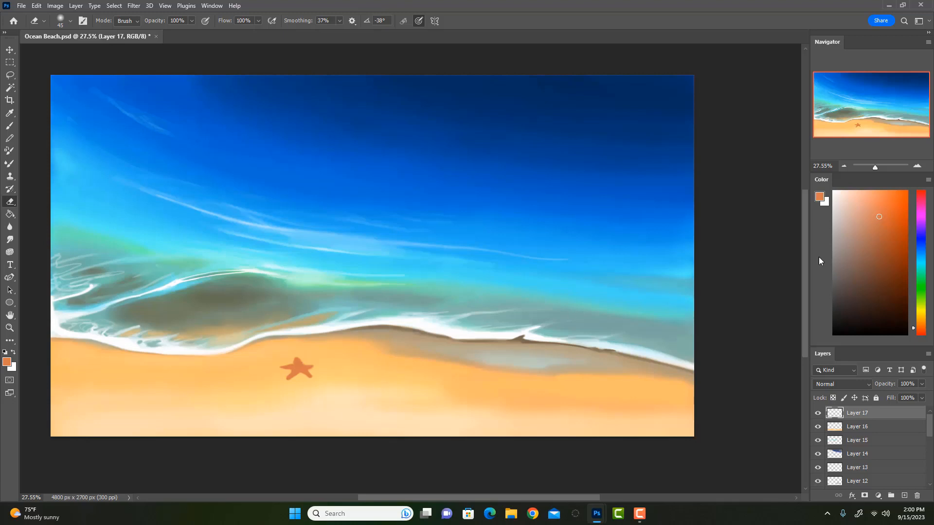
# Step: Dab a few very pale pink pebbles on the sand around the starfish with a 50 px brush at 30% opacity
pyautogui.moveTo(857, 216); pyautogui.dragTo(841, 194)
pyautogui.press('b')
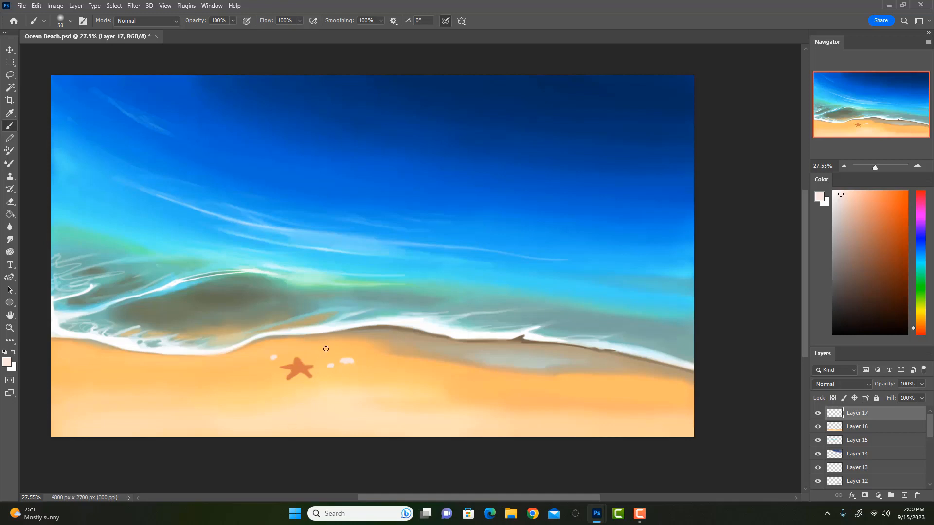
pyautogui.hotkey('ctrl', 'z')
pyautogui.hotkey('ctrl', 'z')
pyautogui.moveTo(339, 348); pyautogui.dragTo(345, 348)
# Step: Lasso the starfish, copy it to its own layer with Layer Via Copy, and move the copy to the lower right of the original
pyautogui.keyDown('alt'); pyautogui.click(298, 369); pyautogui.keyUp('alt')
pyautogui.click(11, 76)
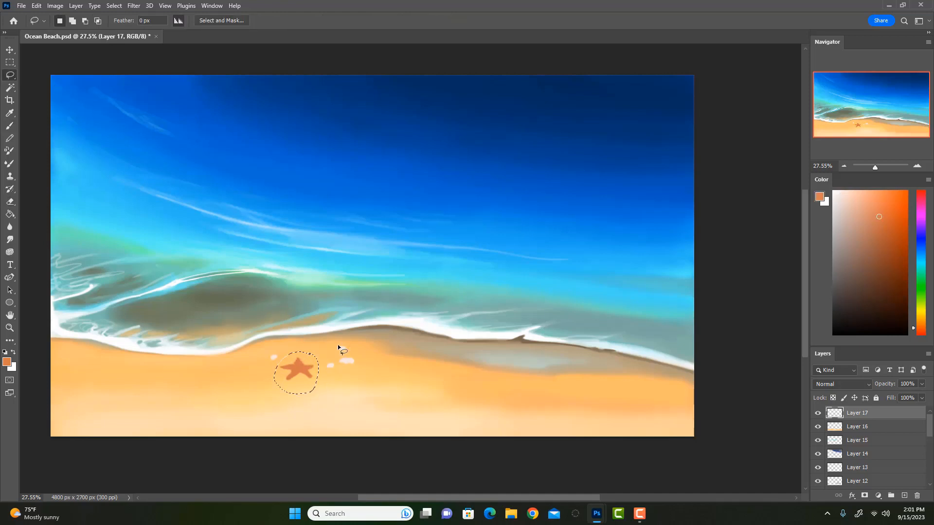
pyautogui.rightClick(290, 372)
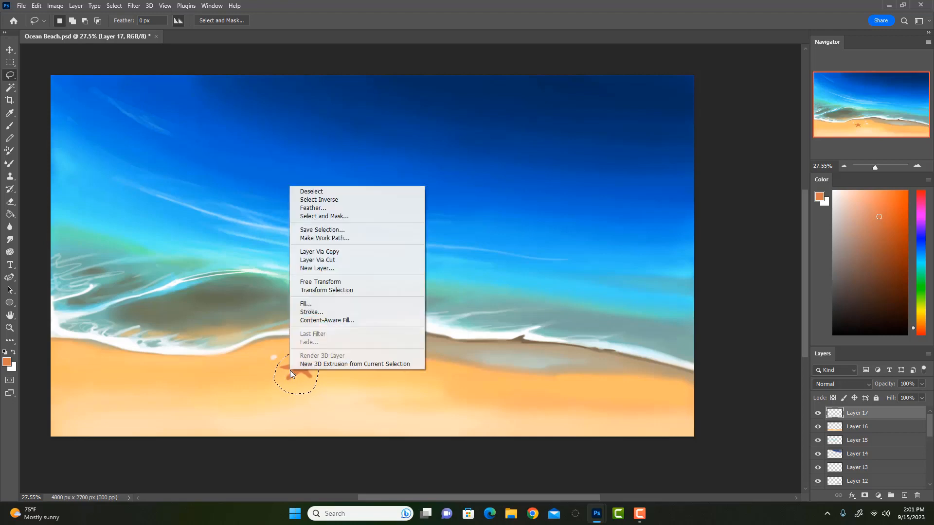
pyautogui.click(324, 253)
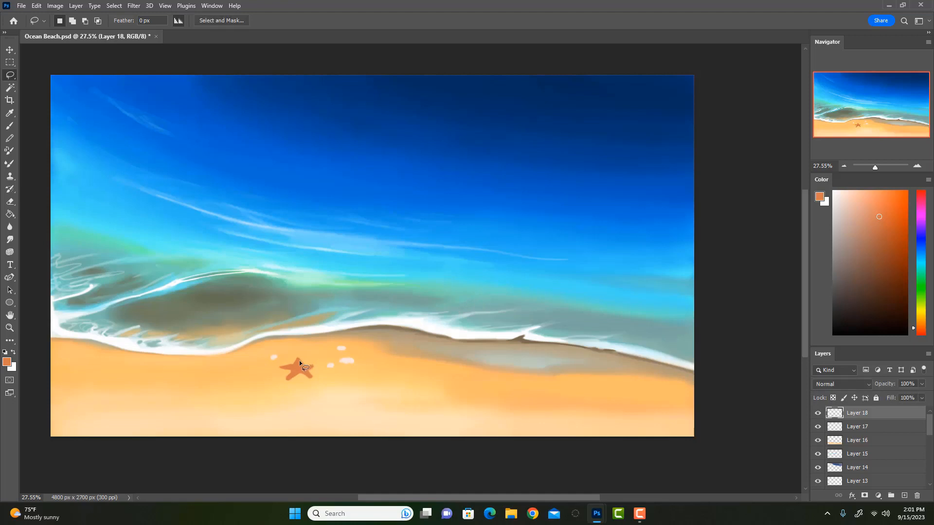
pyautogui.press('v')
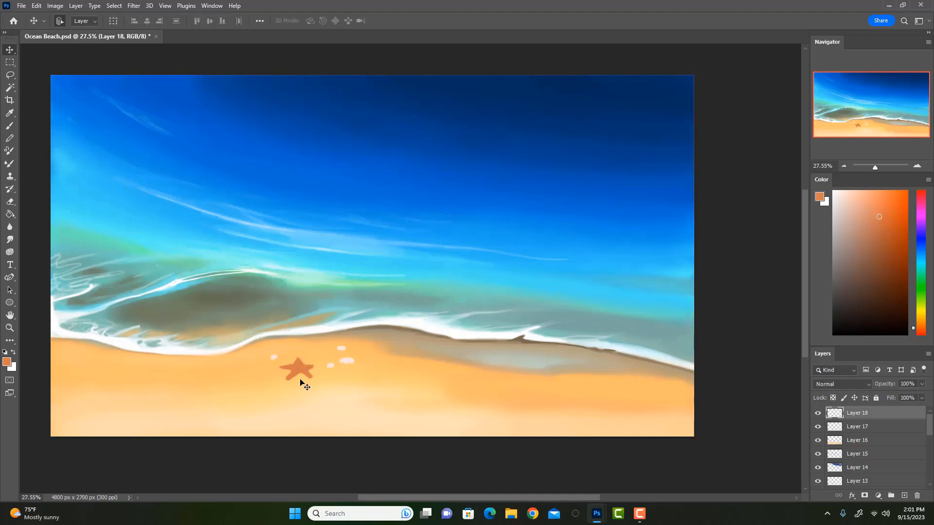
pyautogui.moveTo(297, 370); pyautogui.dragTo(363, 387)
# Step: Scale the copied starfish to 67.31%, rotate it to -5.52°, and place it just below the wet sand on the right
pyautogui.click(36, 6)
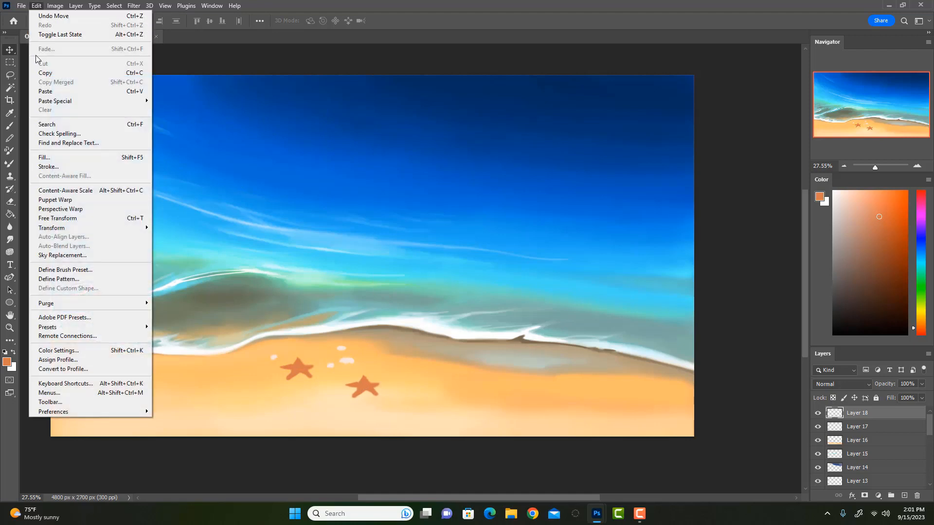
pyautogui.moveTo(62, 227)
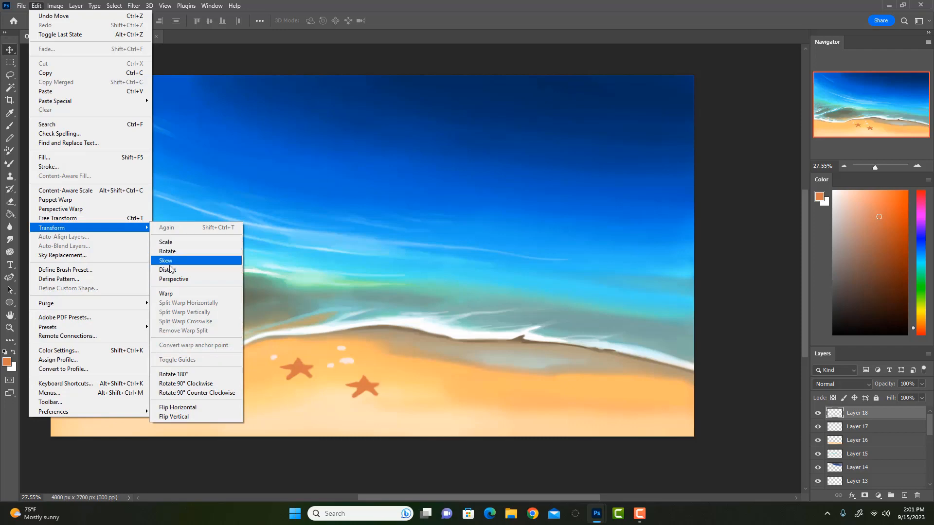
pyautogui.click(108, 219)
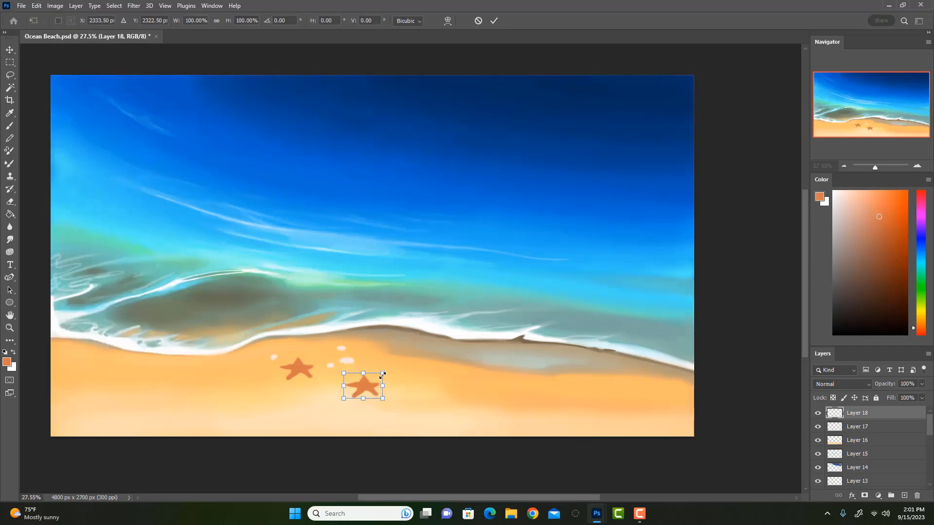
pyautogui.moveTo(383, 375)
pyautogui.mouseDown()
pyautogui.moveTo(372, 378)
pyautogui.moveTo(382, 389)
pyautogui.mouseUp()
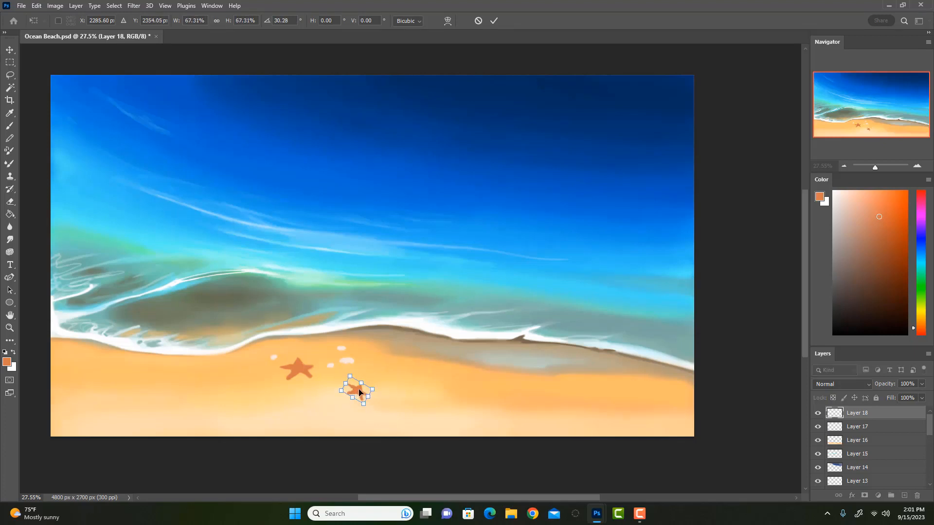
pyautogui.moveTo(358, 389); pyautogui.dragTo(385, 369)
pyautogui.moveTo(403, 369); pyautogui.dragTo(459, 379)
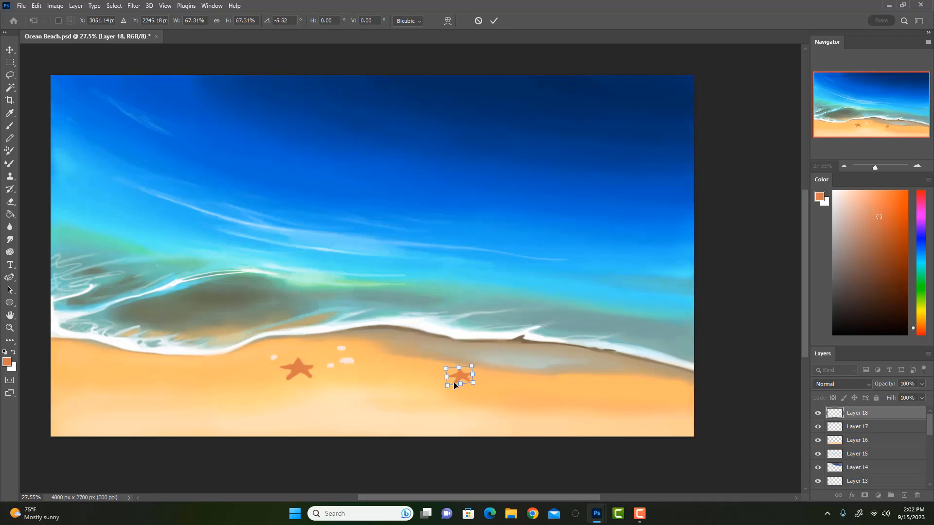
pyautogui.click(494, 21)
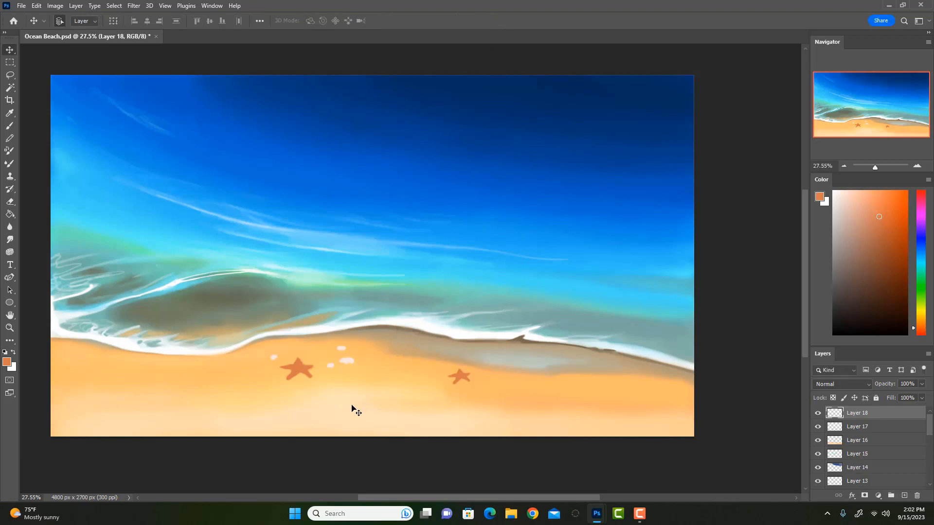
pyautogui.press('b')
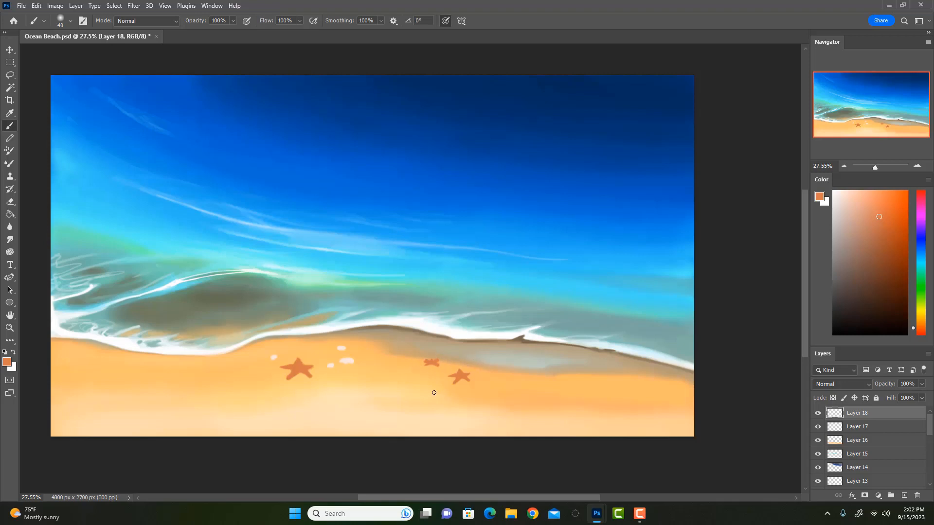
pyautogui.press('e')
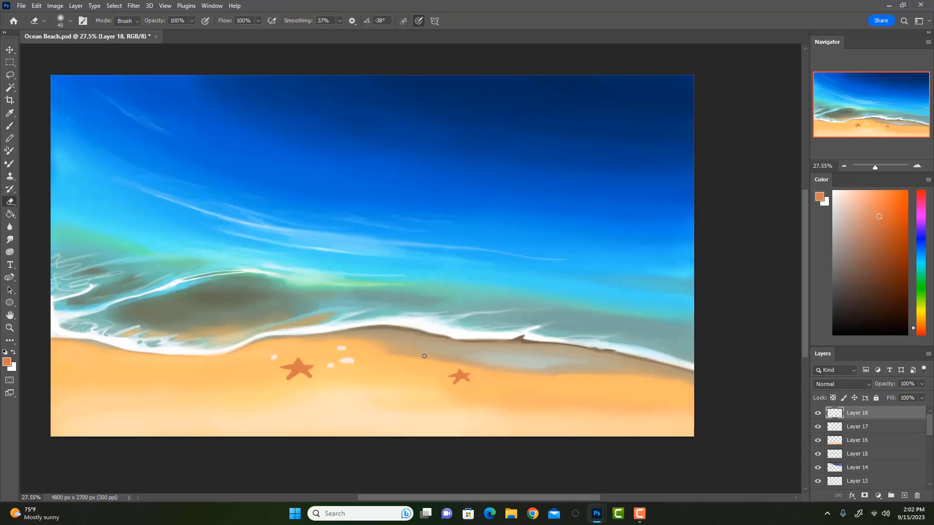
pyautogui.press('b')
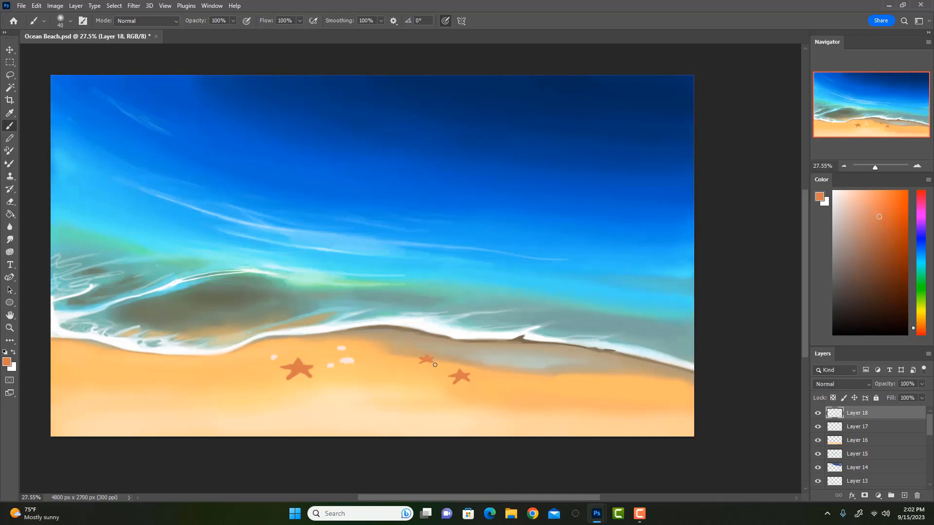
pyautogui.press('e')
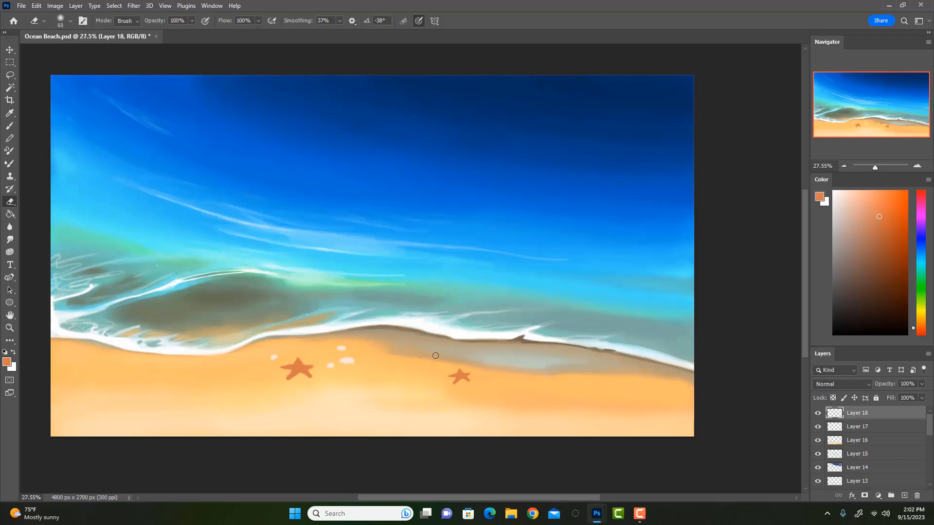
pyautogui.press('b')
pyautogui.moveTo(412, 360); pyautogui.dragTo(424, 360)
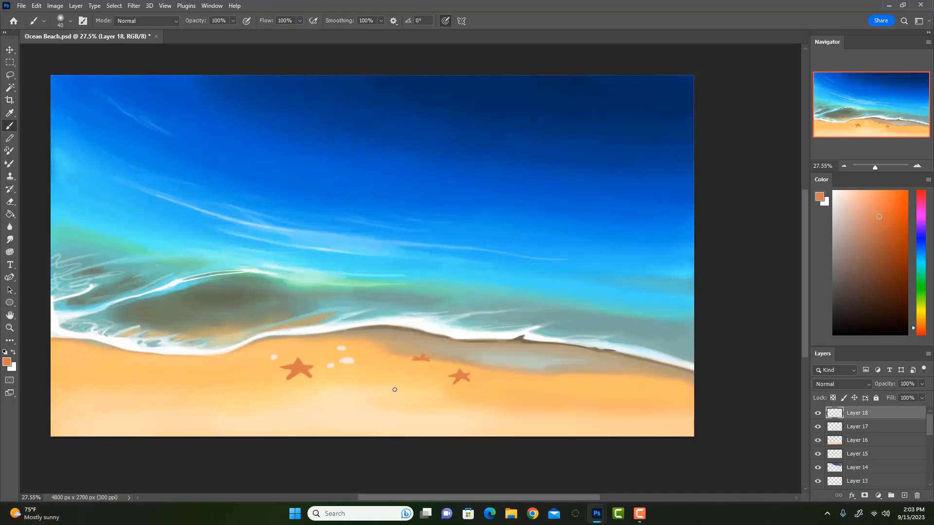
pyautogui.moveTo(397, 373)
pyautogui.mouseDown()
pyautogui.moveTo(395, 400)
pyautogui.moveTo(412, 385)
pyautogui.mouseUp()
pyautogui.hotkey('ctrl', 'z')
pyautogui.hotkey('ctrl', 'z')
pyautogui.press('e')
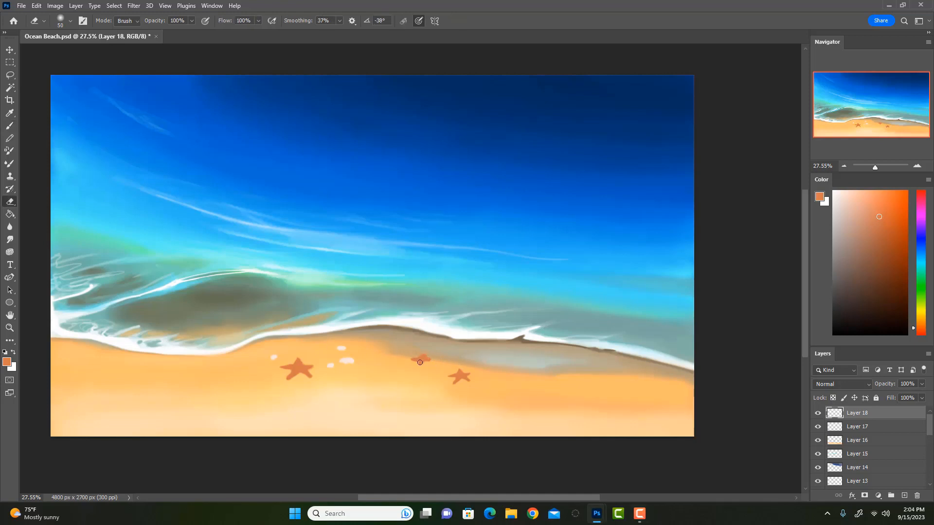
pyautogui.moveTo(417, 361); pyautogui.dragTo(429, 366)
# Step: Paint a smaller third orange starfish at the wet sand's edge, up and left of the copy, and clean its shape with the eraser
pyautogui.press('b')
pyautogui.moveTo(426, 358); pyautogui.dragTo(436, 359)
pyautogui.hotkey('ctrl', 'z')
pyautogui.hotkey('ctrl', 'z')
pyautogui.hotkey('ctrl', 'z')
pyautogui.press('[')
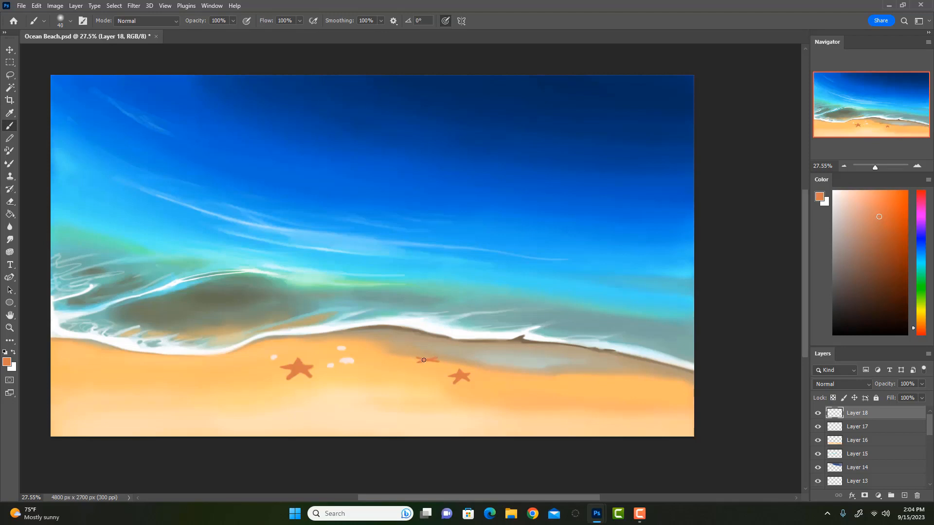
pyautogui.moveTo(424, 360); pyautogui.dragTo(428, 354)
pyautogui.hotkey('ctrl', 'z')
pyautogui.press('e')
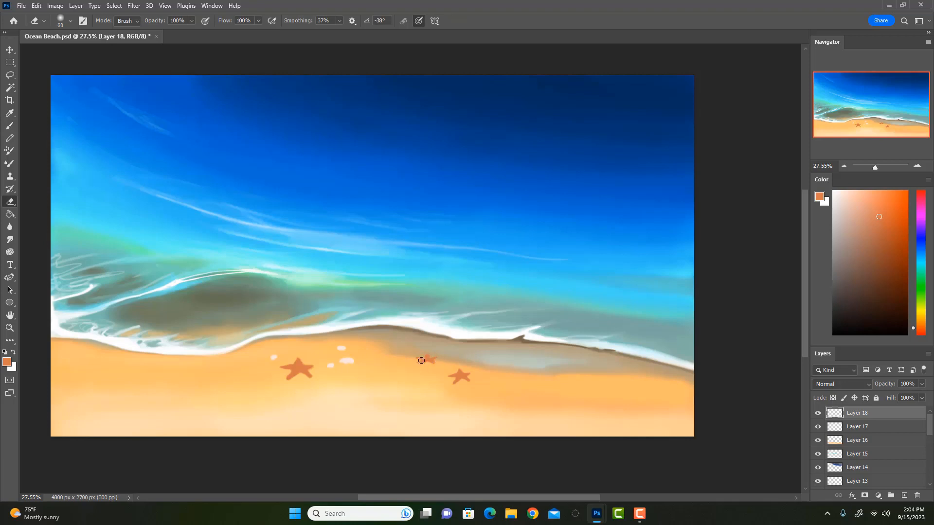
# Step: Enlarge the first starfish and its pebbles to 167.28% width and 189.69% height, move them to the lower beach, and deselect them
pyautogui.press('l')
pyautogui.moveTo(269, 348)
pyautogui.mouseDown()
pyautogui.moveTo(358, 376)
pyautogui.moveTo(364, 365)
pyautogui.mouseUp()
pyautogui.click(36, 6)
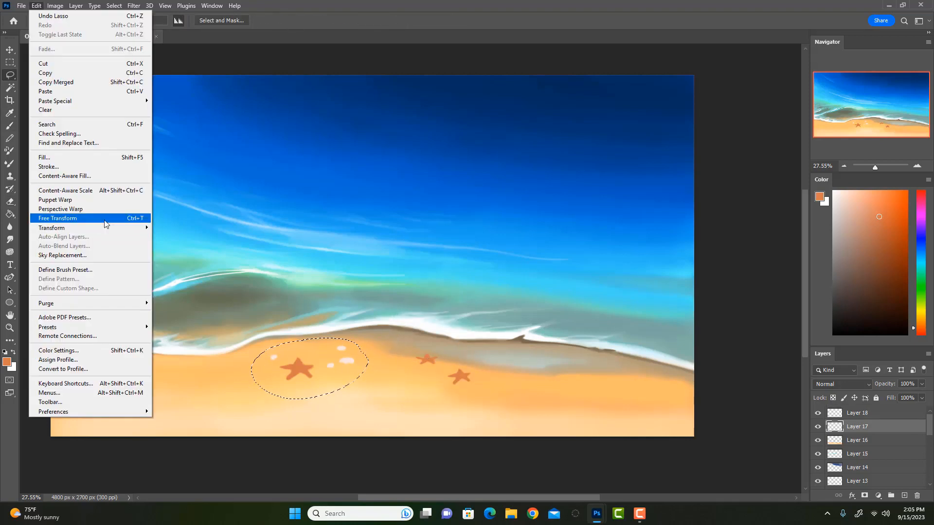
pyautogui.click(104, 218)
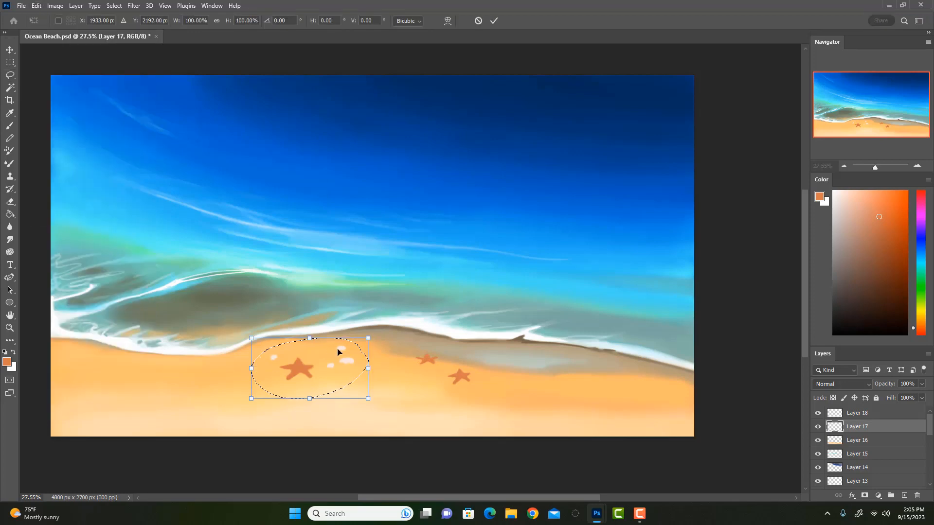
pyautogui.moveTo(368, 338); pyautogui.dragTo(384, 350)
pyautogui.moveTo(286, 413); pyautogui.dragTo(278, 422)
pyautogui.moveTo(375, 361); pyautogui.dragTo(368, 369)
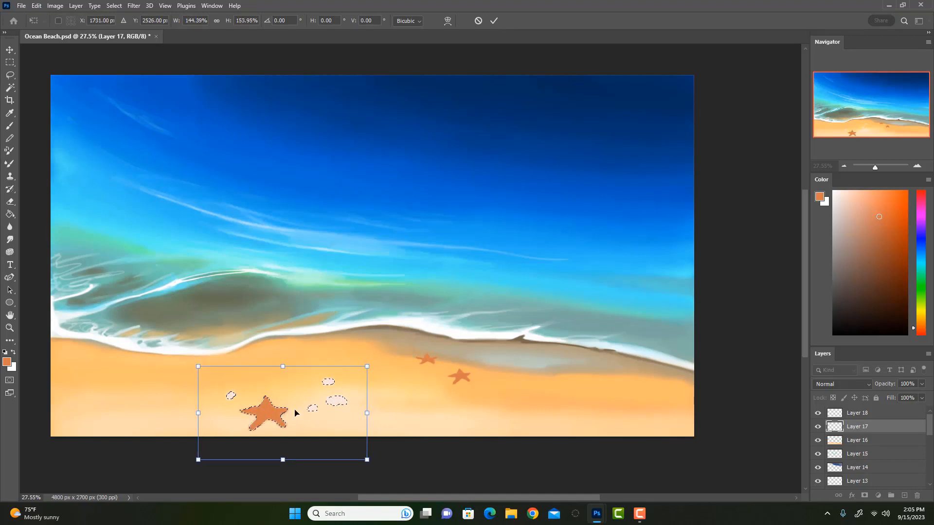
pyautogui.moveTo(276, 415); pyautogui.dragTo(288, 412)
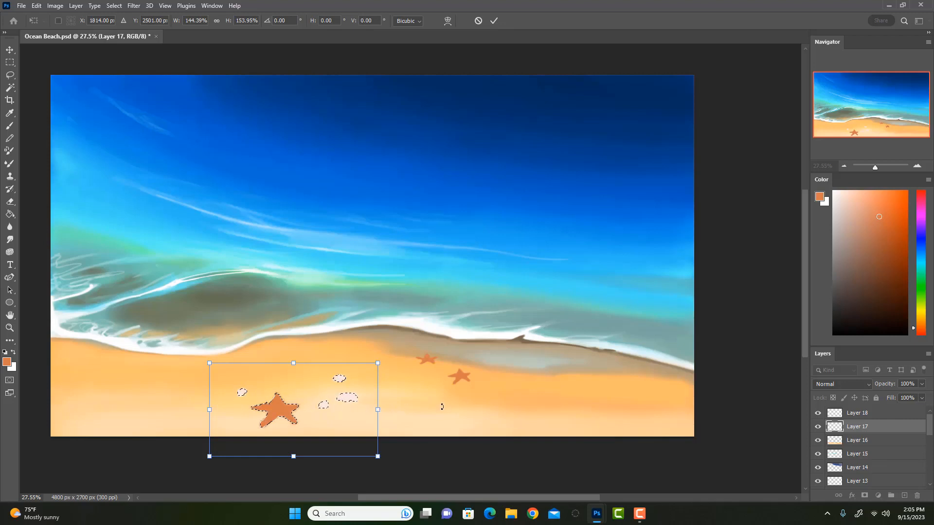
pyautogui.moveTo(379, 363); pyautogui.dragTo(427, 328)
pyautogui.moveTo(314, 393); pyautogui.dragTo(292, 405)
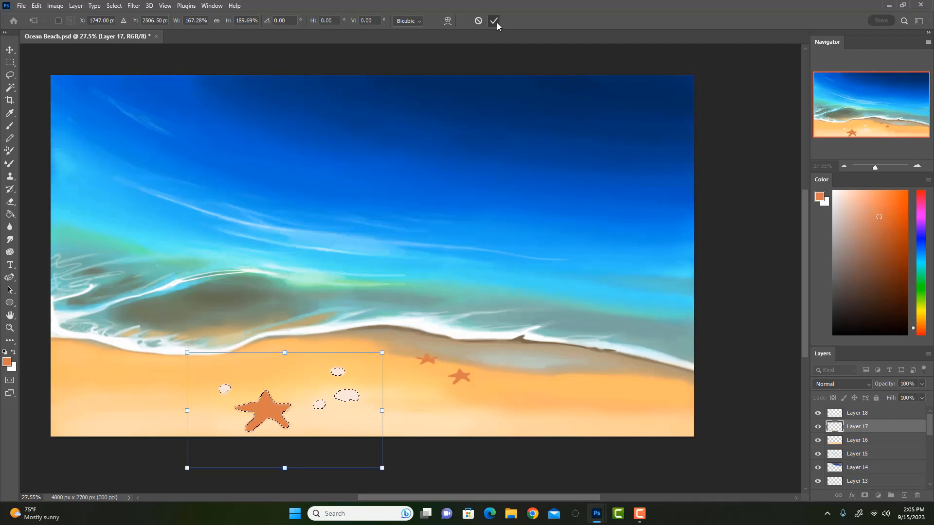
pyautogui.click(494, 22)
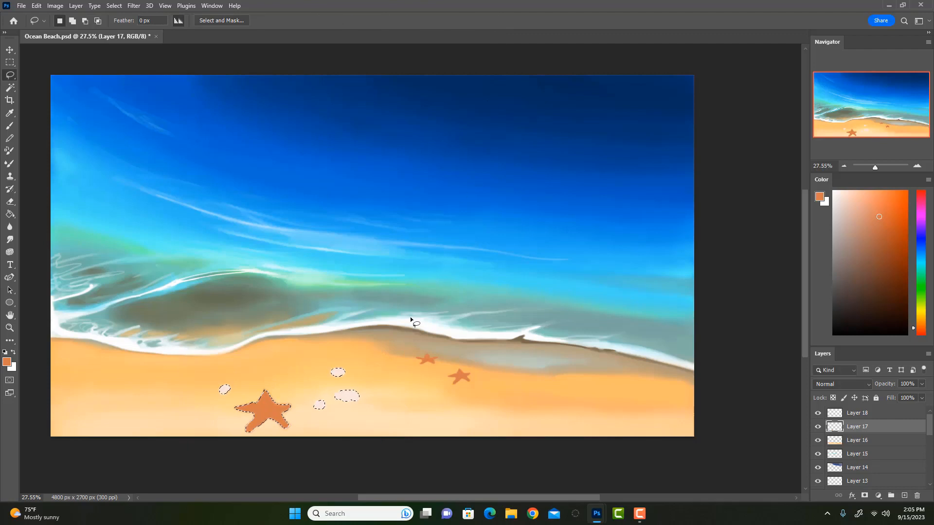
pyautogui.hotkey('ctrl', 'd')
# Step: Dab tiny sampled pale pink pebbles on the sand near the foam, and erase the uppermost of the enlarged pebbles
pyautogui.press('b')
pyautogui.keyDown('alt'); pyautogui.click(339, 373); pyautogui.keyUp('alt')
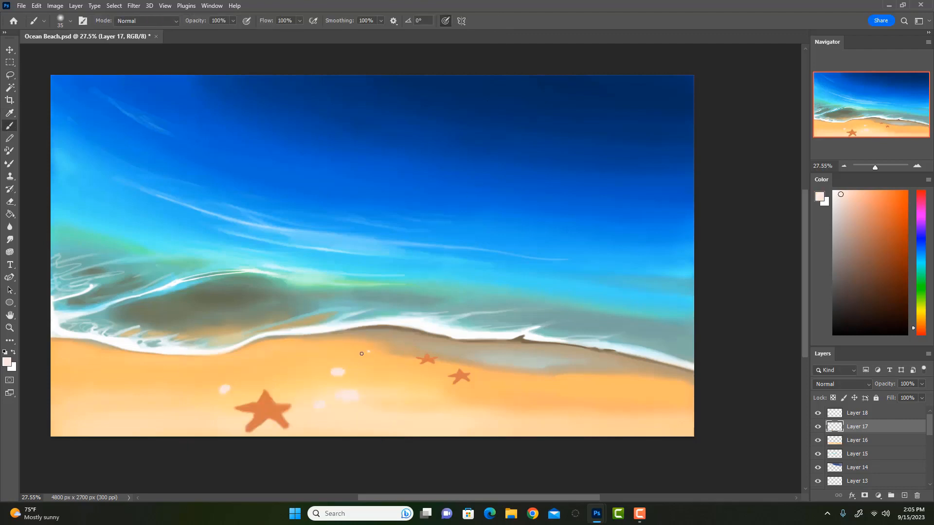
pyautogui.moveTo(365, 352); pyautogui.dragTo(370, 351)
pyautogui.click(366, 336)
pyautogui.hotkey('ctrl', 'z')
pyautogui.press('[')
pyautogui.press('e')
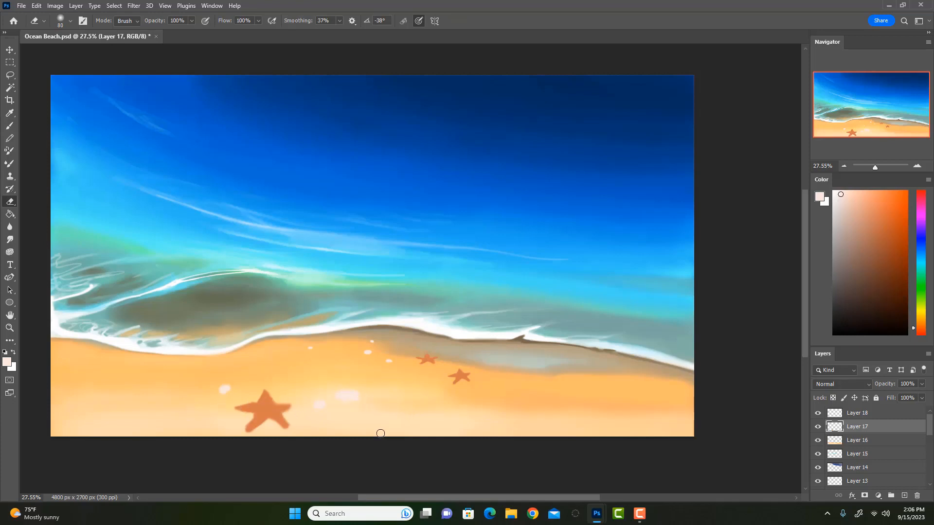
# Step: Try painting a short grey dash and a dark brown piece of driftwood on the sand right of the large starfish
pyautogui.press('b')
pyautogui.moveTo(847, 263); pyautogui.dragTo(837, 240)
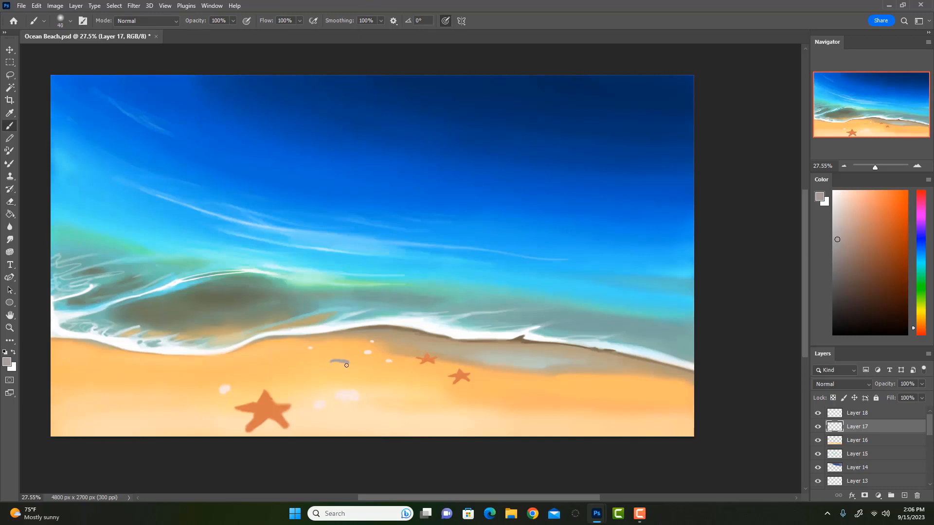
pyautogui.moveTo(850, 319)
pyautogui.mouseDown()
pyautogui.moveTo(879, 303)
pyautogui.moveTo(893, 302)
pyautogui.moveTo(895, 314)
pyautogui.mouseUp()
pyautogui.click(920, 327)
pyautogui.press(']')
pyautogui.moveTo(564, 388); pyautogui.dragTo(458, 401)
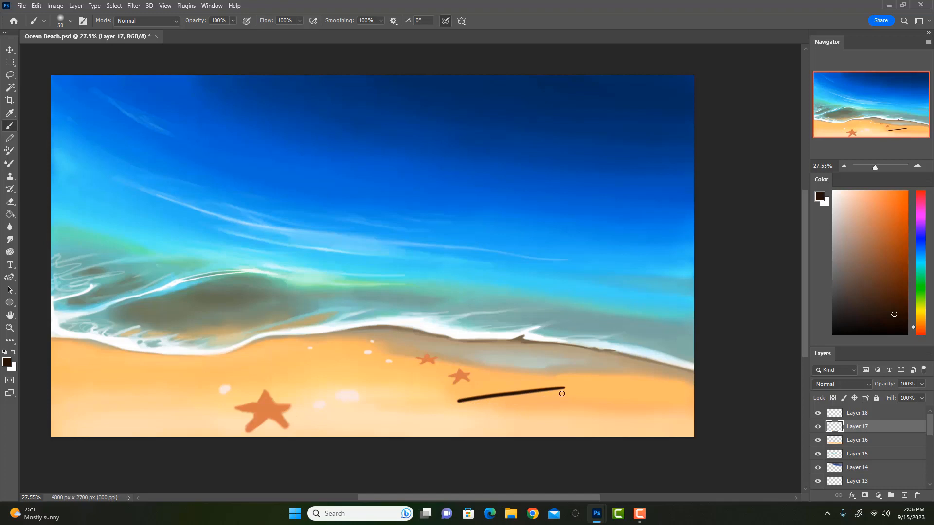
pyautogui.moveTo(467, 400)
pyautogui.mouseDown()
pyautogui.moveTo(566, 387)
pyautogui.moveTo(511, 388)
pyautogui.moveTo(534, 388)
pyautogui.moveTo(421, 411)
pyautogui.moveTo(567, 386)
pyautogui.moveTo(541, 393)
pyautogui.mouseUp()
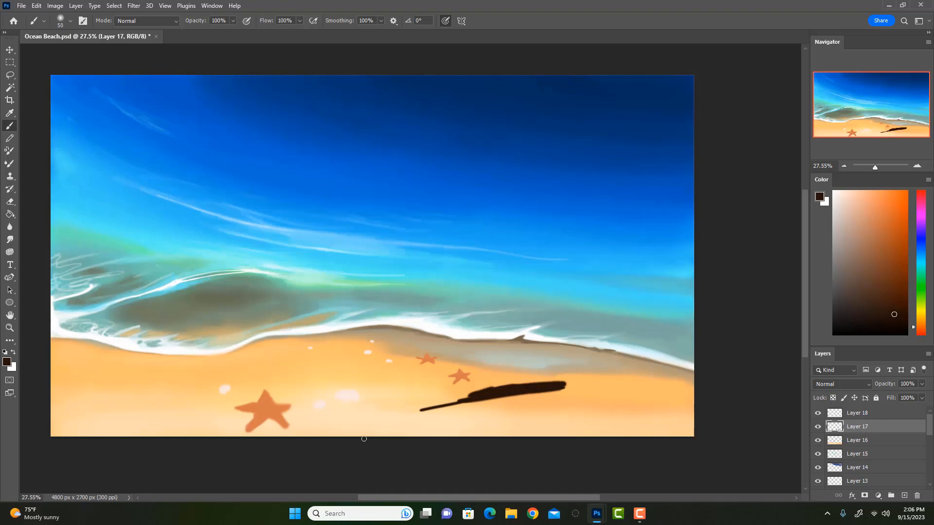
# Step: Undo all the dark brown driftwood strokes on the sand
pyautogui.hotkey('ctrl', 'z')
pyautogui.hotkey('ctrl', 'z')
pyautogui.hotkey('ctrl', 'z')
pyautogui.hotkey('ctrl', 'z')
pyautogui.hotkey('ctrl', 'z')
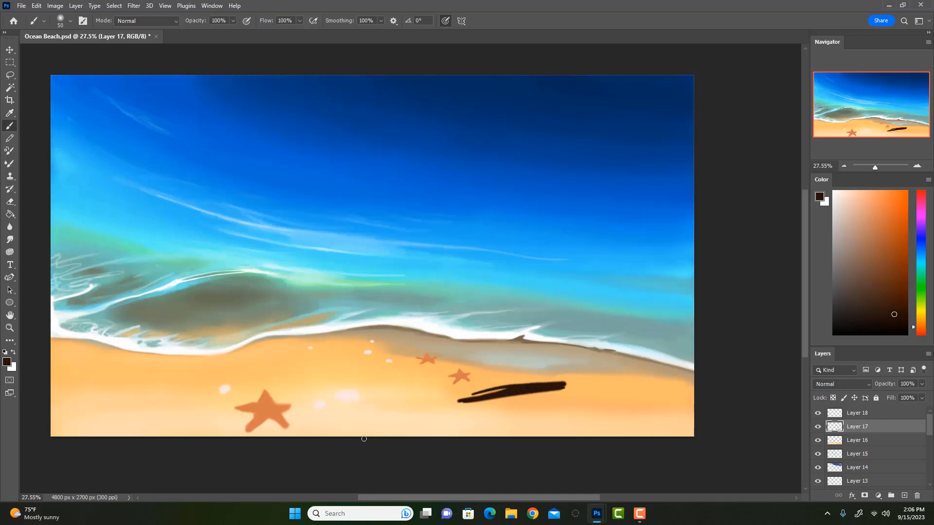
pyautogui.hotkey('ctrl', 'z')
pyautogui.hotkey('ctrl', 'z')
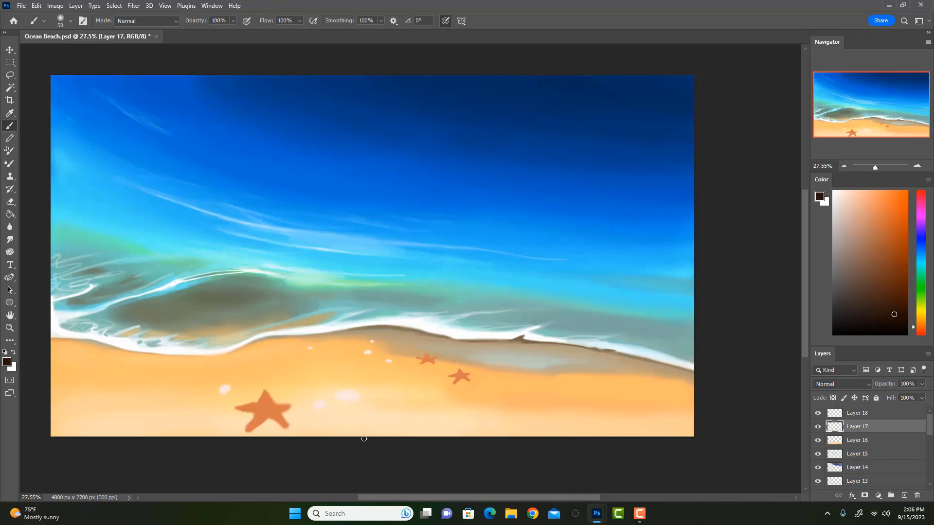
# Step: Merge Layer 18 down into Layer 17 and toggle the merged layer's visibility to check its contents
pyautogui.press('e')
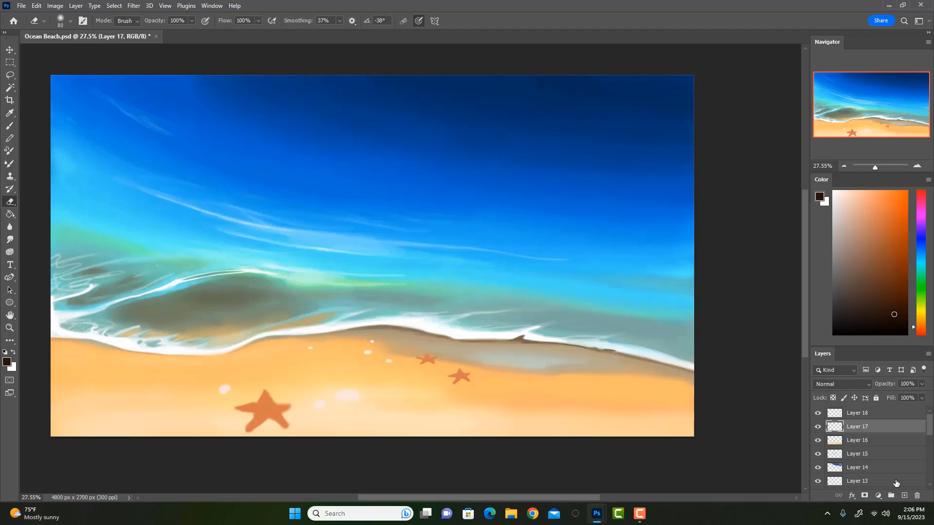
pyautogui.click(879, 417)
pyautogui.rightClick(878, 414)
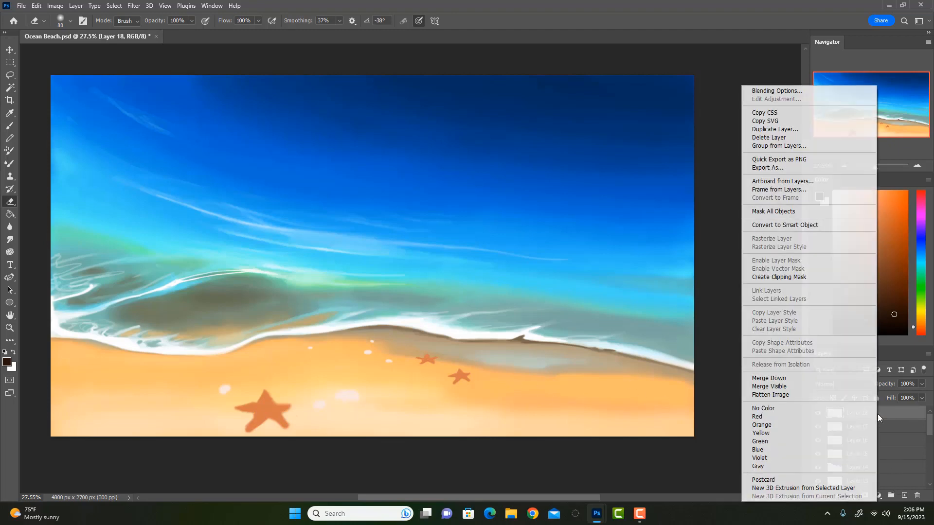
pyautogui.click(771, 378)
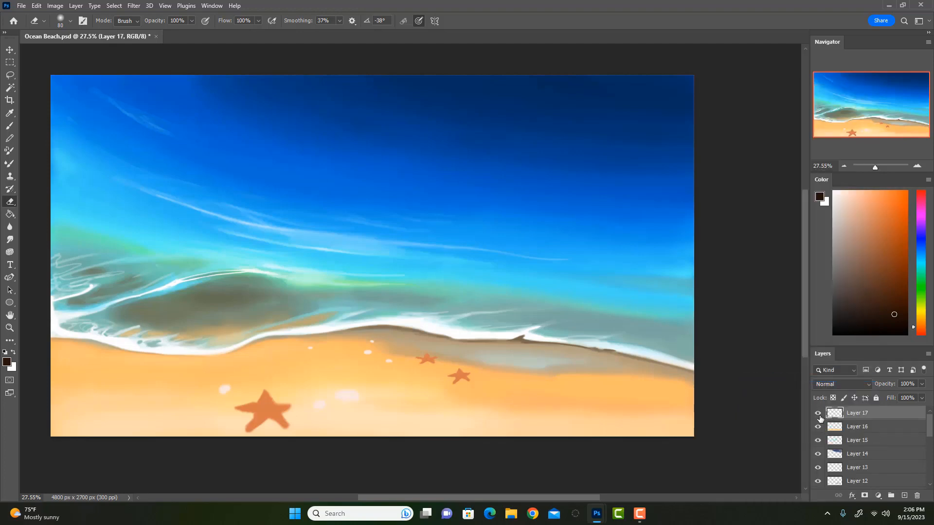
pyautogui.click(819, 416)
pyautogui.click(820, 417)
# Step: Sample the large starfish's orange and extend and thicken its arms with the brush
pyautogui.press('i')
pyautogui.click(272, 405)
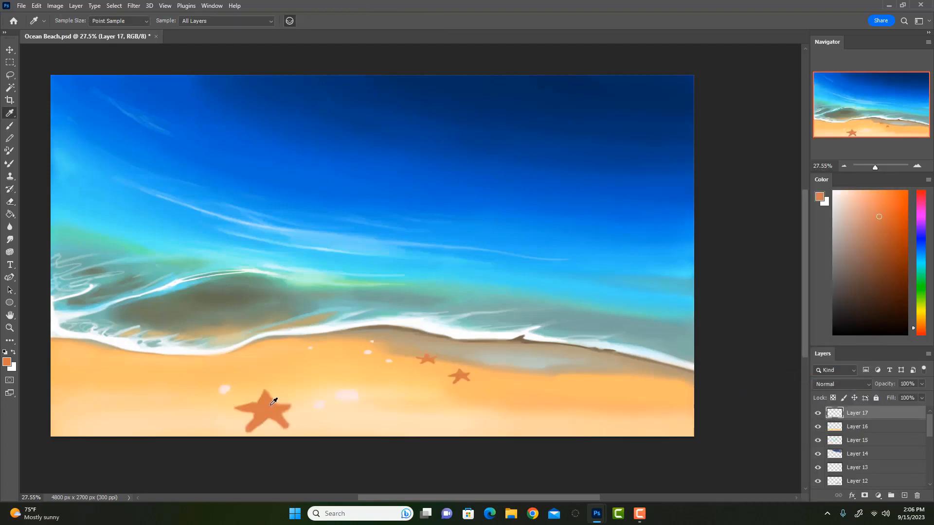
pyautogui.press('b')
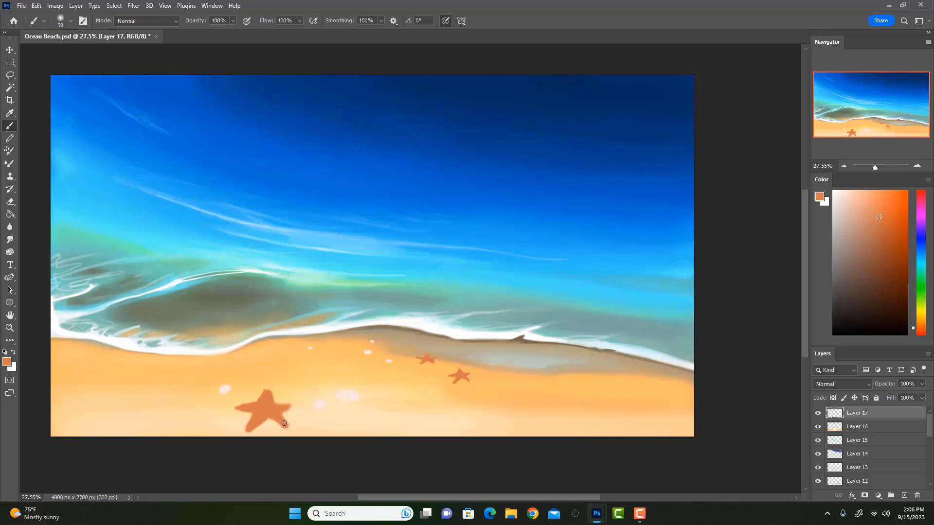
pyautogui.moveTo(275, 414)
pyautogui.mouseDown()
pyautogui.moveTo(253, 426)
pyautogui.moveTo(256, 409)
pyautogui.moveTo(235, 409)
pyautogui.moveTo(264, 407)
pyautogui.moveTo(227, 409)
pyautogui.mouseUp()
pyautogui.moveTo(288, 425); pyautogui.dragTo(294, 429)
# Step: Lock Layer 17's transparent pixels and brush light orange onto the large starfish at 30% opacity with a 175 px brush
pyautogui.click(833, 398)
pyautogui.moveTo(882, 219); pyautogui.dragTo(885, 246)
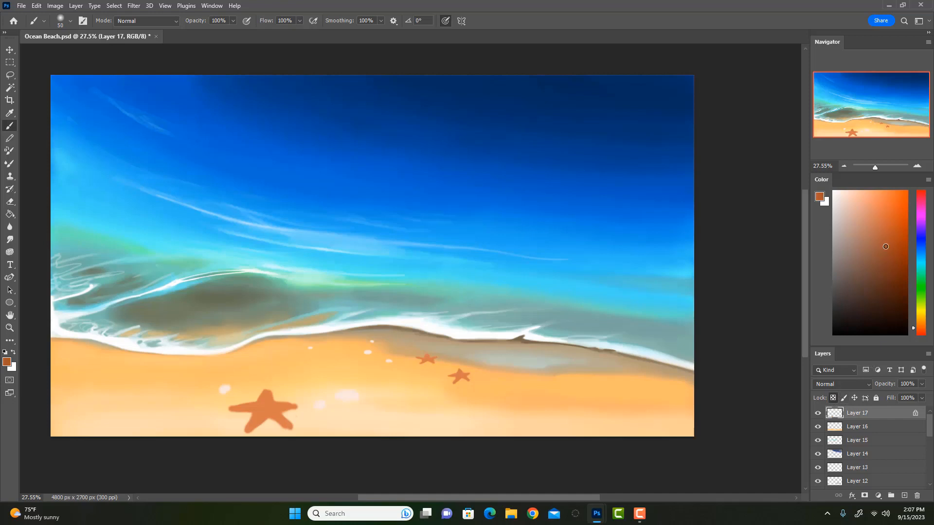
pyautogui.moveTo(919, 333); pyautogui.dragTo(921, 321)
pyautogui.click(922, 324)
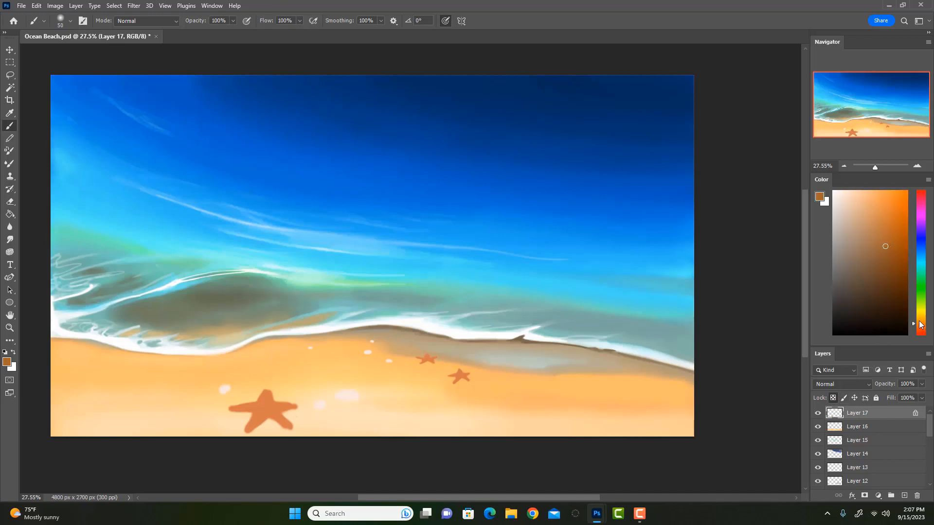
pyautogui.moveTo(884, 251); pyautogui.dragTo(885, 196)
pyautogui.press(']')
pyautogui.press(']')
pyautogui.press(']')
pyautogui.press(']')
pyautogui.press(']')
pyautogui.press(']')
pyautogui.press('3')
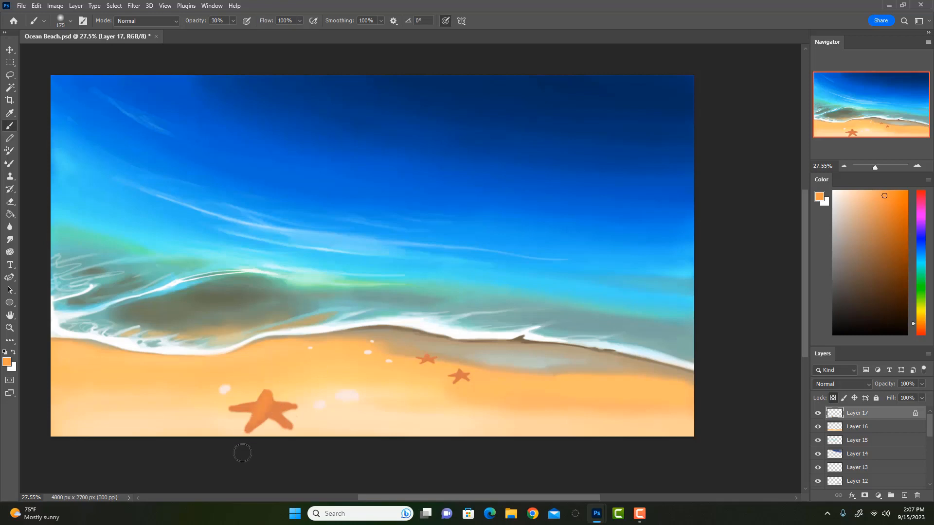
# Step: Shade the large starfish's side arms and both small starfish with the same light orange using a 125 px brush
pyautogui.press('[')
pyautogui.press('[')
pyautogui.moveTo(236, 410)
pyautogui.mouseDown()
pyautogui.moveTo(309, 408)
pyautogui.moveTo(238, 410)
pyautogui.moveTo(294, 423)
pyautogui.moveTo(255, 413)
pyautogui.moveTo(295, 404)
pyautogui.mouseUp()
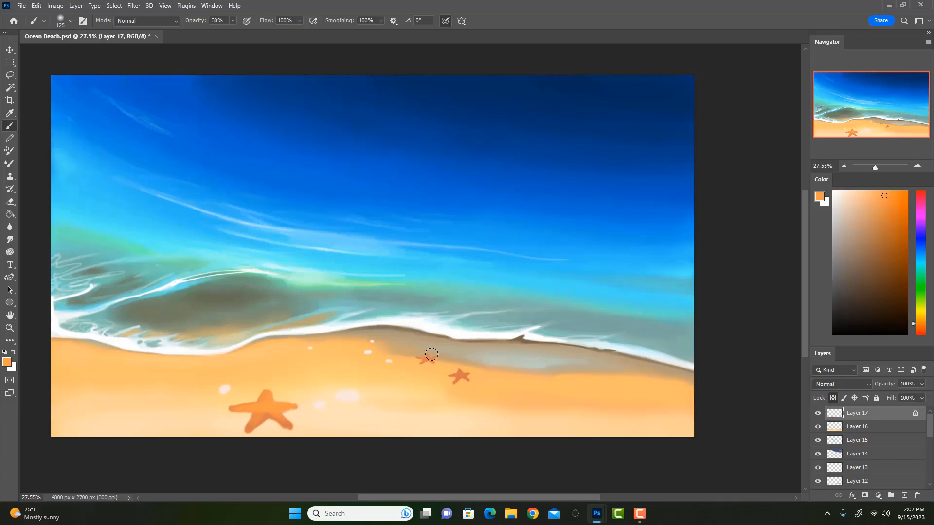
pyautogui.moveTo(431, 354); pyautogui.dragTo(422, 361)
pyautogui.moveTo(480, 372); pyautogui.dragTo(453, 381)
# Step: Sample the pebbles' pale pink, darken it slightly, and shade the undersides of the pebbles at 30% opacity
pyautogui.keyDown('alt'); pyautogui.click(368, 352); pyautogui.keyUp('alt')
pyautogui.moveTo(842, 203); pyautogui.dragTo(845, 214)
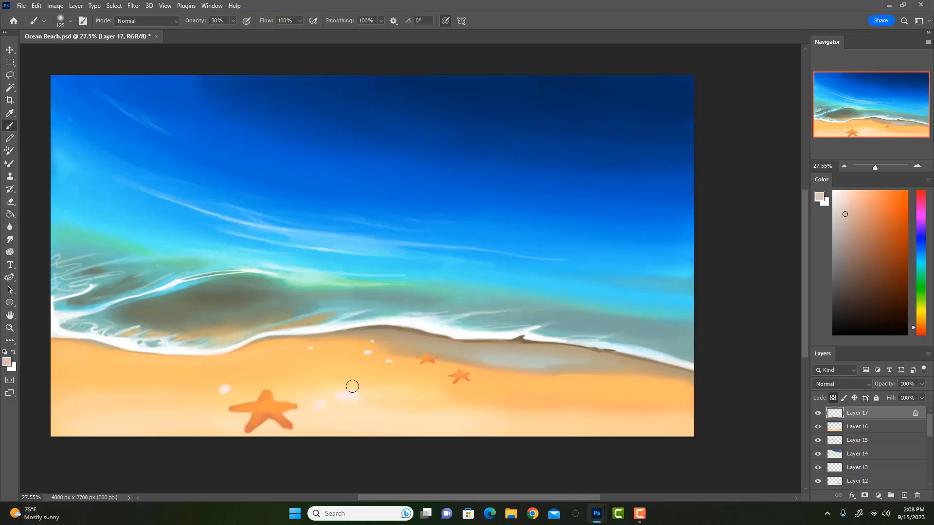
pyautogui.moveTo(377, 354); pyautogui.dragTo(362, 358)
pyautogui.press('[')
pyautogui.moveTo(316, 409); pyautogui.dragTo(342, 401)
# Step: Sample the starfish's orange, lighten it to pale peach, and brush a highlight over the large starfish's centre
pyautogui.keyDown('alt'); pyautogui.click(269, 403); pyautogui.keyUp('alt')
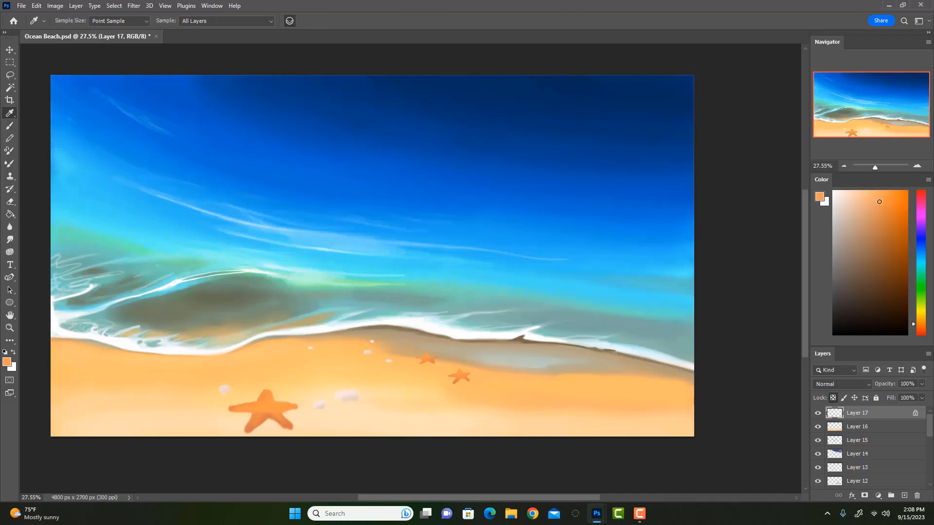
pyautogui.click(864, 190)
pyautogui.moveTo(276, 409)
pyautogui.mouseDown()
pyautogui.moveTo(236, 409)
pyautogui.moveTo(289, 407)
pyautogui.moveTo(280, 408)
pyautogui.moveTo(311, 366)
pyautogui.moveTo(273, 399)
pyautogui.moveTo(266, 393)
pyautogui.moveTo(258, 422)
pyautogui.moveTo(267, 400)
pyautogui.moveTo(243, 411)
pyautogui.moveTo(284, 409)
pyautogui.moveTo(235, 411)
pyautogui.moveTo(279, 418)
pyautogui.moveTo(251, 408)
pyautogui.mouseUp()
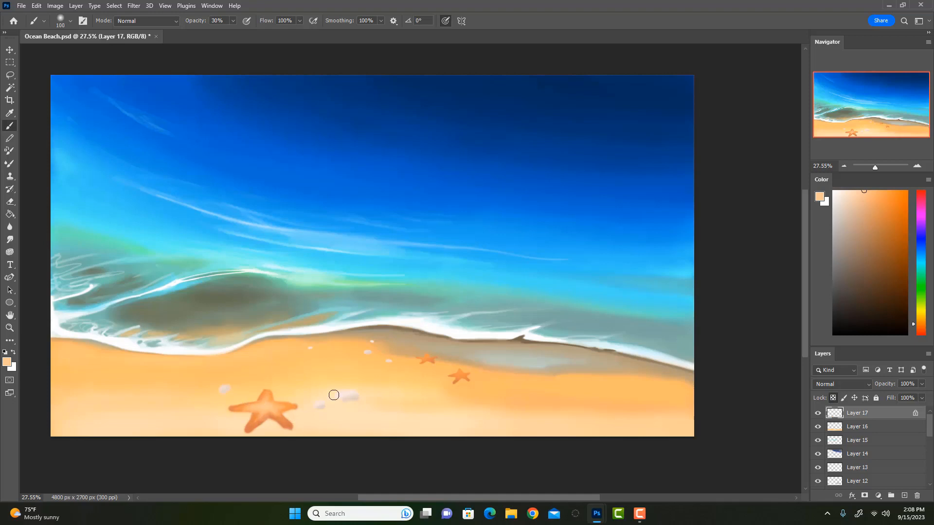
# Step: Try cream and light yellow highlights across the large starfish and undo them
pyautogui.click(850, 192)
pyautogui.moveTo(290, 400)
pyautogui.mouseDown()
pyautogui.moveTo(265, 420)
pyautogui.moveTo(267, 410)
pyautogui.moveTo(284, 409)
pyautogui.mouseUp()
pyautogui.moveTo(923, 327); pyautogui.dragTo(923, 318)
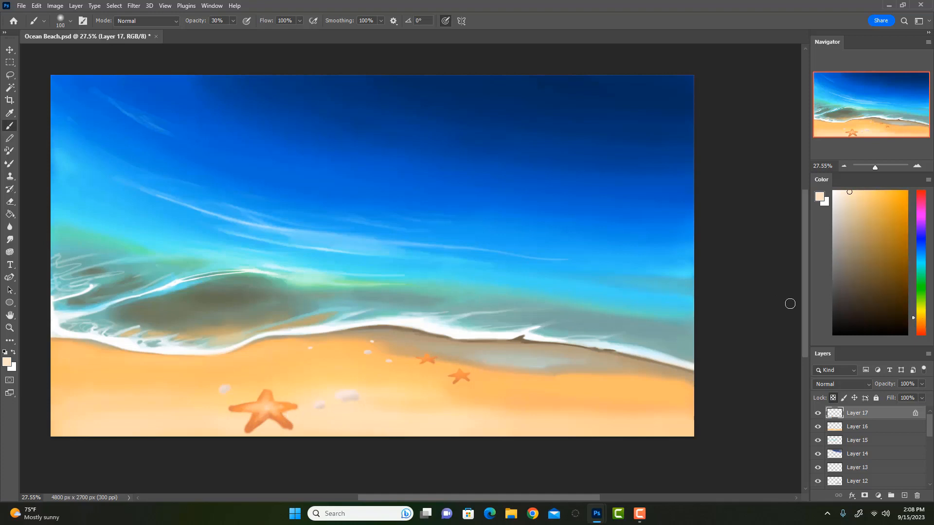
pyautogui.hotkey('ctrl', 'z')
pyautogui.moveTo(861, 208); pyautogui.dragTo(867, 190)
pyautogui.moveTo(269, 405); pyautogui.dragTo(305, 410)
pyautogui.hotkey('ctrl', 'z')
# Step: Brighten the pebbles with near-white highlights, using a 70 px brush at full opacity
pyautogui.click(319, 406)
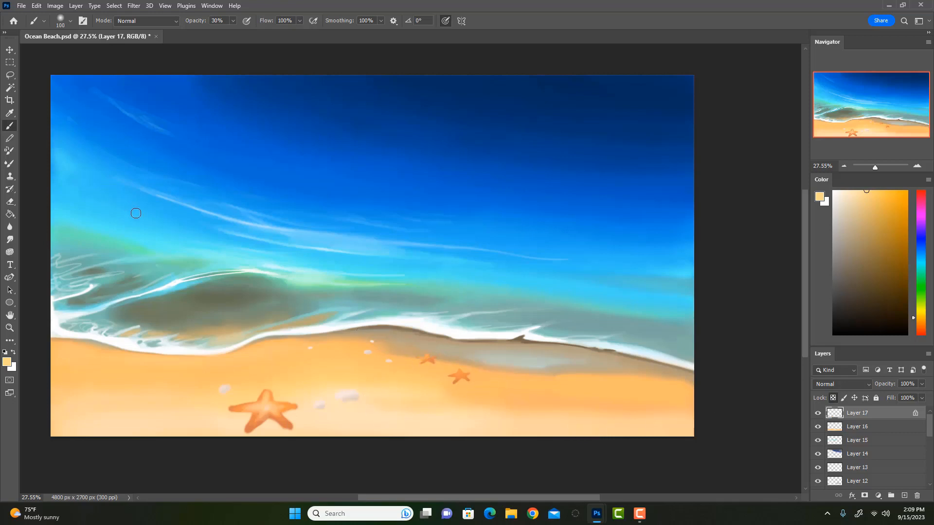
pyautogui.press('[')
pyautogui.press('[')
pyautogui.click(838, 192)
pyautogui.press('0')
# Step: Create a new layer above Layer 16 and paint soft greyish tan shadows beside the large starfish and the lower pebbles
pyautogui.click(887, 428)
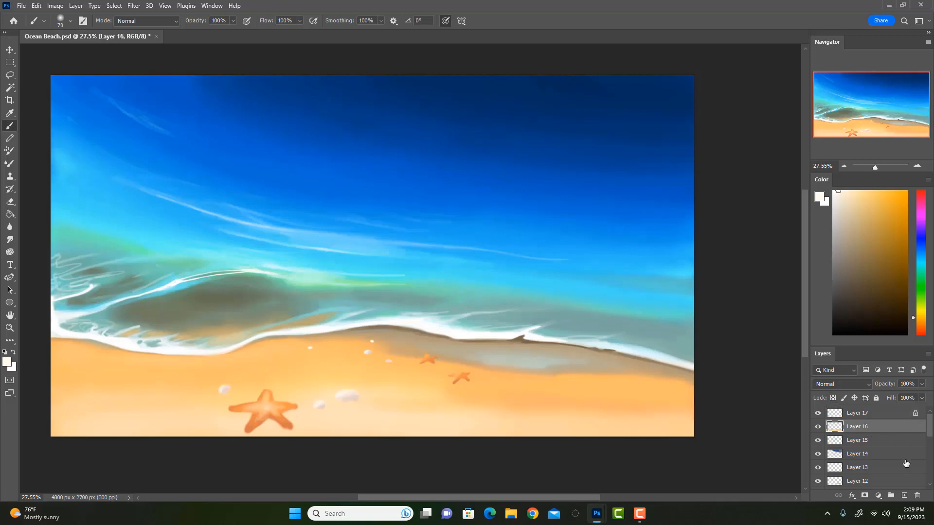
pyautogui.click(904, 496)
pyautogui.keyDown('alt'); pyautogui.click(448, 359); pyautogui.keyUp('alt')
pyautogui.press(']')
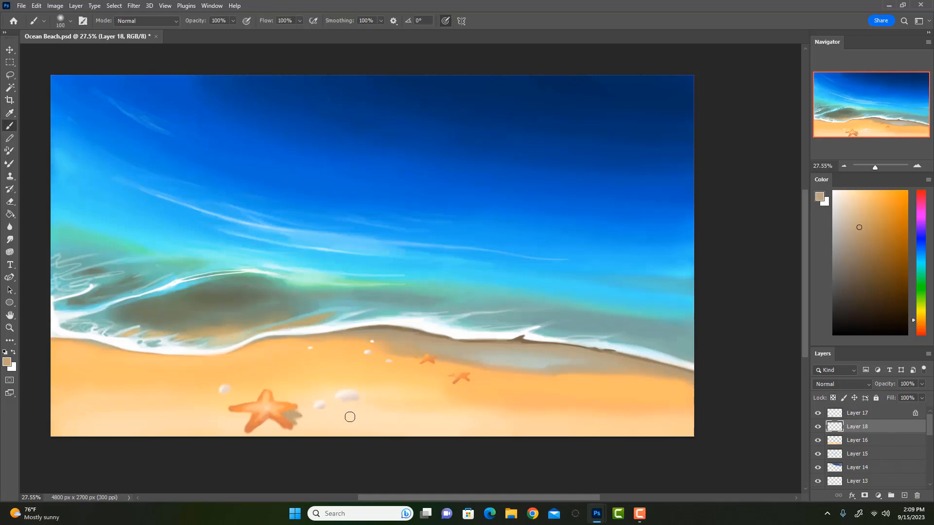
pyautogui.press('3')
pyautogui.moveTo(286, 414)
pyautogui.mouseDown()
pyautogui.moveTo(321, 411)
pyautogui.moveTo(281, 416)
pyautogui.moveTo(302, 425)
pyautogui.moveTo(242, 430)
pyautogui.moveTo(359, 402)
pyautogui.moveTo(318, 409)
pyautogui.mouseUp()
pyautogui.press('0')
pyautogui.press('[')
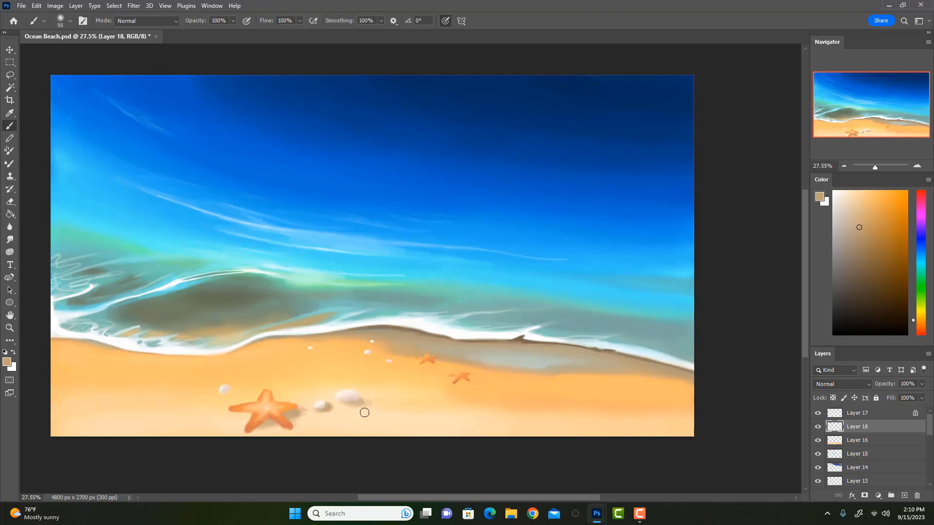
# Step: Sample the light orange sand and soften the starfish and pebble shadows at 30% opacity, enlarging the brush to 200 px
pyautogui.keyDown('alt'); pyautogui.click(300, 372); pyautogui.keyUp('alt')
pyautogui.press('3')
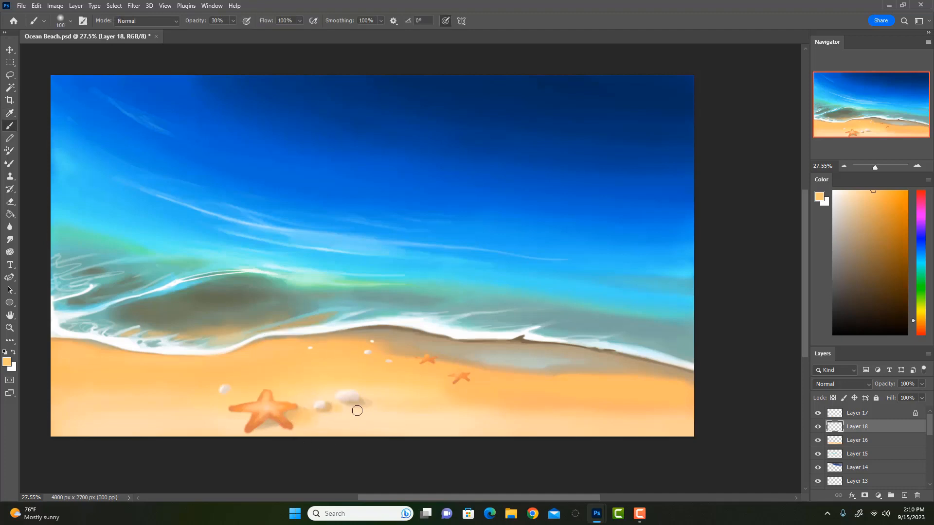
pyautogui.press(']')
pyautogui.press(']')
pyautogui.press(']')
pyautogui.moveTo(337, 405)
pyautogui.mouseDown()
pyautogui.moveTo(396, 414)
pyautogui.moveTo(350, 405)
pyautogui.moveTo(287, 419)
pyautogui.moveTo(322, 427)
pyautogui.mouseUp()
pyautogui.press(']')
pyautogui.press(']')
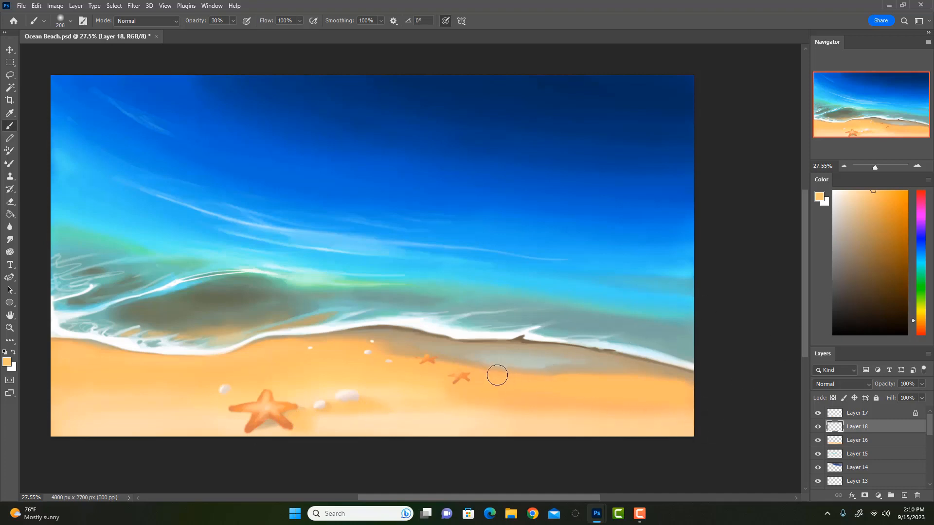
# Step: Warm the shadows under the pebbles with a dark orange and a tone sampled from the sand near the foam
pyautogui.click(883, 201)
pyautogui.moveTo(884, 201); pyautogui.dragTo(896, 237)
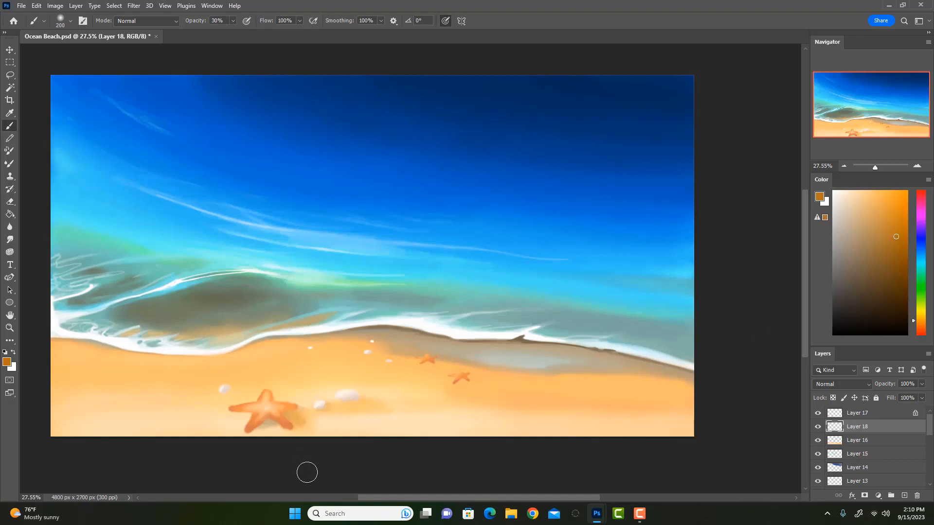
pyautogui.press('i')
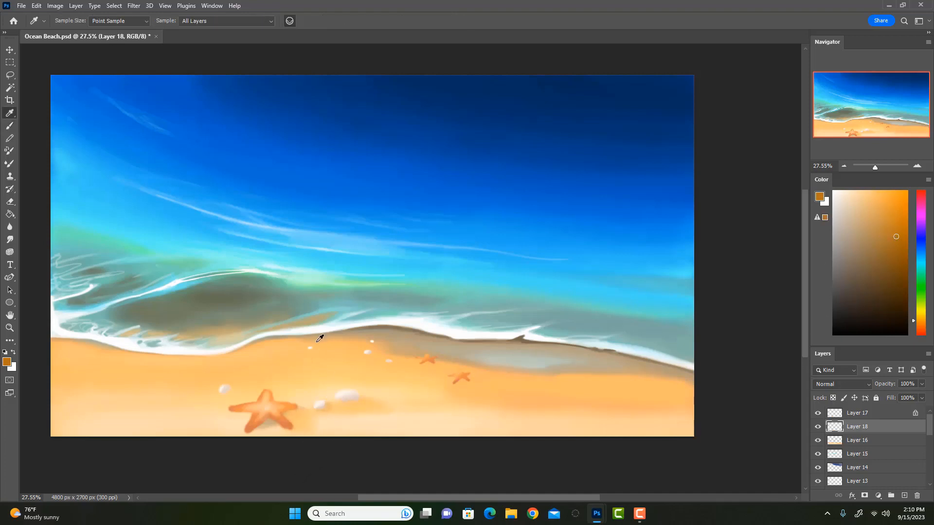
pyautogui.click(318, 340)
pyautogui.press('b')
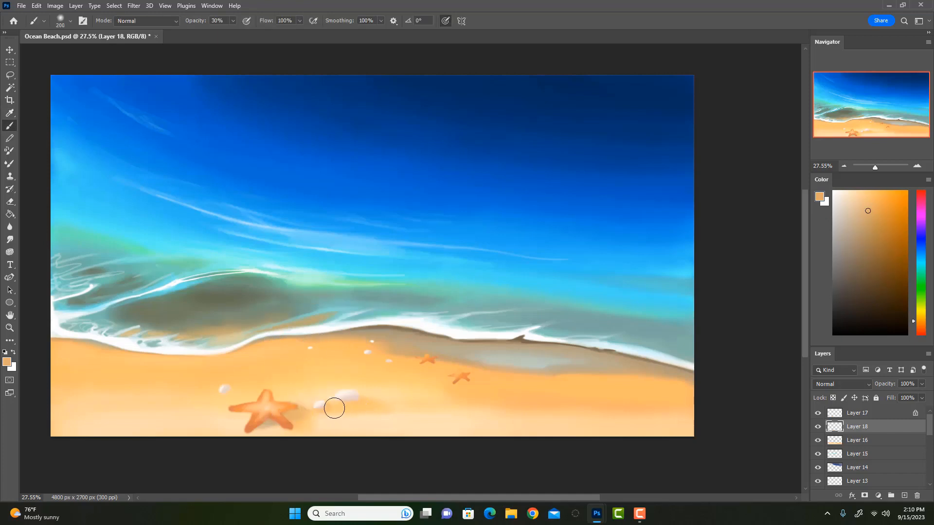
pyautogui.moveTo(334, 408)
pyautogui.mouseDown()
pyautogui.moveTo(309, 411)
pyautogui.moveTo(373, 413)
pyautogui.moveTo(339, 408)
pyautogui.mouseUp()
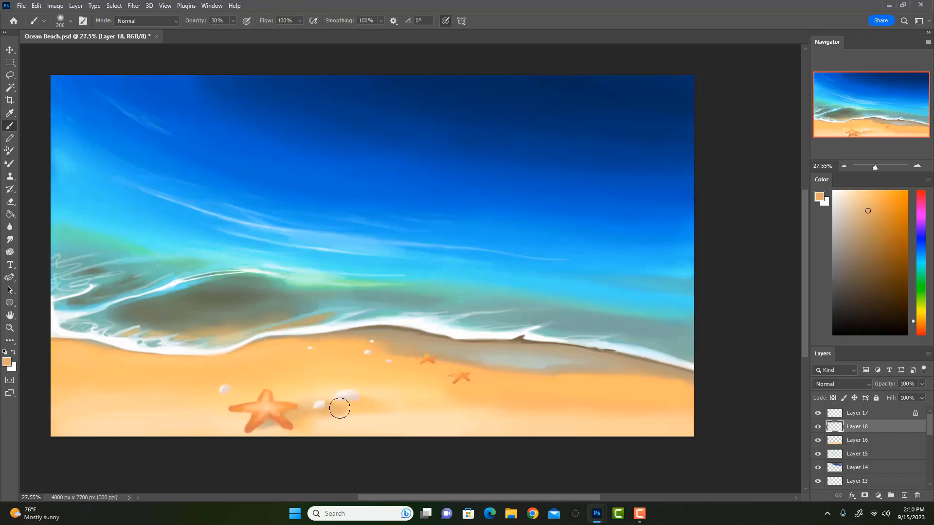
# Step: Trim the lower edges of the starfish and pebble shadows with the eraser, undoing stray erasures
pyautogui.press('e')
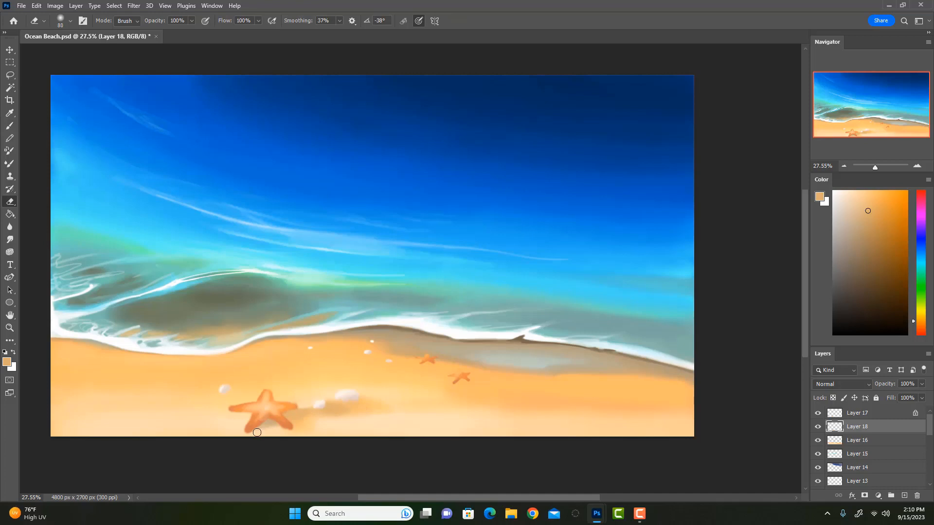
pyautogui.moveTo(282, 427); pyautogui.dragTo(352, 437)
pyautogui.hotkey('ctrl', 'z')
pyautogui.moveTo(279, 429); pyautogui.dragTo(246, 438)
pyautogui.moveTo(313, 427)
pyautogui.mouseDown()
pyautogui.moveTo(298, 413)
pyautogui.moveTo(342, 420)
pyautogui.moveTo(381, 417)
pyautogui.moveTo(327, 409)
pyautogui.moveTo(413, 408)
pyautogui.mouseUp()
pyautogui.hotkey('ctrl', 'z')
pyautogui.hotkey('ctrl', 'z')
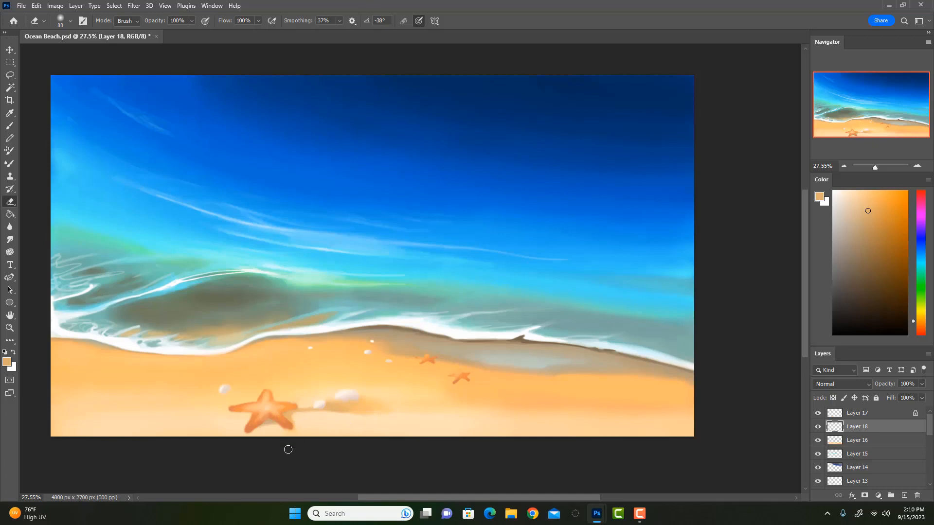
# Step: Sample the tan shadow tone and brush it between the large starfish's lower arms with a 150 px brush
pyautogui.press('i')
pyautogui.click(275, 422)
pyautogui.press('b')
pyautogui.moveTo(268, 424); pyautogui.dragTo(272, 420)
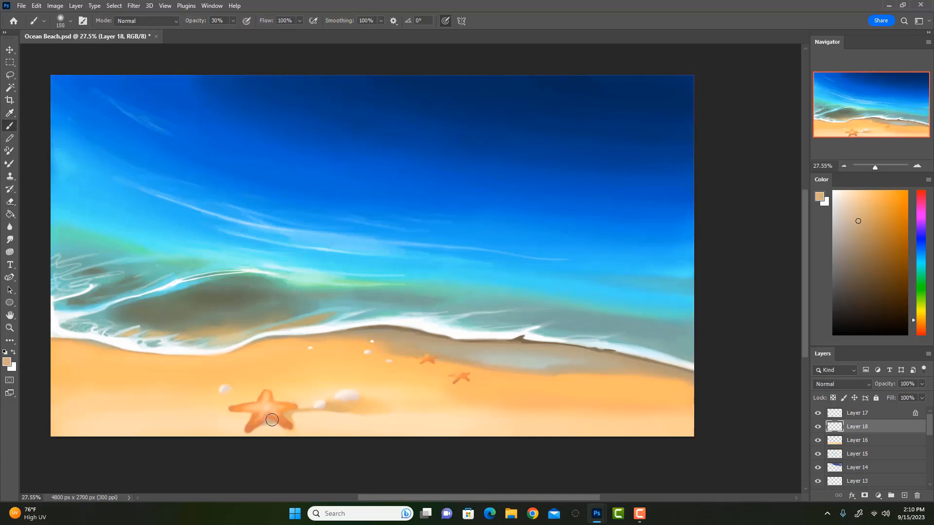
# Step: Refine the starfish's shadow with a smaller brush and erase the excess shadow around the two lower pebbles
pyautogui.press('[')
pyautogui.press('[')
pyautogui.press('[')
pyautogui.press('[')
pyautogui.press('[')
pyautogui.press('[')
pyautogui.press('e')
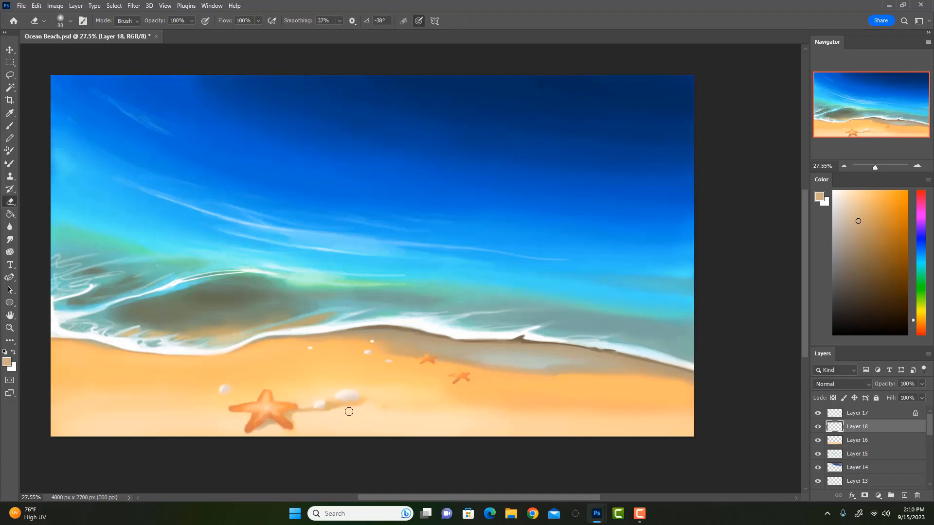
pyautogui.moveTo(329, 405)
pyautogui.mouseDown()
pyautogui.moveTo(367, 416)
pyautogui.moveTo(356, 427)
pyautogui.mouseUp()
# Step: Try a sampled tan stroke at full opacity from the small lower pebble across the sand, and undo it
pyautogui.press('b')
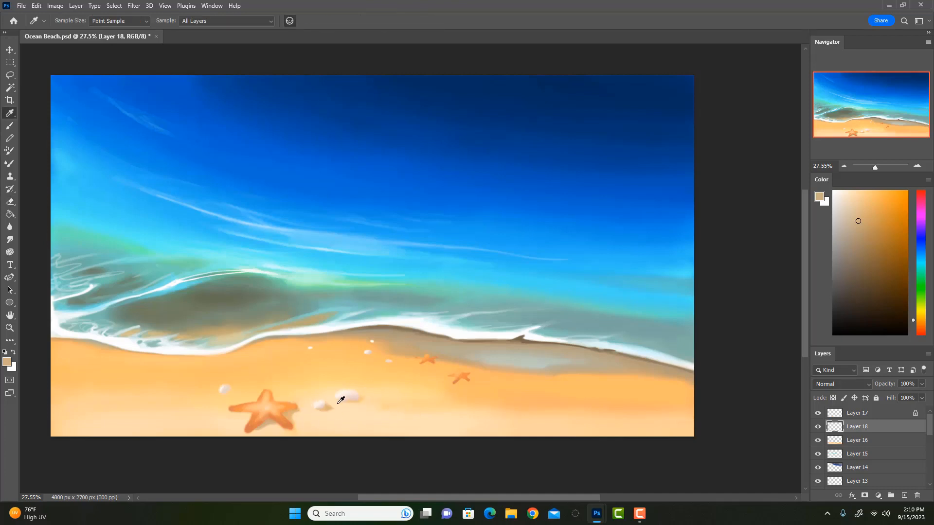
pyautogui.keyDown('alt'); pyautogui.click(339, 414); pyautogui.keyUp('alt')
pyautogui.press('0')
pyautogui.moveTo(319, 408); pyautogui.dragTo(405, 417)
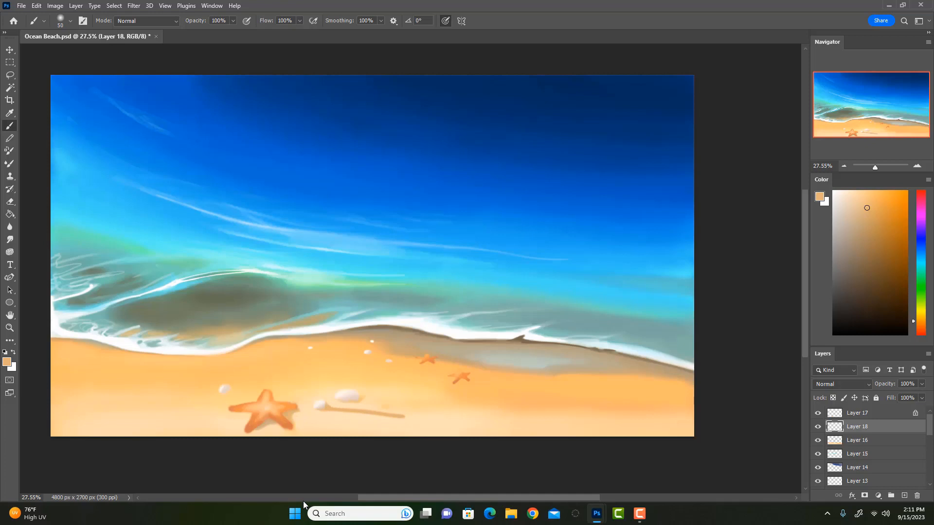
pyautogui.hotkey('ctrl', 'z')
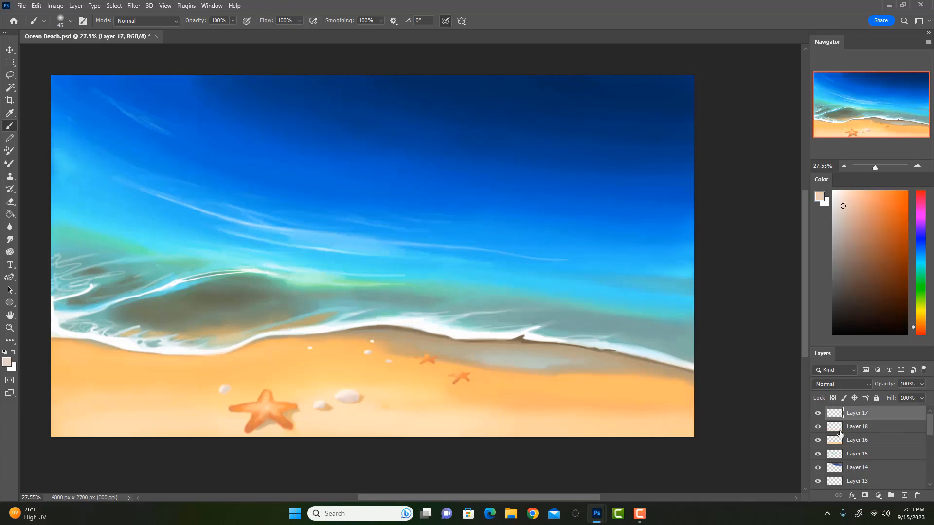
# Step: Paint three small flat pebbles in brown tones near the two small starfish and erase the lower edge of the largest
pyautogui.moveTo(854, 312); pyautogui.dragTo(849, 236)
pyautogui.moveTo(394, 387); pyautogui.dragTo(417, 391)
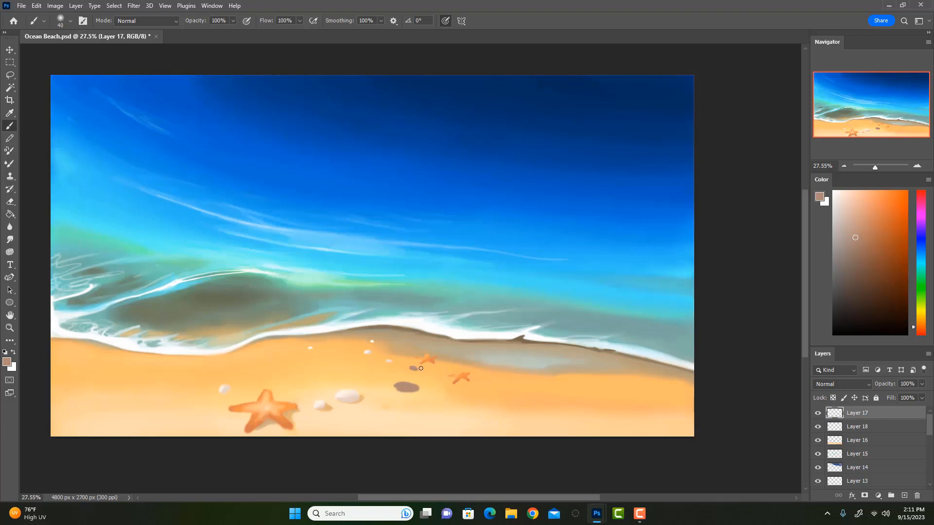
pyautogui.keyDown('alt'); pyautogui.click(407, 333); pyautogui.keyUp('alt')
pyautogui.click(402, 349)
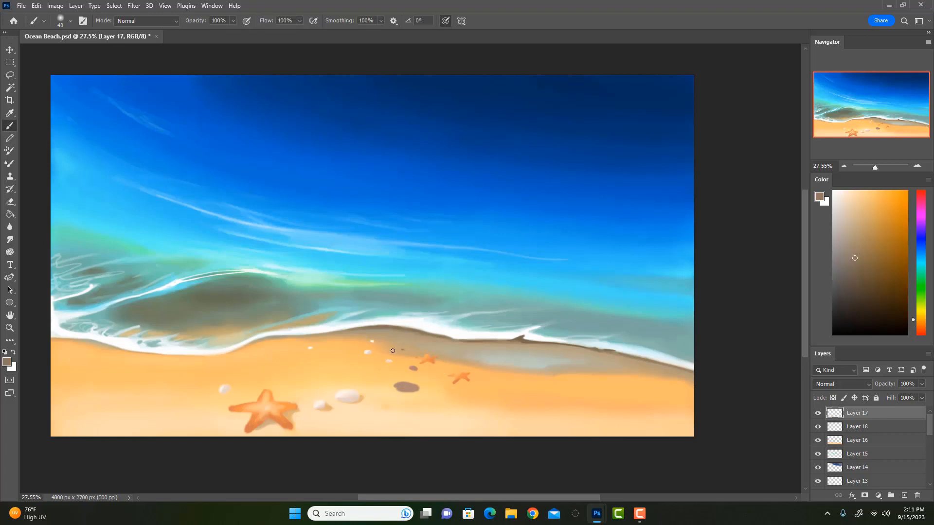
pyautogui.moveTo(400, 359); pyautogui.dragTo(406, 359)
pyautogui.press('e')
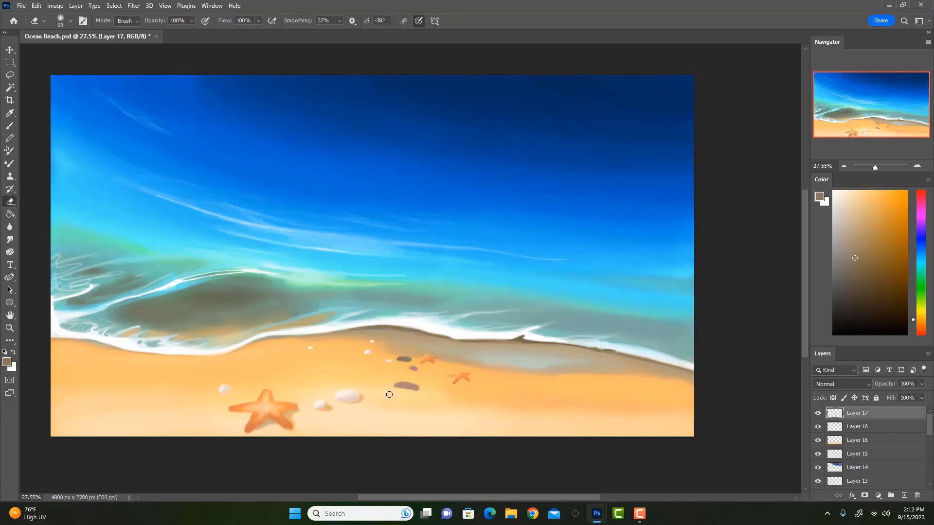
pyautogui.moveTo(411, 390); pyautogui.dragTo(403, 397)
# Step: Lock Layer 17's transparent pixels and touch up the upper small starfish with a sampled orange
pyautogui.click(833, 398)
pyautogui.press('b')
pyautogui.keyDown('alt'); pyautogui.click(458, 369); pyautogui.keyUp('alt')
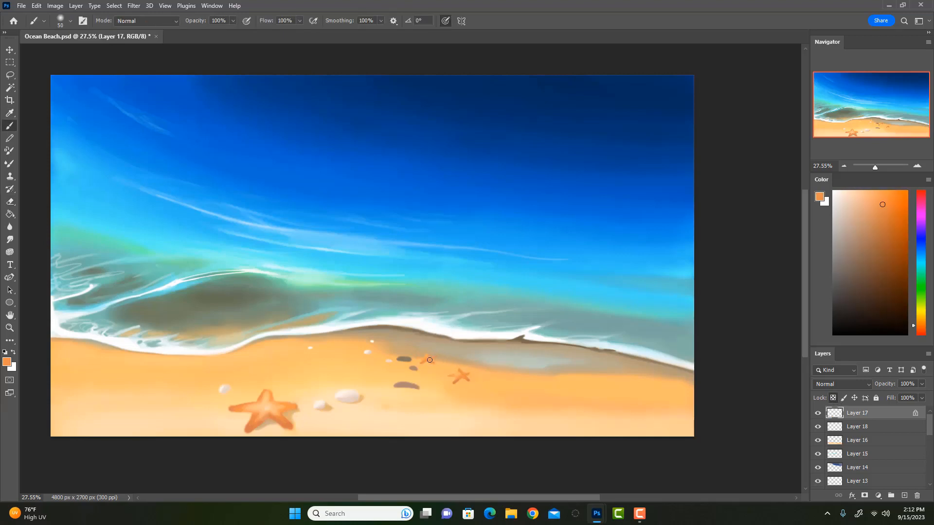
pyautogui.moveTo(430, 361); pyautogui.dragTo(428, 359)
# Step: Blend a sampled light orange over the large starfish with a 100 px brush at 30% opacity
pyautogui.press(']')
pyautogui.press(']')
pyautogui.press(']')
pyautogui.press(']')
pyautogui.keyDown('alt'); pyautogui.click(266, 396); pyautogui.keyUp('alt')
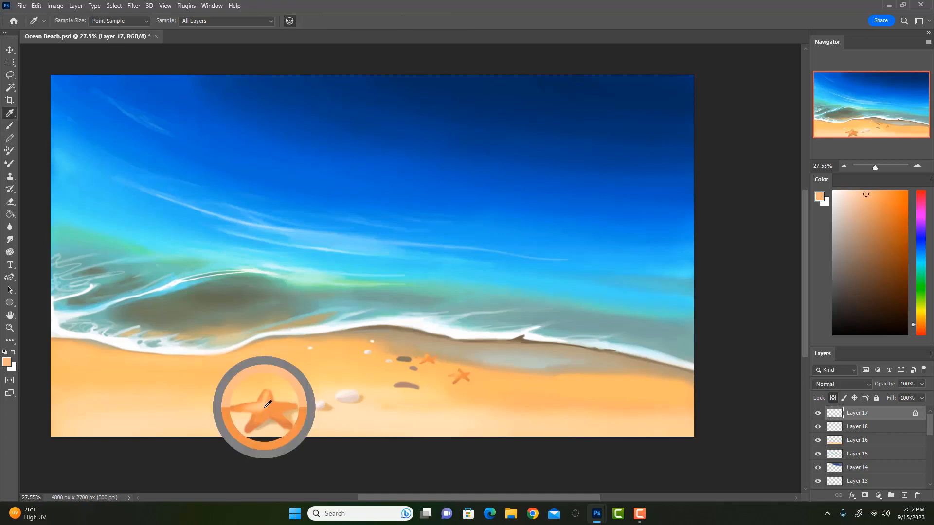
pyautogui.press(']')
pyautogui.press('3')
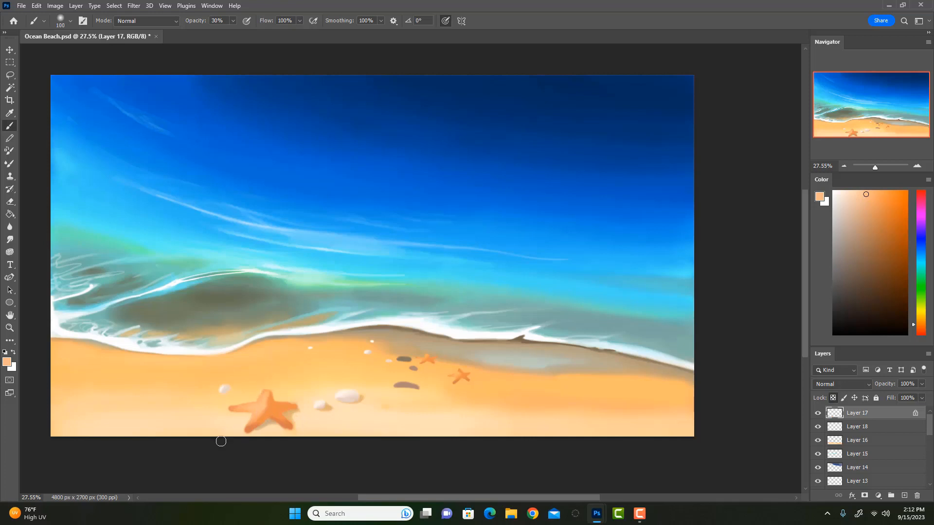
# Step: Shade the large starfish's arms and centre with sampled darker oranges to build up its form
pyautogui.keyDown('alt'); pyautogui.click(298, 405); pyautogui.keyUp('alt')
pyautogui.keyDown('alt'); pyautogui.click(272, 413); pyautogui.keyUp('alt')
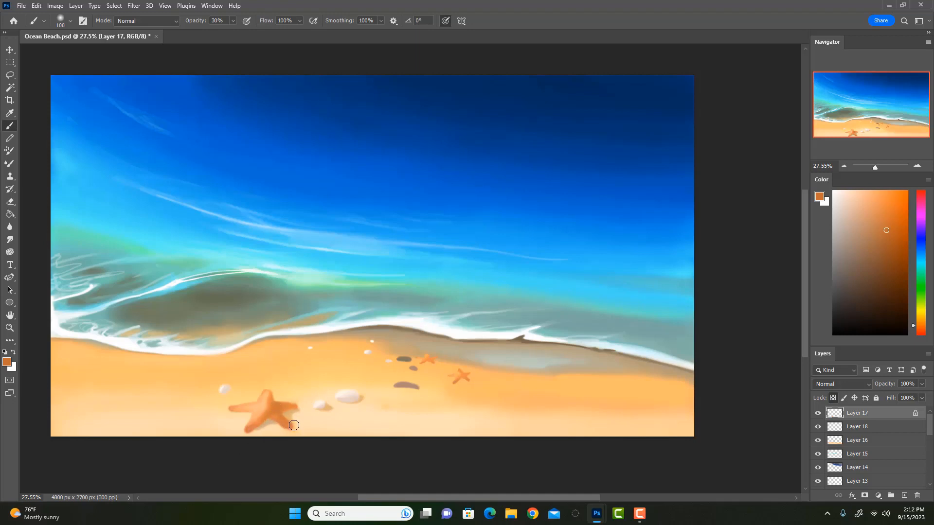
pyautogui.keyDown('alt'); pyautogui.click(270, 405); pyautogui.keyUp('alt')
pyautogui.moveTo(271, 395); pyautogui.dragTo(266, 410)
pyautogui.press('i')
pyautogui.click(275, 407)
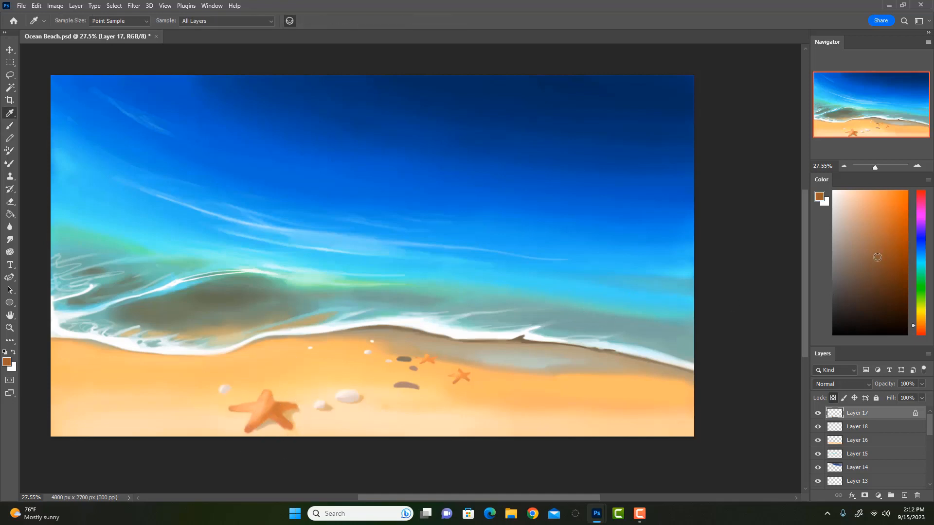
pyautogui.press('b')
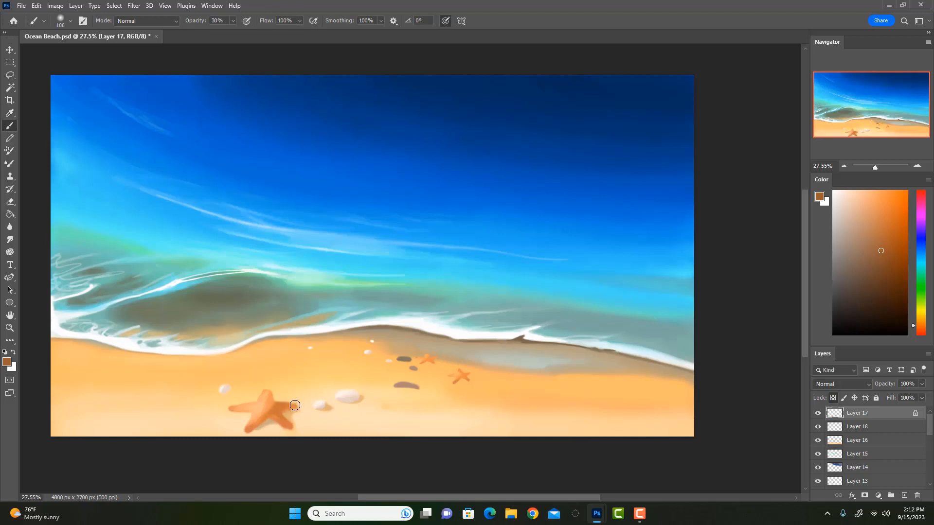
pyautogui.keyDown('alt'); pyautogui.click(270, 409); pyautogui.keyUp('alt')
# Step: Add a new layer above Layer 17 and prepare a dark brown 175 px brush
pyautogui.click(904, 496)
pyautogui.moveTo(850, 311); pyautogui.dragTo(854, 284)
pyautogui.press(']')
pyautogui.press(']')
pyautogui.press(']')
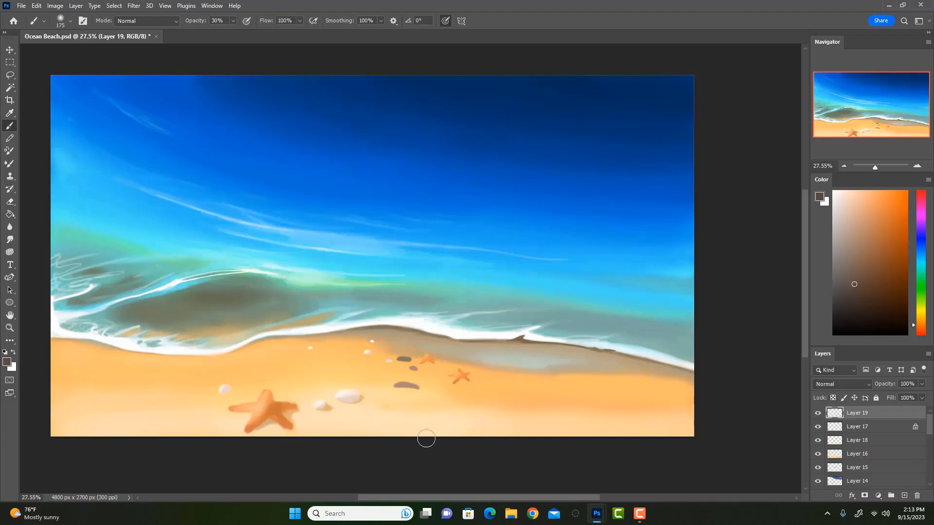
# Step: Try a curved gray-brown rock outline across the lower sand at full opacity, redoing it once with a 125 px brush
pyautogui.press('[')
pyautogui.press('0')
pyautogui.moveTo(396, 435)
pyautogui.mouseDown()
pyautogui.moveTo(402, 414)
pyautogui.moveTo(441, 387)
pyautogui.moveTo(563, 382)
pyautogui.mouseUp()
pyautogui.hotkey('ctrl', 'z')
pyautogui.click(846, 271)
pyautogui.press('[')
pyautogui.moveTo(400, 433)
pyautogui.mouseDown()
pyautogui.moveTo(459, 385)
pyautogui.moveTo(584, 383)
pyautogui.mouseUp()
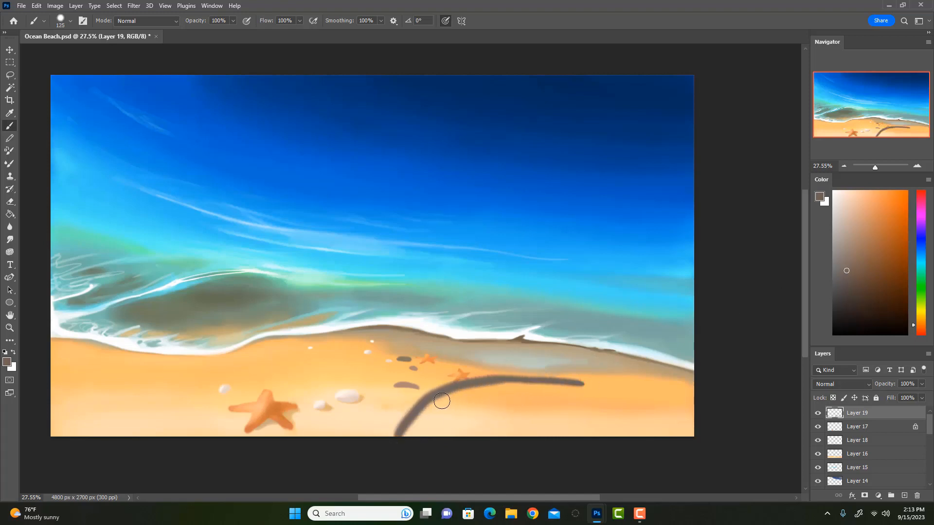
# Step: Try to block in a large solid gray-brown rock silhouette across the lower sand
pyautogui.press('[')
pyautogui.press('[')
pyautogui.moveTo(400, 432)
pyautogui.mouseDown()
pyautogui.moveTo(445, 390)
pyautogui.moveTo(557, 379)
pyautogui.moveTo(594, 392)
pyautogui.mouseUp()
pyautogui.moveTo(462, 385)
pyautogui.mouseDown()
pyautogui.moveTo(359, 454)
pyautogui.moveTo(405, 421)
pyautogui.moveTo(430, 420)
pyautogui.moveTo(451, 395)
pyautogui.moveTo(515, 387)
pyautogui.moveTo(460, 384)
pyautogui.moveTo(570, 379)
pyautogui.moveTo(609, 416)
pyautogui.moveTo(536, 398)
pyautogui.moveTo(480, 398)
pyautogui.moveTo(388, 443)
pyautogui.moveTo(547, 383)
pyautogui.moveTo(560, 401)
pyautogui.moveTo(607, 418)
pyautogui.moveTo(594, 416)
pyautogui.moveTo(574, 388)
pyautogui.moveTo(504, 412)
pyautogui.moveTo(548, 403)
pyautogui.moveTo(542, 415)
pyautogui.moveTo(577, 414)
pyautogui.moveTo(618, 439)
pyautogui.moveTo(518, 431)
pyautogui.moveTo(457, 448)
pyautogui.moveTo(530, 426)
pyautogui.mouseUp()
pyautogui.press(']')
pyautogui.press(']')
pyautogui.press(']')
pyautogui.press('[')
pyautogui.press('[')
pyautogui.moveTo(585, 392)
pyautogui.mouseDown()
pyautogui.moveTo(648, 407)
pyautogui.moveTo(699, 435)
pyautogui.moveTo(585, 412)
pyautogui.moveTo(605, 400)
pyautogui.moveTo(637, 431)
pyautogui.moveTo(563, 426)
pyautogui.mouseUp()
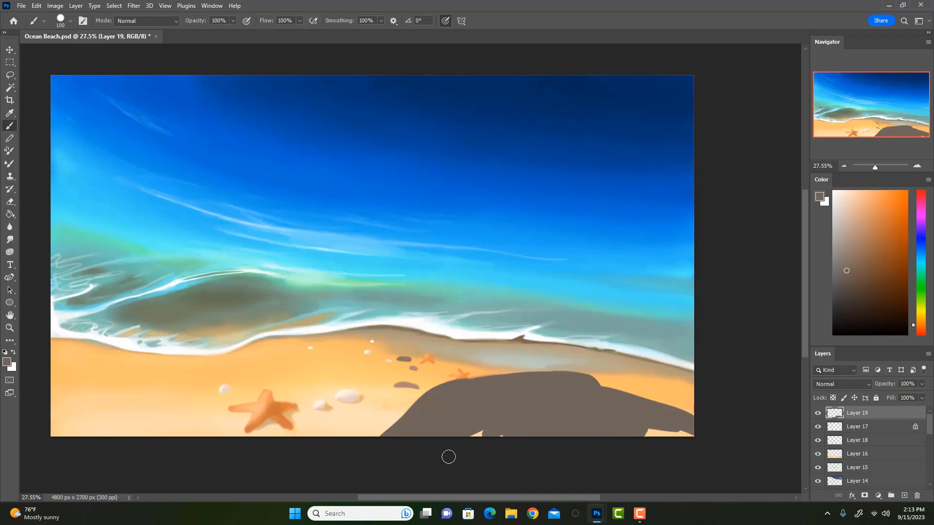
# Step: Undo all the rock silhouette strokes
pyautogui.hotkey('ctrl', 'z')
pyautogui.hotkey('ctrl', 'z')
pyautogui.hotkey('ctrl', 'z')
pyautogui.hotkey('ctrl', 'z')
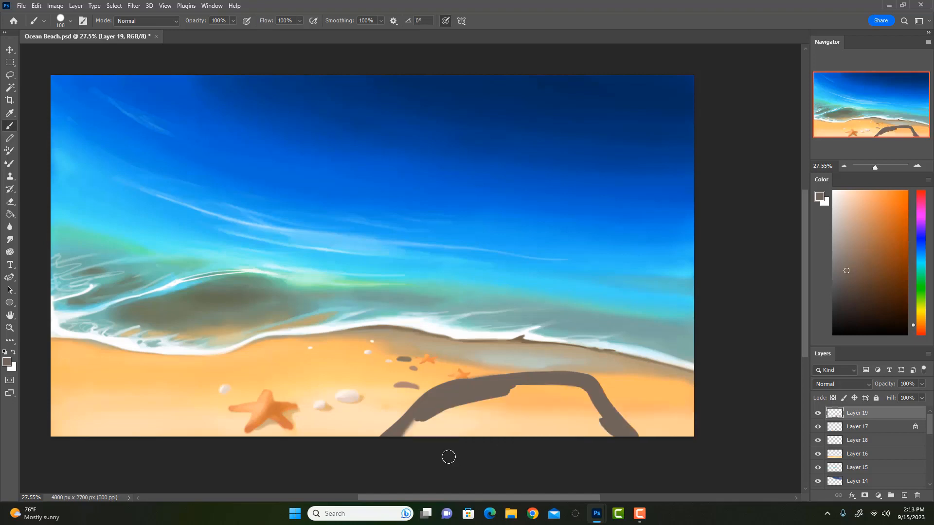
pyautogui.hotkey('ctrl', 'z')
pyautogui.hotkey('ctrl', 'z')
pyautogui.hotkey('ctrl', 'z')
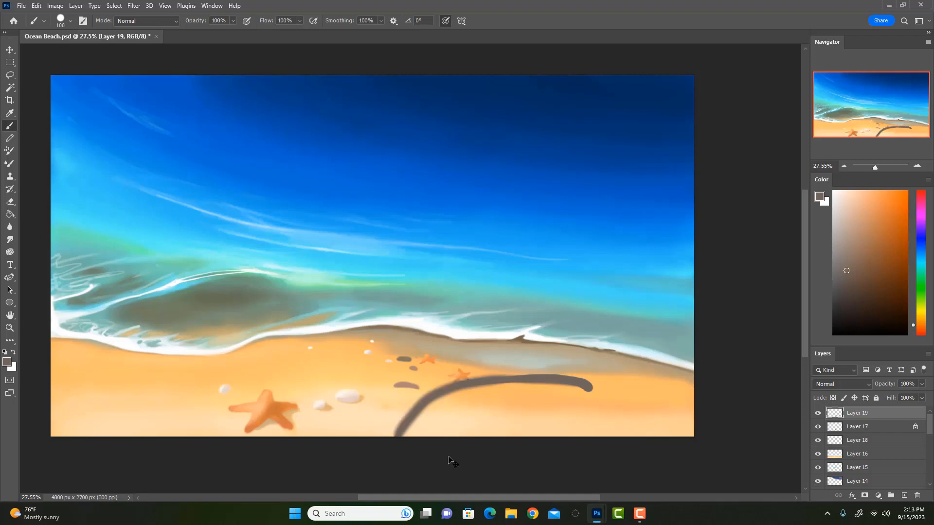
# Step: Try a flat gray-brown stone below the small pebbles with an 80 px brush, and undo it
pyautogui.press('[')
pyautogui.press('[')
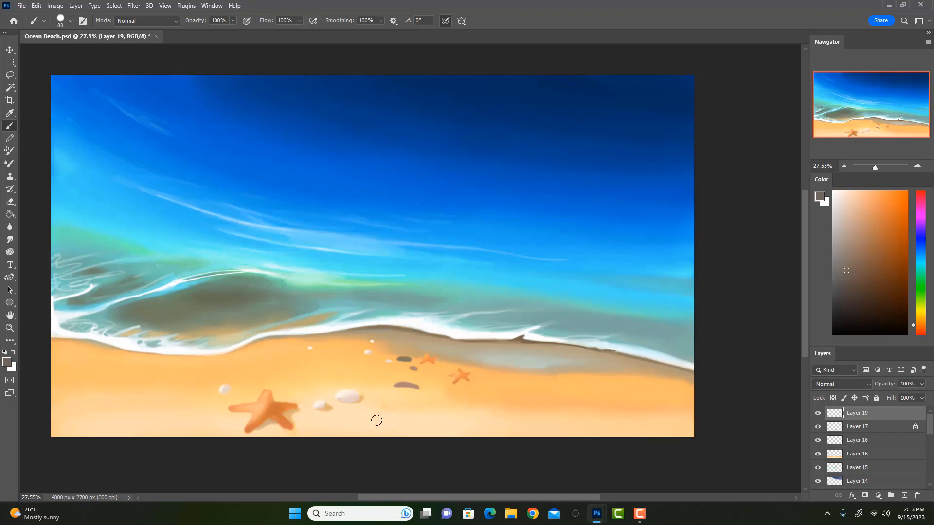
pyautogui.moveTo(376, 420)
pyautogui.mouseDown()
pyautogui.moveTo(462, 417)
pyautogui.moveTo(368, 421)
pyautogui.moveTo(438, 416)
pyautogui.mouseUp()
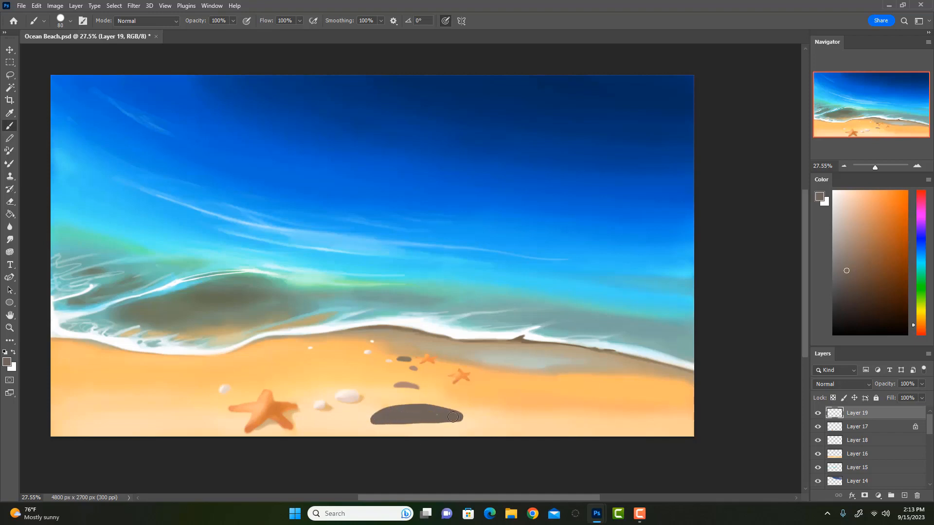
pyautogui.hotkey('ctrl', 'z')
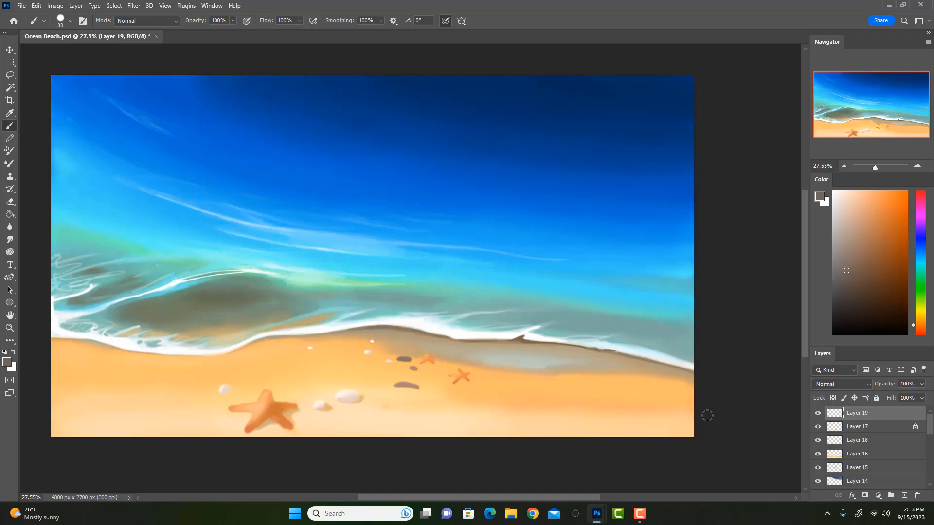
# Step: Select Layer 18 and set up a 150 px brush at 30% opacity with a sampled pale sand colour
pyautogui.click(874, 441)
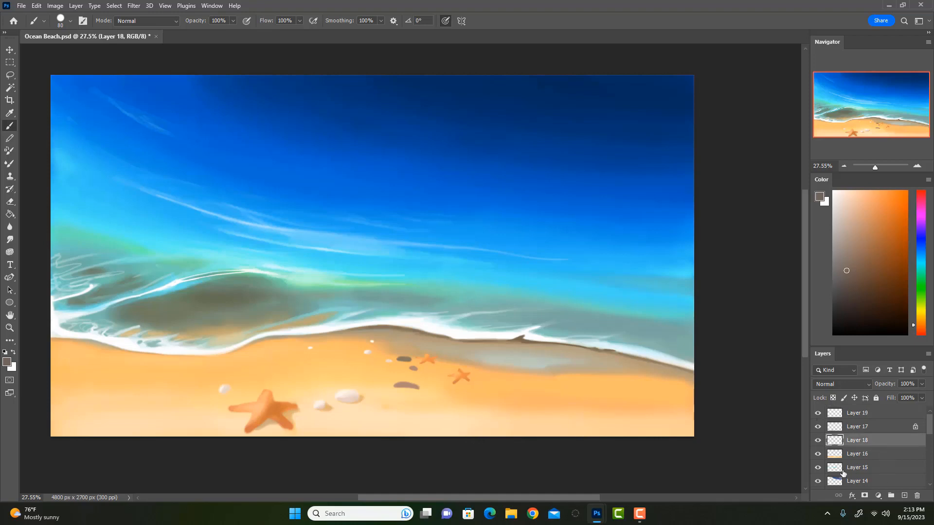
pyautogui.keyDown('alt'); pyautogui.click(415, 423); pyautogui.keyUp('alt')
pyautogui.press(']')
pyautogui.press(']')
pyautogui.press(']')
pyautogui.press(']')
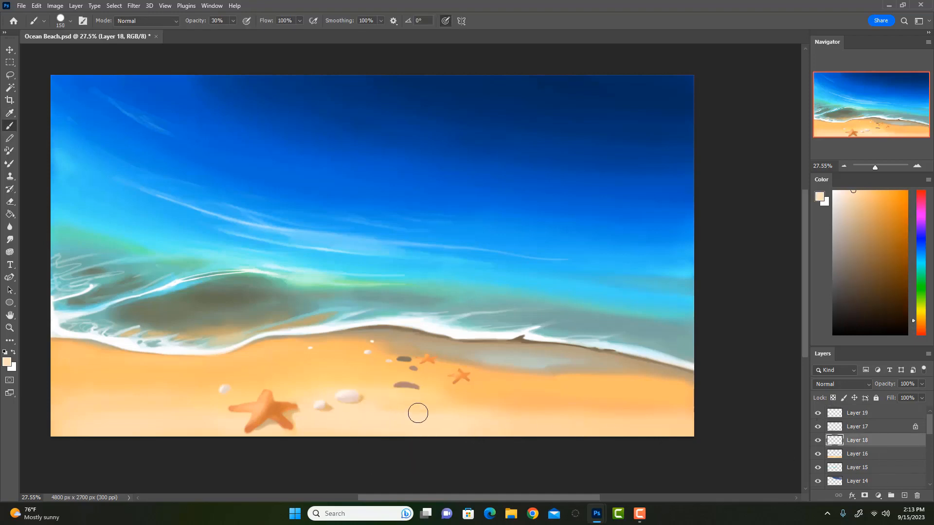
pyautogui.press('3')
# Step: Try a sampled brown shadow stroke beside the lower small starfish with a 100 px brush, and undo it
pyautogui.keyDown('alt'); pyautogui.click(511, 398); pyautogui.keyUp('alt')
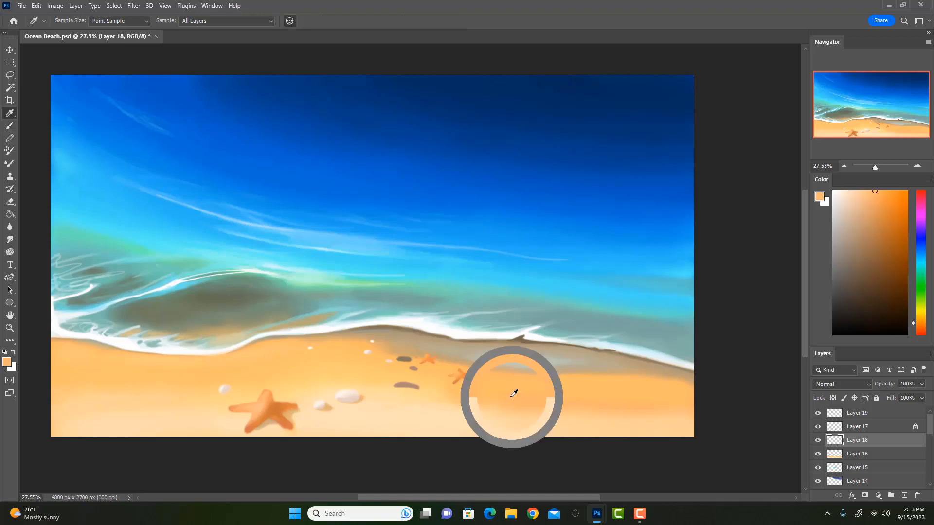
pyautogui.keyDown('alt'); pyautogui.click(468, 355); pyautogui.keyUp('alt')
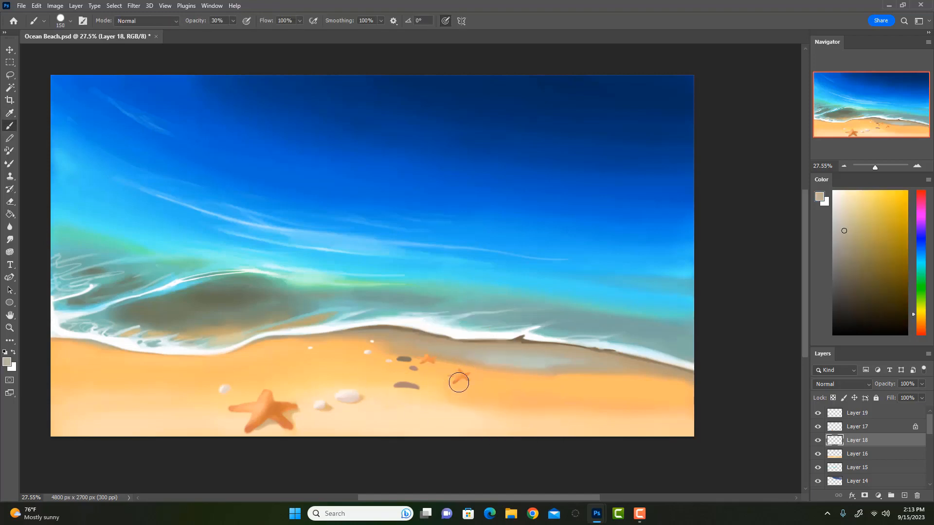
pyautogui.keyDown('alt'); pyautogui.click(424, 336); pyautogui.keyUp('alt')
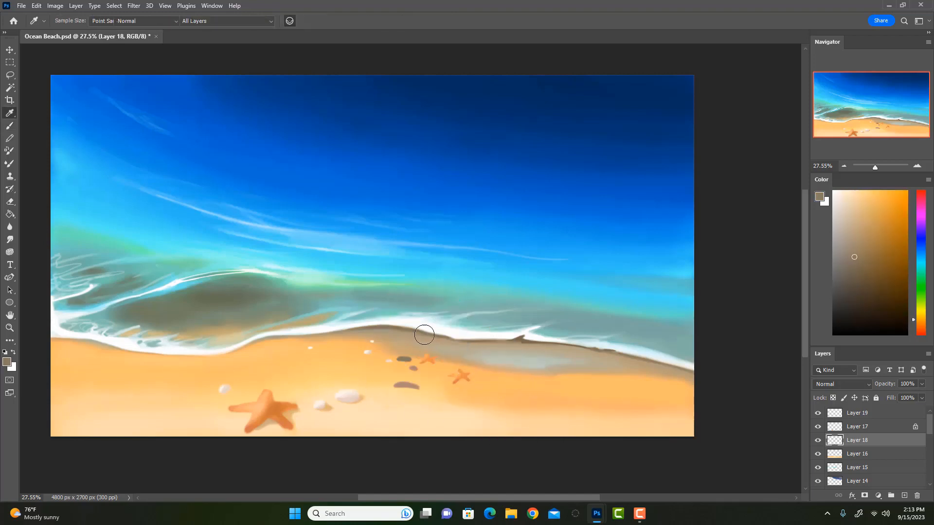
pyautogui.press('[')
pyautogui.press('[')
pyautogui.moveTo(461, 382); pyautogui.dragTo(486, 382)
pyautogui.hotkey('ctrl', 'z')
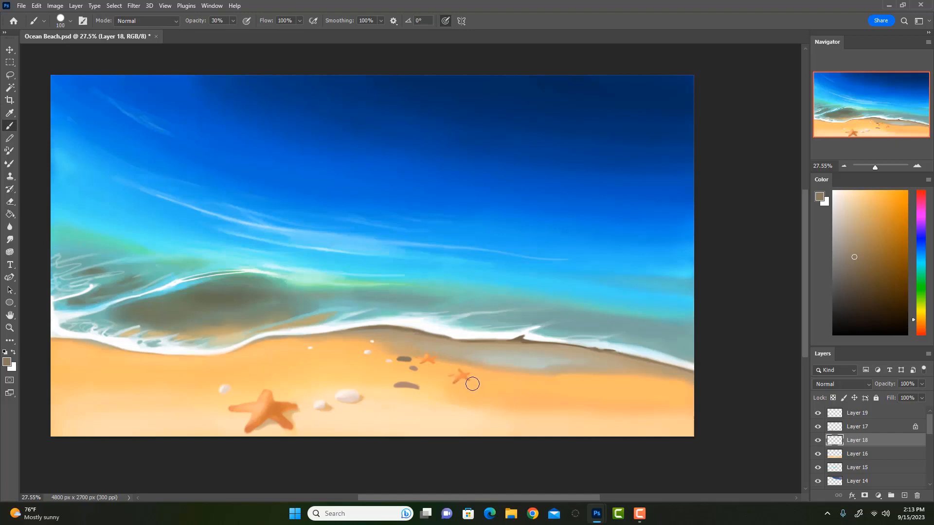
# Step: Brush soft tan shadows beside the lower small starfish and the largest brown pebble, resampling the shadow tones
pyautogui.press(']')
pyautogui.press(']')
pyautogui.press(']')
pyautogui.moveTo(458, 376); pyautogui.dragTo(479, 378)
pyautogui.keyDown('alt'); pyautogui.click(473, 379); pyautogui.keyUp('alt')
pyautogui.keyDown('alt'); pyautogui.click(474, 377); pyautogui.keyUp('alt')
pyautogui.keyDown('alt'); pyautogui.click(465, 378); pyautogui.keyUp('alt')
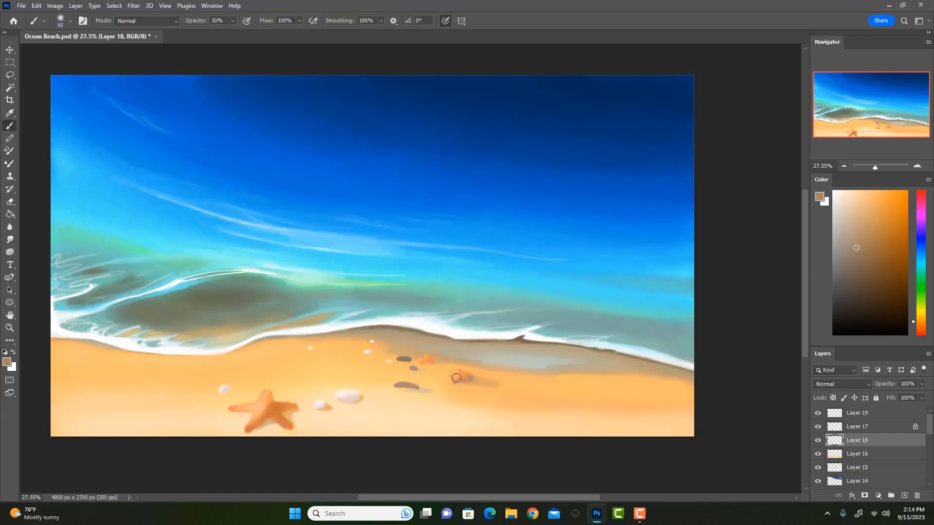
# Step: Deepen the shadows around the small starfish and brown pebbles with a darker brown and a small soft brush
pyautogui.click(849, 278)
pyautogui.press('[')
pyautogui.moveTo(468, 378); pyautogui.dragTo(480, 384)
pyautogui.press(']')
pyautogui.press('[')
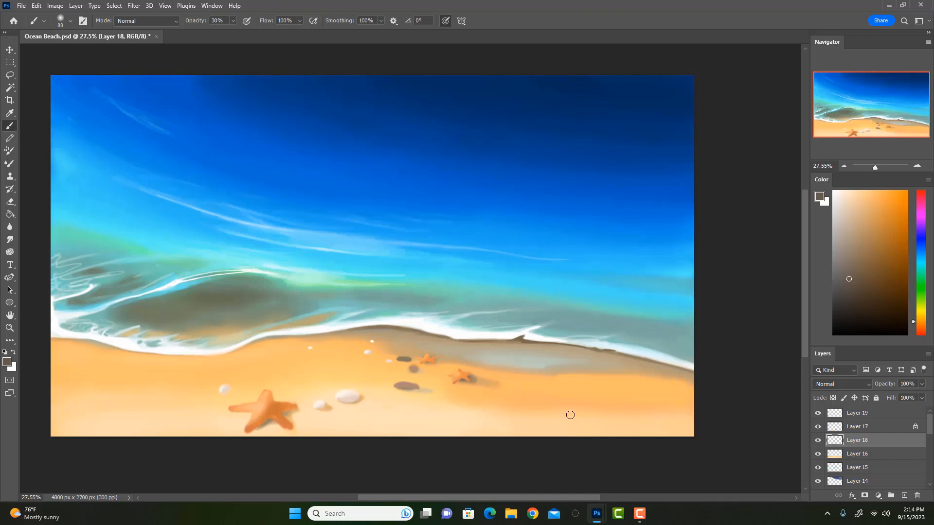
# Step: Flip the canvas horizontally and trim the large starfish's upper arm on Layer 17 with the eraser
pyautogui.hotkey('ctrl', 'shift', 'h')
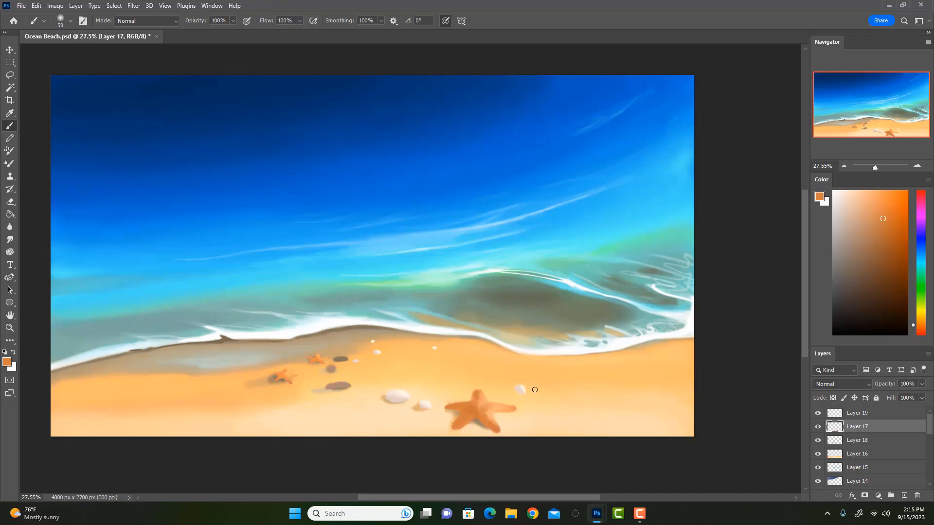
pyautogui.press('e')
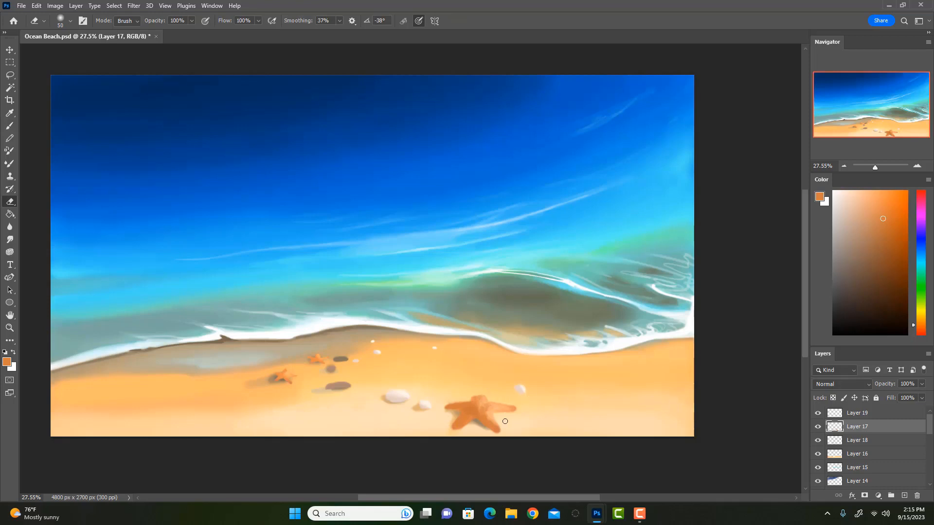
pyautogui.press('b')
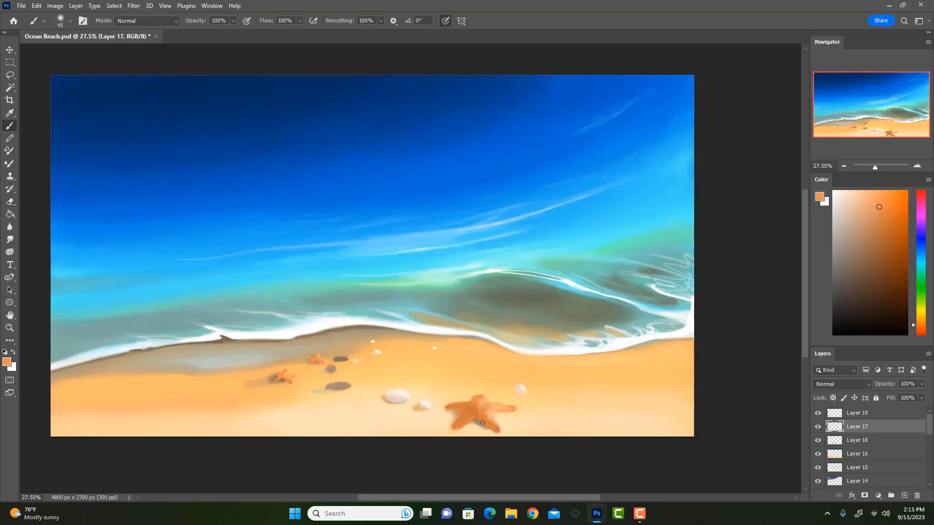
# Step: Brush a light orange highlight on the large starfish's upper arm at full opacity and lock Layer 17's transparent pixels
pyautogui.keyDown('alt'); pyautogui.click(475, 398); pyautogui.keyUp('alt')
pyautogui.keyDown('alt'); pyautogui.click(474, 398); pyautogui.keyUp('alt')
pyautogui.press('0')
pyautogui.click(873, 191)
pyautogui.press(']')
pyautogui.click(831, 398)
pyautogui.click(883, 190)
# Step: Glaze a yellow-orange tone over the large starfish's upper arm with a 175 px brush at 10% opacity
pyautogui.press(']')
pyautogui.press(']')
pyautogui.press(']')
pyautogui.press(']')
pyautogui.press(']')
pyautogui.press(']')
pyautogui.press(']')
pyautogui.press(']')
pyautogui.press(']')
pyautogui.press(']')
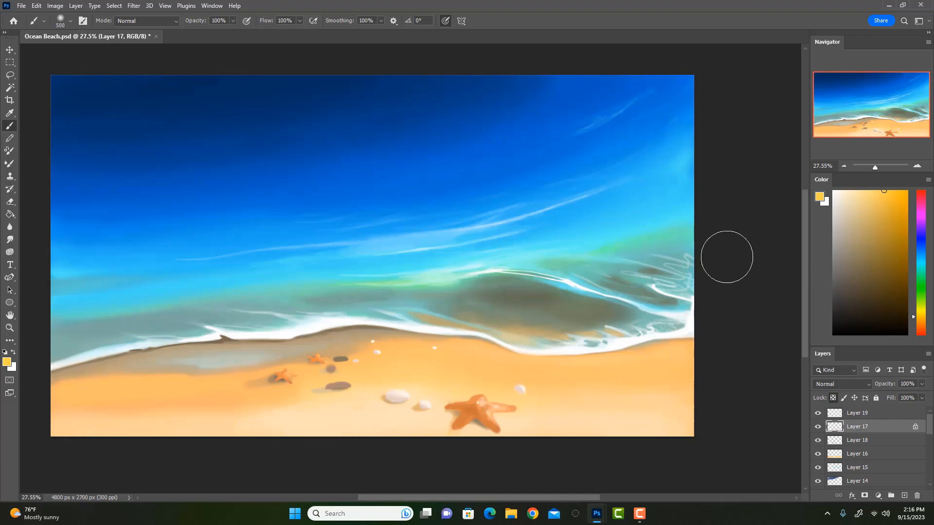
pyautogui.press('[')
pyautogui.press('[')
pyautogui.press('[')
pyautogui.press('1')
pyautogui.click(920, 321)
pyautogui.press('[')
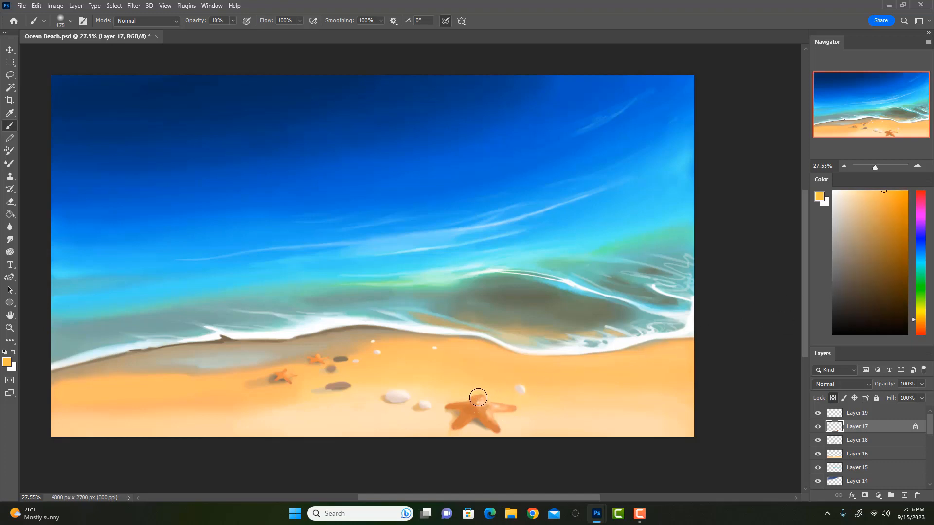
# Step: Warm the large starfish with saturated orange glazes, reducing the brush to 100 px
pyautogui.click(907, 192)
pyautogui.press('[')
pyautogui.press('[')
pyautogui.click(862, 190)
pyautogui.press('[')
pyautogui.click(905, 191)
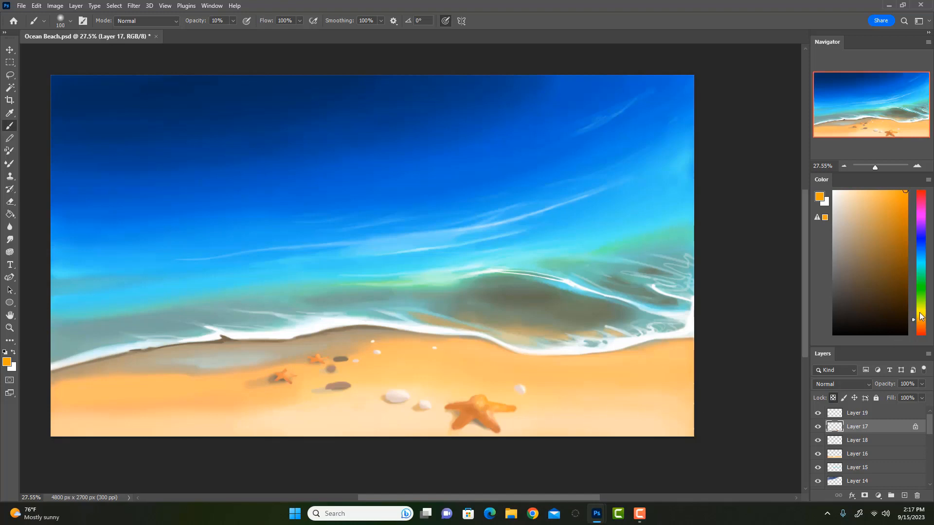
# Step: Brush light yellow highlights onto the large starfish's upper arm with a smaller brush at 30% opacity
pyautogui.click(918, 312)
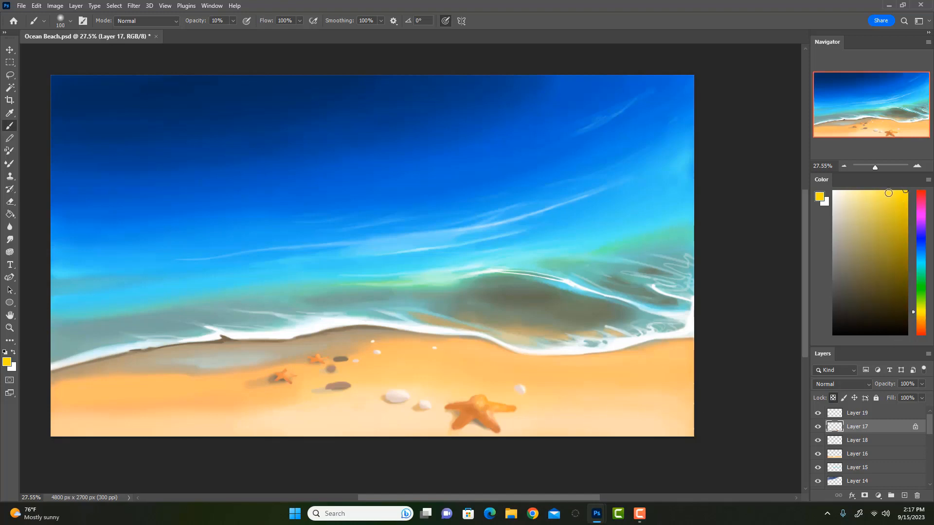
pyautogui.click(879, 190)
pyautogui.press('[')
pyautogui.press('[')
pyautogui.press('0')
pyautogui.press('3')
pyautogui.press(']')
pyautogui.press(']')
pyautogui.press('[')
pyautogui.press('[')
# Step: Paint a pale highlight along the large starfish's right arm and blend its edge with a sampled orange
pyautogui.click(857, 204)
pyautogui.press('0')
pyautogui.moveTo(514, 408); pyautogui.dragTo(486, 405)
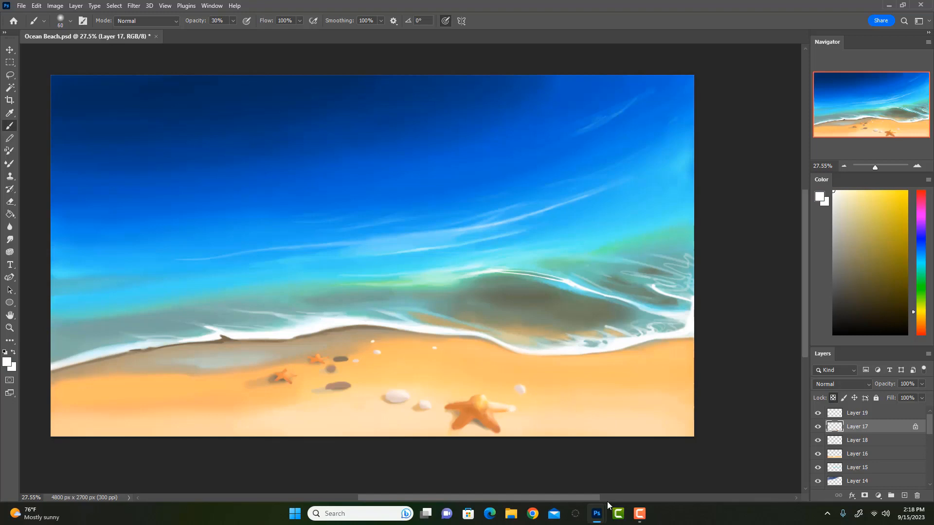
pyautogui.keyDown('alt'); pyautogui.click(498, 410); pyautogui.keyUp('alt')
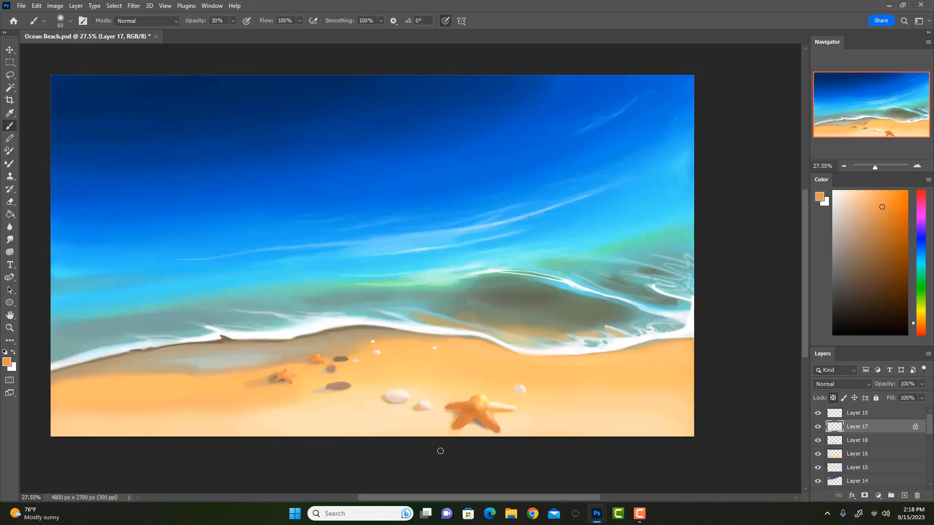
# Step: Brush lighter pinkish-beige highlights onto the brown pebbles with a lightened color sampled from the largest one
pyautogui.press('i')
pyautogui.click(341, 385)
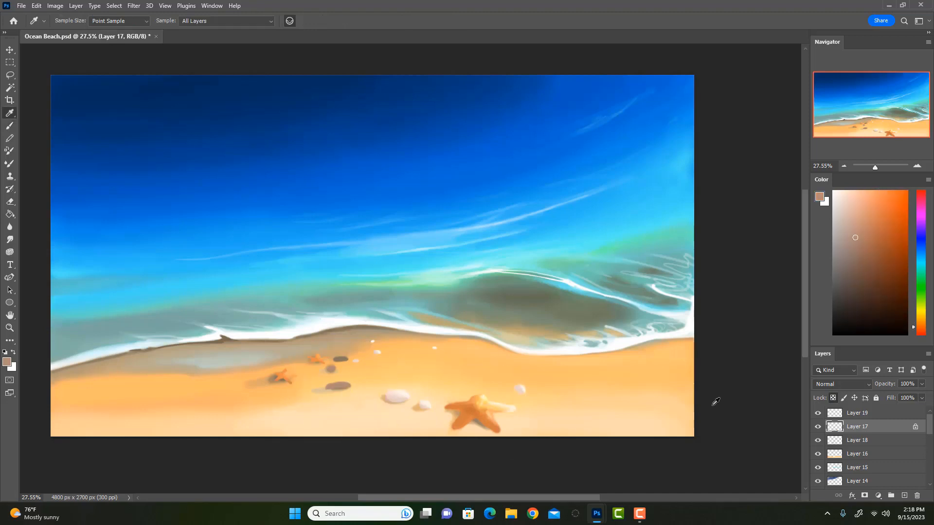
pyautogui.click(847, 211)
pyautogui.press('b')
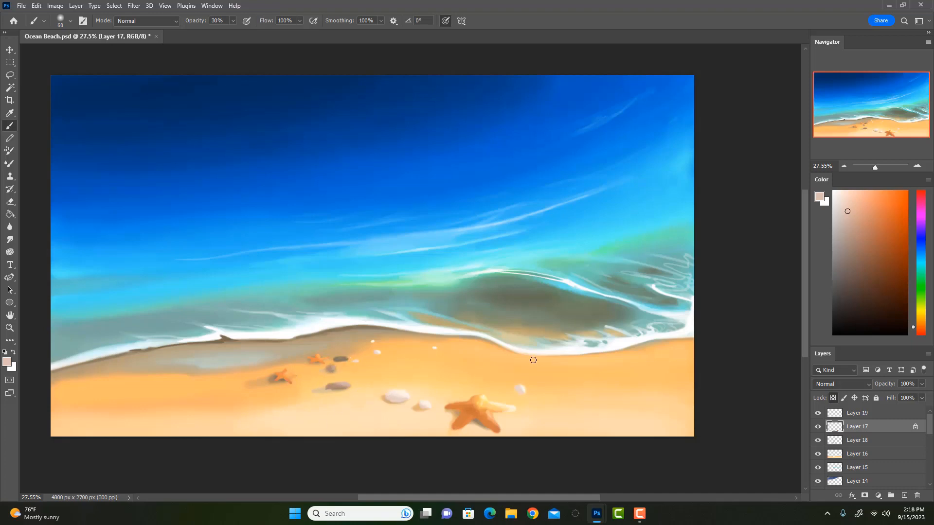
pyautogui.click(848, 197)
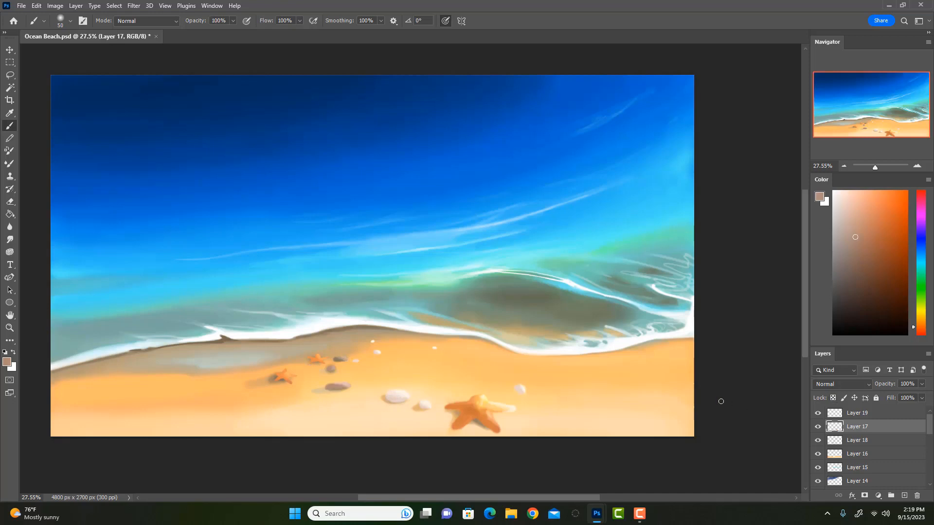
pyautogui.keyDown('alt'); pyautogui.click(401, 397); pyautogui.keyUp('alt')
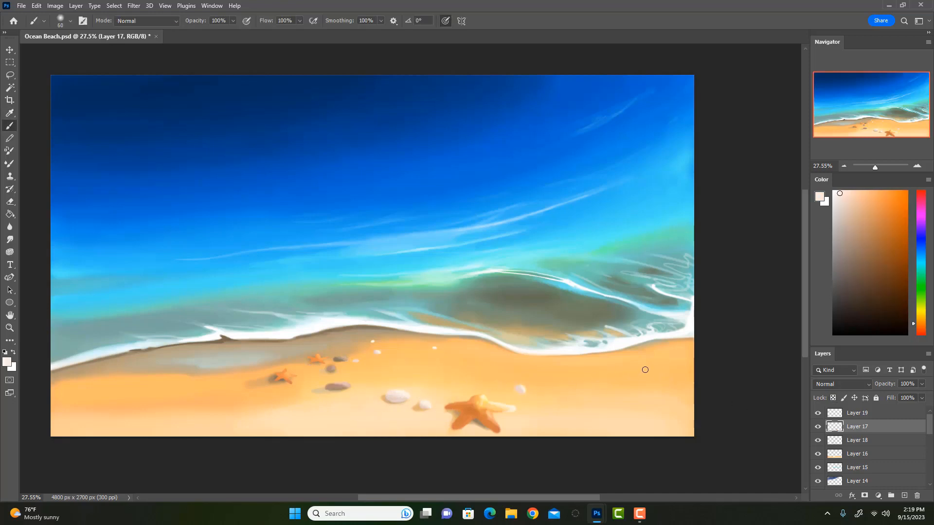
pyautogui.moveTo(645, 370)
pyautogui.mouseDown()
pyautogui.moveTo(626, 371)
pyautogui.moveTo(645, 372)
pyautogui.mouseUp()
pyautogui.hotkey('ctrl', 'z')
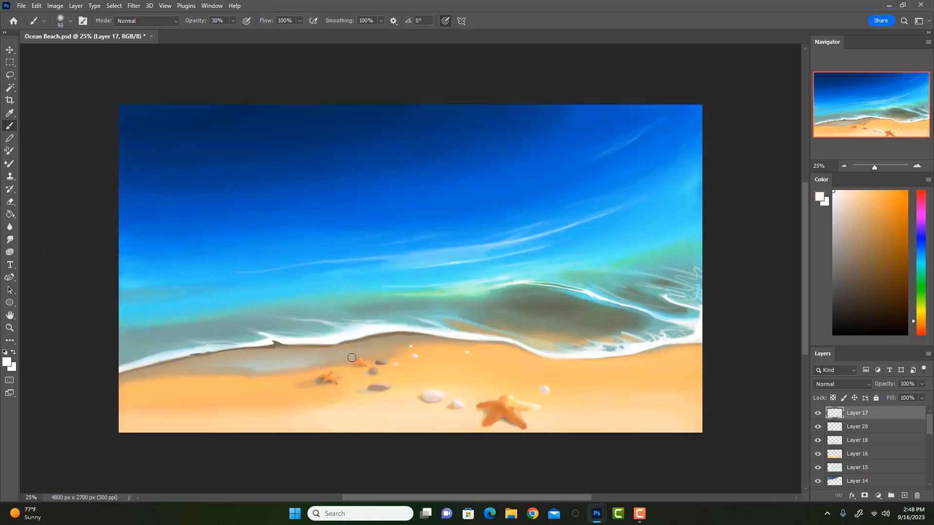
# Step: Brush a sampled wet-sand brown along the sand below the foam on the painting's right side at 30% opacity
pyautogui.keyDown('alt'); pyautogui.click(373, 346); pyautogui.keyUp('alt')
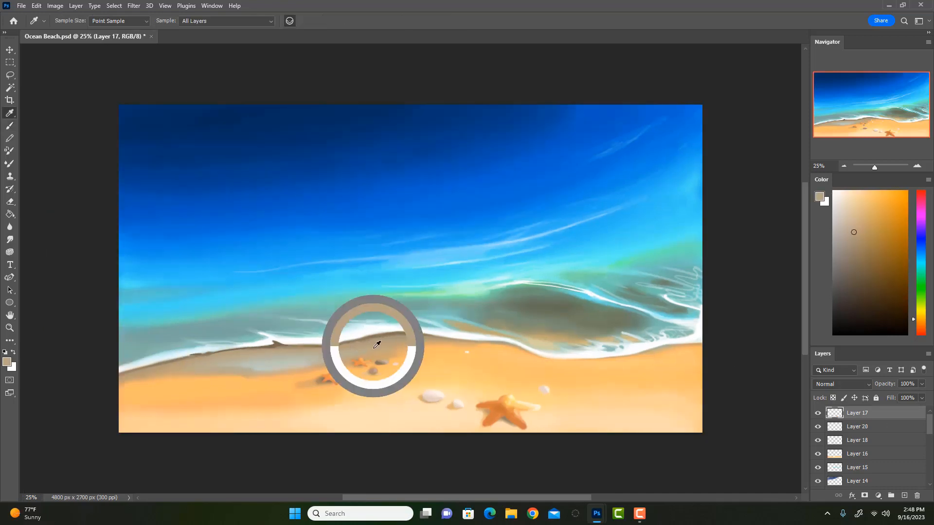
pyautogui.moveTo(560, 364)
pyautogui.mouseDown()
pyautogui.moveTo(706, 351)
pyautogui.moveTo(557, 366)
pyautogui.moveTo(656, 359)
pyautogui.mouseUp()
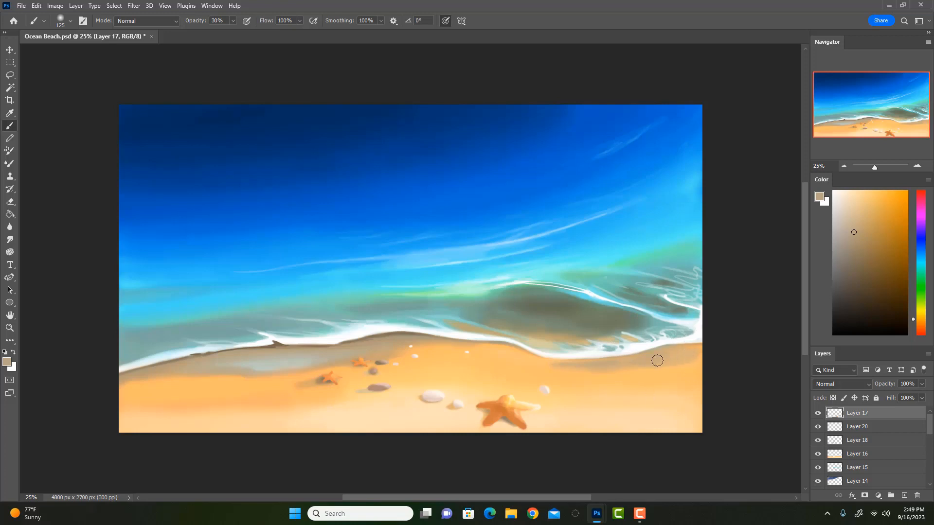
pyautogui.press(']')
pyautogui.moveTo(737, 354)
pyautogui.mouseDown()
pyautogui.moveTo(628, 367)
pyautogui.moveTo(700, 361)
pyautogui.moveTo(648, 365)
pyautogui.mouseUp()
pyautogui.press('[')
pyautogui.press('[')
pyautogui.press('[')
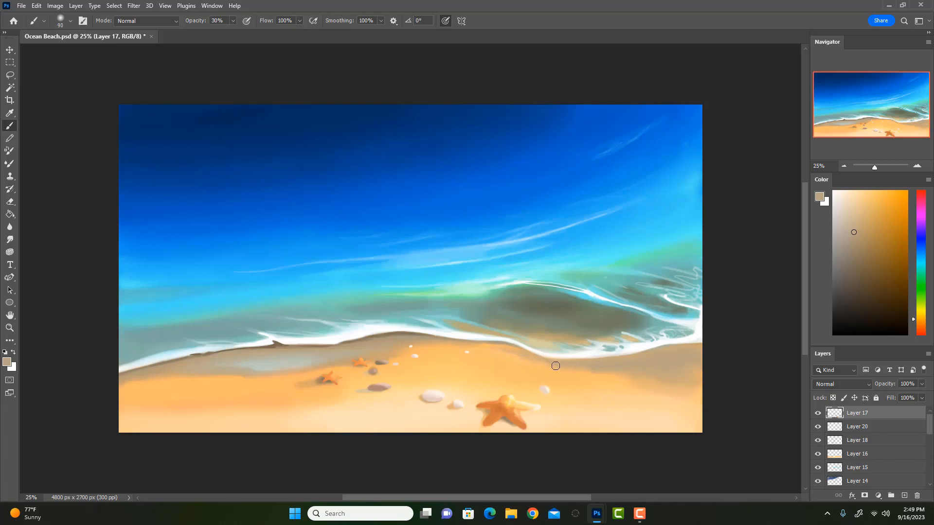
# Step: Extend the wet-sand tone farther down the right side of the beach, enlarging the brush to 175 px
pyautogui.press(']')
pyautogui.press(']')
pyautogui.press(']')
pyautogui.press('[')
pyautogui.press('[')
pyautogui.press('[')
pyautogui.press(']')
pyautogui.press(']')
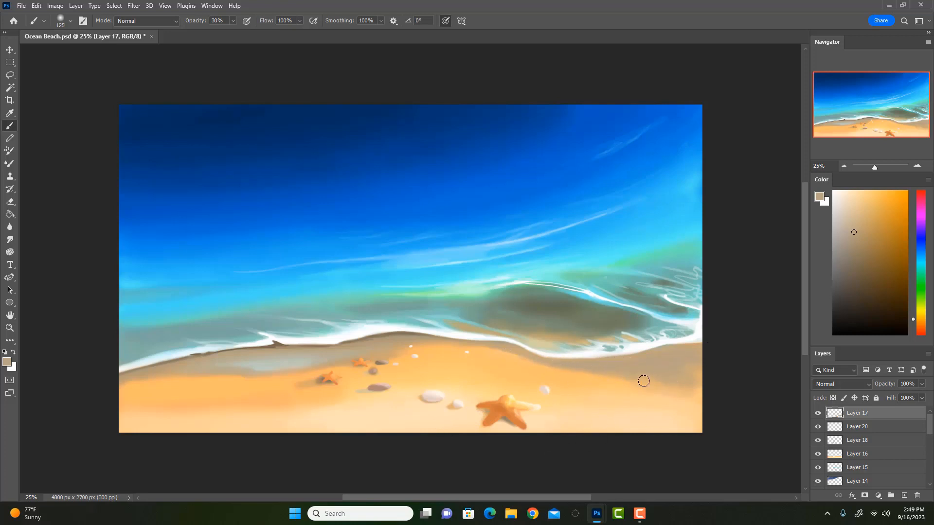
pyautogui.press(']')
pyautogui.press(']')
pyautogui.moveTo(574, 371); pyautogui.dragTo(605, 381)
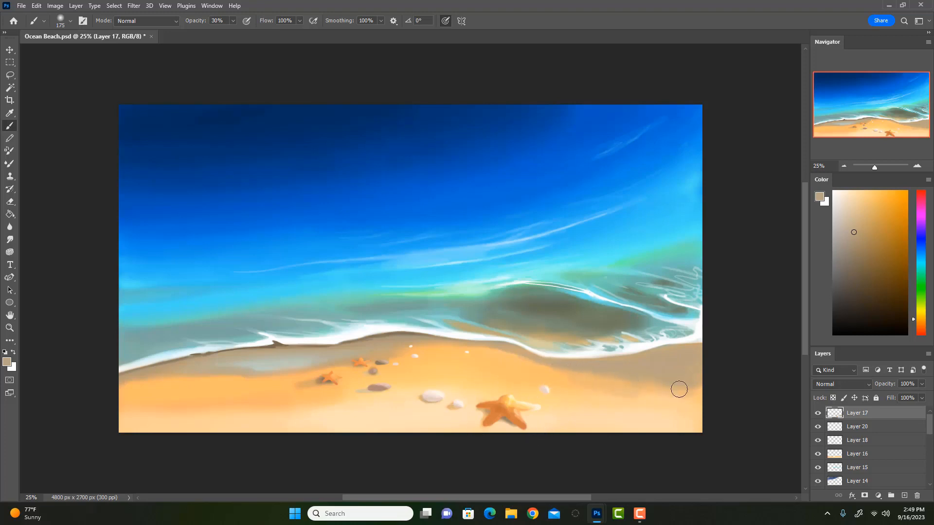
# Step: Cover the beach's lower-right corner with the wet-sand tone using a 300 px brush
pyautogui.press(']')
pyautogui.press(']')
pyautogui.press(']')
pyautogui.moveTo(681, 387)
pyautogui.mouseDown()
pyautogui.moveTo(694, 393)
pyautogui.moveTo(709, 381)
pyautogui.moveTo(703, 392)
pyautogui.moveTo(638, 378)
pyautogui.moveTo(673, 390)
pyautogui.moveTo(615, 388)
pyautogui.moveTo(666, 392)
pyautogui.moveTo(665, 419)
pyautogui.moveTo(701, 407)
pyautogui.moveTo(722, 419)
pyautogui.moveTo(606, 422)
pyautogui.moveTo(574, 433)
pyautogui.mouseUp()
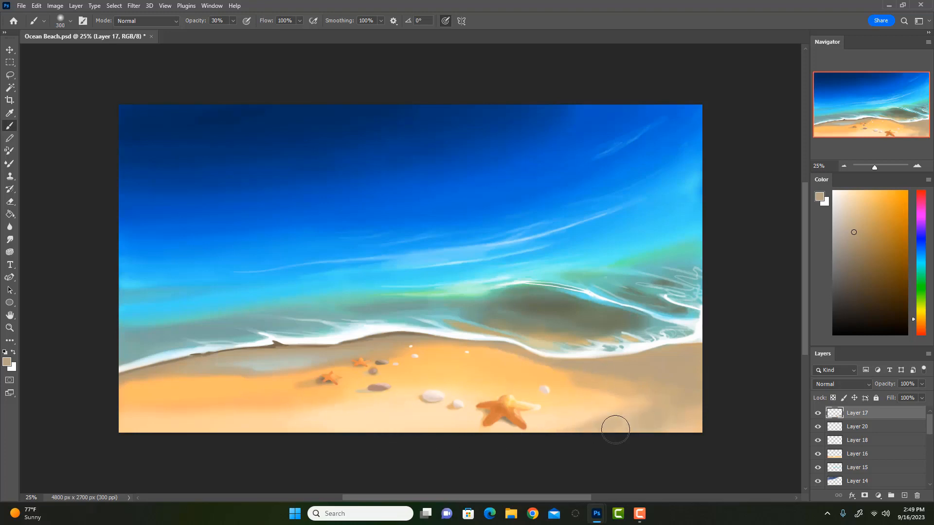
# Step: Paint a thin shadow edge beneath the foam on the right with darker sampled browns at 30% opacity
pyautogui.keyDown('alt'); pyautogui.click(588, 407); pyautogui.keyUp('alt')
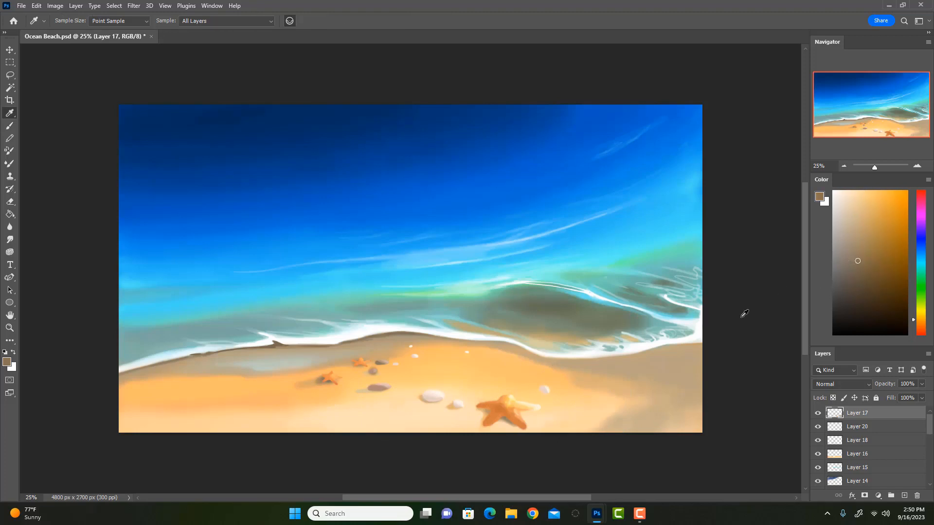
pyautogui.press('3')
pyautogui.moveTo(593, 363)
pyautogui.mouseDown()
pyautogui.moveTo(658, 355)
pyautogui.moveTo(576, 361)
pyautogui.mouseUp()
pyautogui.press('[')
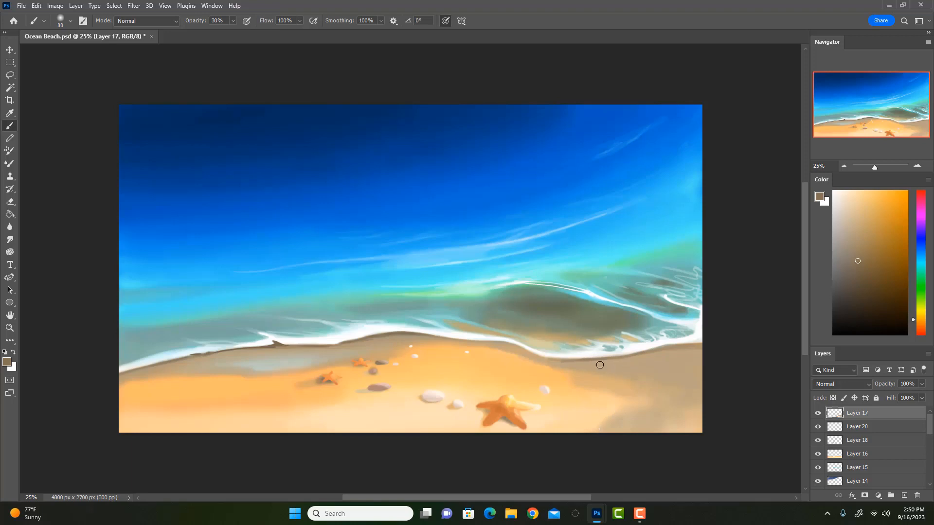
pyautogui.keyDown('alt'); pyautogui.click(616, 368); pyautogui.keyUp('alt')
pyautogui.click(854, 272)
pyautogui.moveTo(604, 360)
pyautogui.mouseDown()
pyautogui.moveTo(676, 347)
pyautogui.moveTo(709, 354)
pyautogui.mouseUp()
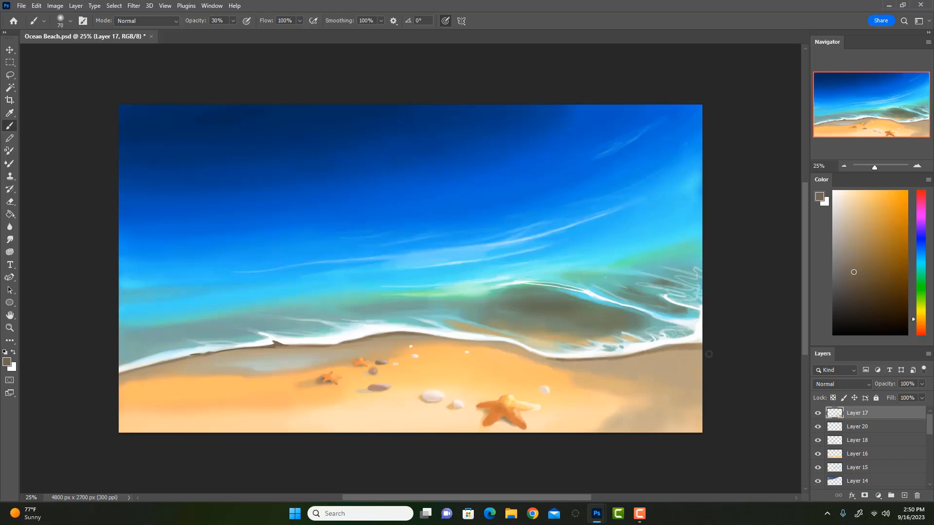
pyautogui.moveTo(533, 354); pyautogui.dragTo(455, 342)
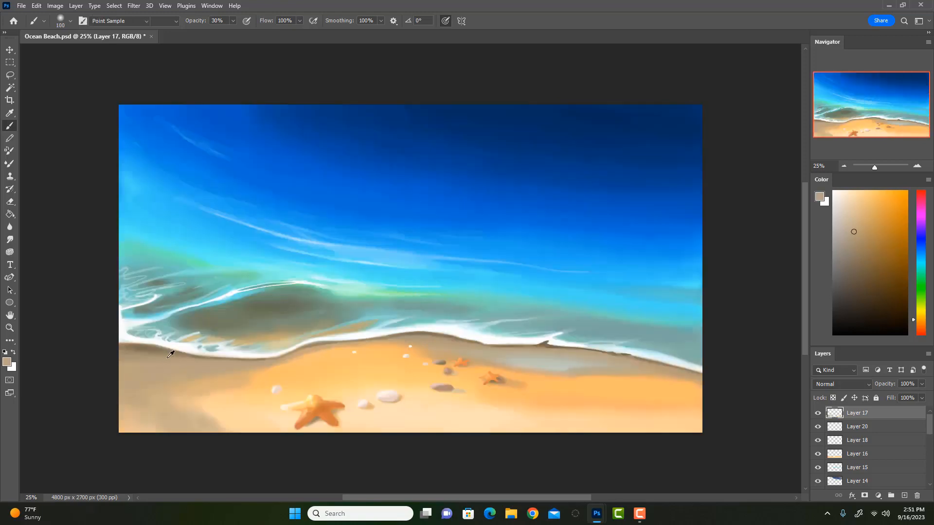
# Step: Flip the canvas horizontally and darken the beach's lower-right corner with a sampled brown and an enlarged brush
pyautogui.keyDown('alt'); pyautogui.click(151, 347); pyautogui.keyUp('alt')
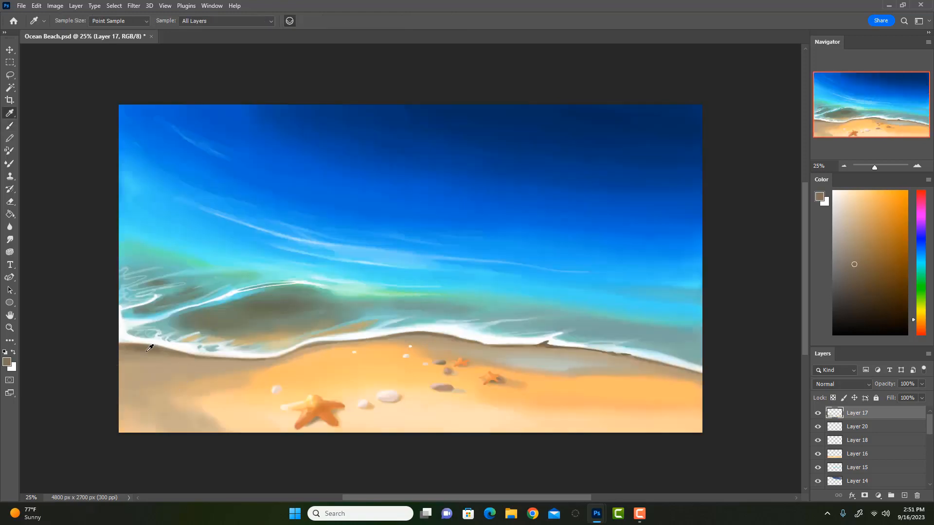
pyautogui.press(']')
pyautogui.press(']')
pyautogui.press(']')
pyautogui.press(']')
pyautogui.press(']')
pyautogui.press(']')
pyautogui.hotkey('ctrl', 'shift', 'h')
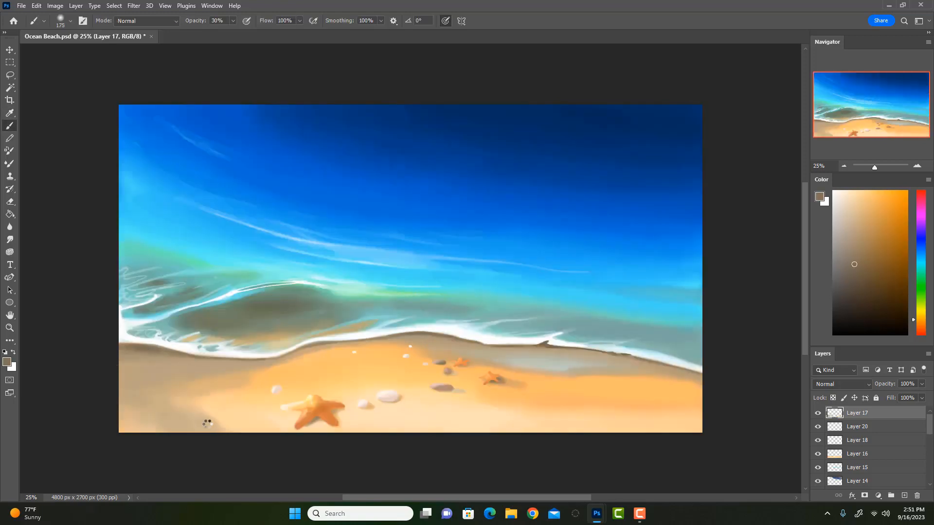
pyautogui.press(']')
pyautogui.press(']')
pyautogui.press(']')
pyautogui.press(']')
pyautogui.moveTo(707, 361)
pyautogui.mouseDown()
pyautogui.moveTo(709, 418)
pyautogui.moveTo(688, 402)
pyautogui.moveTo(700, 407)
pyautogui.moveTo(670, 435)
pyautogui.mouseUp()
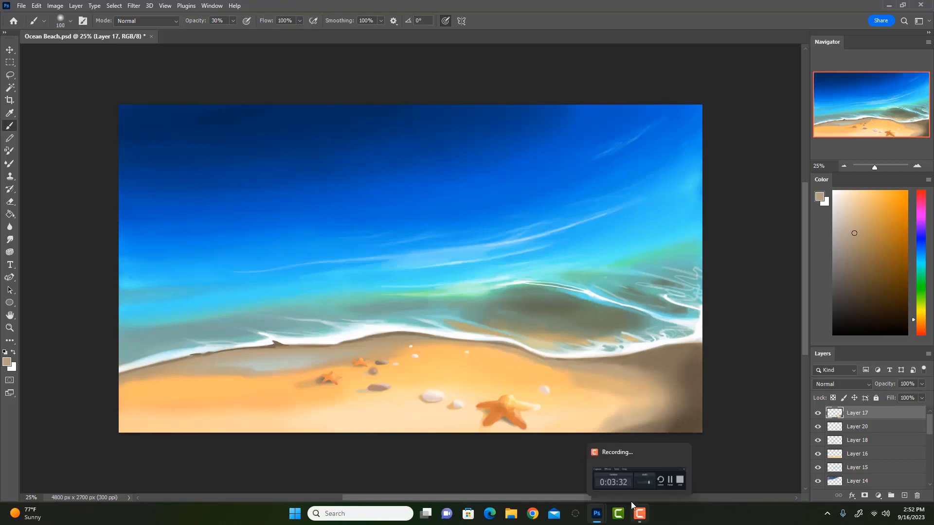
# Step: Sample the dark sand and spread it beneath the foam's right end, enlarging the brush to 200 px
pyautogui.keyDown('alt'); pyautogui.click(691, 364); pyautogui.keyUp('alt')
pyautogui.press(']')
pyautogui.moveTo(690, 353); pyautogui.dragTo(635, 359)
pyautogui.press(']')
pyautogui.press(']')
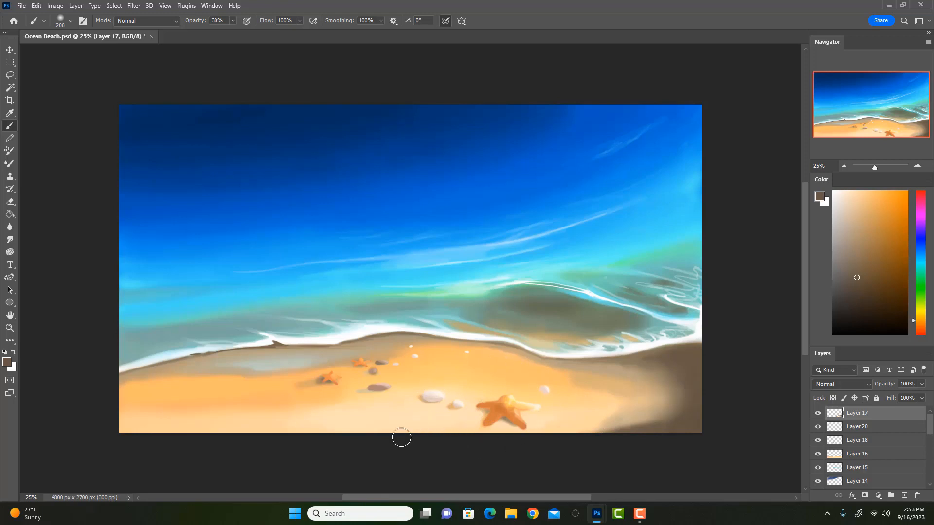
# Step: On a new layer, glaze a sampled pale grey between the dark corner and the dry sand with a 400 px brush
pyautogui.keyDown('alt'); pyautogui.click(293, 366); pyautogui.keyUp('alt')
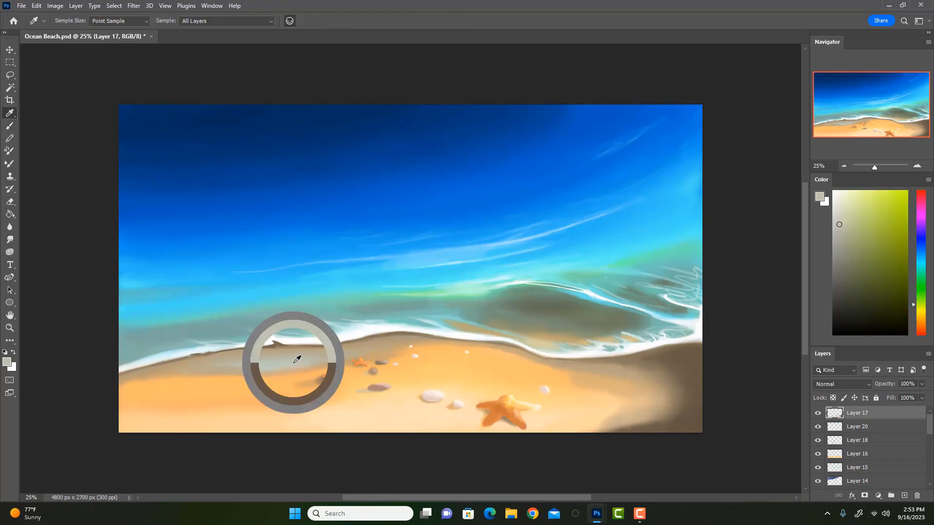
pyautogui.press(']')
pyautogui.press(']')
pyautogui.press(']')
pyautogui.moveTo(656, 416); pyautogui.dragTo(659, 404)
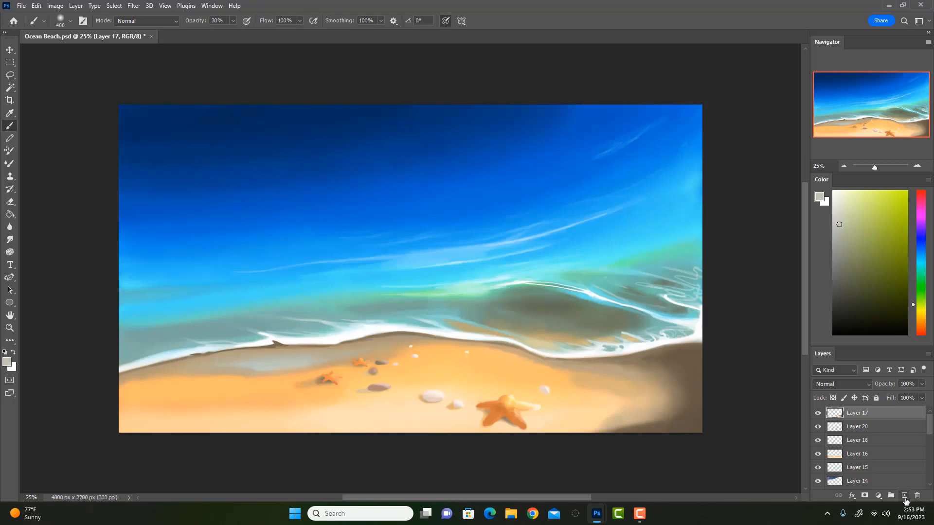
pyautogui.click(905, 500)
pyautogui.moveTo(596, 430)
pyautogui.mouseDown()
pyautogui.moveTo(639, 378)
pyautogui.moveTo(669, 385)
pyautogui.moveTo(579, 430)
pyautogui.mouseUp()
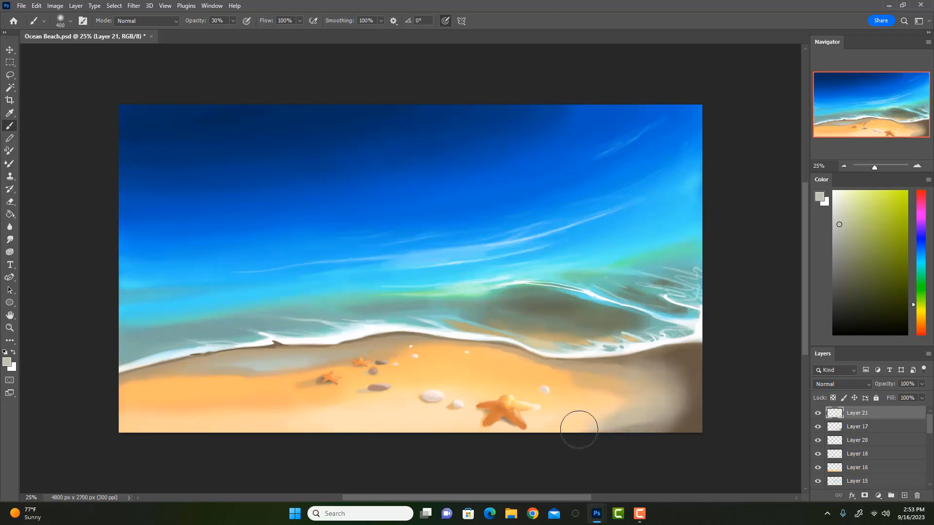
# Step: Extend the pale grey sheen along the wet sand below the foam with a 175 px brush
pyautogui.press('[')
pyautogui.press('[')
pyautogui.press('[')
pyautogui.press('[')
pyautogui.press('[')
pyautogui.moveTo(649, 380)
pyautogui.mouseDown()
pyautogui.moveTo(615, 371)
pyautogui.moveTo(550, 378)
pyautogui.moveTo(634, 373)
pyautogui.moveTo(543, 364)
pyautogui.mouseUp()
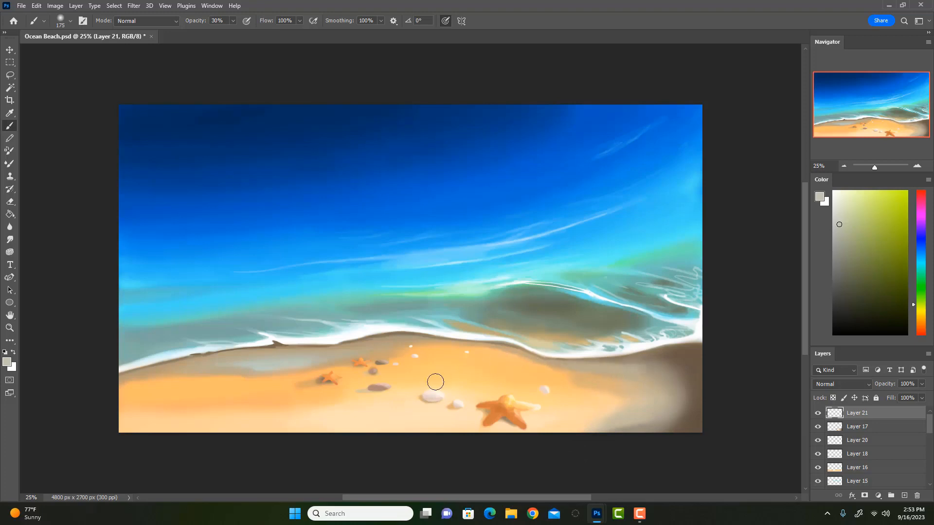
# Step: Glaze a brighter golden yellow over the dry sand around the large starfish with a 600 px brush at 30% opacity
pyautogui.keyDown('alt'); pyautogui.click(666, 384); pyautogui.keyUp('alt')
pyautogui.press(']')
pyautogui.press(']')
pyautogui.press(']')
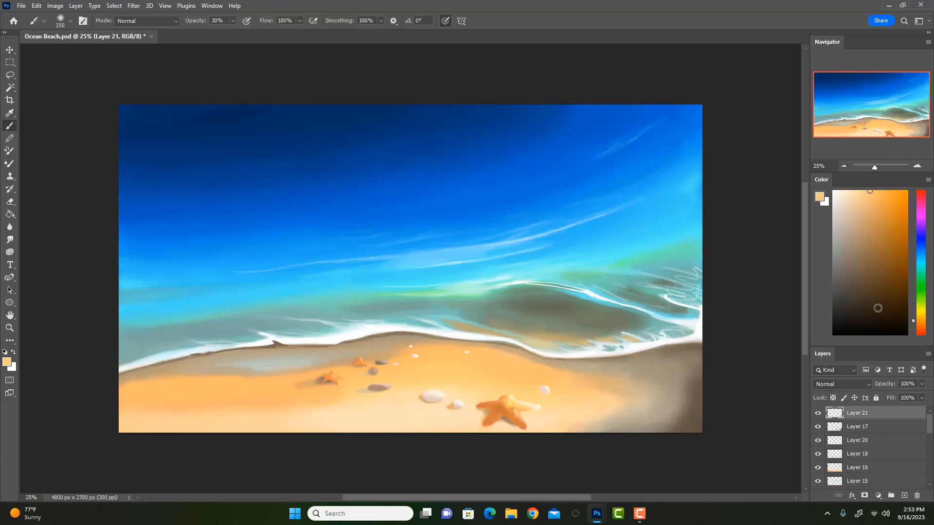
pyautogui.click(920, 314)
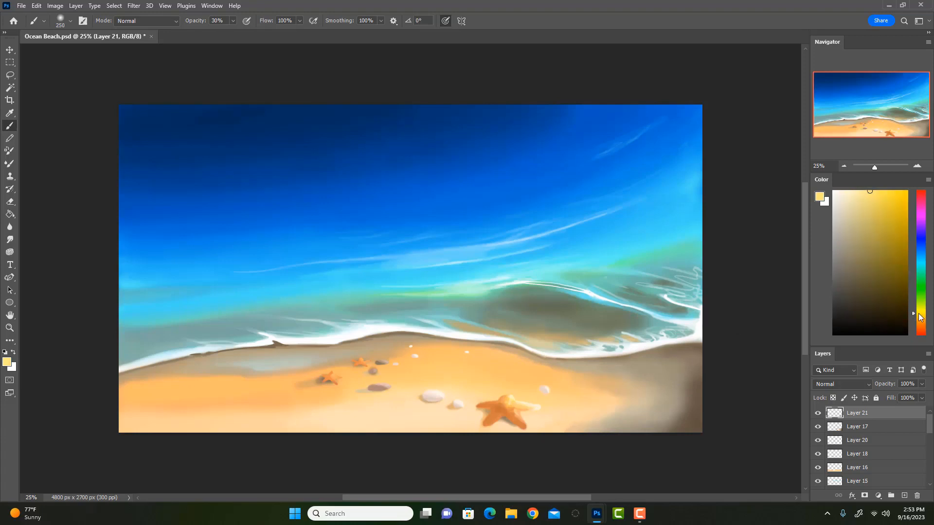
pyautogui.click(900, 196)
pyautogui.press(']')
pyautogui.press(']')
pyautogui.press(']')
pyautogui.press(']')
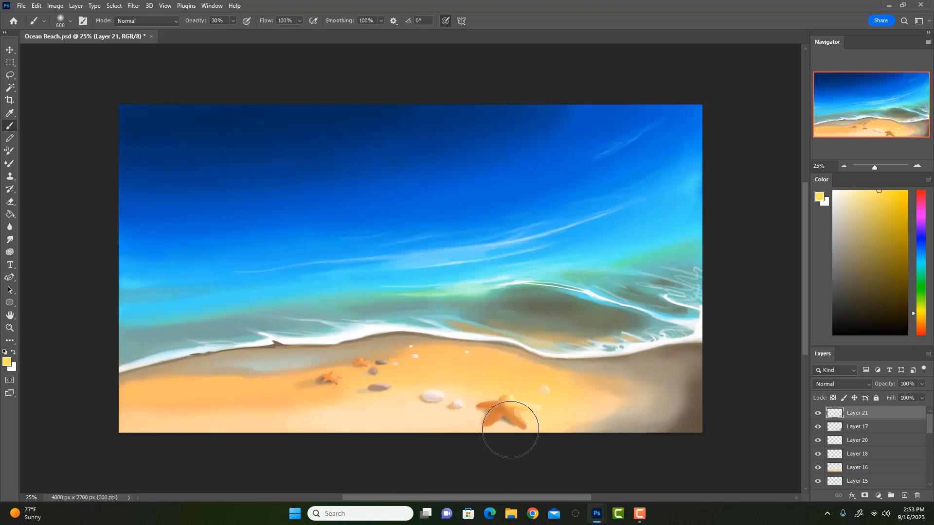
# Step: Blend a lighter sampled sand tone around the large starfish and the nearby small pebble with a smaller brush
pyautogui.press('[')
pyautogui.press('[')
pyautogui.press('[')
pyautogui.press('[')
pyautogui.keyDown('alt'); pyautogui.click(509, 381); pyautogui.keyUp('alt')
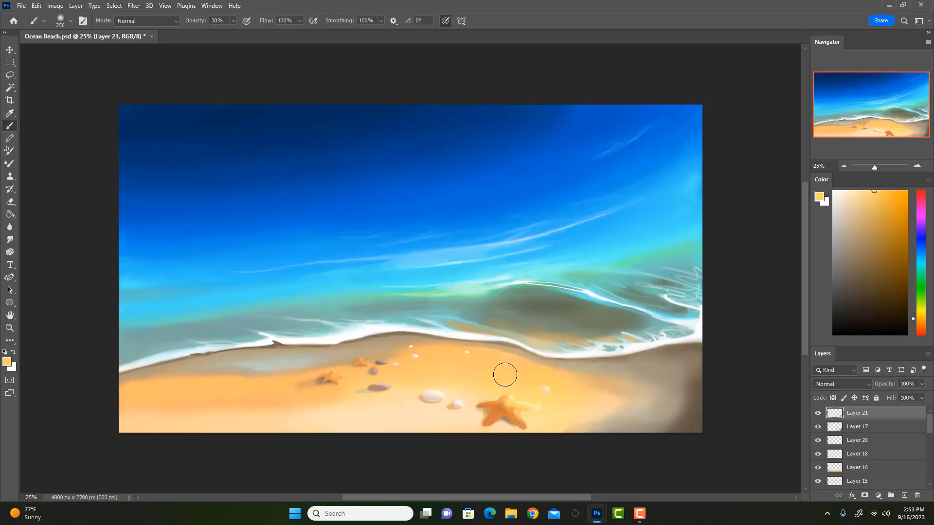
pyautogui.press('[')
pyautogui.press('[')
pyautogui.press('[')
pyautogui.press('[')
pyautogui.press(']')
pyautogui.press(']')
pyautogui.press(']')
pyautogui.press(']')
pyautogui.click(863, 190)
pyautogui.press('[')
pyautogui.moveTo(551, 384); pyautogui.dragTo(551, 389)
# Step: Repaint the small pebble beside the large starfish in near-white at 100% opacity, and add a new layer above
pyautogui.press('[')
pyautogui.press('[')
pyautogui.press('[')
pyautogui.press('[')
pyautogui.press('[')
pyautogui.click(841, 191)
pyautogui.press('[')
pyautogui.press('0')
pyautogui.keyDown('alt'); pyautogui.click(544, 392); pyautogui.keyUp('alt')
pyautogui.click(905, 496)
pyautogui.keyDown('alt'); pyautogui.click(572, 352); pyautogui.keyUp('alt')
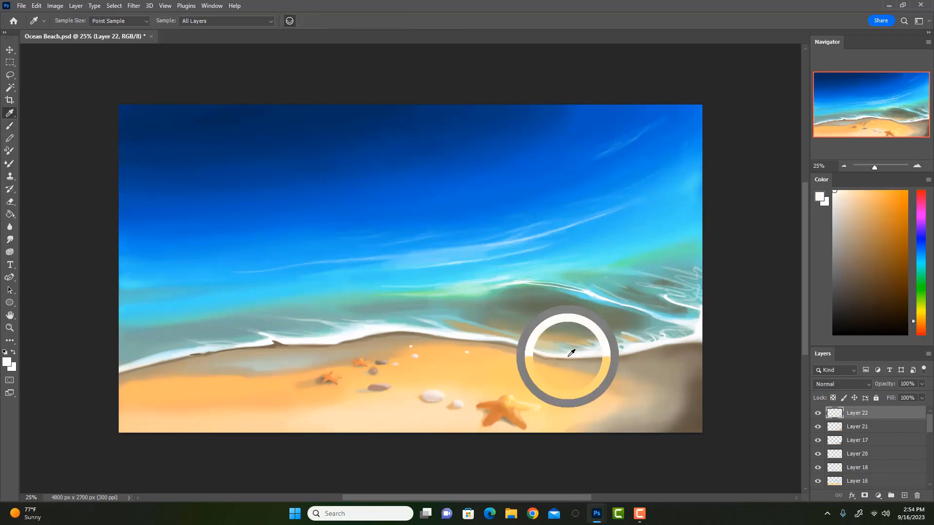
pyautogui.moveTo(575, 364); pyautogui.dragTo(670, 370)
pyautogui.hotkey('ctrl', 'z')
pyautogui.press(']')
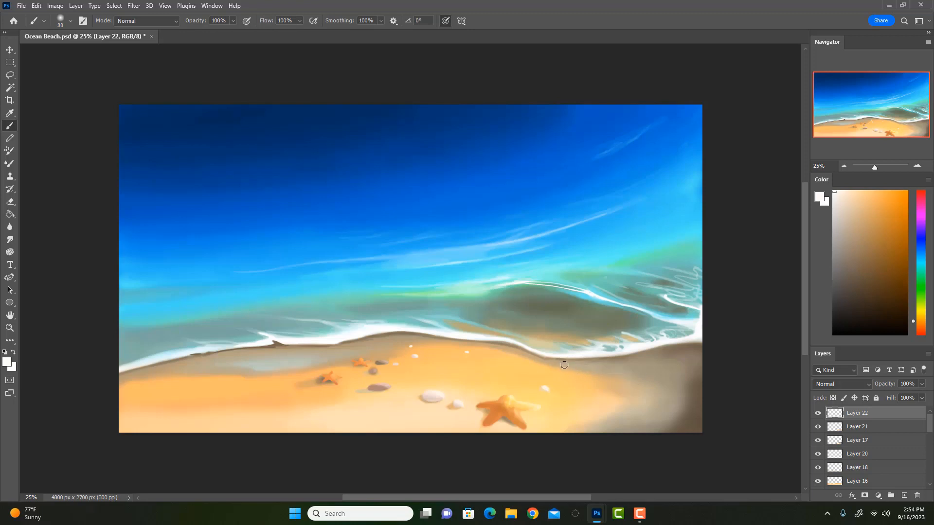
pyautogui.moveTo(556, 360)
pyautogui.mouseDown()
pyautogui.moveTo(637, 371)
pyautogui.moveTo(691, 364)
pyautogui.moveTo(642, 373)
pyautogui.moveTo(657, 381)
pyautogui.moveTo(554, 359)
pyautogui.mouseUp()
pyautogui.hotkey('ctrl', 'z')
pyautogui.press('i')
pyautogui.click(380, 387)
pyautogui.press('b')
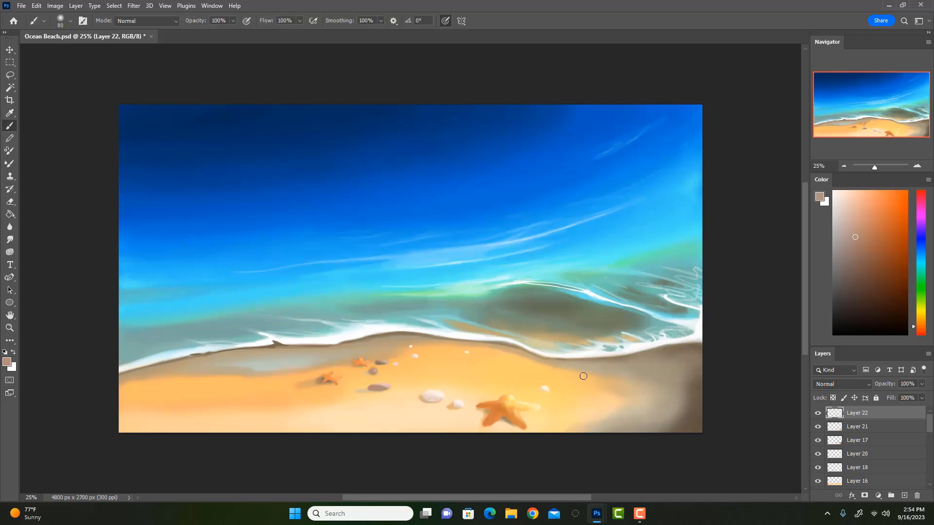
pyautogui.hotkey('ctrl', 'z')
# Step: Paint a sand-brown outcrop over the foam's far right end using a sampled sand color
pyautogui.keyDown('alt'); pyautogui.click(683, 352); pyautogui.keyUp('alt')
pyautogui.moveTo(682, 342); pyautogui.dragTo(676, 332)
pyautogui.moveTo(676, 333)
pyautogui.mouseDown()
pyautogui.moveTo(702, 316)
pyautogui.moveTo(681, 327)
pyautogui.moveTo(703, 343)
pyautogui.moveTo(686, 329)
pyautogui.moveTo(698, 327)
pyautogui.moveTo(681, 322)
pyautogui.moveTo(690, 340)
pyautogui.moveTo(659, 350)
pyautogui.moveTo(682, 334)
pyautogui.mouseUp()
pyautogui.press(']')
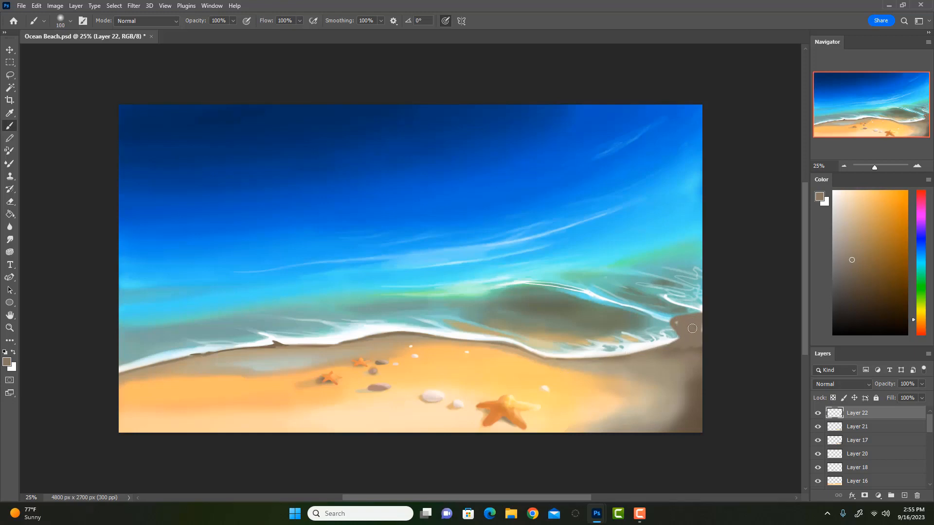
# Step: Shade the sand outcrop's lower part with a darker brown using a 100 px brush at 30% opacity
pyautogui.press('alt')
pyautogui.keyDown('alt'); pyautogui.click(389, 337); pyautogui.keyUp('alt')
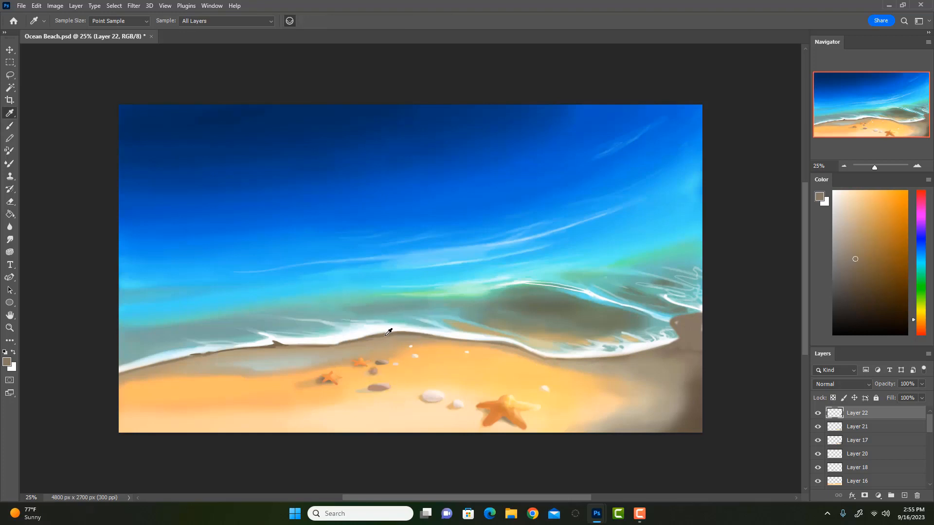
pyautogui.moveTo(851, 293); pyautogui.dragTo(855, 291)
pyautogui.press(']')
pyautogui.moveTo(698, 345)
pyautogui.mouseDown()
pyautogui.moveTo(676, 348)
pyautogui.moveTo(705, 324)
pyautogui.moveTo(674, 346)
pyautogui.mouseUp()
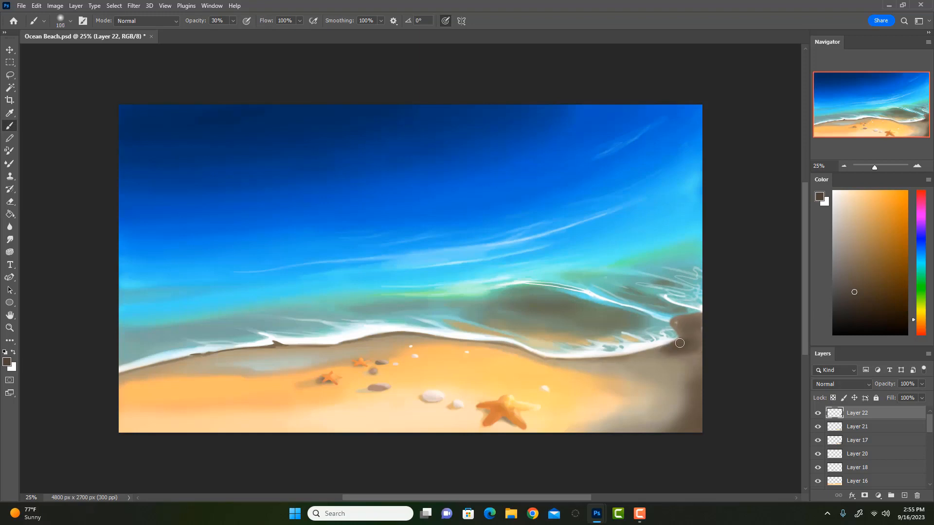
# Step: Paint a white foam edge around the sand outcrop with sampled foam white at 100% opacity, reducing the brush to 70 px
pyautogui.press('[')
pyautogui.keyDown('alt'); pyautogui.click(634, 353); pyautogui.keyUp('alt')
pyautogui.press('0')
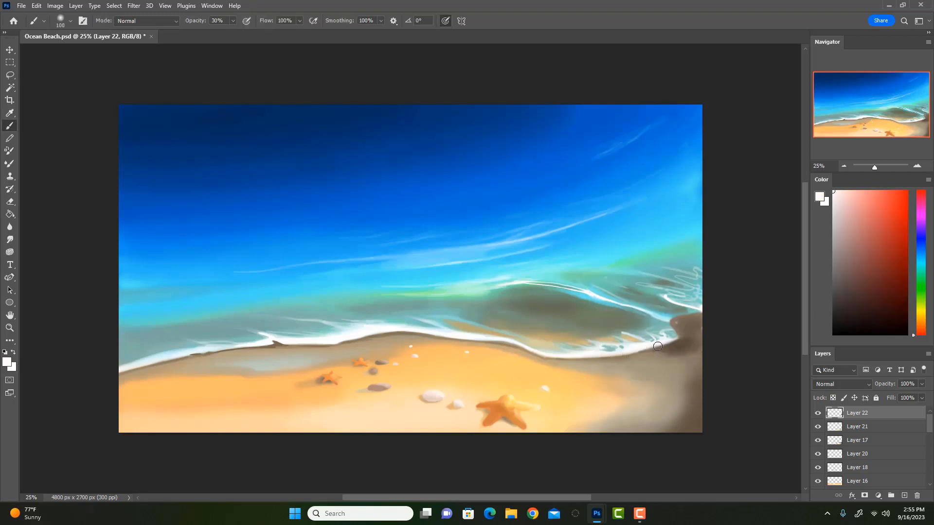
pyautogui.moveTo(714, 310)
pyautogui.mouseDown()
pyautogui.moveTo(646, 349)
pyautogui.moveTo(656, 346)
pyautogui.mouseUp()
pyautogui.press('[')
pyautogui.press('[')
pyautogui.press('[')
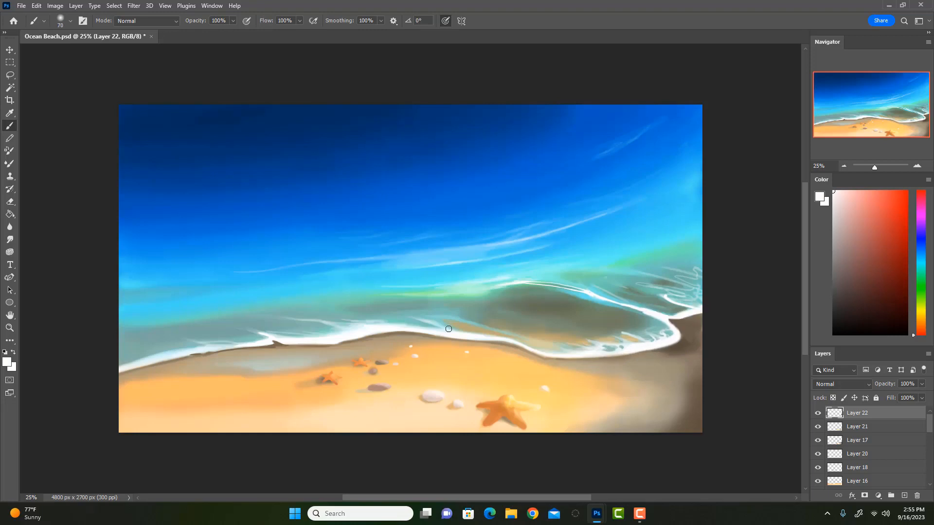
# Step: Compare the painting with Layer 22 hidden and shown, and thicken the white foam edge around the dark sand outcrop up to the canvas border
pyautogui.press('i')
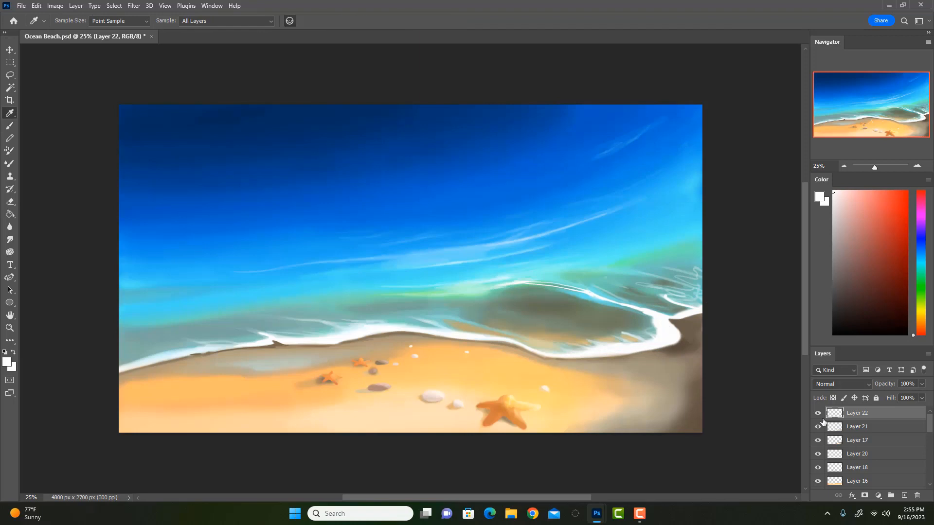
pyautogui.click(819, 414)
pyautogui.click(818, 413)
pyautogui.click(688, 347)
pyautogui.press('b')
pyautogui.moveTo(676, 326)
pyautogui.mouseDown()
pyautogui.moveTo(708, 312)
pyautogui.moveTo(682, 317)
pyautogui.moveTo(704, 313)
pyautogui.moveTo(691, 304)
pyautogui.moveTo(701, 305)
pyautogui.moveTo(689, 332)
pyautogui.moveTo(679, 321)
pyautogui.moveTo(692, 321)
pyautogui.moveTo(696, 308)
pyautogui.moveTo(657, 312)
pyautogui.moveTo(701, 294)
pyautogui.mouseUp()
pyautogui.keyDown('alt'); pyautogui.click(680, 336); pyautogui.keyUp('alt')
pyautogui.hotkey('ctrl', 'z')
pyautogui.keyDown('alt'); pyautogui.click(656, 314); pyautogui.keyUp('alt')
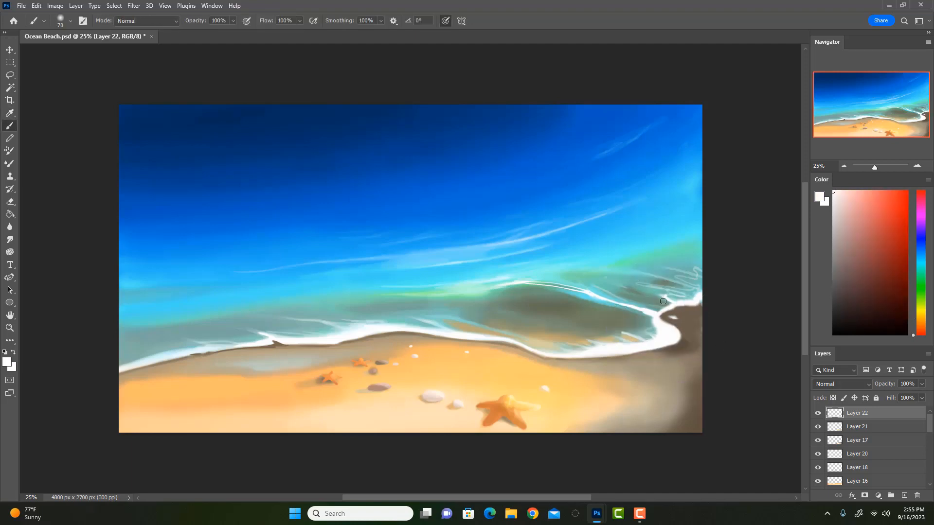
# Step: Scatter small pinkish-white pebbles over the dark wet sand on the right at 100% opacity, using a color sampled from the existing large pebble
pyautogui.keyDown('alt'); pyautogui.click(664, 364); pyautogui.keyUp('alt')
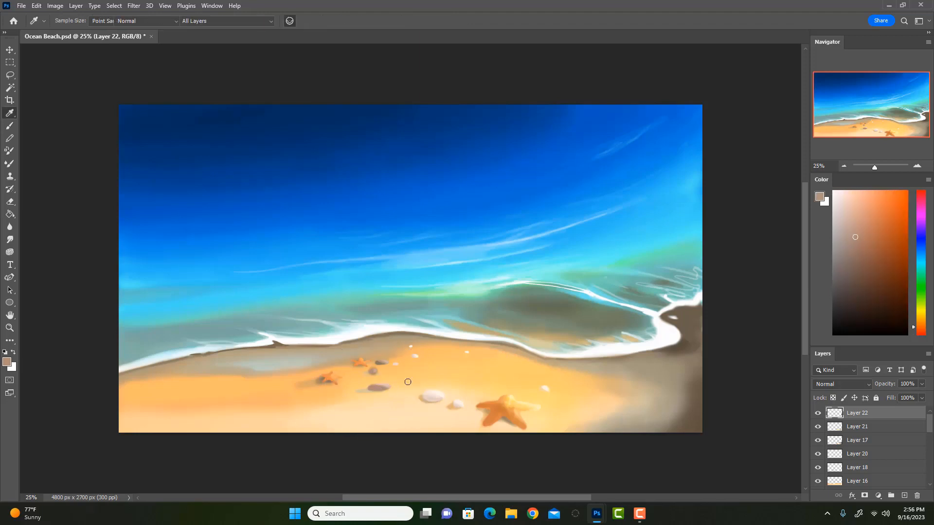
pyautogui.keyDown('alt'); pyautogui.click(432, 396); pyautogui.keyUp('alt')
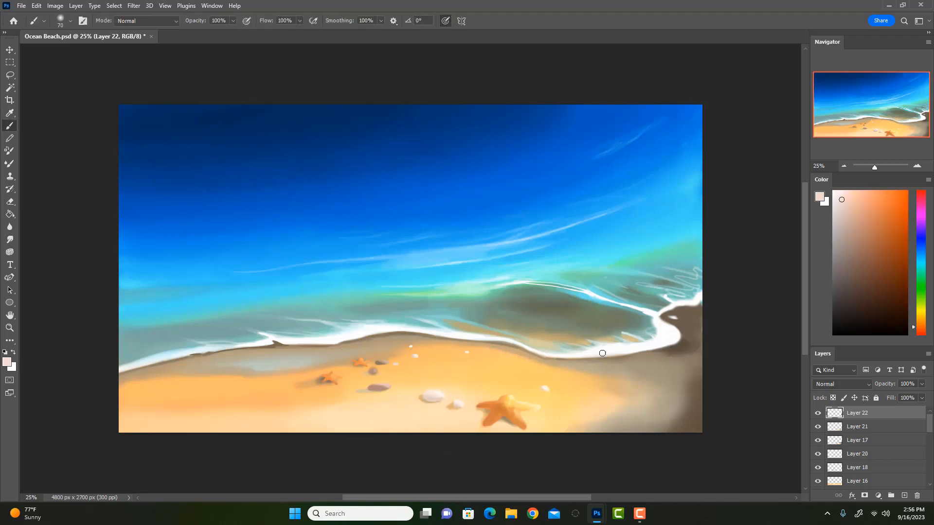
pyautogui.moveTo(673, 319); pyautogui.dragTo(677, 318)
pyautogui.hotkey('ctrl', 'z')
pyautogui.hotkey('ctrl', 'z')
pyautogui.moveTo(638, 359); pyautogui.dragTo(636, 361)
pyautogui.click(598, 366)
pyautogui.click(696, 330)
pyautogui.press('[')
# Step: Touch up the shoreline foam's edges with sampled dark brown and foam white using a 50 px brush
pyautogui.keyDown('alt'); pyautogui.click(671, 321); pyautogui.keyUp('alt')
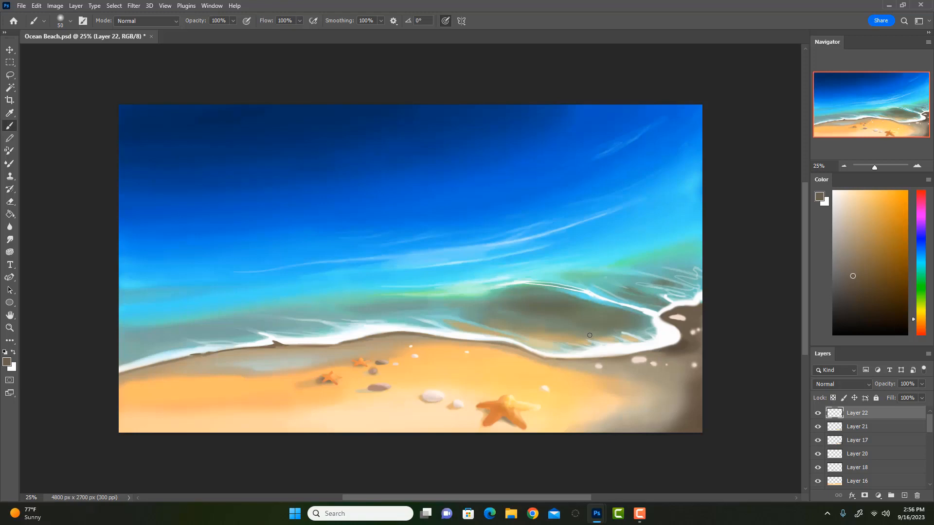
pyautogui.keyDown('alt'); pyautogui.click(680, 301); pyautogui.keyUp('alt')
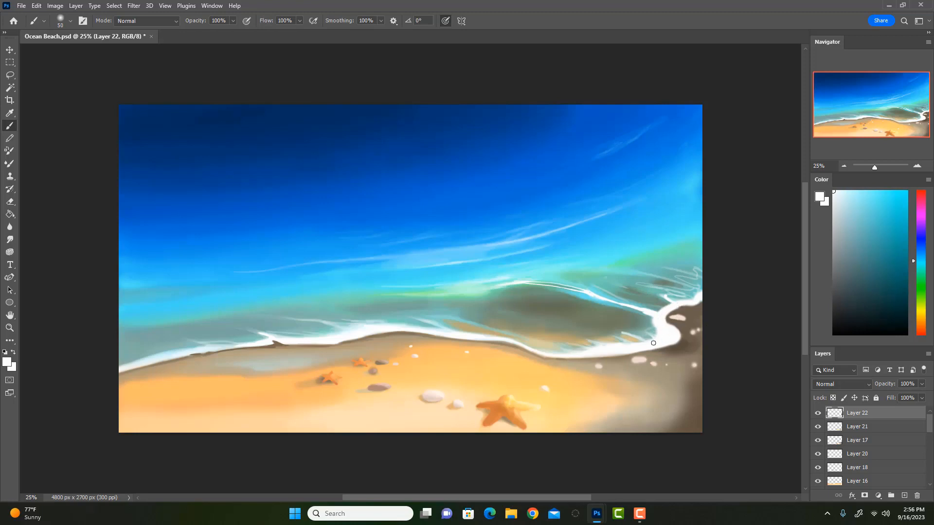
pyautogui.moveTo(551, 356); pyautogui.dragTo(509, 345)
# Step: Paint light turquoise over the green band above the dark shallow water with a 150 px brush at 100% opacity
pyautogui.keyDown('alt'); pyautogui.click(643, 317); pyautogui.keyUp('alt')
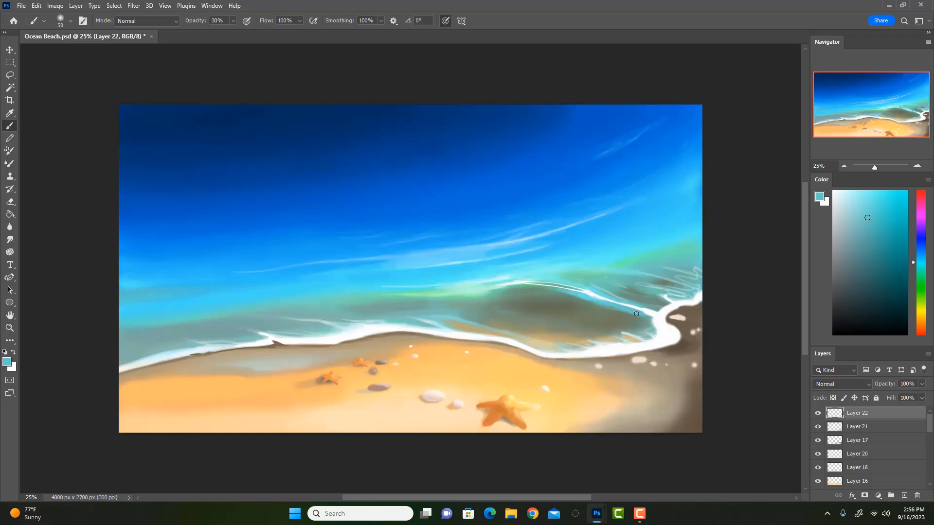
pyautogui.keyDown('alt'); pyautogui.click(674, 243); pyautogui.keyUp('alt')
pyautogui.press(']')
pyautogui.press(']')
pyautogui.press(']')
pyautogui.press(']')
pyautogui.press(']')
pyautogui.keyDown('alt'); pyautogui.click(515, 273); pyautogui.keyUp('alt')
pyautogui.press(']')
pyautogui.press(']')
pyautogui.press('0')
pyautogui.moveTo(500, 278); pyautogui.dragTo(393, 288)
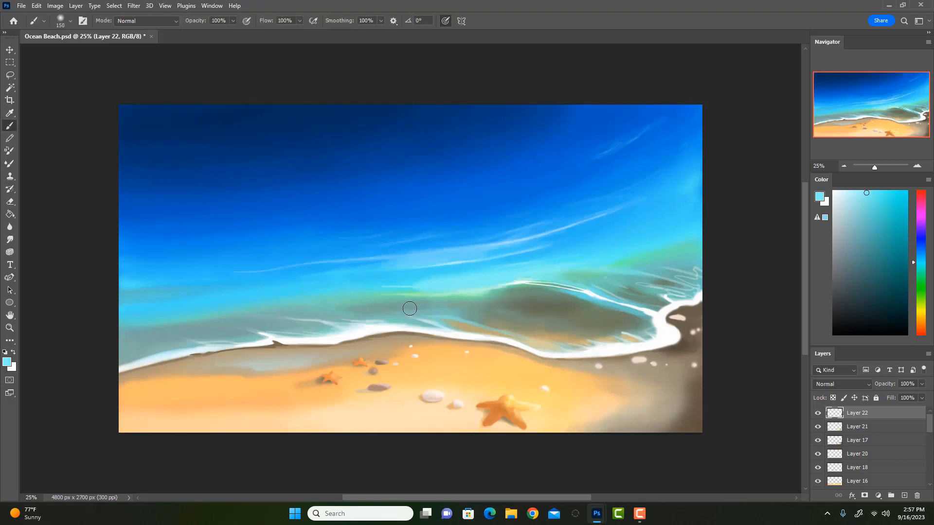
# Step: Try brushing sampled pale green streaks across the dark shallow water with a 125 px brush at 30% opacity, and undo them
pyautogui.press('i')
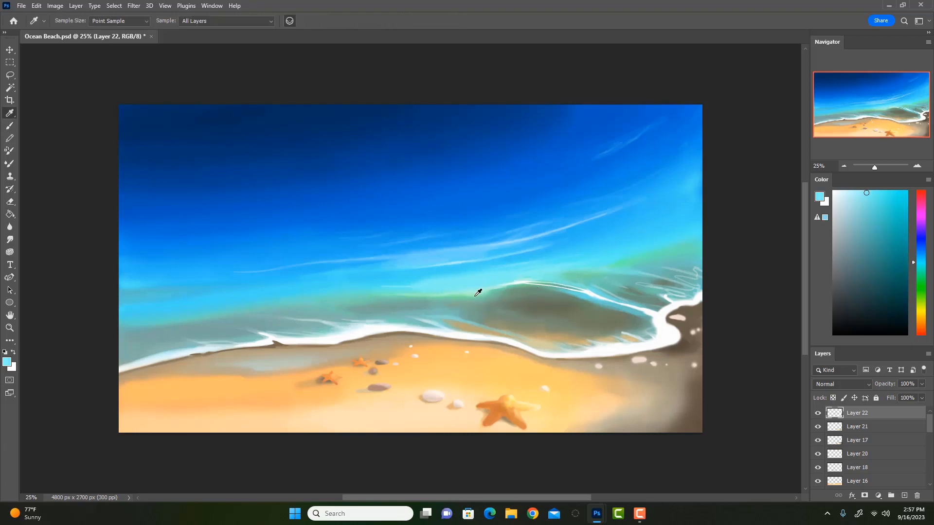
pyautogui.click(477, 293)
pyautogui.press('b')
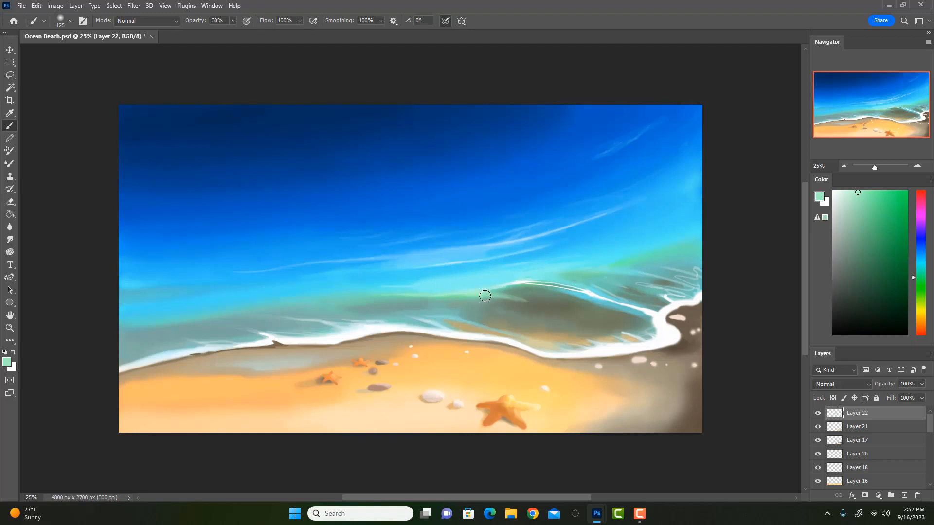
pyautogui.moveTo(511, 292)
pyautogui.mouseDown()
pyautogui.moveTo(605, 319)
pyautogui.moveTo(559, 300)
pyautogui.moveTo(487, 291)
pyautogui.mouseUp()
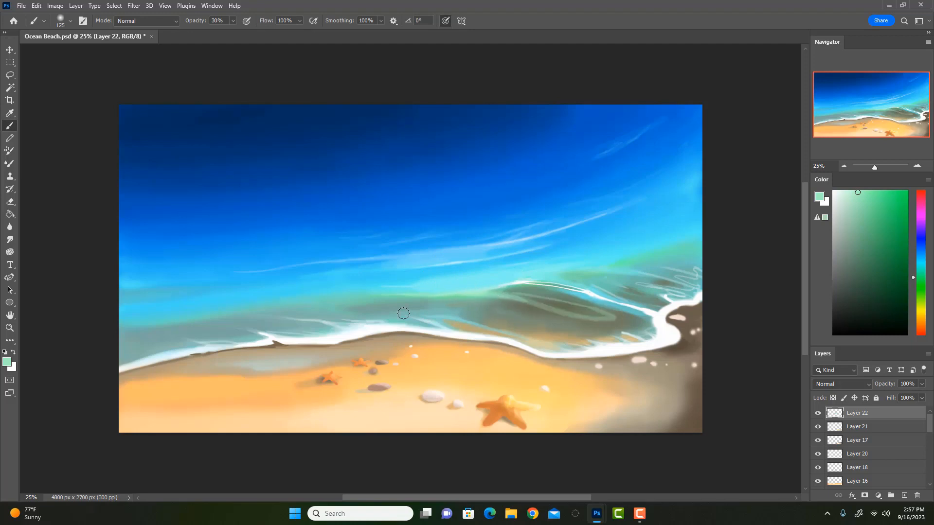
pyautogui.hotkey('ctrl', 'z')
pyautogui.hotkey('ctrl', 'z')
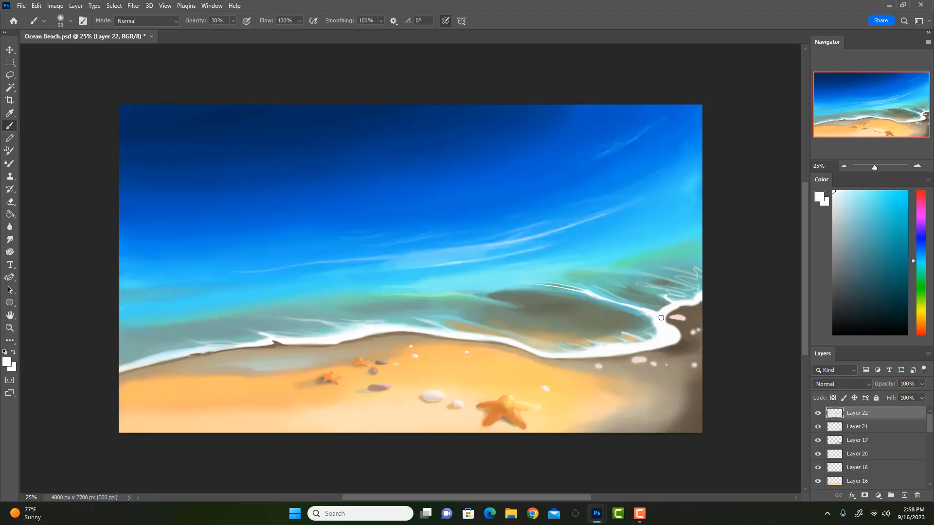
# Step: Paint white foam streaks trailing from the right shoreline foam into the water with a 60 px brush at 100% opacity
pyautogui.press('0')
pyautogui.moveTo(661, 318)
pyautogui.mouseDown()
pyautogui.moveTo(685, 311)
pyautogui.moveTo(641, 280)
pyautogui.mouseUp()
pyautogui.hotkey('ctrl', 'z')
pyautogui.moveTo(670, 300); pyautogui.dragTo(631, 286)
pyautogui.hotkey('ctrl', 'z')
pyautogui.moveTo(686, 303); pyautogui.dragTo(600, 274)
pyautogui.moveTo(699, 296)
pyautogui.mouseDown()
pyautogui.moveTo(641, 259)
pyautogui.moveTo(698, 289)
pyautogui.moveTo(634, 265)
pyautogui.mouseUp()
pyautogui.hotkey('ctrl', 'z')
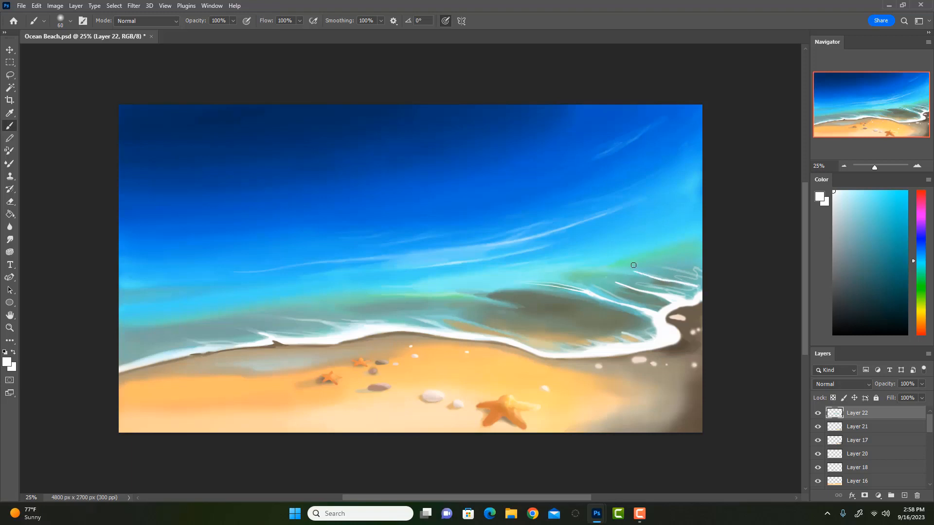
# Step: Cover the water pocket between the right foam streaks with sampled teal and edge its lower side with white foam
pyautogui.keyDown('alt'); pyautogui.click(646, 302); pyautogui.keyUp('alt')
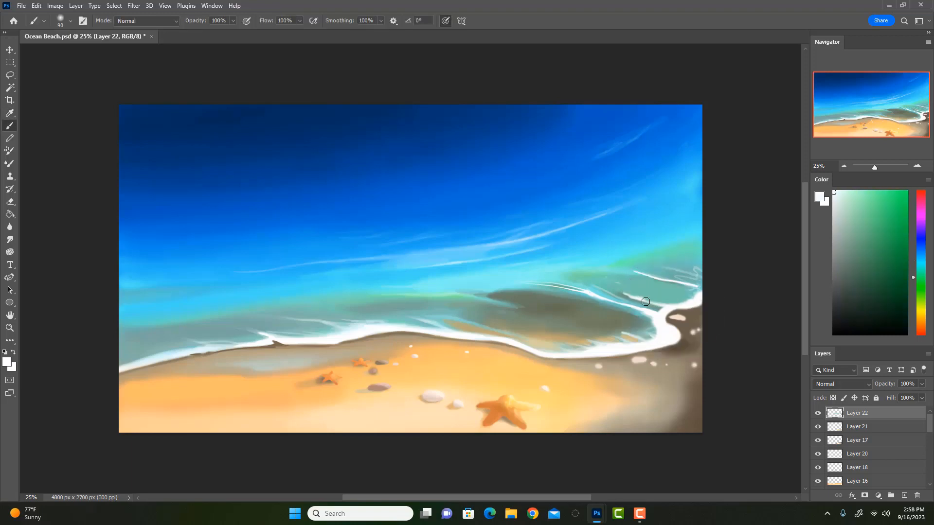
pyautogui.moveTo(632, 298)
pyautogui.mouseDown()
pyautogui.moveTo(688, 306)
pyautogui.moveTo(700, 296)
pyautogui.mouseUp()
pyautogui.keyDown('alt'); pyautogui.click(647, 280); pyautogui.keyUp('alt')
pyautogui.moveTo(618, 292)
pyautogui.mouseDown()
pyautogui.moveTo(684, 301)
pyautogui.moveTo(628, 298)
pyautogui.mouseUp()
pyautogui.keyDown('alt'); pyautogui.click(689, 304); pyautogui.keyUp('alt')
pyautogui.press('[')
pyautogui.hotkey('ctrl', 'z')
# Step: Reshape the junction where the two right foam edges meet, using sampled sand brown and foam white and a brush reduced to 60 px
pyautogui.keyDown('alt'); pyautogui.click(668, 317); pyautogui.keyUp('alt')
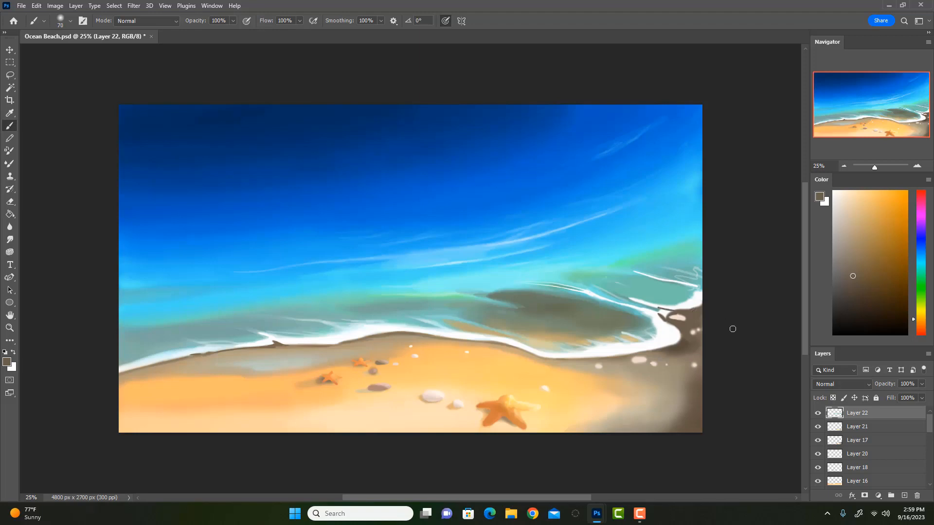
pyautogui.keyDown('alt'); pyautogui.click(668, 314); pyautogui.keyUp('alt')
pyautogui.keyDown('alt'); pyautogui.click(667, 307); pyautogui.keyUp('alt')
pyautogui.press('[')
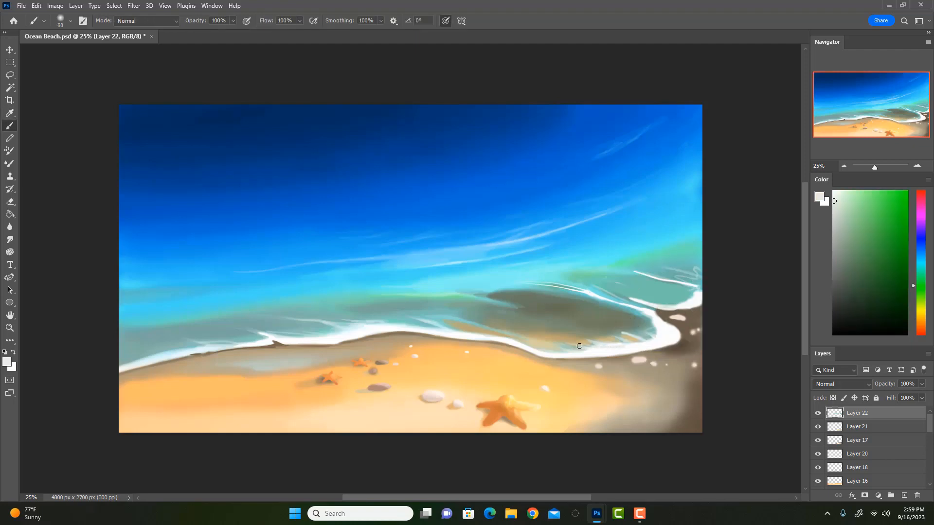
# Step: Paint a long white foam streak across the sandy shallows into the shoreline foam, and notch the foam's lower edge with sampled sand brown
pyautogui.moveTo(533, 330)
pyautogui.mouseDown()
pyautogui.moveTo(485, 308)
pyautogui.moveTo(559, 340)
pyautogui.mouseUp()
pyautogui.press('[')
pyautogui.keyDown('alt'); pyautogui.click(589, 358); pyautogui.keyUp('alt')
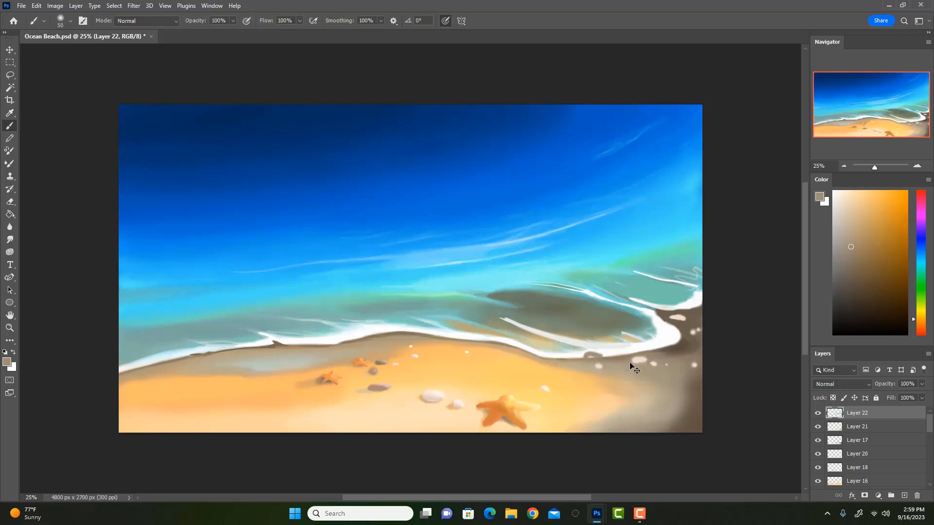
pyautogui.keyDown('alt'); pyautogui.click(601, 357); pyautogui.keyUp('alt')
pyautogui.keyDown('alt'); pyautogui.click(573, 356); pyautogui.keyUp('alt')
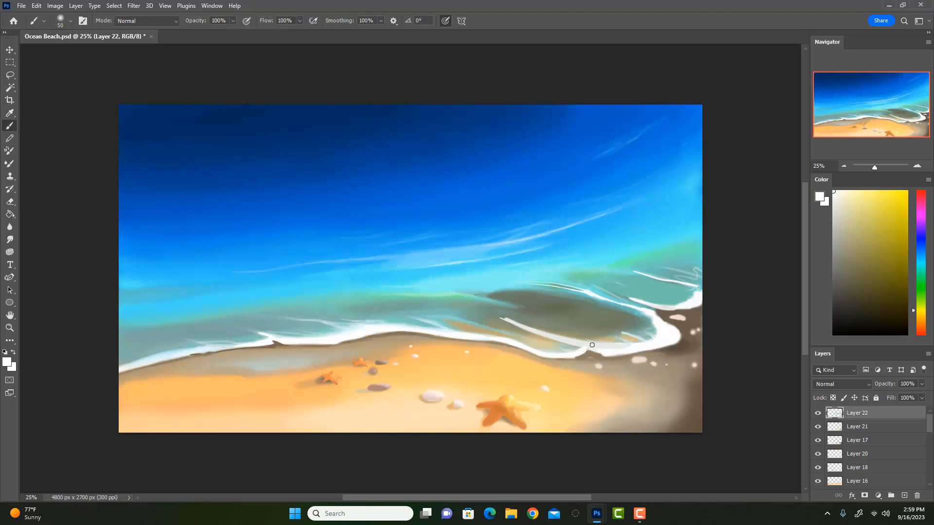
pyautogui.moveTo(529, 329)
pyautogui.mouseDown()
pyautogui.moveTo(616, 354)
pyautogui.moveTo(551, 336)
pyautogui.moveTo(611, 350)
pyautogui.moveTo(585, 351)
pyautogui.moveTo(601, 355)
pyautogui.moveTo(637, 349)
pyautogui.mouseUp()
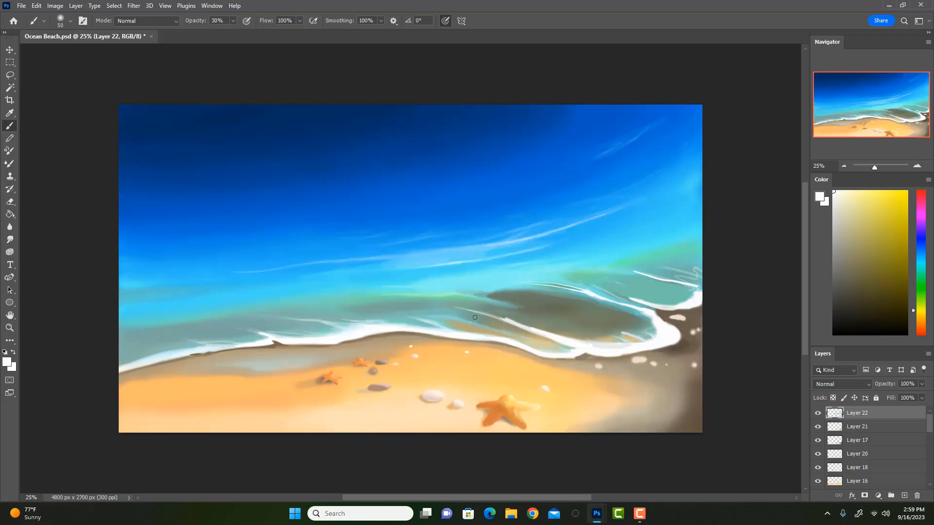
# Step: Darken the teal water pocket on the right with sampled brown at 30% opacity, and blend its edges at 10% opacity
pyautogui.keyDown('alt'); pyautogui.click(697, 321); pyautogui.keyUp('alt')
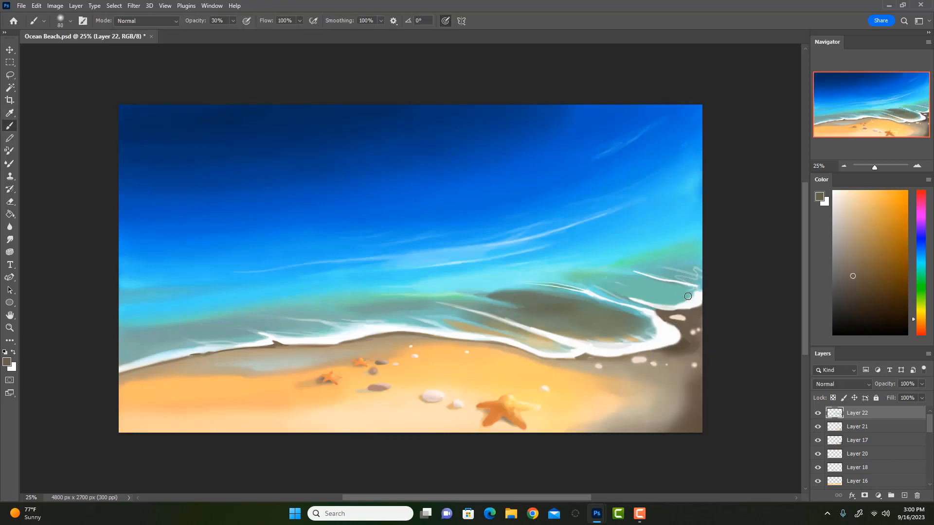
pyautogui.moveTo(660, 301)
pyautogui.mouseDown()
pyautogui.moveTo(691, 294)
pyautogui.moveTo(603, 288)
pyautogui.moveTo(639, 301)
pyautogui.moveTo(642, 291)
pyautogui.mouseUp()
pyautogui.press(']')
pyautogui.press(']')
pyautogui.keyDown('alt'); pyautogui.click(679, 293); pyautogui.keyUp('alt')
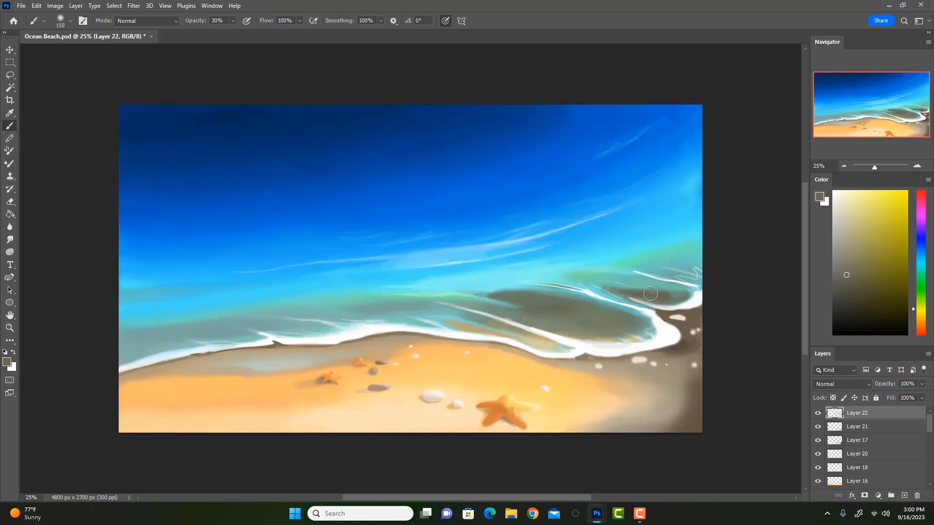
pyautogui.keyDown('alt'); pyautogui.click(635, 292); pyautogui.keyUp('alt')
pyautogui.moveTo(609, 289); pyautogui.dragTo(677, 291)
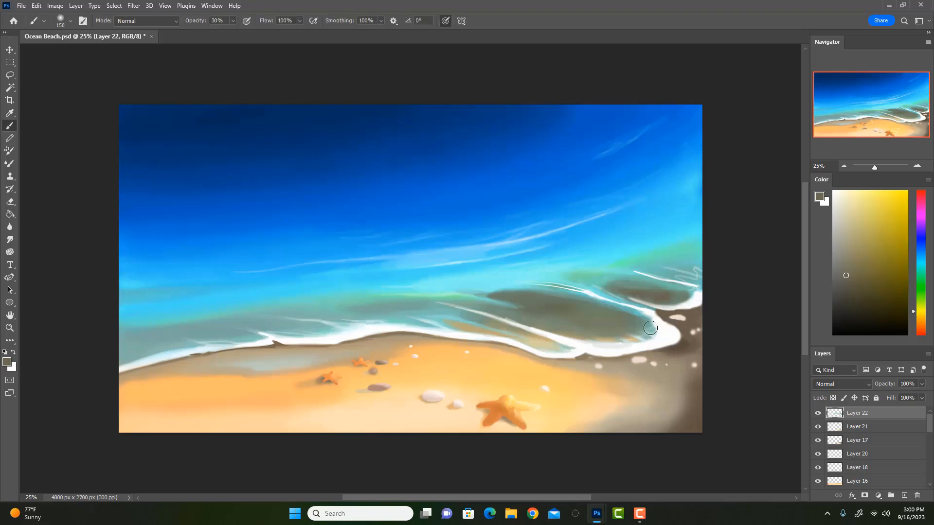
pyautogui.press('1')
pyautogui.moveTo(690, 297)
pyautogui.mouseDown()
pyautogui.moveTo(614, 287)
pyautogui.moveTo(660, 290)
pyautogui.mouseUp()
pyautogui.press('[')
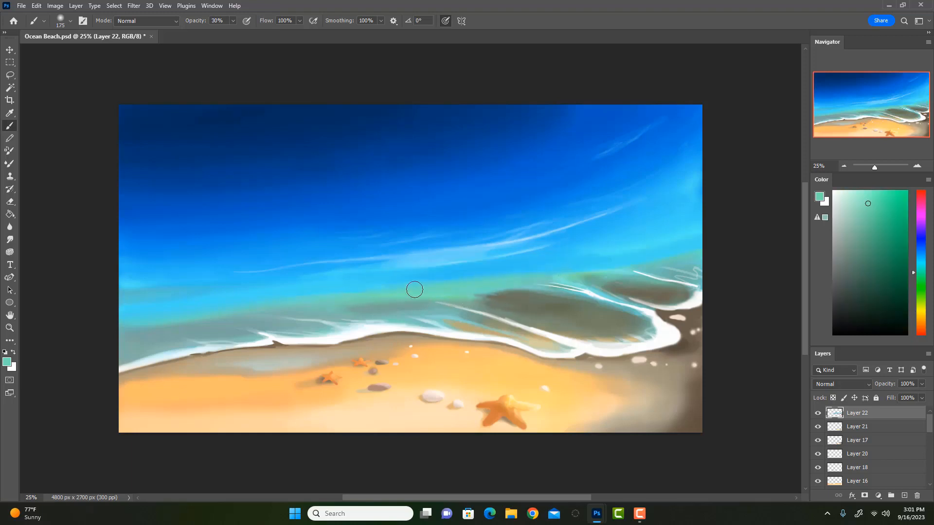
# Step: Extend the dark grey-brown shallow patch leftward over the green band at 30% opacity, reducing the brush to 100 px
pyautogui.keyDown('alt'); pyautogui.click(470, 290); pyautogui.keyUp('alt')
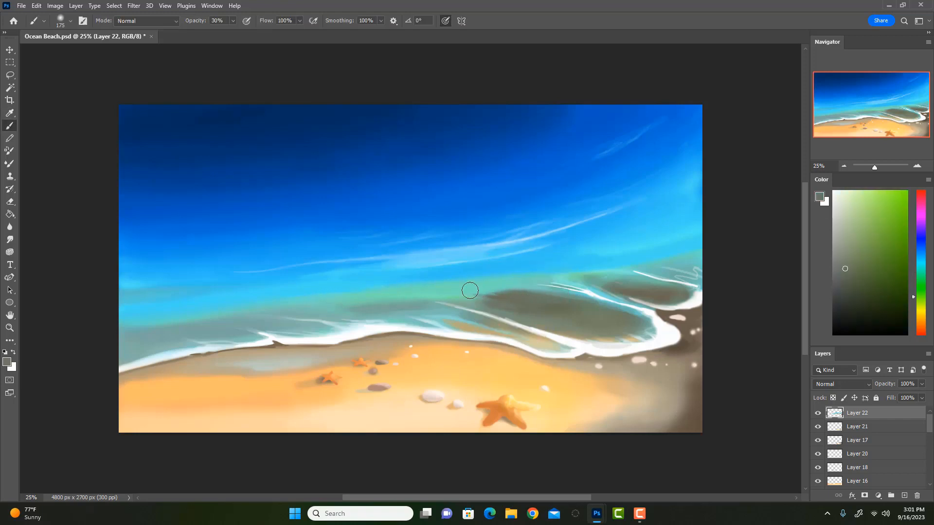
pyautogui.moveTo(470, 290)
pyautogui.mouseDown()
pyautogui.moveTo(545, 299)
pyautogui.moveTo(425, 282)
pyautogui.moveTo(558, 301)
pyautogui.moveTo(424, 288)
pyautogui.moveTo(517, 282)
pyautogui.moveTo(434, 284)
pyautogui.mouseUp()
pyautogui.keyDown('alt'); pyautogui.click(517, 281); pyautogui.keyUp('alt')
pyautogui.keyDown('alt'); pyautogui.click(496, 296); pyautogui.keyUp('alt')
pyautogui.moveTo(487, 293)
pyautogui.mouseDown()
pyautogui.moveTo(434, 283)
pyautogui.moveTo(333, 341)
pyautogui.moveTo(489, 304)
pyautogui.moveTo(410, 291)
pyautogui.moveTo(432, 291)
pyautogui.moveTo(400, 291)
pyautogui.mouseUp()
pyautogui.press('[')
pyautogui.keyDown('alt'); pyautogui.click(441, 293); pyautogui.keyUp('alt')
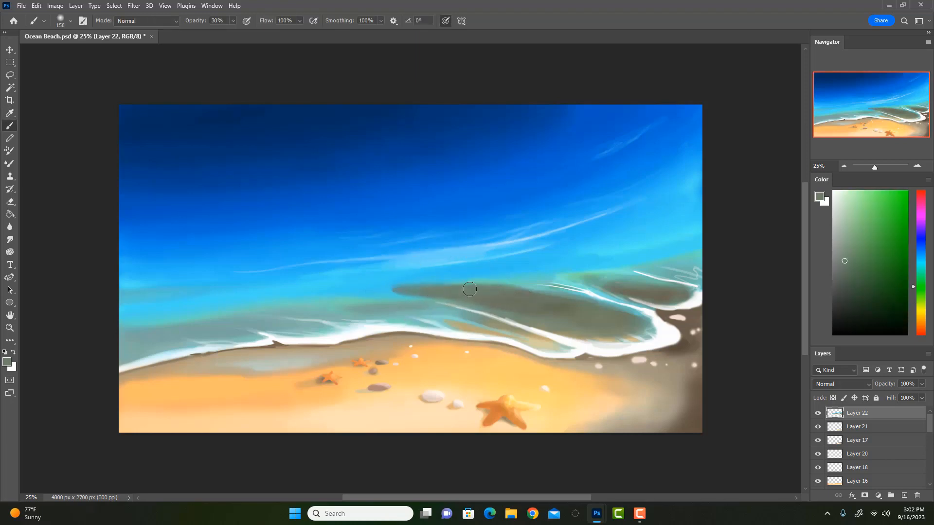
pyautogui.moveTo(387, 288); pyautogui.dragTo(452, 283)
pyautogui.press('[')
pyautogui.press('[')
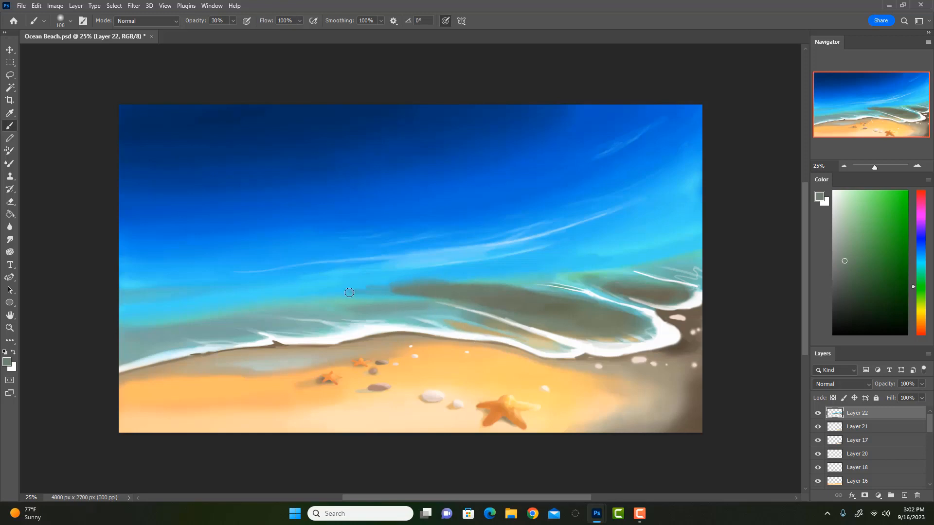
# Step: Blend sampled sky blue over the dark shallow patch and along the inside of the foam with a 200 px brush at 30% opacity
pyautogui.keyDown('alt'); pyautogui.click(442, 270); pyautogui.keyUp('alt')
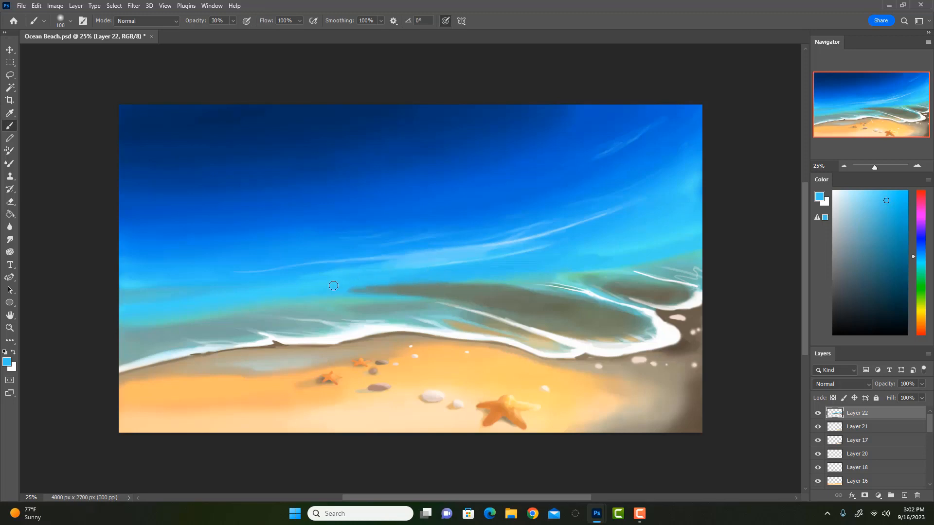
pyautogui.press(']')
pyautogui.press(']')
pyautogui.press(']')
pyautogui.press(']')
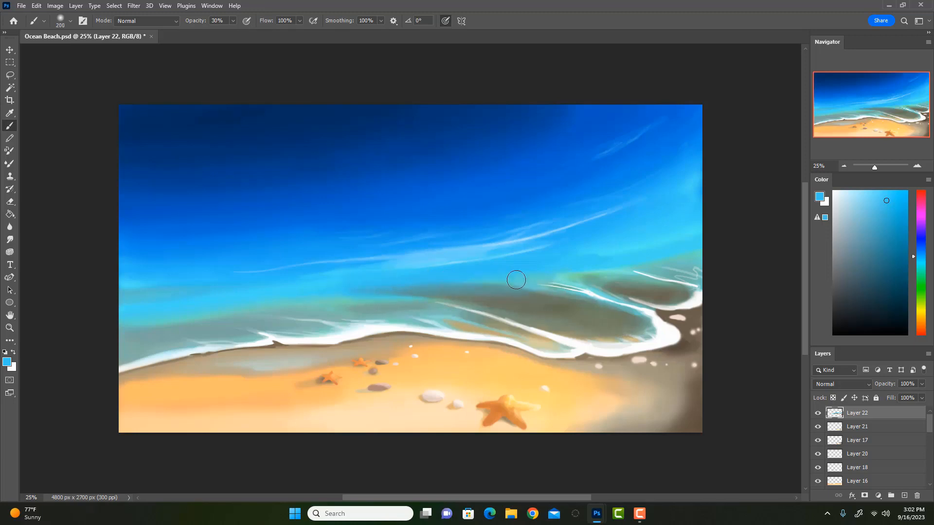
pyautogui.moveTo(457, 292)
pyautogui.mouseDown()
pyautogui.moveTo(562, 298)
pyautogui.moveTo(652, 324)
pyautogui.mouseUp()
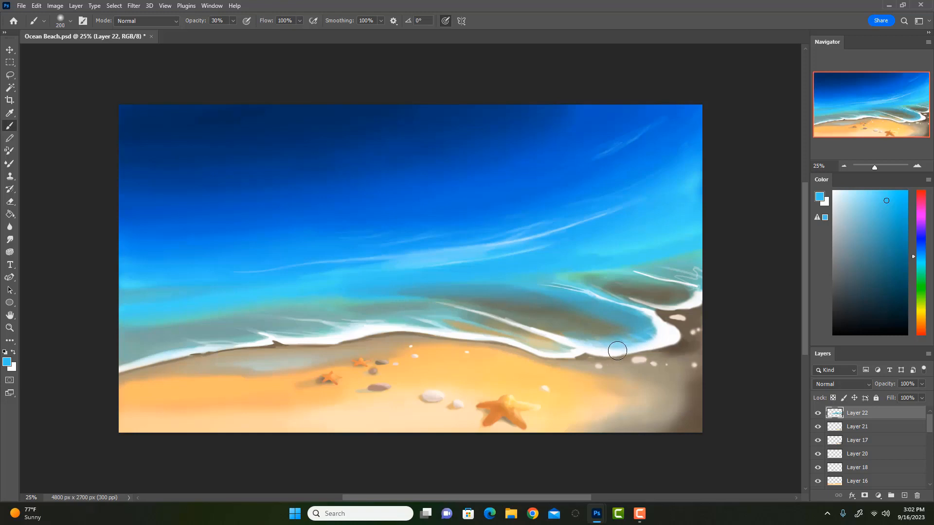
pyautogui.press('[')
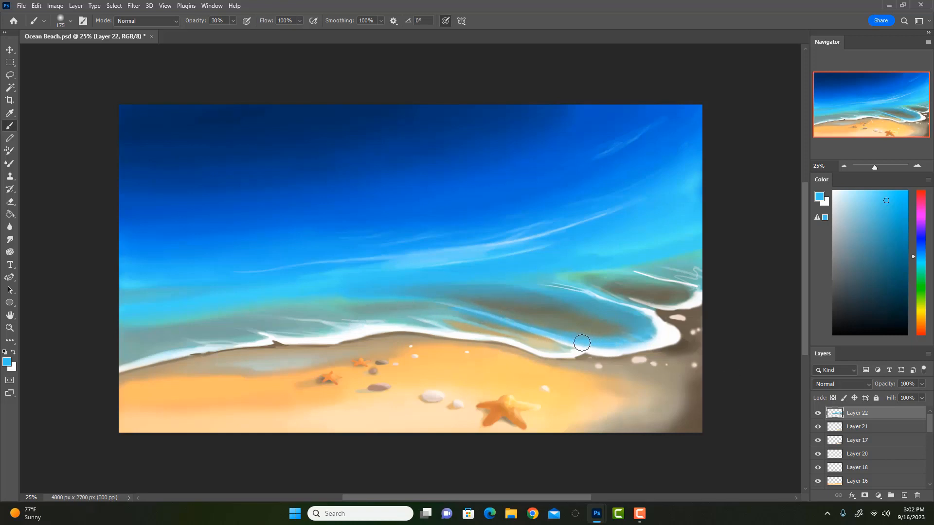
# Step: Paint a lighter blue streak along the long foam line crossing the shallows with a 100 px brush at 30% opacity
pyautogui.press('[')
pyautogui.click(865, 192)
pyautogui.press('[')
pyautogui.press('[')
pyautogui.moveTo(527, 325)
pyautogui.mouseDown()
pyautogui.moveTo(438, 302)
pyautogui.moveTo(362, 296)
pyautogui.moveTo(520, 328)
pyautogui.moveTo(444, 305)
pyautogui.moveTo(385, 296)
pyautogui.mouseUp()
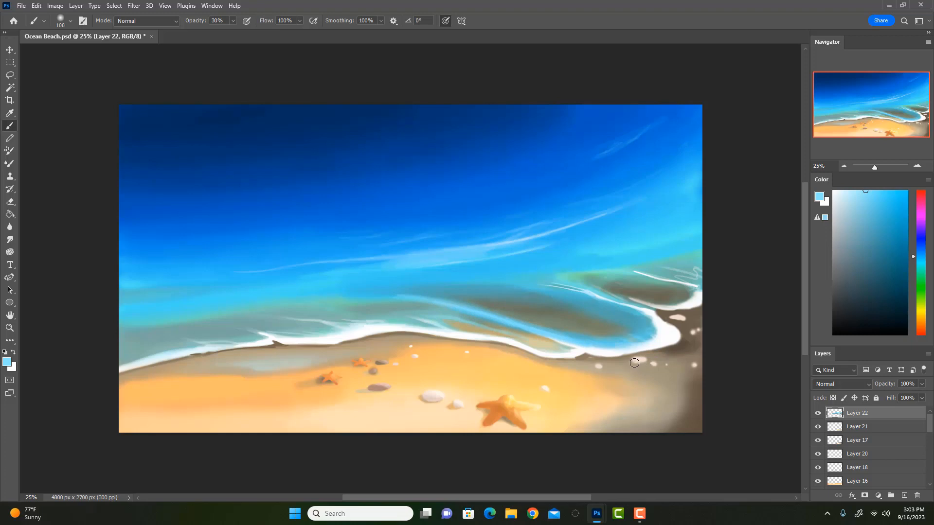
# Step: Soften the start of the upper foam line with light cyan strokes using a 150 px brush at 30% opacity
pyautogui.keyDown('alt'); pyautogui.click(546, 282); pyautogui.keyUp('alt')
pyautogui.moveTo(545, 281)
pyautogui.mouseDown()
pyautogui.moveTo(593, 292)
pyautogui.moveTo(552, 287)
pyautogui.moveTo(576, 293)
pyautogui.mouseUp()
pyautogui.keyDown('alt'); pyautogui.click(599, 293); pyautogui.keyUp('alt')
pyautogui.press(']')
pyautogui.moveTo(859, 208); pyautogui.dragTo(865, 191)
pyautogui.press(']')
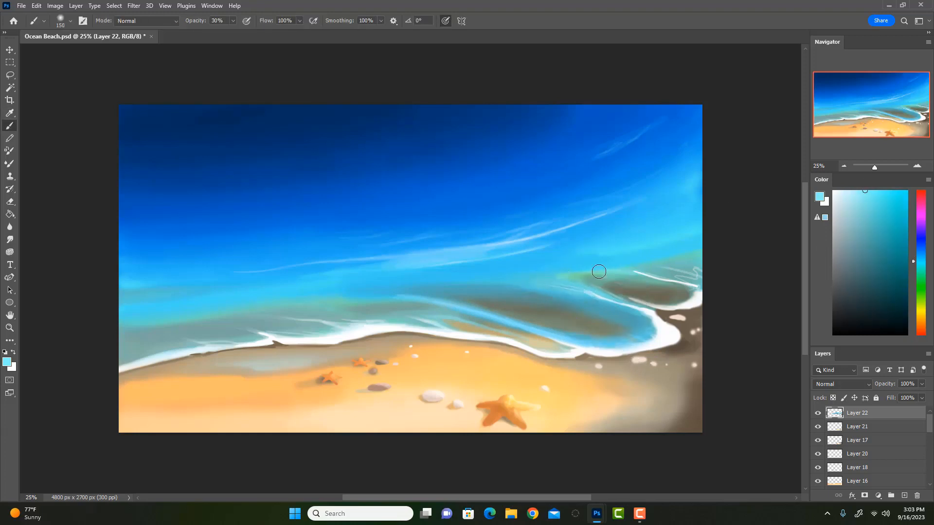
pyautogui.moveTo(526, 280); pyautogui.dragTo(603, 293)
# Step: Compare the painting with Layer 22 hidden and shown
pyautogui.click(819, 413)
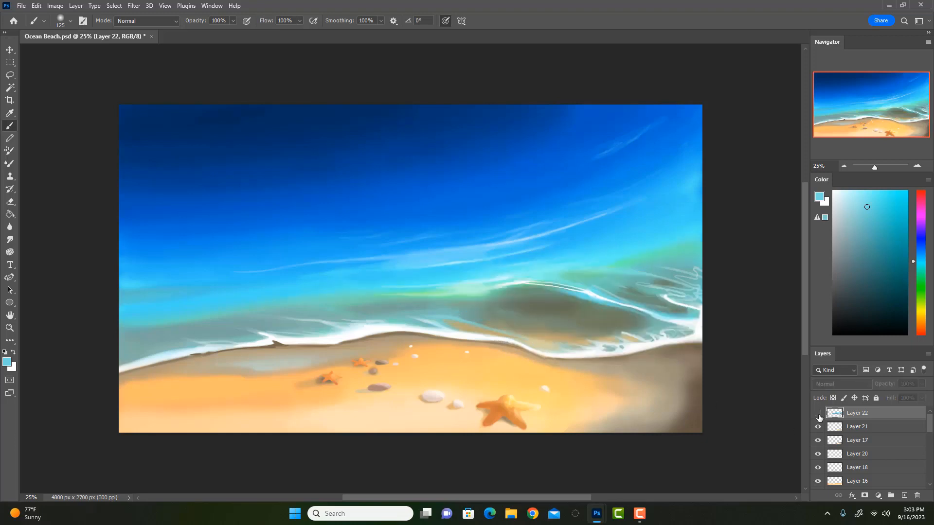
pyautogui.click(818, 415)
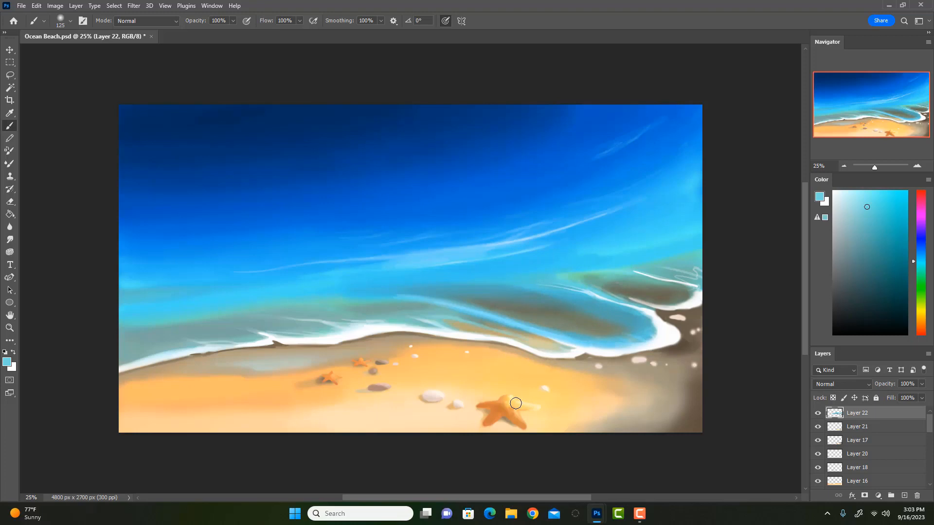
pyautogui.click(818, 415)
pyautogui.click(818, 415)
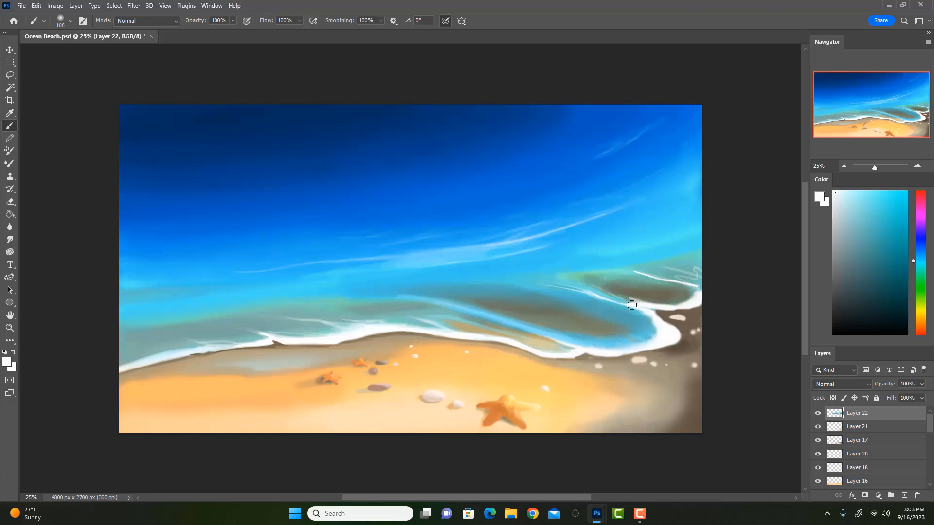
# Step: Cover the small dark shallow patch near the painting's right edge with sampled cyan using a 150 px brush, and blend it at 30% opacity
pyautogui.moveTo(632, 305)
pyautogui.mouseDown()
pyautogui.moveTo(686, 293)
pyautogui.moveTo(638, 303)
pyautogui.moveTo(566, 285)
pyautogui.mouseUp()
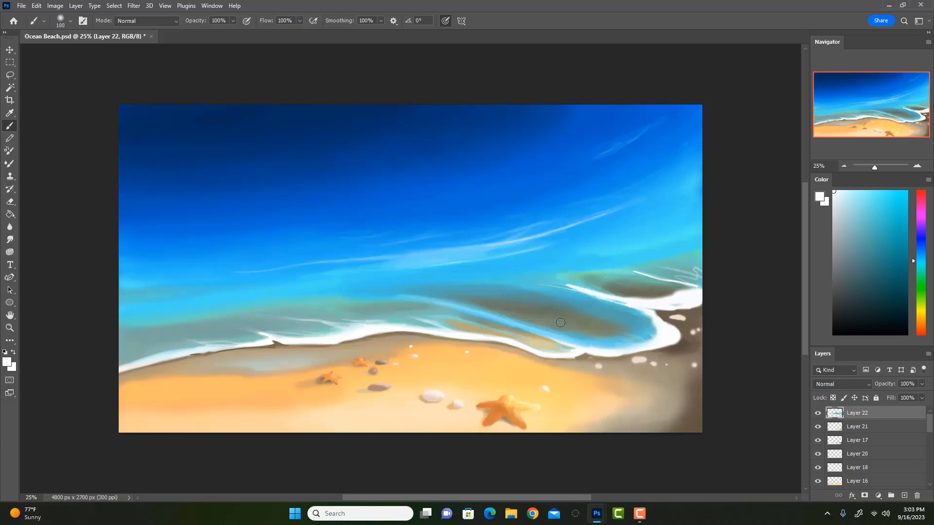
pyautogui.hotkey('ctrl', 'z')
pyautogui.keyDown('alt'); pyautogui.click(552, 273); pyautogui.keyUp('alt')
pyautogui.press(']')
pyautogui.press(']')
pyautogui.moveTo(555, 277)
pyautogui.mouseDown()
pyautogui.moveTo(648, 297)
pyautogui.moveTo(597, 274)
pyautogui.moveTo(672, 293)
pyautogui.moveTo(653, 268)
pyautogui.moveTo(709, 272)
pyautogui.moveTo(623, 286)
pyautogui.mouseUp()
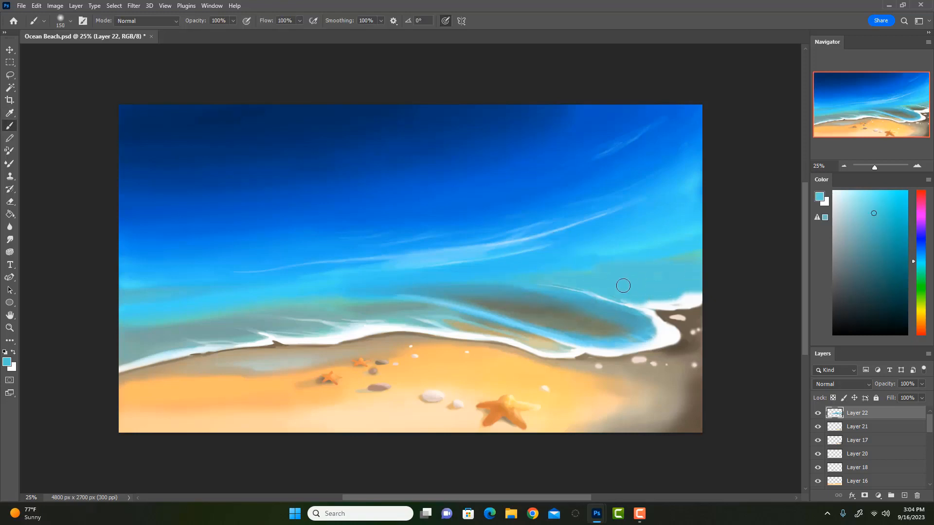
pyautogui.press(']')
pyautogui.press('3')
pyautogui.keyDown('alt'); pyautogui.click(560, 262); pyautogui.keyUp('alt')
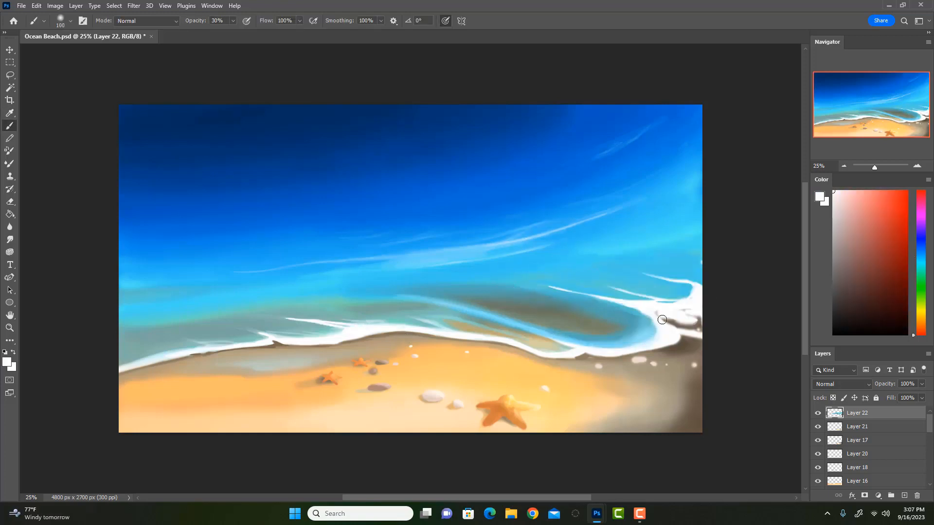
# Step: Refine the lower edge of the right shoreline foam at 100% opacity and flip the canvas horizontally
pyautogui.press('0')
pyautogui.moveTo(656, 341)
pyautogui.mouseDown()
pyautogui.moveTo(663, 330)
pyautogui.moveTo(608, 356)
pyautogui.mouseUp()
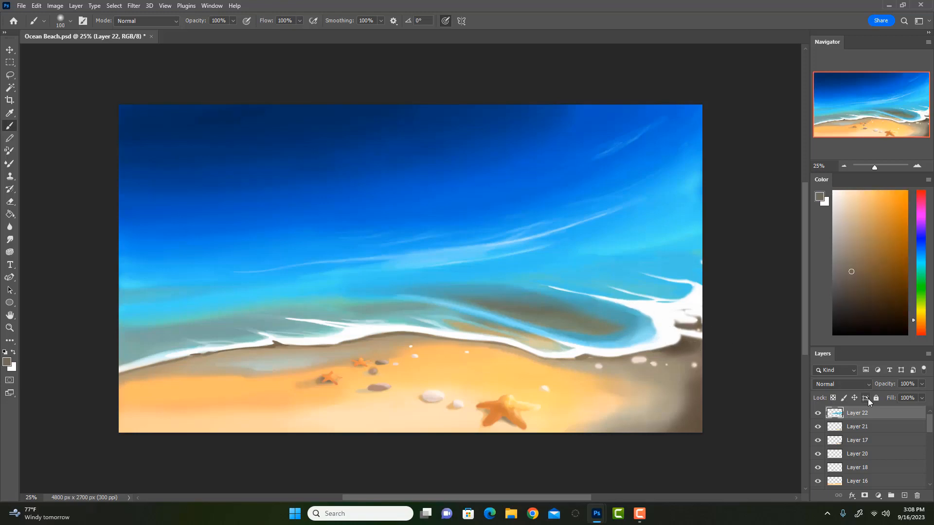
pyautogui.hotkey('ctrl', 'shift', 'h')
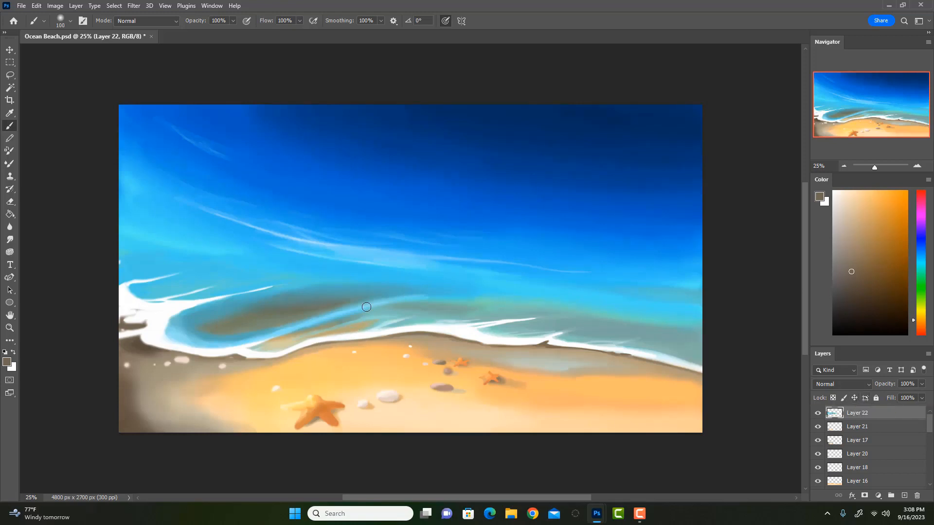
# Step: Shade the shallows between and just above the left foam streaks with sampled olive grey using a 125 px brush at 30% opacity
pyautogui.keyDown('alt'); pyautogui.click(282, 314); pyautogui.keyUp('alt')
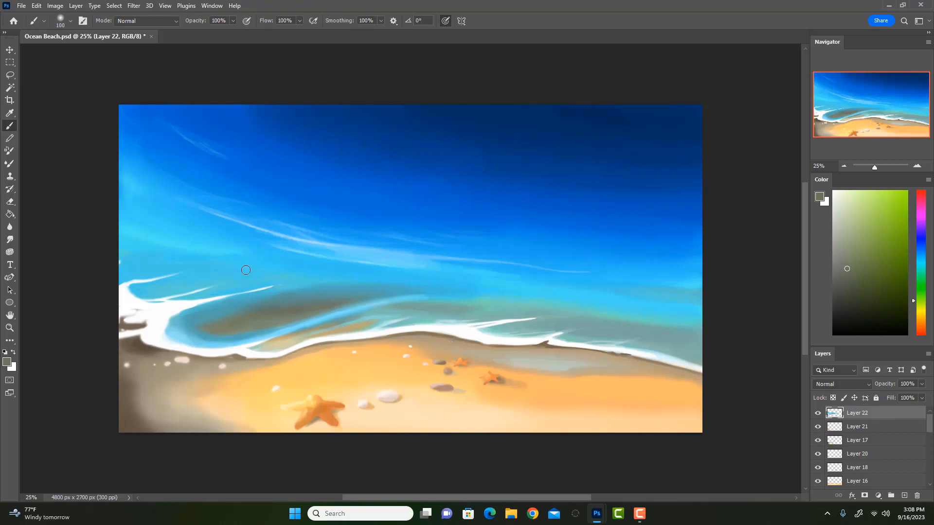
pyautogui.press('3')
pyautogui.press(']')
pyautogui.moveTo(204, 293); pyautogui.dragTo(246, 285)
pyautogui.moveTo(144, 294); pyautogui.dragTo(195, 284)
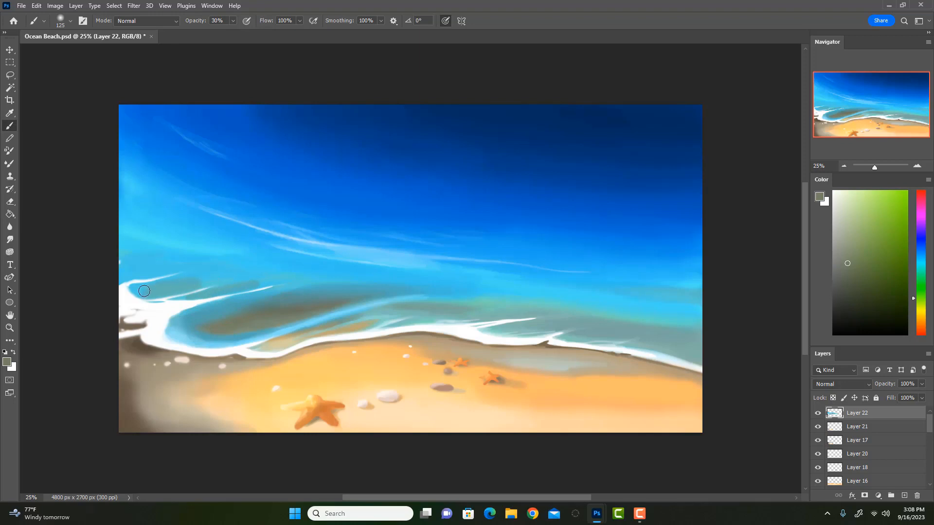
pyautogui.moveTo(132, 289)
pyautogui.mouseDown()
pyautogui.moveTo(230, 289)
pyautogui.moveTo(263, 312)
pyautogui.moveTo(265, 330)
pyautogui.moveTo(224, 303)
pyautogui.moveTo(147, 291)
pyautogui.moveTo(194, 289)
pyautogui.mouseUp()
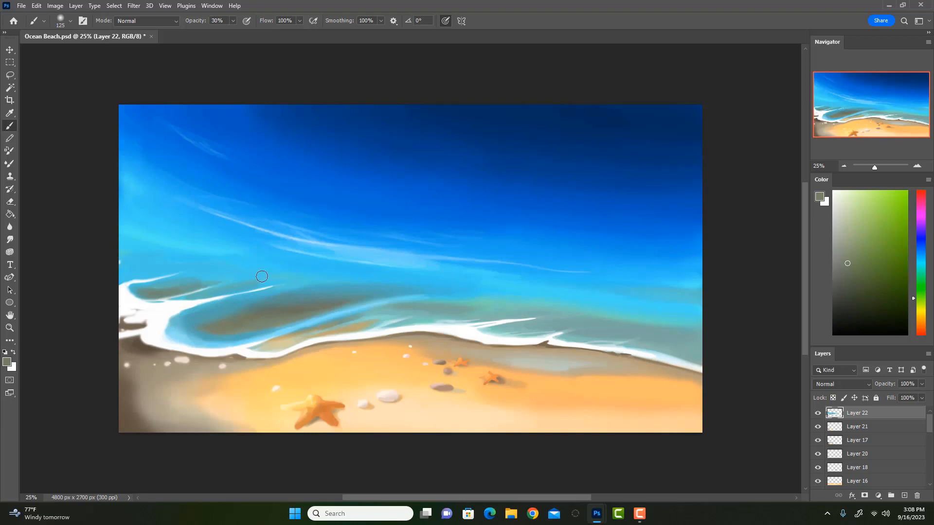
pyautogui.keyDown('alt'); pyautogui.click(209, 271); pyautogui.keyUp('alt')
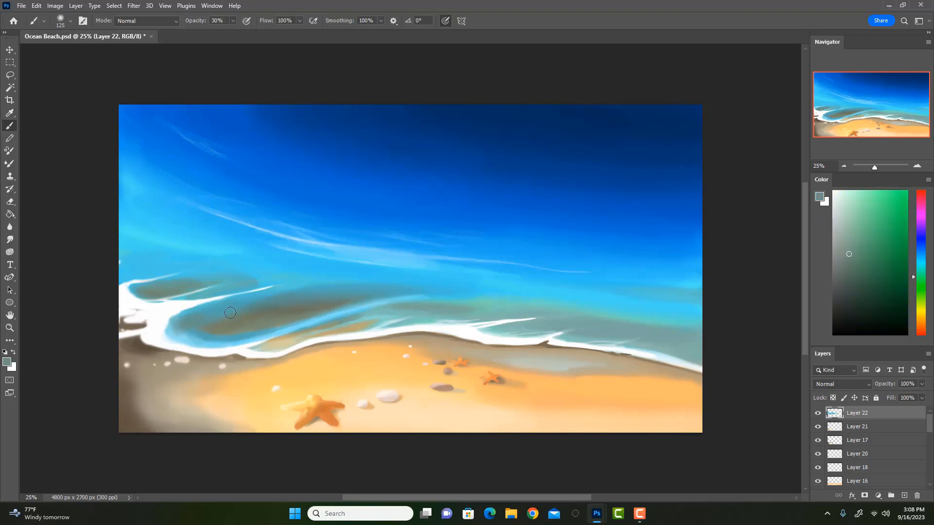
pyautogui.moveTo(180, 329); pyautogui.dragTo(181, 334)
# Step: Paint a white foam streak over the light blue line crossing the shallows with an 80 px brush at 30% opacity
pyautogui.keyDown('alt'); pyautogui.click(252, 349); pyautogui.keyUp('alt')
pyautogui.press('[')
pyautogui.press('[')
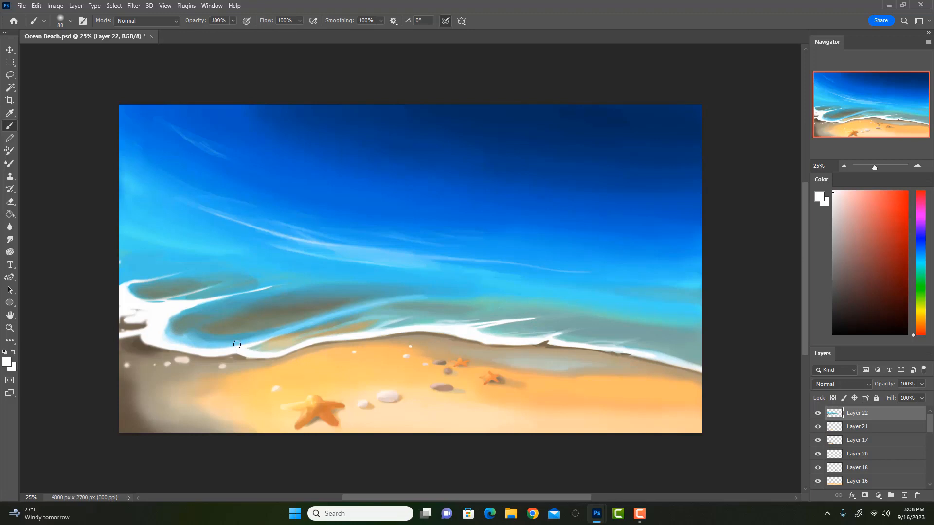
pyautogui.moveTo(237, 344); pyautogui.dragTo(316, 322)
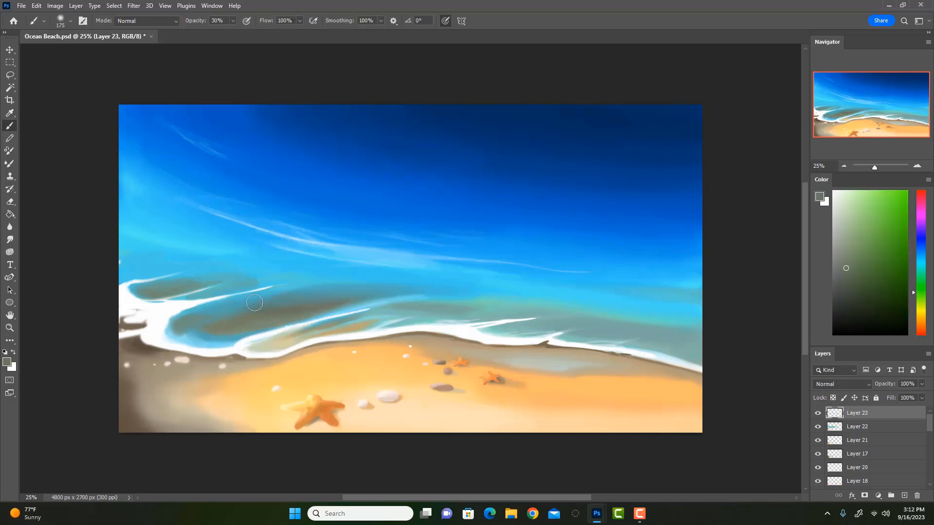
# Step: Paint grey-green streaks across the water above the left foam on Layer 23 and erase lighter bands through them with a 150 px eraser
pyautogui.moveTo(128, 269)
pyautogui.mouseDown()
pyautogui.moveTo(205, 263)
pyautogui.moveTo(138, 272)
pyautogui.moveTo(227, 273)
pyautogui.mouseUp()
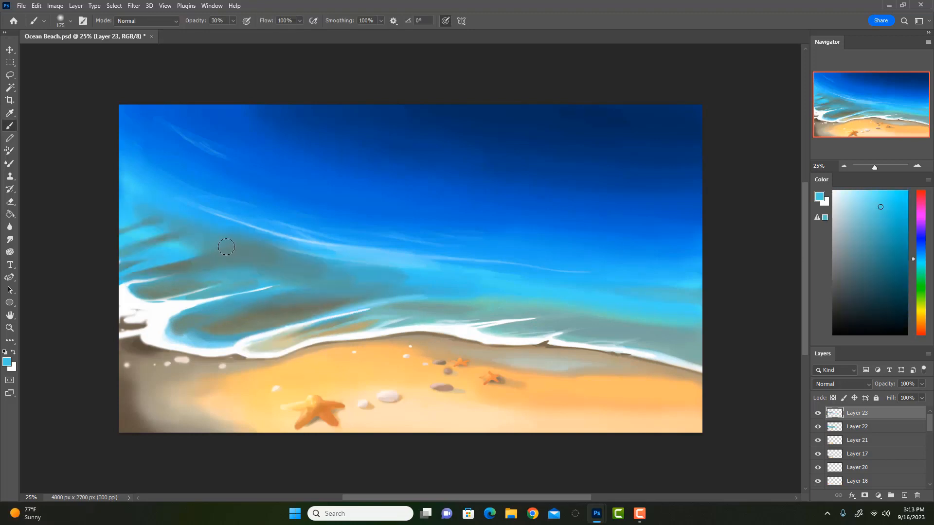
pyautogui.press('e')
pyautogui.moveTo(183, 255); pyautogui.dragTo(257, 247)
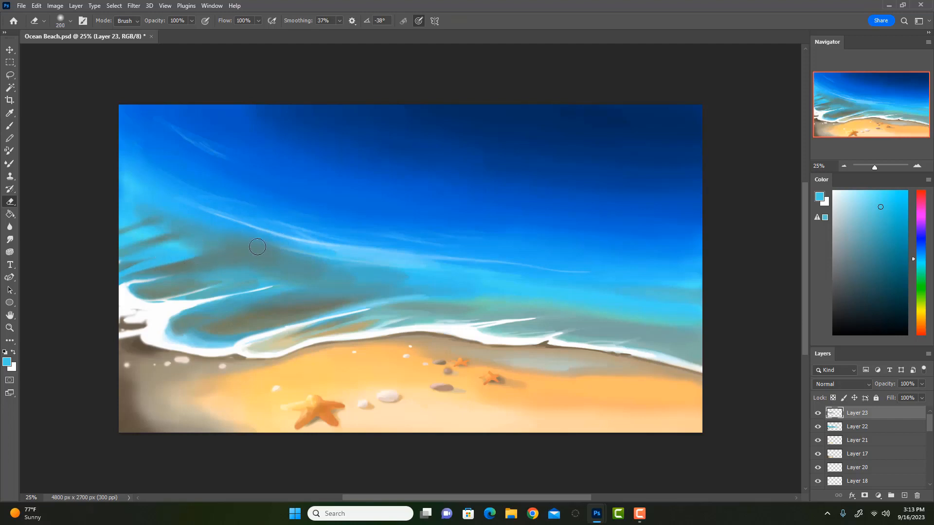
pyautogui.press('[')
pyautogui.press('3')
pyautogui.press('[')
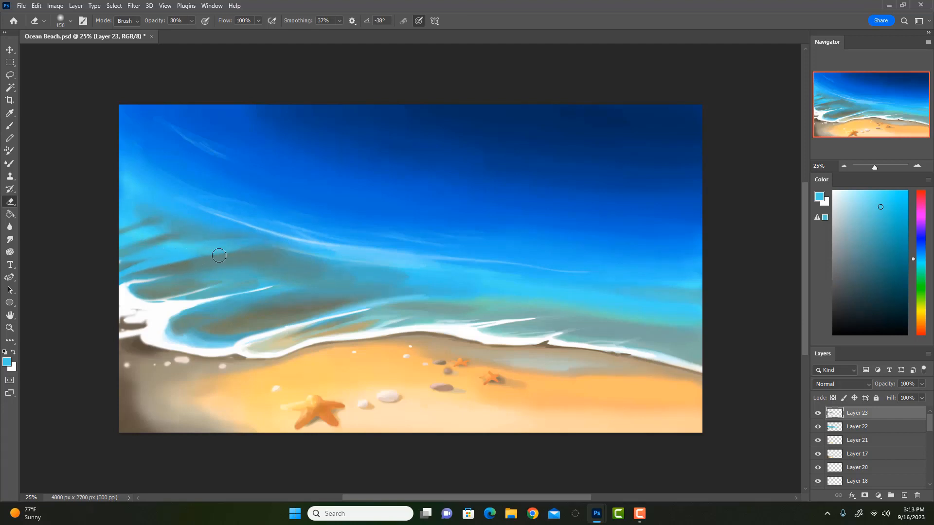
pyautogui.press('0')
pyautogui.moveTo(206, 233); pyautogui.dragTo(121, 246)
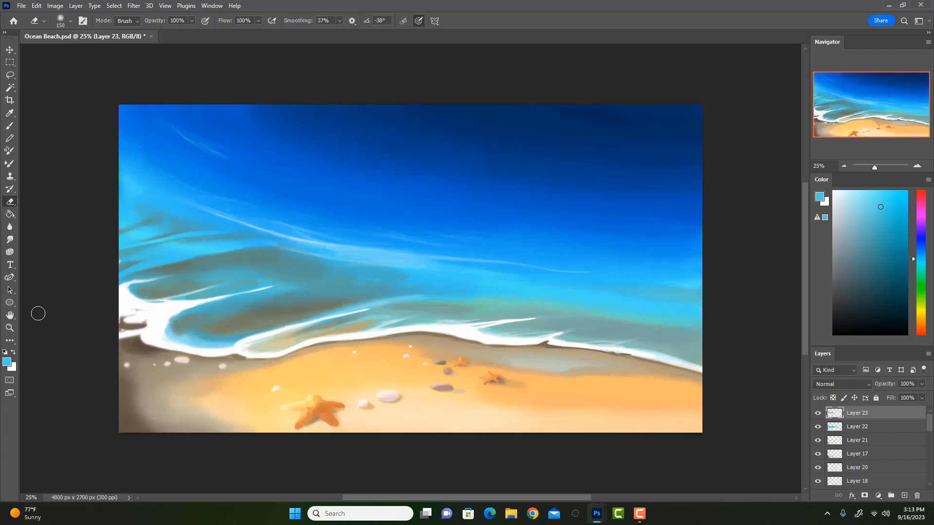
# Step: Soften the grey-green streaks with the eraser at 30% opacity and glaze sampled teal over them with a 175 px brush
pyautogui.press('3')
pyautogui.moveTo(207, 255); pyautogui.dragTo(277, 258)
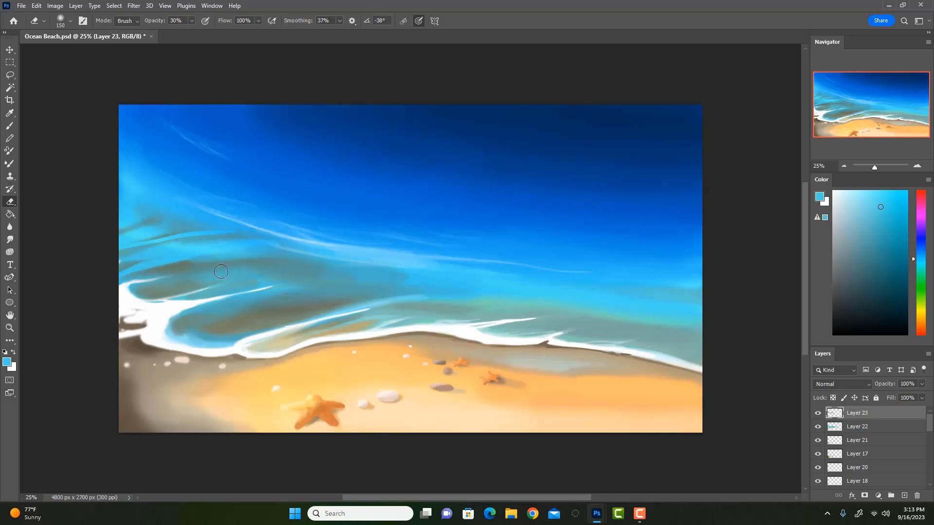
pyautogui.moveTo(221, 272); pyautogui.dragTo(190, 267)
pyautogui.press('b')
pyautogui.keyDown('alt'); pyautogui.click(266, 261); pyautogui.keyUp('alt')
pyautogui.moveTo(252, 256)
pyautogui.mouseDown()
pyautogui.moveTo(167, 266)
pyautogui.moveTo(183, 263)
pyautogui.mouseUp()
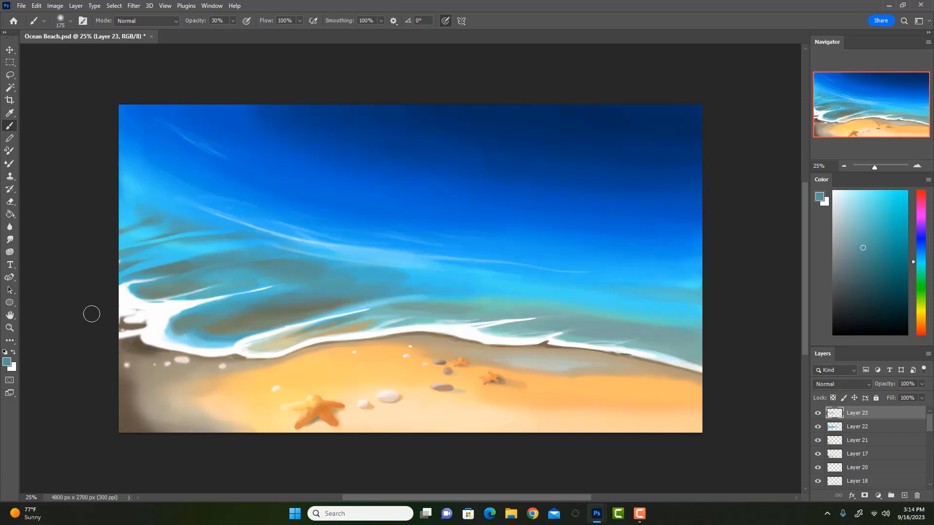
# Step: Fill the water along the painting's left edge with sampled teal blue at 100% opacity, and blend its border with sampled sky blue at 30%
pyautogui.keyDown('alt'); pyautogui.click(209, 223); pyautogui.keyUp('alt')
pyautogui.press('0')
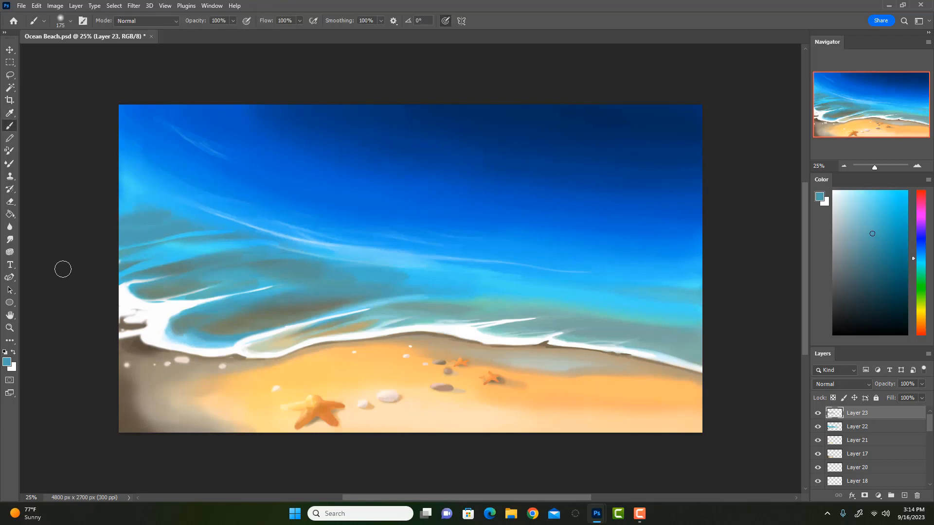
pyautogui.moveTo(175, 233)
pyautogui.mouseDown()
pyautogui.moveTo(135, 207)
pyautogui.moveTo(94, 217)
pyautogui.moveTo(141, 196)
pyautogui.moveTo(103, 186)
pyautogui.mouseUp()
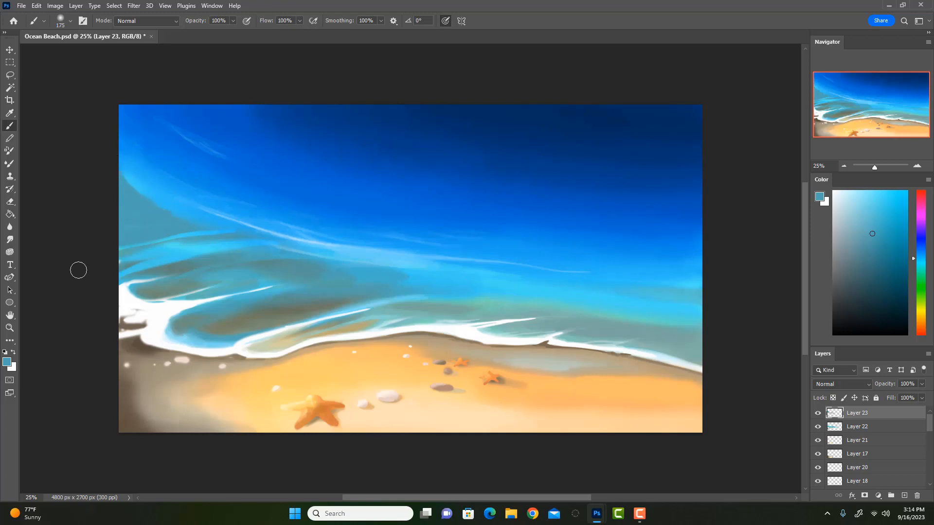
pyautogui.press('3')
pyautogui.press(']')
pyautogui.keyDown('alt'); pyautogui.click(162, 204); pyautogui.keyUp('alt')
pyautogui.press('0')
# Step: Compare the painting with Layer 23 hidden and shown
pyautogui.click(818, 414)
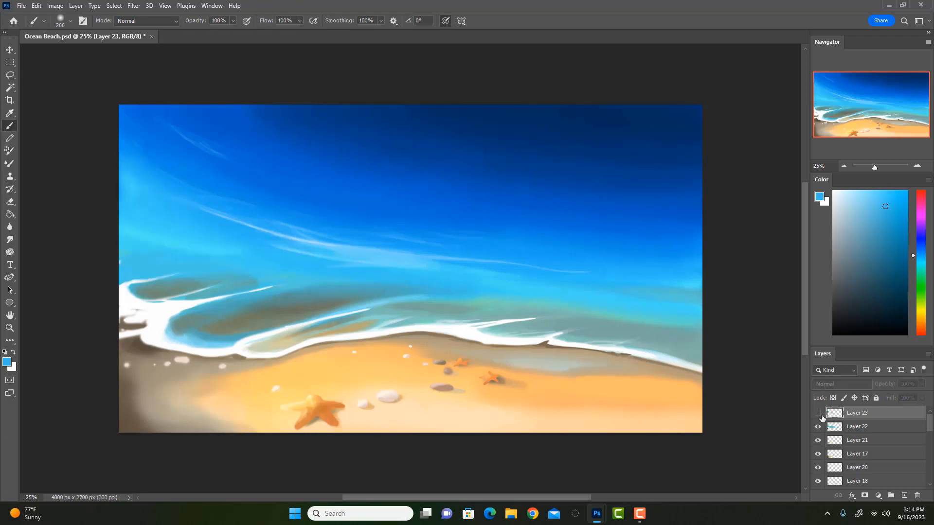
pyautogui.click(818, 413)
pyautogui.click(821, 415)
pyautogui.click(821, 415)
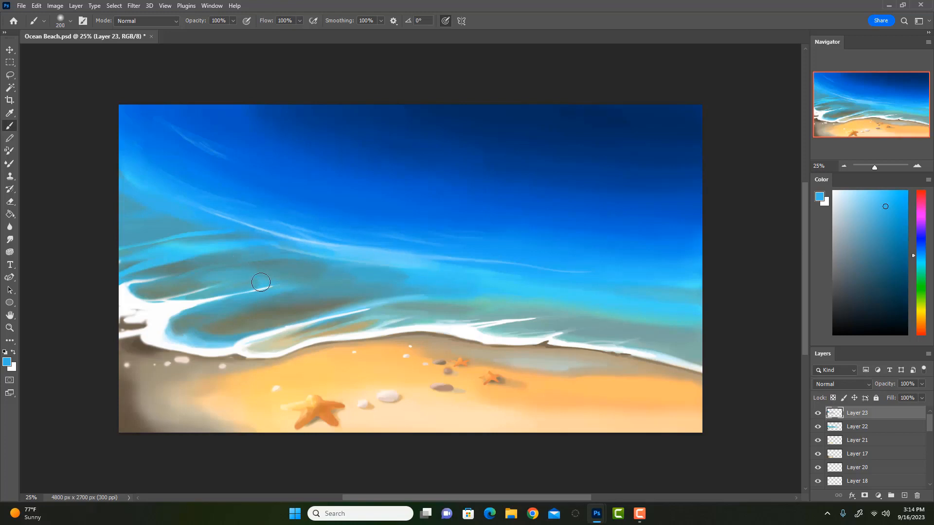
# Step: Blend sampled light blue into the streaks just below the long white foam line at 30% opacity, checking against Layer 23 hidden
pyautogui.keyDown('alt'); pyautogui.click(336, 265); pyautogui.keyUp('alt')
pyautogui.keyDown('alt'); pyautogui.click(189, 207); pyautogui.keyUp('alt')
pyautogui.press('i')
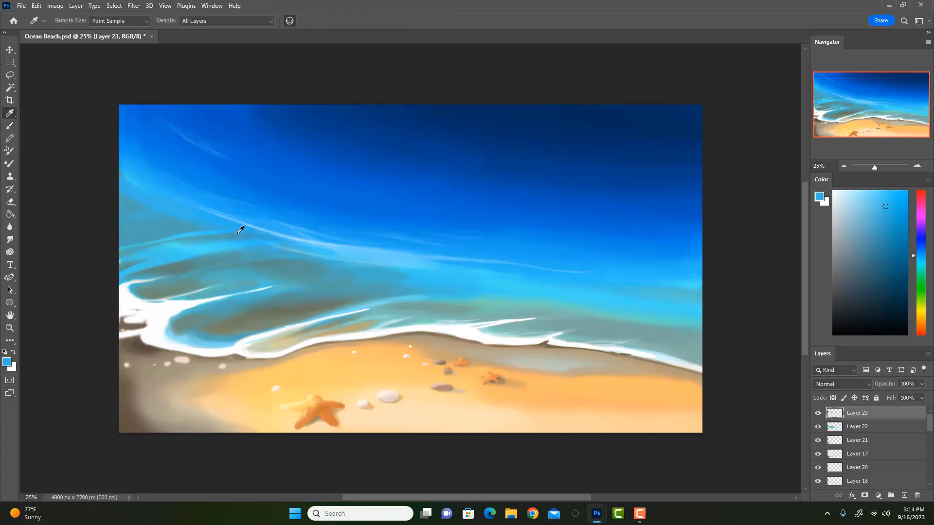
pyautogui.keyDown('alt'); pyautogui.click(240, 230); pyautogui.keyUp('alt')
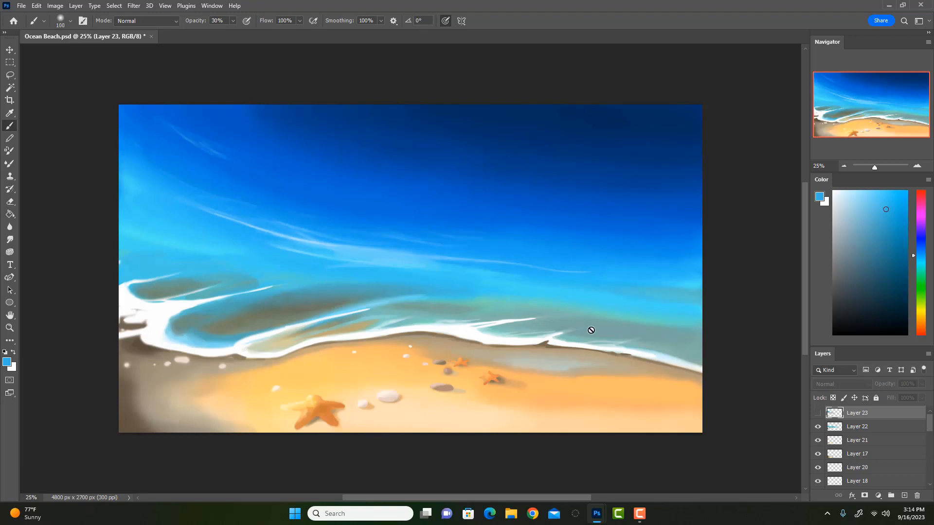
pyautogui.click(818, 413)
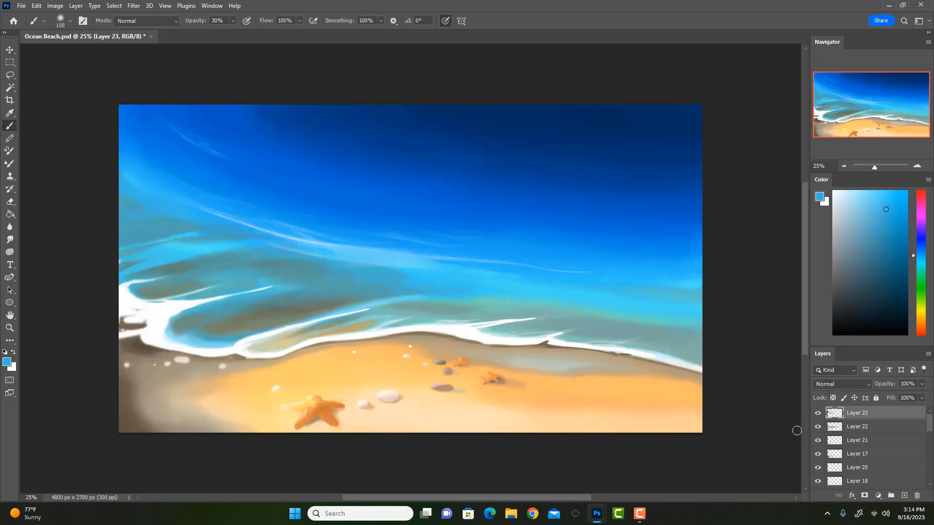
pyautogui.keyDown('alt'); pyautogui.click(239, 236); pyautogui.keyUp('alt')
pyautogui.press(']')
pyautogui.press(']')
# Step: Glaze sampled deep blue over the teal water at the painting's left edge with a 700 px brush at 30% opacity
pyautogui.press('i')
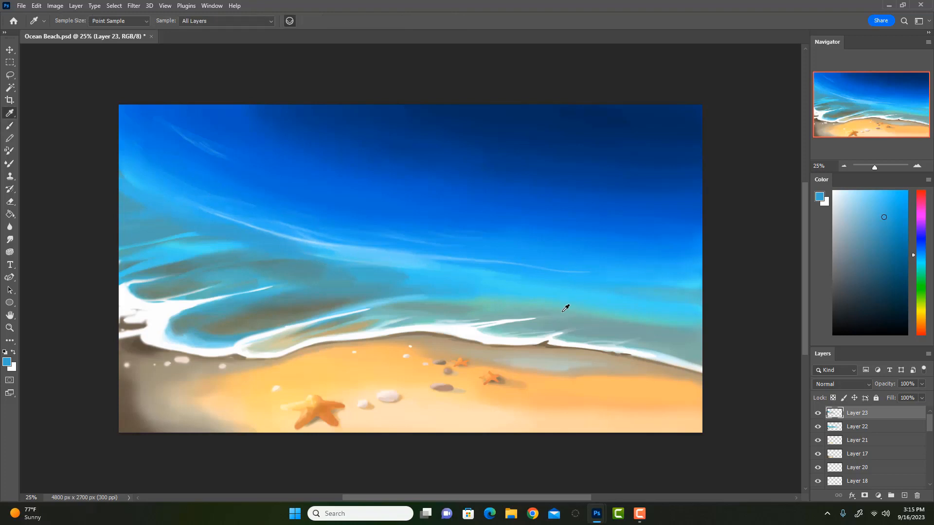
pyautogui.click(304, 222)
pyautogui.press('b')
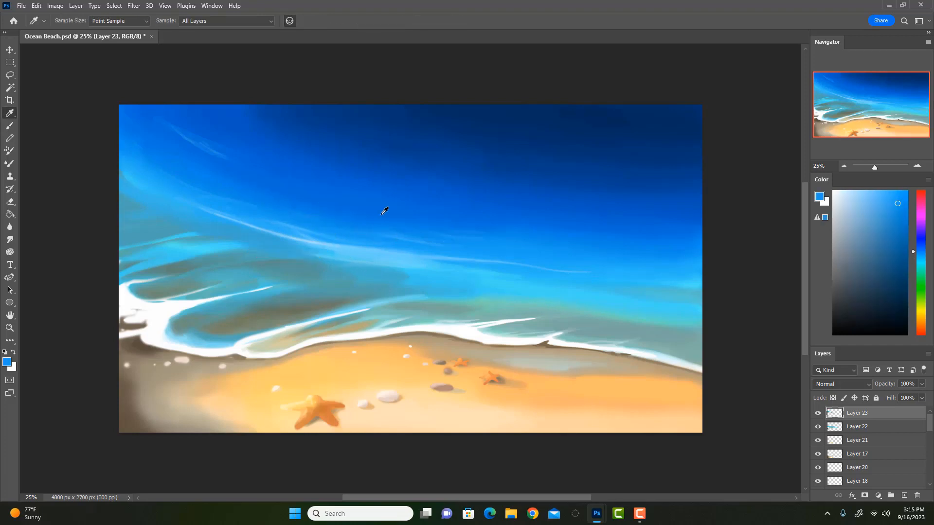
pyautogui.keyDown('alt'); pyautogui.click(383, 208); pyautogui.keyUp('alt')
pyautogui.press(']')
pyautogui.press(']')
pyautogui.press(']')
pyautogui.press(']')
pyautogui.press(']')
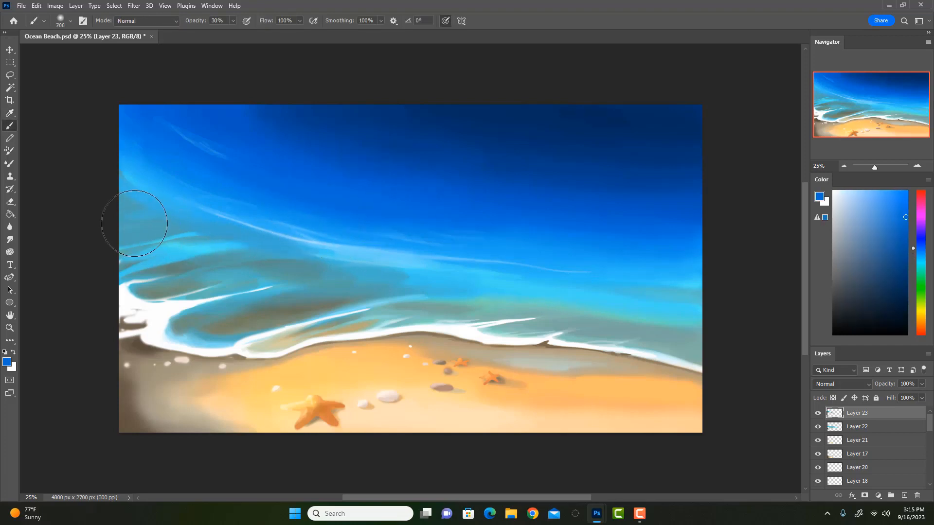
pyautogui.press(']')
pyautogui.press(']')
pyautogui.press(']')
pyautogui.moveTo(125, 234); pyautogui.dragTo(135, 181)
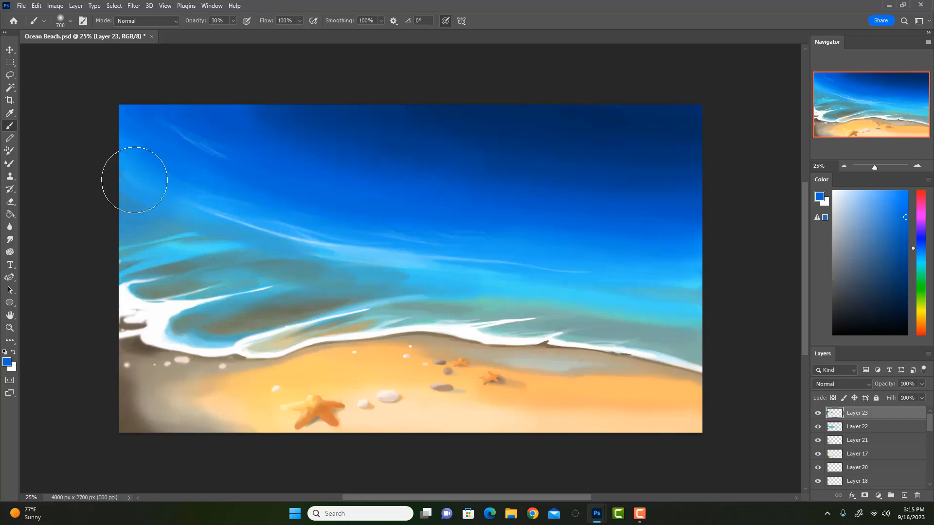
pyautogui.press(']')
pyautogui.moveTo(165, 231); pyautogui.dragTo(134, 244)
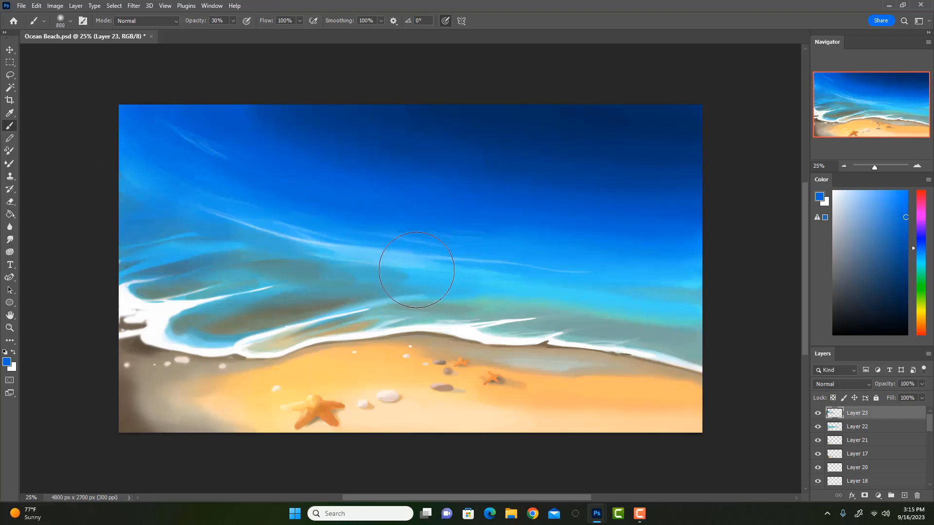
pyautogui.hotkey('ctrl', 'z')
# Step: Deepen the water above the left foam with broad deep blue strokes using a 600 px brush at 30% opacity
pyautogui.press('[')
pyautogui.press('[')
pyautogui.moveTo(189, 215); pyautogui.dragTo(91, 253)
pyautogui.moveTo(173, 246); pyautogui.dragTo(123, 185)
pyautogui.moveTo(215, 250)
pyautogui.mouseDown()
pyautogui.moveTo(197, 240)
pyautogui.moveTo(104, 264)
pyautogui.mouseUp()
pyautogui.moveTo(160, 272)
pyautogui.mouseDown()
pyautogui.moveTo(159, 224)
pyautogui.moveTo(110, 197)
pyautogui.mouseUp()
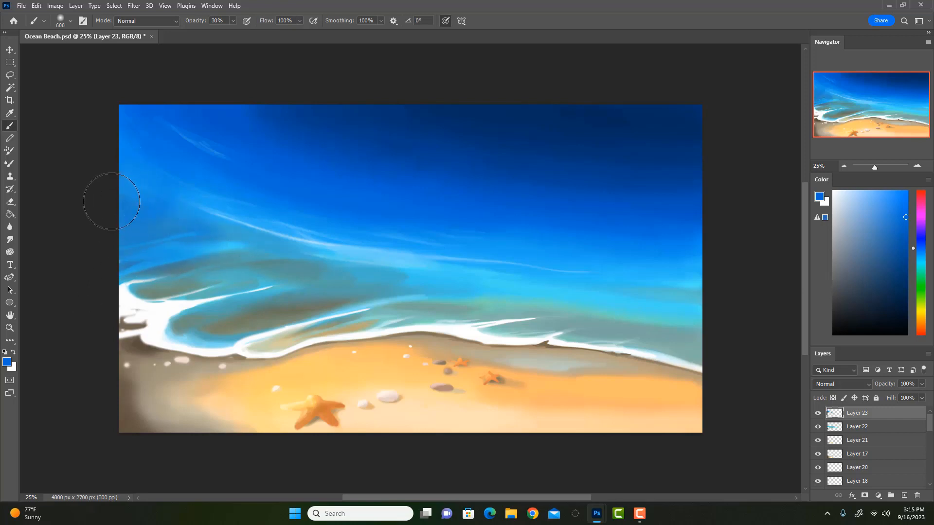
pyautogui.moveTo(443, 294); pyautogui.dragTo(470, 290)
# Step: Extend the deep blue glaze across the streaked water beneath the long white foam line with a 400 px brush
pyautogui.press('[')
pyautogui.press('[')
pyautogui.moveTo(152, 285); pyautogui.dragTo(275, 253)
pyautogui.moveTo(226, 234); pyautogui.dragTo(138, 243)
pyautogui.moveTo(197, 202); pyautogui.dragTo(176, 203)
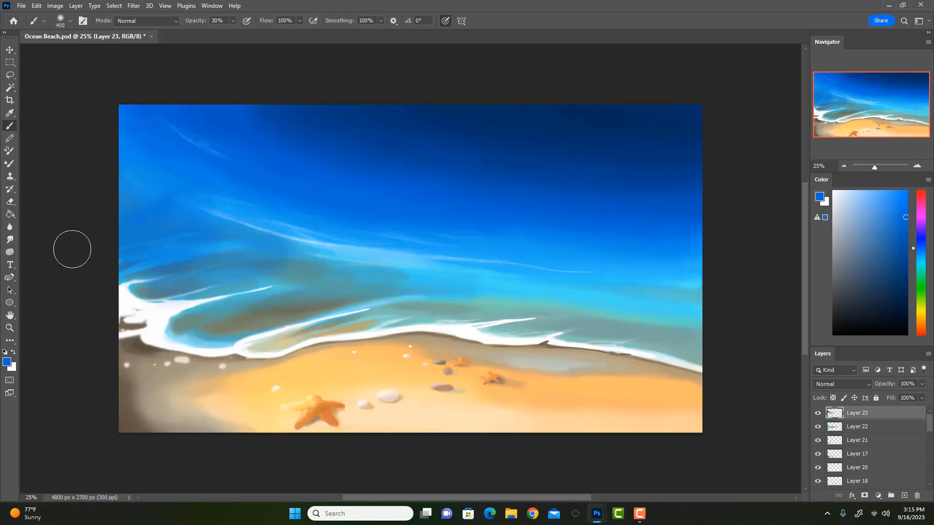
# Step: Glaze deep blue over the start of the long white foam line with a smaller brush of about 250 px
pyautogui.press('[')
pyautogui.press('[')
pyautogui.press('[')
pyautogui.moveTo(258, 233)
pyautogui.mouseDown()
pyautogui.moveTo(190, 219)
pyautogui.moveTo(274, 210)
pyautogui.mouseUp()
pyautogui.press(']')
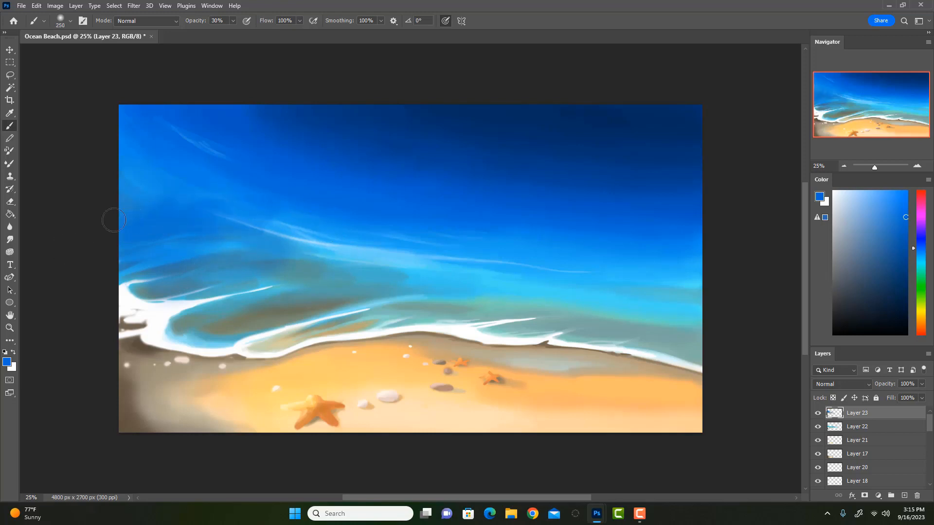
# Step: Erase the blue glaze along the long white foam line and its light band with a 250 px eraser at 100% opacity
pyautogui.press('e')
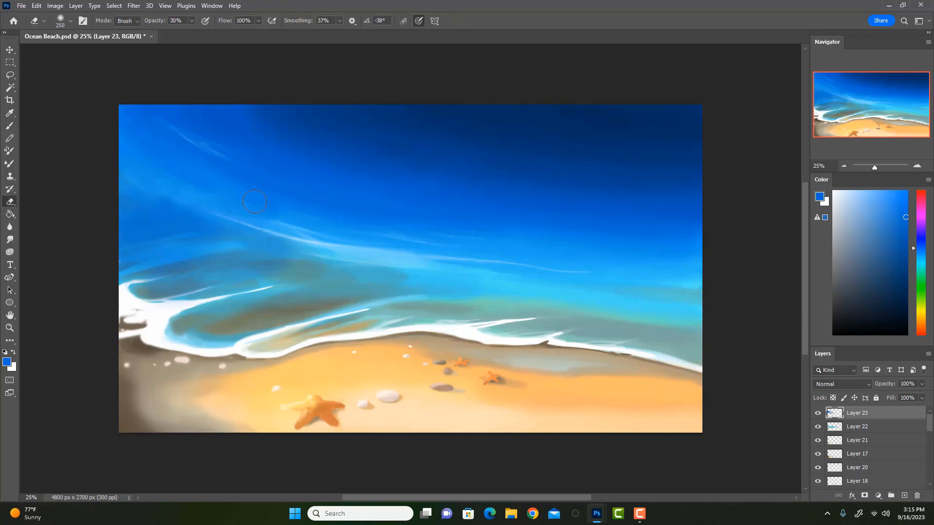
pyautogui.press('0')
pyautogui.moveTo(176, 185); pyautogui.dragTo(306, 253)
pyautogui.moveTo(129, 158); pyautogui.dragTo(265, 229)
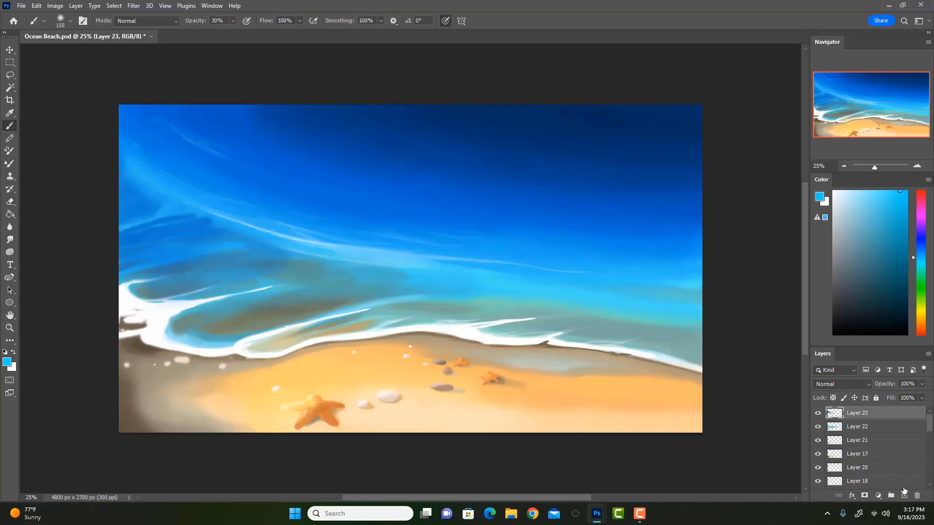
# Step: Add a new layer and paint a bright cyan streak across the dark water above the left foam with a 200 px brush at 30% opacity
pyautogui.click(905, 497)
pyautogui.press(']')
pyautogui.press(']')
pyautogui.moveTo(111, 274); pyautogui.dragTo(260, 243)
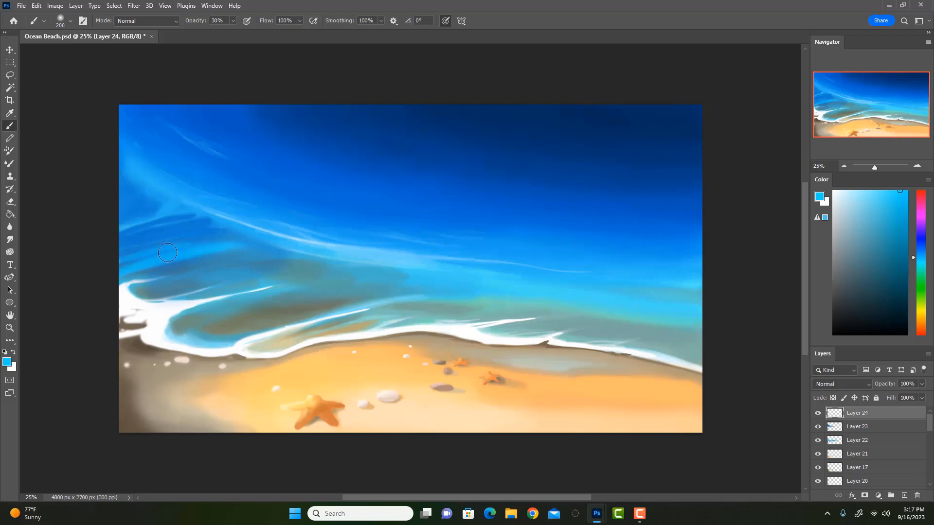
# Step: Glaze bright cyan over the water along the flipped canvas's left edge with a 900 px brush at 30% opacity
pyautogui.press(']')
pyautogui.press(']')
pyautogui.press(']')
pyautogui.press(']')
pyautogui.press(']')
pyautogui.press(']')
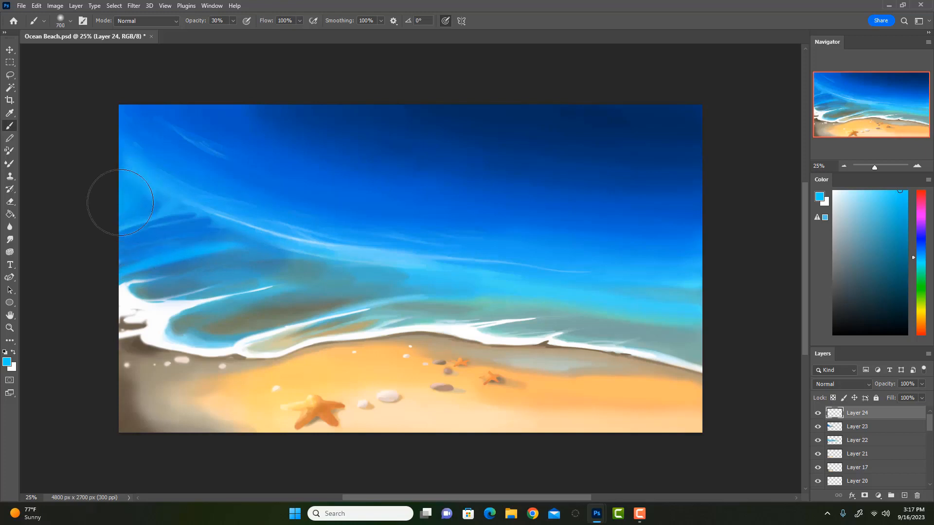
pyautogui.press(']')
pyautogui.press(']')
pyautogui.moveTo(119, 255)
pyautogui.mouseDown()
pyautogui.moveTo(114, 241)
pyautogui.moveTo(161, 195)
pyautogui.mouseUp()
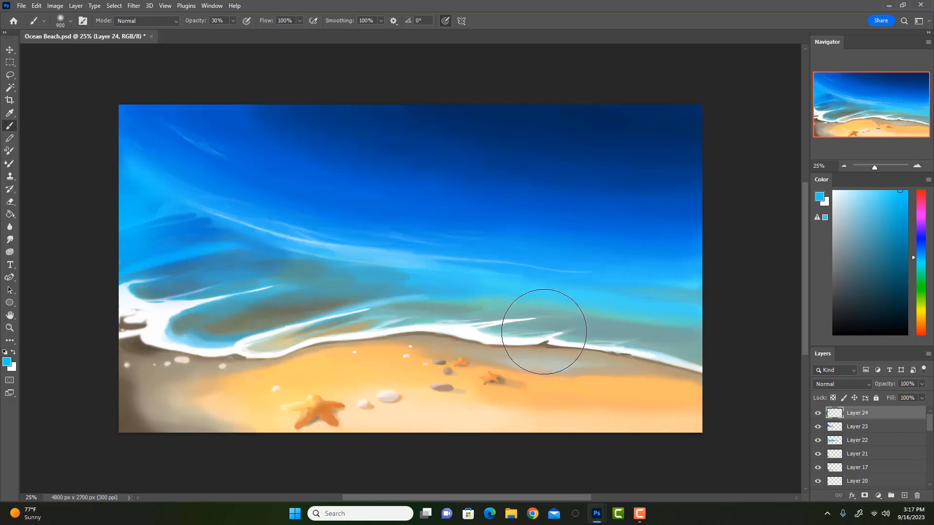
# Step: Cover the inner white foam streaks in the right-hand water with sampled grey-teal, using a 175 px brush and raising opacity to 100%
pyautogui.press('[')
pyautogui.press('[')
pyautogui.press('[')
pyautogui.press('[')
pyautogui.press('[')
pyautogui.press('[')
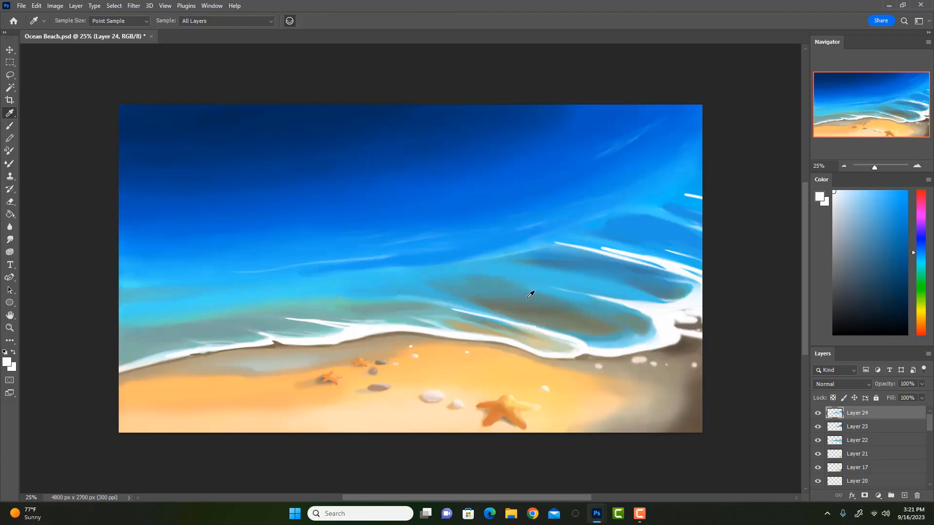
pyautogui.click(528, 298)
pyautogui.press('b')
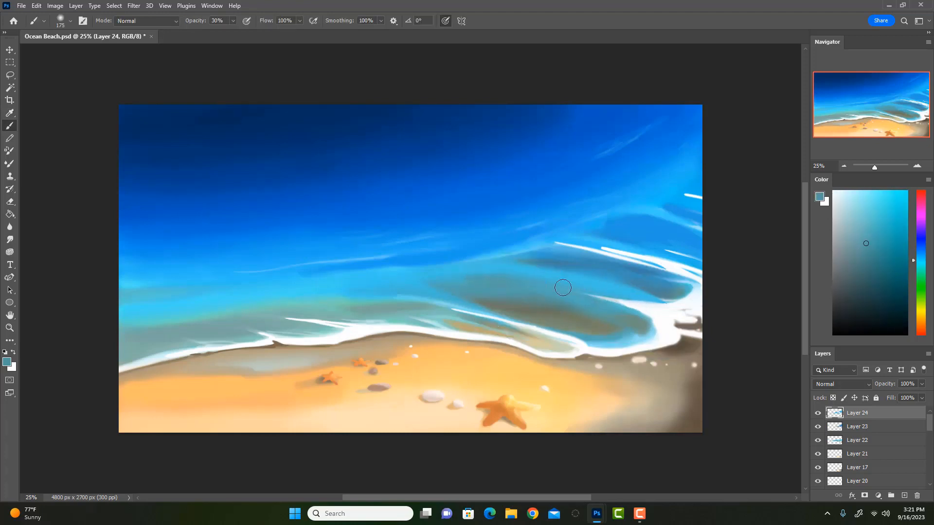
pyautogui.moveTo(563, 288)
pyautogui.mouseDown()
pyautogui.moveTo(653, 313)
pyautogui.moveTo(570, 296)
pyautogui.mouseUp()
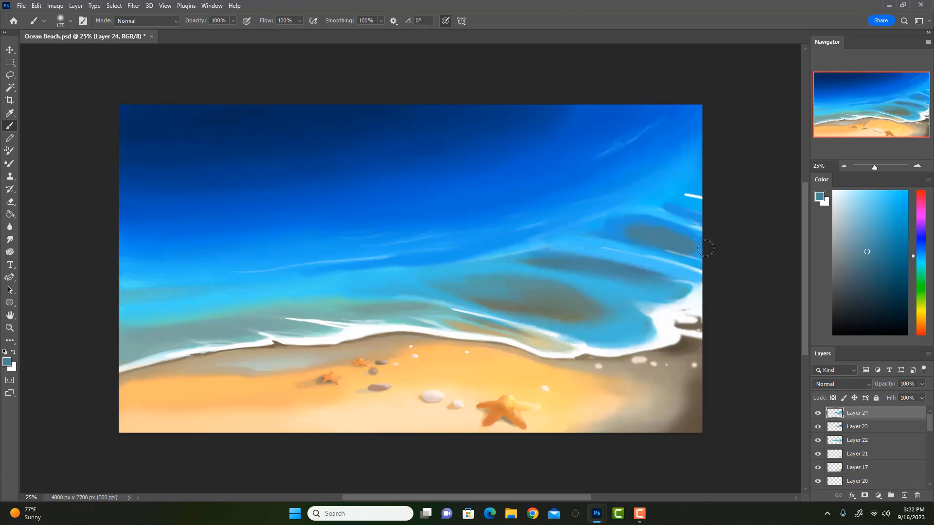
pyautogui.moveTo(705, 248); pyautogui.dragTo(723, 271)
pyautogui.moveTo(594, 248)
pyautogui.mouseDown()
pyautogui.moveTo(708, 279)
pyautogui.moveTo(560, 262)
pyautogui.moveTo(618, 304)
pyautogui.moveTo(677, 279)
pyautogui.moveTo(669, 277)
pyautogui.moveTo(689, 269)
pyautogui.mouseUp()
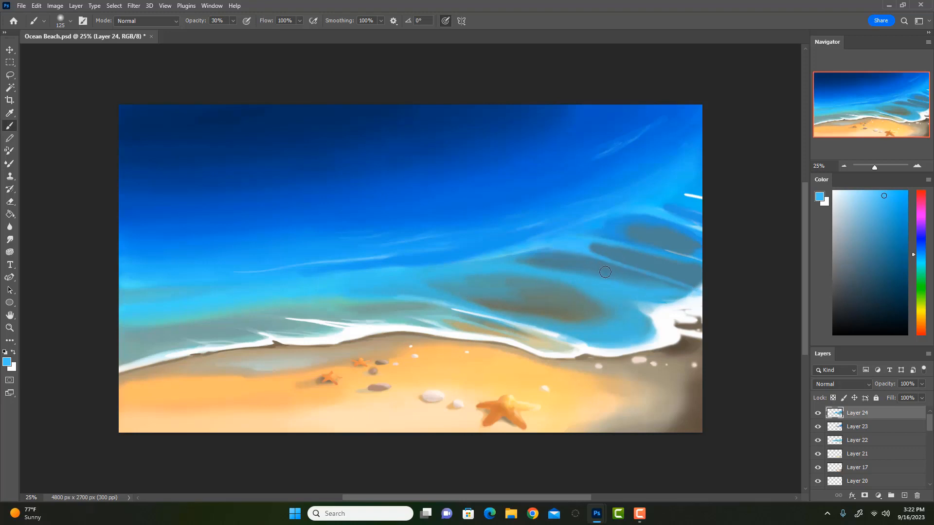
pyautogui.moveTo(583, 253); pyautogui.dragTo(709, 282)
pyautogui.press('0')
pyautogui.moveTo(589, 253); pyautogui.dragTo(667, 283)
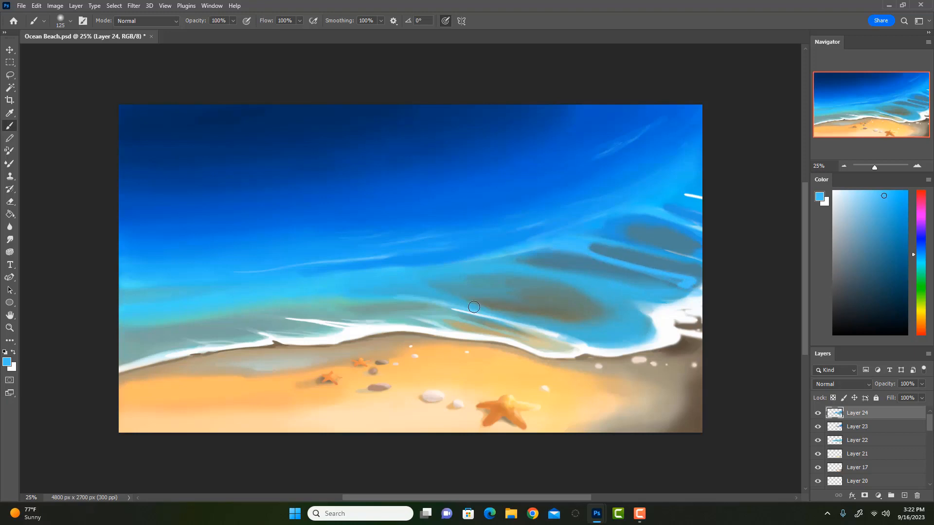
pyautogui.hotkey('ctrl', 'z')
pyautogui.hotkey('ctrl', 'z')
# Step: Cover the light streak between the dark patches with sampled grey-teal and try extending the upper patch along the wave, undoing that stroke
pyautogui.keyDown('alt'); pyautogui.click(604, 268); pyautogui.keyUp('alt')
pyautogui.moveTo(587, 259); pyautogui.dragTo(686, 286)
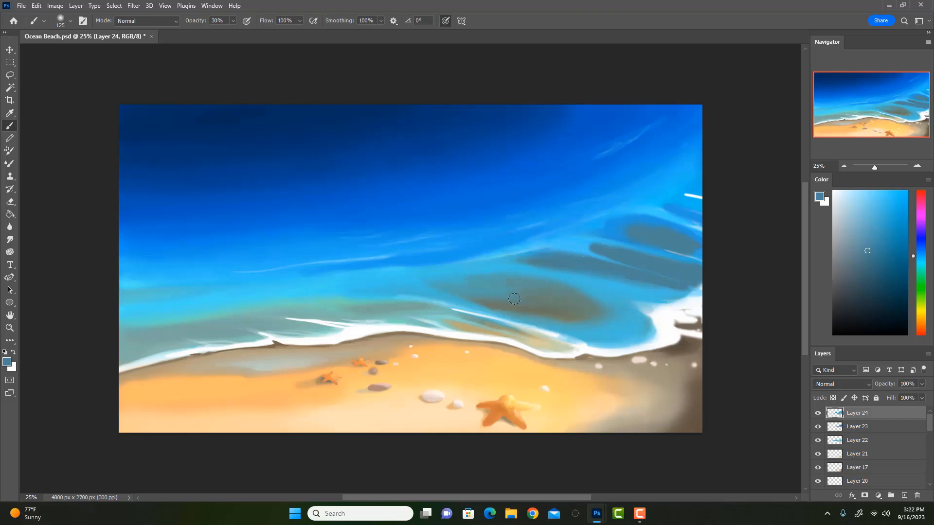
pyautogui.keyDown('alt'); pyautogui.click(592, 247); pyautogui.keyUp('alt')
pyautogui.moveTo(616, 251); pyautogui.dragTo(547, 241)
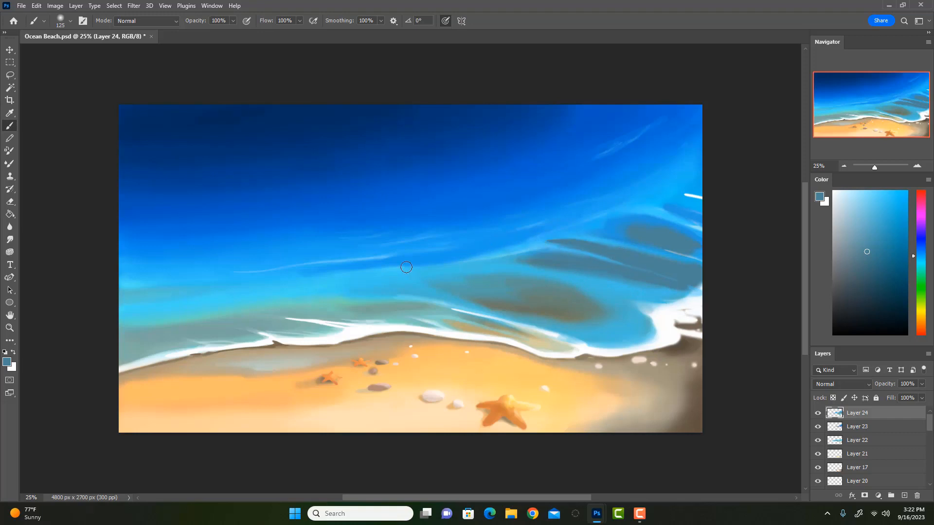
pyautogui.hotkey('ctrl', 'z')
# Step: Glaze sampled blues over the upper ends of the grey-teal patches and along the wave, lowering brush opacity to 10%
pyautogui.keyDown('alt'); pyautogui.click(528, 237); pyautogui.keyUp('alt')
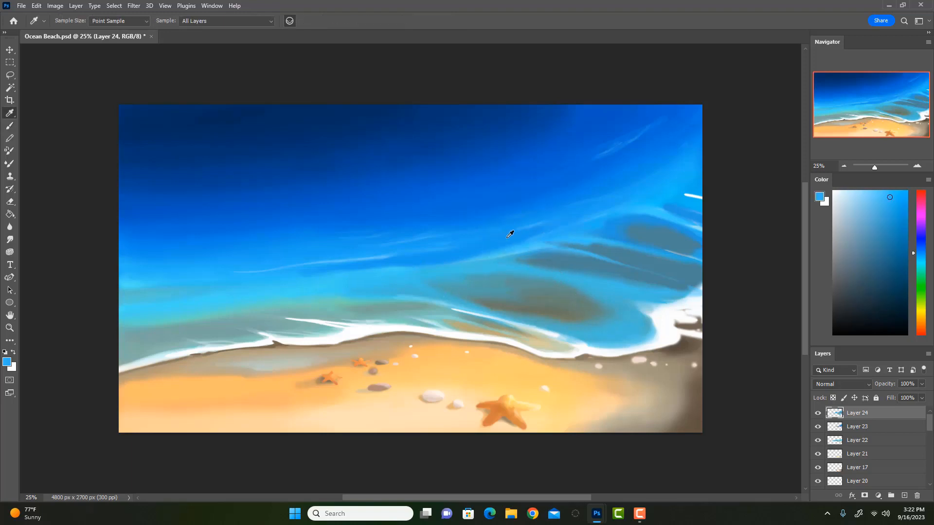
pyautogui.moveTo(535, 245); pyautogui.dragTo(588, 252)
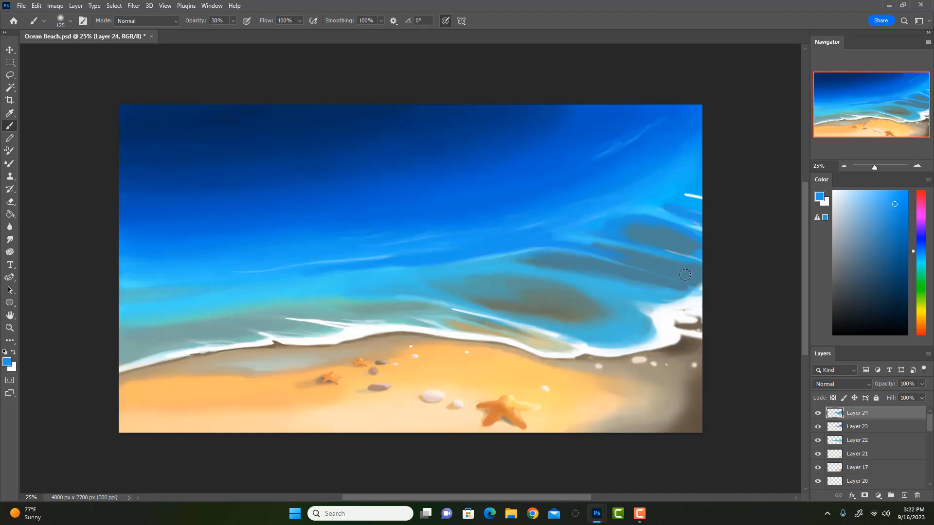
pyautogui.press('1')
pyautogui.keyDown('alt'); pyautogui.click(515, 257); pyautogui.keyUp('alt')
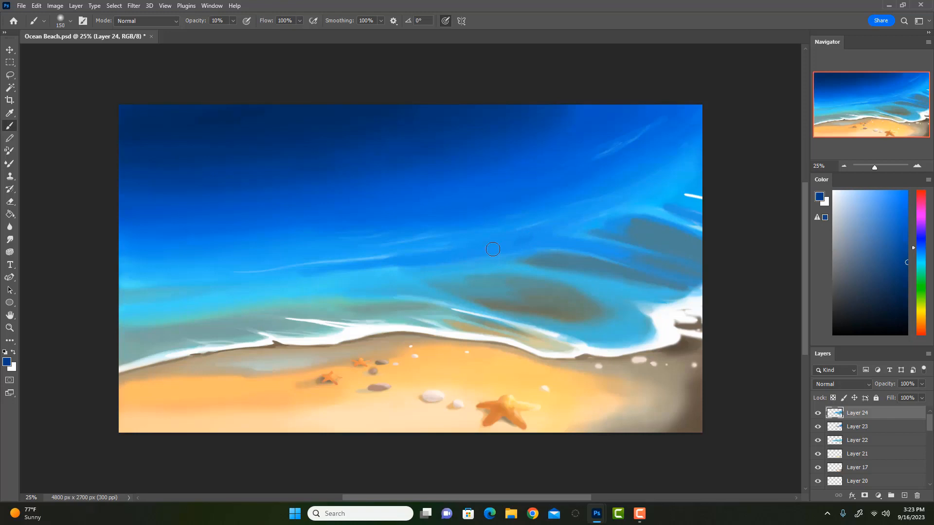
pyautogui.keyDown('alt'); pyautogui.click(518, 239); pyautogui.keyUp('alt')
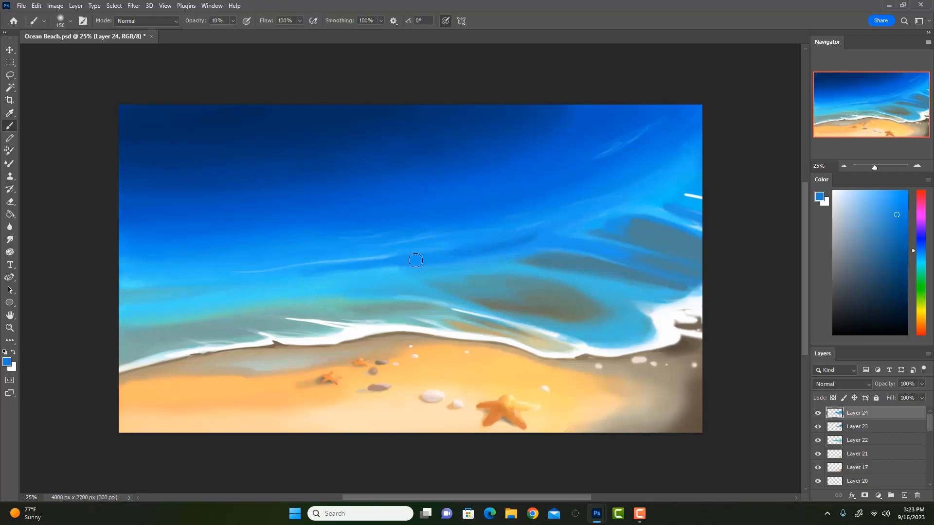
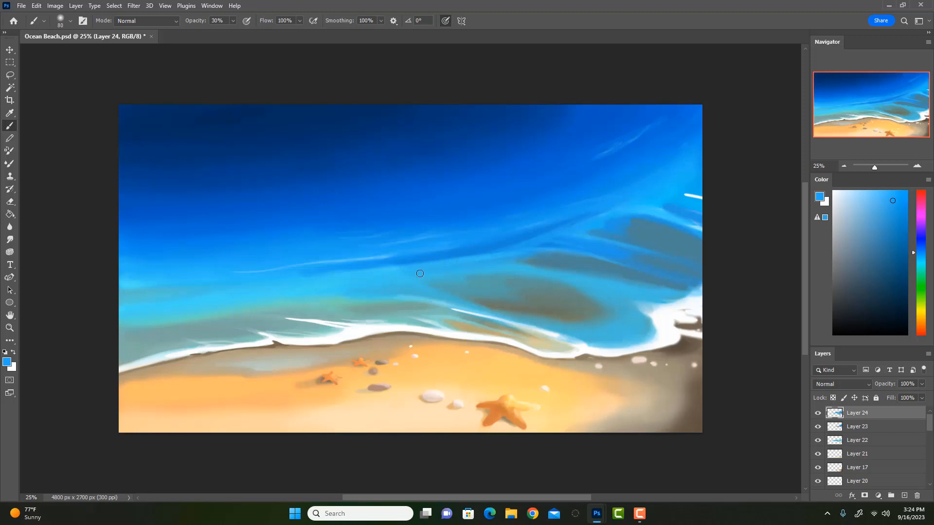
# Step: Extend the deeper blue shadow beneath the thin foam line toward the left with a 90 px brush at 30% opacity
pyautogui.keyDown('alt'); pyautogui.click(521, 233); pyautogui.keyUp('alt')
pyautogui.press(']')
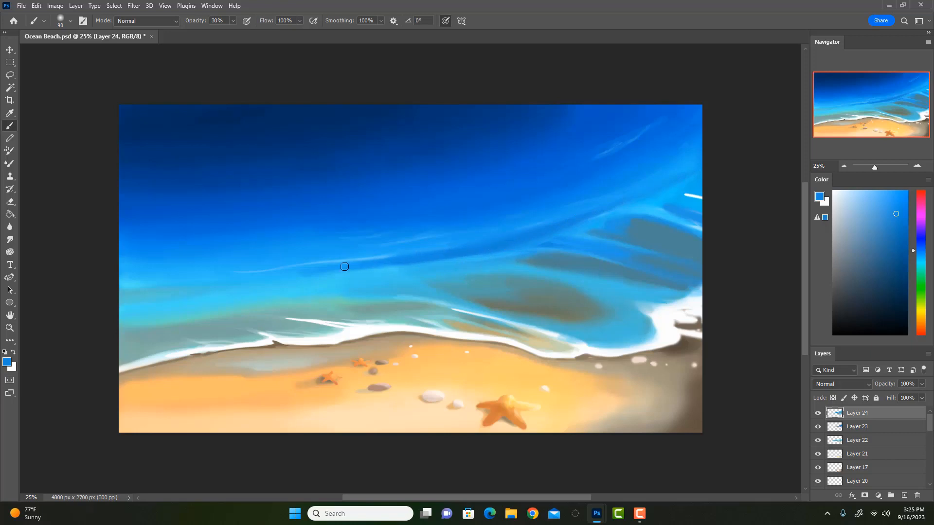
pyautogui.moveTo(345, 267)
pyautogui.mouseDown()
pyautogui.moveTo(240, 282)
pyautogui.moveTo(200, 274)
pyautogui.mouseUp()
# Step: Soften the wave shadow's edges with sampled light blues using 125 and 150 px brushes, and compare the result by toggling Layer 24's visibility
pyautogui.keyDown('alt'); pyautogui.click(454, 261); pyautogui.keyUp('alt')
pyautogui.press(']')
pyautogui.press(']')
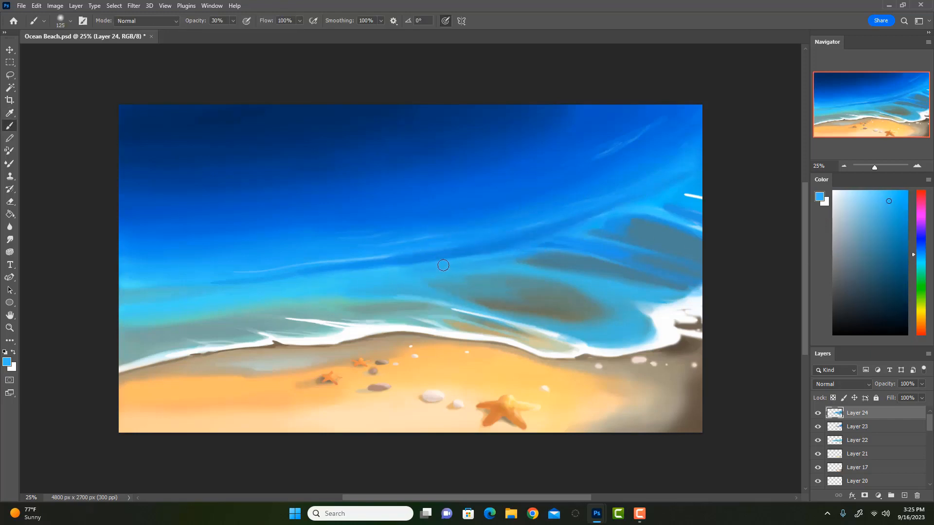
pyautogui.keyDown('alt'); pyautogui.click(440, 246); pyautogui.keyUp('alt')
pyautogui.press(']')
pyautogui.click(819, 414)
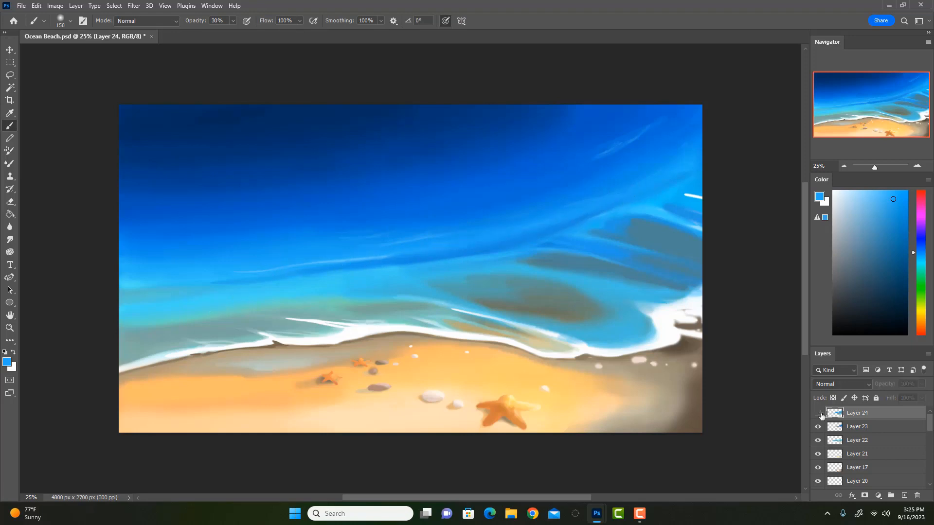
pyautogui.click(819, 414)
# Step: Fade the grey-teal patches near the right edge with a 400 px eraser at 30% opacity and clear the outer area at 300 px, 100% opacity
pyautogui.press('e')
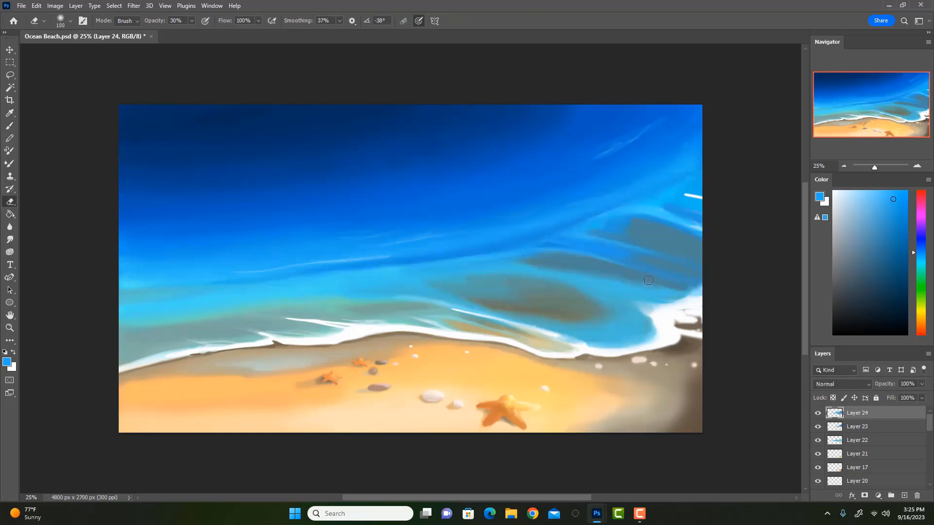
pyautogui.press(']')
pyautogui.press(']')
pyautogui.press(']')
pyautogui.press(']')
pyautogui.press(']')
pyautogui.moveTo(675, 236)
pyautogui.mouseDown()
pyautogui.moveTo(661, 224)
pyautogui.moveTo(591, 263)
pyautogui.moveTo(607, 234)
pyautogui.moveTo(700, 213)
pyautogui.moveTo(707, 199)
pyautogui.moveTo(668, 210)
pyautogui.moveTo(689, 211)
pyautogui.mouseUp()
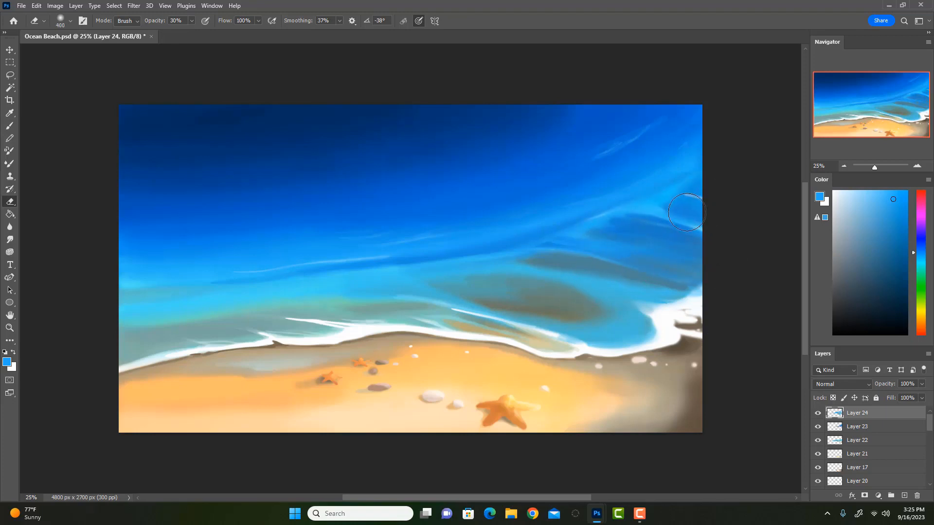
pyautogui.press('[')
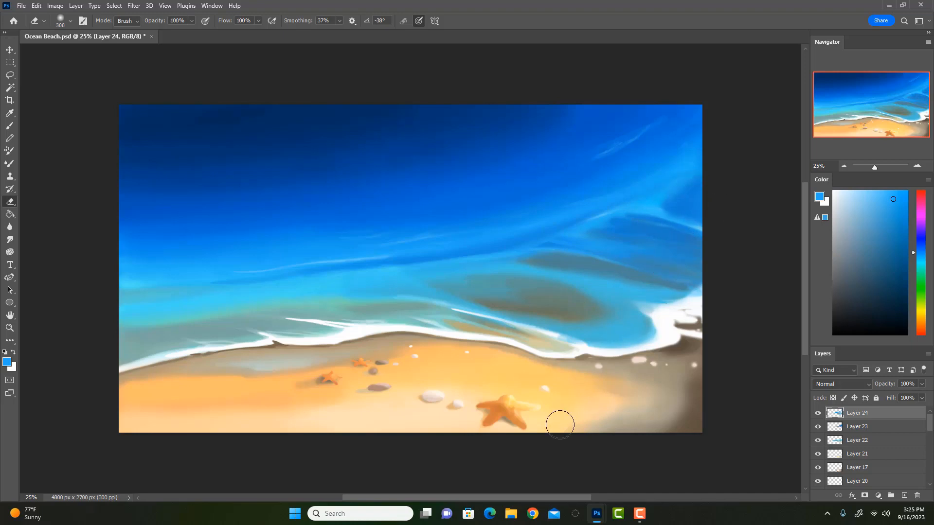
# Step: Add a new layer above Layer 24 and return to the Brush tool
pyautogui.press('b')
pyautogui.click(904, 494)
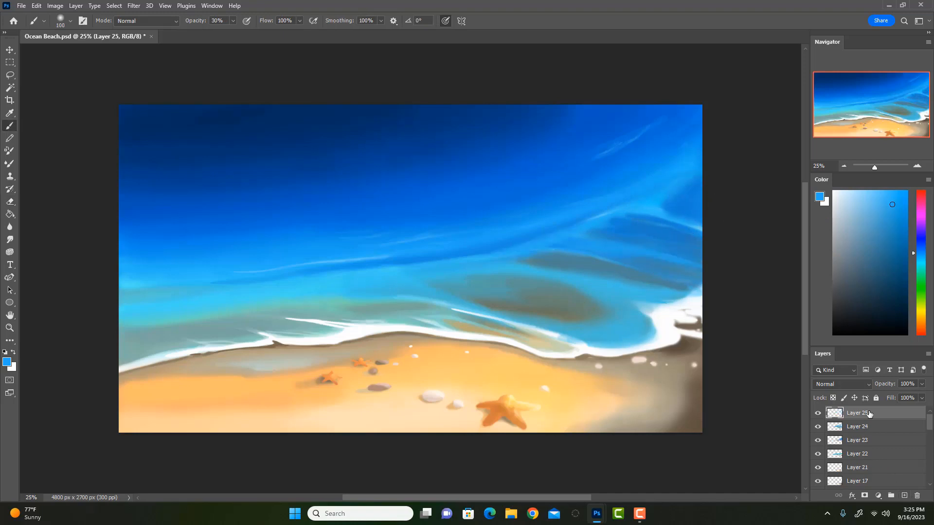
pyautogui.click(869, 190)
pyautogui.moveTo(488, 239)
pyautogui.mouseDown()
pyautogui.moveTo(441, 249)
pyautogui.moveTo(584, 205)
pyautogui.moveTo(361, 271)
pyautogui.mouseUp()
pyautogui.hotkey('ctrl', 'z')
pyautogui.hotkey('ctrl', 'z')
pyautogui.hotkey('ctrl', 'z')
# Step: Paint a light blue highlight along the curved wave crest above the dark patches with a 100 px brush at 30% opacity
pyautogui.press('i')
pyautogui.click(488, 236)
pyautogui.press('b')
pyautogui.keyDown('alt'); pyautogui.click(626, 208); pyautogui.keyUp('alt')
pyautogui.press('[')
pyautogui.press('[')
pyautogui.press('[')
pyautogui.moveTo(885, 207); pyautogui.dragTo(882, 190)
pyautogui.press(']')
pyautogui.moveTo(599, 216); pyautogui.dragTo(458, 263)
pyautogui.moveTo(596, 215); pyautogui.dragTo(478, 257)
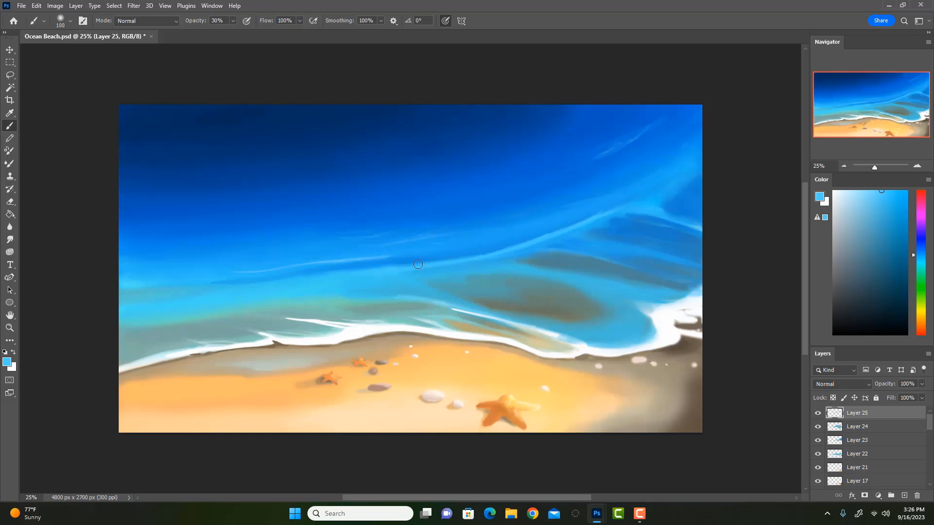
# Step: Blend the wave crest highlight into the surrounding water with blue sampled from beside the crest
pyautogui.press('i')
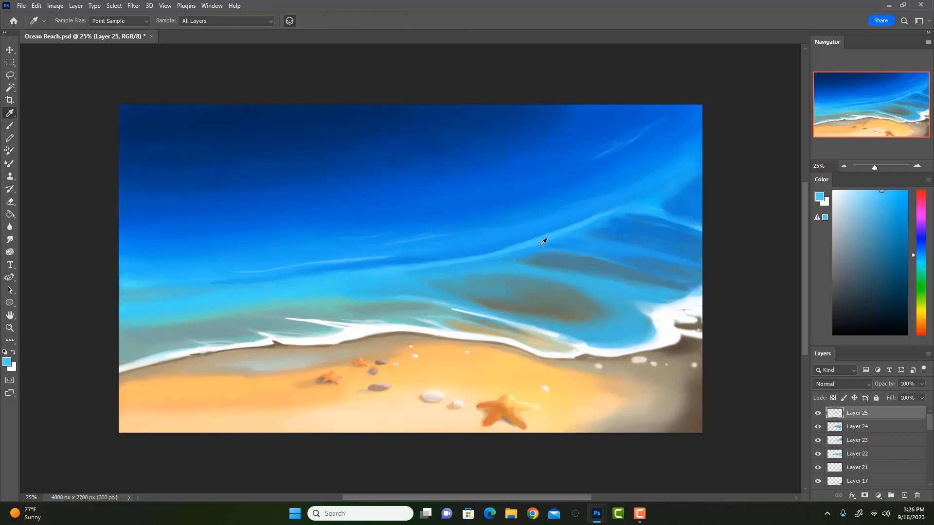
pyautogui.click(540, 242)
pyautogui.press('b')
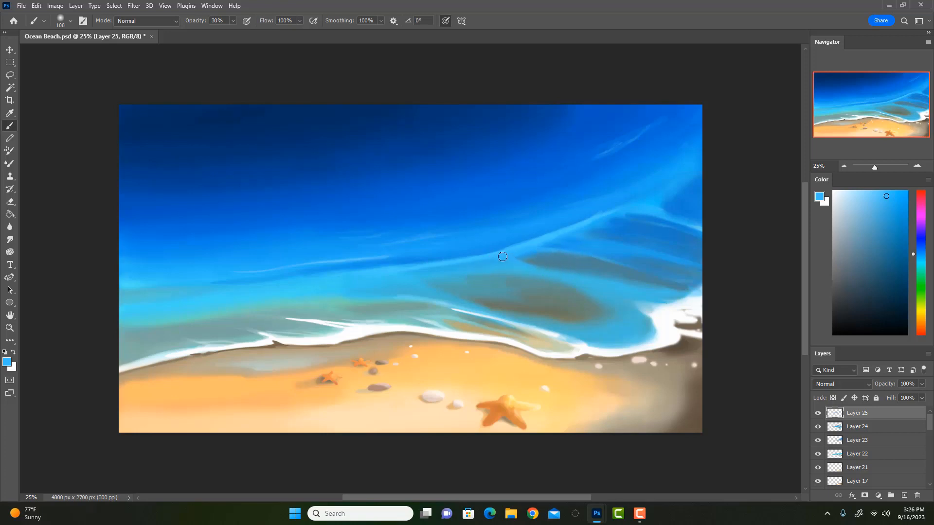
pyautogui.press('i')
pyautogui.click(595, 241)
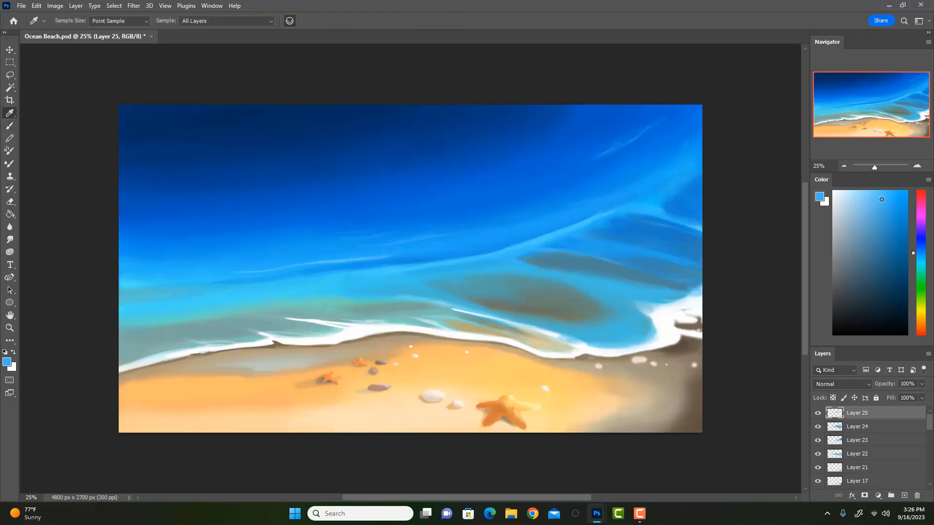
pyautogui.press('b')
pyautogui.moveTo(601, 252)
pyautogui.mouseDown()
pyautogui.moveTo(559, 244)
pyautogui.moveTo(594, 246)
pyautogui.mouseUp()
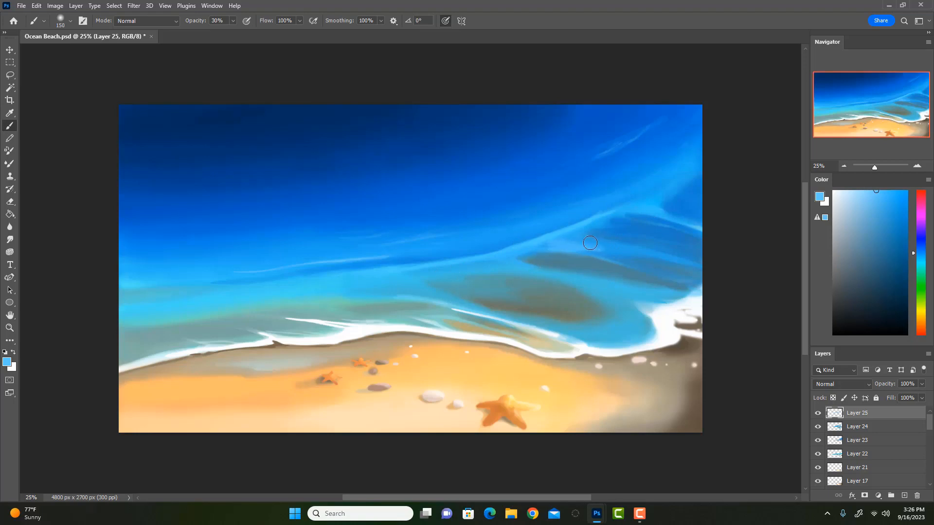
pyautogui.hotkey('ctrl', 'z')
# Step: Paint a bright cyan patch beneath the wave crest and draw it out in streaks between the dark patches with a 100 px brush
pyautogui.click(921, 260)
pyautogui.click(883, 189)
pyautogui.moveTo(559, 240); pyautogui.dragTo(608, 249)
pyautogui.press('[')
pyautogui.keyDown('alt'); pyautogui.click(570, 245); pyautogui.keyUp('alt')
pyautogui.press('[')
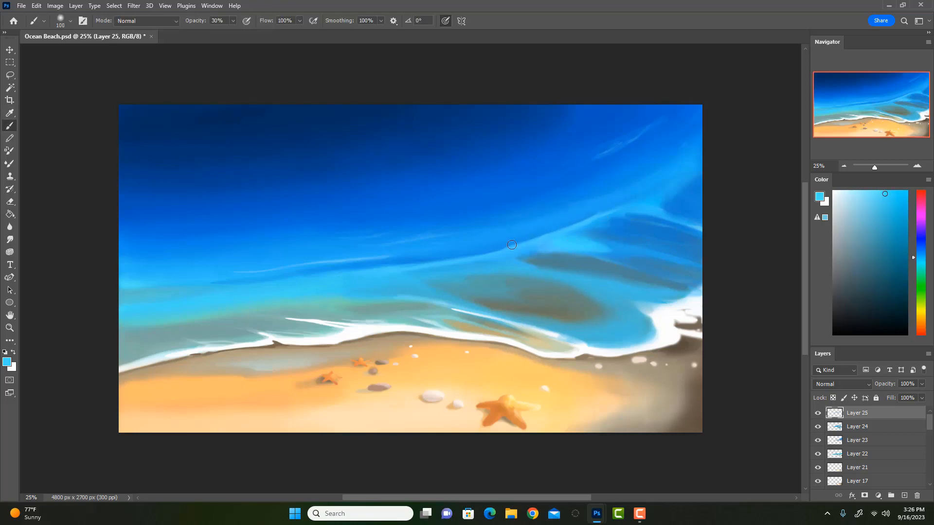
pyautogui.moveTo(512, 245)
pyautogui.mouseDown()
pyautogui.moveTo(645, 254)
pyautogui.moveTo(598, 246)
pyautogui.moveTo(694, 263)
pyautogui.mouseUp()
pyautogui.moveTo(590, 257); pyautogui.dragTo(632, 270)
# Step: Add a pale cyan highlight along the wave crest and its junction with the cyan patch, using 125 px and 100 px brushes
pyautogui.click(856, 190)
pyautogui.press(']')
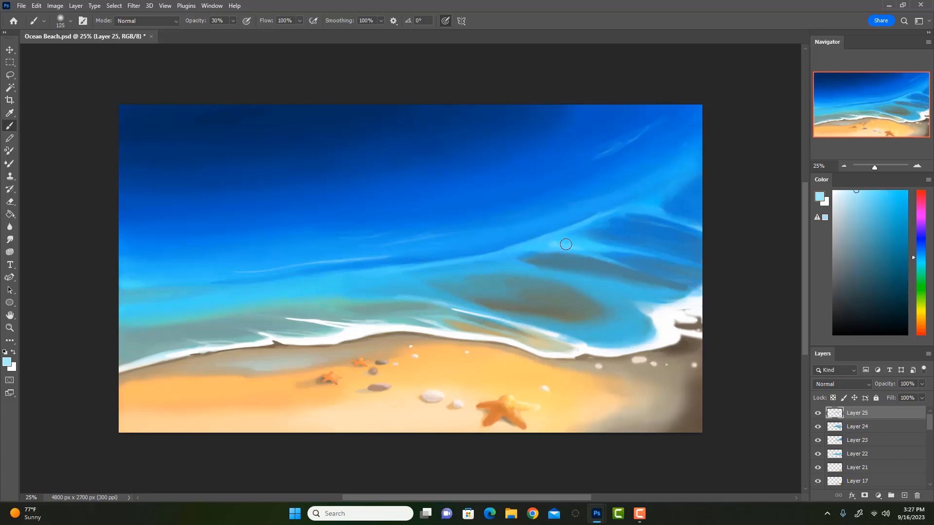
pyautogui.moveTo(546, 241)
pyautogui.mouseDown()
pyautogui.moveTo(597, 249)
pyautogui.moveTo(555, 243)
pyautogui.moveTo(585, 227)
pyautogui.moveTo(502, 249)
pyautogui.mouseUp()
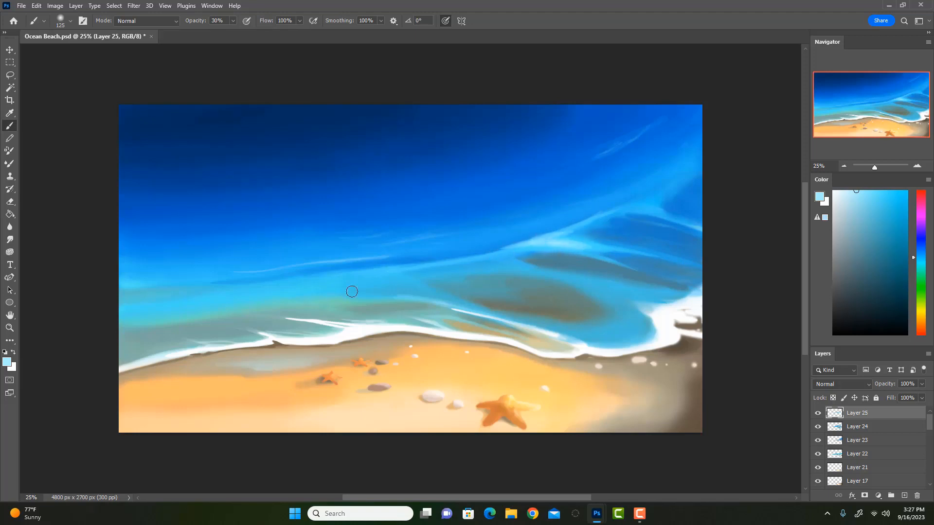
pyautogui.press('[')
pyautogui.moveTo(531, 246); pyautogui.dragTo(511, 249)
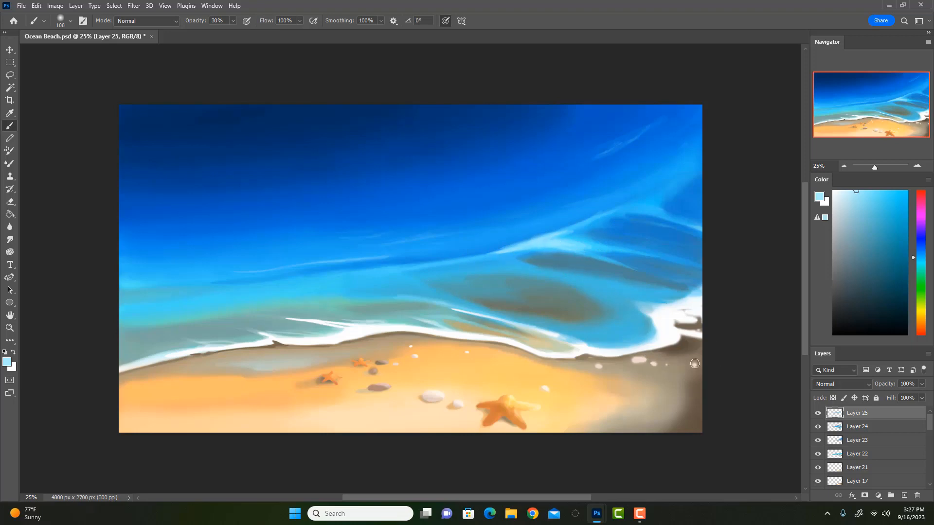
# Step: Sharpen the crest highlight's edges with sampled pale cyan and blues using a 90 px brush at 100% opacity
pyautogui.keyDown('alt'); pyautogui.click(552, 240); pyautogui.keyUp('alt')
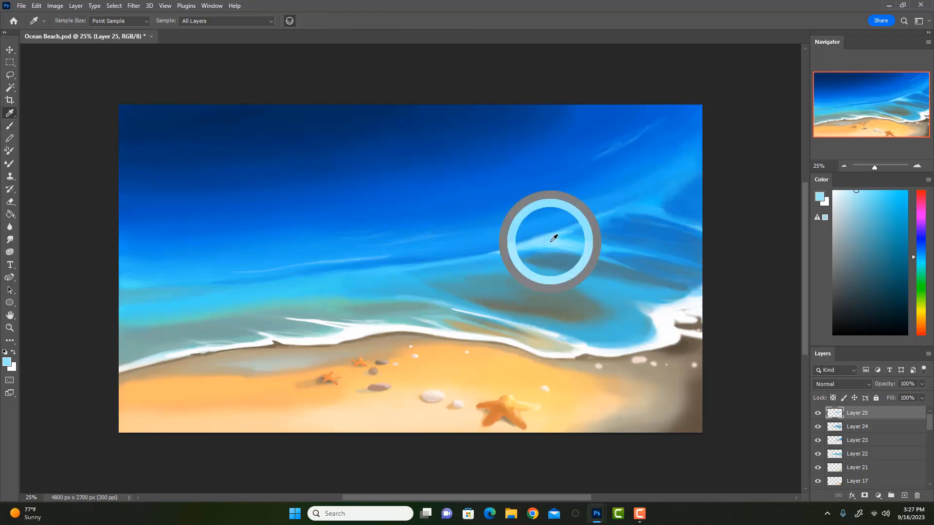
pyautogui.press('0')
pyautogui.press('[')
pyautogui.keyDown('alt'); pyautogui.click(541, 234); pyautogui.keyUp('alt')
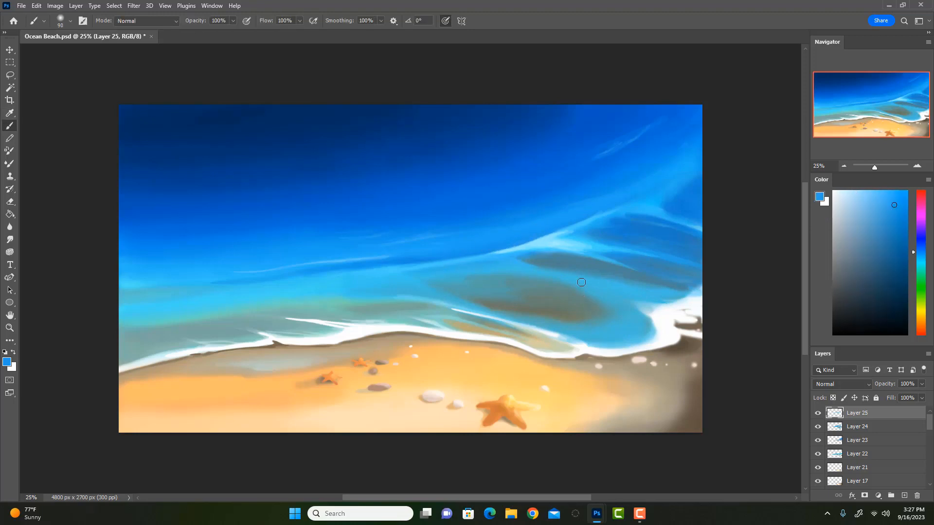
pyautogui.keyDown('alt'); pyautogui.click(595, 247); pyautogui.keyUp('alt')
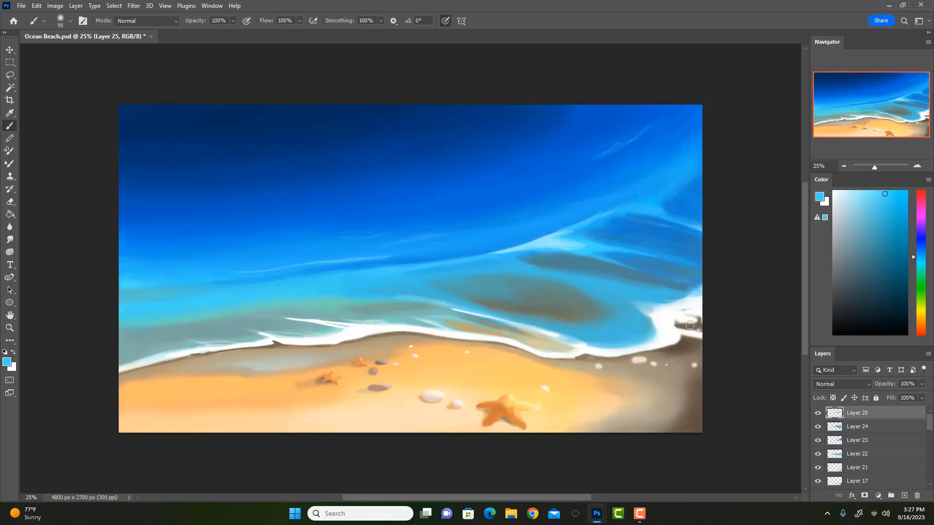
# Step: Soften the crest highlight with sampled pale cyan at 30% opacity and extend it up toward the flipped canvas's left edge
pyautogui.press('3')
pyautogui.keyDown('alt'); pyautogui.click(559, 240); pyautogui.keyUp('alt')
pyautogui.moveTo(555, 234); pyautogui.dragTo(585, 222)
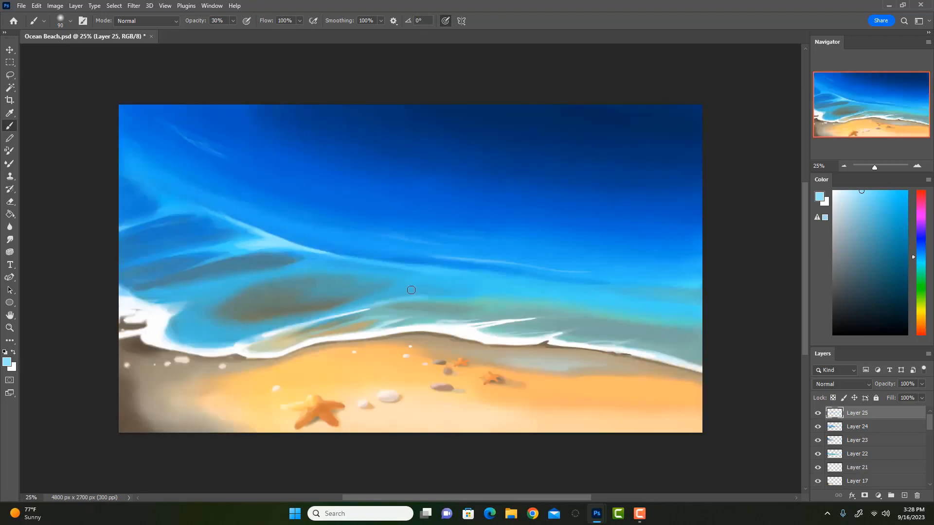
pyautogui.moveTo(209, 210); pyautogui.dragTo(126, 163)
# Step: Add a new layer and paint sampled cyan over the shallow pocket inside the white foam curve with a 200 px brush at 30% opacity
pyautogui.keyDown('alt'); pyautogui.click(306, 285); pyautogui.keyUp('alt')
pyautogui.press(']')
pyautogui.press(']')
pyautogui.press(']')
pyautogui.press(']')
pyautogui.press(']')
pyautogui.click(905, 496)
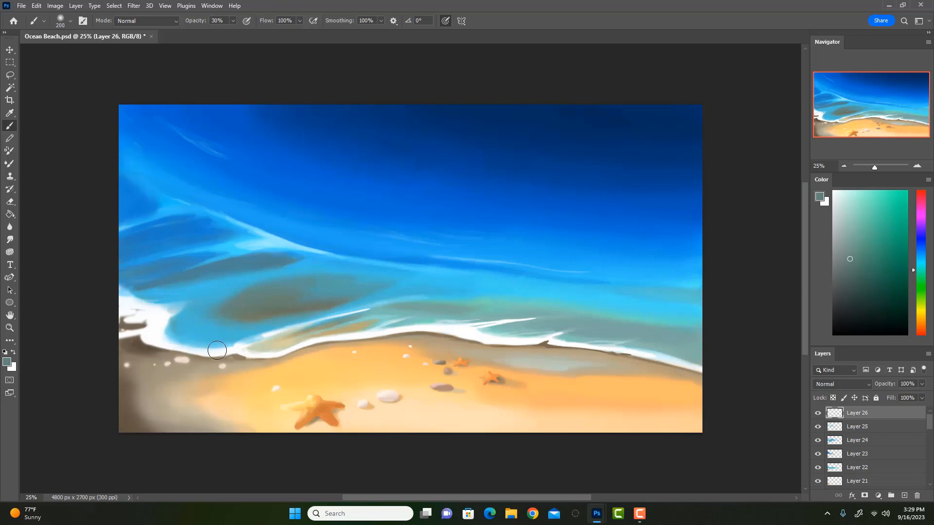
pyautogui.press('i')
pyautogui.click(190, 329)
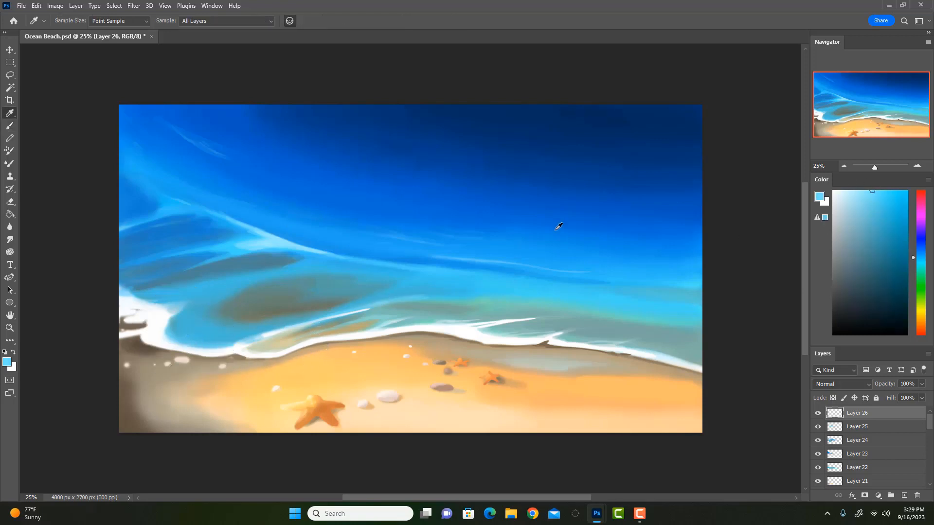
pyautogui.press('b')
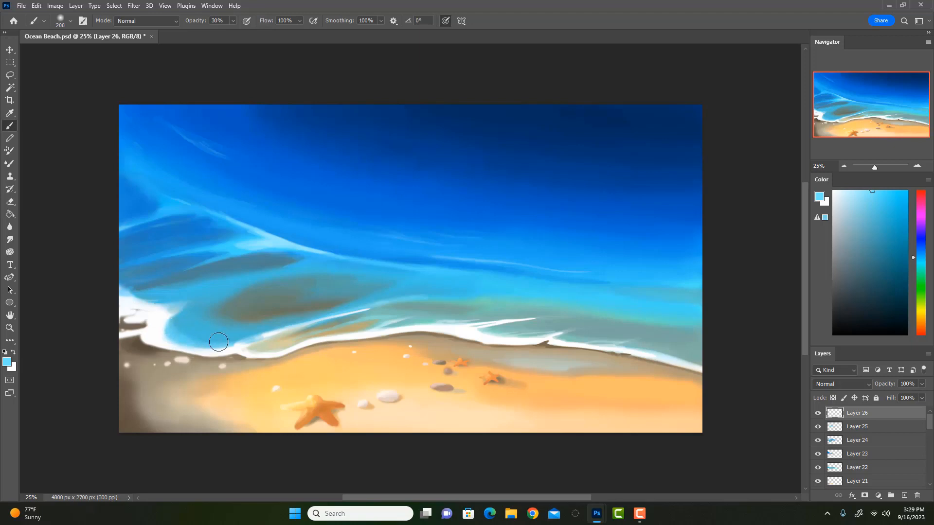
pyautogui.moveTo(237, 343)
pyautogui.mouseDown()
pyautogui.moveTo(184, 343)
pyautogui.moveTo(227, 345)
pyautogui.moveTo(197, 344)
pyautogui.moveTo(208, 337)
pyautogui.moveTo(176, 320)
pyautogui.moveTo(187, 325)
pyautogui.moveTo(169, 329)
pyautogui.moveTo(251, 341)
pyautogui.moveTo(235, 342)
pyautogui.moveTo(281, 327)
pyautogui.moveTo(195, 345)
pyautogui.moveTo(176, 339)
pyautogui.moveTo(195, 332)
pyautogui.mouseUp()
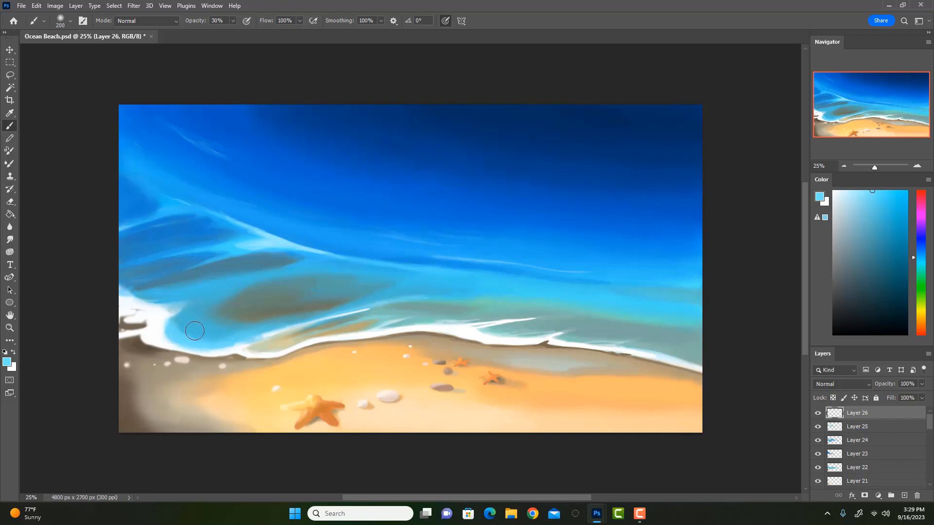
# Step: Refine the shallow pocket's edges and the area below the brown patch with sampled blue using a 150 px brush
pyautogui.press('[')
pyautogui.press('[')
pyautogui.moveTo(183, 316)
pyautogui.mouseDown()
pyautogui.moveTo(229, 294)
pyautogui.moveTo(179, 322)
pyautogui.moveTo(180, 332)
pyautogui.moveTo(239, 339)
pyautogui.moveTo(217, 344)
pyautogui.moveTo(181, 328)
pyautogui.moveTo(222, 344)
pyautogui.moveTo(186, 339)
pyautogui.moveTo(177, 348)
pyautogui.moveTo(232, 348)
pyautogui.moveTo(228, 329)
pyautogui.moveTo(198, 354)
pyautogui.moveTo(220, 325)
pyautogui.moveTo(216, 344)
pyautogui.moveTo(163, 329)
pyautogui.moveTo(207, 344)
pyautogui.moveTo(296, 320)
pyautogui.moveTo(220, 343)
pyautogui.moveTo(272, 329)
pyautogui.mouseUp()
pyautogui.keyDown('alt'); pyautogui.click(219, 319); pyautogui.keyUp('alt')
pyautogui.moveTo(182, 331); pyautogui.dragTo(211, 334)
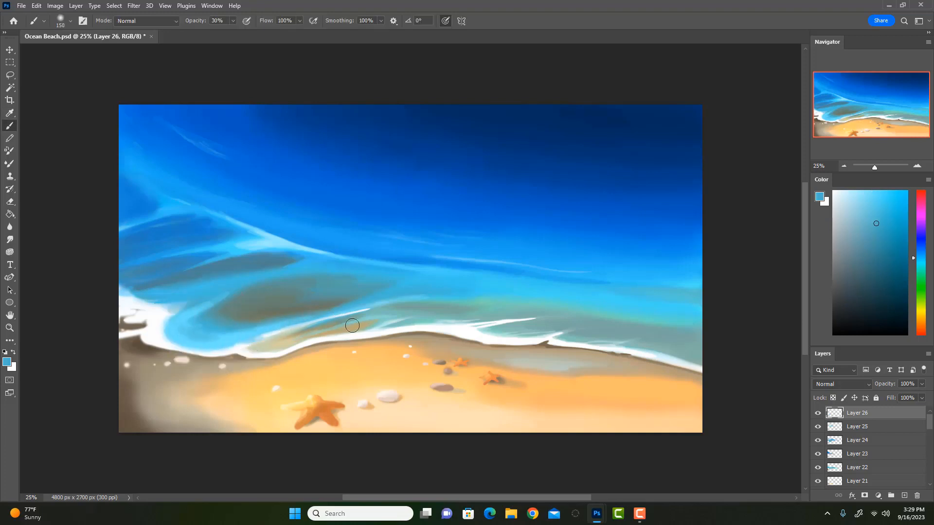
# Step: Brighten the pocket with sampled light cyan and draw it out in streaks above the large brown patch toward the wave crest
pyautogui.keyDown('alt'); pyautogui.click(194, 342); pyautogui.keyUp('alt')
pyautogui.moveTo(184, 327)
pyautogui.mouseDown()
pyautogui.moveTo(240, 335)
pyautogui.moveTo(207, 333)
pyautogui.mouseUp()
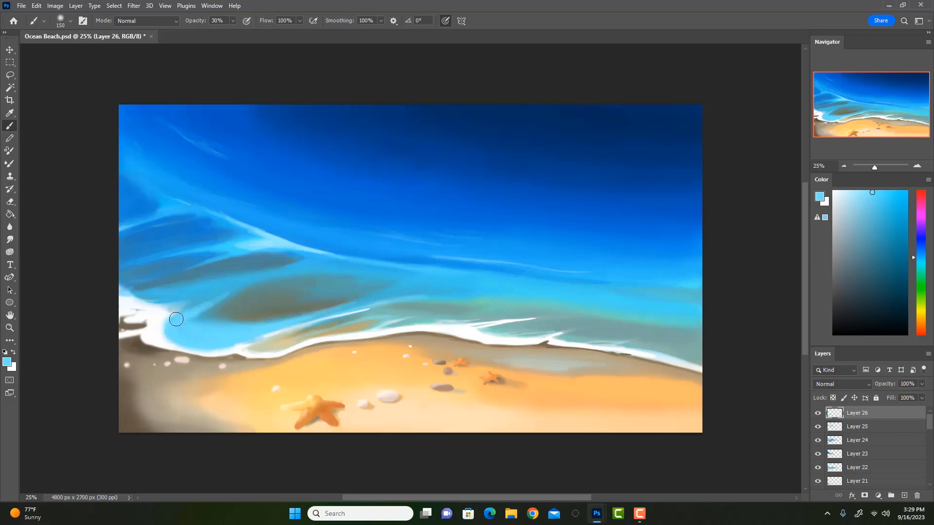
pyautogui.moveTo(187, 307); pyautogui.dragTo(272, 274)
pyautogui.moveTo(212, 303); pyautogui.dragTo(313, 264)
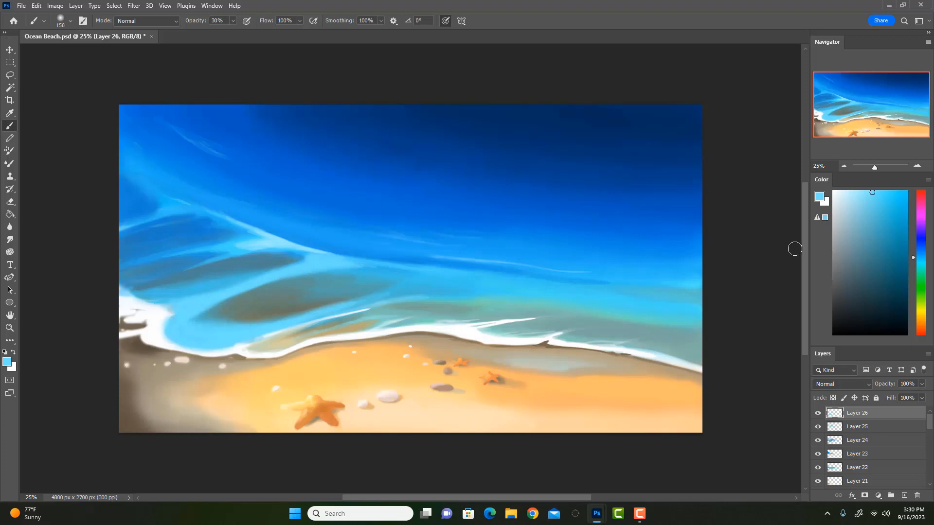
# Step: Paint a very pale blue highlight in the shallow pocket along the foam and blend its edges with sampled pale cyan at 125 px
pyautogui.click(844, 191)
pyautogui.moveTo(194, 329)
pyautogui.mouseDown()
pyautogui.moveTo(239, 339)
pyautogui.moveTo(216, 337)
pyautogui.moveTo(272, 326)
pyautogui.moveTo(200, 337)
pyautogui.moveTo(259, 333)
pyautogui.mouseUp()
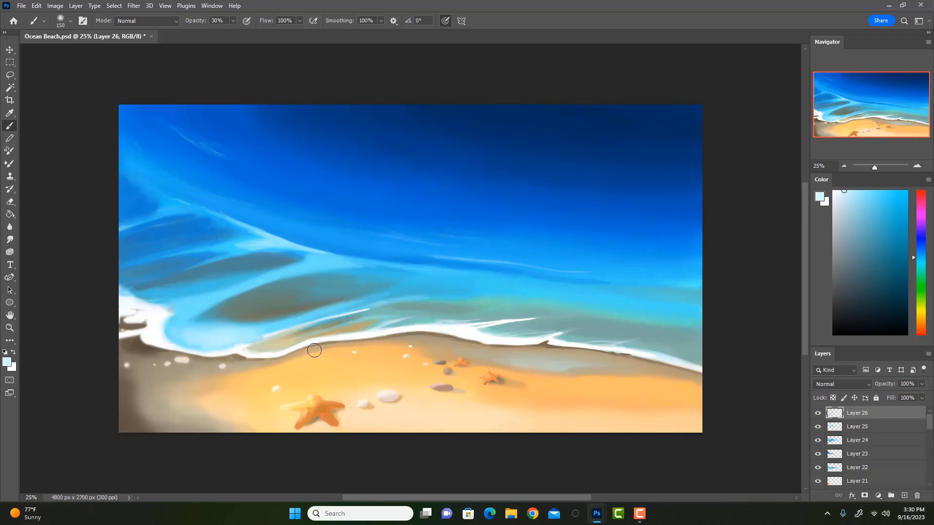
pyautogui.moveTo(180, 329); pyautogui.dragTo(228, 346)
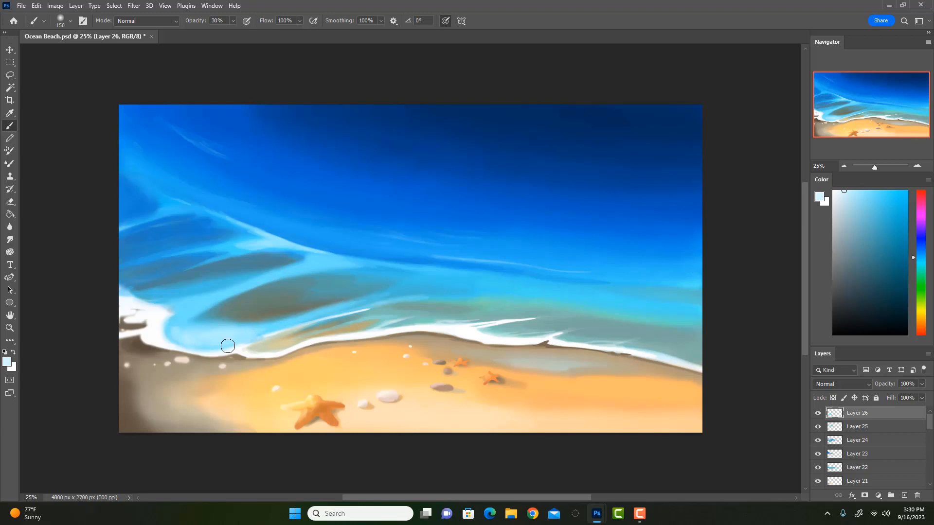
pyautogui.keyDown('alt'); pyautogui.click(191, 325); pyautogui.keyUp('alt')
pyautogui.press('[')
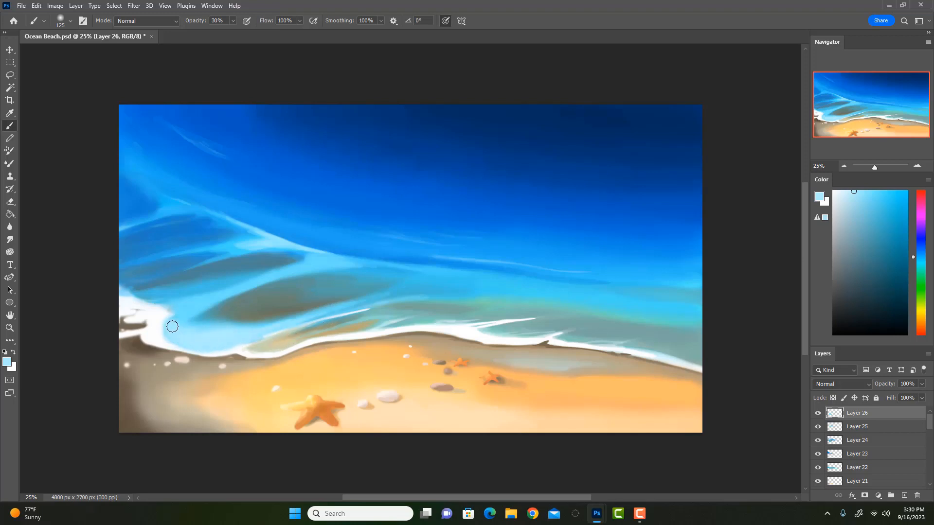
pyautogui.keyDown('alt'); pyautogui.click(177, 308); pyautogui.keyUp('alt')
# Step: Add a new layer and deepen the dark patches beneath the wave crest at the canvas's left side with progressively darker blue
pyautogui.click(905, 496)
pyautogui.keyDown('alt'); pyautogui.click(184, 206); pyautogui.keyUp('alt')
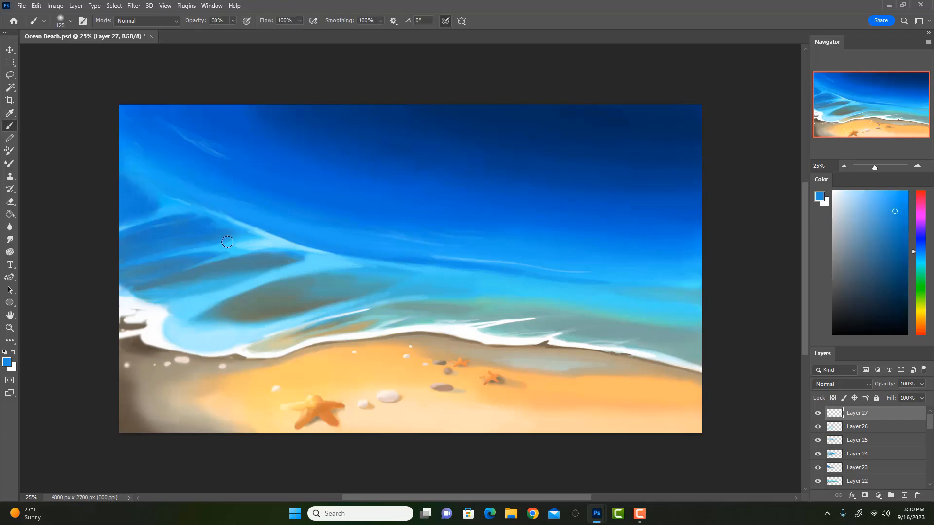
pyautogui.click(898, 239)
pyautogui.moveTo(190, 214)
pyautogui.mouseDown()
pyautogui.moveTo(131, 235)
pyautogui.moveTo(188, 228)
pyautogui.moveTo(141, 234)
pyautogui.moveTo(176, 231)
pyautogui.moveTo(125, 248)
pyautogui.mouseUp()
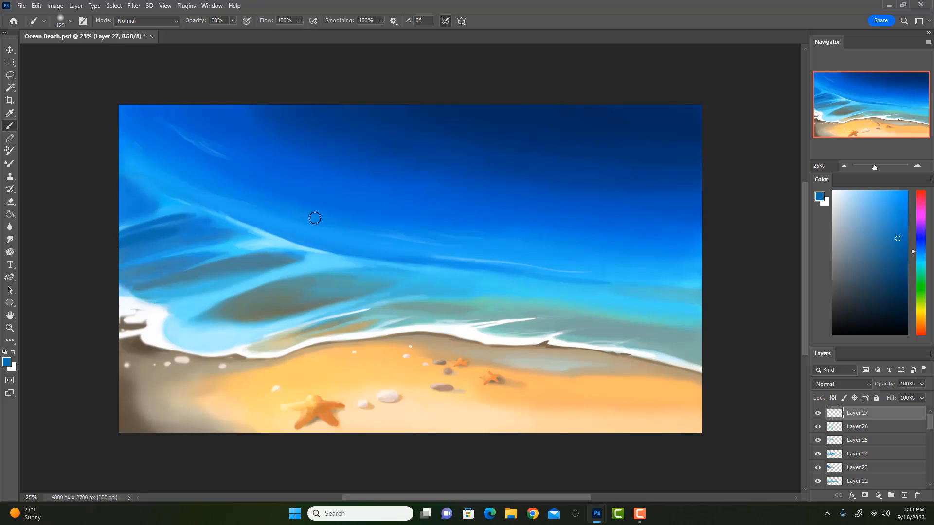
pyautogui.moveTo(897, 240); pyautogui.dragTo(900, 257)
pyautogui.moveTo(192, 222); pyautogui.dragTo(146, 223)
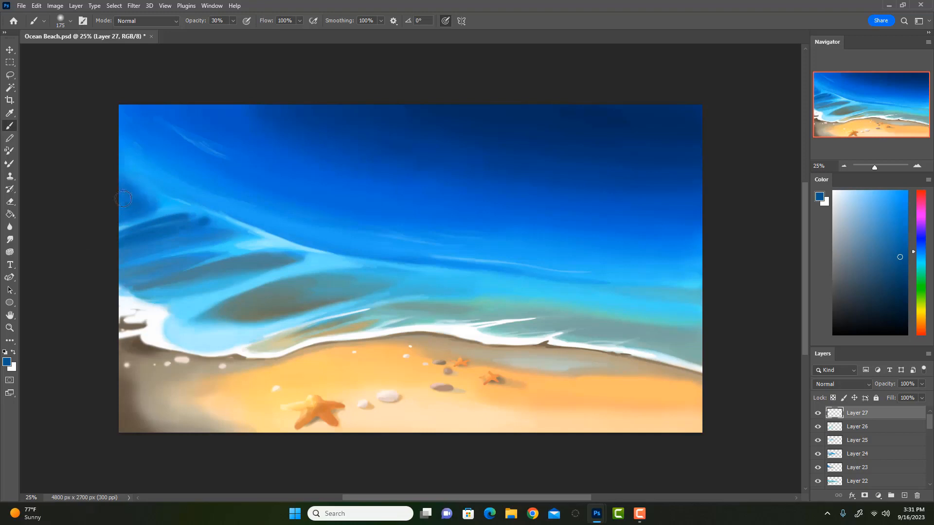
# Step: Paint a light blue highlight along the wave crest from the canvas's left edge at 150 px and refine it with sampled blue at 100 px
pyautogui.keyDown('alt'); pyautogui.click(127, 158); pyautogui.keyUp('alt')
pyautogui.press('[')
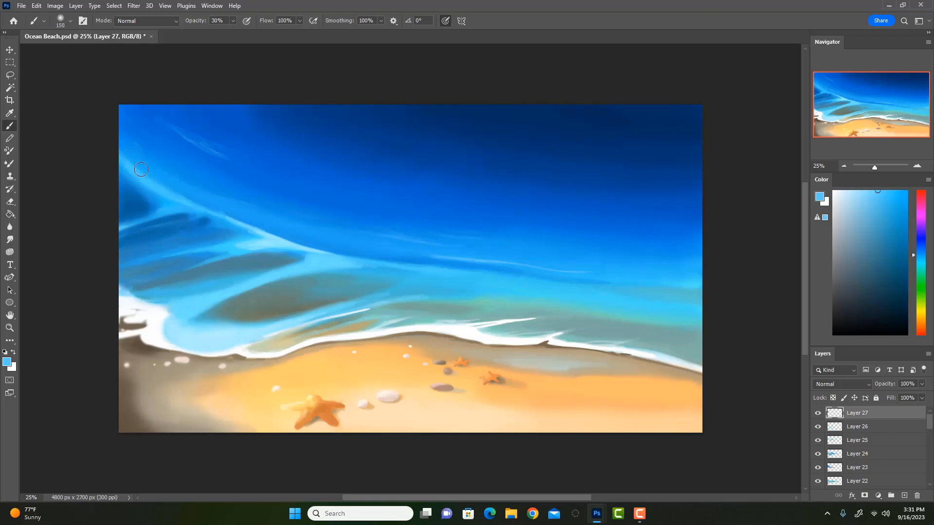
pyautogui.moveTo(141, 169); pyautogui.dragTo(275, 250)
pyautogui.keyDown('alt'); pyautogui.click(165, 178); pyautogui.keyUp('alt')
pyautogui.press('[')
pyautogui.press('[')
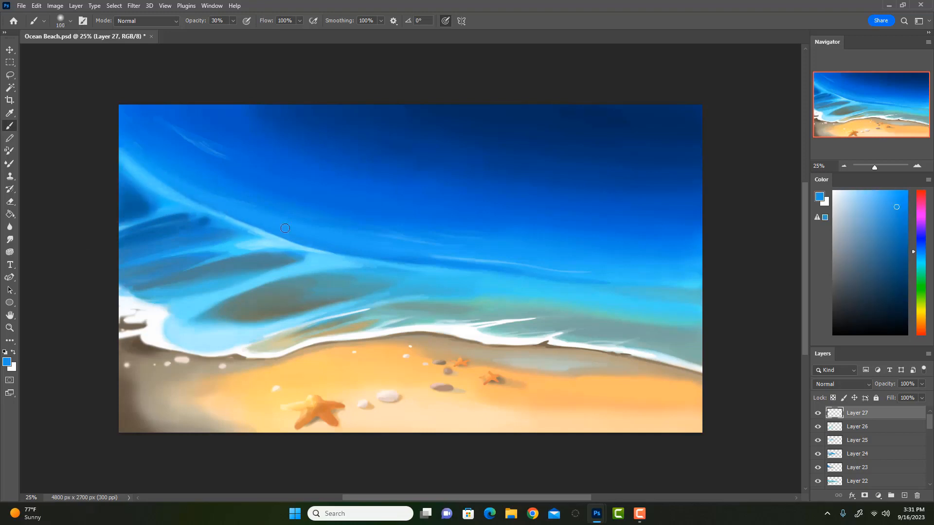
# Step: Shade the water directly above the wave crest with sampled darker blues, working from the crest's middle to the canvas's left edge
pyautogui.keyDown('alt'); pyautogui.click(387, 250); pyautogui.keyUp('alt')
pyautogui.press('[')
pyautogui.keyDown('alt'); pyautogui.click(439, 257); pyautogui.keyUp('alt')
pyautogui.keyDown('alt'); pyautogui.click(139, 161); pyautogui.keyUp('alt')
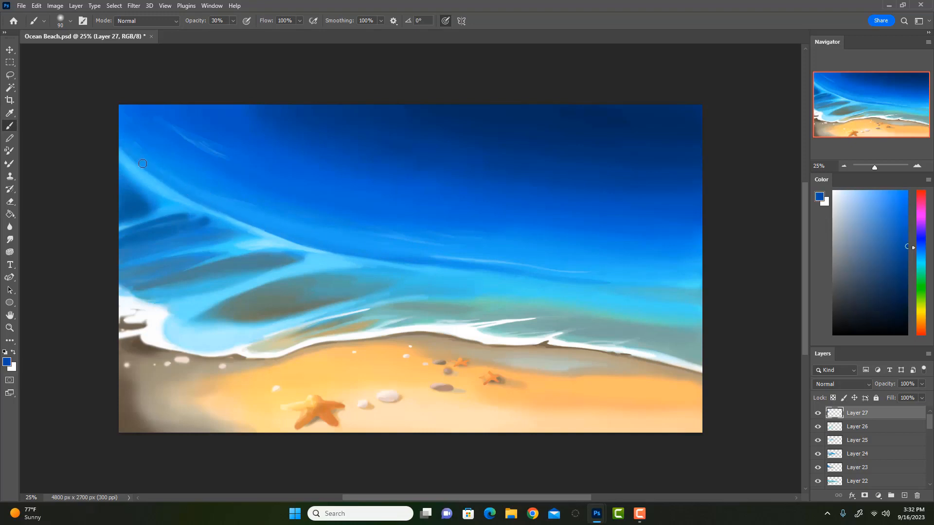
pyautogui.press('i')
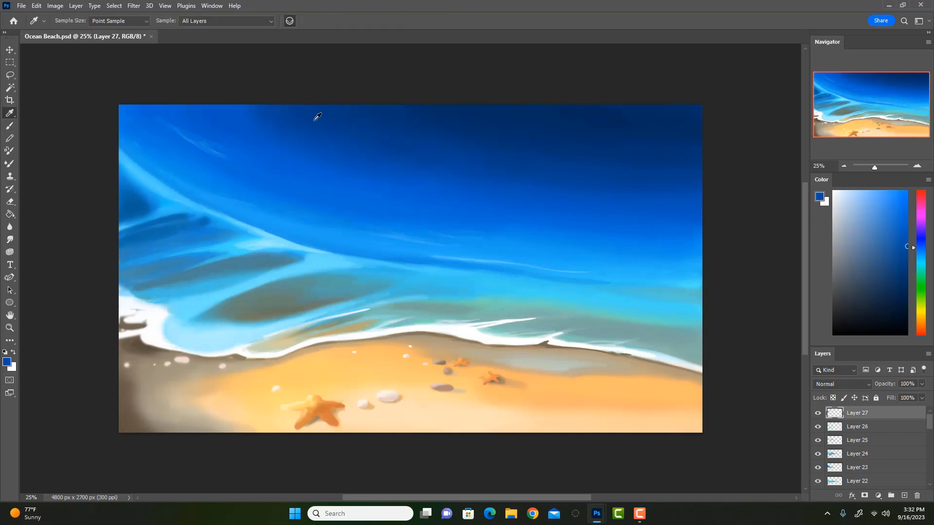
pyautogui.click(306, 130)
pyautogui.press('b')
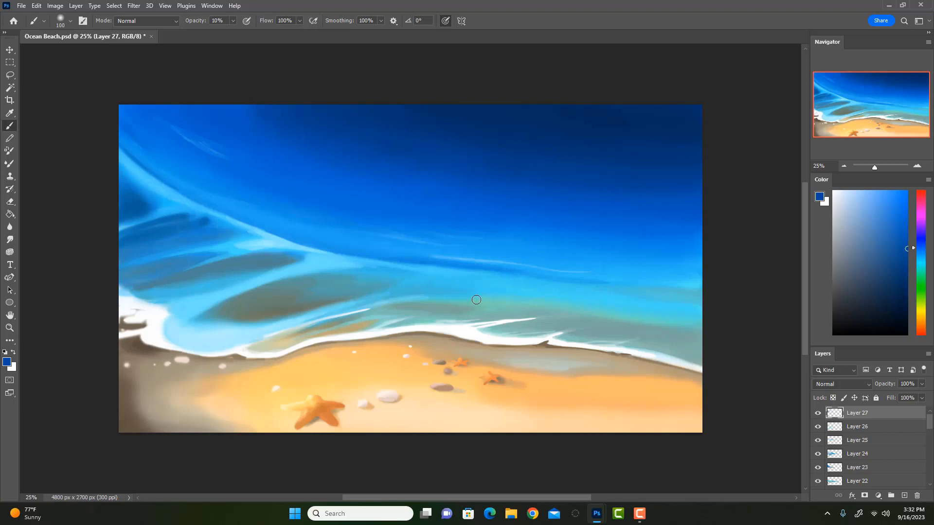
# Step: Blend the dark blue line at the middle of the wave into the shallows with sampled cyan at 10% opacity, using brushes up to 400 px
pyautogui.keyDown('alt'); pyautogui.click(461, 273); pyautogui.keyUp('alt')
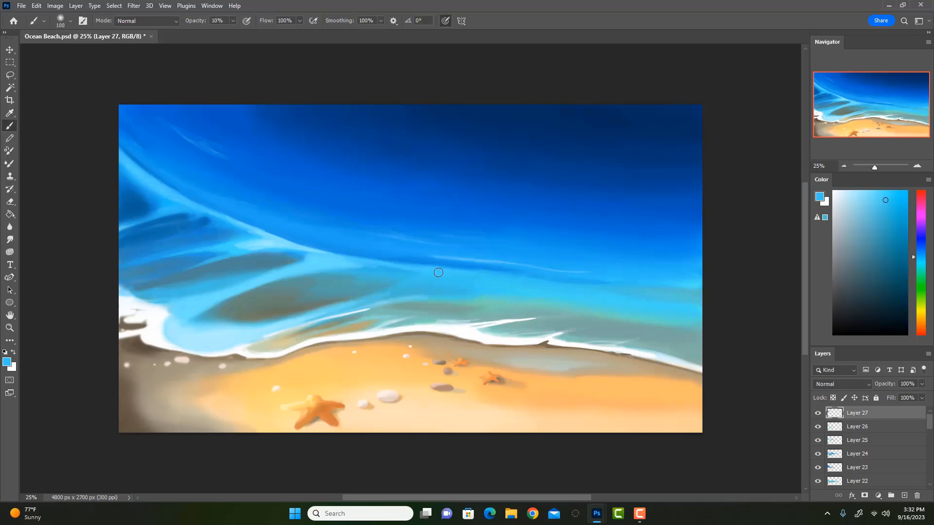
pyautogui.press(']')
pyautogui.press(']')
pyautogui.click(908, 191)
pyautogui.press('e')
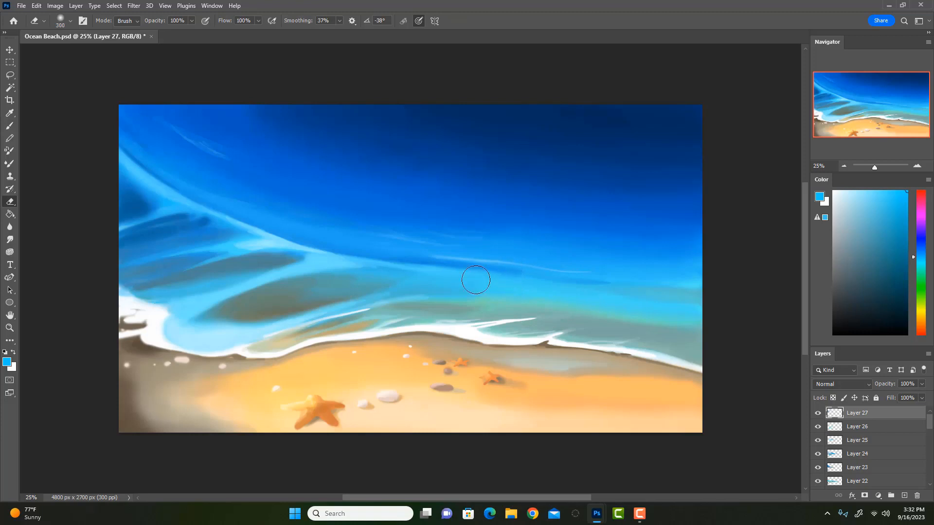
pyautogui.press('i')
pyautogui.click(502, 280)
pyautogui.press('b')
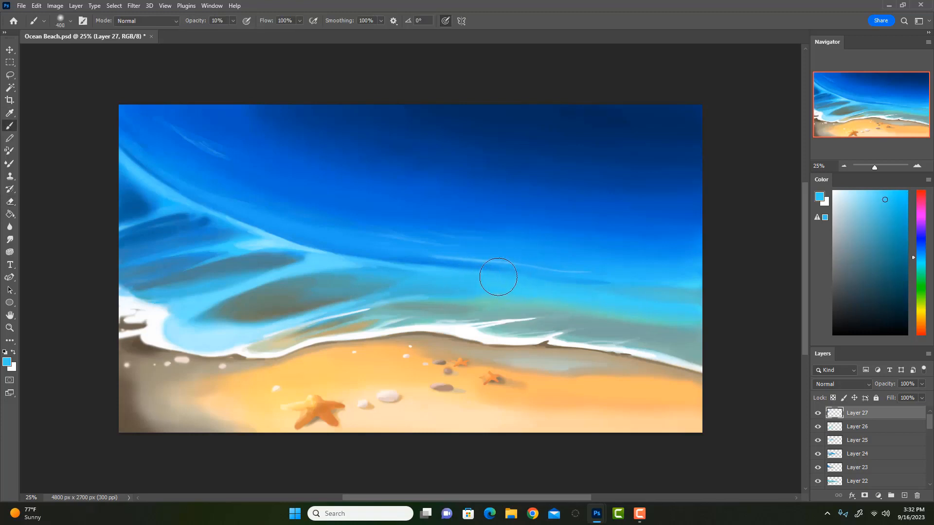
pyautogui.keyDown('alt'); pyautogui.click(507, 271); pyautogui.keyUp('alt')
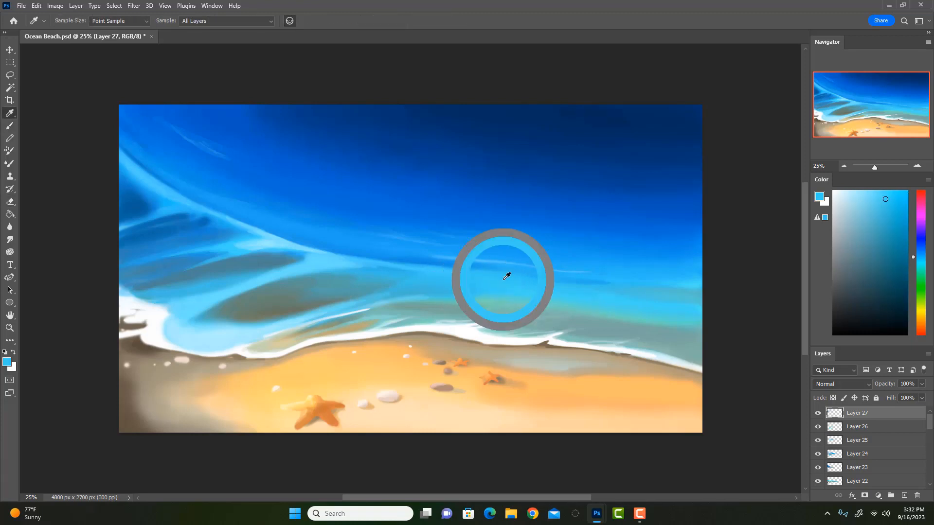
pyautogui.press('[')
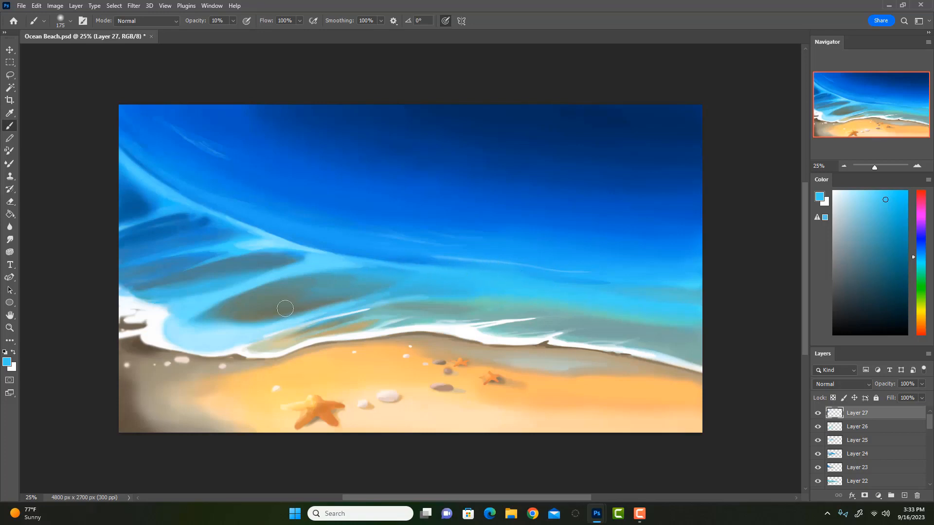
# Step: Sample the large patch's grey-brown and paint a dark streak in the shallows above the central foam edge with a 100 px brush
pyautogui.press('[')
pyautogui.press('[')
pyautogui.press('[')
pyautogui.click(884, 191)
pyautogui.keyDown('alt'); pyautogui.click(292, 304); pyautogui.keyUp('alt')
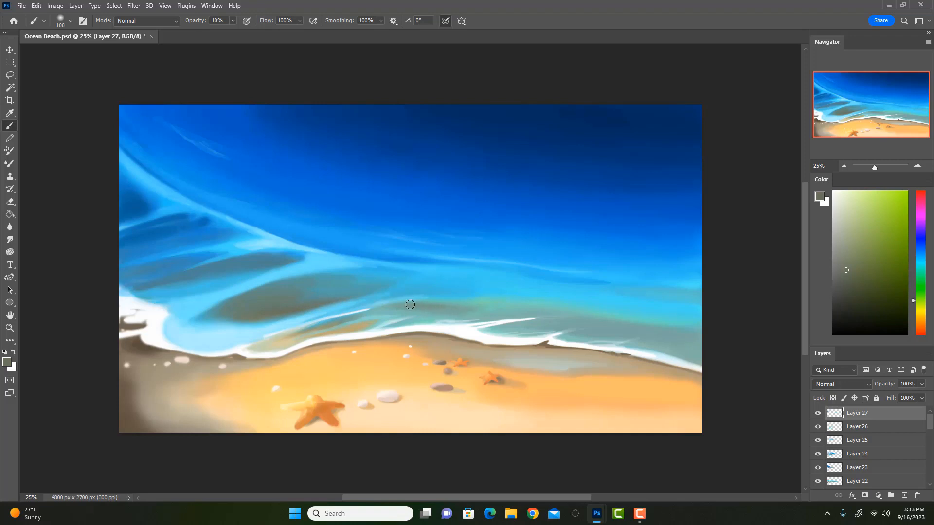
pyautogui.moveTo(410, 305); pyautogui.dragTo(469, 310)
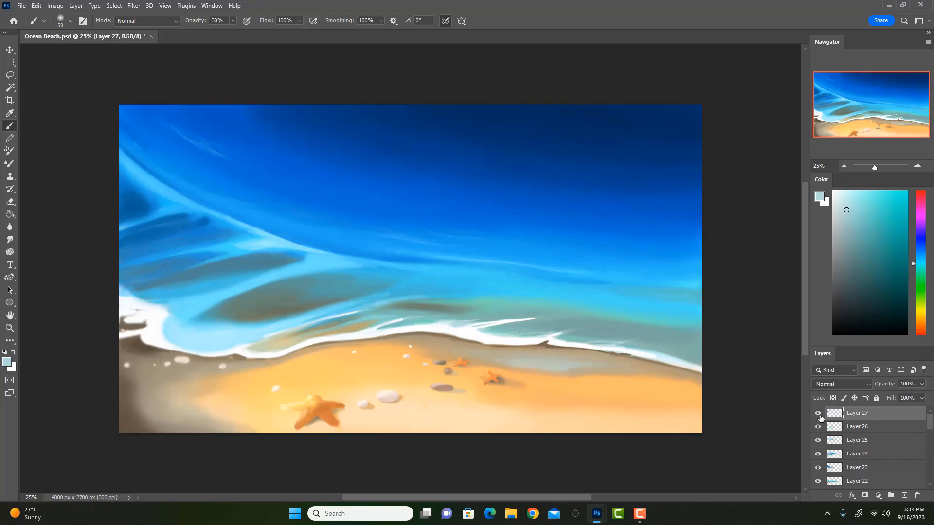
# Step: Compare the painting with and without Layer 27
pyautogui.click(818, 414)
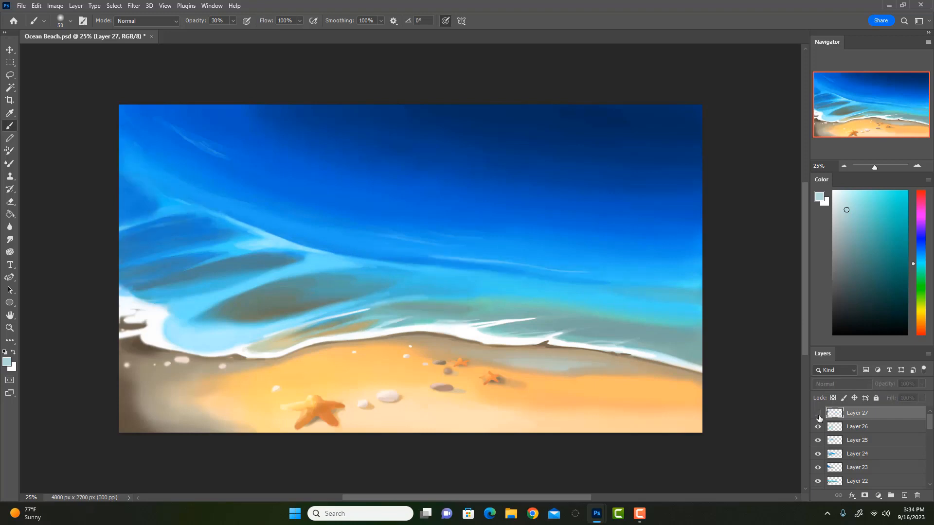
pyautogui.click(819, 415)
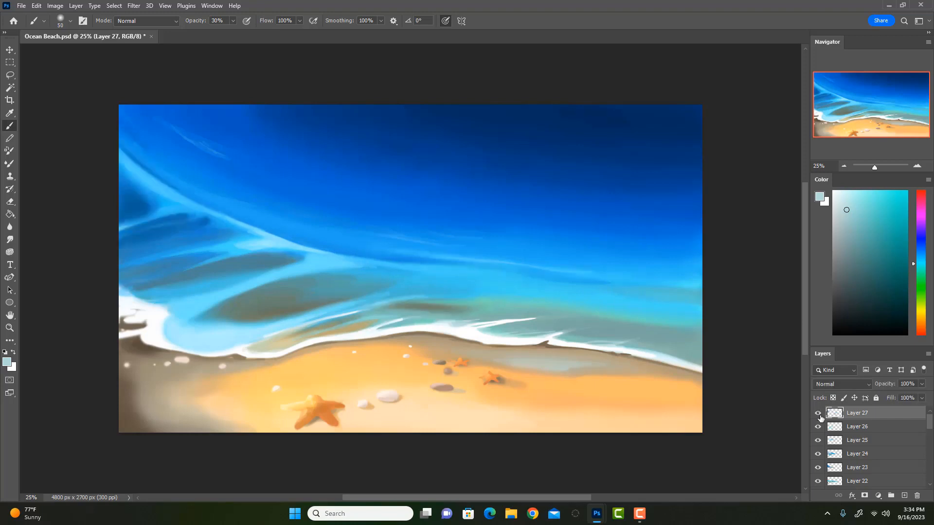
pyautogui.click(819, 416)
pyautogui.click(819, 416)
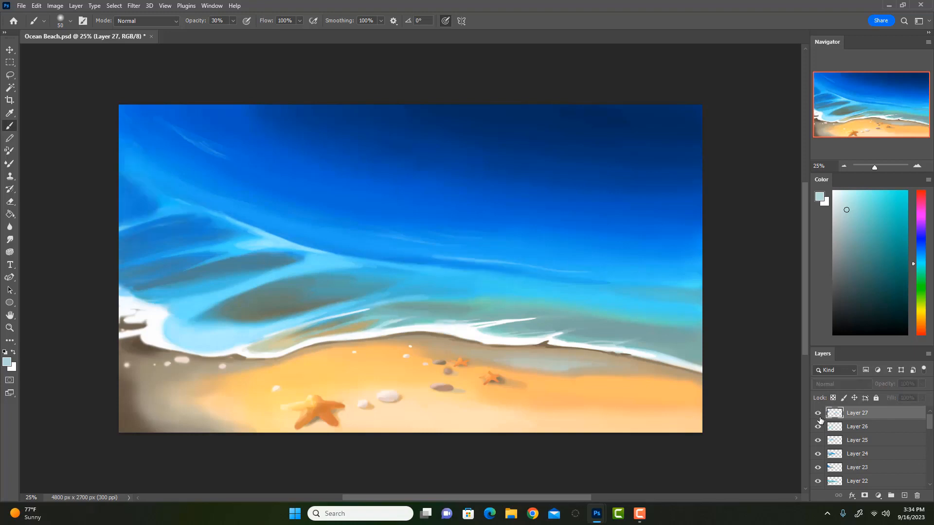
pyautogui.click(819, 416)
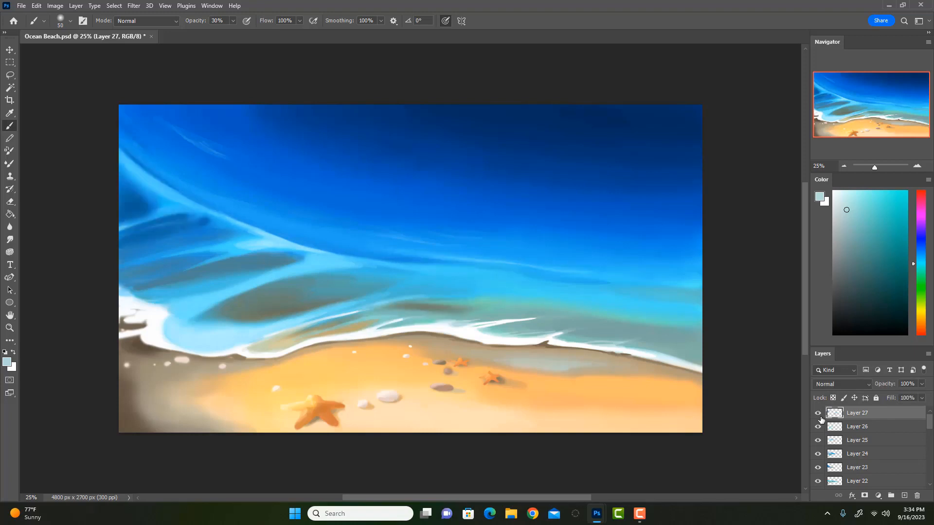
pyautogui.click(819, 416)
pyautogui.click(819, 416)
# Step: Soften the crest highlight near the canvas's left edge with a large eraser at 30% opacity and touch up the water with sampled blue
pyautogui.press('e')
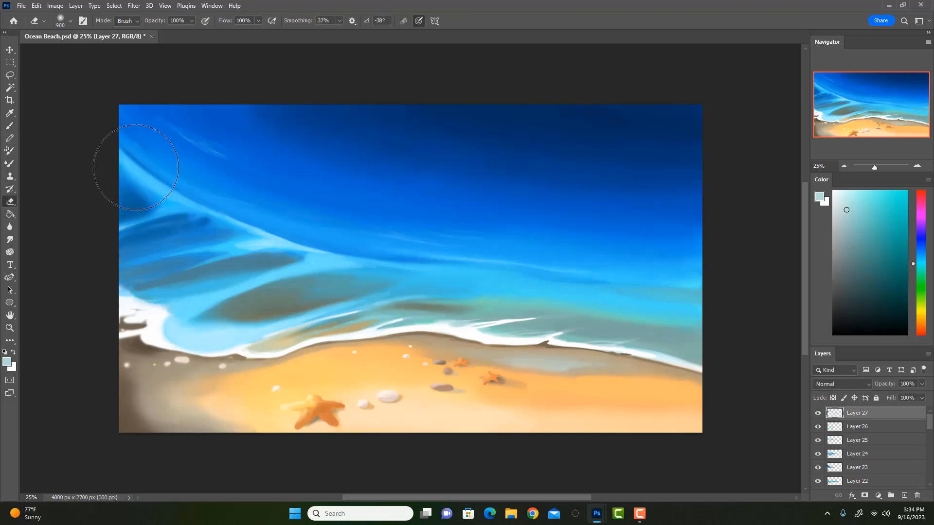
pyautogui.press('3')
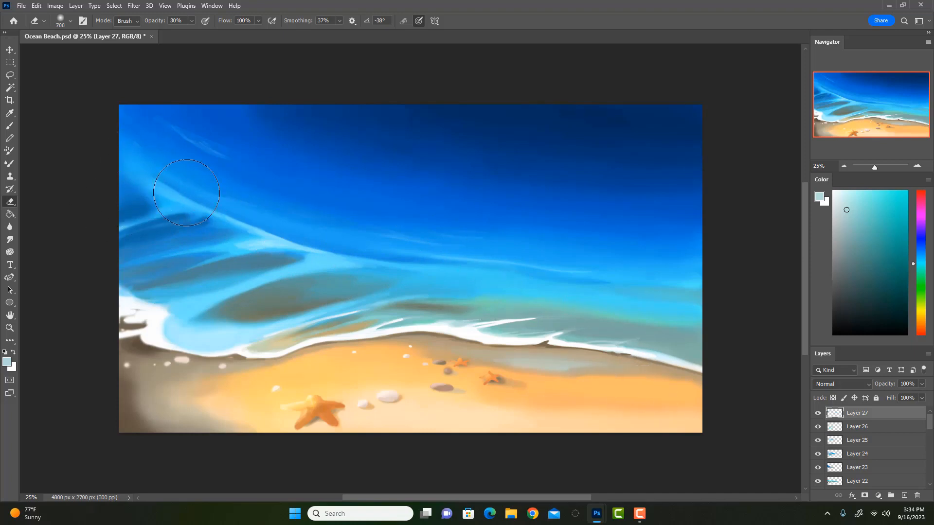
pyautogui.press('b')
pyautogui.keyDown('alt'); pyautogui.click(149, 148); pyautogui.keyUp('alt')
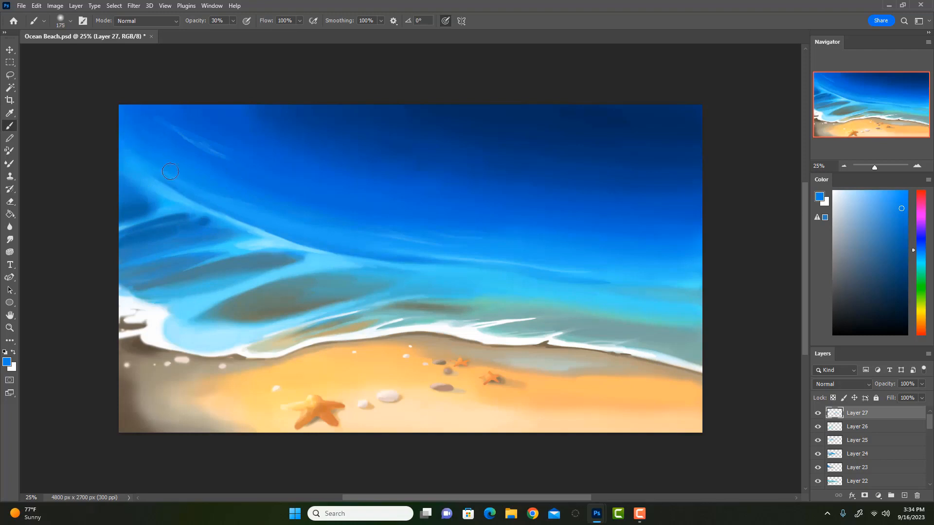
# Step: Check the painting without the top layers, and soften Layer 27 around the middle of the wave crest with a 600 px eraser at 30% opacity
pyautogui.click(818, 425)
pyautogui.click(818, 425)
pyautogui.click(819, 417)
pyautogui.click(819, 418)
pyautogui.press('e')
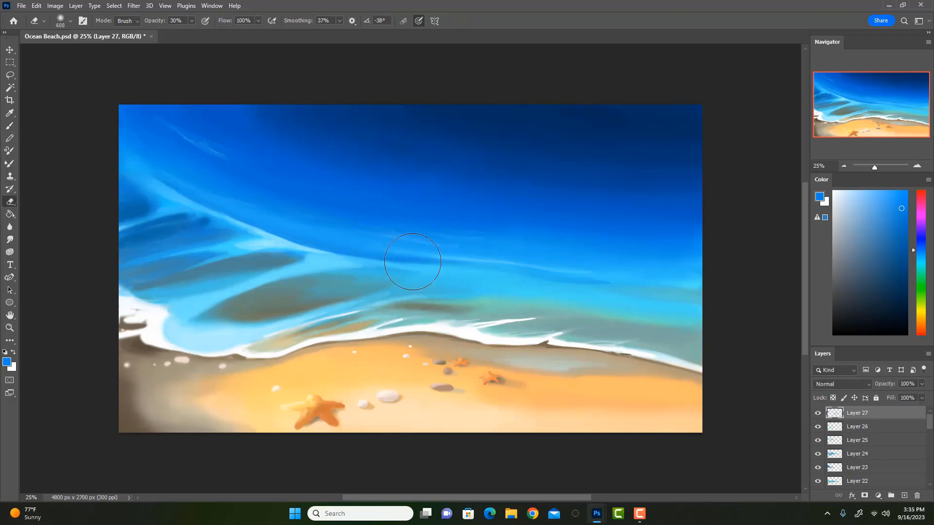
# Step: Sample the light blue beside the wave line, lighten it, and brush a thin highlight along the wave at 30% opacity
pyautogui.press('[')
pyautogui.press('[')
pyautogui.press('[')
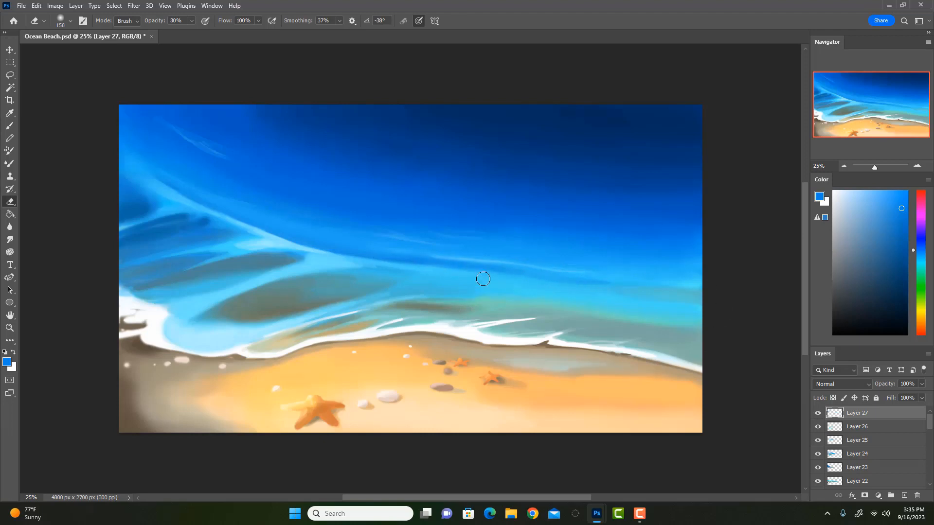
pyautogui.press('i')
pyautogui.click(462, 273)
pyautogui.press('b')
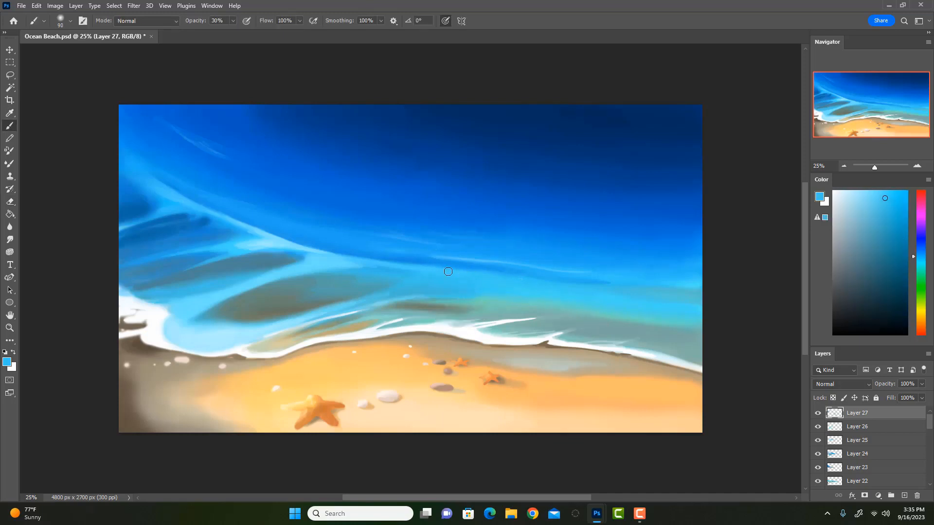
pyautogui.moveTo(884, 198); pyautogui.dragTo(866, 191)
pyautogui.moveTo(460, 271); pyautogui.dragTo(558, 283)
pyautogui.moveTo(492, 274)
pyautogui.mouseDown()
pyautogui.moveTo(588, 286)
pyautogui.moveTo(559, 284)
pyautogui.mouseUp()
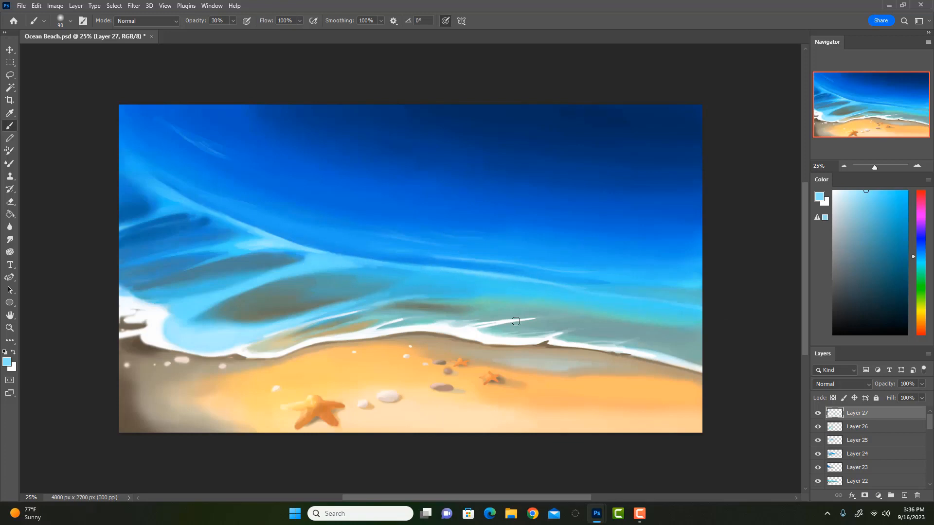
# Step: Sample nearby ocean blues and brush a soft blue streak above the wave line to the canvas's right edge with a 100 px brush
pyautogui.keyDown('alt'); pyautogui.click(438, 240); pyautogui.keyUp('alt')
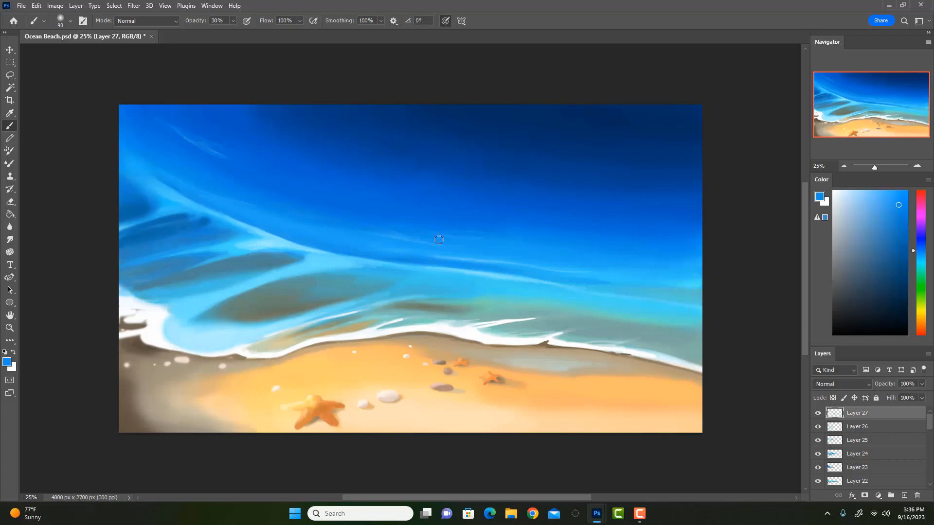
pyautogui.press(']')
pyautogui.keyDown('alt'); pyautogui.click(477, 263); pyautogui.keyUp('alt')
pyautogui.keyDown('alt'); pyautogui.click(505, 208); pyautogui.keyUp('alt')
pyautogui.press(']')
pyautogui.keyDown('alt'); pyautogui.click(648, 264); pyautogui.keyUp('alt')
pyautogui.press('[')
pyautogui.press('[')
pyautogui.press(']')
pyautogui.moveTo(569, 262); pyautogui.dragTo(711, 274)
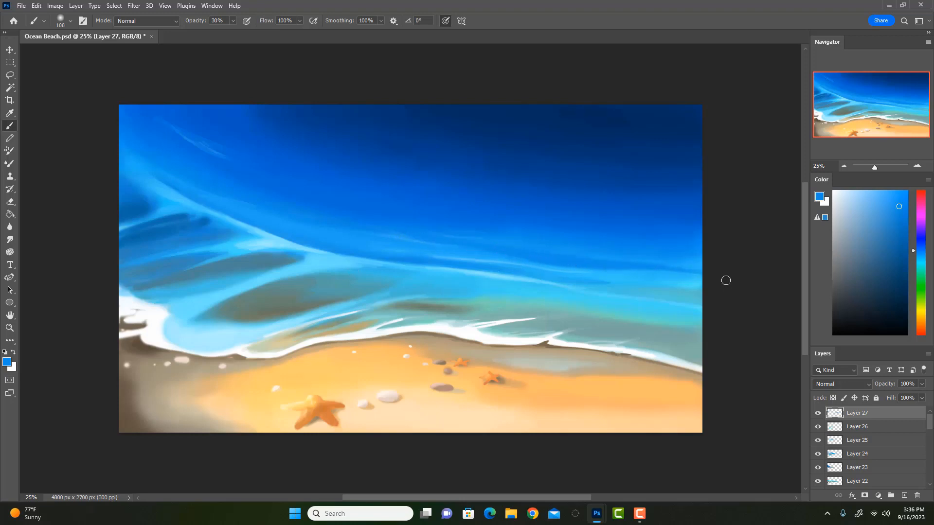
# Step: Refine the streaks above the wave line with smaller 30% opacity brush strokes, resampling the surrounding blues
pyautogui.keyDown('alt'); pyautogui.click(513, 253); pyautogui.keyUp('alt')
pyautogui.press('[')
pyautogui.keyDown('alt'); pyautogui.click(495, 253); pyautogui.keyUp('alt')
pyautogui.press('[')
pyautogui.keyDown('alt'); pyautogui.click(494, 250); pyautogui.keyUp('alt')
pyautogui.press('[')
pyautogui.keyDown('alt'); pyautogui.click(505, 259); pyautogui.keyUp('alt')
pyautogui.keyDown('alt'); pyautogui.click(646, 274); pyautogui.keyUp('alt')
pyautogui.press(']')
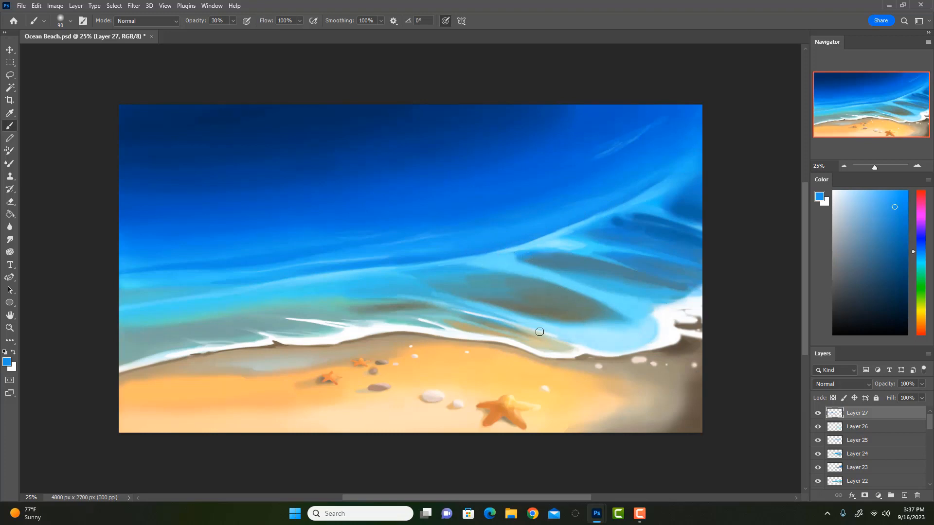
# Step: Blend sampled light blues into the upper right part of the wave crest on the flipped canvas at 30% opacity
pyautogui.keyDown('alt'); pyautogui.click(662, 173); pyautogui.keyUp('alt')
pyautogui.press(']')
pyautogui.keyDown('alt'); pyautogui.click(656, 184); pyautogui.keyUp('alt')
pyautogui.keyDown('alt'); pyautogui.click(616, 207); pyautogui.keyUp('alt')
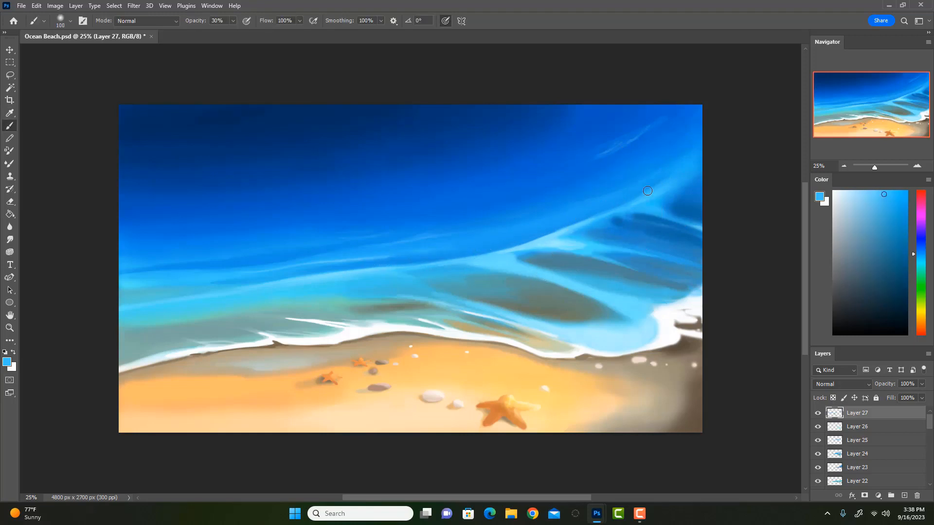
pyautogui.press('[')
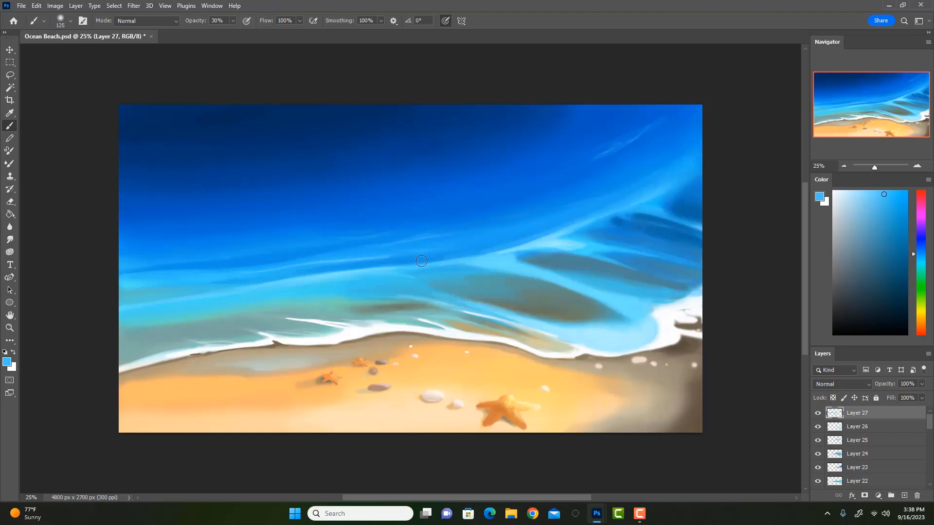
# Step: Blend sampled blues along the middle of the wave crest with a 125 px brush at 30% opacity
pyautogui.keyDown('alt'); pyautogui.click(554, 241); pyautogui.keyUp('alt')
pyautogui.keyDown('alt'); pyautogui.click(501, 244); pyautogui.keyUp('alt')
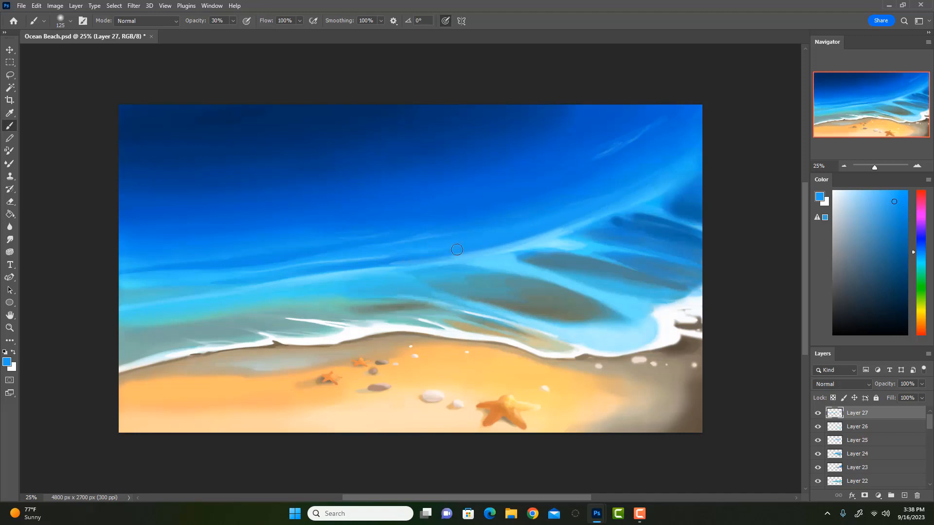
pyautogui.keyDown('alt'); pyautogui.click(491, 252); pyautogui.keyUp('alt')
pyautogui.keyDown('alt'); pyautogui.click(454, 253); pyautogui.keyUp('alt')
# Step: Paint light blue streaks at 100% opacity above the middle crest, redoing the stroke that extends toward the upper right
pyautogui.keyDown('alt'); pyautogui.click(546, 236); pyautogui.keyUp('alt')
pyautogui.press(']')
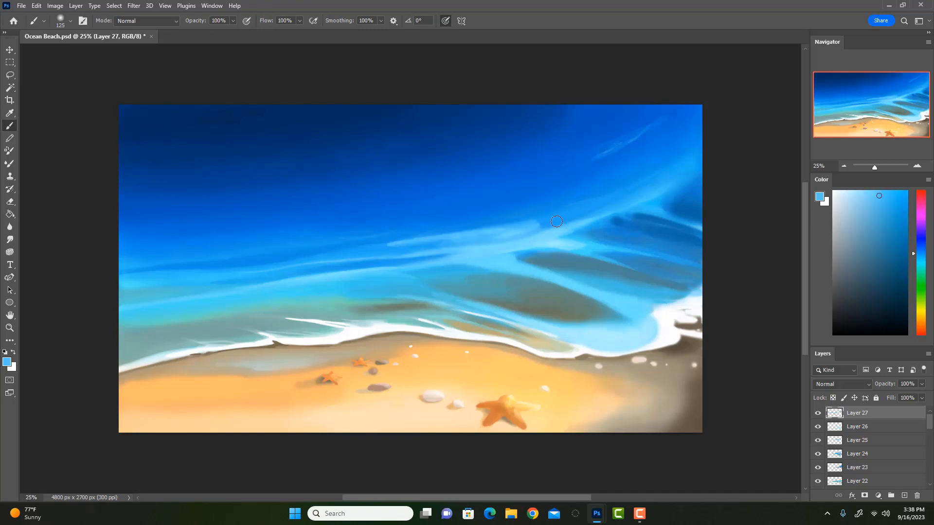
pyautogui.moveTo(540, 225); pyautogui.dragTo(650, 192)
pyautogui.hotkey('ctrl', 'z')
pyautogui.moveTo(538, 225); pyautogui.dragTo(622, 209)
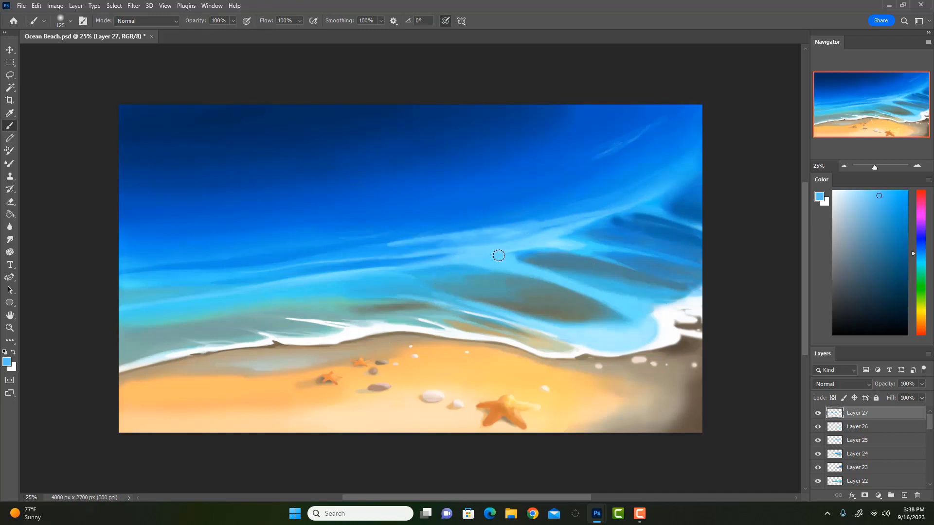
# Step: Shape the crest streaks with alternating deeper and lighter blue strokes at 100% opacity, sampling colors from the surrounding water
pyautogui.keyDown('alt'); pyautogui.click(571, 208); pyautogui.keyUp('alt')
pyautogui.moveTo(532, 225); pyautogui.dragTo(445, 238)
pyautogui.keyDown('alt'); pyautogui.click(507, 225); pyautogui.keyUp('alt')
pyautogui.keyDown('alt'); pyautogui.click(414, 248); pyautogui.keyUp('alt')
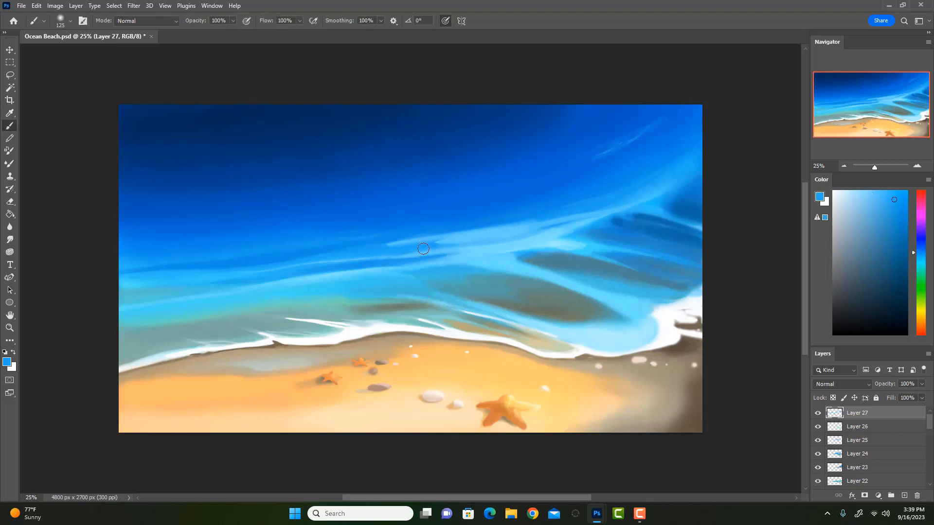
pyautogui.moveTo(442, 245)
pyautogui.mouseDown()
pyautogui.moveTo(505, 239)
pyautogui.moveTo(487, 236)
pyautogui.mouseUp()
pyautogui.keyDown('alt'); pyautogui.click(544, 234); pyautogui.keyUp('alt')
pyautogui.moveTo(546, 234)
pyautogui.mouseDown()
pyautogui.moveTo(480, 237)
pyautogui.moveTo(463, 253)
pyautogui.mouseUp()
# Step: Fill the gaps between the crest streaks with light blue at 30% opacity and add a soft streak above them
pyautogui.press('3')
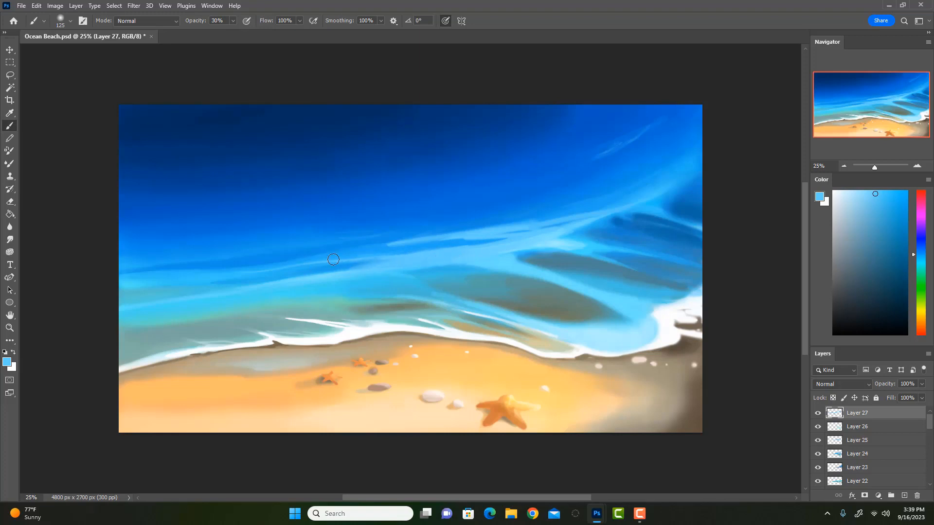
pyautogui.moveTo(469, 247); pyautogui.dragTo(350, 259)
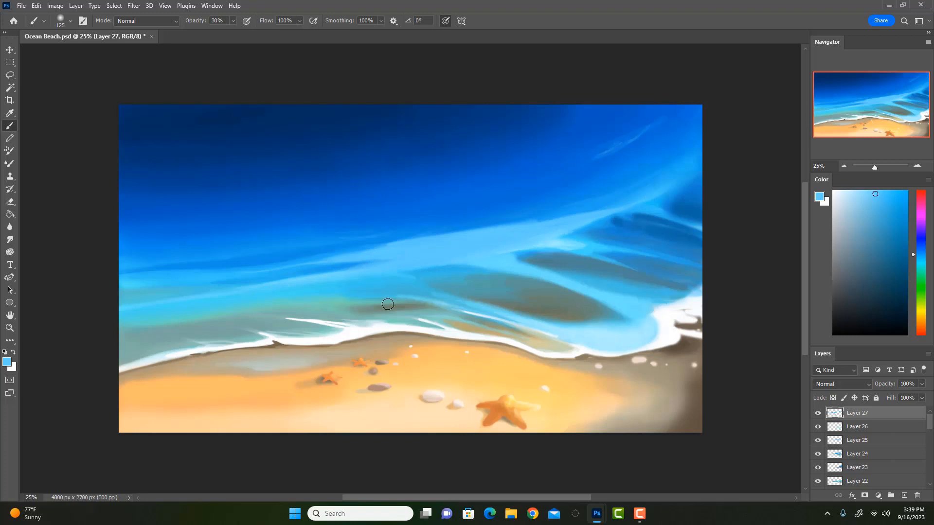
pyautogui.keyDown('alt'); pyautogui.click(424, 224); pyautogui.keyUp('alt')
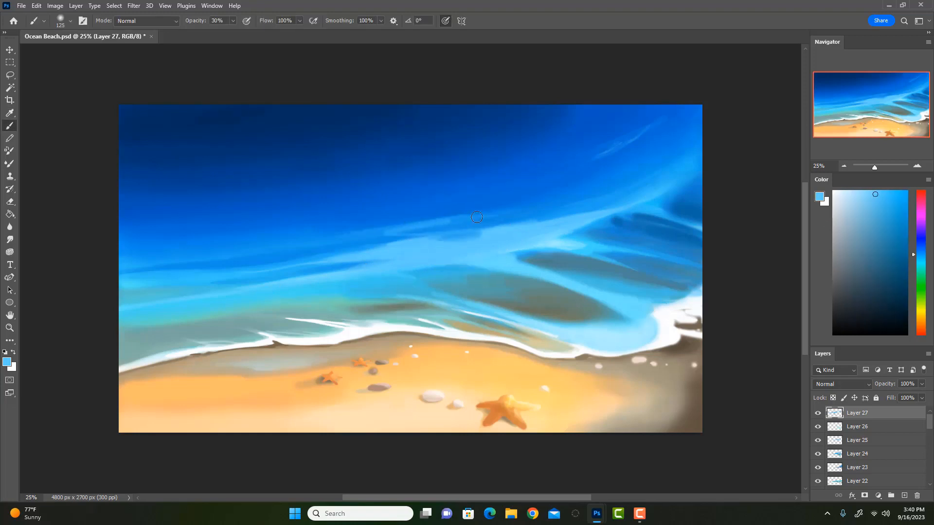
pyautogui.moveTo(472, 218); pyautogui.dragTo(499, 212)
pyautogui.moveTo(390, 247); pyautogui.dragTo(352, 250)
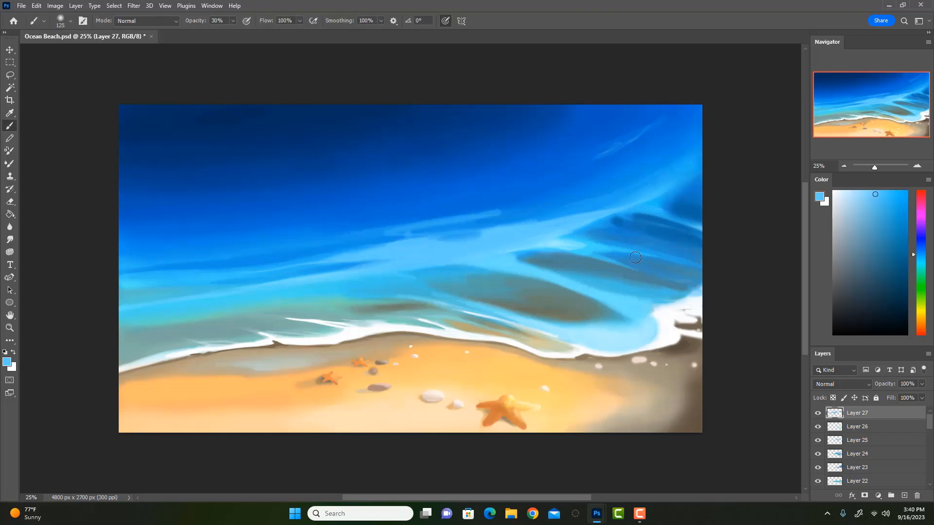
pyautogui.press('0')
pyautogui.moveTo(417, 234)
pyautogui.mouseDown()
pyautogui.moveTo(582, 203)
pyautogui.moveTo(496, 230)
pyautogui.mouseUp()
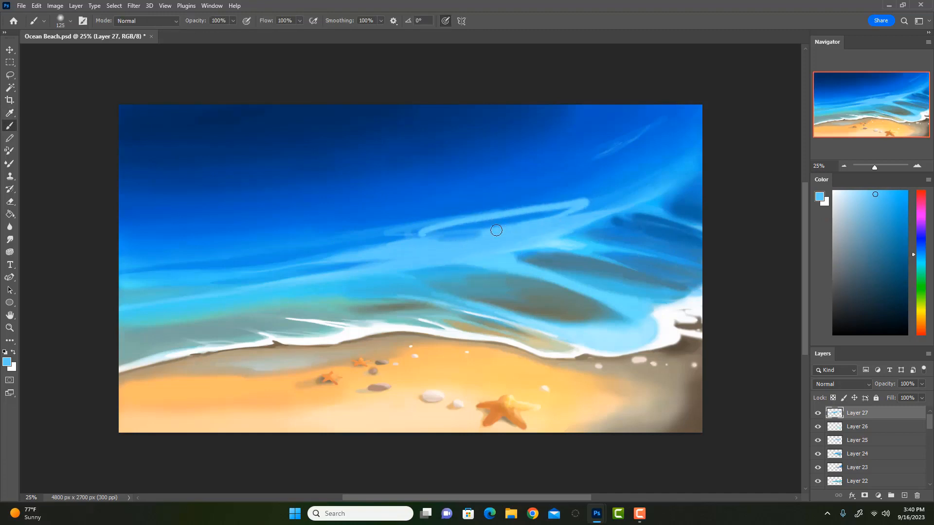
pyautogui.hotkey('ctrl', 'z')
# Step: Paint a soft medium blue band above the wave crest toward the left edge with a 100 px brush at 30% opacity
pyautogui.press('[')
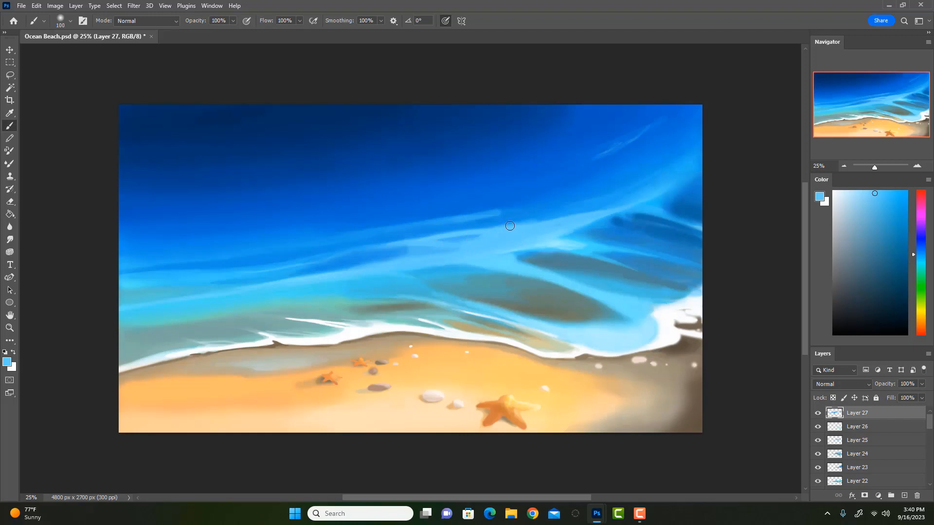
pyautogui.keyDown('alt'); pyautogui.click(474, 225); pyautogui.keyUp('alt')
pyautogui.press('3')
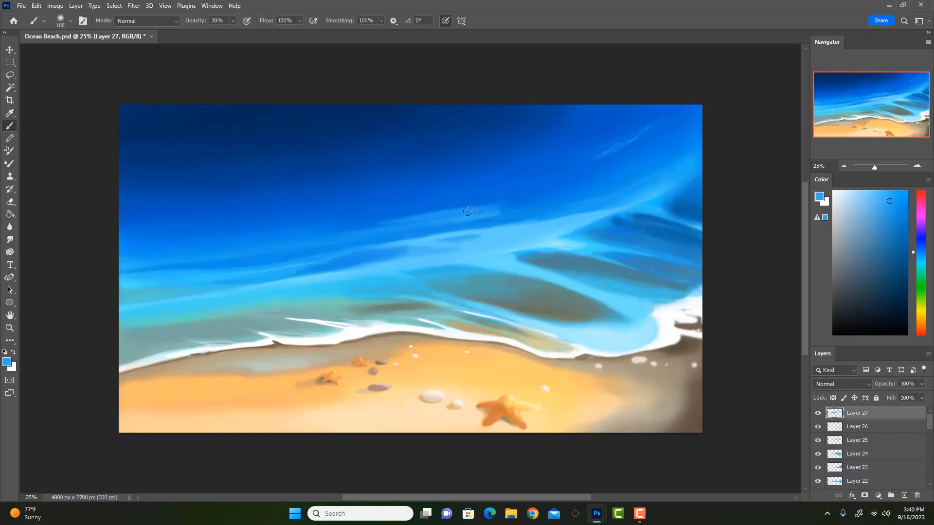
pyautogui.moveTo(467, 212); pyautogui.dragTo(369, 229)
pyautogui.moveTo(518, 209); pyautogui.dragTo(447, 216)
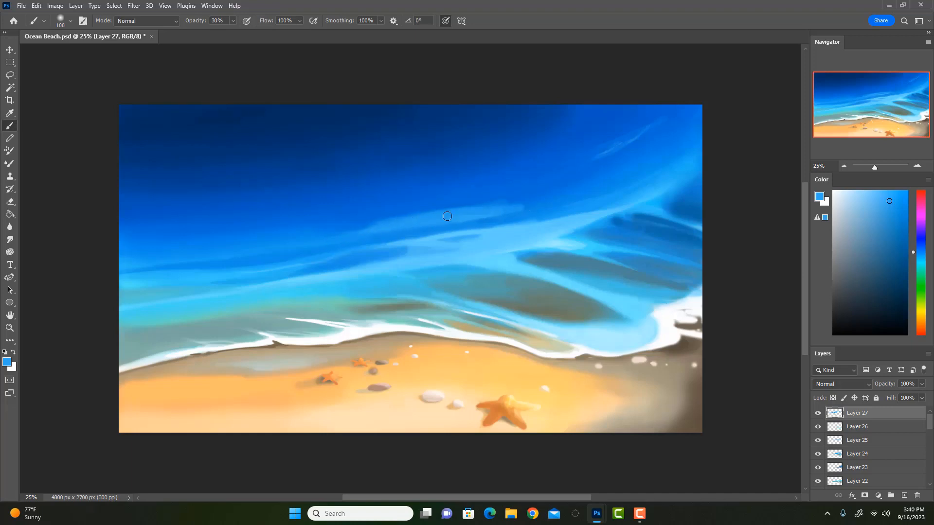
pyautogui.moveTo(388, 223); pyautogui.dragTo(212, 256)
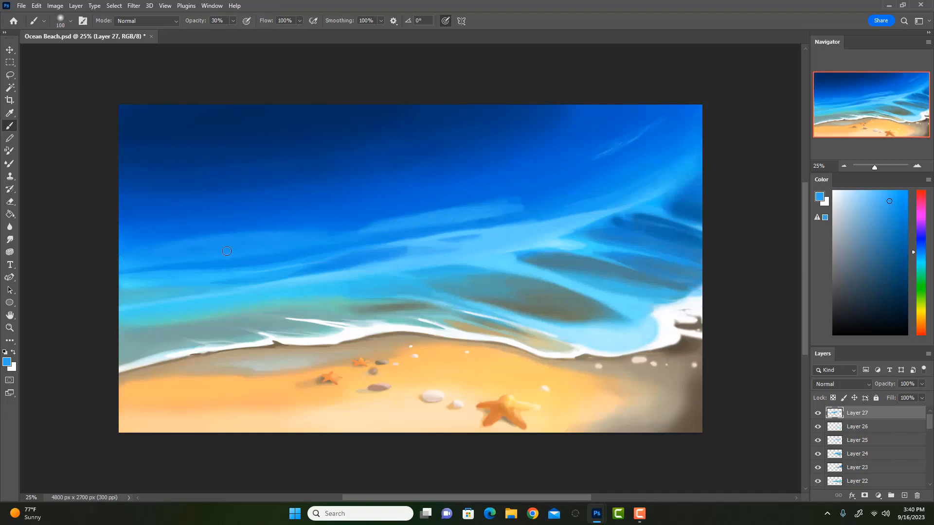
pyautogui.moveTo(290, 238); pyautogui.dragTo(256, 246)
pyautogui.moveTo(389, 222); pyautogui.dragTo(292, 242)
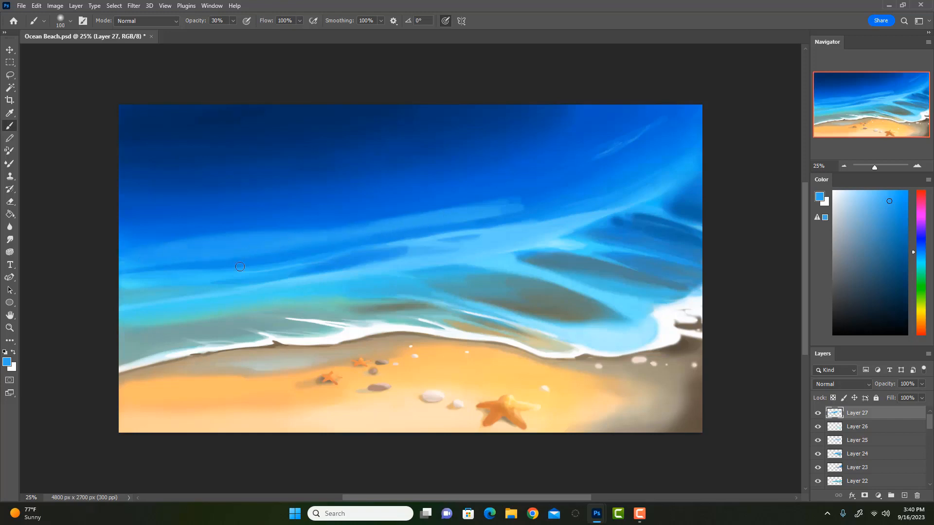
# Step: Add sharper blue streaks along the crest and toward the upper right at 100% opacity
pyautogui.press('0')
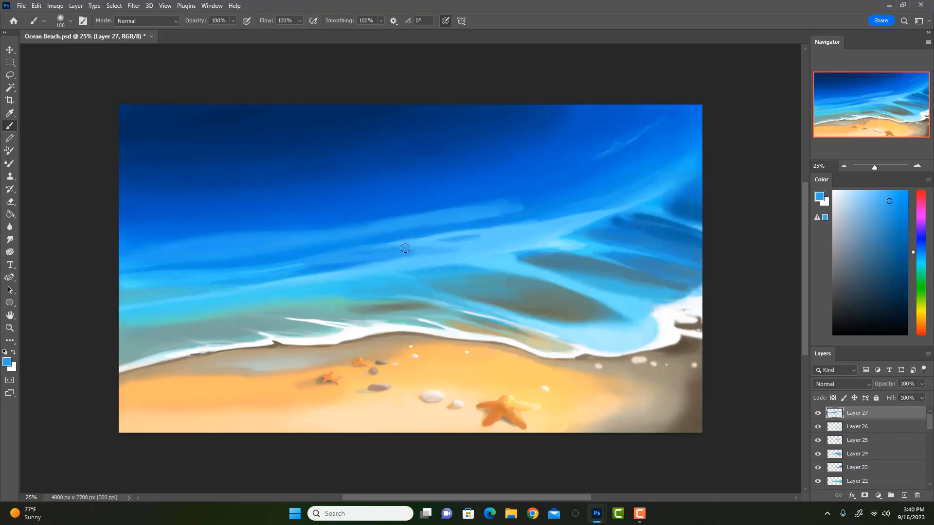
pyautogui.moveTo(322, 258)
pyautogui.mouseDown()
pyautogui.moveTo(400, 256)
pyautogui.moveTo(297, 263)
pyautogui.mouseUp()
pyautogui.keyDown('alt'); pyautogui.click(421, 250); pyautogui.keyUp('alt')
pyautogui.moveTo(377, 235); pyautogui.dragTo(479, 232)
pyautogui.moveTo(560, 207); pyautogui.dragTo(630, 185)
# Step: Sample the deeper ocean blue, enlarge the brush, and paint over the streaks above the crest
pyautogui.keyDown('alt'); pyautogui.click(529, 195); pyautogui.keyUp('alt')
pyautogui.press(']')
pyautogui.press(']')
pyautogui.press(']')
pyautogui.press(']')
pyautogui.press(']')
pyautogui.press(']')
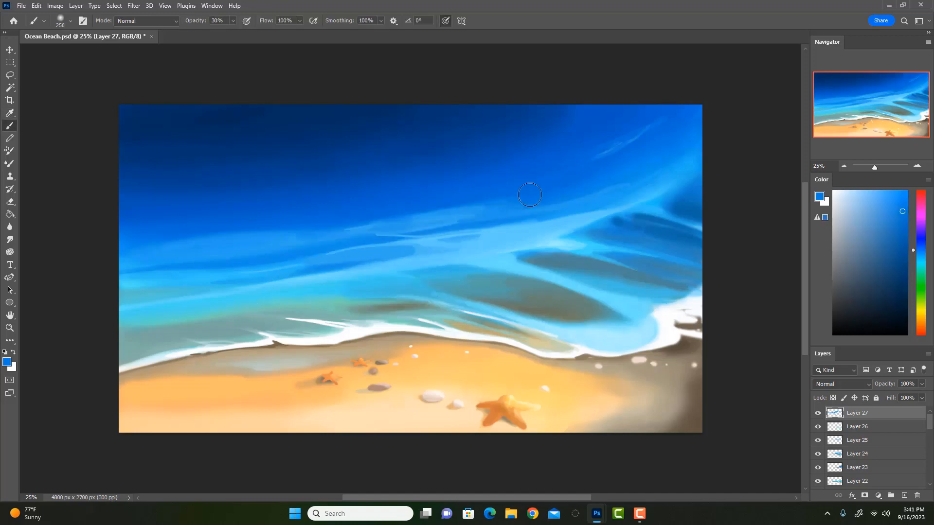
pyautogui.moveTo(481, 210); pyautogui.dragTo(416, 224)
pyautogui.press('0')
pyautogui.moveTo(521, 194); pyautogui.dragTo(304, 238)
pyautogui.hotkey('ctrl', 'z')
# Step: Soften the streaks above the crest with broad deep blue strokes using a 300 px brush at 30% opacity
pyautogui.press('3')
pyautogui.moveTo(554, 195)
pyautogui.mouseDown()
pyautogui.moveTo(313, 234)
pyautogui.moveTo(617, 176)
pyautogui.mouseUp()
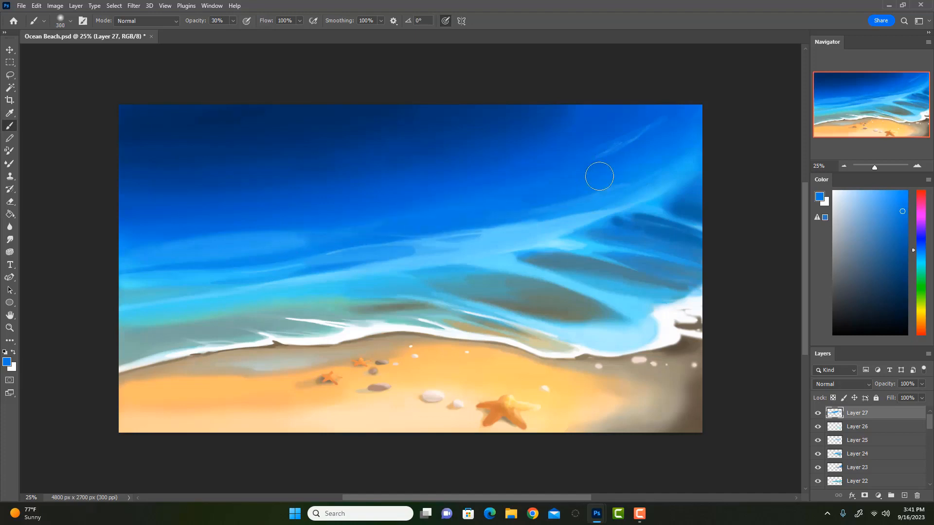
pyautogui.moveTo(528, 218); pyautogui.dragTo(265, 263)
pyautogui.moveTo(514, 213)
pyautogui.mouseDown()
pyautogui.moveTo(300, 247)
pyautogui.moveTo(278, 236)
pyautogui.mouseUp()
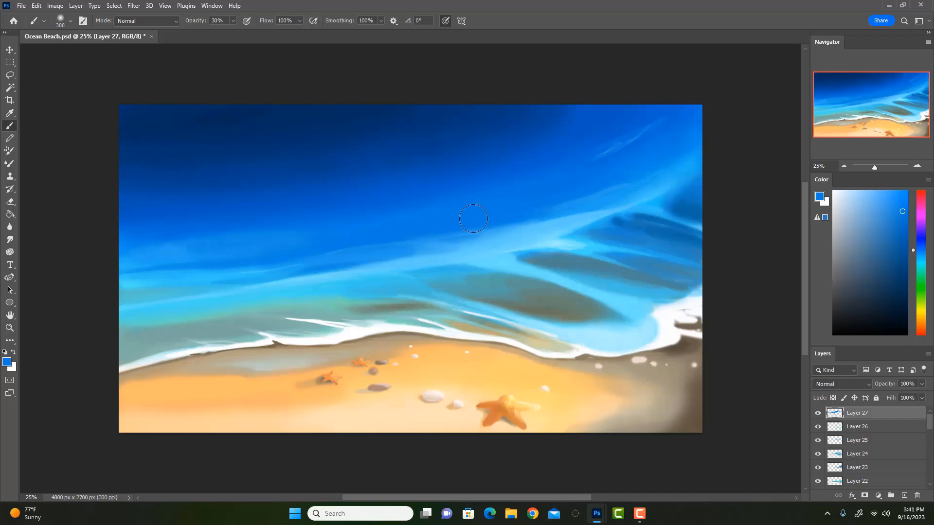
# Step: Sample the crest's cyan, fully saturate it, and glaze along the wave with a 400 px brush at 30% opacity, undoing the last stroke
pyautogui.press('i')
pyautogui.click(584, 241)
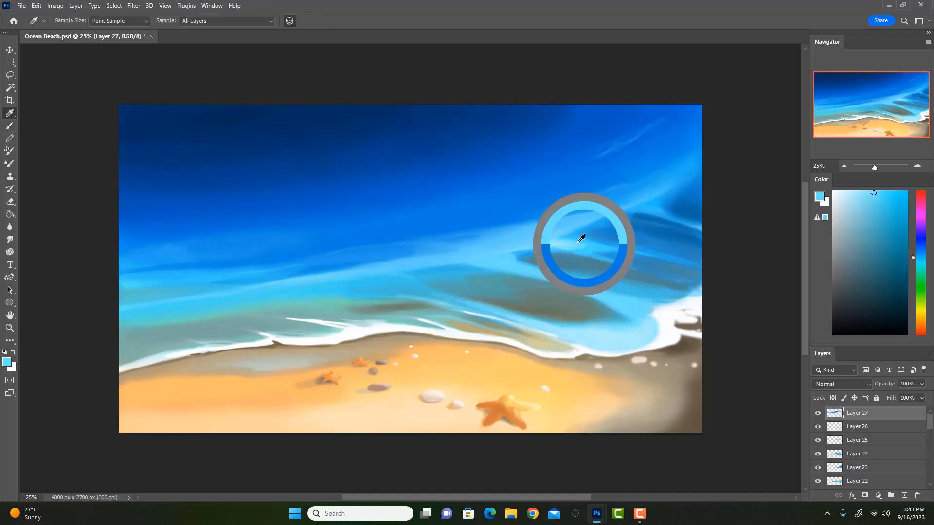
pyautogui.press('b')
pyautogui.moveTo(880, 209); pyautogui.dragTo(908, 190)
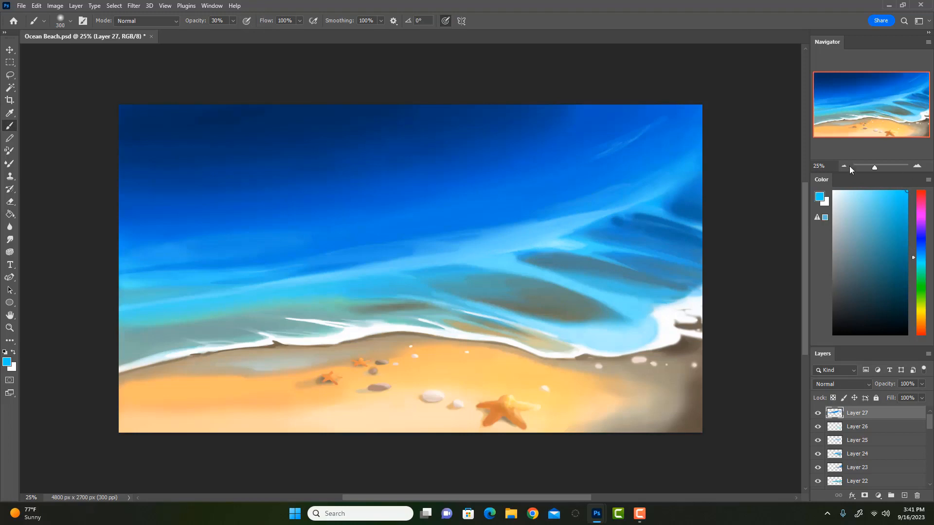
pyautogui.press(']')
pyautogui.press(']')
pyautogui.moveTo(607, 180)
pyautogui.mouseDown()
pyautogui.moveTo(281, 271)
pyautogui.moveTo(144, 288)
pyautogui.mouseUp()
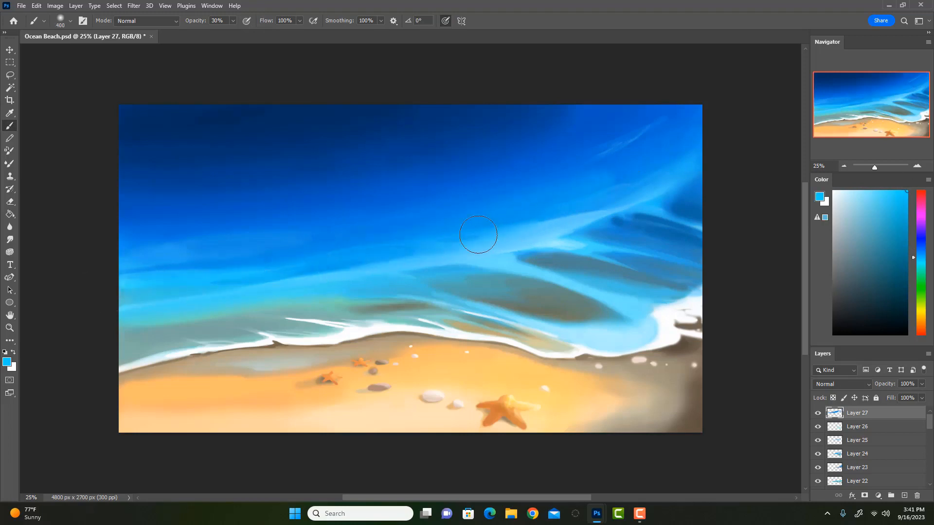
pyautogui.press('[')
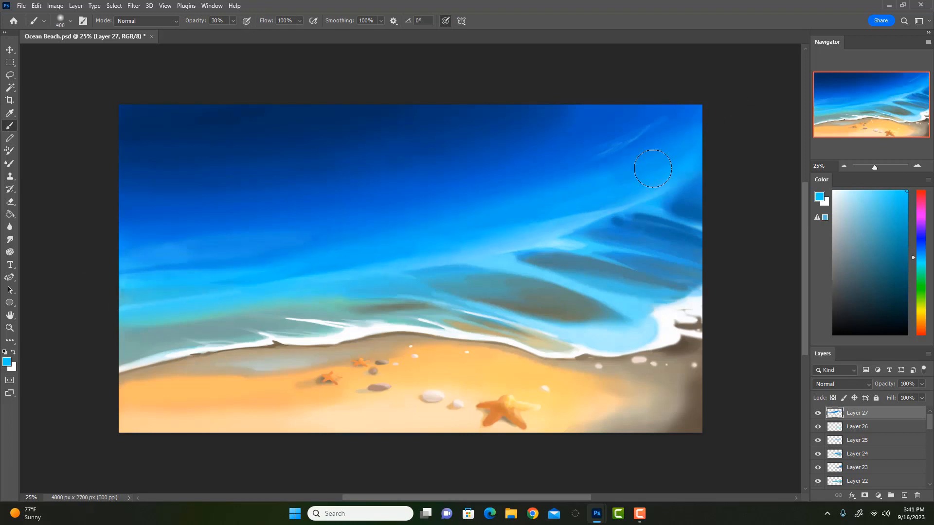
pyautogui.hotkey('ctrl', 'z')
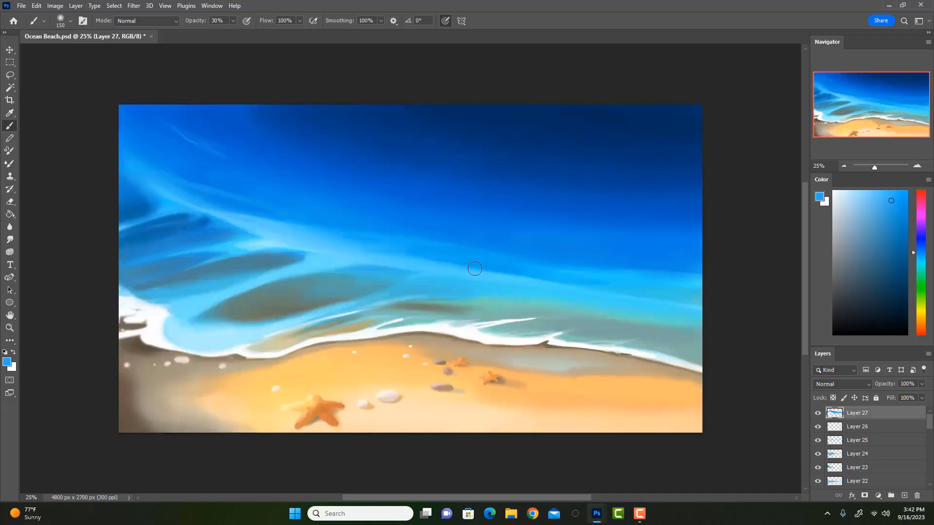
pyautogui.press('0')
pyautogui.moveTo(150, 139); pyautogui.dragTo(280, 219)
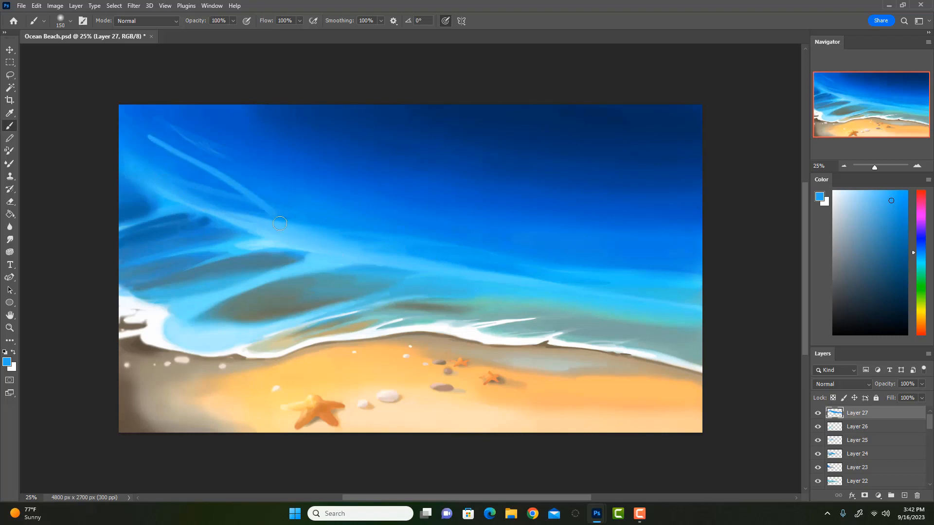
pyautogui.moveTo(165, 148)
pyautogui.mouseDown()
pyautogui.moveTo(115, 89)
pyautogui.moveTo(143, 62)
pyautogui.mouseUp()
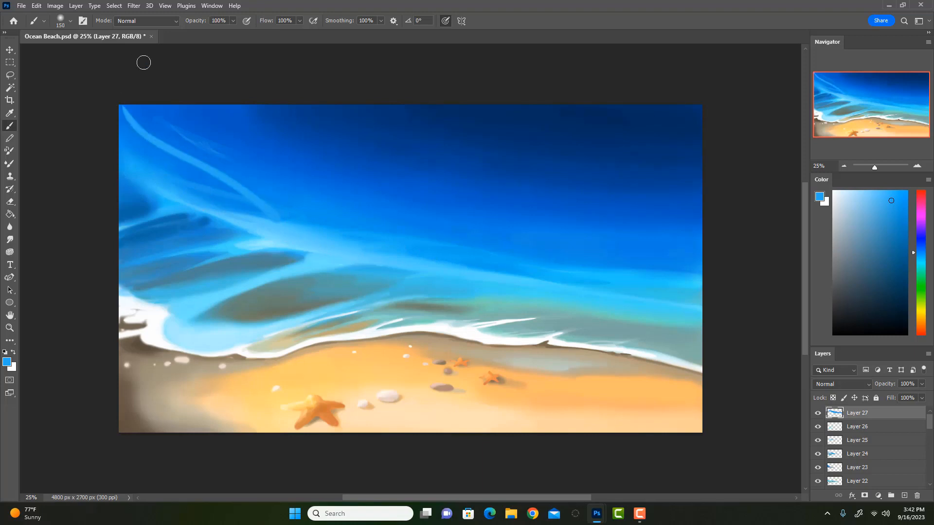
pyautogui.hotkey('ctrl', 'z')
pyautogui.hotkey('ctrl', 'z')
pyautogui.press('3')
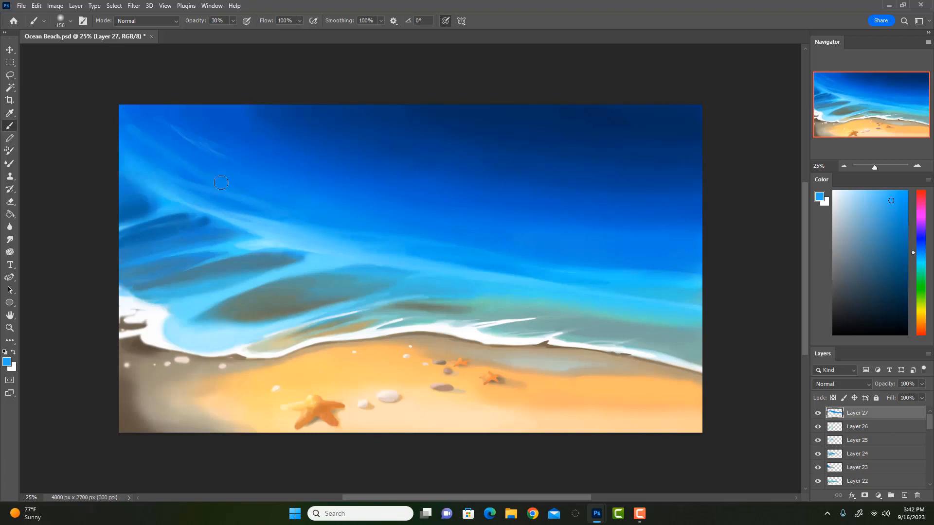
# Step: Sample blues from the water and paint lighter and deeper strokes above the crest's left part with a 150 px brush at 30% opacity
pyautogui.keyDown('alt'); pyautogui.click(334, 211); pyautogui.keyUp('alt')
pyautogui.keyDown('alt'); pyautogui.click(233, 198); pyautogui.keyUp('alt')
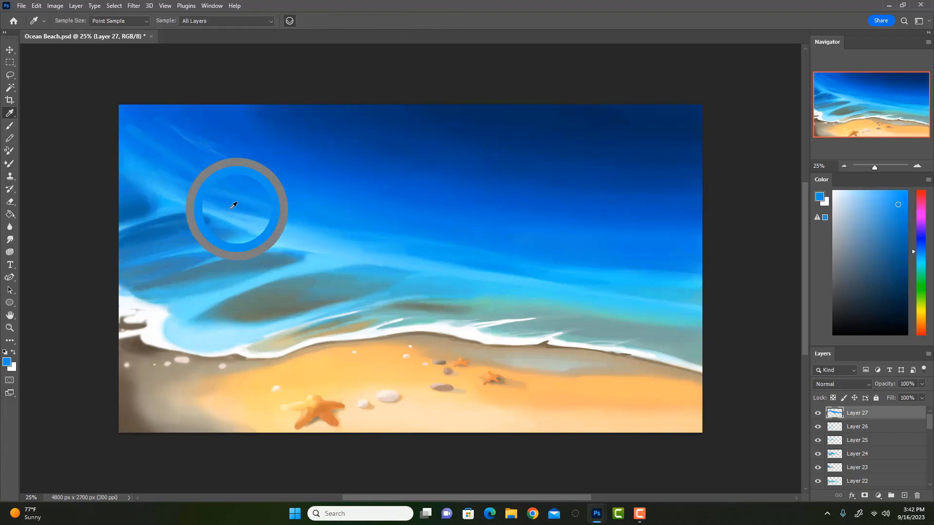
pyautogui.moveTo(174, 168); pyautogui.dragTo(239, 211)
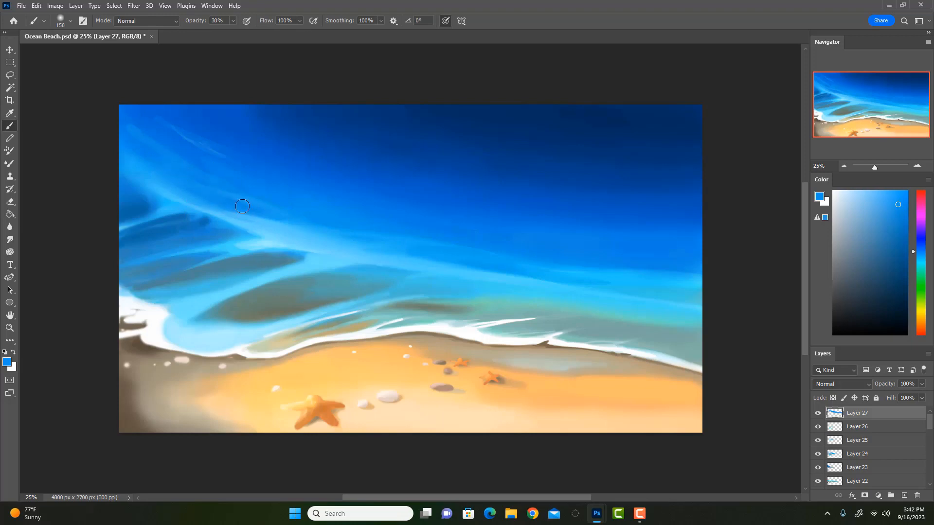
pyautogui.keyDown('alt'); pyautogui.click(400, 169); pyautogui.keyUp('alt')
pyautogui.moveTo(185, 183)
pyautogui.mouseDown()
pyautogui.moveTo(279, 218)
pyautogui.moveTo(164, 162)
pyautogui.mouseUp()
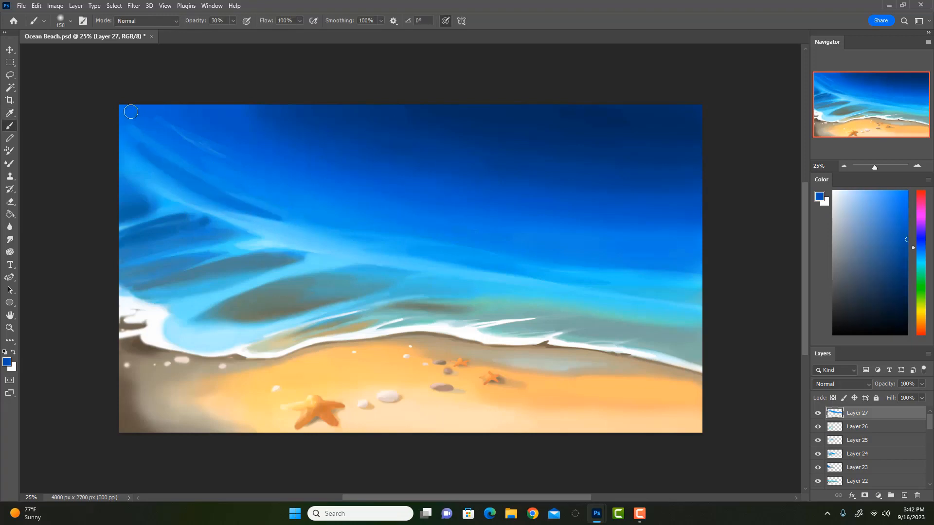
# Step: Sample the crest's light blue and paint thin streaks beside the dark strokes at the wave's upper left with a 100 px brush
pyautogui.keyDown('alt'); pyautogui.click(286, 225); pyautogui.keyUp('alt')
pyautogui.press('[')
pyautogui.press('[')
pyautogui.moveTo(295, 225)
pyautogui.mouseDown()
pyautogui.moveTo(128, 133)
pyautogui.moveTo(278, 217)
pyautogui.mouseUp()
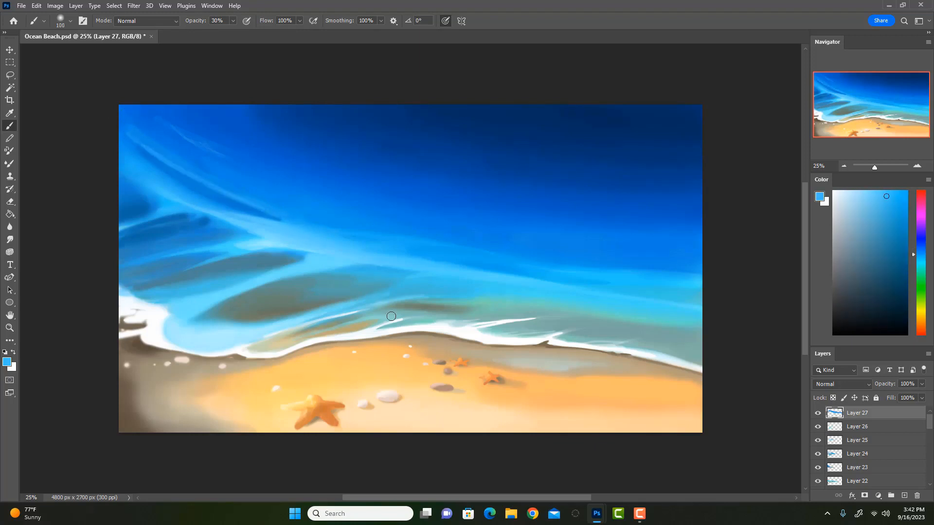
pyautogui.press(']')
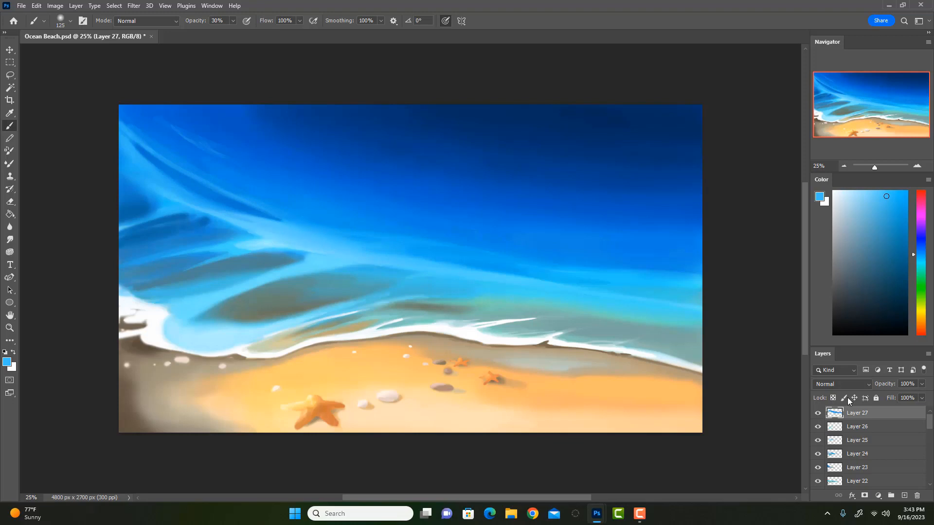
# Step: Compare the painting with Layer 27 hidden and shown, and erase that layer's strokes along the upper-left crest at 100% opacity
pyautogui.click(819, 413)
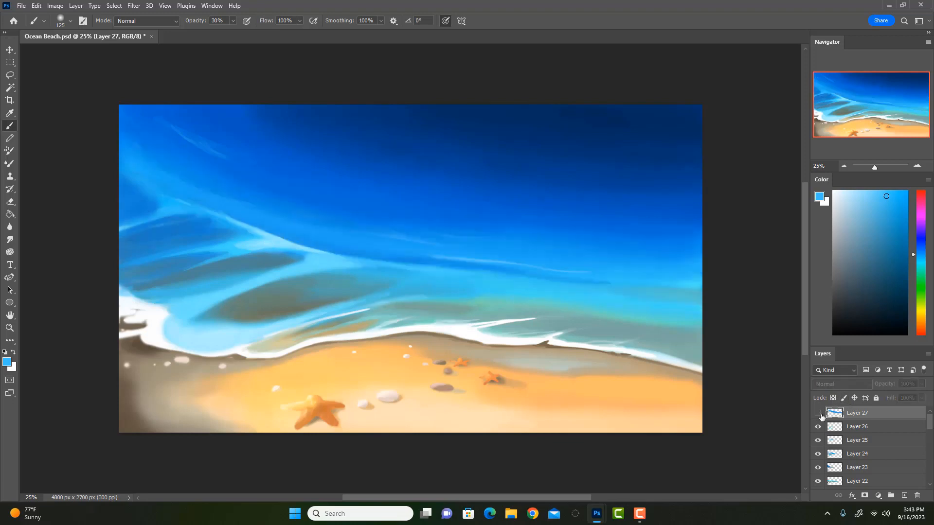
pyautogui.click(819, 414)
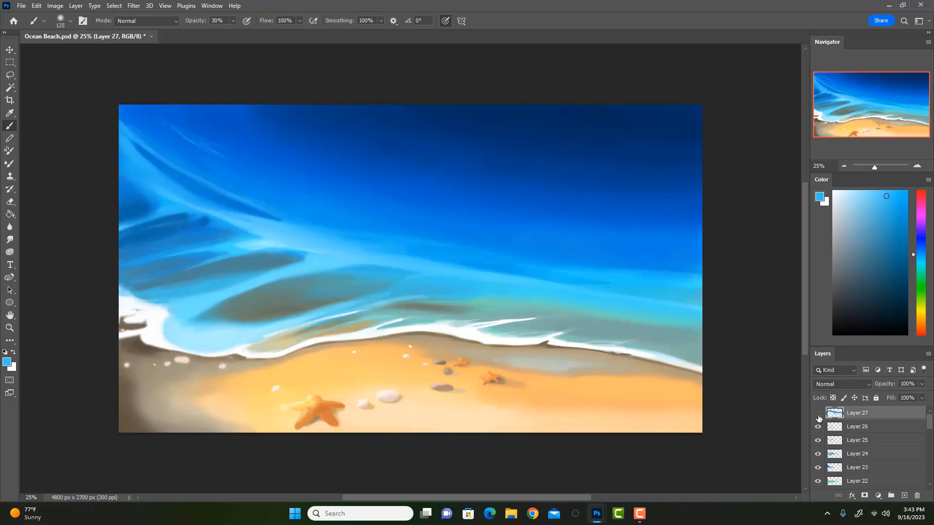
pyautogui.click(818, 415)
pyautogui.click(819, 415)
pyautogui.press('e')
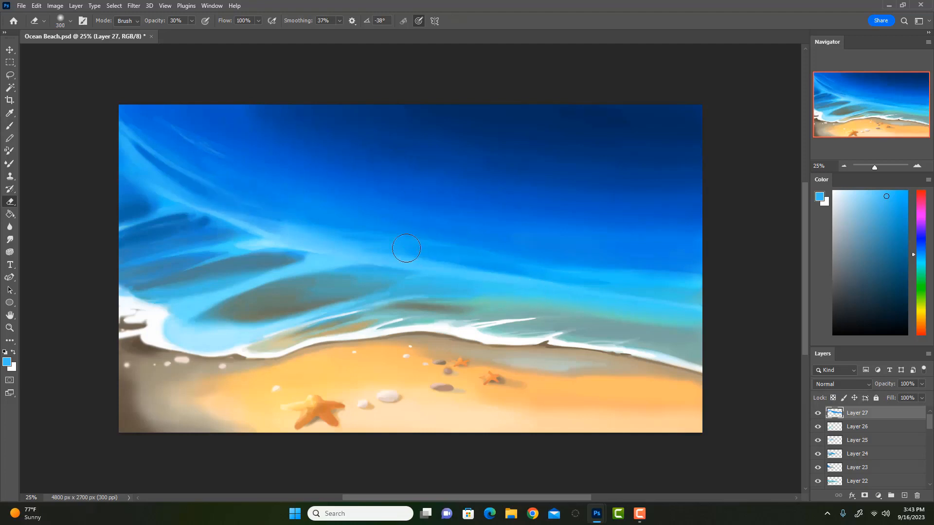
pyautogui.press('0')
pyautogui.moveTo(253, 214)
pyautogui.mouseDown()
pyautogui.moveTo(196, 187)
pyautogui.moveTo(125, 128)
pyautogui.mouseUp()
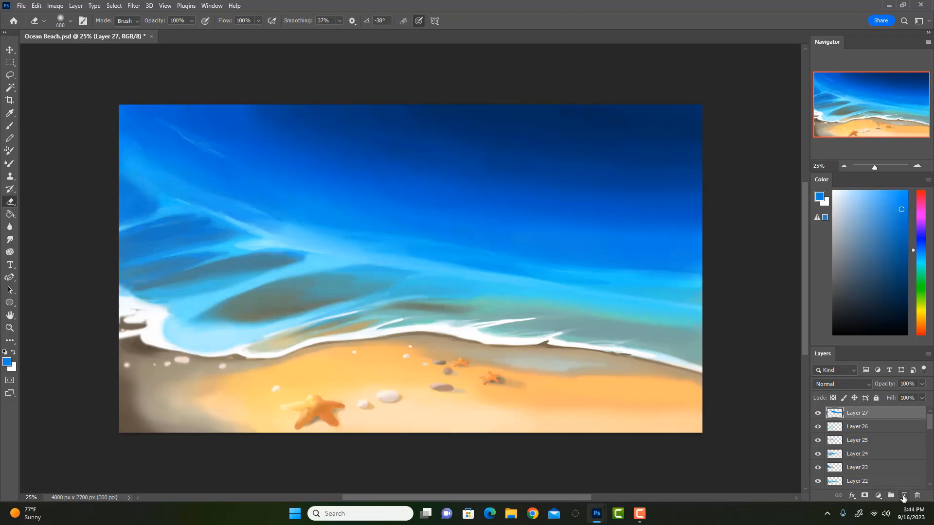
# Step: Add a new layer above Layer 27 and paint sampled light blues along the wave crest, lowering the brush opacity to 30%
pyautogui.click(904, 496)
pyautogui.press('b')
pyautogui.keyDown('alt'); pyautogui.click(285, 224); pyautogui.keyUp('alt')
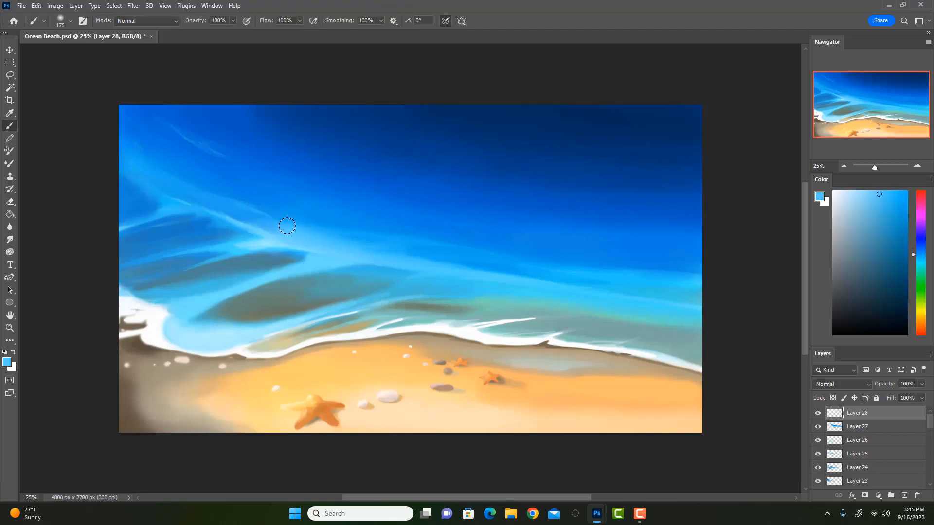
pyautogui.press(']')
pyautogui.keyDown('alt'); pyautogui.click(263, 212); pyautogui.keyUp('alt')
pyautogui.press('3')
pyautogui.keyDown('alt'); pyautogui.click(452, 305); pyautogui.keyUp('alt')
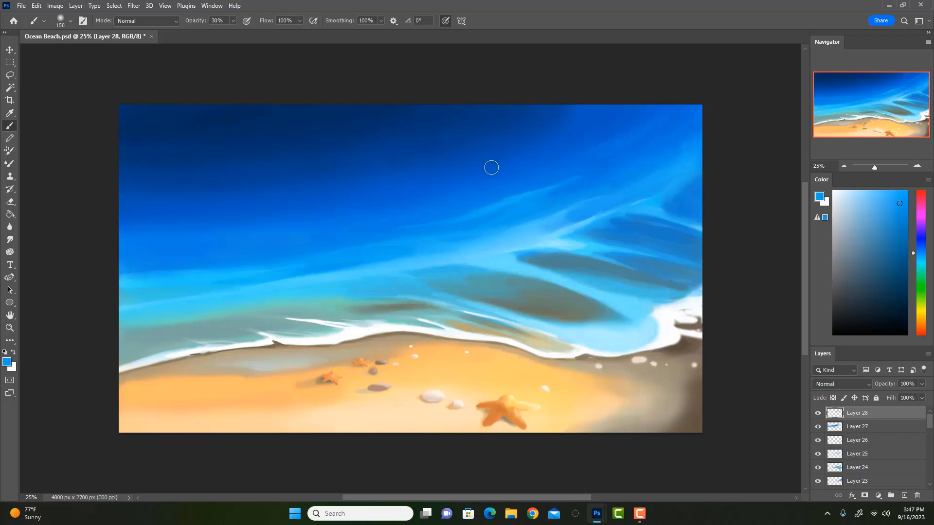
# Step: Paint long blue streaks across the deep water above the crest with a 150 px brush at 30% opacity
pyautogui.moveTo(496, 166)
pyautogui.mouseDown()
pyautogui.moveTo(324, 202)
pyautogui.moveTo(426, 176)
pyautogui.moveTo(367, 192)
pyautogui.mouseUp()
pyautogui.moveTo(438, 183); pyautogui.dragTo(282, 211)
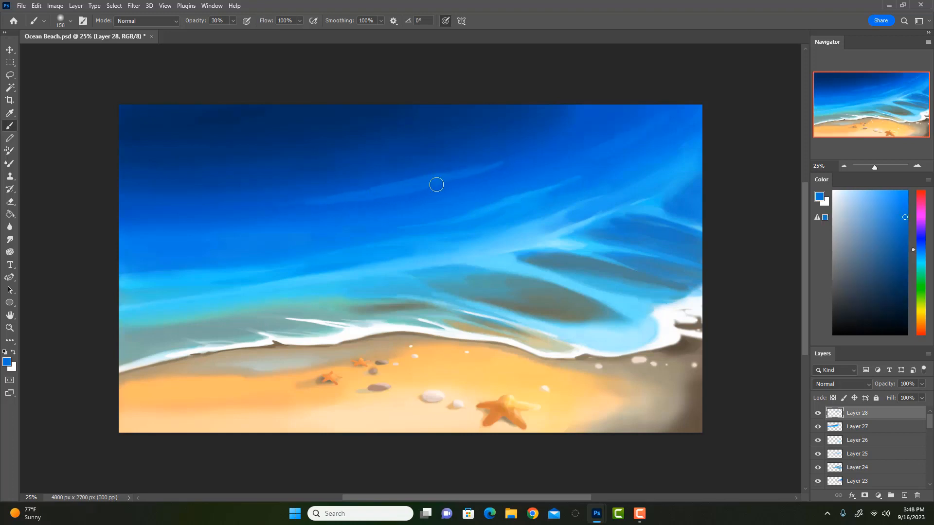
pyautogui.moveTo(436, 184)
pyautogui.mouseDown()
pyautogui.moveTo(279, 206)
pyautogui.moveTo(430, 184)
pyautogui.moveTo(324, 199)
pyautogui.moveTo(419, 184)
pyautogui.mouseUp()
pyautogui.moveTo(499, 165); pyautogui.dragTo(363, 194)
pyautogui.moveTo(429, 182); pyautogui.dragTo(272, 204)
# Step: Sample a brighter blue near the crest and paint a lower streak with a 125 px brush, undoing the last stroke
pyautogui.press('[')
pyautogui.keyDown('alt'); pyautogui.click(484, 208); pyautogui.keyUp('alt')
pyautogui.moveTo(395, 212); pyautogui.dragTo(316, 219)
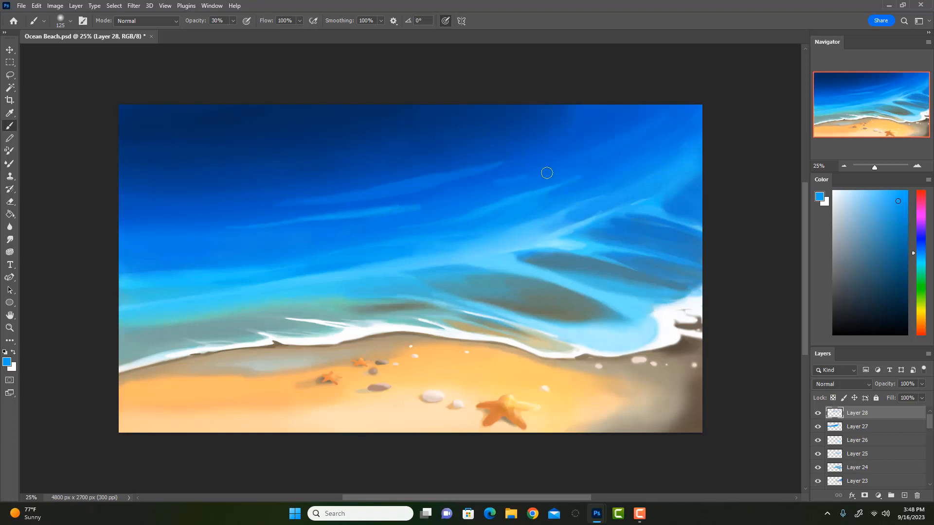
pyautogui.hotkey('ctrl', 'z')
# Step: Extend the right ends of both deep-water streaks into thin tips with a smaller brush at 30% opacity
pyautogui.press('[')
pyautogui.press('[')
pyautogui.press('[')
pyautogui.moveTo(420, 207); pyautogui.dragTo(477, 196)
pyautogui.moveTo(501, 164); pyautogui.dragTo(548, 152)
pyautogui.press(']')
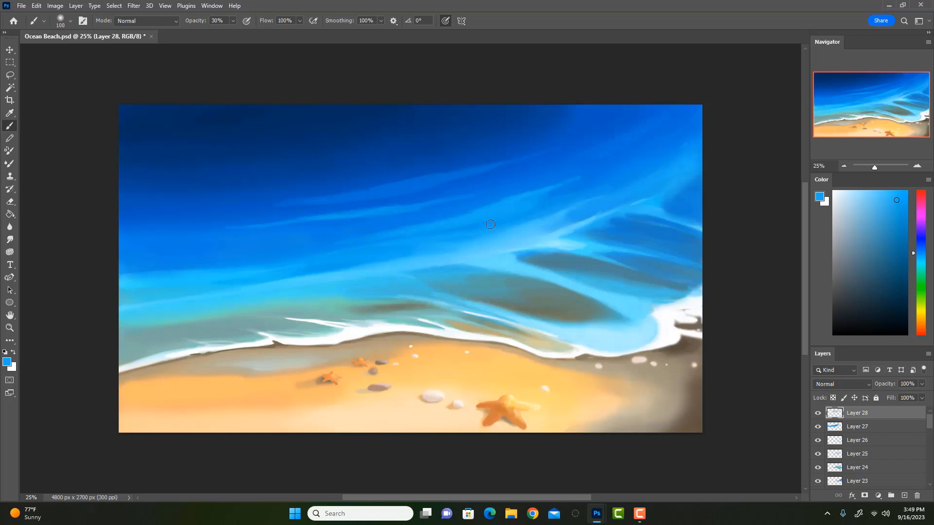
# Step: Soften the new deep-water streaks with an enlarged Eraser at 30% opacity, undoing the full-strength change
pyautogui.press('e')
pyautogui.hotkey('ctrl', 'z')
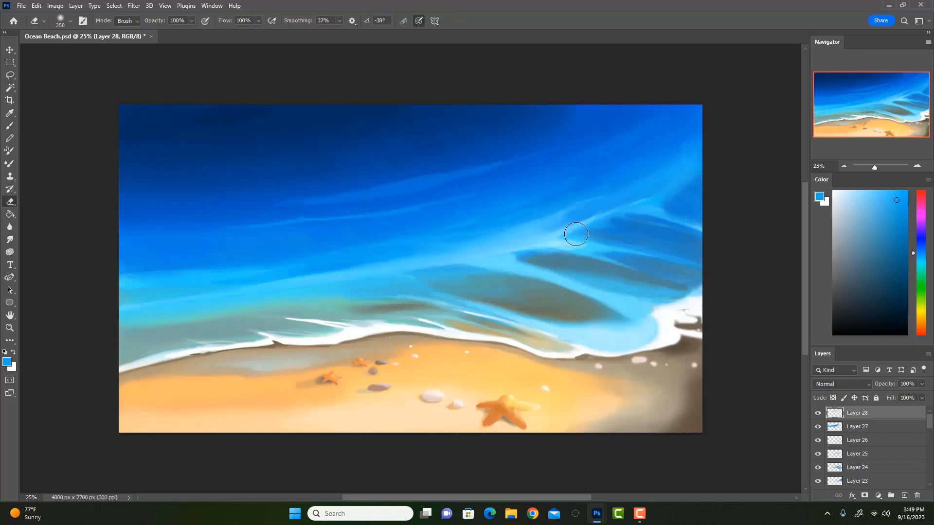
pyautogui.press('3')
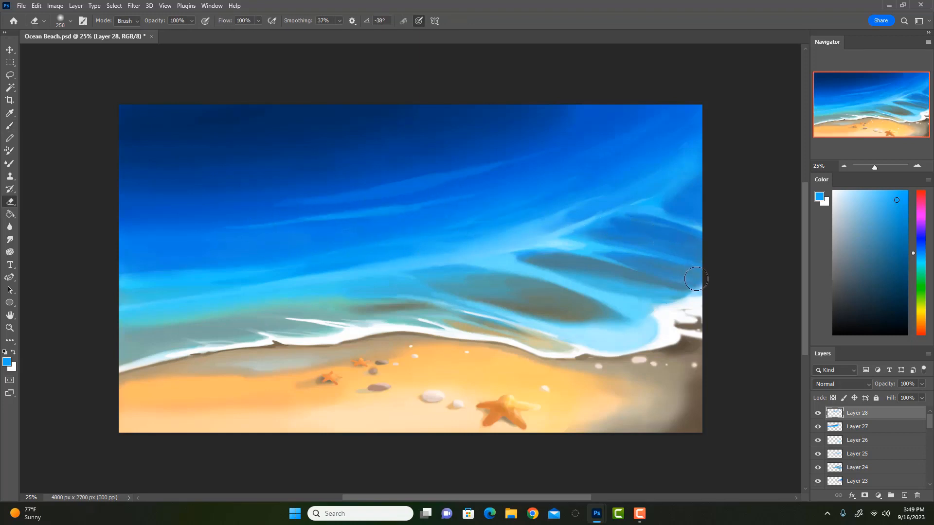
pyautogui.press(']')
pyautogui.press(']')
pyautogui.press(']')
pyautogui.press(']')
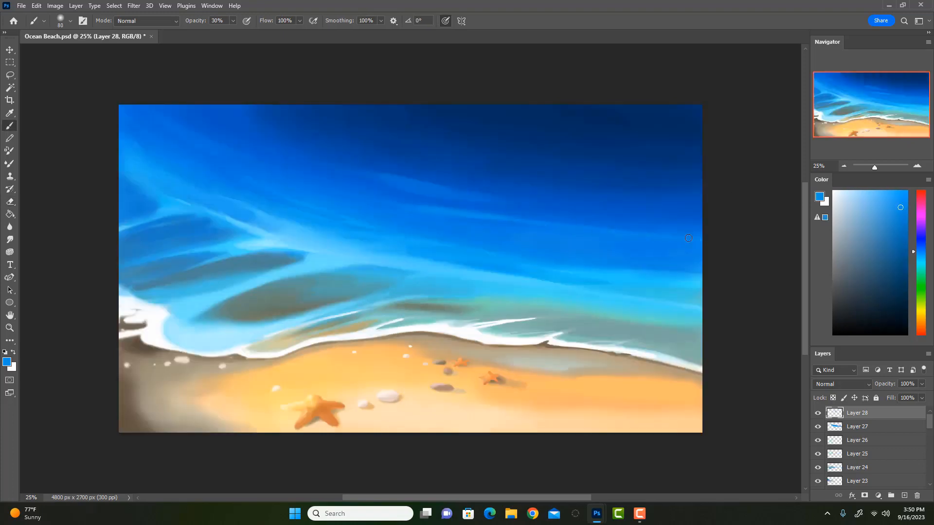
# Step: Sample the mid-water blue, make it brighter and more saturated, and glaze the right side of the water with an 800 to 1200 px brush
pyautogui.keyDown('alt'); pyautogui.click(440, 239); pyautogui.keyUp('alt')
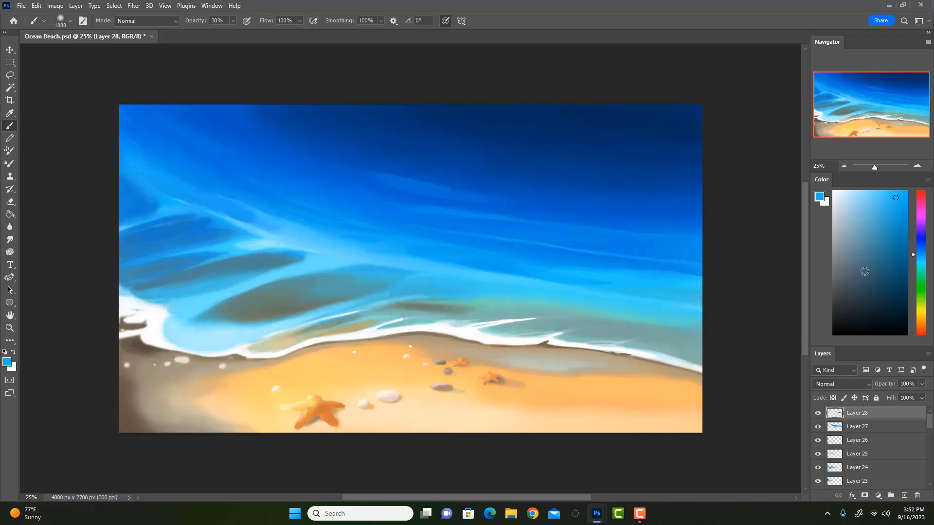
pyautogui.click(901, 190)
pyautogui.press('[')
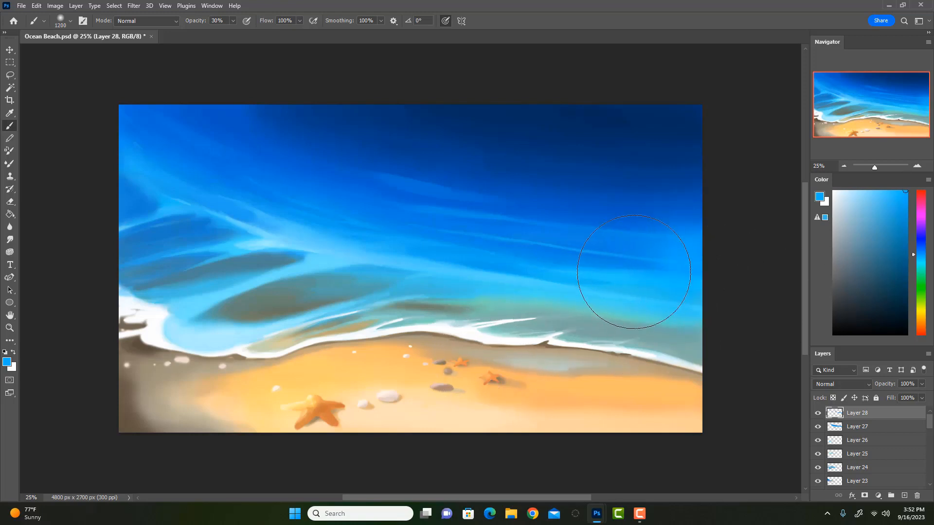
pyautogui.moveTo(633, 277)
pyautogui.mouseDown()
pyautogui.moveTo(692, 265)
pyautogui.moveTo(719, 215)
pyautogui.mouseUp()
pyautogui.press(']')
pyautogui.press(']')
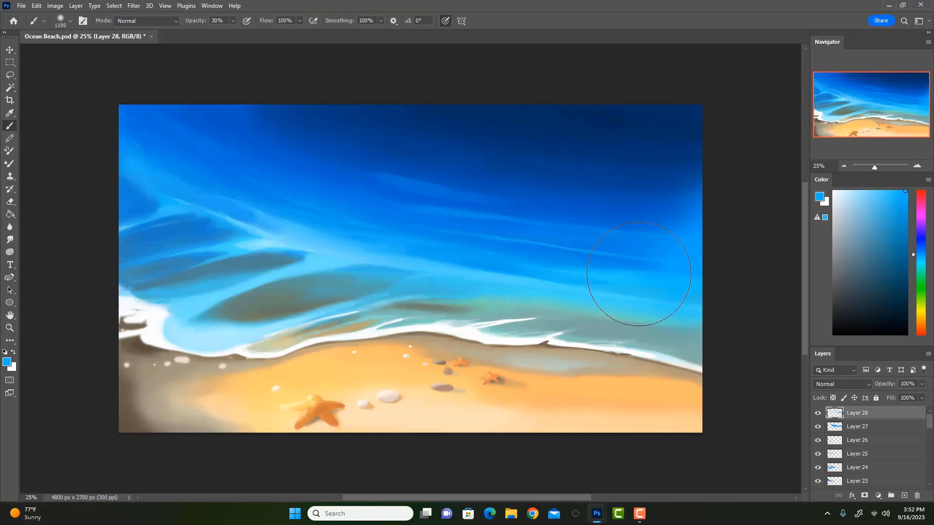
pyautogui.press('[')
pyautogui.press('[')
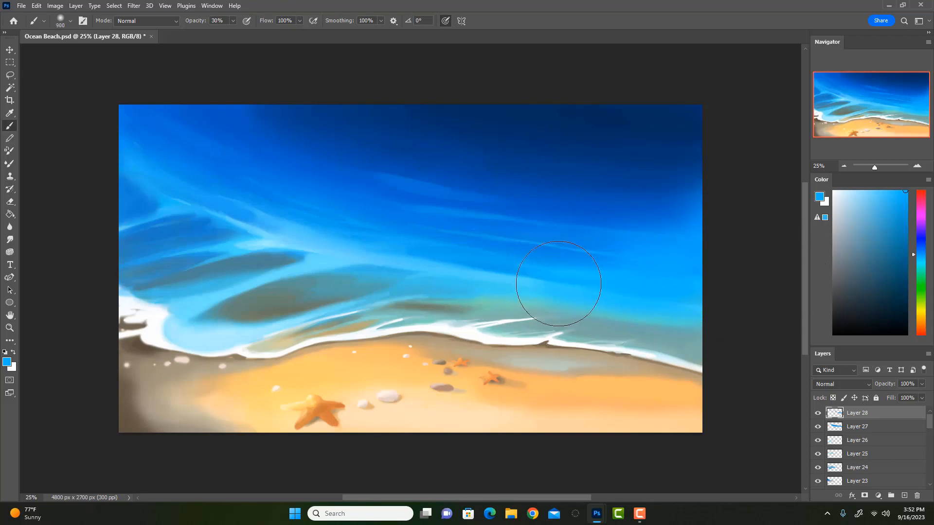
pyautogui.press('[')
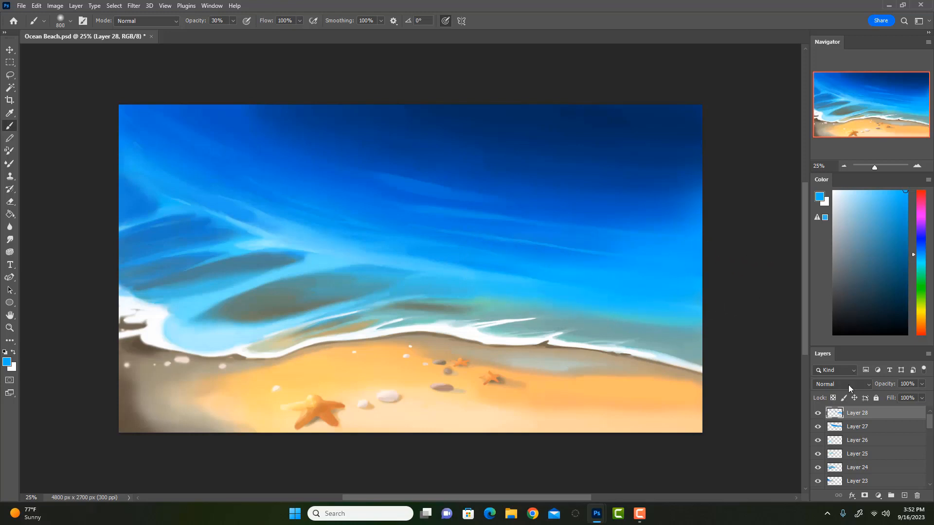
# Step: Try darkening the upper-right water with a black glaze using a 1000 px brush at 30% opacity, and undo it
pyautogui.press(']')
pyautogui.press(']')
pyautogui.click(905, 334)
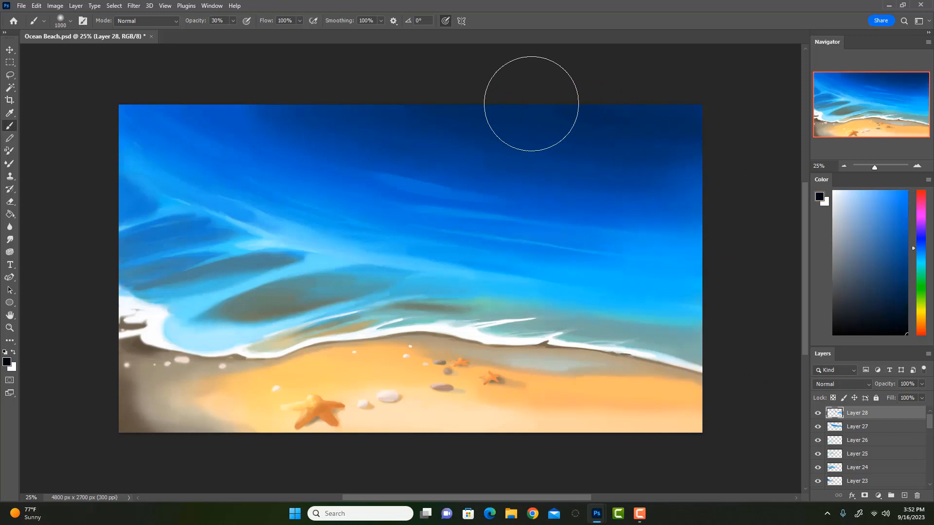
pyautogui.moveTo(531, 104)
pyautogui.mouseDown()
pyautogui.moveTo(598, 122)
pyautogui.moveTo(458, 97)
pyautogui.moveTo(648, 99)
pyautogui.moveTo(686, 155)
pyautogui.mouseUp()
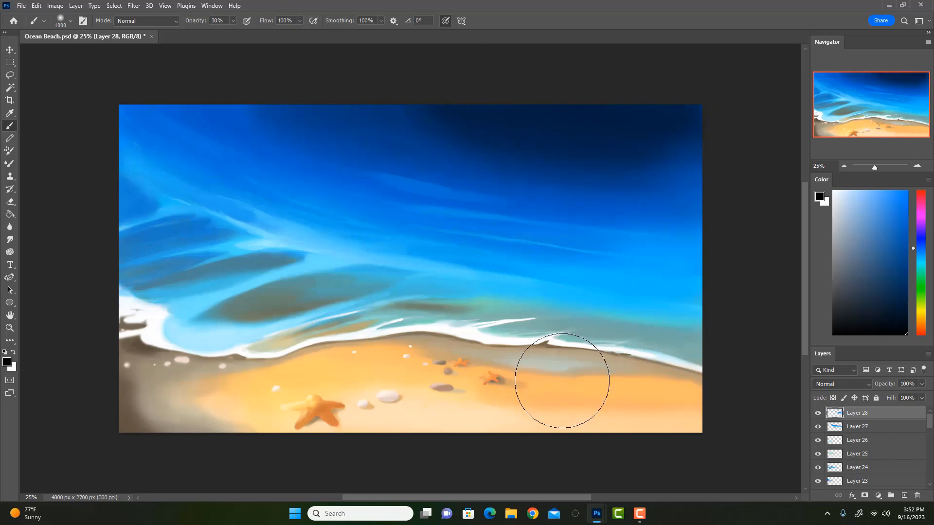
pyautogui.hotkey('ctrl', 'z')
# Step: Sample the dark blue near the right edge and paint it leftward into the deep water with a 200 px brush
pyautogui.keyDown('alt'); pyautogui.click(689, 170); pyautogui.keyUp('alt')
pyautogui.press('[')
pyautogui.press('[')
pyautogui.press('[')
pyautogui.press('[')
pyautogui.press('[')
pyautogui.press('[')
pyautogui.press('[')
pyautogui.press('[')
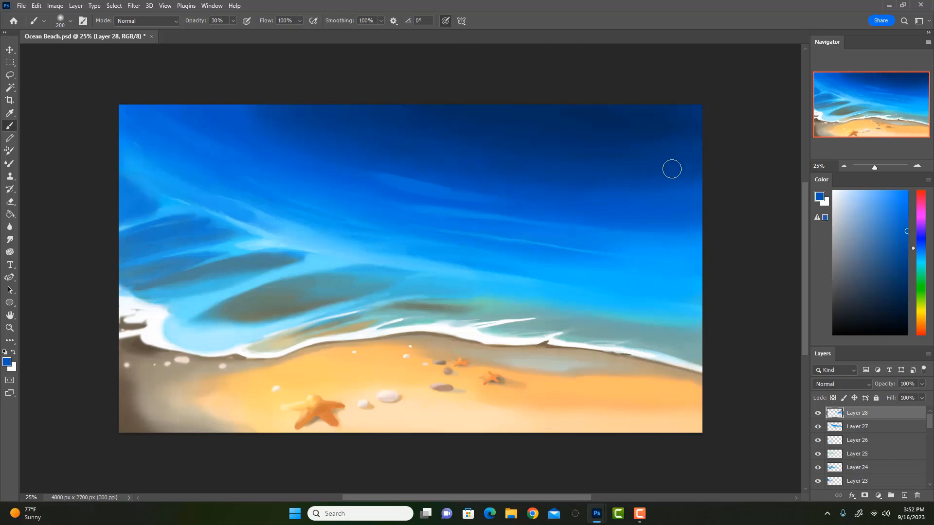
pyautogui.moveTo(672, 169); pyautogui.dragTo(568, 164)
# Step: Brighten the sampled deep blue and paint thin streaks across the dark water on a new layer at 10% opacity, refining them with the Eraser
pyautogui.keyDown('alt'); pyautogui.click(686, 170); pyautogui.keyUp('alt')
pyautogui.press('[')
pyautogui.moveTo(903, 231); pyautogui.dragTo(907, 198)
pyautogui.press('1')
pyautogui.press('[')
pyautogui.press('[')
pyautogui.press('[')
pyautogui.press('[')
pyautogui.click(905, 496)
pyautogui.moveTo(475, 167); pyautogui.dragTo(548, 178)
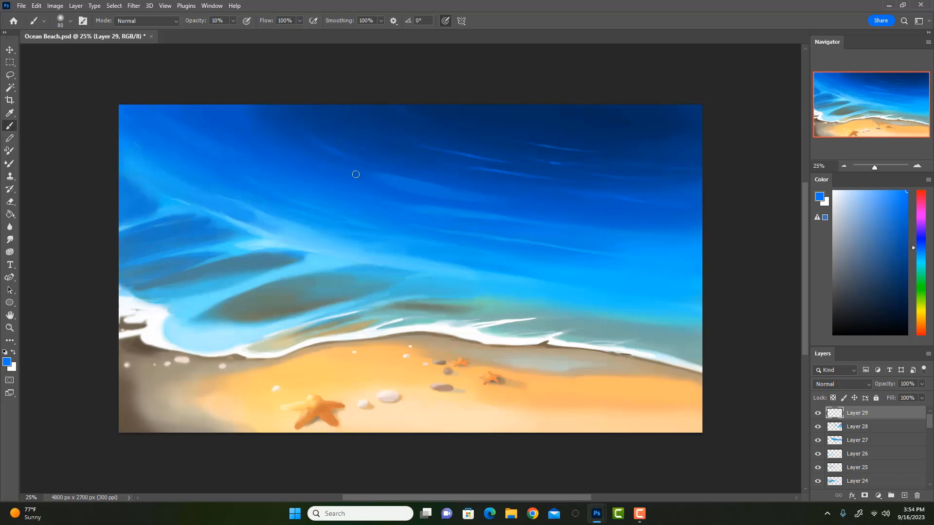
pyautogui.press('e')
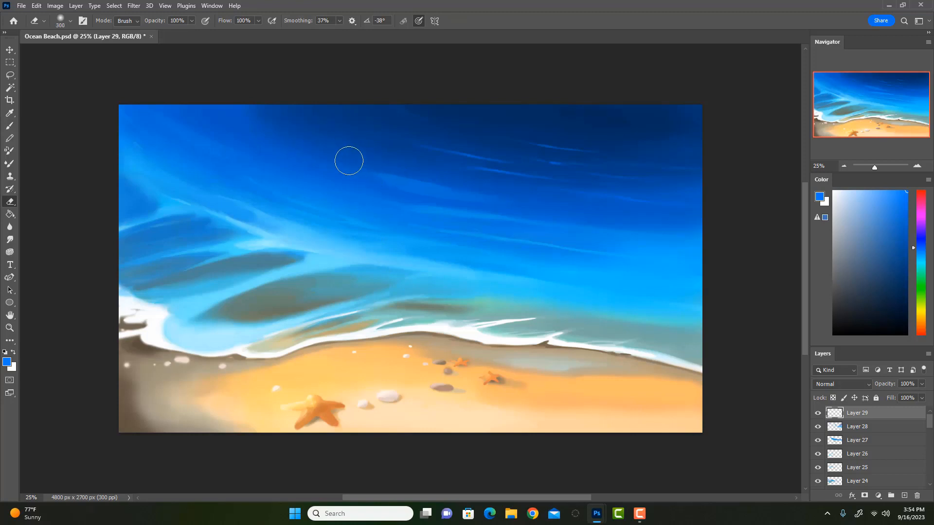
pyautogui.press('b')
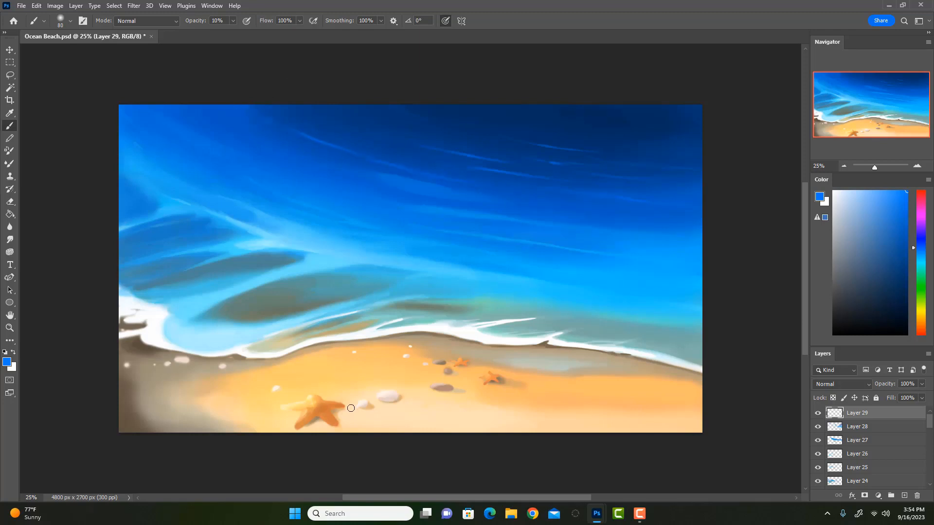
# Step: Sample the mid-water blue, change it to a pale cyan, and paint bright highlights along the middle streak at 10% opacity
pyautogui.press('i')
pyautogui.click(428, 184)
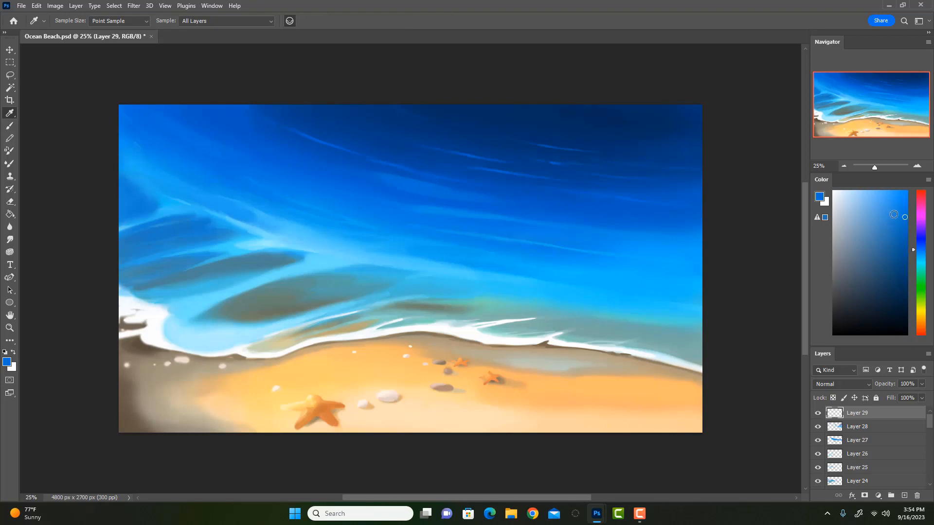
pyautogui.moveTo(895, 213); pyautogui.dragTo(877, 180)
pyautogui.click(921, 256)
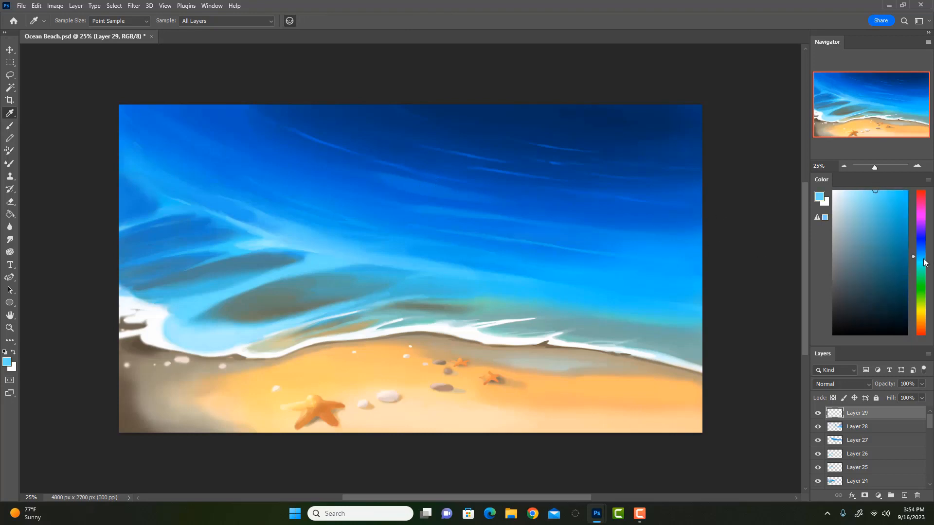
pyautogui.press('b')
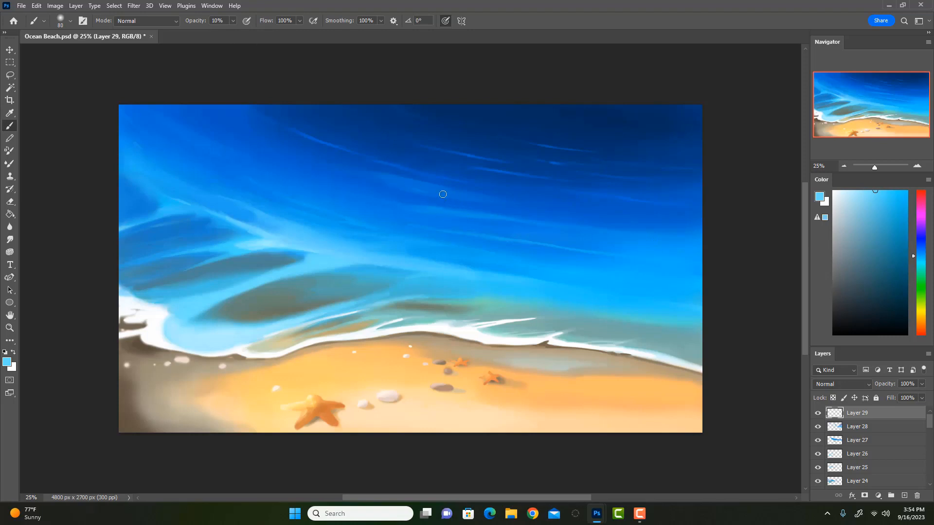
pyautogui.moveTo(405, 186); pyautogui.dragTo(432, 191)
pyautogui.moveTo(386, 176); pyautogui.dragTo(476, 197)
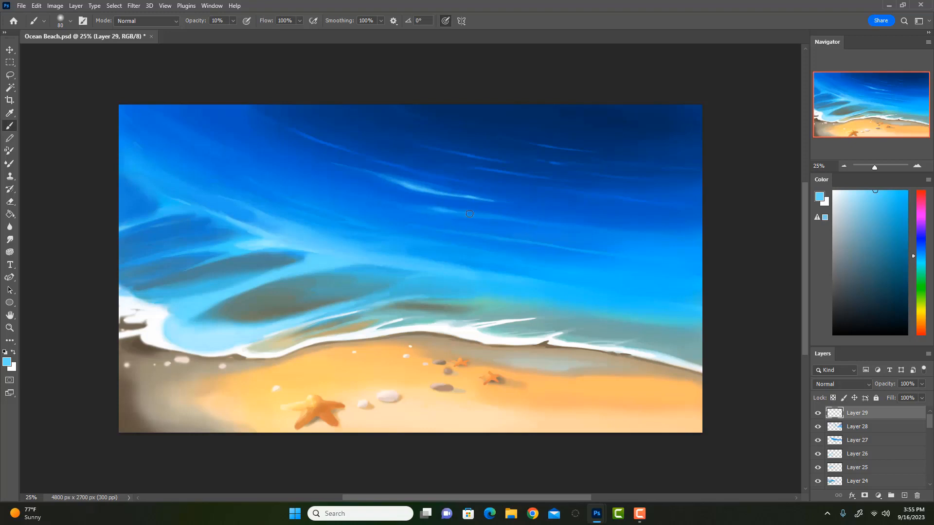
# Step: Add pale cyan highlights to the long lower streak and a sampled bright blue accent to the short streak in the dark water
pyautogui.moveTo(506, 222); pyautogui.dragTo(567, 225)
pyautogui.moveTo(629, 234); pyautogui.dragTo(681, 237)
pyautogui.keyDown('alt'); pyautogui.click(483, 264); pyautogui.keyUp('alt')
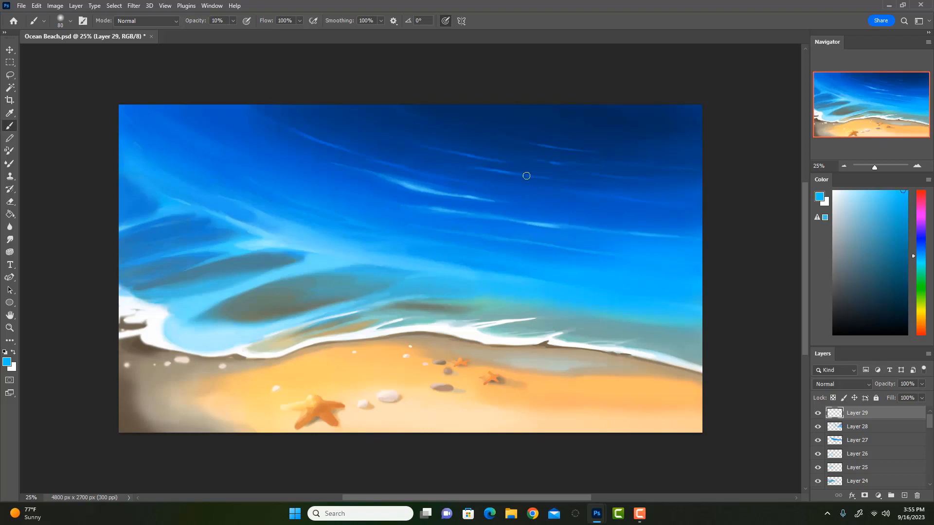
pyautogui.moveTo(490, 170); pyautogui.dragTo(537, 179)
# Step: Sample the shoreline foam's white and paint highlights along the wave crest
pyautogui.keyDown('alt'); pyautogui.click(487, 335); pyautogui.keyUp('alt')
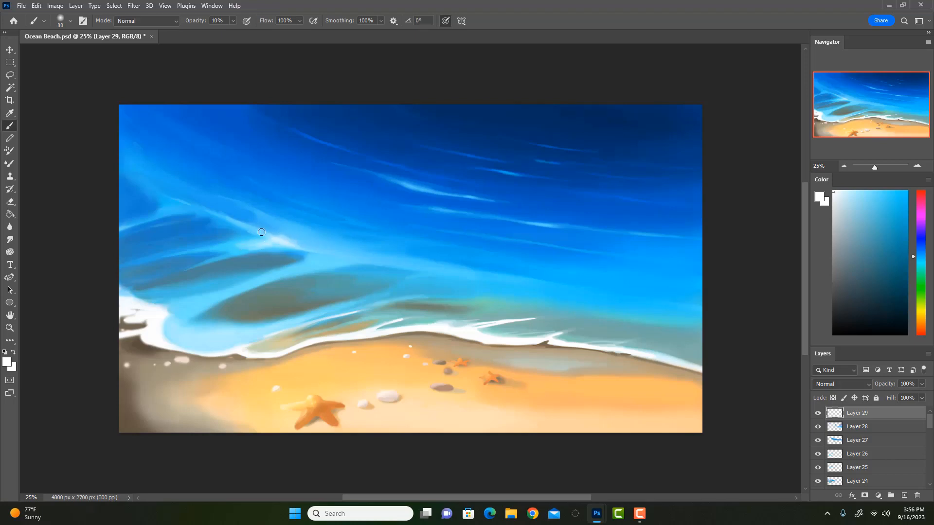
pyautogui.moveTo(271, 235); pyautogui.dragTo(319, 253)
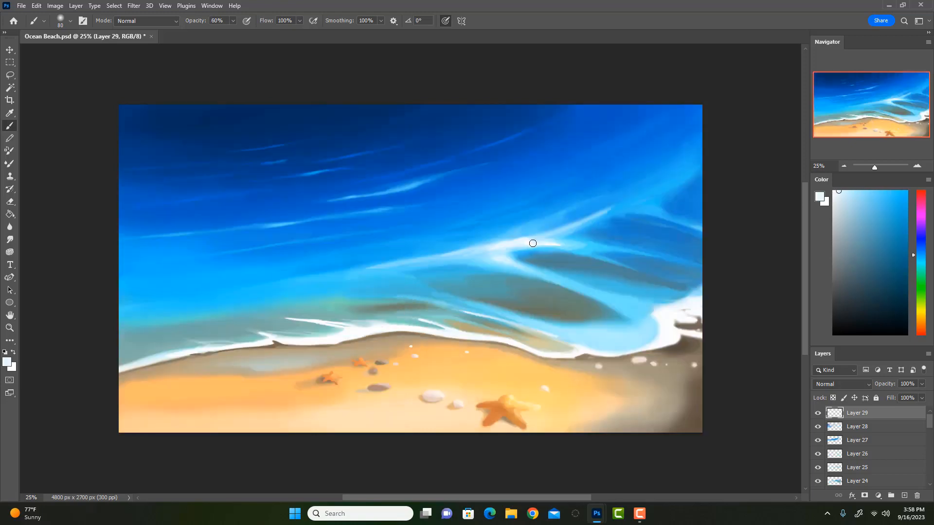
# Step: Extend the wave crest's white highlight as a thin line up to the canvas's right edge, redoing the stroke near the crest
pyautogui.moveTo(534, 236); pyautogui.dragTo(639, 198)
pyautogui.moveTo(841, 195); pyautogui.dragTo(819, 181)
pyautogui.moveTo(527, 245); pyautogui.dragTo(702, 167)
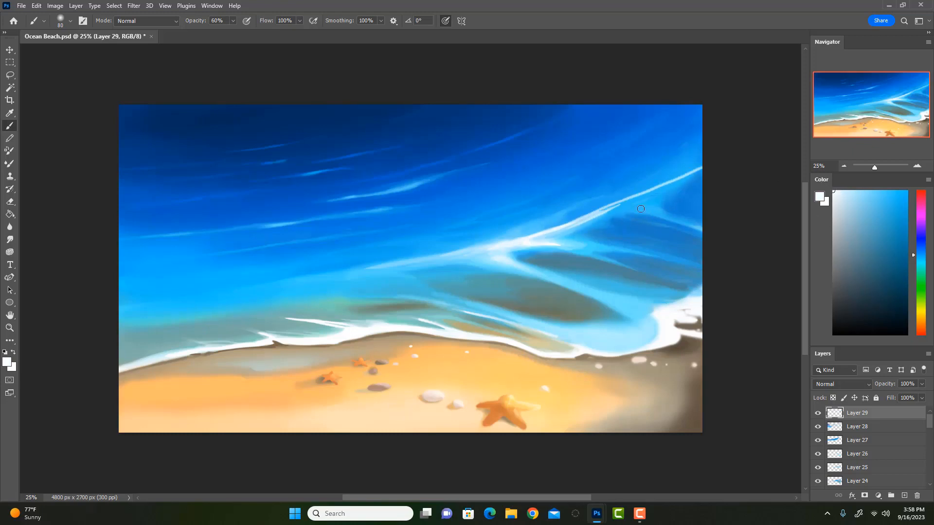
pyautogui.moveTo(649, 195)
pyautogui.mouseDown()
pyautogui.moveTo(472, 269)
pyautogui.moveTo(607, 204)
pyautogui.moveTo(577, 221)
pyautogui.mouseUp()
pyautogui.hotkey('ctrl', 'z')
pyautogui.moveTo(626, 201); pyautogui.dragTo(569, 225)
# Step: Sample nearby light blues and paint over the middle of the white crest line, lowering the brush opacity to 30%
pyautogui.keyDown('alt'); pyautogui.click(572, 243); pyautogui.keyUp('alt')
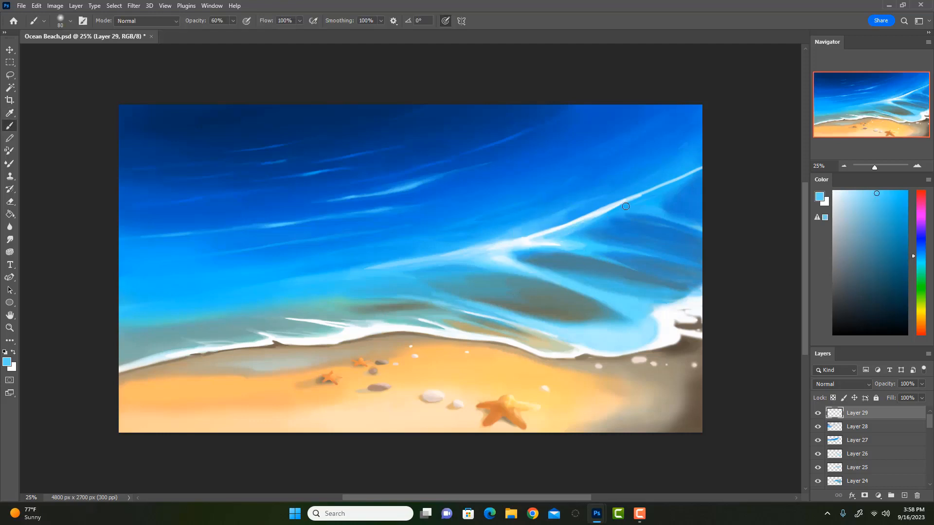
pyautogui.moveTo(595, 215); pyautogui.dragTo(673, 185)
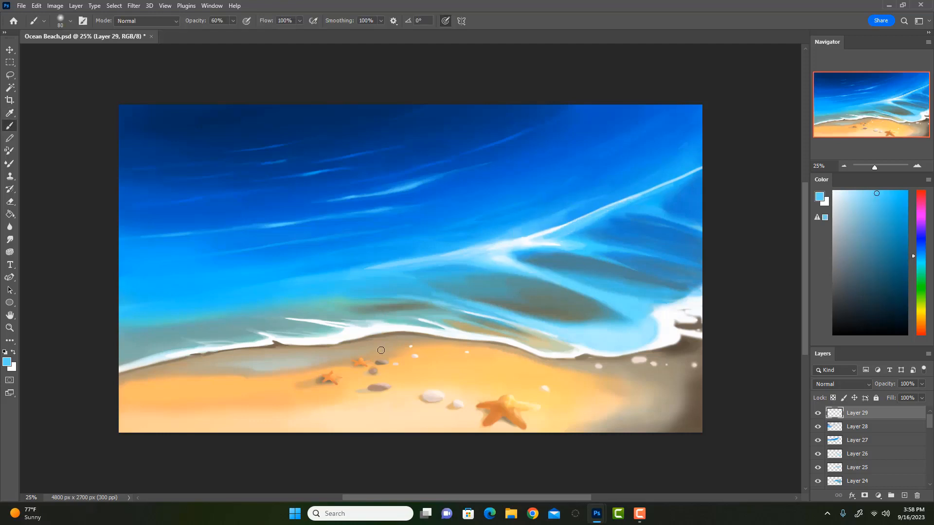
pyautogui.keyDown('alt'); pyautogui.click(564, 226); pyautogui.keyUp('alt')
pyautogui.press('3')
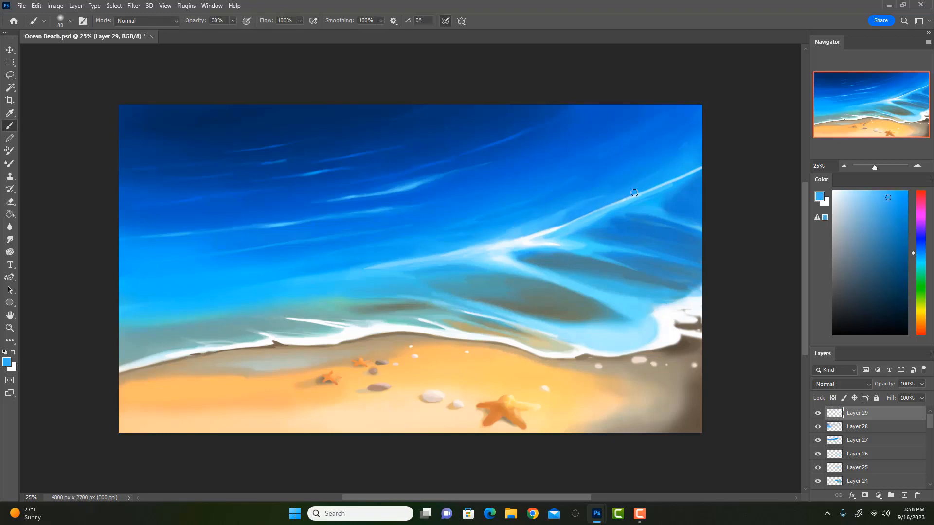
pyautogui.keyDown('alt'); pyautogui.click(576, 234); pyautogui.keyUp('alt')
pyautogui.press(']')
pyautogui.moveTo(523, 237)
pyautogui.mouseDown()
pyautogui.moveTo(621, 199)
pyautogui.moveTo(530, 235)
pyautogui.moveTo(452, 283)
pyautogui.moveTo(556, 264)
pyautogui.moveTo(582, 217)
pyautogui.mouseUp()
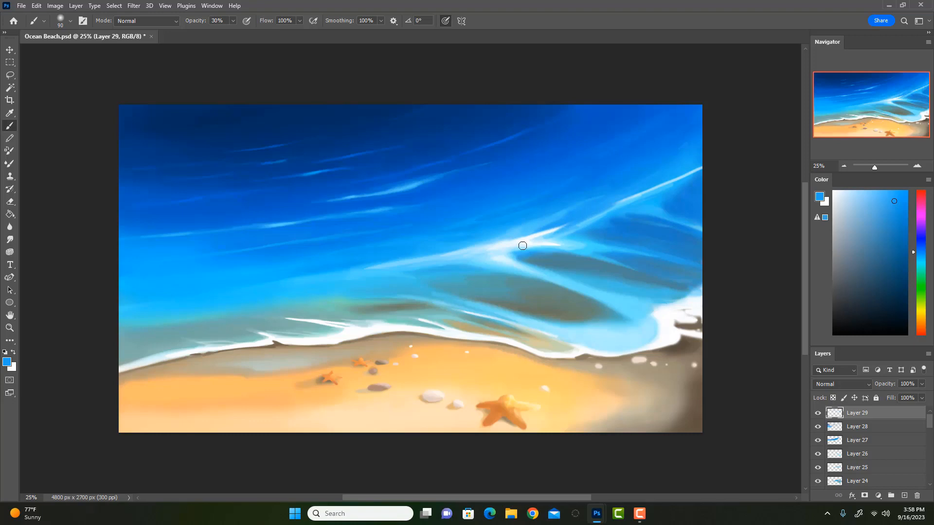
pyautogui.hotkey('ctrl', 'z')
pyautogui.keyDown('alt'); pyautogui.click(556, 238); pyautogui.keyUp('alt')
pyautogui.keyDown('alt'); pyautogui.click(583, 233); pyautogui.keyUp('alt')
pyautogui.moveTo(575, 232); pyautogui.dragTo(616, 207)
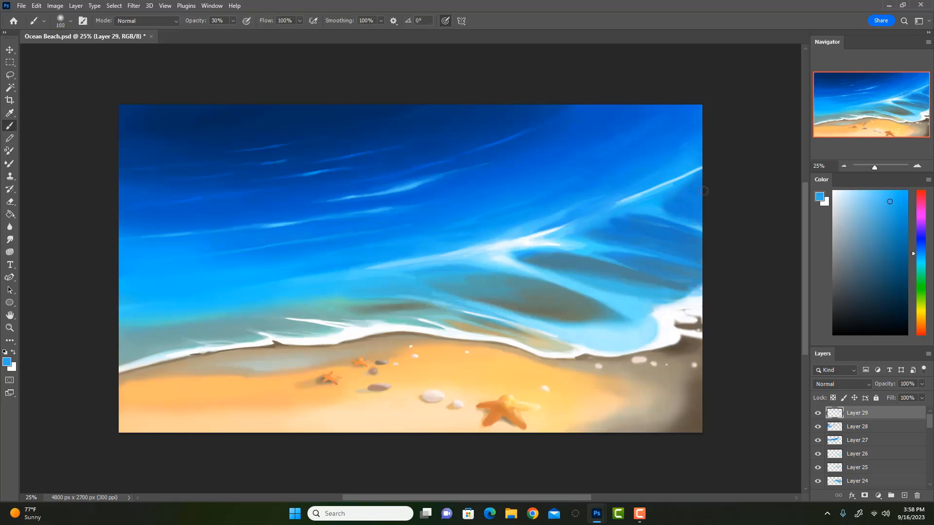
# Step: Sample the surrounding blue with a larger brush and cover the rest of the white line toward the canvas's right edge
pyautogui.keyDown('alt'); pyautogui.click(588, 207); pyautogui.keyUp('alt')
pyautogui.press(']')
pyautogui.keyDown('alt'); pyautogui.click(650, 199); pyautogui.keyUp('alt')
pyautogui.press('0')
pyautogui.moveTo(690, 174); pyautogui.dragTo(576, 220)
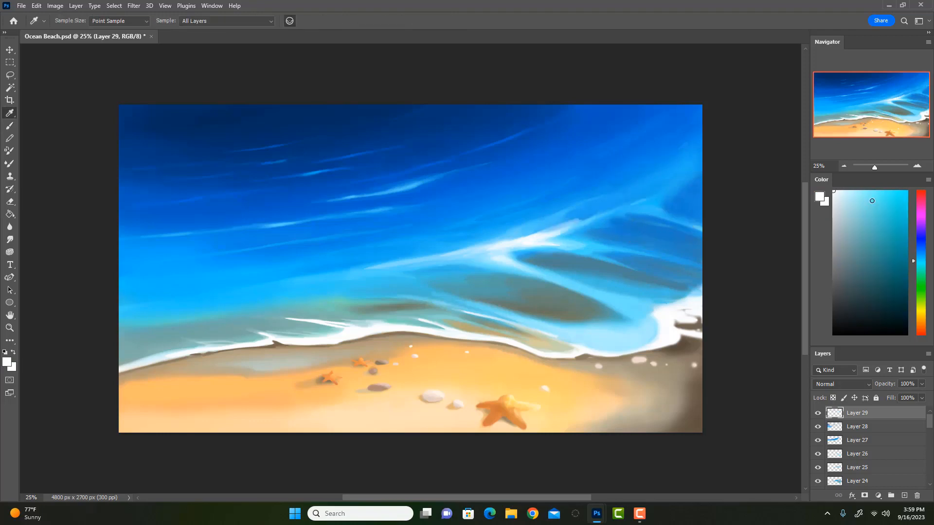
# Step: Sample a bright cyan beside the crest and glaze it along the wave ridge to the canvas's right edge at 30% opacity
pyautogui.keyDown('alt'); pyautogui.click(570, 234); pyautogui.keyUp('alt')
pyautogui.moveTo(537, 227); pyautogui.dragTo(700, 167)
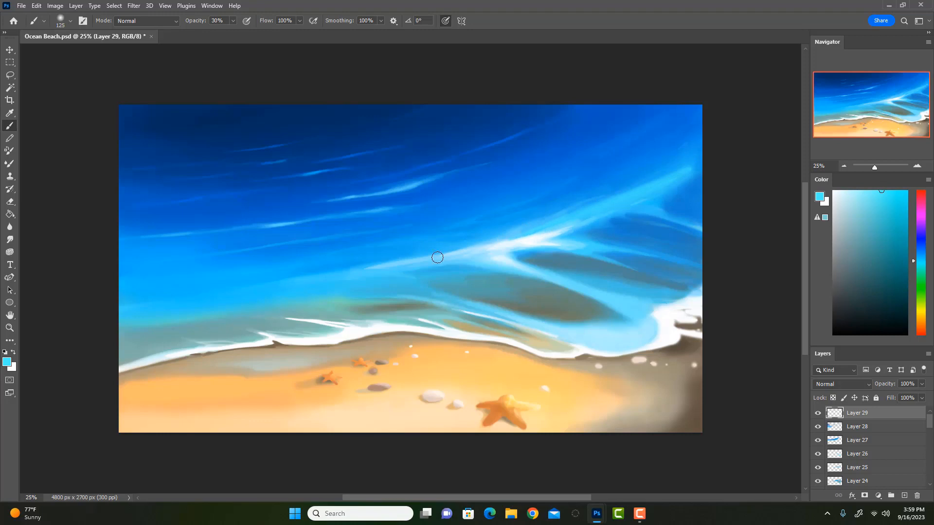
pyautogui.moveTo(467, 255); pyautogui.dragTo(639, 200)
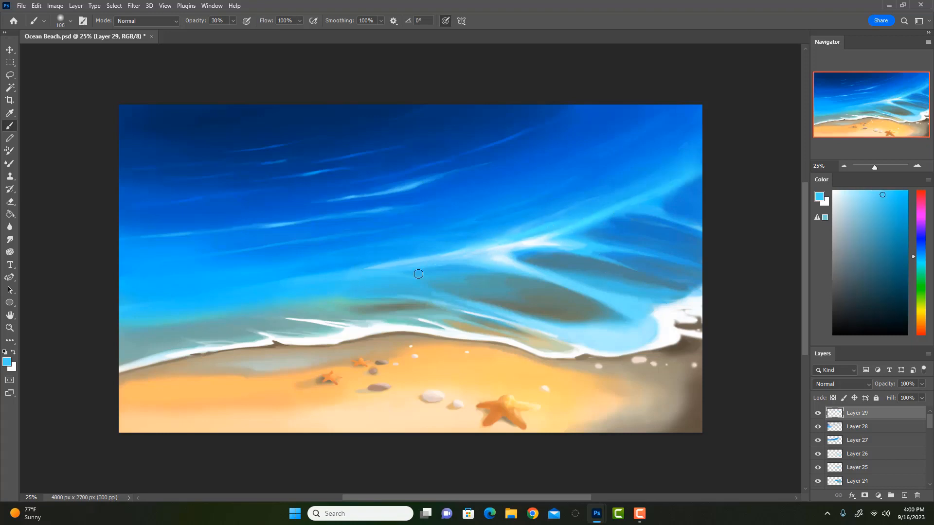
pyautogui.keyDown('alt'); pyautogui.click(536, 231); pyautogui.keyUp('alt')
pyautogui.press('[')
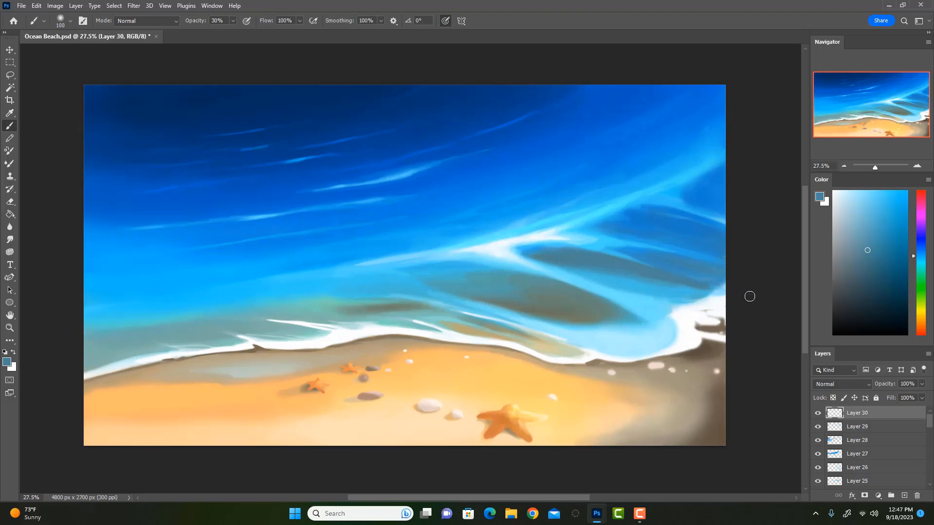
# Step: Sample the grey-blue of the upper wave trough, shift it to a deeper blue, and paint shadow strokes there on Layer 30
pyautogui.press('i')
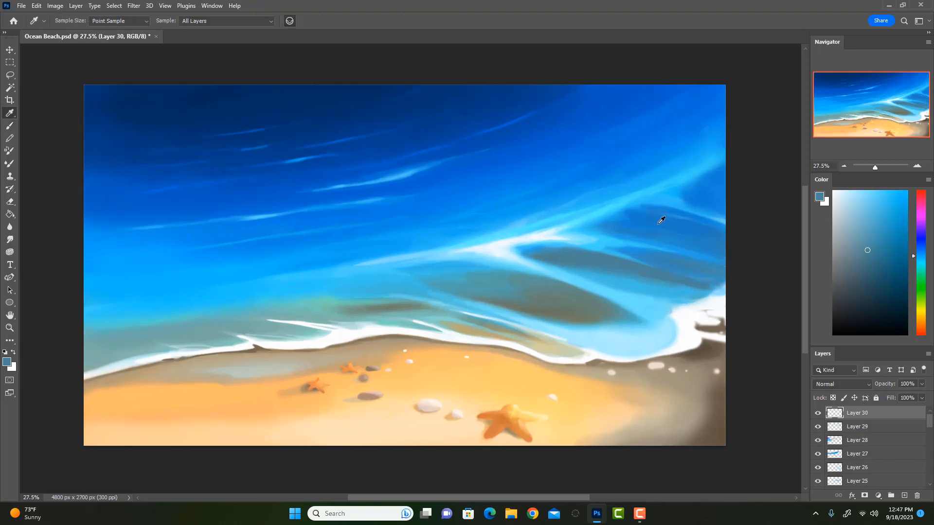
pyautogui.click(680, 222)
pyautogui.moveTo(895, 231); pyautogui.dragTo(898, 252)
pyautogui.press('b')
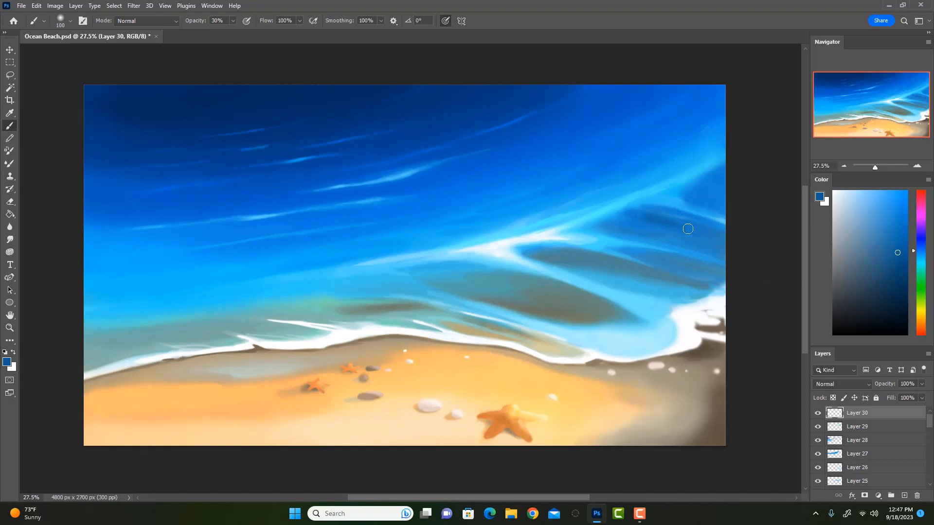
pyautogui.press('i')
pyautogui.click(661, 216)
pyautogui.press('b')
pyautogui.moveTo(638, 215); pyautogui.dragTo(725, 247)
# Step: Choose a bright saturated blue and glaze it over the upper trough beside the crest with a 500 px brush
pyautogui.click(905, 211)
pyautogui.click(906, 192)
pyautogui.press(']')
pyautogui.press(']')
pyautogui.press(']')
pyautogui.press(']')
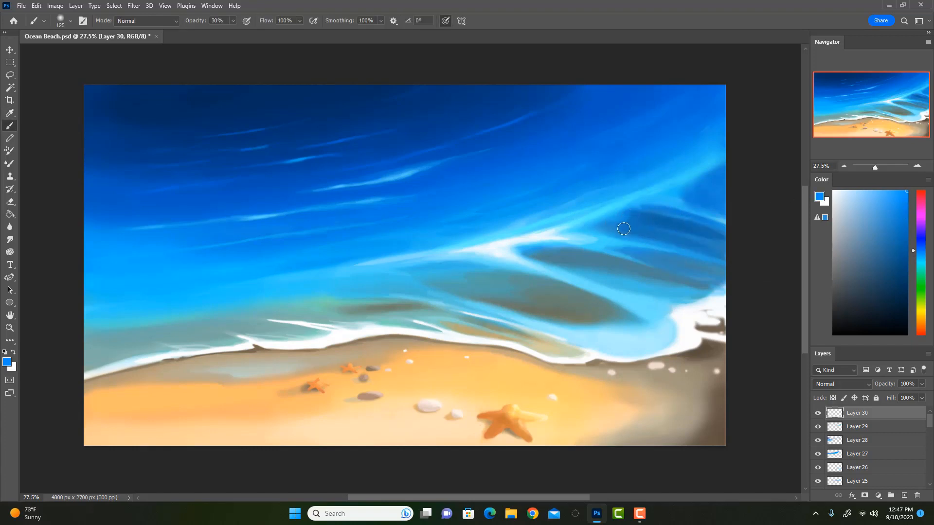
pyautogui.moveTo(622, 223)
pyautogui.mouseDown()
pyautogui.moveTo(712, 212)
pyautogui.moveTo(620, 224)
pyautogui.moveTo(647, 218)
pyautogui.mouseUp()
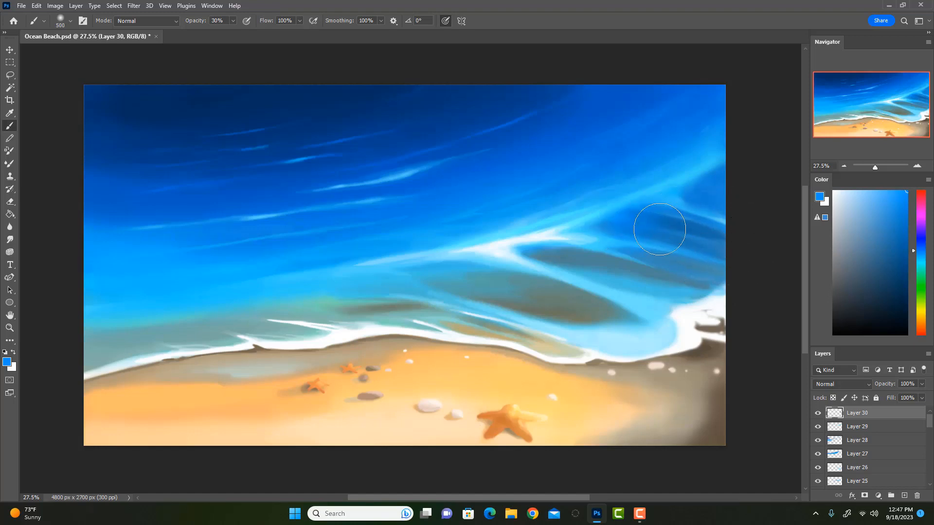
# Step: Sample lighter blues along the ridge and blend them into the upper trough's edge, reducing the brush to 300 px
pyautogui.keyDown('alt'); pyautogui.click(673, 194); pyautogui.keyUp('alt')
pyautogui.moveTo(642, 207); pyautogui.dragTo(597, 228)
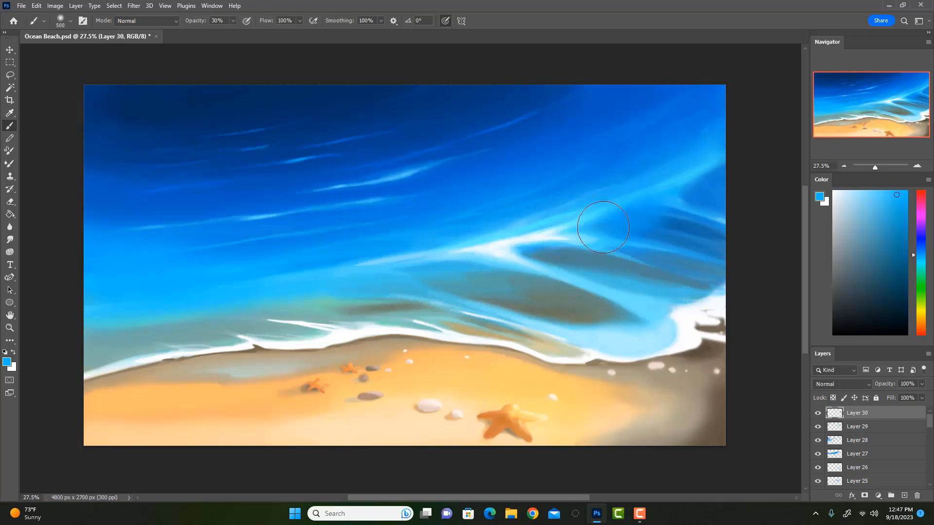
pyautogui.press('[')
pyautogui.press('[')
pyautogui.keyDown('alt'); pyautogui.click(635, 200); pyautogui.keyUp('alt')
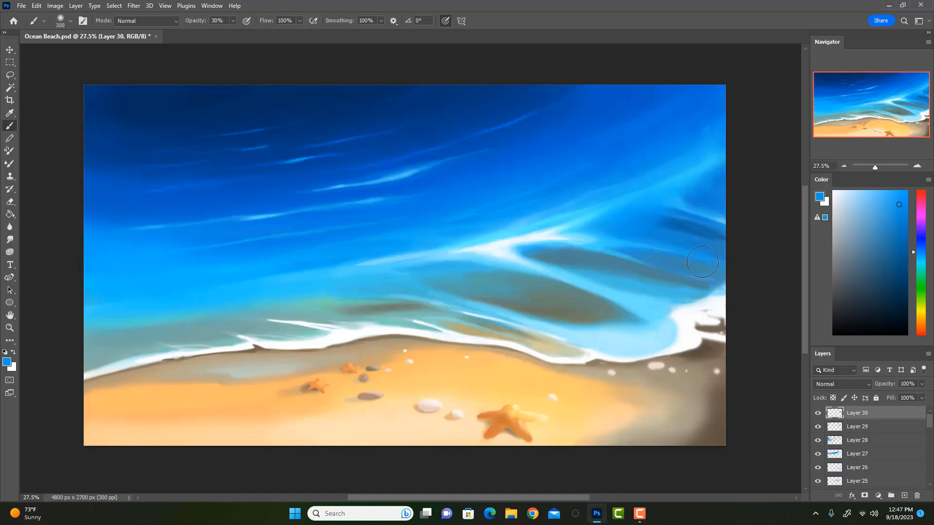
# Step: Sample the ridge's bright cyan and brighten the wave ridge beyond the white crest with a 150 px brush
pyautogui.press('i')
pyautogui.click(663, 195)
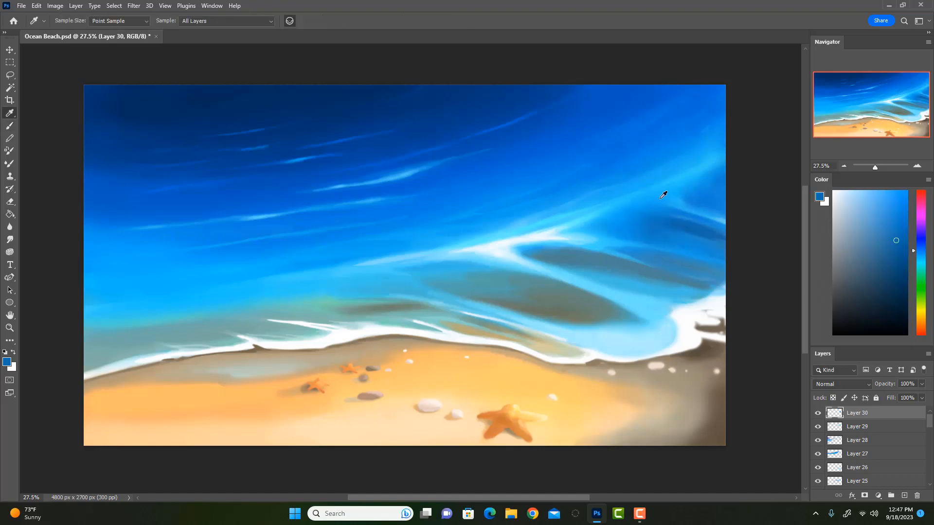
pyautogui.click(602, 213)
pyautogui.press('b')
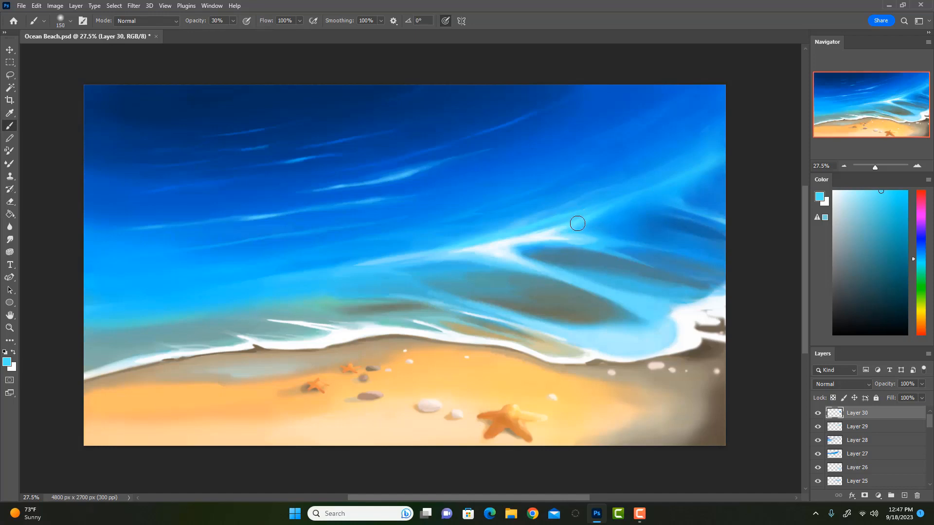
pyautogui.moveTo(577, 223); pyautogui.dragTo(627, 201)
# Step: Sample the crest's light blue, paint the thin streak branching off the ridge with a smaller brush, and trim it with the Eraser
pyautogui.keyDown('alt'); pyautogui.click(562, 221); pyautogui.keyUp('alt')
pyautogui.press('[')
pyautogui.press('[')
pyautogui.press('i')
pyautogui.press('e')
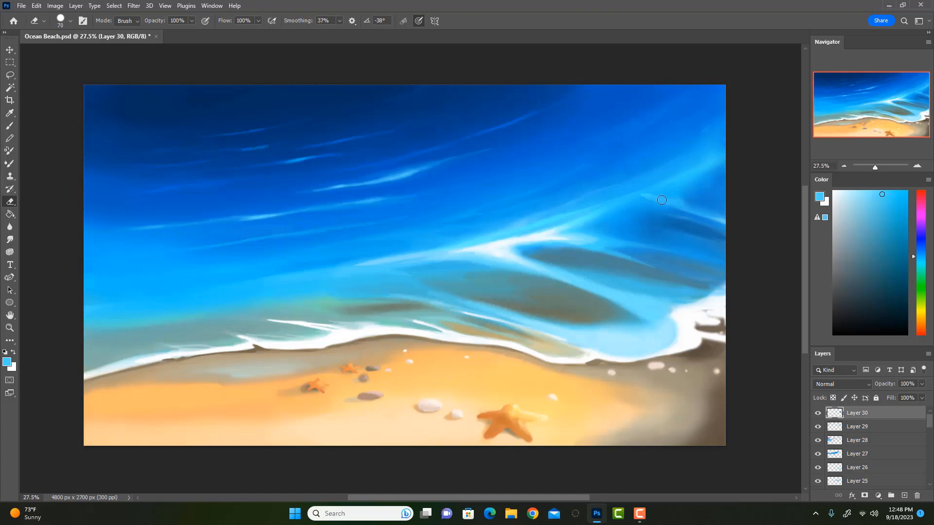
pyautogui.press('b')
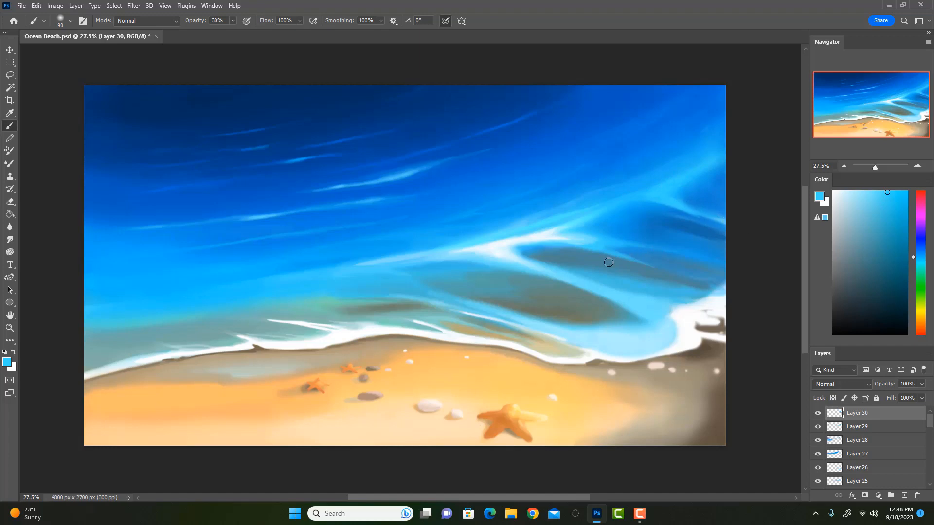
# Step: Refine the branching streak's edges with sampled trough blues at 80 px, and compare the painting with Layer 30 hidden and shown
pyautogui.press('[')
pyautogui.keyDown('alt'); pyautogui.click(684, 213); pyautogui.keyUp('alt')
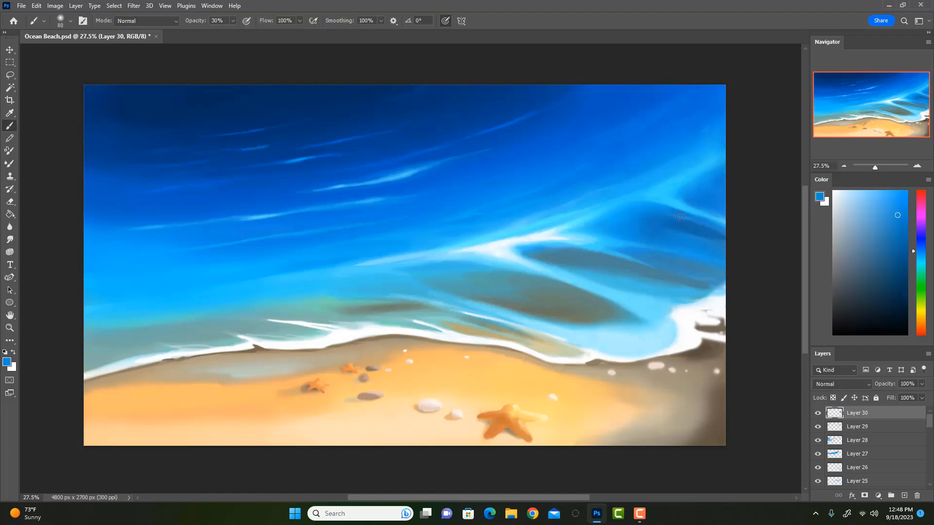
pyautogui.keyDown('alt'); pyautogui.click(686, 208); pyautogui.keyUp('alt')
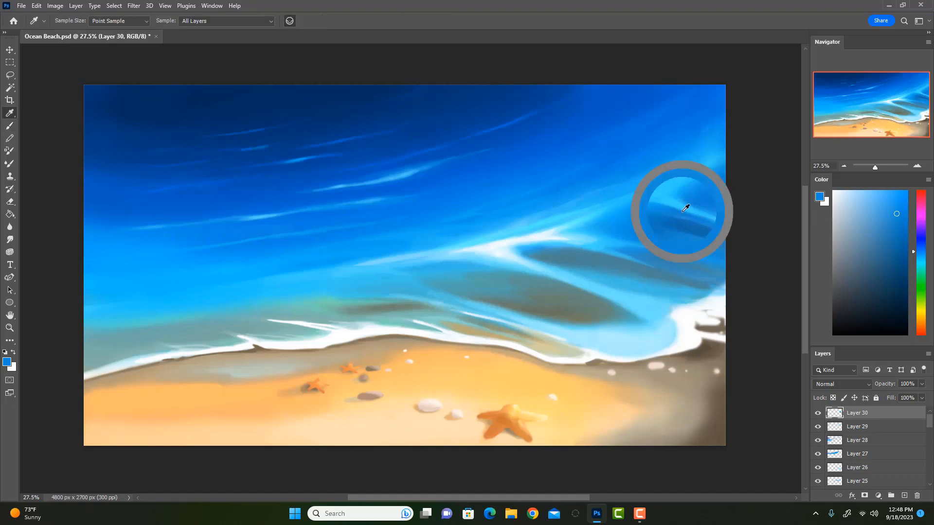
pyautogui.click(818, 414)
pyautogui.click(819, 414)
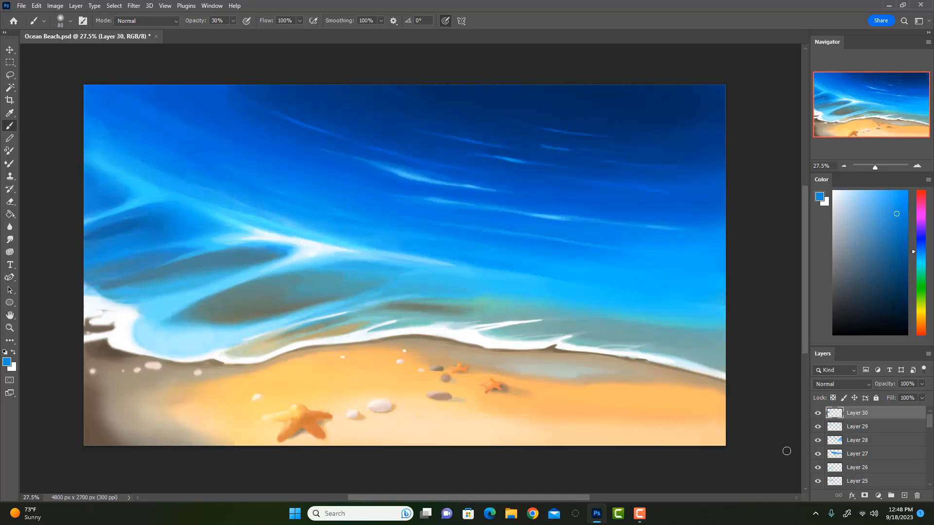
# Step: Sample the wave crest's white and paint a thin streak across the bright blue water near the shallows, undoing the extra stroke below it
pyautogui.keyDown('alt'); pyautogui.click(323, 243); pyautogui.keyUp('alt')
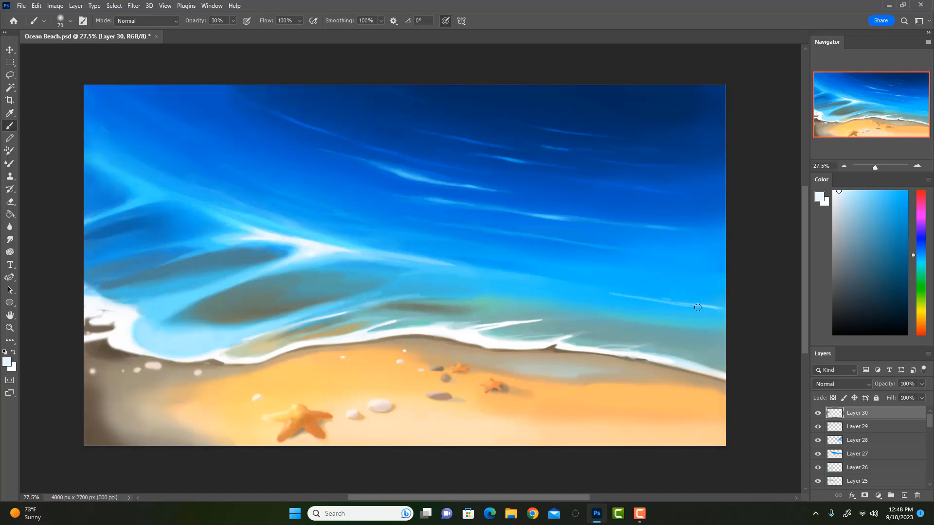
pyautogui.moveTo(666, 301); pyautogui.dragTo(616, 293)
pyautogui.moveTo(636, 305); pyautogui.dragTo(549, 316)
pyautogui.hotkey('ctrl', 'z')
# Step: Sample the surrounding blue and the streak's own light blue to soften and trim the new white streak
pyautogui.press(']')
pyautogui.press(']')
pyautogui.press(']')
pyautogui.press(']')
pyautogui.keyDown('alt'); pyautogui.click(613, 266); pyautogui.keyUp('alt')
pyautogui.press('i')
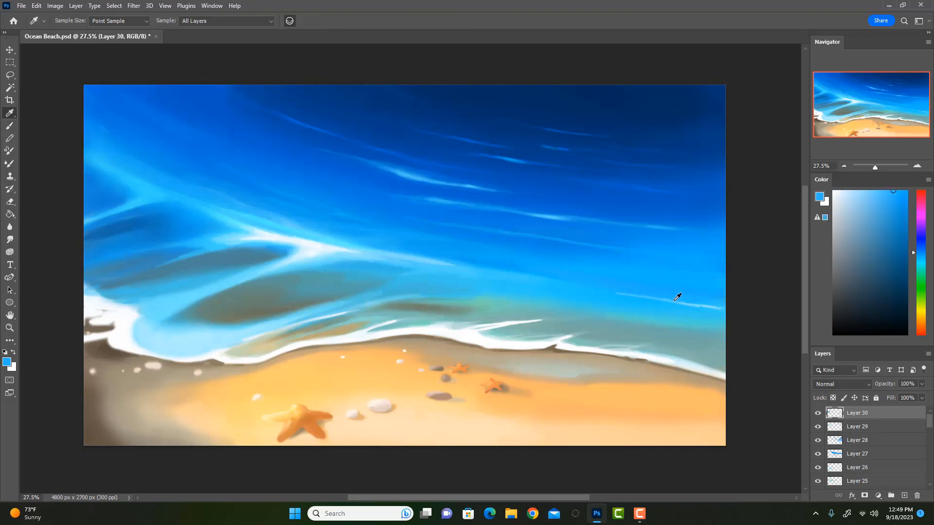
pyautogui.click(706, 306)
pyautogui.press('b')
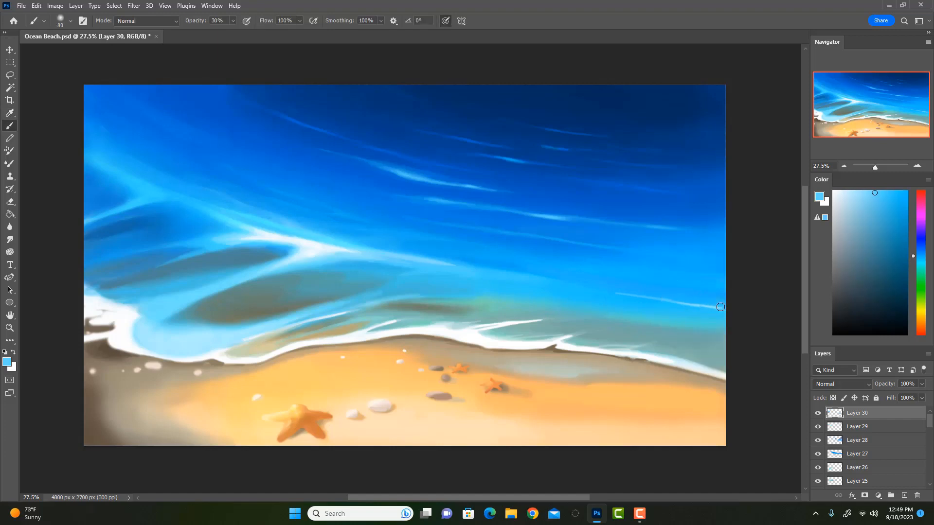
# Step: Sample the bright blue beside the streak and glaze over it along the shallows at 30% opacity, leaving only a faint trace
pyautogui.keyDown('alt'); pyautogui.click(697, 298); pyautogui.keyUp('alt')
pyautogui.moveTo(721, 313); pyautogui.dragTo(594, 288)
pyautogui.moveTo(684, 306); pyautogui.dragTo(546, 275)
pyautogui.keyDown('alt'); pyautogui.click(640, 301); pyautogui.keyUp('alt')
pyautogui.press('[')
pyautogui.press('[')
pyautogui.press('[')
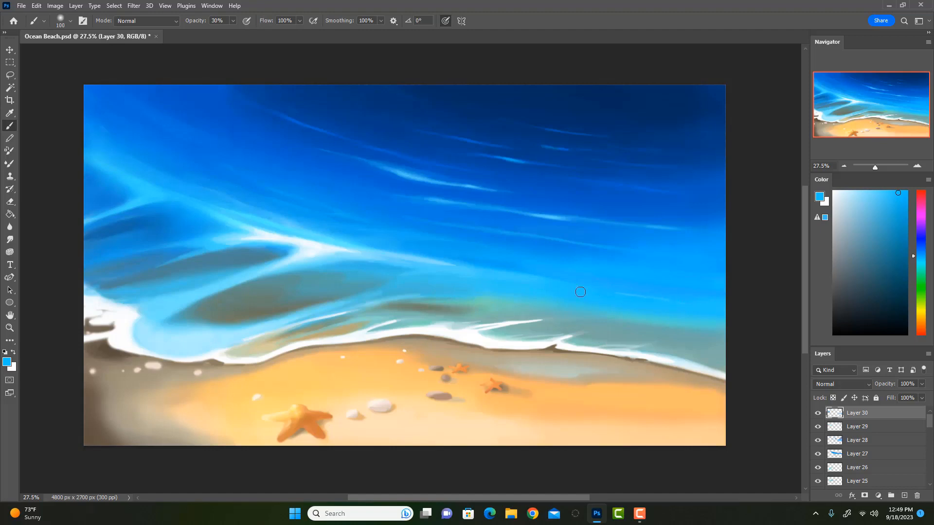
# Step: Shift the color to green and glaze a soft band along the boundary of blue water and shallows, lowering opacity to 10%
pyautogui.press('i')
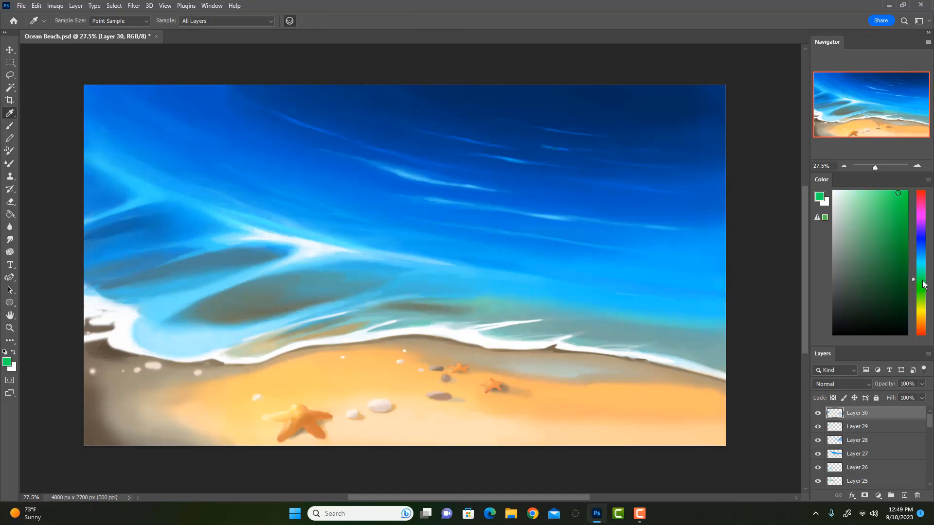
pyautogui.press('b')
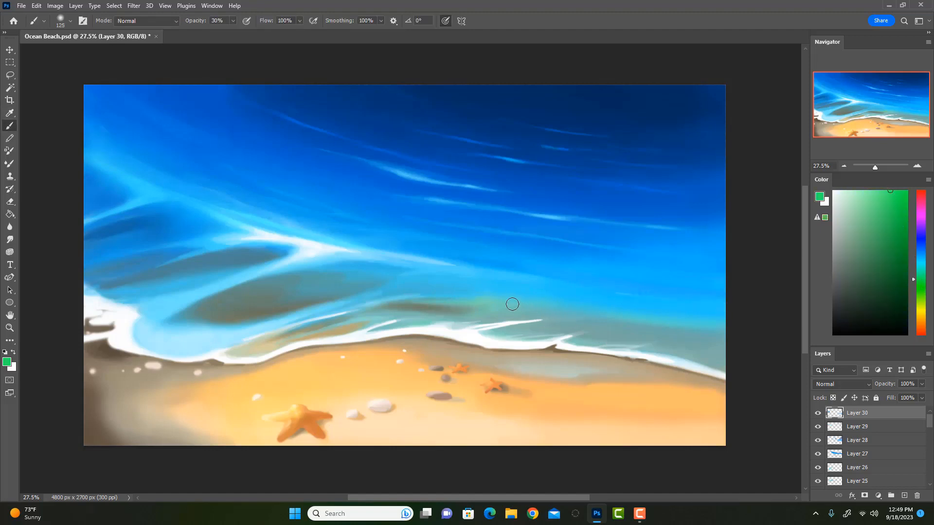
pyautogui.moveTo(478, 302); pyautogui.dragTo(623, 308)
pyautogui.press(']')
pyautogui.press('1')
pyautogui.moveTo(493, 302)
pyautogui.mouseDown()
pyautogui.moveTo(577, 306)
pyautogui.moveTo(489, 296)
pyautogui.moveTo(549, 305)
pyautogui.moveTo(504, 297)
pyautogui.mouseUp()
pyautogui.moveTo(436, 292); pyautogui.dragTo(683, 323)
# Step: Change the color to turquoise and glaze it where the green band meets the wave at 10% opacity with a 175 px brush
pyautogui.click(857, 191)
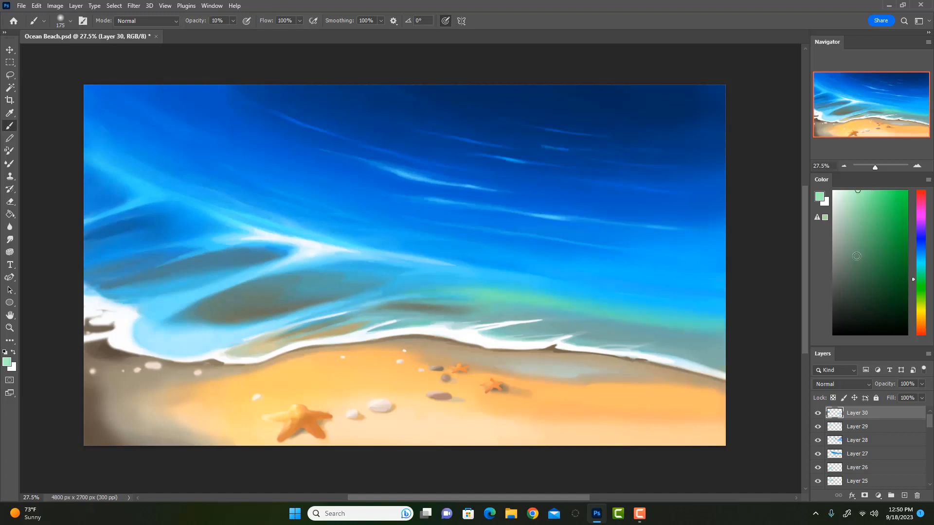
pyautogui.click(921, 266)
pyautogui.click(887, 190)
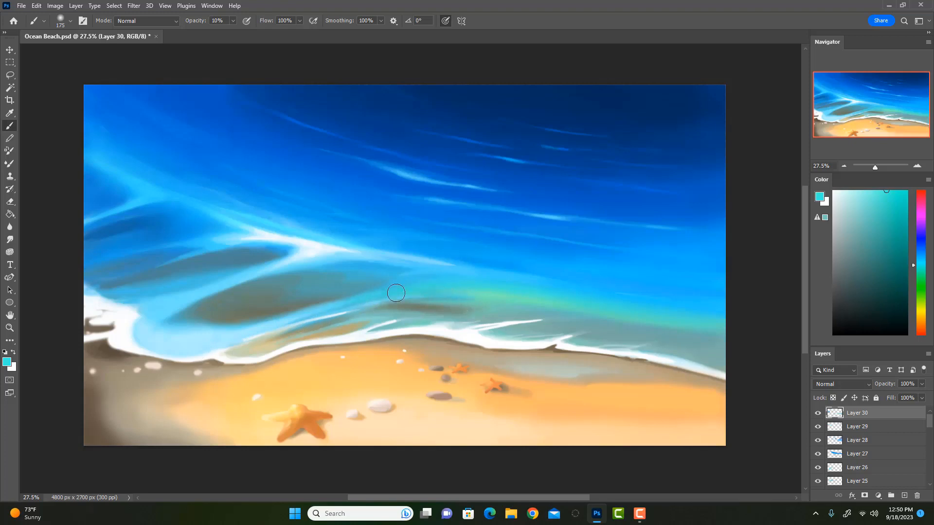
# Step: Sample the shallows and green band to blend the band at 150 px and 10% opacity, and clean up along the foam with the Eraser
pyautogui.keyDown('alt'); pyautogui.click(504, 329); pyautogui.keyUp('alt')
pyautogui.press('[')
pyautogui.keyDown('alt'); pyautogui.click(507, 293); pyautogui.keyUp('alt')
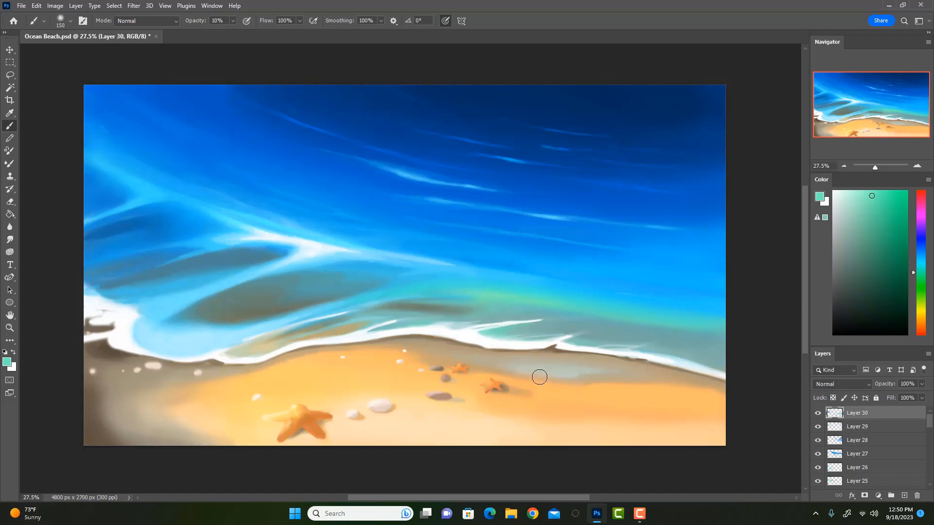
pyautogui.press('e')
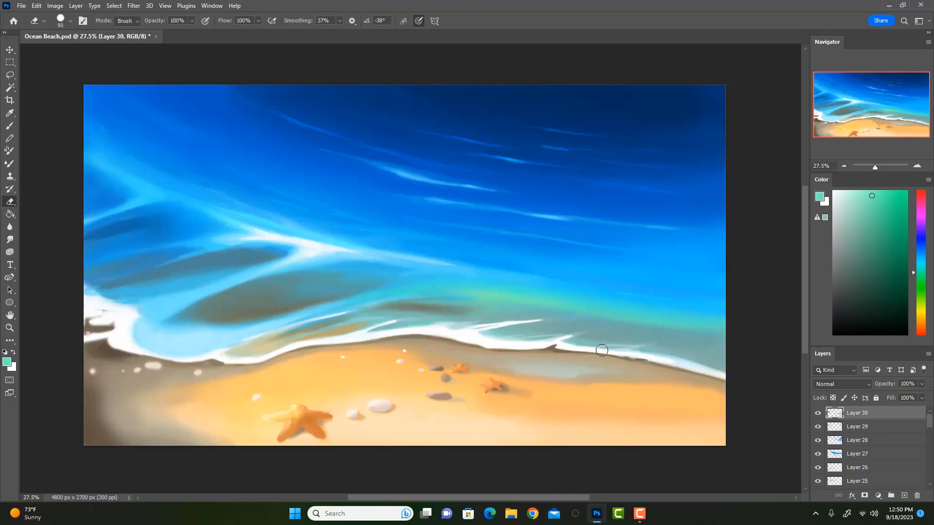
# Step: Sample the teal of the submerged brown patch and glaze it over the patch's edge at 30% opacity with a 150 px brush
pyautogui.press('b')
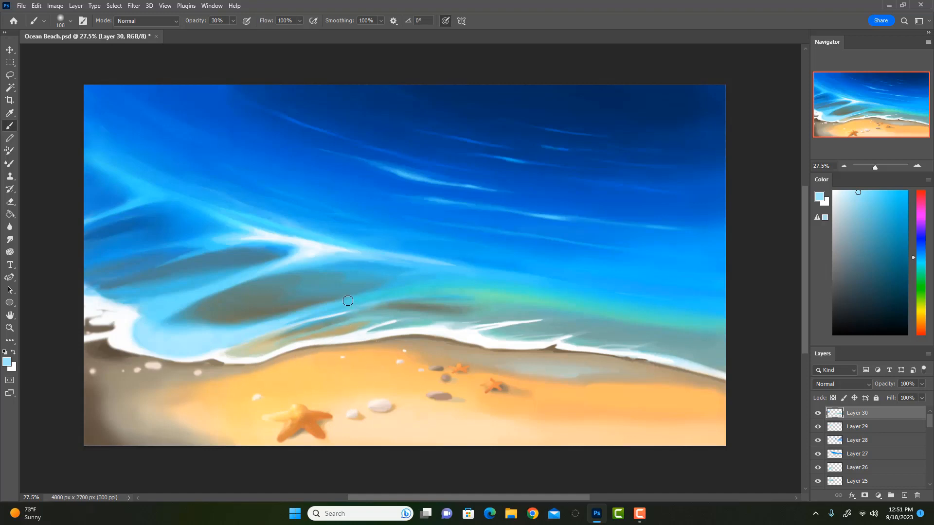
pyautogui.keyDown('alt'); pyautogui.click(313, 290); pyautogui.keyUp('alt')
pyautogui.press(']')
pyautogui.press(']')
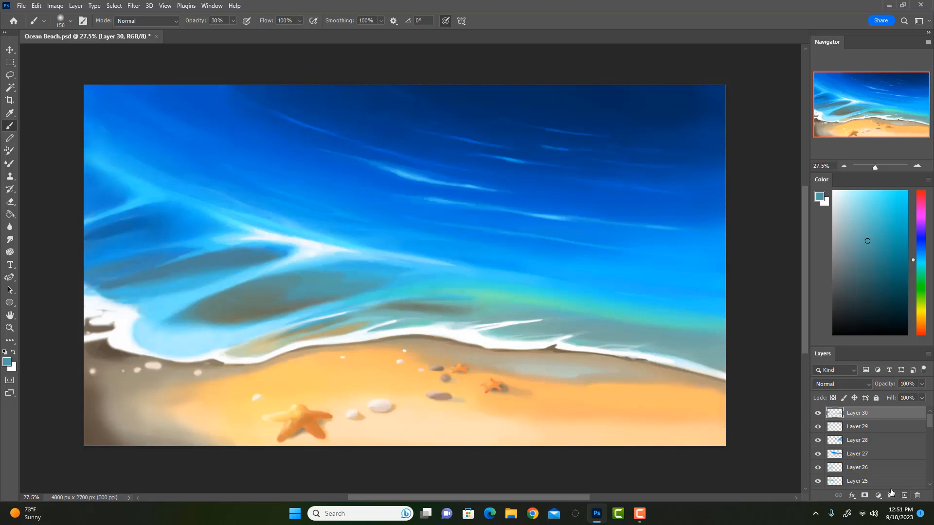
# Step: On a new layer, paint an off-white curved line across the sand behind the large starfish at 100% opacity, and trim its lower edge with sampled sand
pyautogui.click(904, 499)
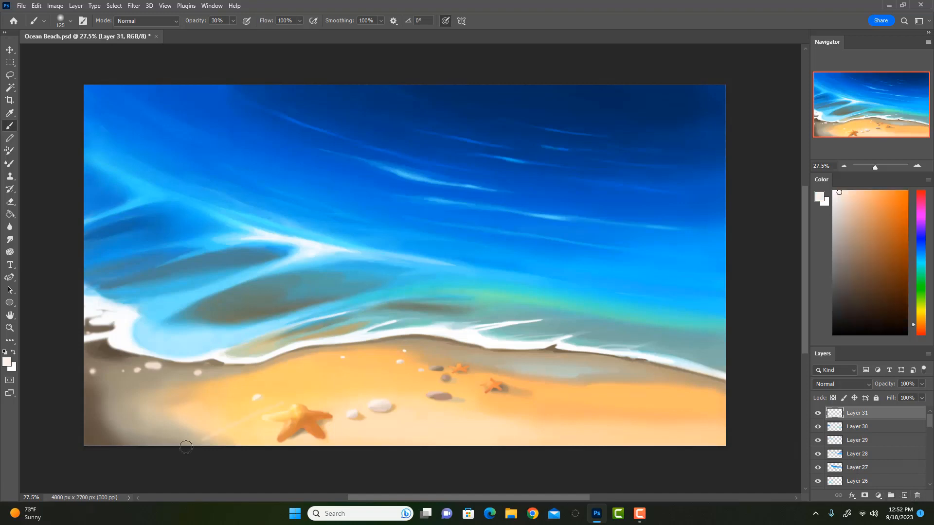
pyautogui.moveTo(193, 444)
pyautogui.mouseDown()
pyautogui.moveTo(285, 404)
pyautogui.moveTo(164, 448)
pyautogui.moveTo(282, 403)
pyautogui.moveTo(363, 391)
pyautogui.moveTo(244, 414)
pyautogui.moveTo(158, 449)
pyautogui.mouseUp()
pyautogui.press('0')
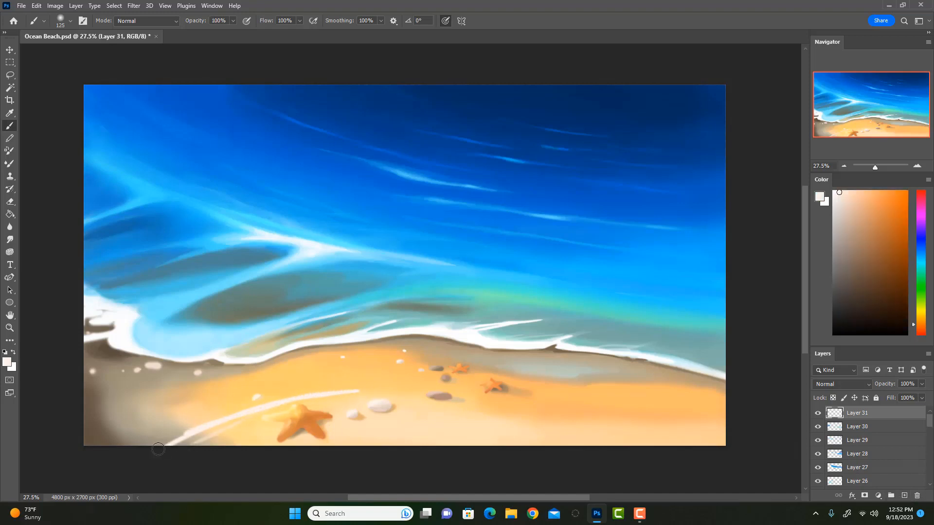
pyautogui.keyDown('alt'); pyautogui.click(251, 426); pyautogui.keyUp('alt')
pyautogui.press('3')
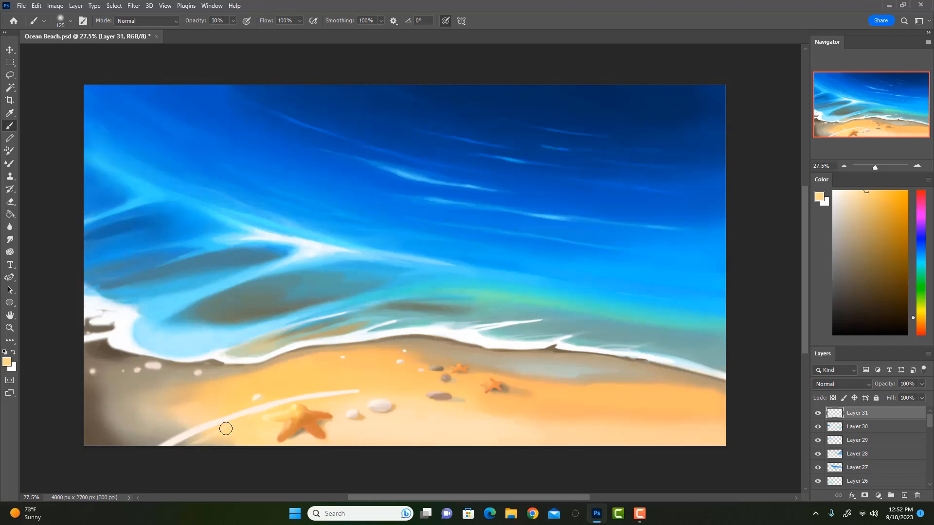
pyautogui.moveTo(225, 429); pyautogui.dragTo(148, 458)
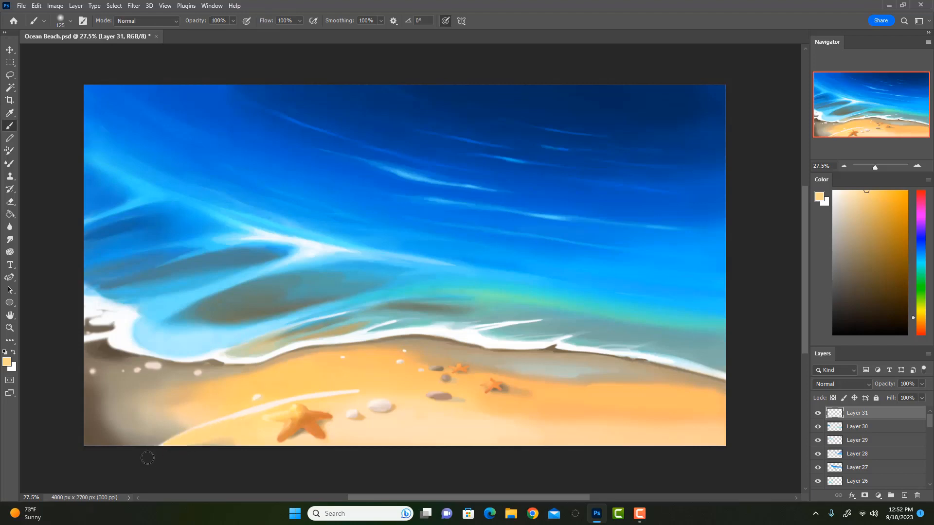
# Step: Extend the line's lower-left end to the canvas edge with sampled off-white, and thin it with sampled sand using a 125 px brush
pyautogui.keyDown('alt'); pyautogui.click(289, 397); pyautogui.keyUp('alt')
pyautogui.moveTo(269, 402)
pyautogui.mouseDown()
pyautogui.moveTo(135, 446)
pyautogui.moveTo(114, 464)
pyautogui.mouseUp()
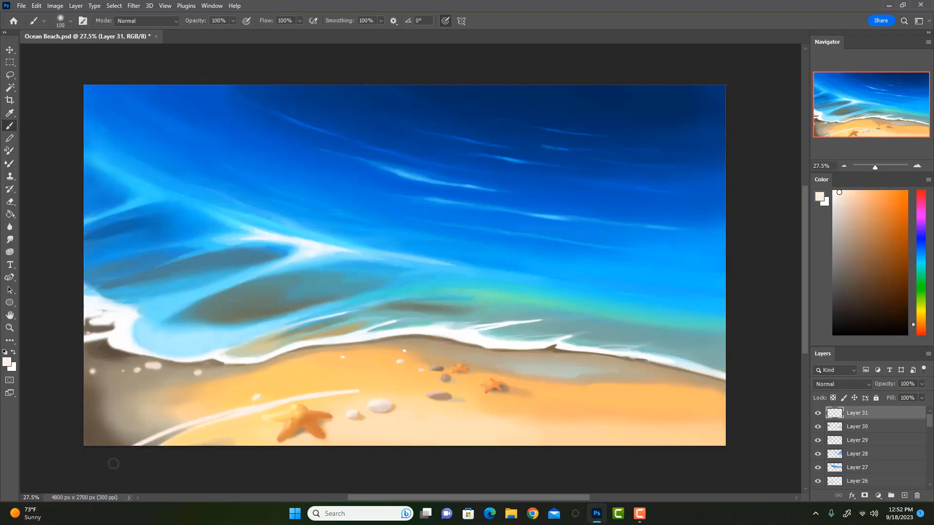
pyautogui.keyDown('alt'); pyautogui.click(219, 428); pyautogui.keyUp('alt')
pyautogui.press(']')
pyautogui.moveTo(214, 431); pyautogui.dragTo(127, 455)
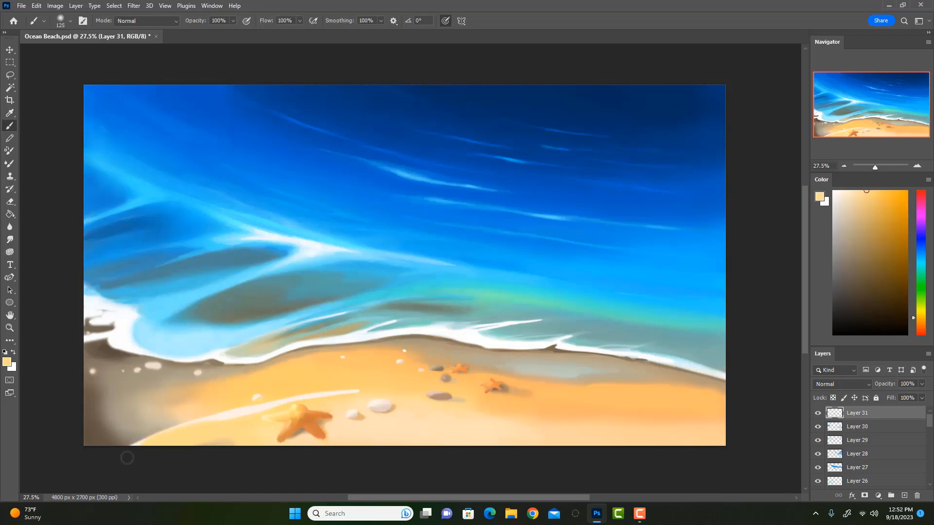
# Step: Round the line's crest above the starfish and continue it down past the white pebble to the bottom edge with a 100 px brush, trimming with sand
pyautogui.keyDown('alt'); pyautogui.click(258, 404); pyautogui.keyUp('alt')
pyautogui.press('[')
pyautogui.moveTo(346, 389)
pyautogui.mouseDown()
pyautogui.moveTo(381, 391)
pyautogui.moveTo(311, 398)
pyautogui.mouseUp()
pyautogui.moveTo(393, 394); pyautogui.dragTo(651, 483)
pyautogui.keyDown('alt'); pyautogui.click(457, 407); pyautogui.keyUp('alt')
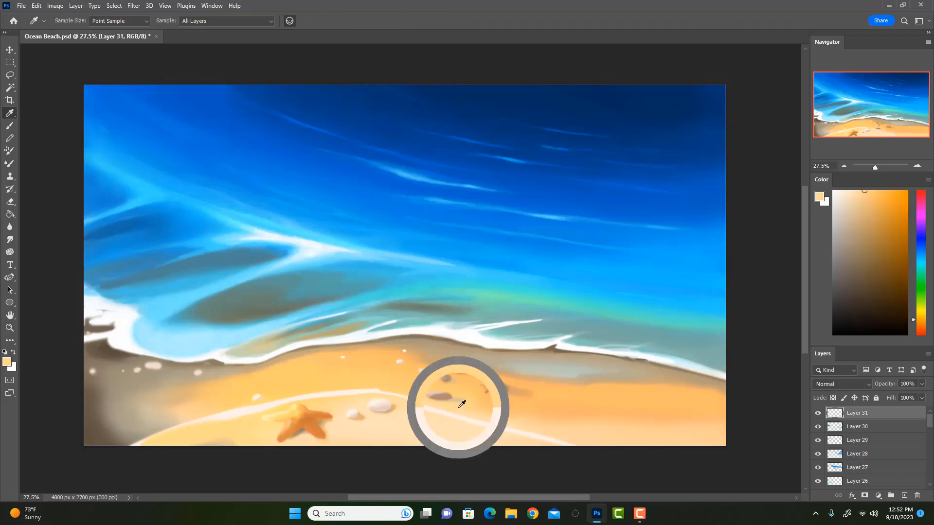
pyautogui.press('3')
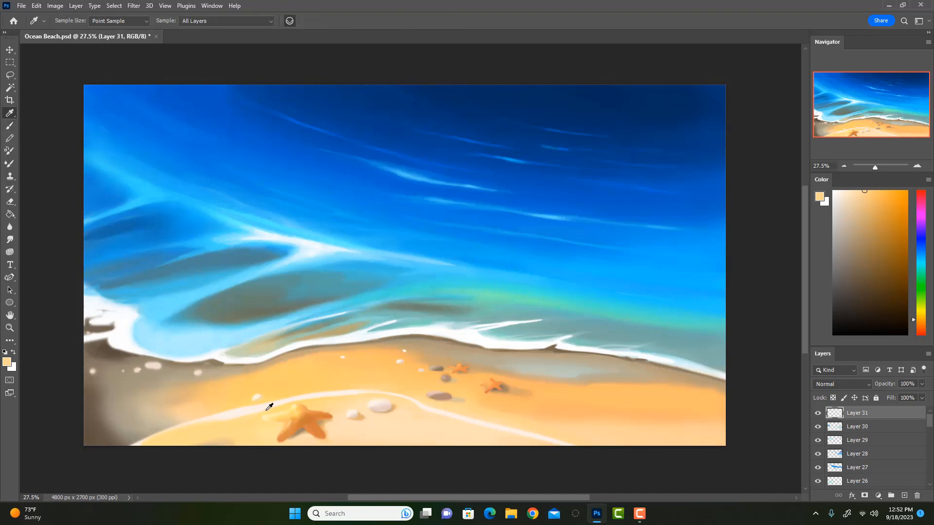
# Step: Blend the line's left end with sampled off-white and sand at 30% opacity, and restate it at 100% opacity with a 90 px brush
pyautogui.keyDown('alt'); pyautogui.click(260, 409); pyautogui.keyUp('alt')
pyautogui.keyDown('alt'); pyautogui.click(236, 414); pyautogui.keyUp('alt')
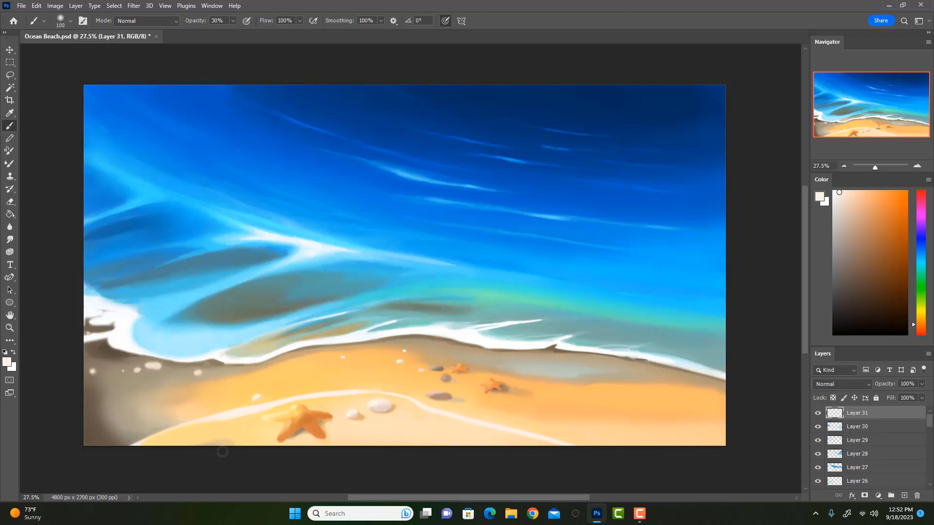
pyautogui.keyDown('alt'); pyautogui.click(247, 436); pyautogui.keyUp('alt')
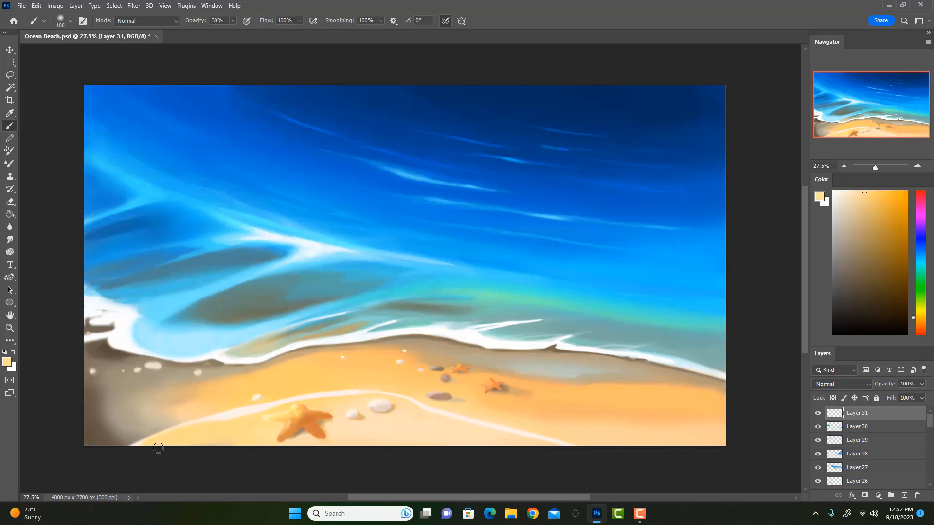
pyautogui.keyDown('alt'); pyautogui.click(237, 409); pyautogui.keyUp('alt')
pyautogui.press('0')
pyautogui.press('[')
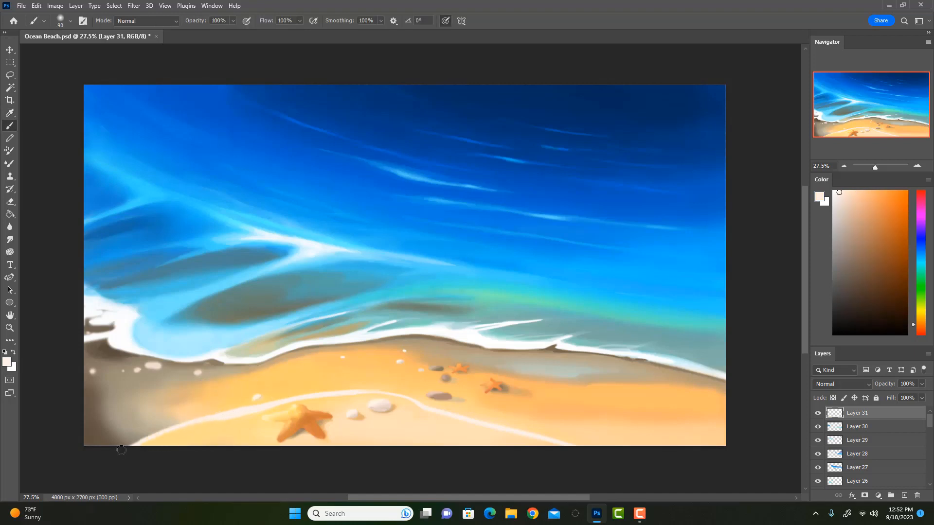
pyautogui.moveTo(244, 413)
pyautogui.mouseDown()
pyautogui.moveTo(178, 421)
pyautogui.moveTo(107, 453)
pyautogui.mouseUp()
pyautogui.hotkey('ctrl', 'z')
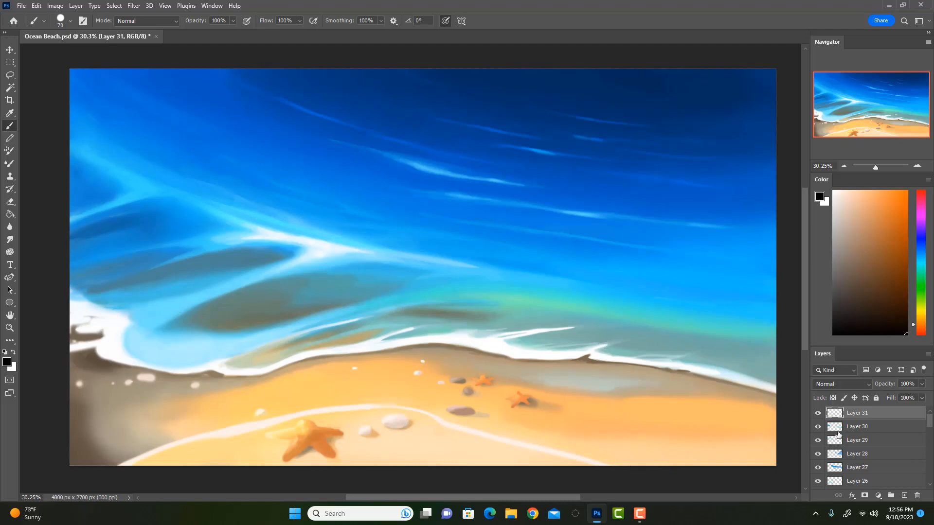
pyautogui.press(']')
pyautogui.press(']')
pyautogui.press(']')
pyautogui.press('3')
pyautogui.moveTo(492, 464)
pyautogui.mouseDown()
pyautogui.moveTo(581, 437)
pyautogui.moveTo(635, 430)
pyautogui.mouseUp()
pyautogui.hotkey('ctrl', 'z')
# Step: On a new layer, paint a solid black mound silhouette in the canvas's lower-right corner at 100% opacity with a 125 px brush
pyautogui.click(904, 495)
pyautogui.press('0')
pyautogui.press(']')
pyautogui.moveTo(484, 465)
pyautogui.mouseDown()
pyautogui.moveTo(763, 420)
pyautogui.moveTo(625, 453)
pyautogui.moveTo(771, 450)
pyautogui.moveTo(752, 454)
pyautogui.mouseUp()
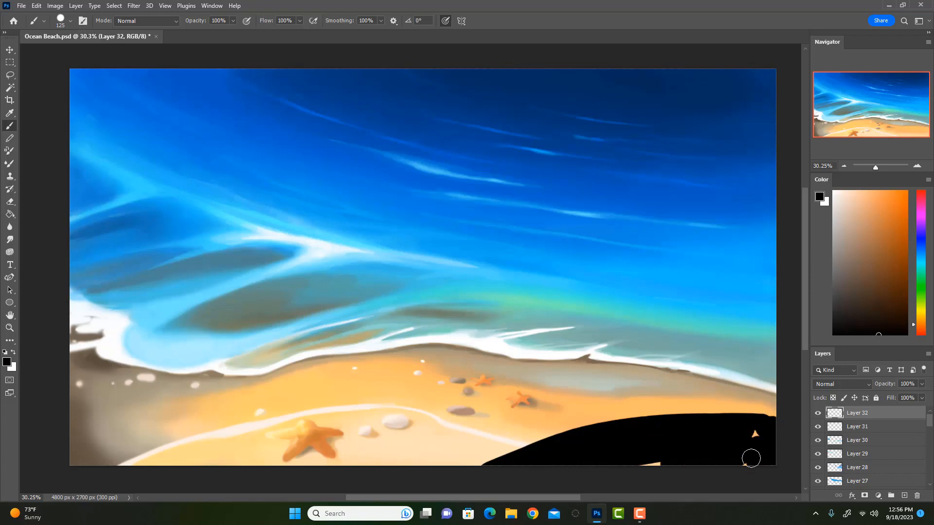
pyautogui.moveTo(618, 456)
pyautogui.mouseDown()
pyautogui.moveTo(672, 445)
pyautogui.moveTo(573, 469)
pyautogui.moveTo(702, 447)
pyautogui.moveTo(593, 438)
pyautogui.moveTo(457, 482)
pyautogui.moveTo(564, 451)
pyautogui.moveTo(560, 460)
pyautogui.moveTo(684, 430)
pyautogui.moveTo(728, 434)
pyautogui.moveTo(781, 422)
pyautogui.moveTo(701, 444)
pyautogui.moveTo(723, 465)
pyautogui.mouseUp()
# Step: Try a black palm tree silhouette rising from the mound, with a curved trunk and a drooping frond with leaflets
pyautogui.press('[')
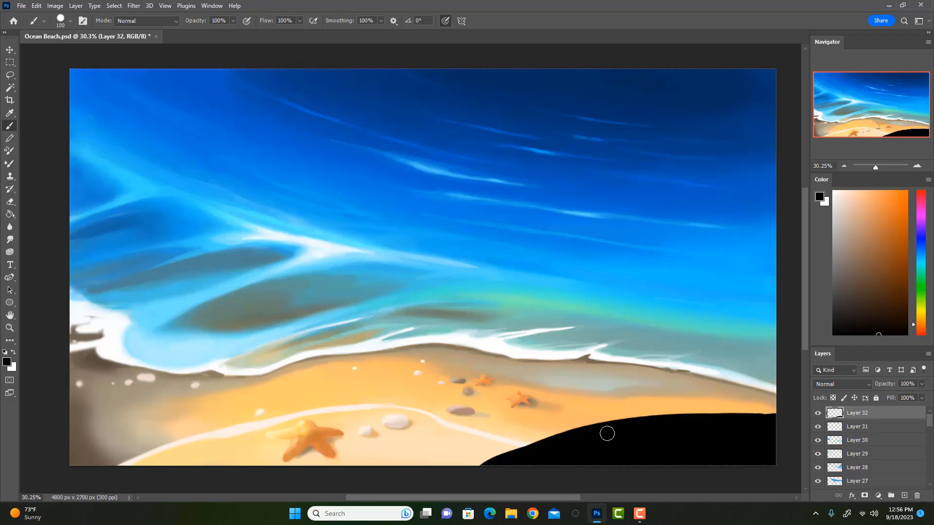
pyautogui.moveTo(652, 416)
pyautogui.mouseDown()
pyautogui.moveTo(647, 212)
pyautogui.moveTo(616, 119)
pyautogui.moveTo(638, 171)
pyautogui.moveTo(674, 418)
pyautogui.moveTo(667, 363)
pyautogui.moveTo(662, 402)
pyautogui.moveTo(663, 307)
pyautogui.moveTo(636, 166)
pyautogui.moveTo(539, 49)
pyautogui.moveTo(419, 226)
pyautogui.mouseUp()
pyautogui.press('[')
pyautogui.moveTo(445, 104); pyautogui.dragTo(434, 144)
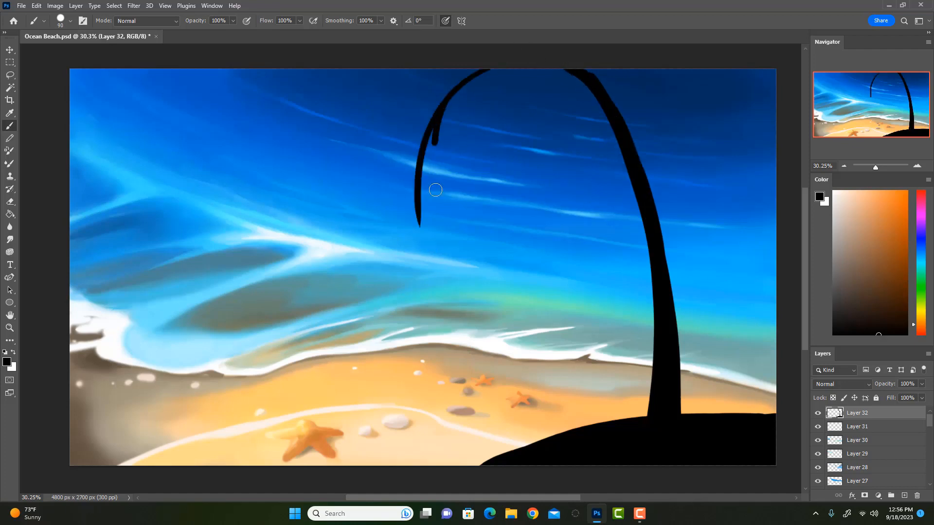
pyautogui.moveTo(435, 191); pyautogui.dragTo(444, 217)
pyautogui.moveTo(452, 96)
pyautogui.mouseDown()
pyautogui.moveTo(455, 166)
pyautogui.moveTo(414, 132)
pyautogui.moveTo(408, 176)
pyautogui.mouseUp()
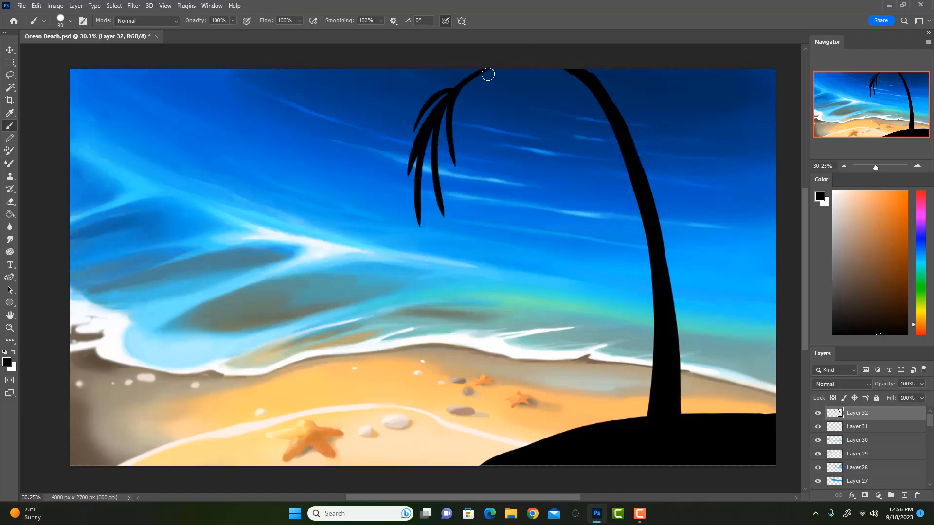
pyautogui.moveTo(488, 74)
pyautogui.mouseDown()
pyautogui.moveTo(478, 155)
pyautogui.moveTo(440, 97)
pyautogui.moveTo(501, 111)
pyautogui.mouseUp()
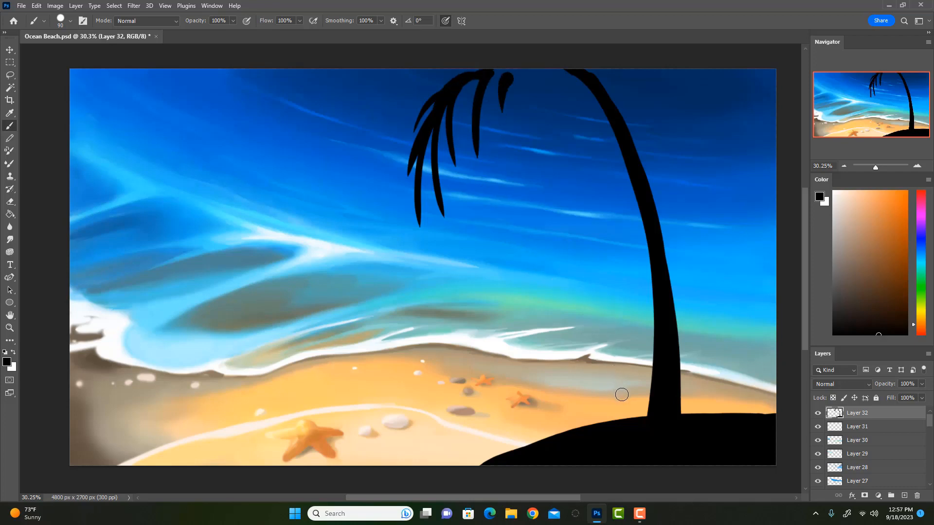
# Step: Undo the palm trunk and frond strokes, keeping only the black mound
pyautogui.hotkey('ctrl', 'z')
pyautogui.hotkey('ctrl', 'z')
pyautogui.hotkey('ctrl', 'z')
pyautogui.hotkey('ctrl', 'z')
pyautogui.hotkey('ctrl', 'z')
pyautogui.hotkey('ctrl', 'z')
pyautogui.hotkey('ctrl', 'z')
pyautogui.hotkey('ctrl', 'z')
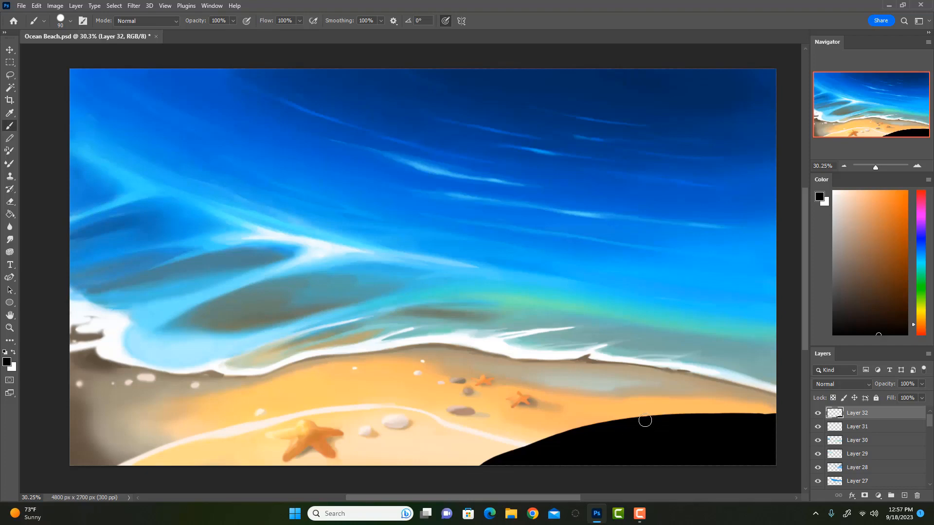
# Step: Try black grass blades growing from the middle of the mound, with several bending toward the shore
pyautogui.moveTo(644, 432)
pyautogui.mouseDown()
pyautogui.moveTo(647, 323)
pyautogui.moveTo(604, 245)
pyautogui.moveTo(632, 282)
pyautogui.moveTo(603, 295)
pyautogui.moveTo(601, 326)
pyautogui.moveTo(649, 397)
pyautogui.moveTo(645, 412)
pyautogui.moveTo(761, 420)
pyautogui.moveTo(700, 334)
pyautogui.mouseUp()
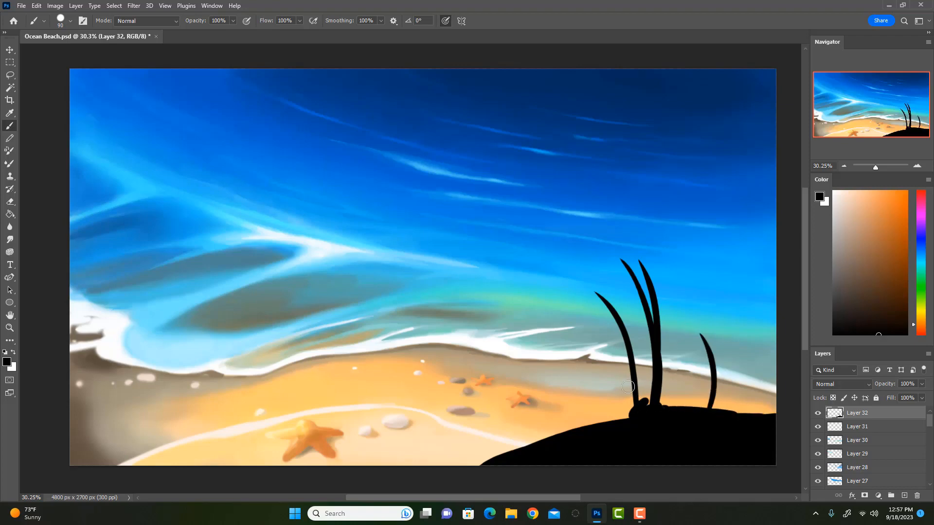
pyautogui.moveTo(642, 404)
pyautogui.mouseDown()
pyautogui.moveTo(594, 360)
pyautogui.moveTo(591, 343)
pyautogui.moveTo(535, 321)
pyautogui.mouseUp()
pyautogui.moveTo(626, 417); pyautogui.dragTo(583, 359)
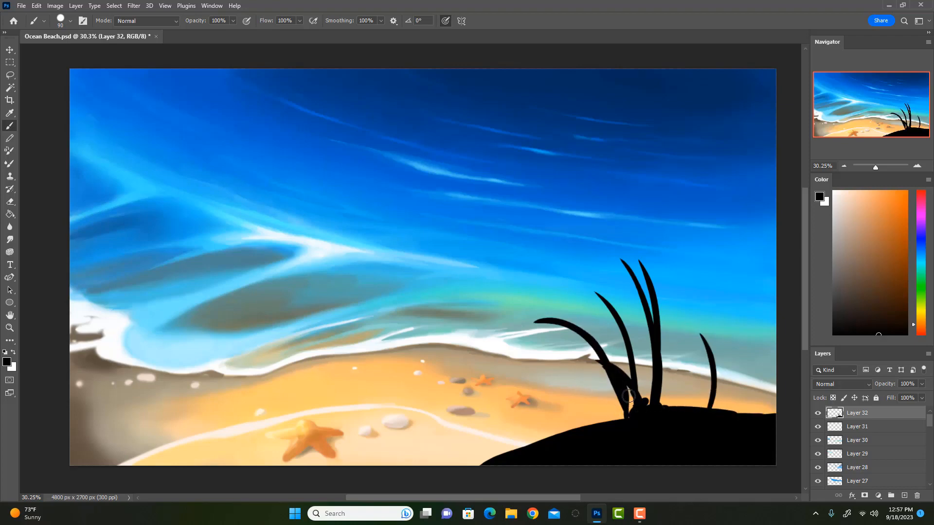
pyautogui.moveTo(629, 398); pyautogui.dragTo(582, 369)
pyautogui.moveTo(623, 422); pyautogui.dragTo(567, 360)
pyautogui.hotkey('ctrl', 'z')
pyautogui.hotkey('ctrl', 'z')
pyautogui.moveTo(626, 418); pyautogui.dragTo(543, 346)
# Step: Try a taller grass blade above the clump and a curved one near the mound's right end with an 80 px brush
pyautogui.moveTo(645, 400); pyautogui.dragTo(582, 215)
pyautogui.moveTo(740, 417)
pyautogui.mouseDown()
pyautogui.moveTo(742, 319)
pyautogui.moveTo(697, 245)
pyautogui.mouseUp()
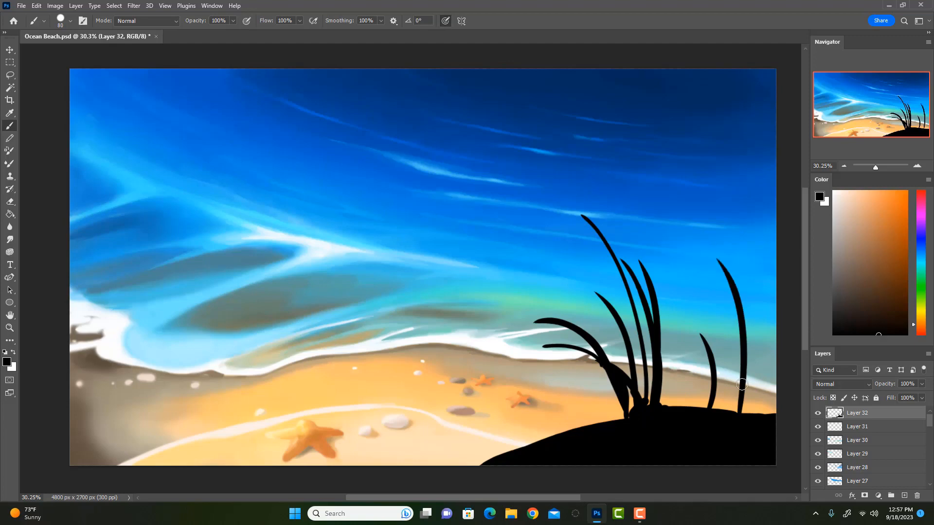
pyautogui.hotkey('ctrl', 'z')
pyautogui.press('[')
pyautogui.moveTo(743, 421)
pyautogui.mouseDown()
pyautogui.moveTo(746, 382)
pyautogui.moveTo(703, 251)
pyautogui.mouseUp()
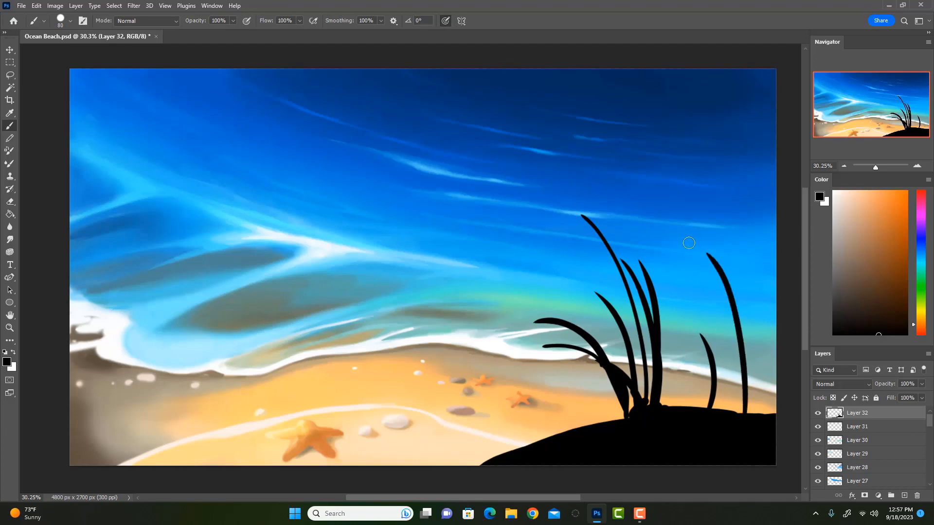
# Step: Undo the last blade and erase the remaining grass from the mound, returning to the Brush
pyautogui.hotkey('ctrl', 'z')
pyautogui.press('e')
pyautogui.moveTo(607, 400)
pyautogui.mouseDown()
pyautogui.moveTo(754, 359)
pyautogui.moveTo(612, 353)
pyautogui.moveTo(556, 321)
pyautogui.moveTo(542, 279)
pyautogui.moveTo(605, 192)
pyautogui.moveTo(691, 315)
pyautogui.moveTo(669, 355)
pyautogui.moveTo(533, 358)
pyautogui.mouseUp()
pyautogui.press('b')
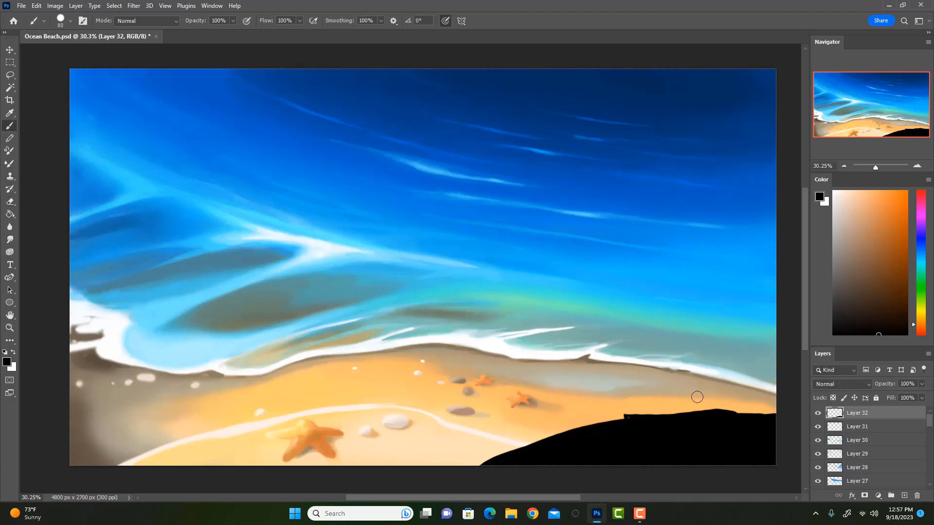
# Step: Paint a clump of long black grass blades arching left from the mound's right part, enlarging the brush to 100 px
pyautogui.moveTo(699, 414); pyautogui.dragTo(667, 246)
pyautogui.moveTo(695, 279)
pyautogui.mouseDown()
pyautogui.moveTo(719, 393)
pyautogui.moveTo(703, 415)
pyautogui.moveTo(624, 255)
pyautogui.mouseUp()
pyautogui.press(']')
pyautogui.moveTo(691, 402)
pyautogui.mouseDown()
pyautogui.moveTo(685, 346)
pyautogui.moveTo(578, 243)
pyautogui.mouseUp()
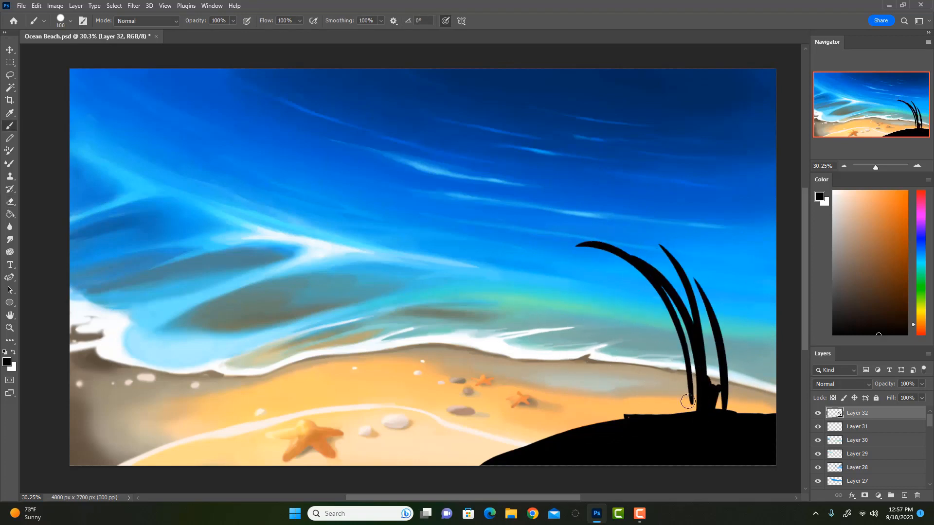
# Step: Add shorter blades curving left from the clump's base and a small tuft beside it, undoing the last tuft stroke
pyautogui.moveTo(680, 375); pyautogui.dragTo(634, 320)
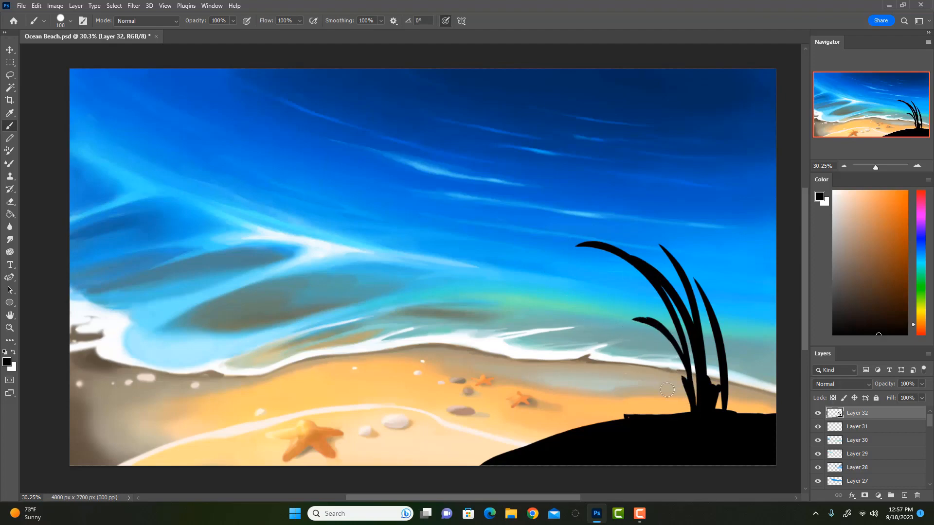
pyautogui.moveTo(686, 389); pyautogui.dragTo(619, 348)
pyautogui.moveTo(668, 413)
pyautogui.mouseDown()
pyautogui.moveTo(650, 397)
pyautogui.moveTo(650, 405)
pyautogui.mouseUp()
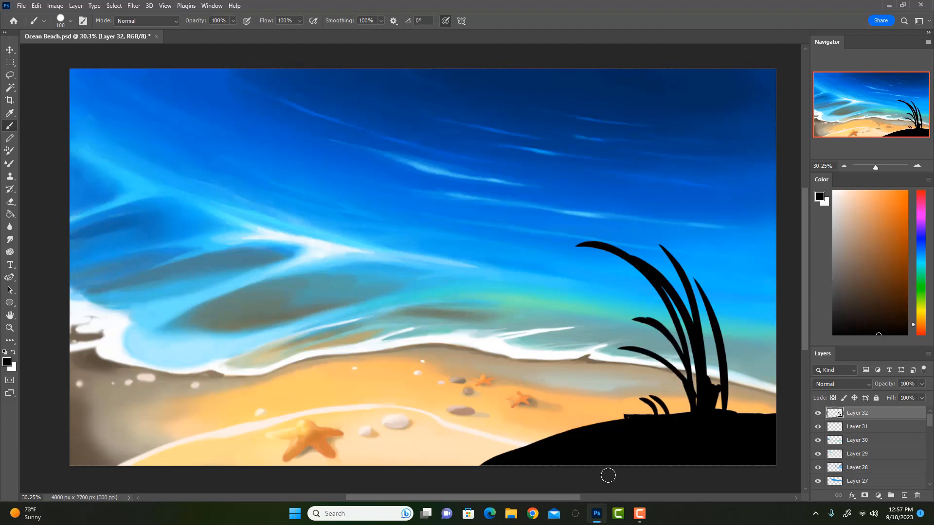
pyautogui.hotkey('ctrl', 'z')
# Step: Thicken the clump's right side and add a curved outer blade and a tall central blade in black
pyautogui.moveTo(721, 431); pyautogui.dragTo(732, 372)
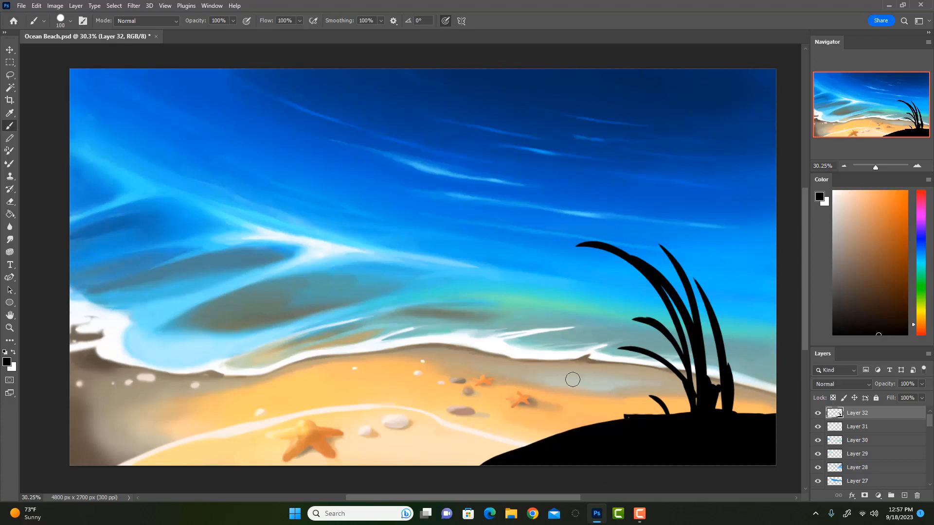
pyautogui.moveTo(738, 413)
pyautogui.mouseDown()
pyautogui.moveTo(706, 392)
pyautogui.moveTo(721, 361)
pyautogui.moveTo(712, 389)
pyautogui.moveTo(708, 325)
pyautogui.mouseUp()
pyautogui.moveTo(708, 408); pyautogui.dragTo(677, 222)
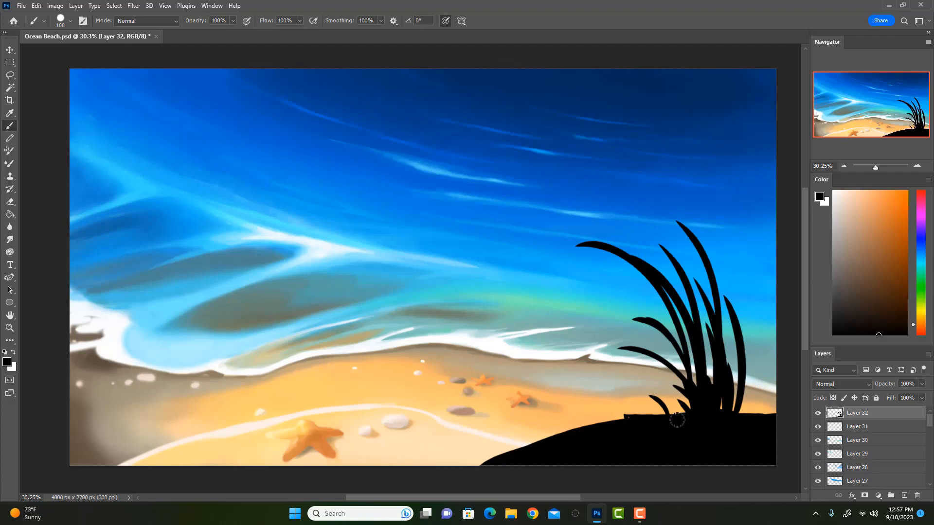
# Step: Rework the low blades drooping left at the clump's base, and add an outer right blade and the tallest blade arching left
pyautogui.moveTo(655, 413)
pyautogui.mouseDown()
pyautogui.moveTo(634, 393)
pyautogui.moveTo(568, 403)
pyautogui.moveTo(667, 406)
pyautogui.moveTo(616, 366)
pyautogui.mouseUp()
pyautogui.hotkey('ctrl', 'z')
pyautogui.hotkey('ctrl', 'z')
pyautogui.moveTo(630, 378)
pyautogui.mouseDown()
pyautogui.moveTo(691, 413)
pyautogui.moveTo(674, 387)
pyautogui.mouseUp()
pyautogui.moveTo(691, 412)
pyautogui.mouseDown()
pyautogui.moveTo(672, 394)
pyautogui.moveTo(612, 393)
pyautogui.moveTo(683, 419)
pyautogui.moveTo(677, 429)
pyautogui.mouseUp()
pyautogui.moveTo(658, 400); pyautogui.dragTo(683, 430)
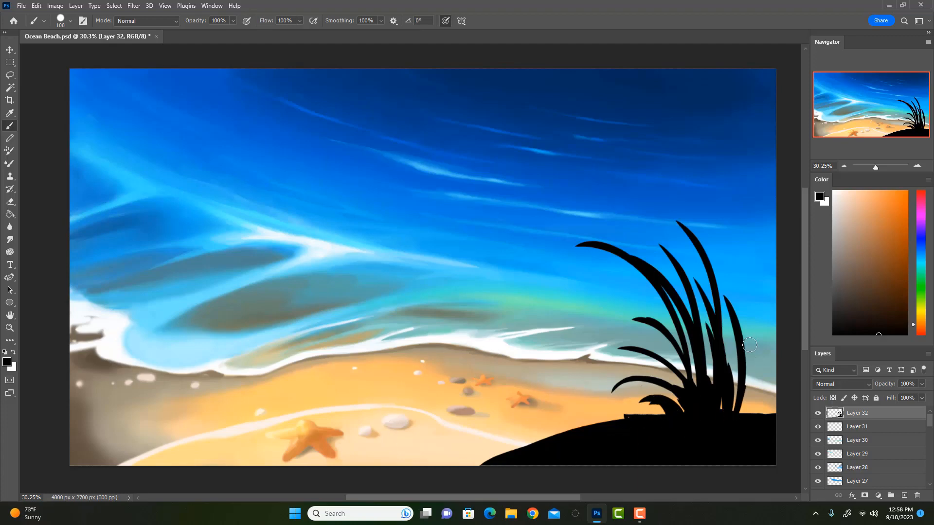
pyautogui.moveTo(746, 384); pyautogui.dragTo(735, 276)
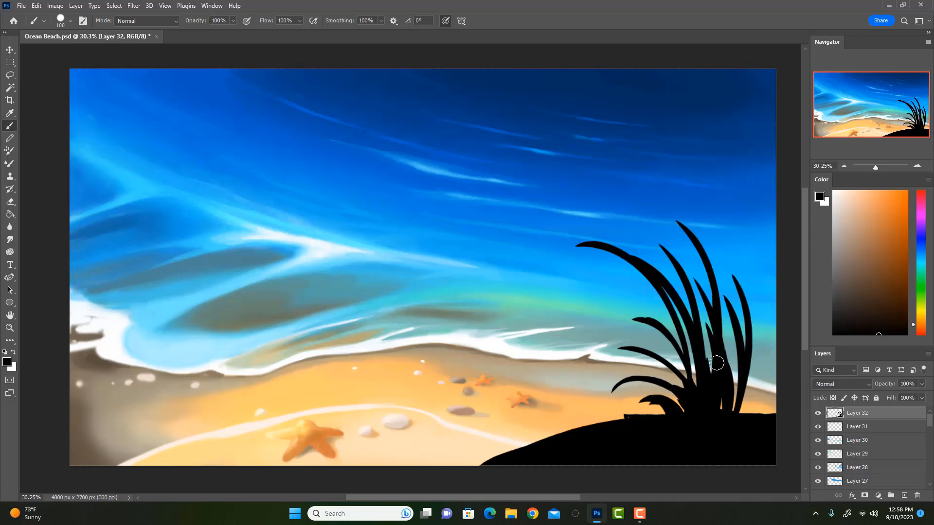
pyautogui.moveTo(717, 363)
pyautogui.mouseDown()
pyautogui.moveTo(704, 253)
pyautogui.moveTo(635, 160)
pyautogui.mouseUp()
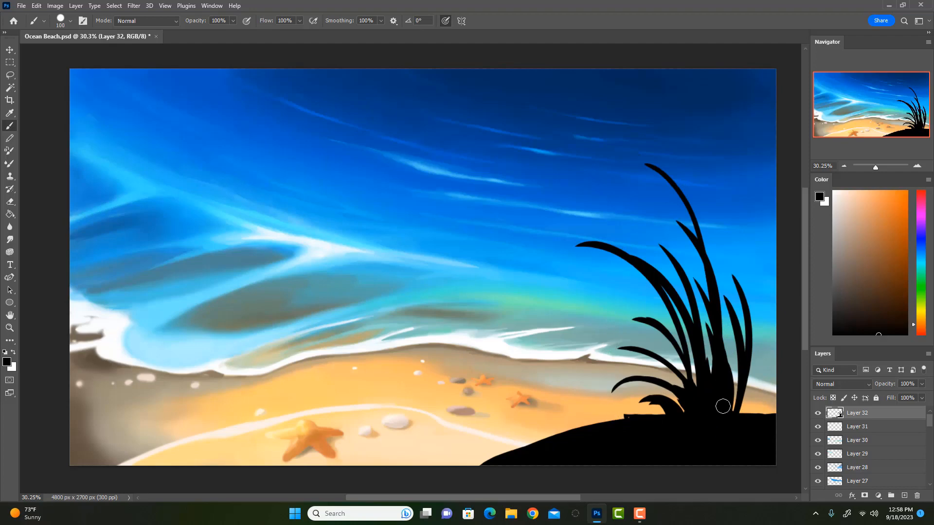
pyautogui.moveTo(751, 422); pyautogui.dragTo(765, 334)
pyautogui.hotkey('ctrl', 'z')
pyautogui.moveTo(766, 431)
pyautogui.mouseDown()
pyautogui.moveTo(764, 219)
pyautogui.moveTo(773, 225)
pyautogui.mouseUp()
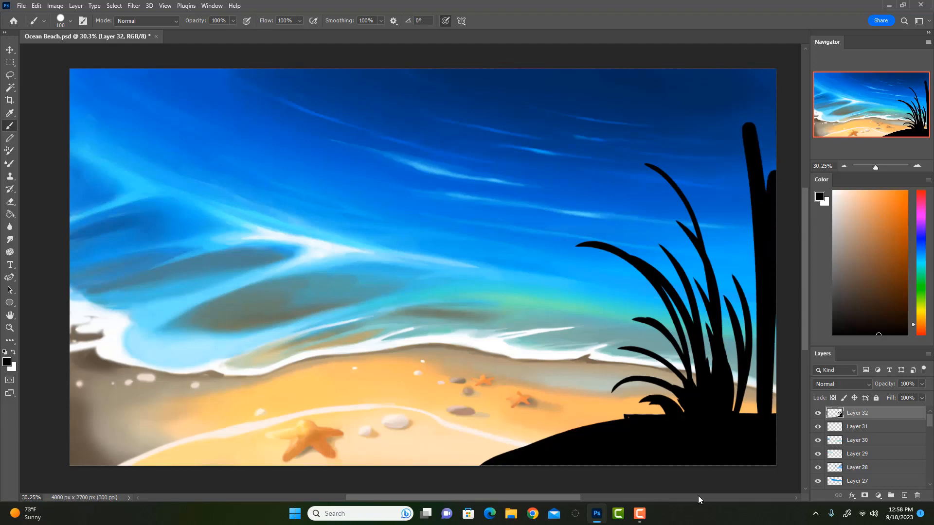
pyautogui.hotkey('ctrl', 'z')
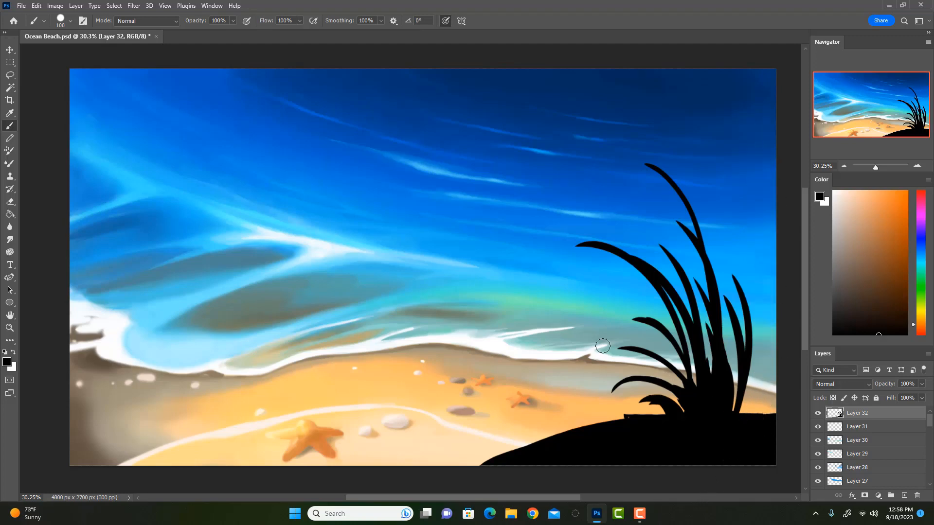
# Step: Move the black mound and grass silhouette toward the canvas's right edge
pyautogui.click(18, 50)
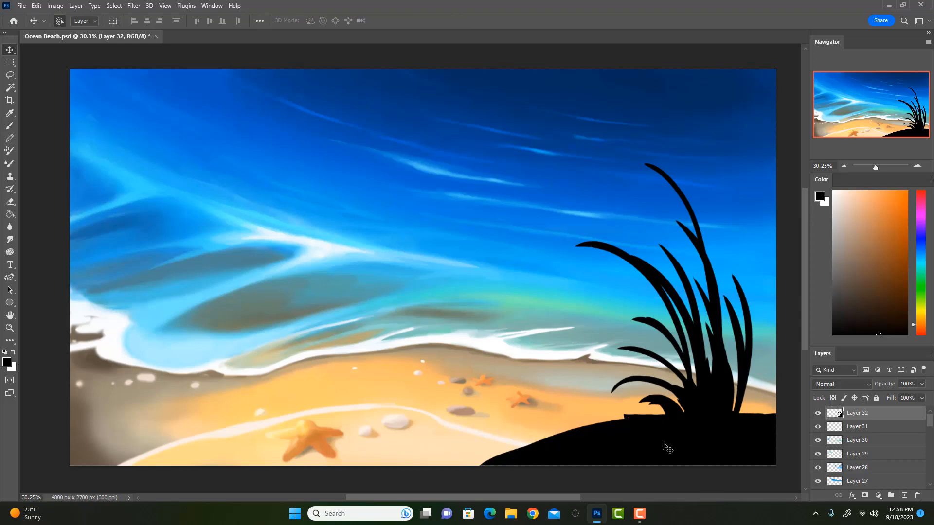
pyautogui.moveTo(676, 449); pyautogui.dragTo(712, 444)
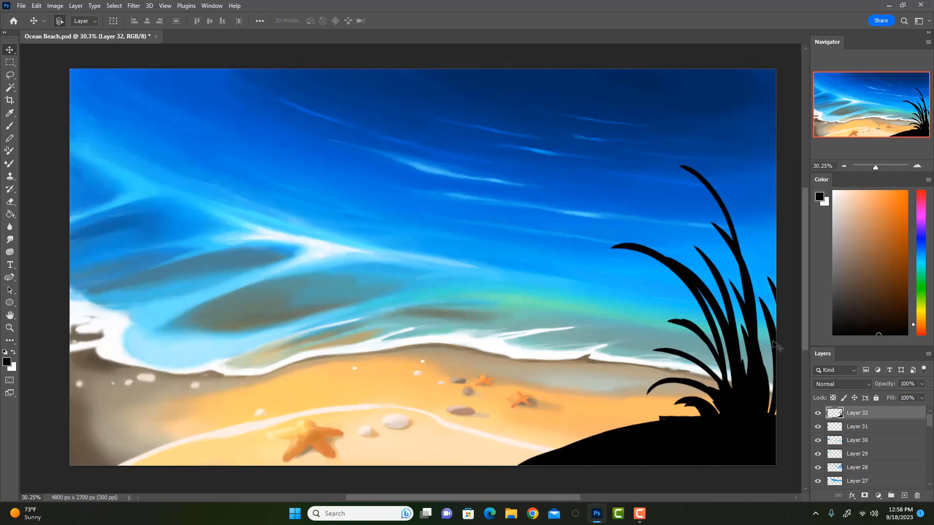
# Step: Paint a tall thin black blade beside the tallest one, long and short blades arching left at the base, and another on the clump's right side
pyautogui.press('b')
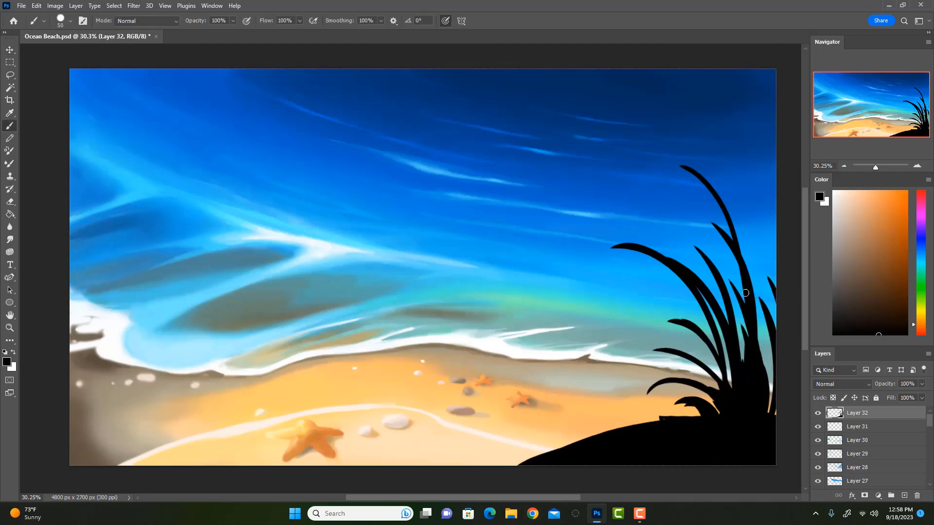
pyautogui.moveTo(757, 318); pyautogui.dragTo(728, 172)
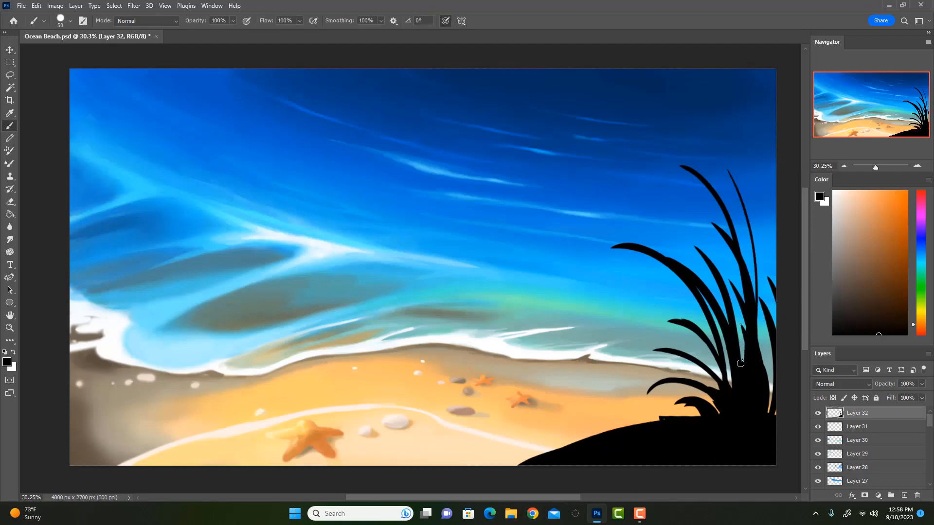
pyautogui.moveTo(719, 395)
pyautogui.mouseDown()
pyautogui.moveTo(658, 345)
pyautogui.moveTo(604, 360)
pyautogui.mouseUp()
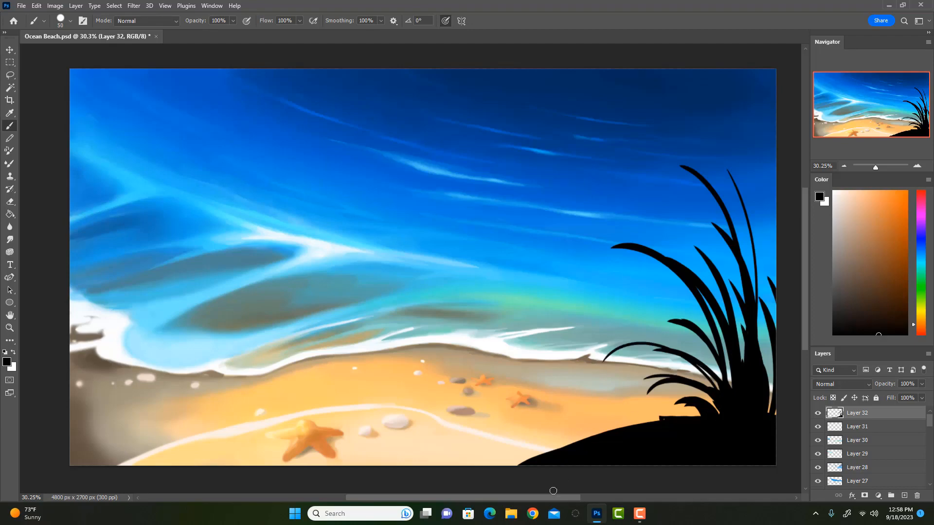
pyautogui.moveTo(687, 402); pyautogui.dragTo(654, 414)
pyautogui.moveTo(767, 373); pyautogui.dragTo(763, 293)
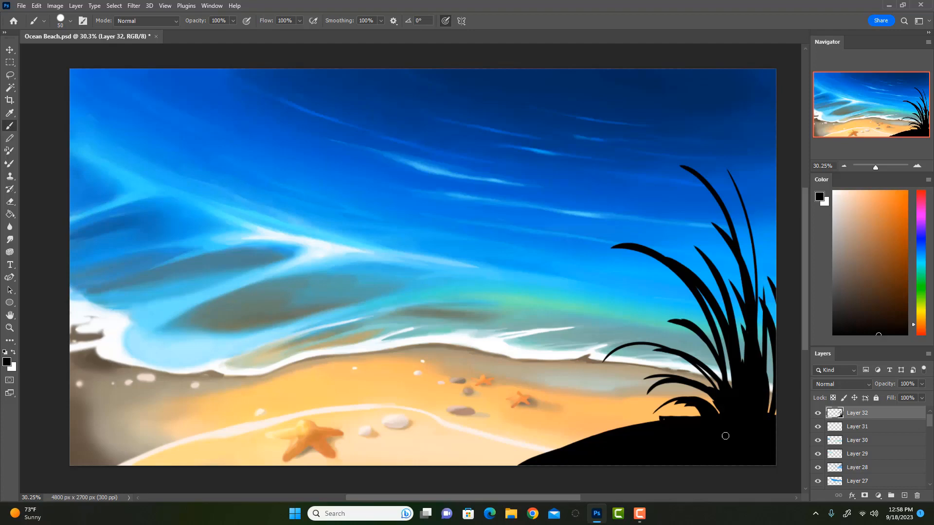
# Step: Cover the flat ledge on the mound's upper edge with short black blades sweeping left, undoing unwanted strokes and trimming the edge
pyautogui.moveTo(686, 417); pyautogui.dragTo(599, 432)
pyautogui.hotkey('ctrl', 'z')
pyautogui.hotkey('ctrl', 'z')
pyautogui.moveTo(674, 425)
pyautogui.mouseDown()
pyautogui.moveTo(642, 416)
pyautogui.moveTo(602, 433)
pyautogui.mouseUp()
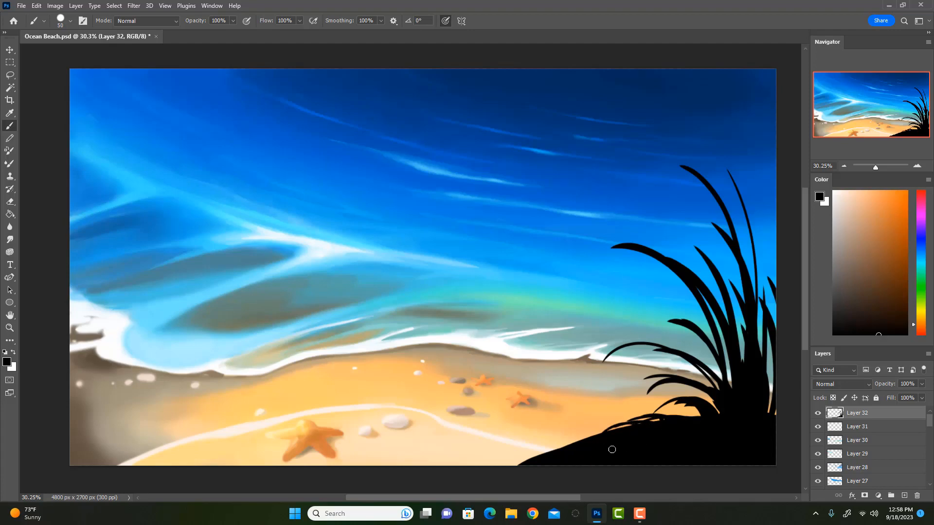
pyautogui.press('e')
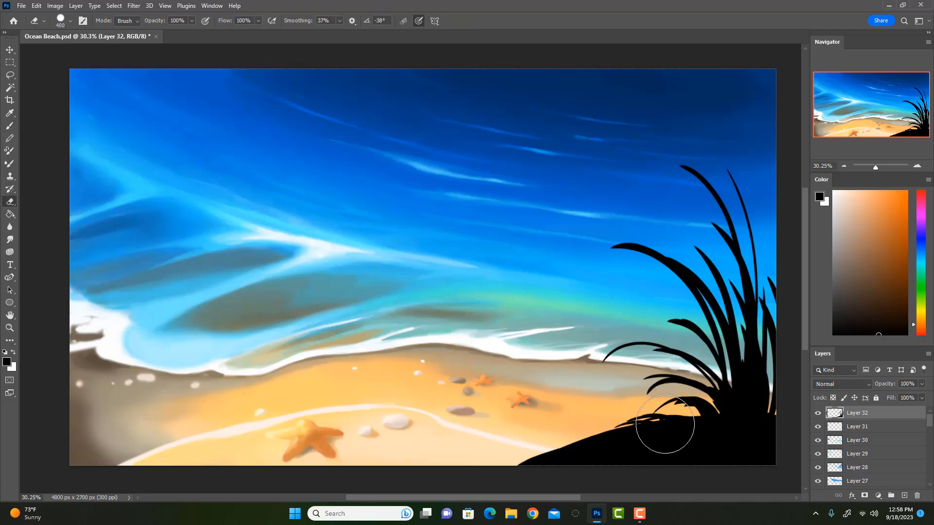
pyautogui.press('b')
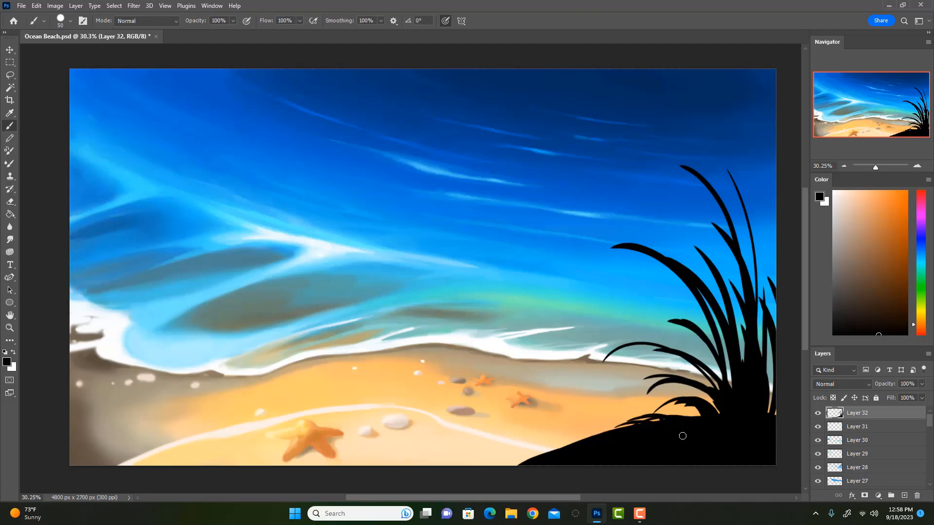
pyautogui.moveTo(599, 434); pyautogui.dragTo(666, 424)
pyautogui.moveTo(652, 415); pyautogui.dragTo(602, 417)
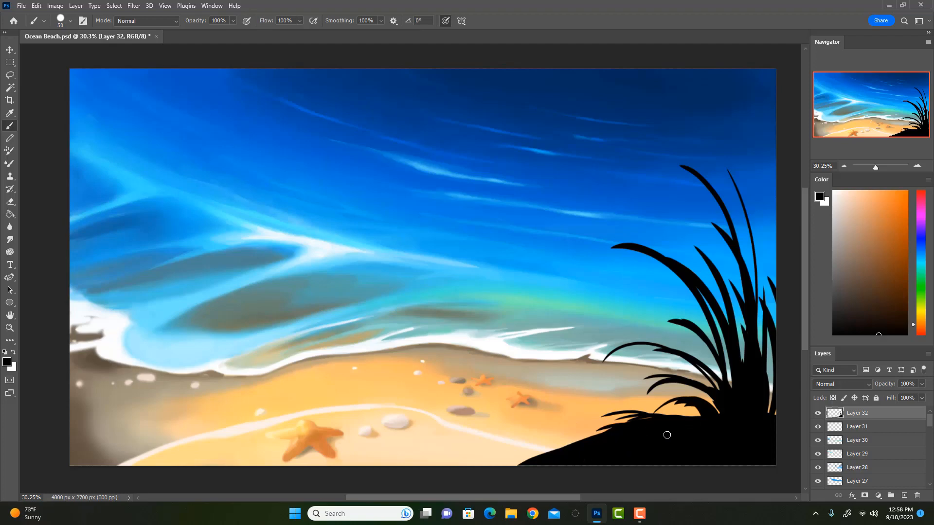
# Step: Trim the small tuft on the mound's slope, sample the black again, and repaint its blades and the slope beneath
pyautogui.press('e')
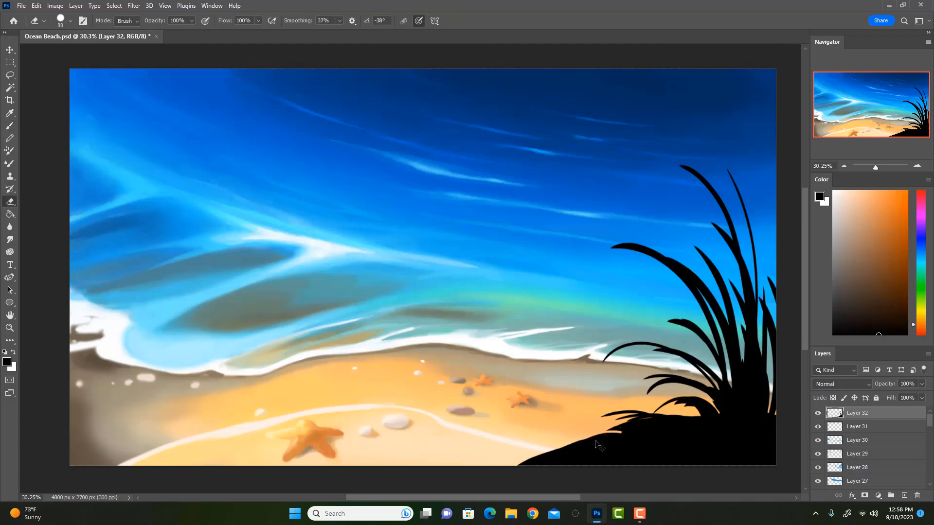
pyautogui.press('b')
pyautogui.keyDown('alt'); pyautogui.click(634, 435); pyautogui.keyUp('alt')
pyautogui.moveTo(637, 428); pyautogui.dragTo(590, 430)
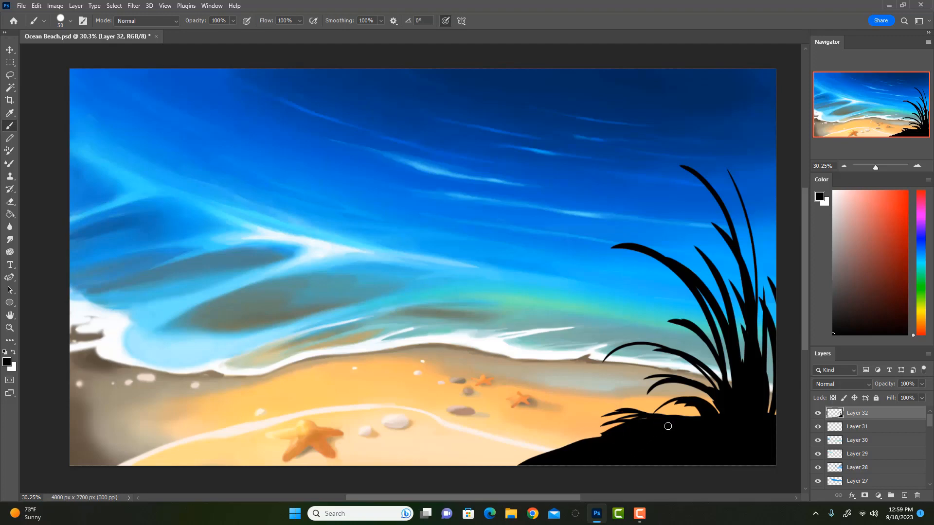
pyautogui.moveTo(654, 409)
pyautogui.mouseDown()
pyautogui.moveTo(611, 402)
pyautogui.moveTo(591, 437)
pyautogui.moveTo(568, 440)
pyautogui.moveTo(577, 453)
pyautogui.mouseUp()
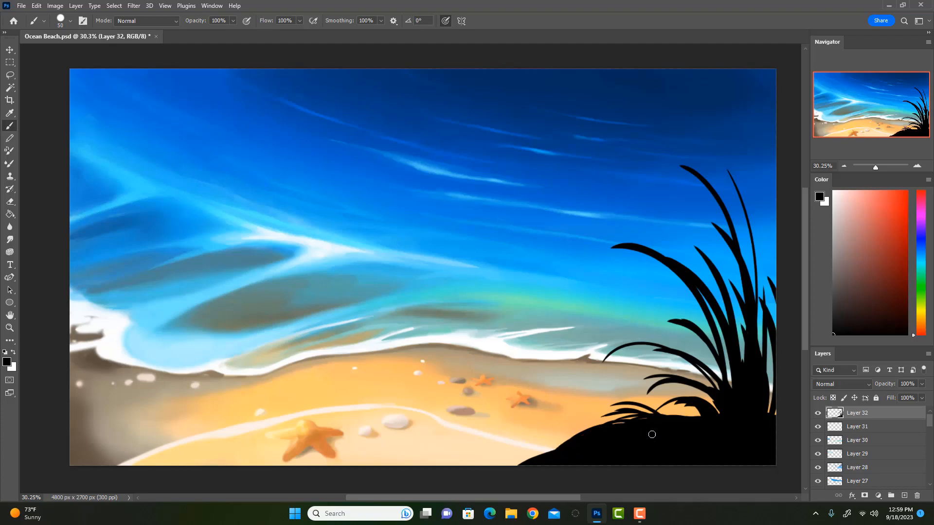
# Step: Add black blades along the mound's left slope, including two longer arching ones above the tuft, undoing one stroke
pyautogui.moveTo(629, 427); pyautogui.dragTo(557, 438)
pyautogui.moveTo(616, 428)
pyautogui.mouseDown()
pyautogui.moveTo(542, 459)
pyautogui.moveTo(607, 439)
pyautogui.moveTo(588, 412)
pyautogui.moveTo(573, 452)
pyautogui.moveTo(547, 451)
pyautogui.mouseUp()
pyautogui.moveTo(577, 423); pyautogui.dragTo(545, 431)
pyautogui.moveTo(648, 424)
pyautogui.mouseDown()
pyautogui.moveTo(621, 388)
pyautogui.moveTo(569, 369)
pyautogui.moveTo(632, 392)
pyautogui.moveTo(564, 393)
pyautogui.mouseUp()
pyautogui.hotkey('ctrl', 'z')
pyautogui.moveTo(639, 436)
pyautogui.mouseDown()
pyautogui.moveTo(625, 417)
pyautogui.moveTo(570, 389)
pyautogui.moveTo(624, 426)
pyautogui.mouseUp()
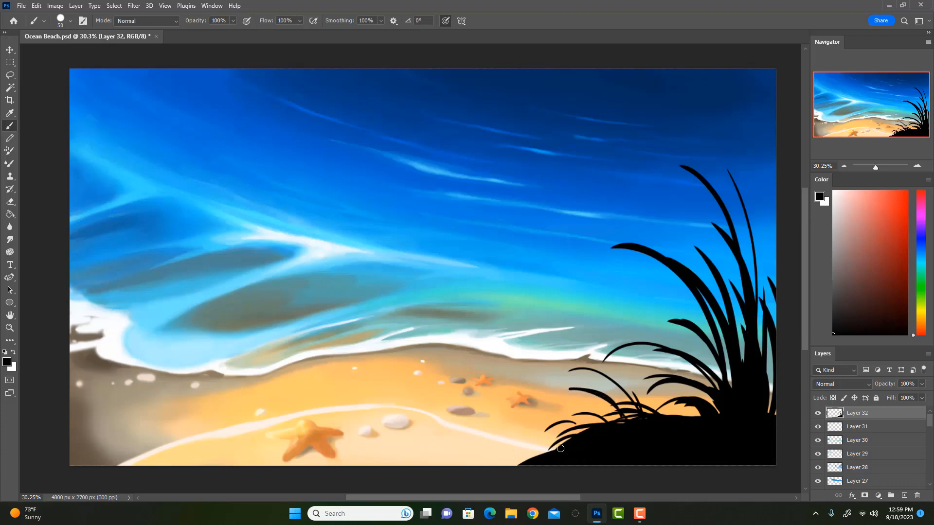
# Step: Add short blades at the mound's left tip, then erase the short blades along the left slope to leave a clean edge
pyautogui.moveTo(518, 452)
pyautogui.mouseDown()
pyautogui.moveTo(547, 456)
pyautogui.moveTo(505, 475)
pyautogui.moveTo(563, 460)
pyautogui.moveTo(539, 449)
pyautogui.moveTo(541, 466)
pyautogui.moveTo(558, 456)
pyautogui.moveTo(522, 450)
pyautogui.moveTo(537, 460)
pyautogui.moveTo(541, 448)
pyautogui.moveTo(521, 451)
pyautogui.mouseUp()
pyautogui.press('e')
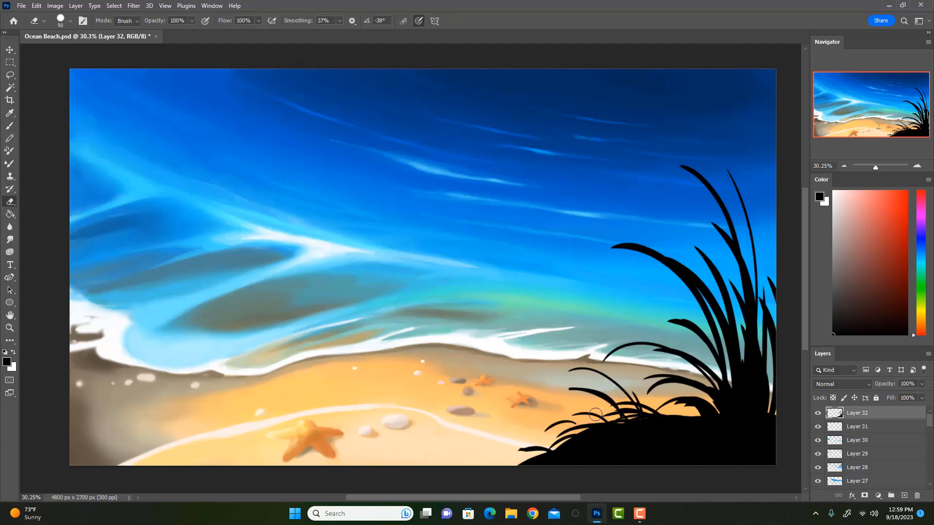
pyautogui.moveTo(591, 415)
pyautogui.mouseDown()
pyautogui.moveTo(564, 416)
pyautogui.moveTo(584, 429)
pyautogui.moveTo(525, 453)
pyautogui.moveTo(527, 440)
pyautogui.moveTo(596, 419)
pyautogui.mouseUp()
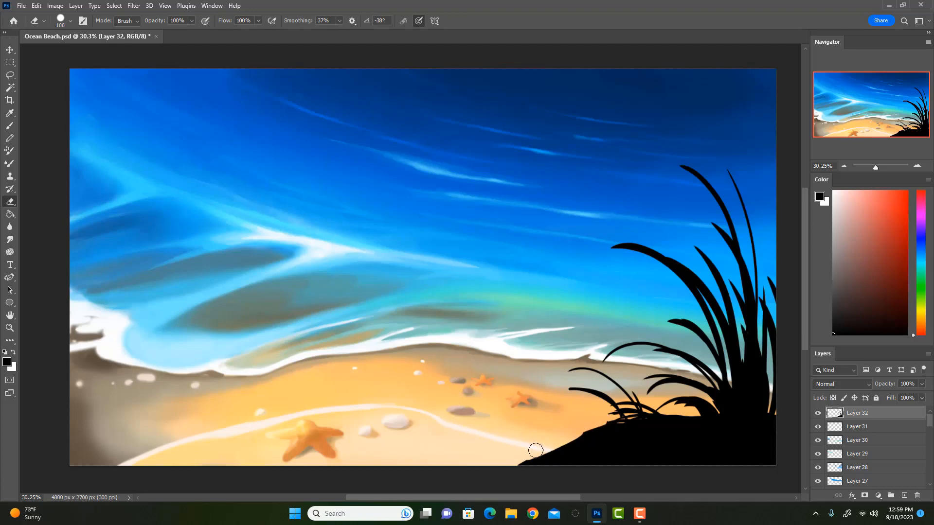
# Step: Paint small low black blades at the left end of the tuft and flip the canvas horizontally
pyautogui.press('b')
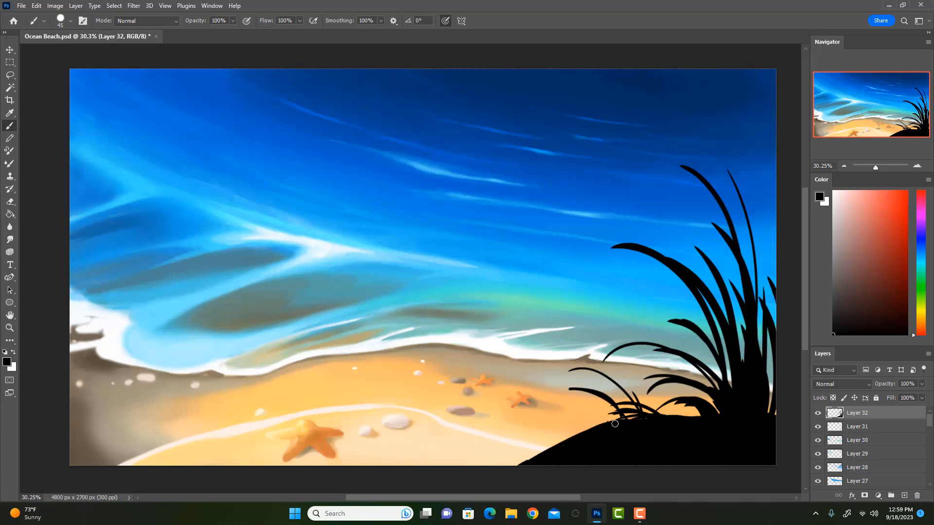
pyautogui.moveTo(621, 421); pyautogui.dragTo(593, 422)
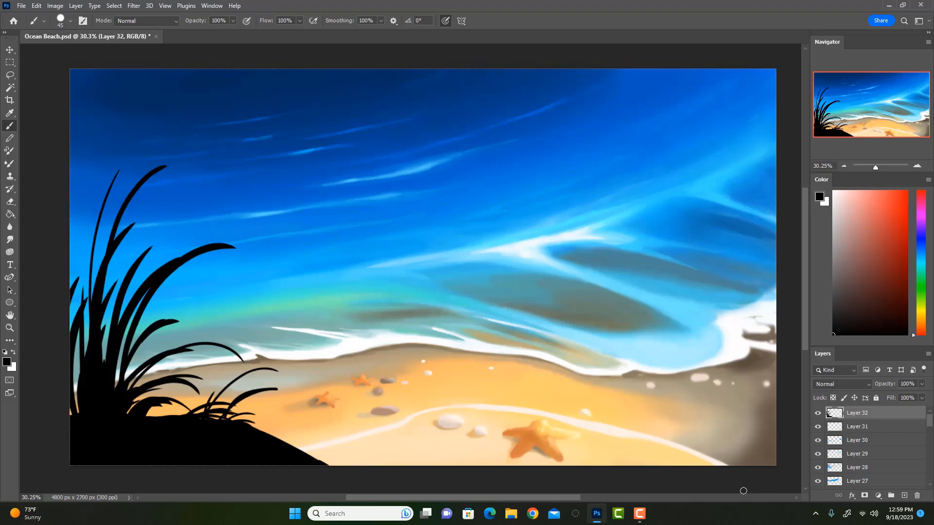
# Step: Try adding long black blades arching in from the canvas edge opposite the mound, then undo them
pyautogui.moveTo(778, 408)
pyautogui.mouseDown()
pyautogui.moveTo(752, 336)
pyautogui.moveTo(706, 286)
pyautogui.moveTo(714, 307)
pyautogui.moveTo(660, 285)
pyautogui.mouseUp()
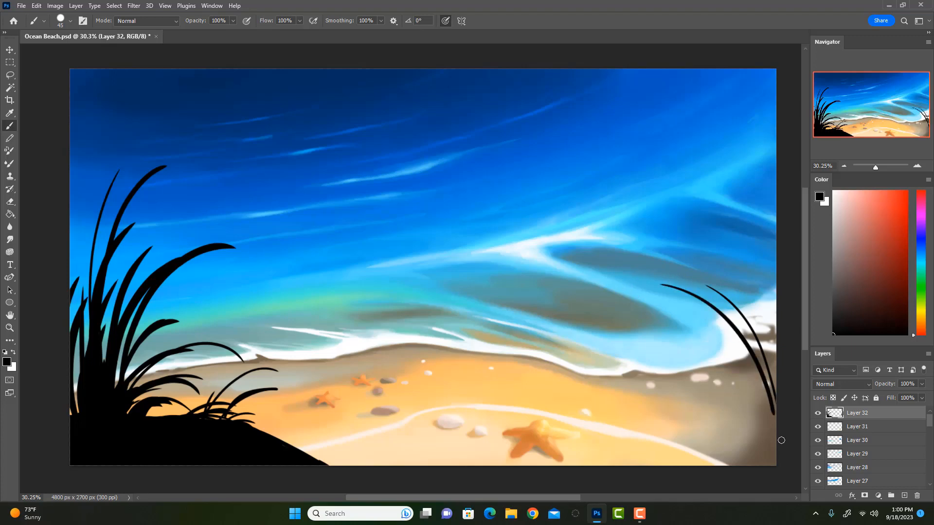
pyautogui.moveTo(774, 417)
pyautogui.mouseDown()
pyautogui.moveTo(732, 359)
pyautogui.moveTo(665, 361)
pyautogui.mouseUp()
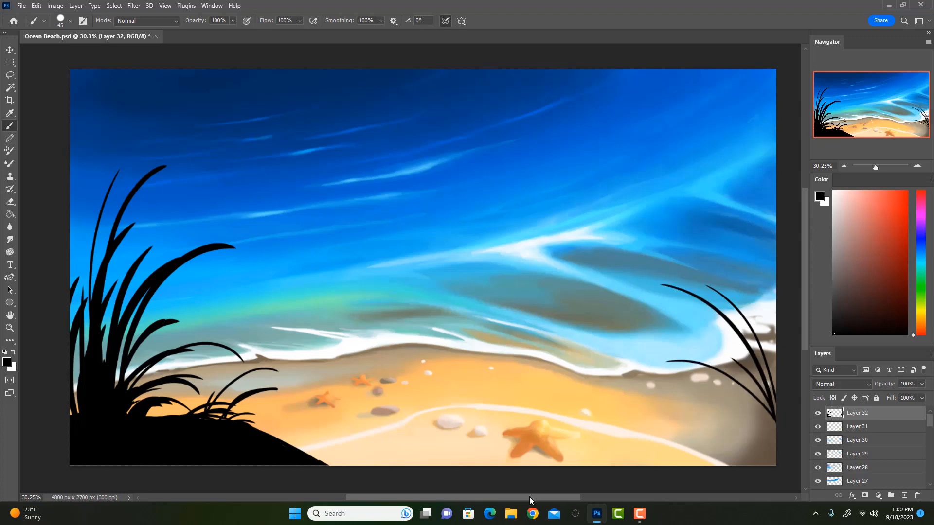
pyautogui.hotkey('ctrl', 'z')
pyautogui.hotkey('ctrl', 'z')
pyautogui.hotkey('ctrl', 'z')
pyautogui.hotkey('ctrl', 'z')
# Step: Try a small black mound with a few grass blades in the opposite bottom corner using a 50 px brush, then erase it
pyautogui.press(']')
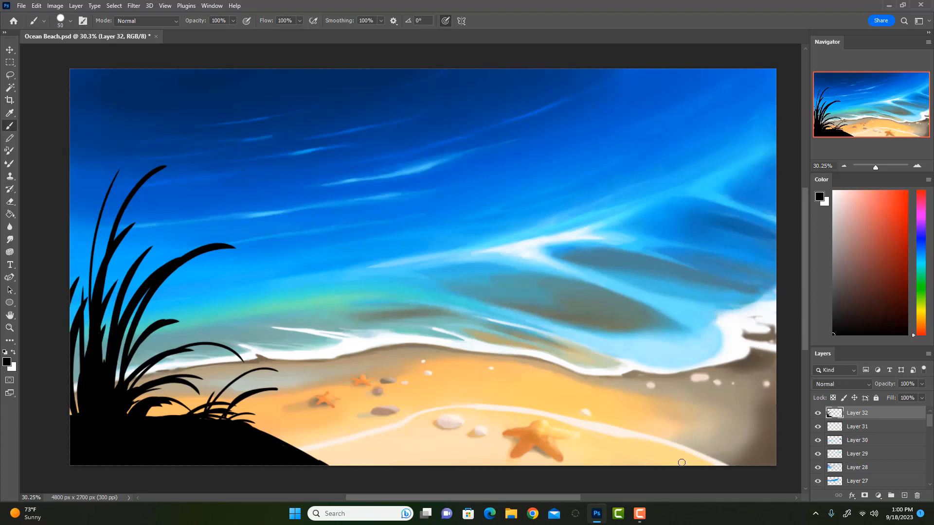
pyautogui.moveTo(677, 465)
pyautogui.mouseDown()
pyautogui.moveTo(778, 444)
pyautogui.moveTo(693, 468)
pyautogui.moveTo(780, 463)
pyautogui.moveTo(728, 413)
pyautogui.mouseUp()
pyautogui.moveTo(743, 446); pyautogui.dragTo(693, 415)
pyautogui.moveTo(749, 448); pyautogui.dragTo(710, 421)
pyautogui.moveTo(747, 452)
pyautogui.mouseDown()
pyautogui.moveTo(751, 407)
pyautogui.moveTo(721, 378)
pyautogui.mouseUp()
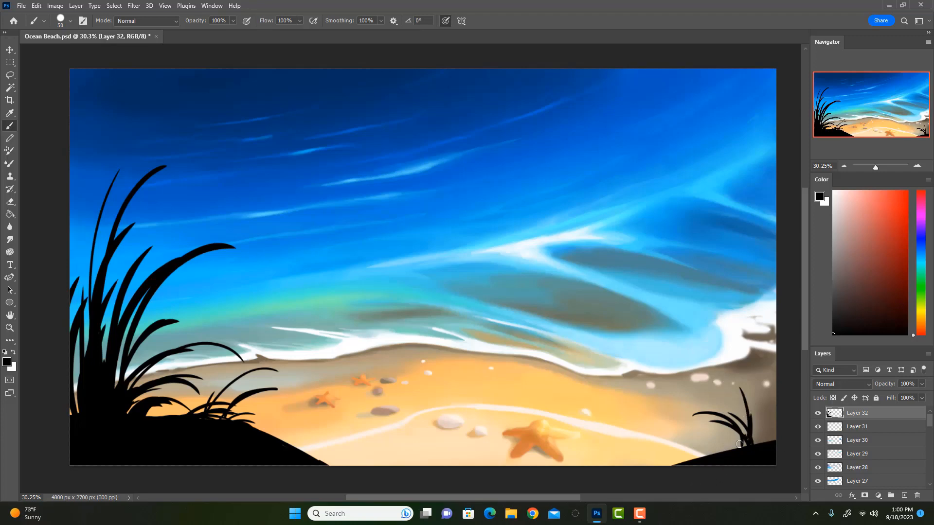
pyautogui.press('e')
pyautogui.moveTo(738, 399)
pyautogui.mouseDown()
pyautogui.moveTo(729, 438)
pyautogui.moveTo(753, 454)
pyautogui.moveTo(742, 477)
pyautogui.moveTo(699, 454)
pyautogui.mouseUp()
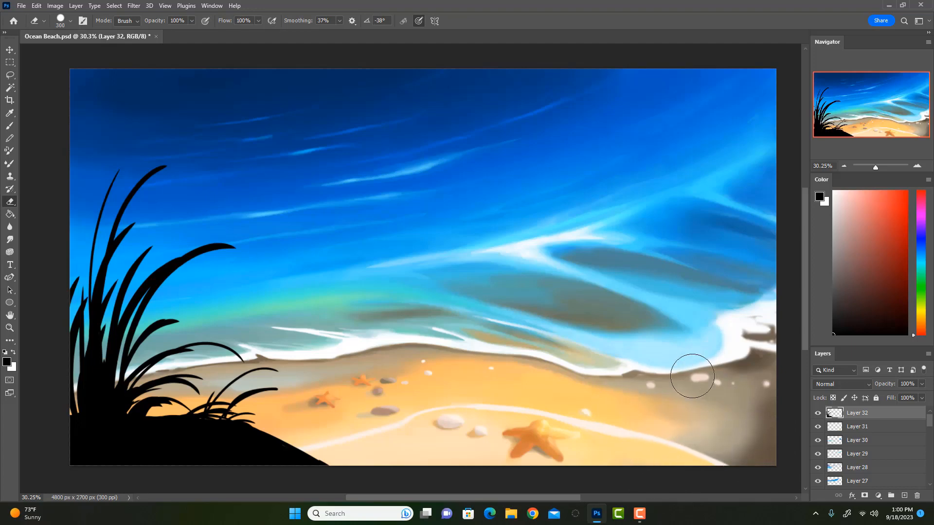
# Step: Flip the canvas back horizontally and add more short black blades low at the left of the main clump's base
pyautogui.press('[')
pyautogui.press('[')
pyautogui.press('[')
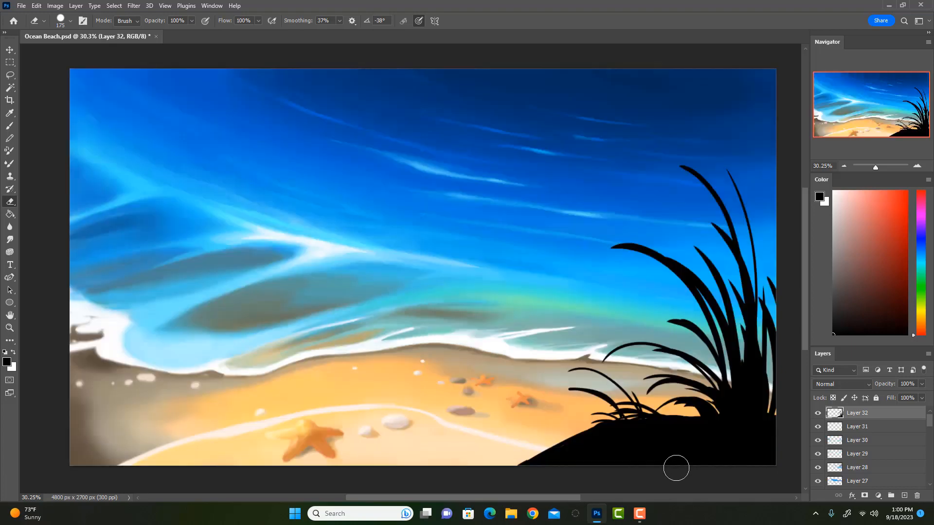
pyautogui.press('b')
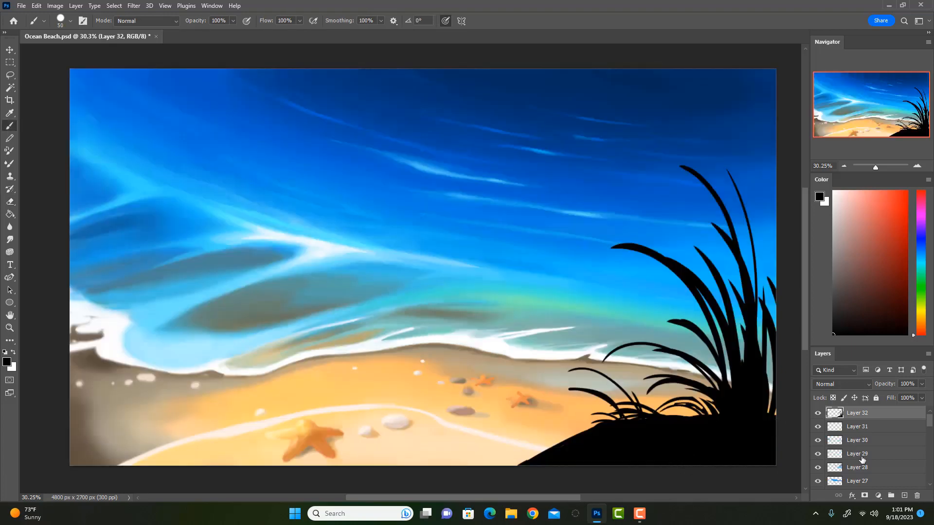
# Step: Lock the transparent pixels of Layer 32 and choose a dark green painting color
pyautogui.click(834, 398)
pyautogui.click(920, 294)
pyautogui.moveTo(905, 294); pyautogui.dragTo(879, 243)
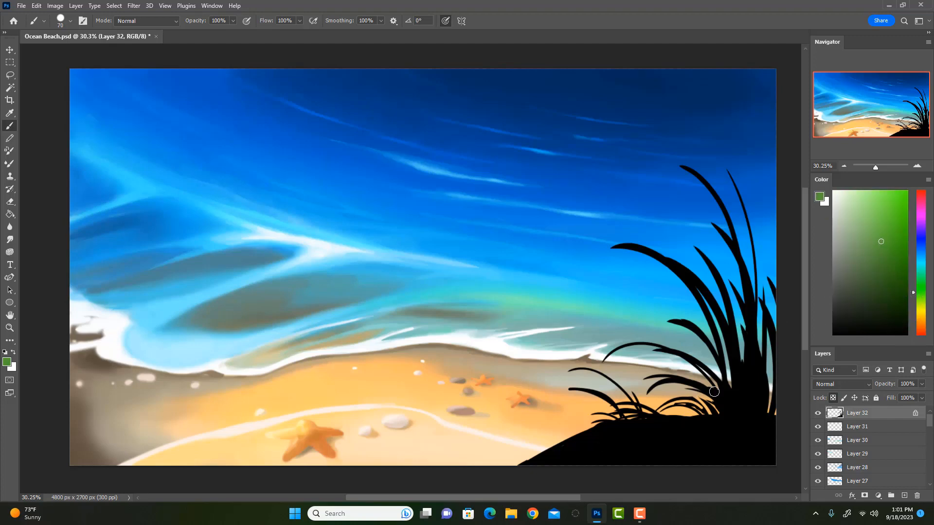
pyautogui.moveTo(872, 305); pyautogui.dragTo(874, 296)
# Step: Glaze dark green over the clump's base and the mound's upper part with a large soft brush at 30% opacity
pyautogui.press(']')
pyautogui.press(']')
pyautogui.press(']')
pyautogui.press(']')
pyautogui.press(']')
pyautogui.press(']')
pyautogui.press(']')
pyautogui.hotkey('shift', '[')
pyautogui.hotkey('shift', '[')
pyautogui.hotkey('shift', ']')
pyautogui.hotkey('shift', ']')
pyautogui.hotkey('shift', '[')
pyautogui.hotkey('shift', '[')
pyautogui.press(']')
pyautogui.press(']')
pyautogui.moveTo(753, 415)
pyautogui.mouseDown()
pyautogui.moveTo(599, 440)
pyautogui.moveTo(772, 400)
pyautogui.moveTo(634, 423)
pyautogui.mouseUp()
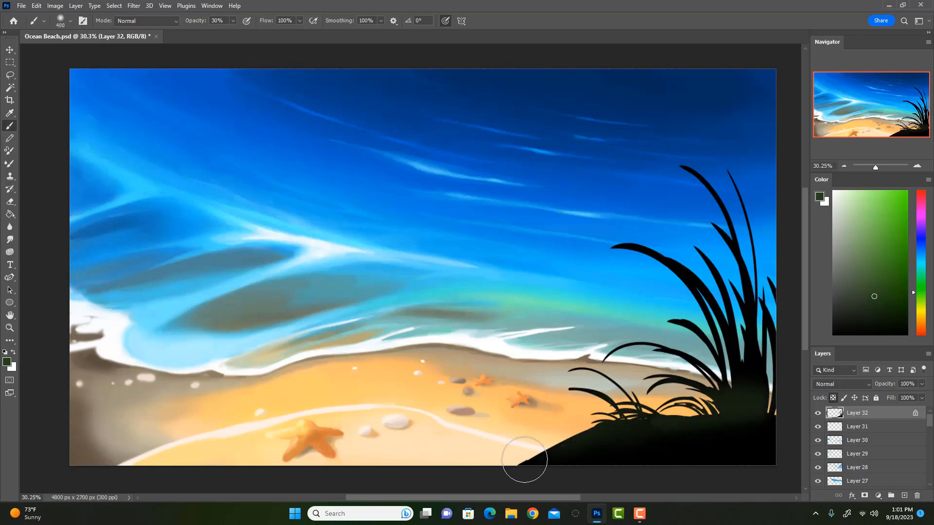
# Step: Enlarge the soft brush to 500 px and tint the grass blades dark green
pyautogui.press('[')
pyautogui.press('[')
pyautogui.press('[')
pyautogui.press(']')
pyautogui.press(']')
pyautogui.press(']')
pyautogui.press(']')
pyautogui.press(']')
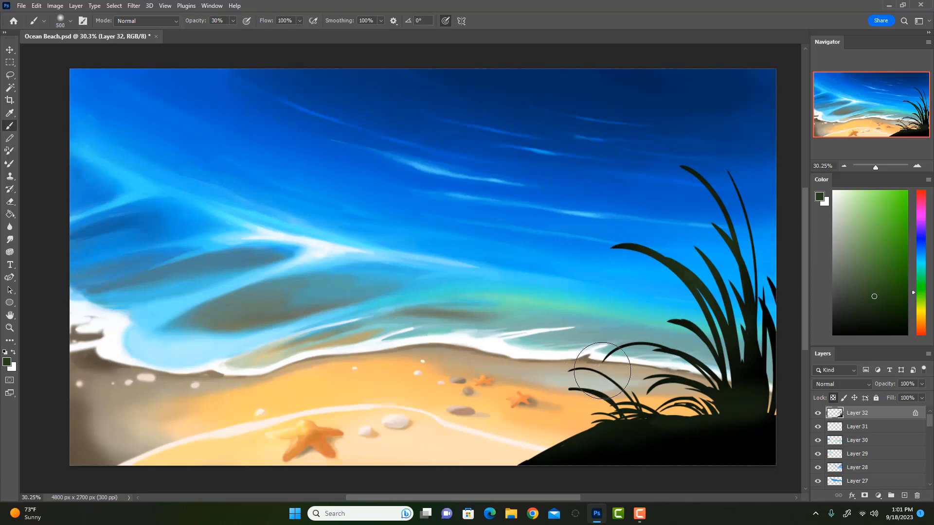
# Step: Choose a lighter green and brighten the tips of the tall, middle and low left-arching blades at 30% opacity
pyautogui.moveTo(875, 295); pyautogui.dragTo(878, 237)
pyautogui.moveTo(648, 246); pyautogui.dragTo(571, 307)
pyautogui.moveTo(665, 292); pyautogui.dragTo(667, 317)
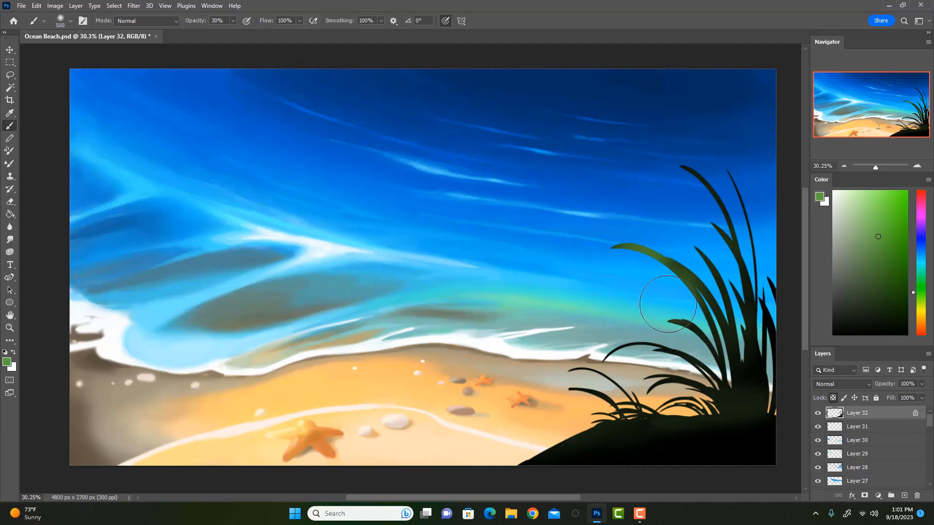
pyautogui.moveTo(657, 284)
pyautogui.mouseDown()
pyautogui.moveTo(711, 354)
pyautogui.moveTo(657, 318)
pyautogui.moveTo(665, 289)
pyautogui.moveTo(704, 336)
pyautogui.mouseUp()
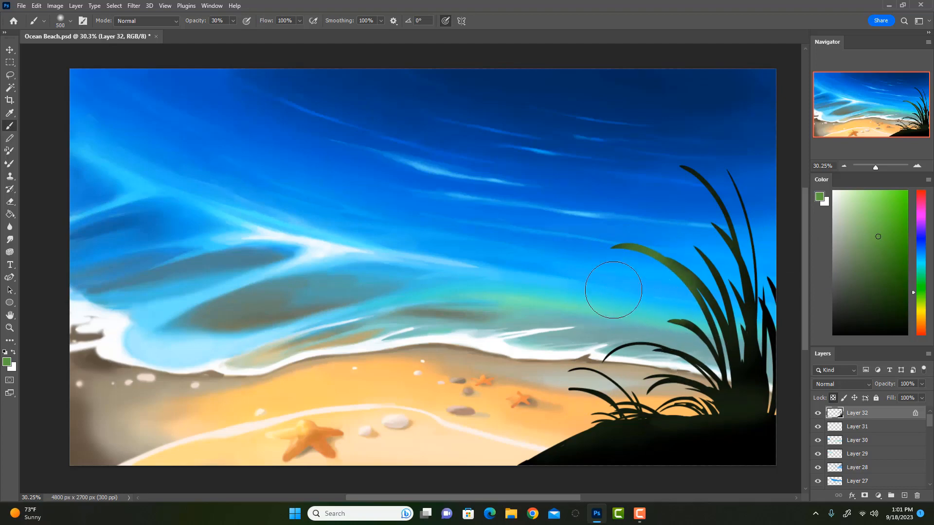
pyautogui.moveTo(664, 292); pyautogui.dragTo(675, 352)
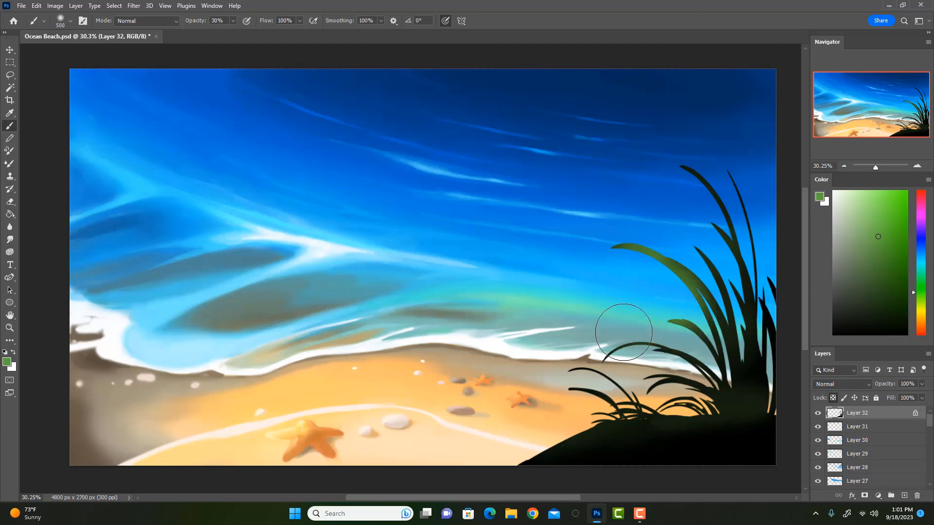
pyautogui.moveTo(727, 241); pyautogui.dragTo(693, 180)
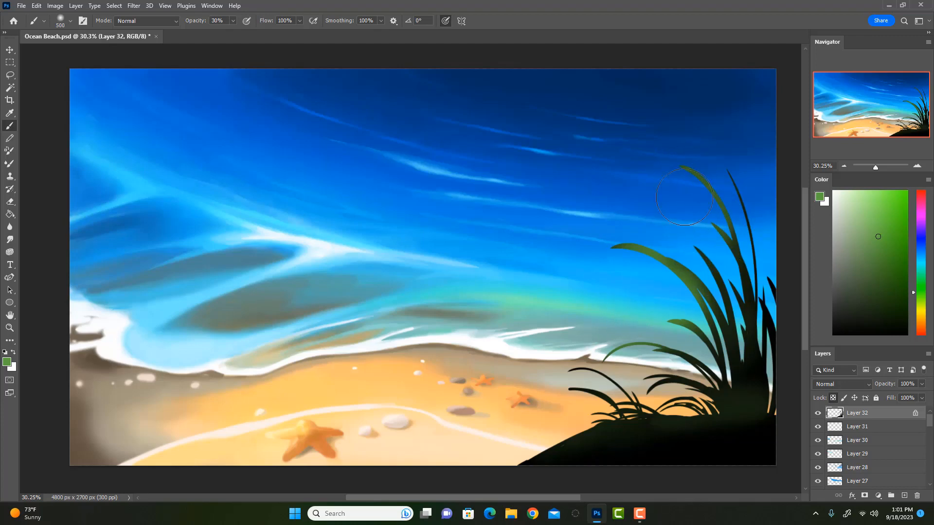
pyautogui.moveTo(725, 273); pyautogui.dragTo(687, 165)
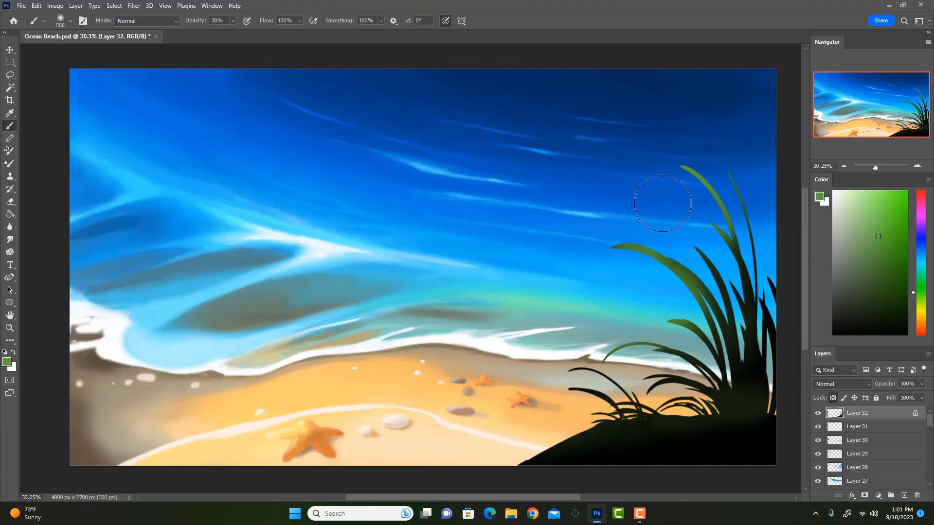
pyautogui.moveTo(593, 346); pyautogui.dragTo(575, 375)
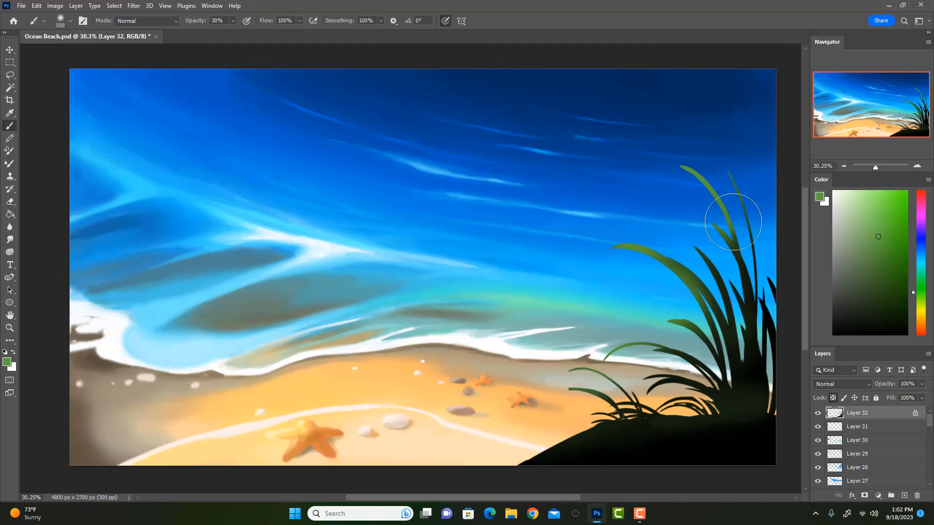
pyautogui.moveTo(715, 209)
pyautogui.mouseDown()
pyautogui.moveTo(726, 180)
pyautogui.moveTo(754, 250)
pyautogui.moveTo(735, 254)
pyautogui.mouseUp()
# Step: Reduce the soft brush and build up lighter green on the clump's inner blades and the large left-arching blade
pyautogui.press('[')
pyautogui.press('[')
pyautogui.press('[')
pyautogui.press('[')
pyautogui.moveTo(713, 294); pyautogui.dragTo(701, 254)
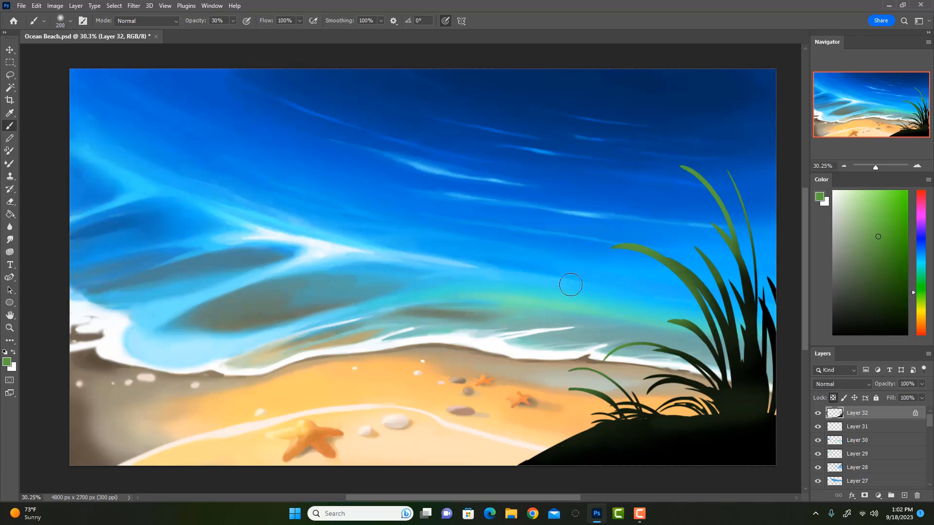
pyautogui.press('[')
pyautogui.press('[')
pyautogui.moveTo(715, 296); pyautogui.dragTo(666, 253)
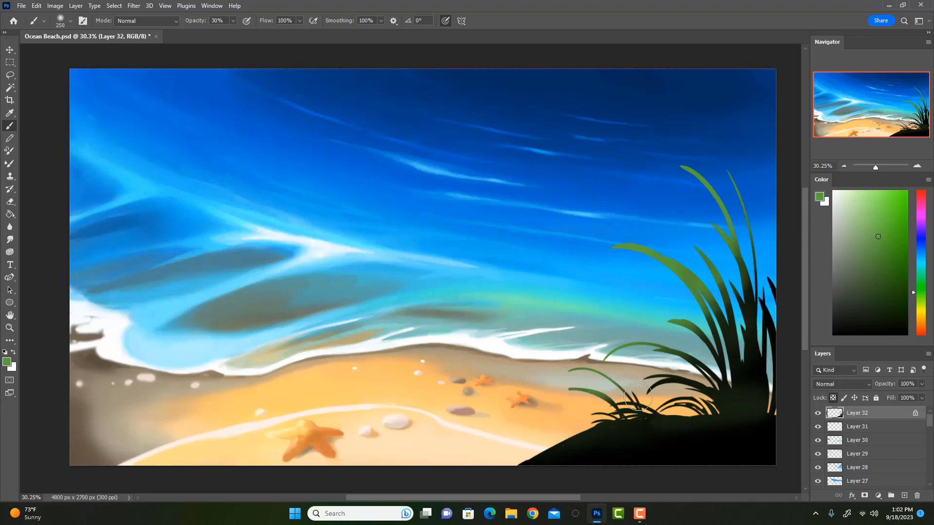
# Step: Brush the lighter green over the mound's left slope and the small tuft with a 250 px soft brush
pyautogui.moveTo(579, 430)
pyautogui.mouseDown()
pyautogui.moveTo(633, 421)
pyautogui.moveTo(561, 447)
pyautogui.moveTo(679, 417)
pyautogui.moveTo(547, 463)
pyautogui.mouseUp()
pyautogui.moveTo(632, 414); pyautogui.dragTo(557, 448)
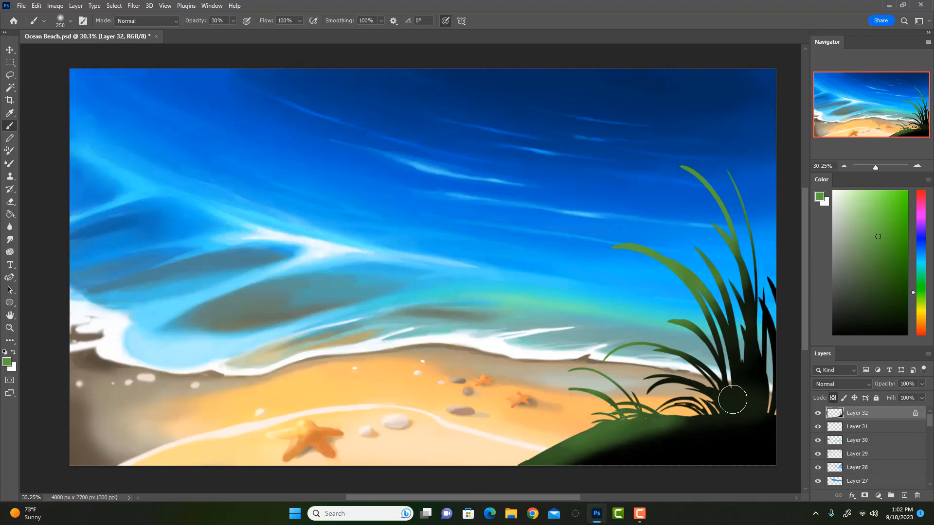
# Step: Undo the last slope strokes and repaint the mound's left slope in medium green with the 250 px soft brush
pyautogui.hotkey('ctrl', 'z')
pyautogui.hotkey('ctrl', 'z')
pyautogui.hotkey('ctrl', 'z')
pyautogui.moveTo(694, 427); pyautogui.dragTo(509, 488)
pyautogui.moveTo(652, 424); pyautogui.dragTo(559, 451)
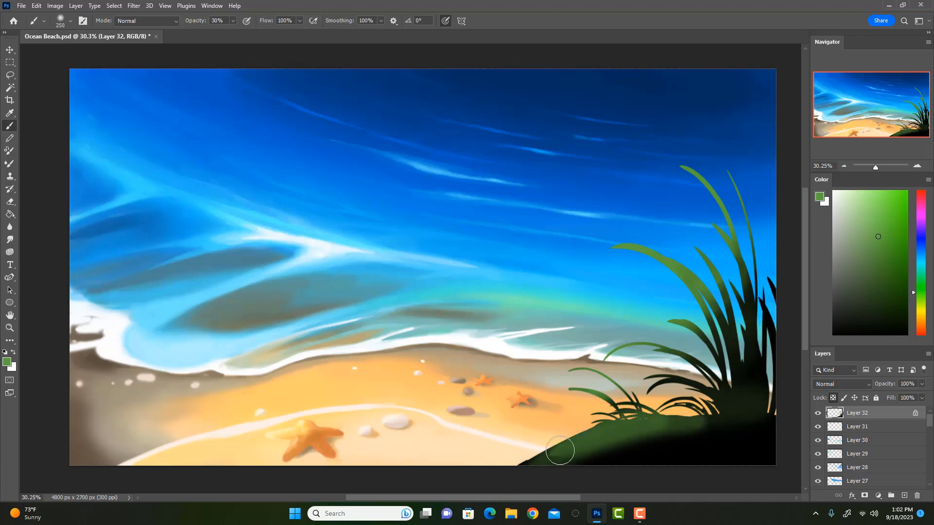
pyautogui.moveTo(704, 428)
pyautogui.mouseDown()
pyautogui.moveTo(675, 423)
pyautogui.moveTo(582, 445)
pyautogui.mouseUp()
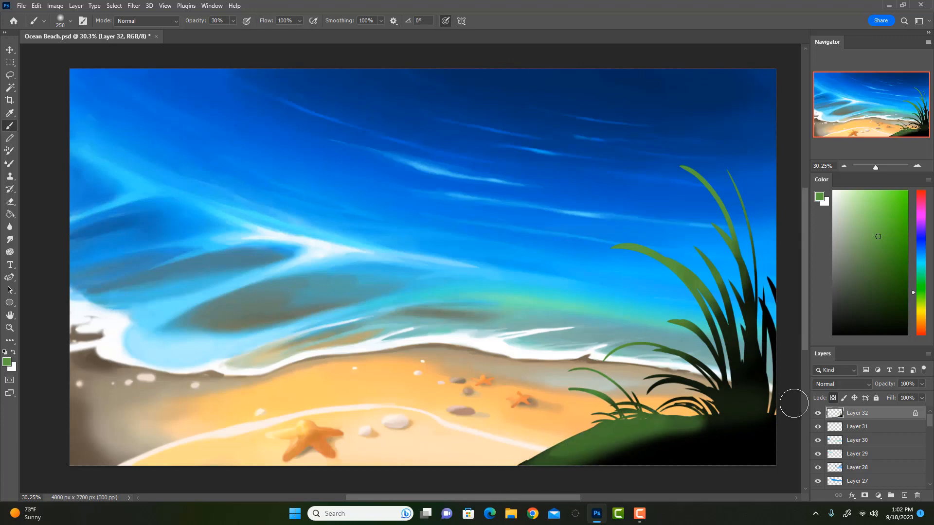
pyautogui.moveTo(629, 426)
pyautogui.mouseDown()
pyautogui.moveTo(586, 441)
pyautogui.moveTo(601, 437)
pyautogui.mouseUp()
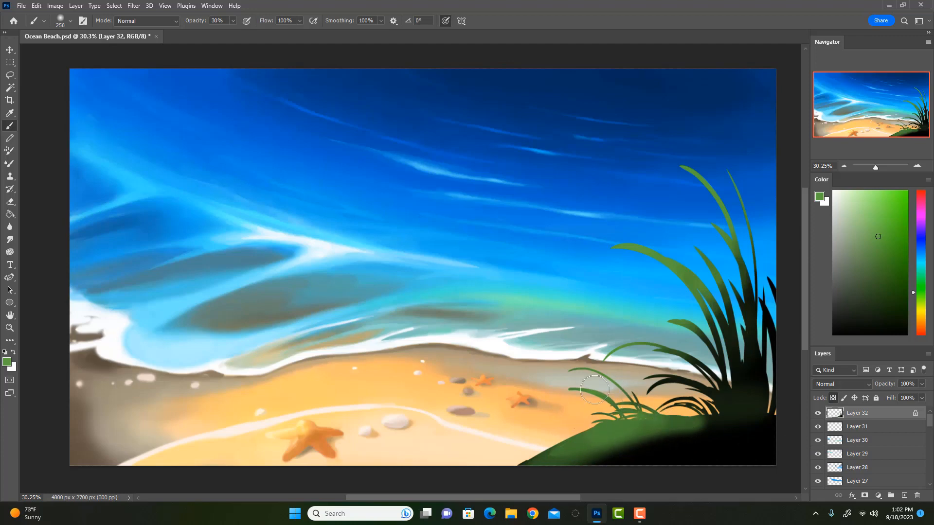
pyautogui.keyDown('alt'); pyautogui.click(735, 293); pyautogui.keyUp('alt')
pyautogui.moveTo(625, 415)
pyautogui.mouseDown()
pyautogui.moveTo(608, 392)
pyautogui.moveTo(582, 372)
pyautogui.mouseUp()
pyautogui.moveTo(600, 424)
pyautogui.mouseDown()
pyautogui.moveTo(568, 428)
pyautogui.moveTo(538, 448)
pyautogui.moveTo(603, 426)
pyautogui.mouseUp()
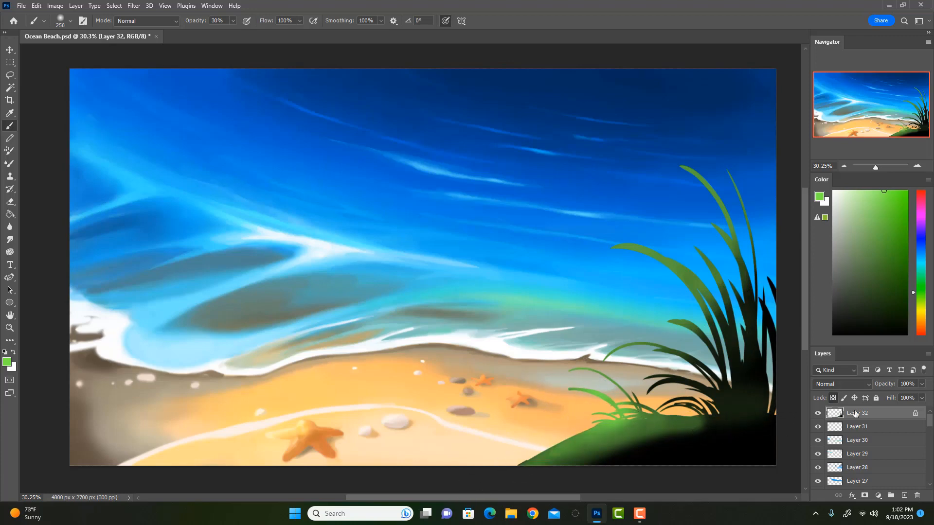
pyautogui.hotkey('ctrl', 'z')
pyautogui.hotkey('ctrl', 'z')
pyautogui.hotkey('ctrl', 'z')
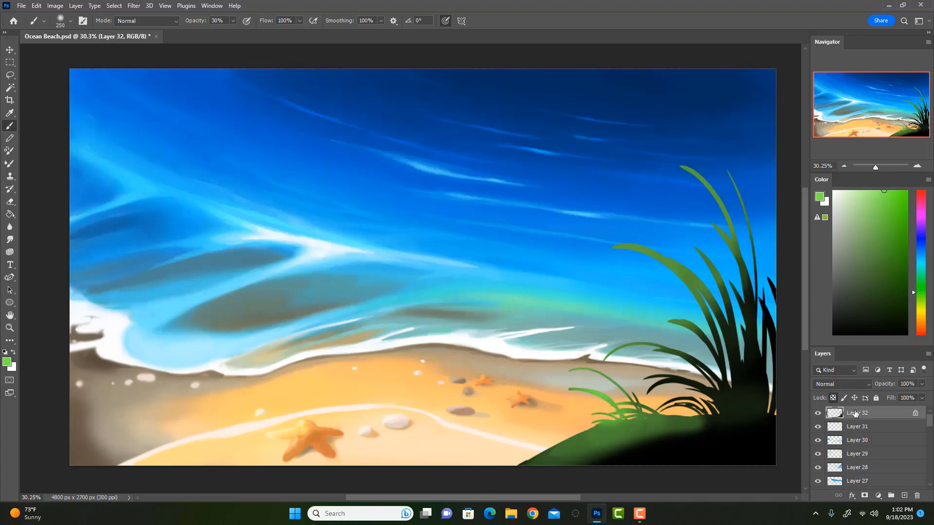
# Step: Sample near-black from the mound and darken its lower slope and the area beneath the grass at 30% opacity
pyautogui.keyDown('alt'); pyautogui.click(642, 448); pyautogui.keyUp('alt')
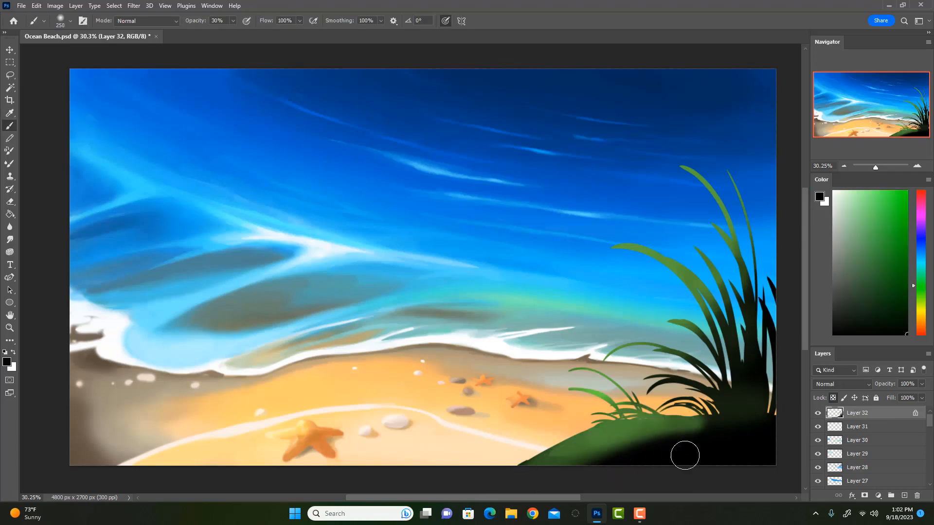
pyautogui.keyDown('alt'); pyautogui.click(647, 447); pyautogui.keyUp('alt')
pyautogui.moveTo(625, 444)
pyautogui.mouseDown()
pyautogui.moveTo(530, 475)
pyautogui.moveTo(552, 461)
pyautogui.mouseUp()
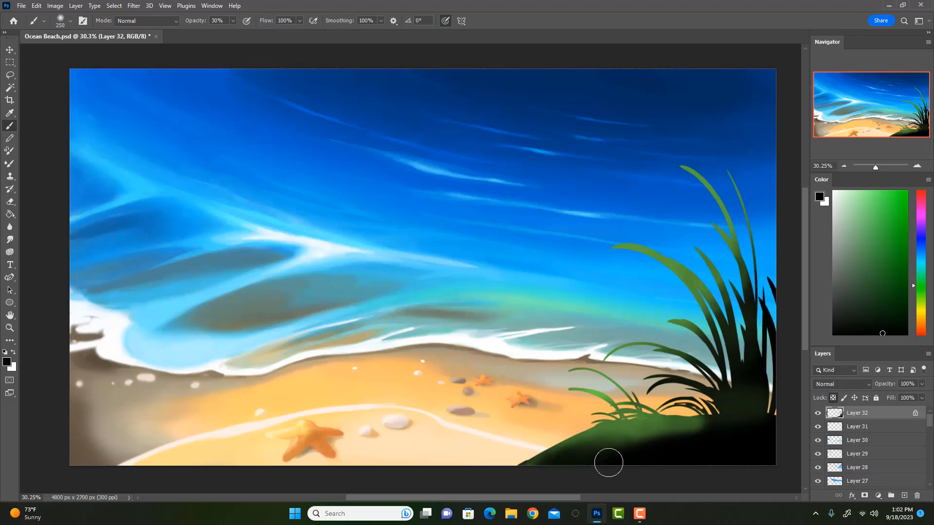
pyautogui.moveTo(692, 437); pyautogui.dragTo(724, 424)
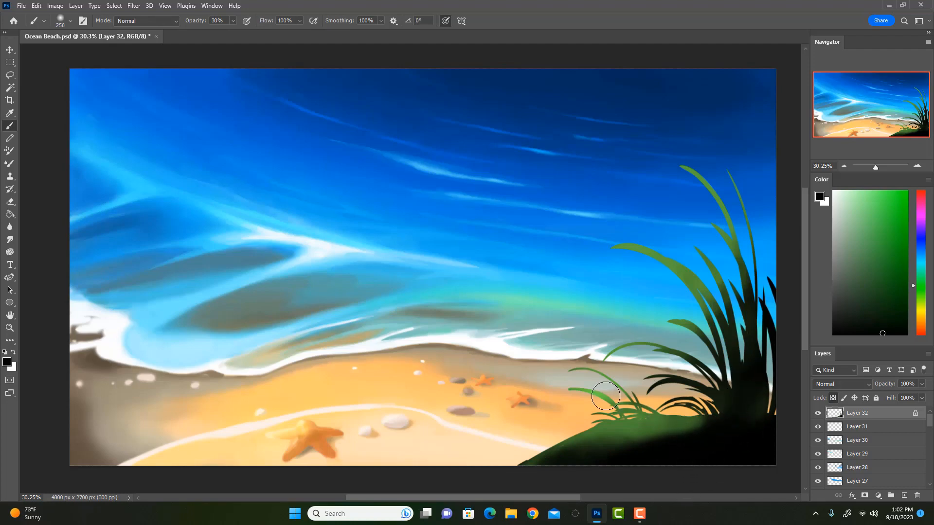
# Step: Choose a bright yellow and highlight the mound's crest and the small tuft's arching blades with a 150 px soft brush
pyautogui.click(919, 307)
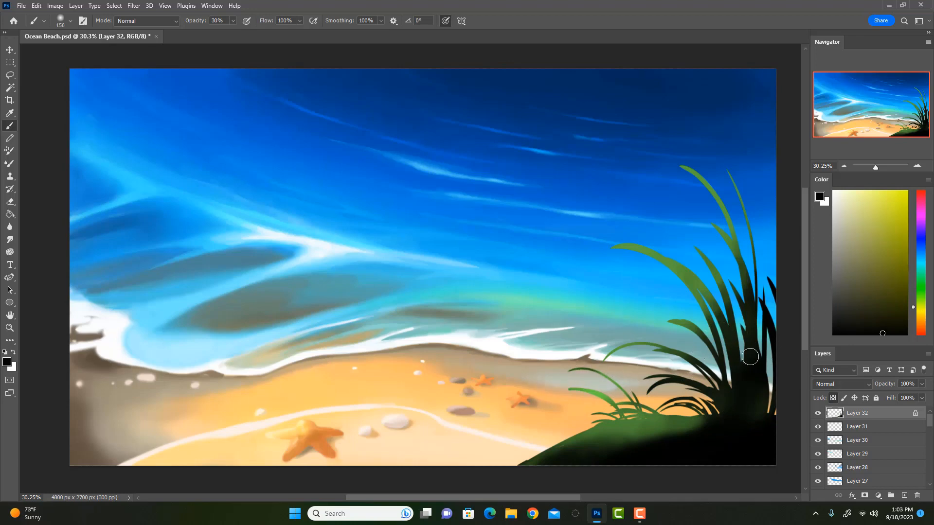
pyautogui.click(879, 191)
pyautogui.moveTo(625, 424)
pyautogui.mouseDown()
pyautogui.moveTo(568, 438)
pyautogui.moveTo(607, 423)
pyautogui.moveTo(535, 459)
pyautogui.mouseUp()
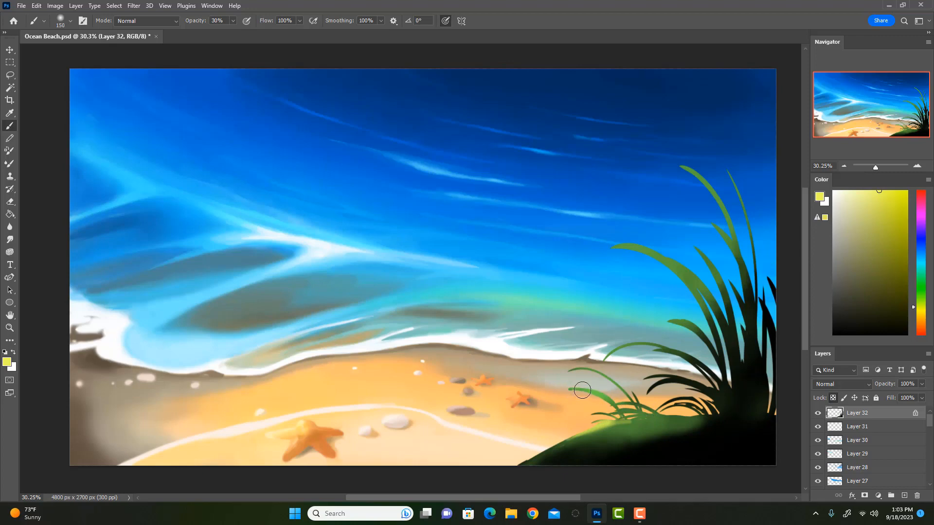
pyautogui.moveTo(574, 390); pyautogui.dragTo(621, 380)
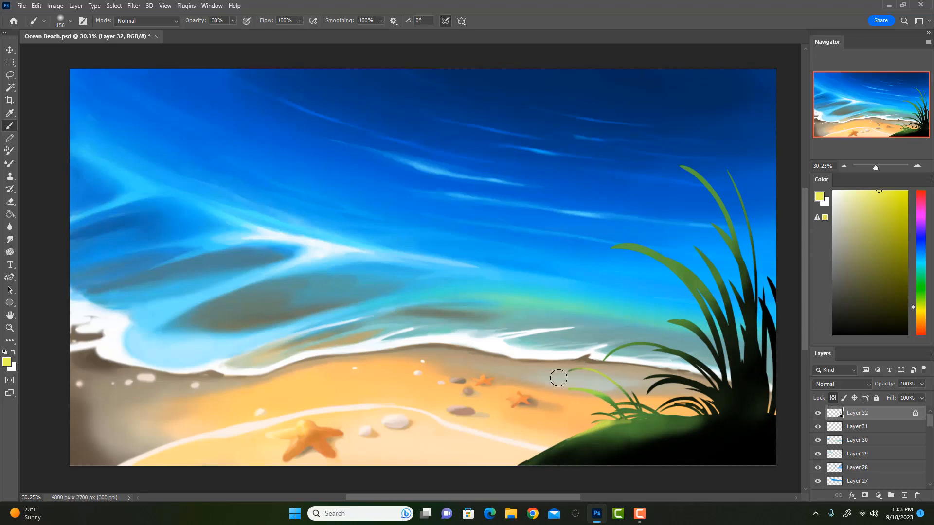
pyautogui.moveTo(624, 345); pyautogui.dragTo(617, 348)
# Step: Brush yellow highlights over the large left-arching blade and the tall blade's tip, enlarging the soft brush to 300 px
pyautogui.moveTo(603, 250)
pyautogui.mouseDown()
pyautogui.moveTo(670, 277)
pyautogui.moveTo(602, 262)
pyautogui.moveTo(605, 272)
pyautogui.moveTo(595, 263)
pyautogui.moveTo(632, 248)
pyautogui.moveTo(638, 293)
pyautogui.moveTo(672, 259)
pyautogui.moveTo(681, 296)
pyautogui.mouseUp()
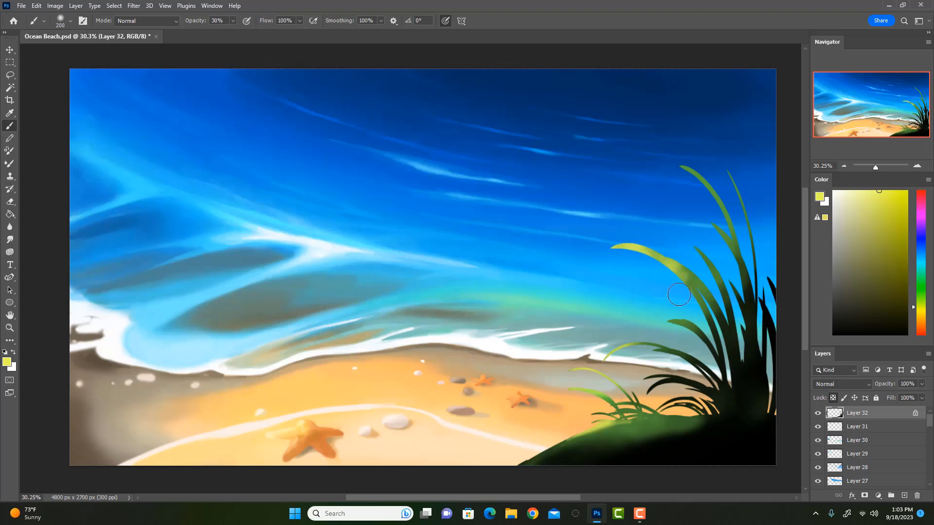
pyautogui.moveTo(682, 172)
pyautogui.mouseDown()
pyautogui.moveTo(725, 221)
pyautogui.moveTo(710, 195)
pyautogui.mouseUp()
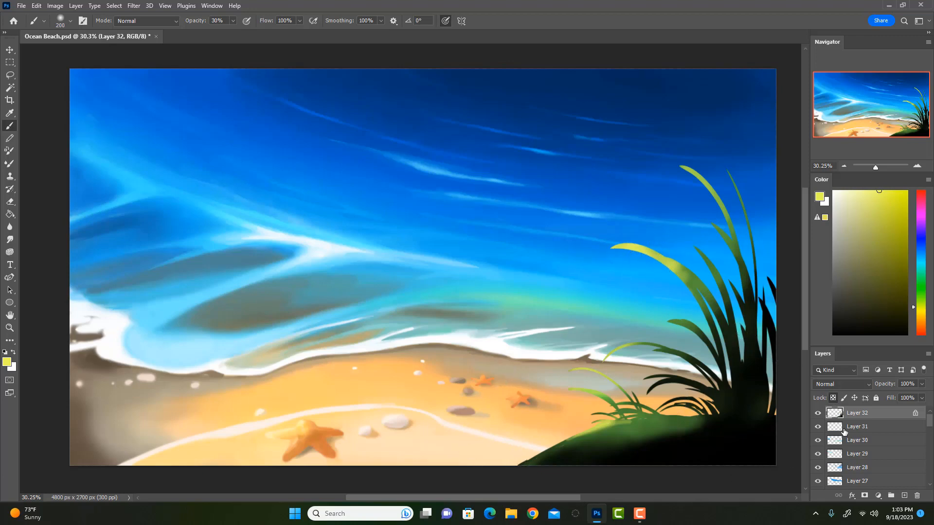
pyautogui.press(']')
pyautogui.press(']')
pyautogui.moveTo(655, 267); pyautogui.dragTo(697, 288)
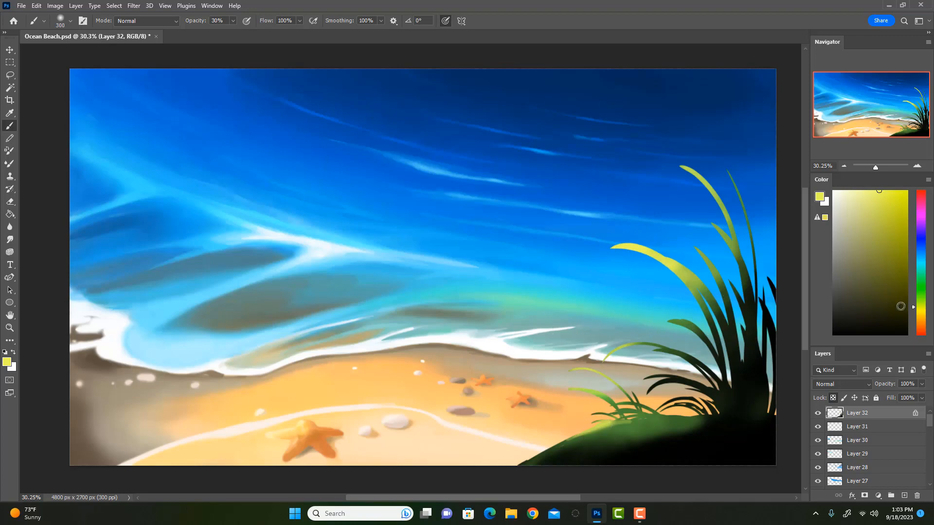
# Step: Shift the colour to light green and brighten the clump's inner blades with the 300 px brush
pyautogui.click(921, 294)
pyautogui.moveTo(711, 270); pyautogui.dragTo(681, 305)
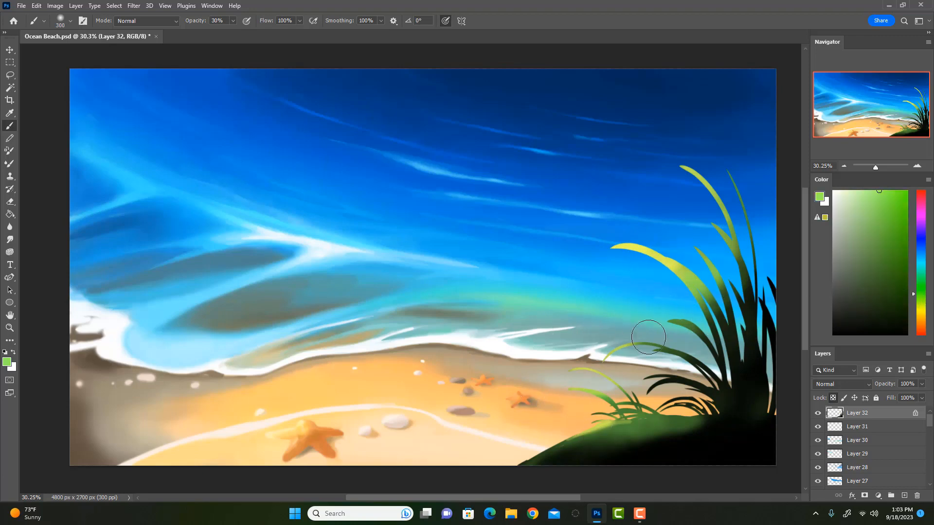
pyautogui.moveTo(747, 245); pyautogui.dragTo(703, 296)
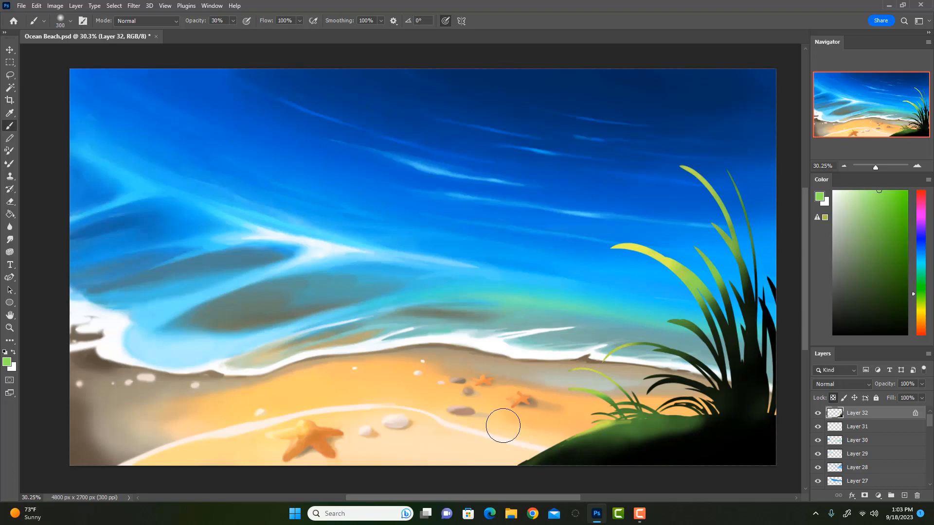
pyautogui.moveTo(750, 270); pyautogui.dragTo(715, 308)
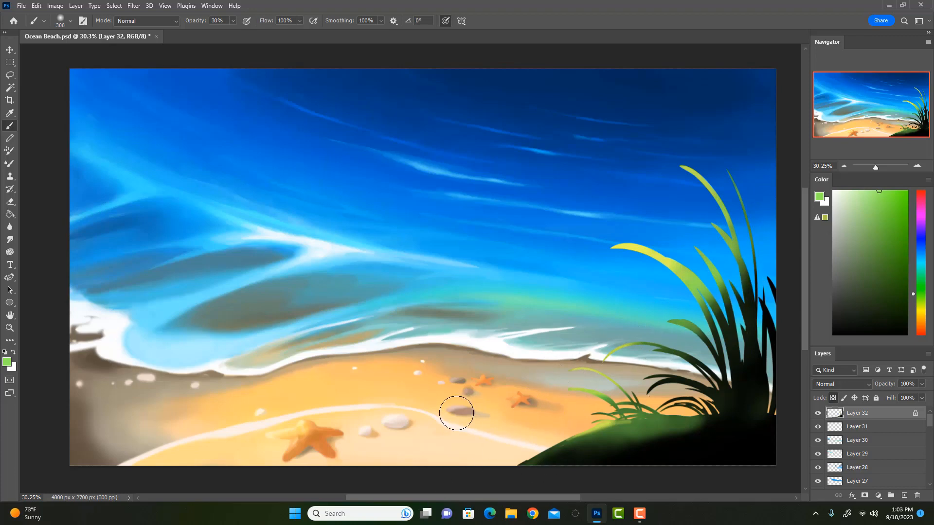
# Step: Sample dark greens from the mound and shade the grass roots along its crest at 30% opacity
pyautogui.press('i')
pyautogui.click(598, 404)
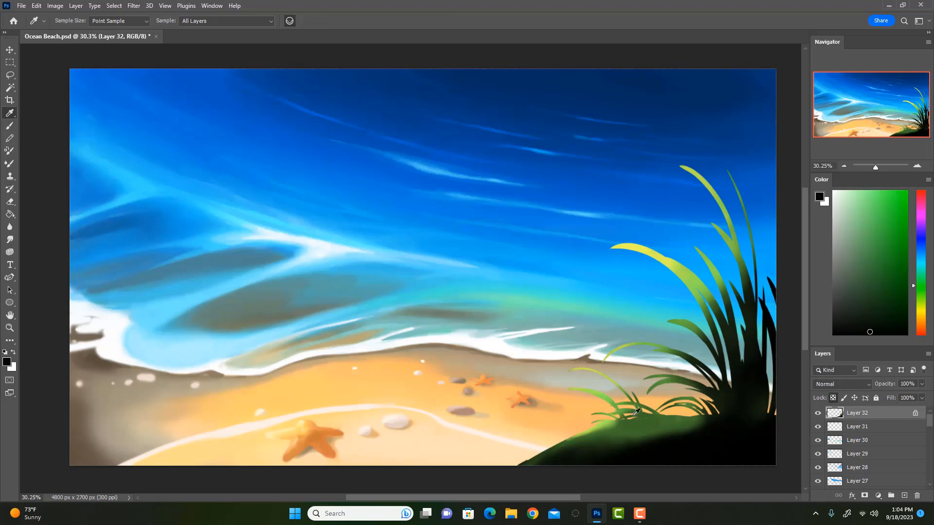
pyautogui.click(614, 442)
pyautogui.press('b')
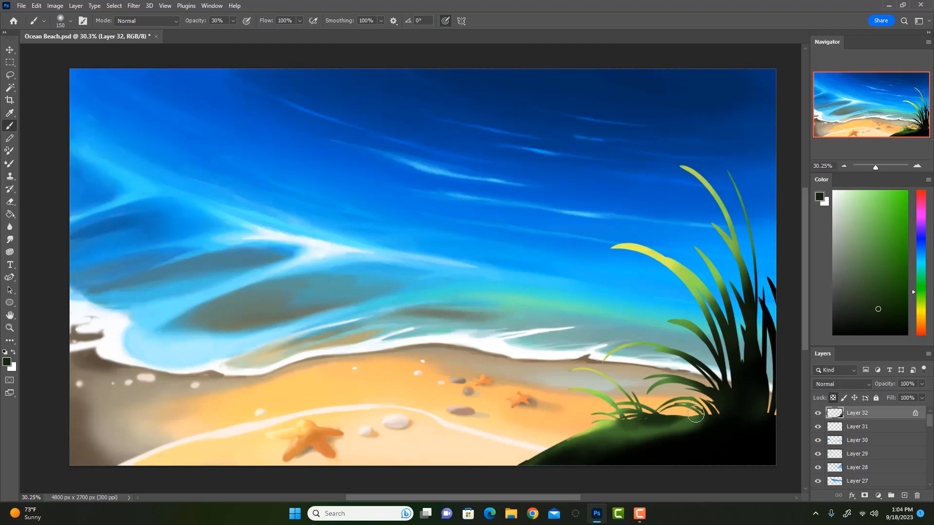
pyautogui.keyDown('alt'); pyautogui.click(637, 433); pyautogui.keyUp('alt')
pyautogui.keyDown('alt'); pyautogui.click(657, 423); pyautogui.keyUp('alt')
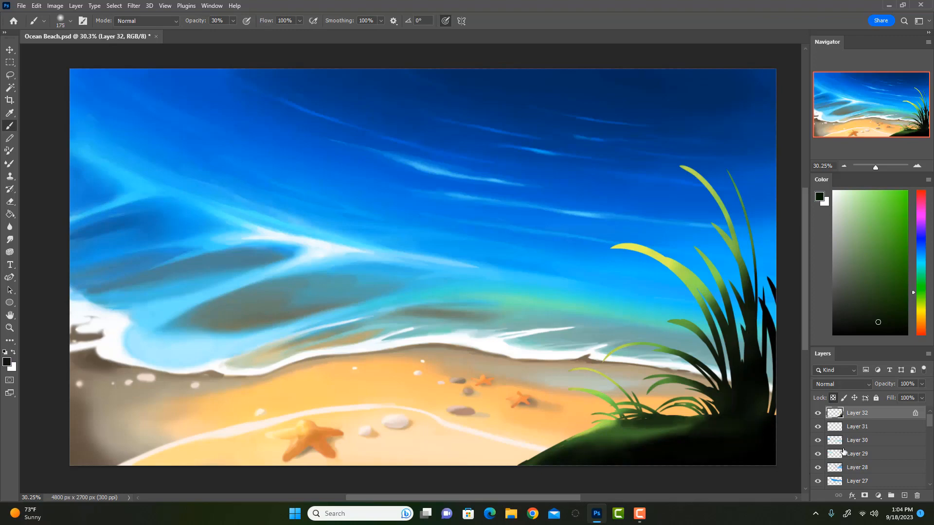
# Step: Unlock the layer's transparent pixels and paint small grass blades along the mound's left edge with sampled greens at 100% opacity
pyautogui.click(833, 398)
pyautogui.press('[')
pyautogui.press('[')
pyautogui.keyDown('alt'); pyautogui.click(596, 428); pyautogui.keyUp('alt')
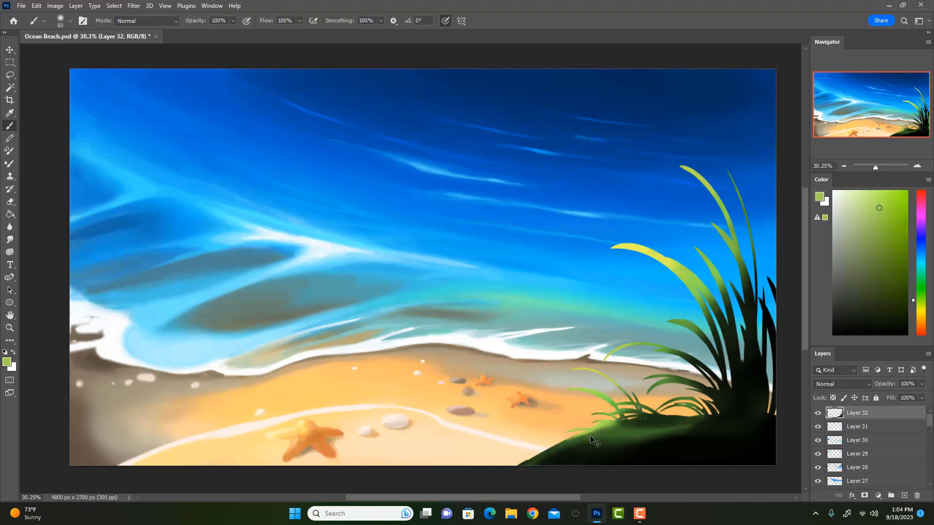
pyautogui.keyDown('alt'); pyautogui.click(557, 457); pyautogui.keyUp('alt')
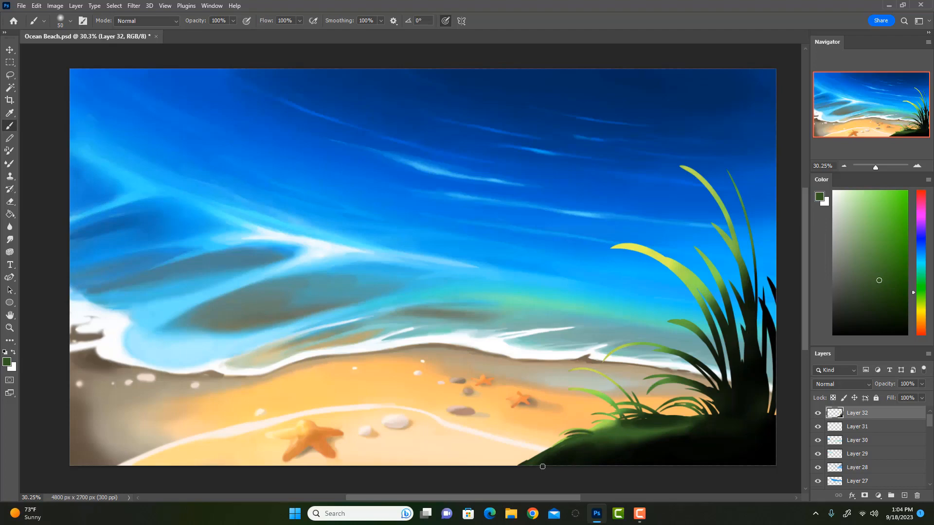
# Step: Sample dark green from the blades and paint extra thin blades around the base of the large clump
pyautogui.keyDown('alt'); pyautogui.click(723, 301); pyautogui.keyUp('alt')
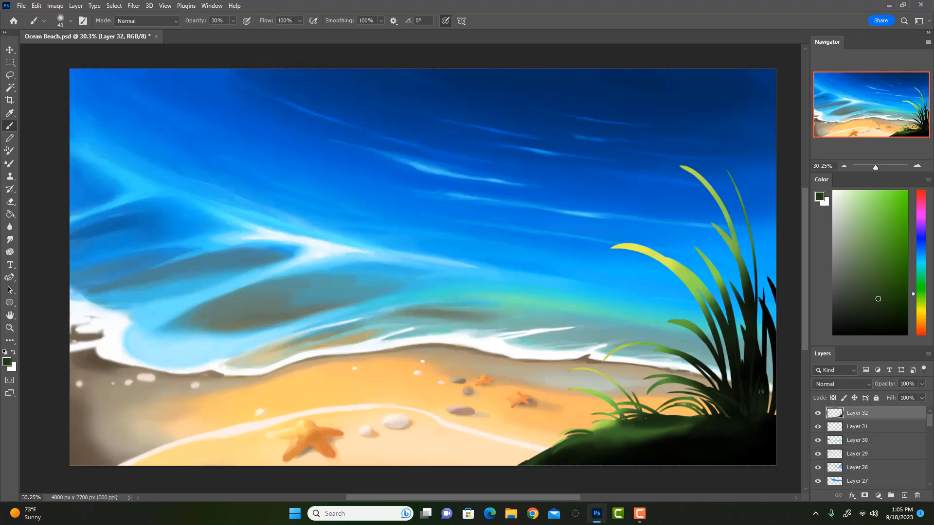
pyautogui.moveTo(758, 420); pyautogui.dragTo(775, 366)
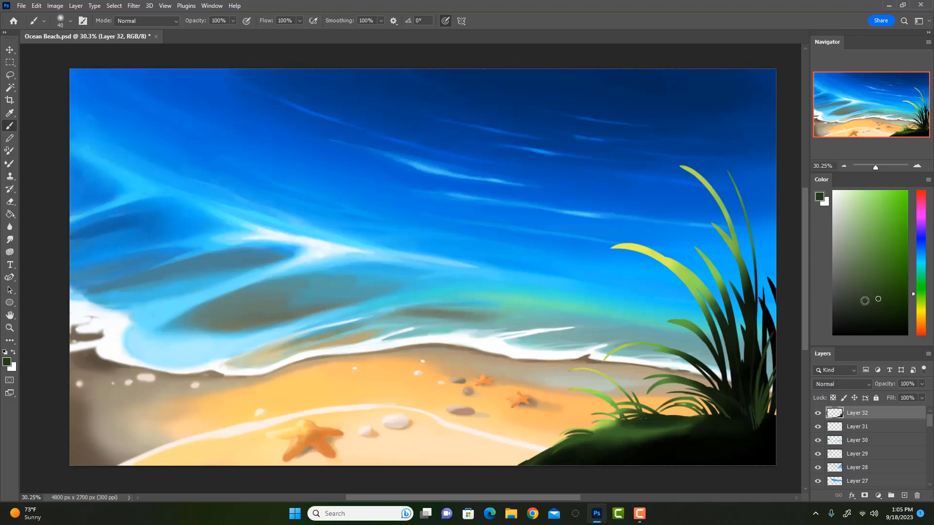
pyautogui.keyDown('alt'); pyautogui.click(711, 429); pyautogui.keyUp('alt')
pyautogui.press('3')
# Step: Lock transparent pixels and tint the clump's right side and the mound's lower right blue with a 700 px brush at 10% opacity
pyautogui.moveTo(890, 252); pyautogui.dragTo(884, 229)
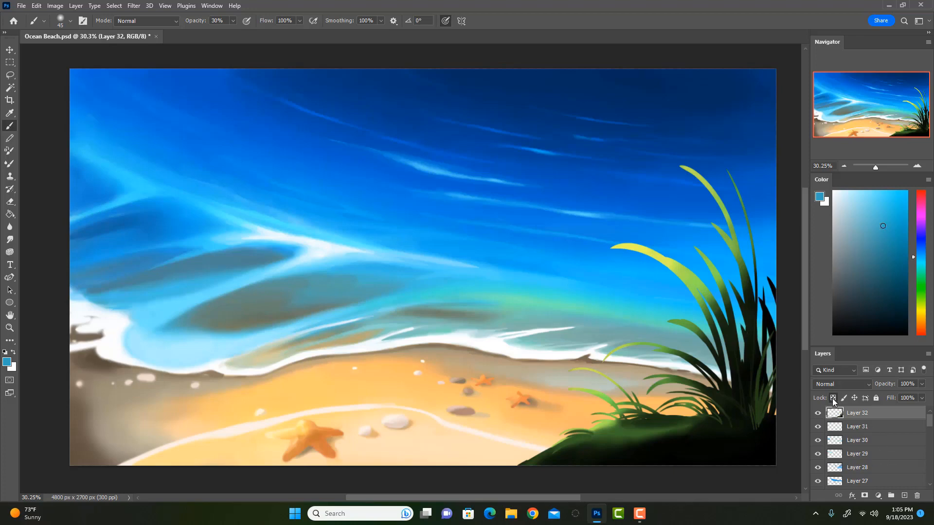
pyautogui.press(']')
pyautogui.press(']')
pyautogui.press(']')
pyautogui.press(']')
pyautogui.press(']')
pyautogui.press(']')
pyautogui.press(']')
pyautogui.press(']')
pyautogui.press(']')
pyautogui.press(']')
pyautogui.press(']')
pyautogui.press(']')
pyautogui.press(']')
pyautogui.press(']')
pyautogui.hotkey('ctrl', 'z')
pyautogui.press('1')
pyautogui.moveTo(774, 400); pyautogui.dragTo(789, 342)
pyautogui.moveTo(778, 464); pyautogui.dragTo(762, 426)
pyautogui.moveTo(695, 446); pyautogui.dragTo(716, 413)
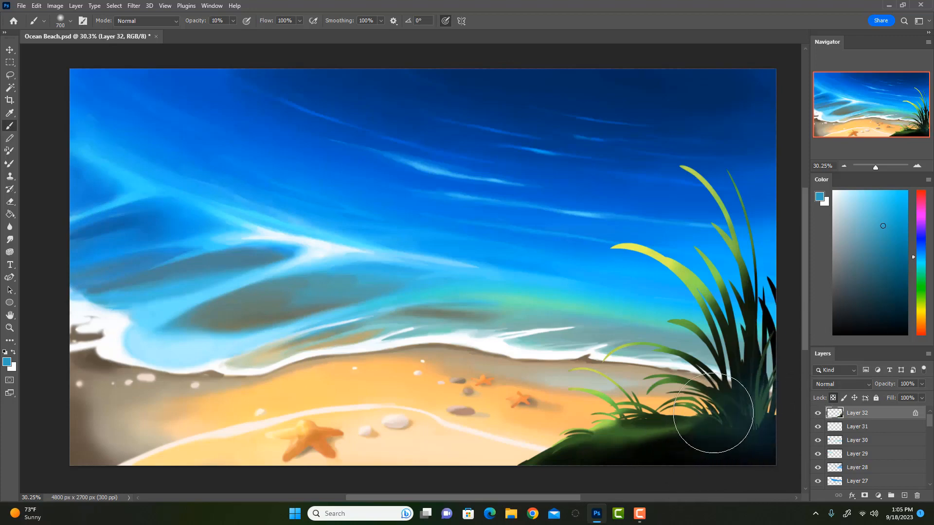
pyautogui.moveTo(666, 451); pyautogui.dragTo(673, 444)
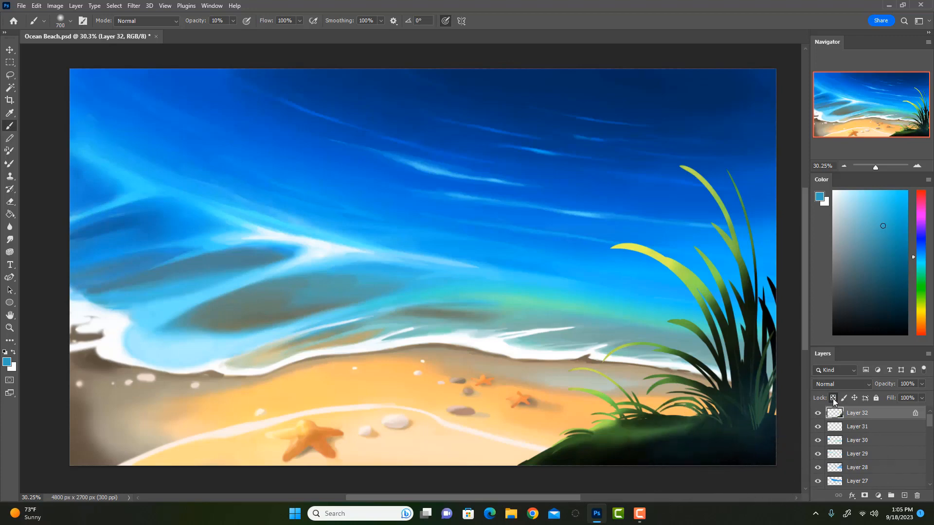
# Step: Unlock transparent pixels and paint dark teal strokes sampled from the clump between its lower blades at 30% opacity
pyautogui.keyDown('alt'); pyautogui.click(761, 359); pyautogui.keyUp('alt')
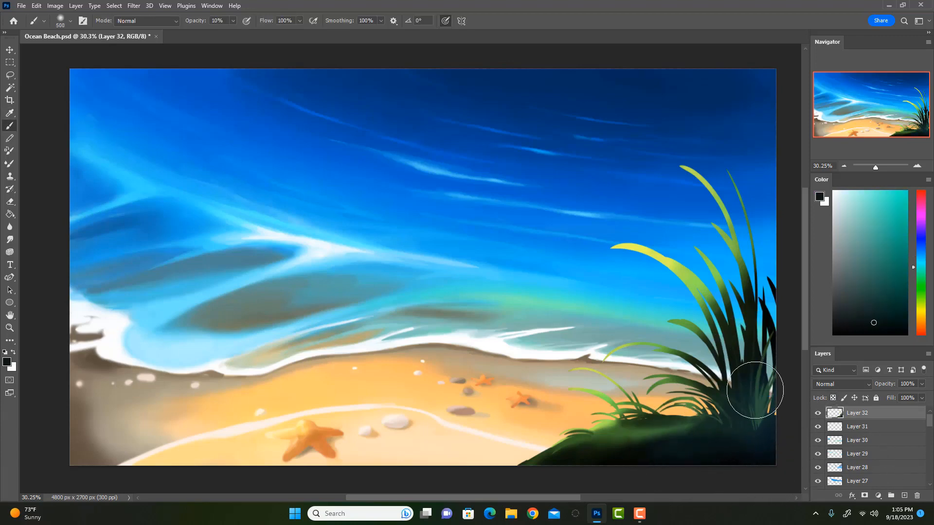
pyautogui.hotkey('ctrl', 'z')
pyautogui.press('3')
pyautogui.keyDown('alt'); pyautogui.click(754, 392); pyautogui.keyUp('alt')
pyautogui.keyDown('alt'); pyautogui.click(760, 374); pyautogui.keyUp('alt')
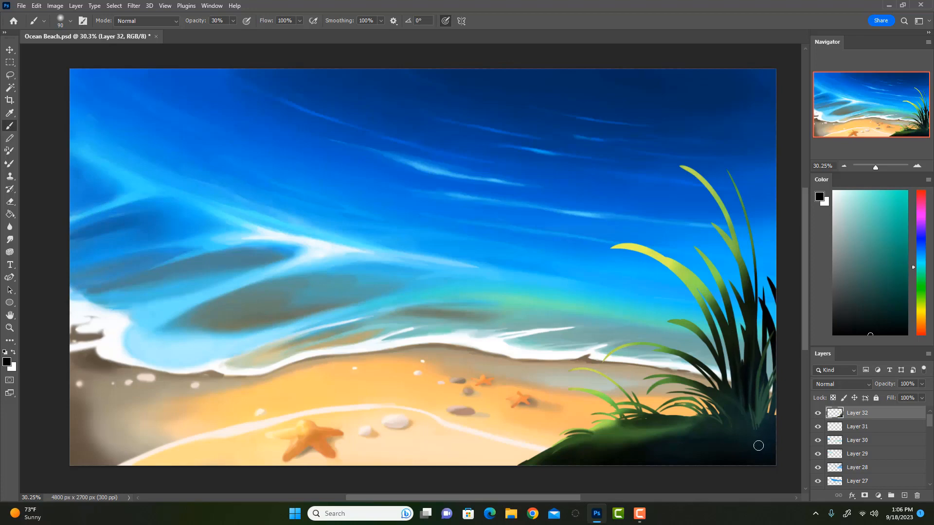
# Step: Sample dark teal tones from the mound and blend the ground below the clump, enlarging the brush to 150 px
pyautogui.press(']')
pyautogui.press(']')
pyautogui.keyDown('alt'); pyautogui.click(759, 440); pyautogui.keyUp('alt')
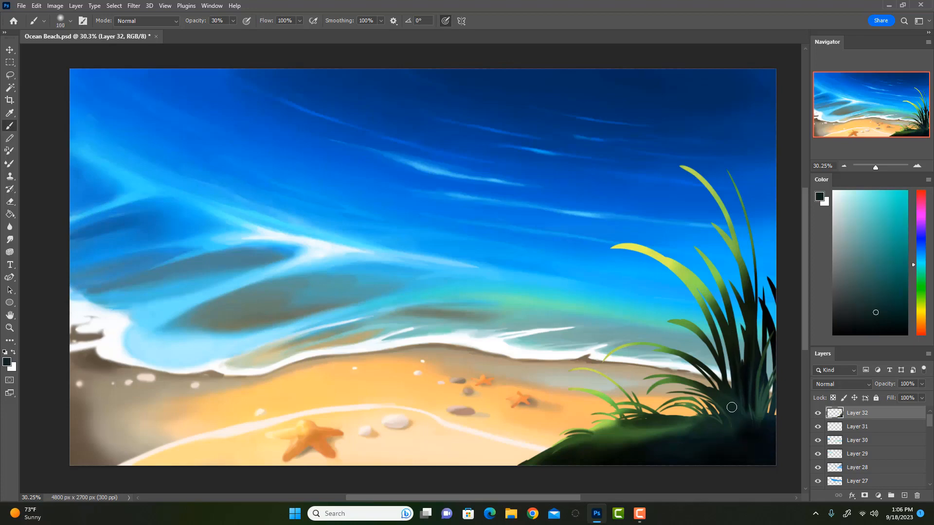
pyautogui.keyDown('alt'); pyautogui.click(743, 430); pyautogui.keyUp('alt')
pyautogui.press(']')
pyautogui.press(']')
pyautogui.press(']')
pyautogui.press(']')
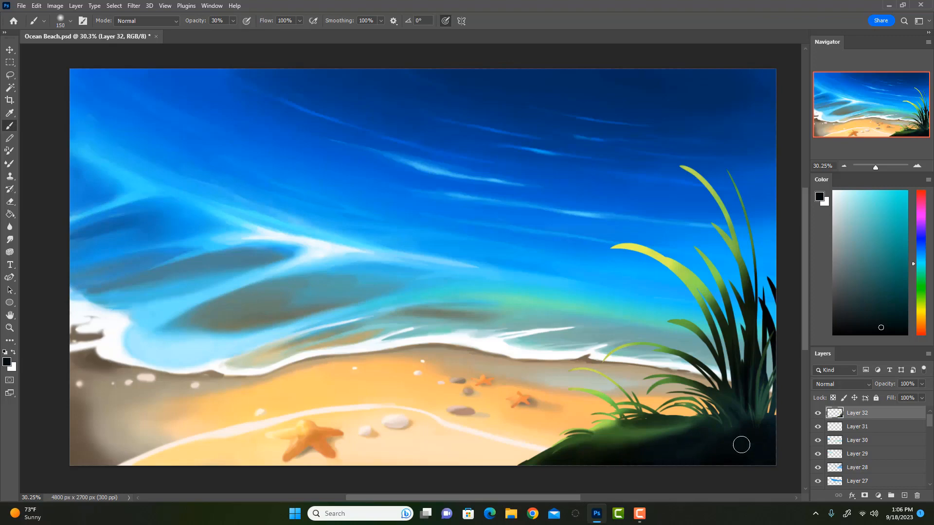
# Step: Reduce the brush and blend sampled dark tones into the blade roots at the base of the clump
pyautogui.keyDown('alt'); pyautogui.click(733, 423); pyautogui.keyUp('alt')
pyautogui.press('[')
pyautogui.press('[')
pyautogui.press('[')
pyautogui.press('[')
pyautogui.press('[')
pyautogui.press('[')
pyautogui.keyDown('alt'); pyautogui.click(733, 422); pyautogui.keyUp('alt')
pyautogui.press(']')
pyautogui.moveTo(730, 421); pyautogui.dragTo(718, 395)
# Step: Define the clump's central blades with sampled near-black strokes at 100% opacity using a 50 px brush
pyautogui.press('0')
pyautogui.press('i')
pyautogui.click(743, 364)
pyautogui.press('b')
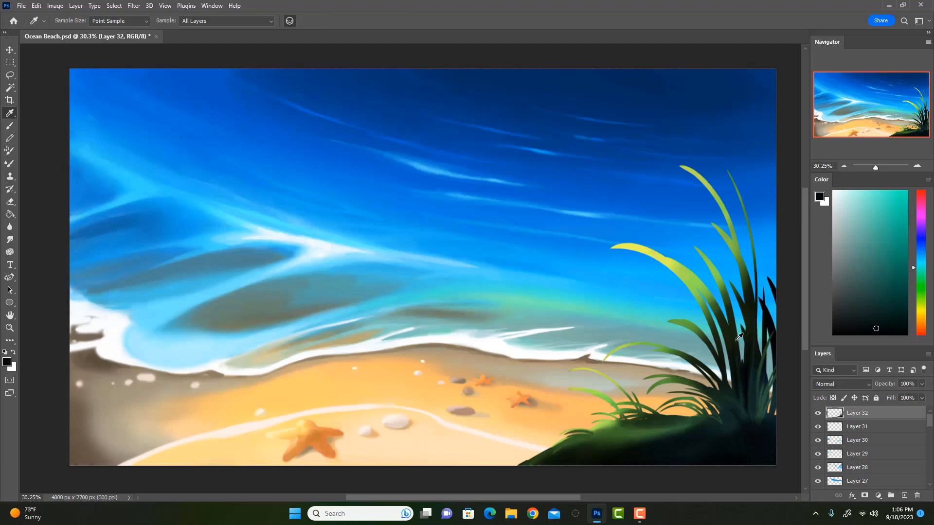
pyautogui.keyDown('alt'); pyautogui.click(746, 376); pyautogui.keyUp('alt')
pyautogui.moveTo(735, 334); pyautogui.dragTo(744, 386)
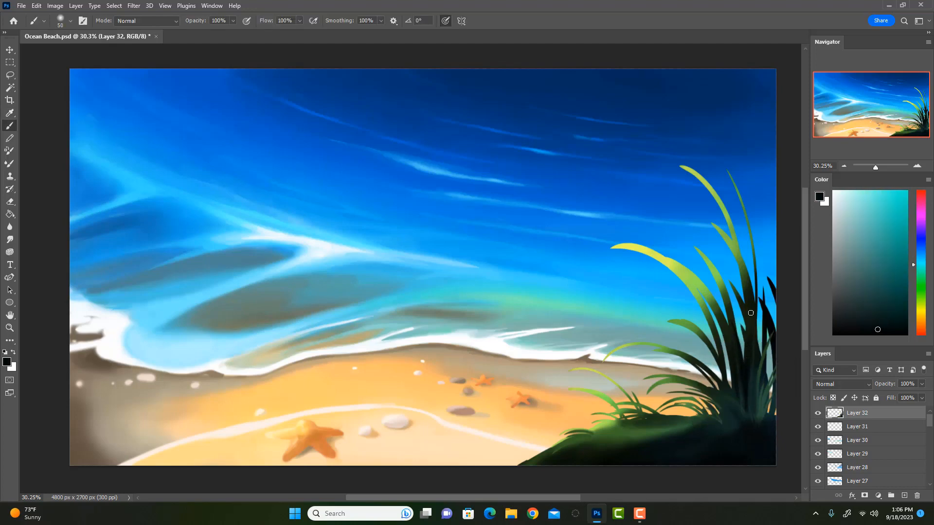
# Step: Rework the dark strokes on the mound beneath the clump, undoing the heavy ones and repainting at 30% opacity
pyautogui.moveTo(710, 427)
pyautogui.mouseDown()
pyautogui.moveTo(697, 455)
pyautogui.moveTo(742, 441)
pyautogui.moveTo(729, 422)
pyautogui.moveTo(735, 436)
pyautogui.moveTo(704, 425)
pyautogui.moveTo(733, 446)
pyautogui.moveTo(739, 440)
pyautogui.moveTo(672, 448)
pyautogui.mouseUp()
pyautogui.hotkey('ctrl', 'z')
pyautogui.moveTo(735, 441); pyautogui.dragTo(679, 455)
pyautogui.moveTo(751, 443)
pyautogui.mouseDown()
pyautogui.moveTo(776, 376)
pyautogui.moveTo(763, 438)
pyautogui.moveTo(775, 399)
pyautogui.moveTo(769, 432)
pyautogui.moveTo(767, 415)
pyautogui.moveTo(764, 427)
pyautogui.moveTo(801, 371)
pyautogui.moveTo(763, 445)
pyautogui.moveTo(688, 405)
pyautogui.mouseUp()
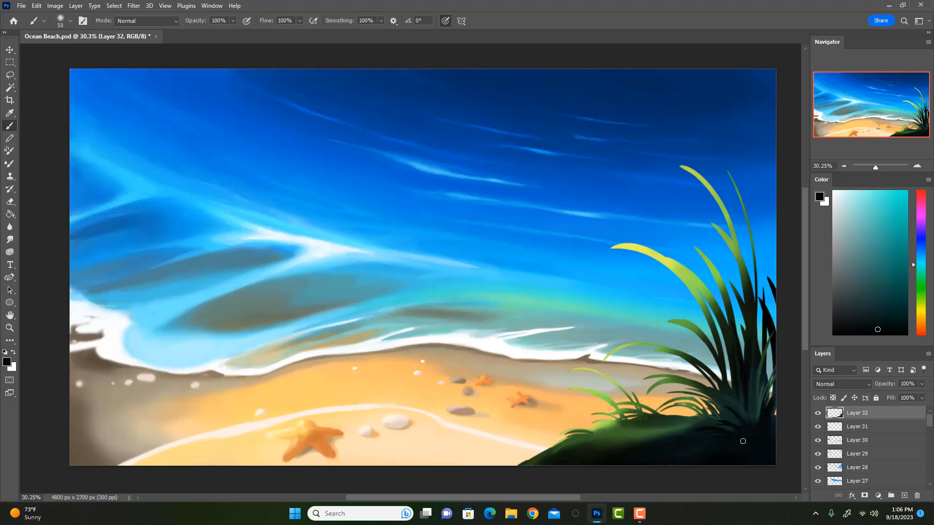
pyautogui.hotkey('ctrl', 'z')
pyautogui.press('3')
pyautogui.moveTo(743, 428)
pyautogui.mouseDown()
pyautogui.moveTo(719, 406)
pyautogui.moveTo(678, 409)
pyautogui.mouseUp()
# Step: Sample light green from the small tuft on the mound's left side and repaint its thin blade tips, undoing rejected strokes
pyautogui.keyDown('alt'); pyautogui.click(596, 392); pyautogui.keyUp('alt')
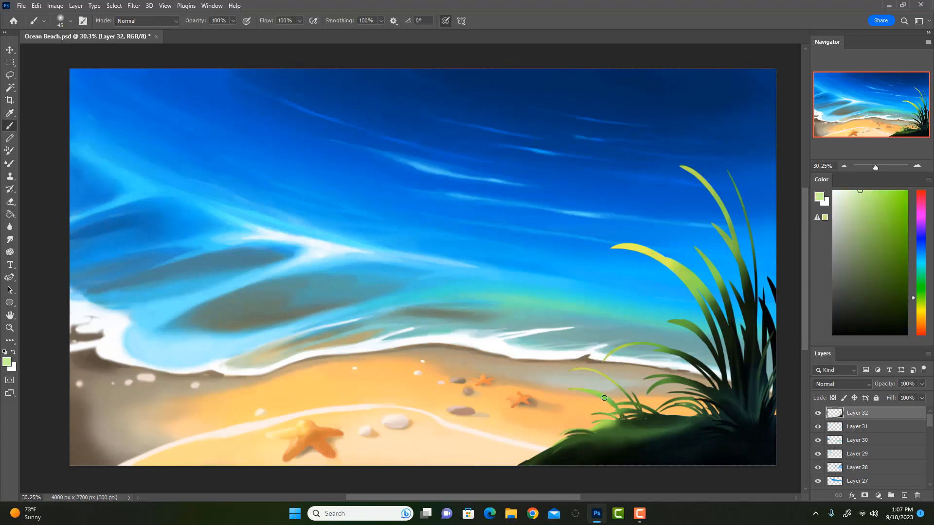
pyautogui.moveTo(604, 398); pyautogui.dragTo(571, 396)
pyautogui.hotkey('ctrl', 'z')
pyautogui.moveTo(622, 422)
pyautogui.mouseDown()
pyautogui.moveTo(563, 411)
pyautogui.moveTo(626, 422)
pyautogui.moveTo(665, 417)
pyautogui.moveTo(554, 390)
pyautogui.moveTo(601, 419)
pyautogui.moveTo(736, 415)
pyautogui.moveTo(599, 392)
pyautogui.mouseUp()
pyautogui.hotkey('ctrl', 'z')
pyautogui.press('i')
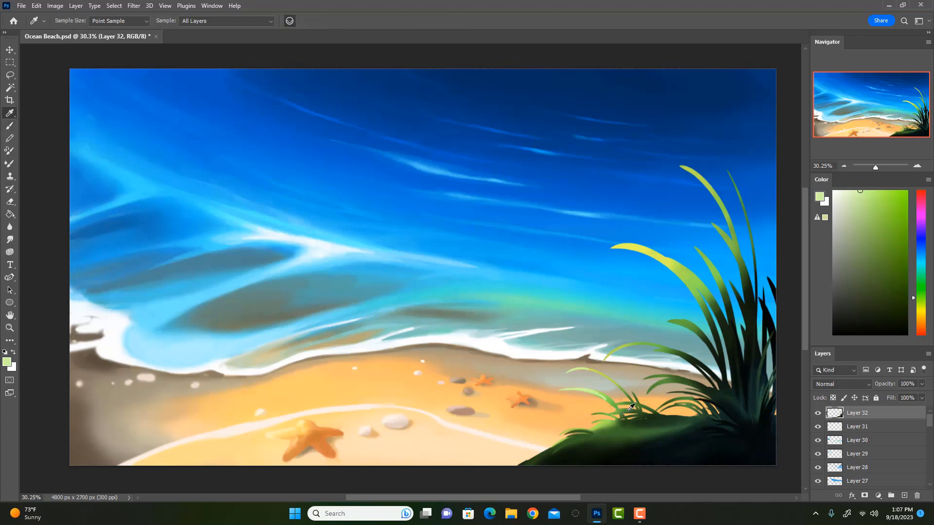
# Step: Sample dark greens around the small tuft's base and rework its short blades, undoing the rejected strokes
pyautogui.click(628, 412)
pyautogui.press('b')
pyautogui.moveTo(614, 411)
pyautogui.mouseDown()
pyautogui.moveTo(599, 408)
pyautogui.moveTo(609, 432)
pyautogui.moveTo(612, 392)
pyautogui.mouseUp()
pyautogui.keyDown('alt'); pyautogui.click(631, 428); pyautogui.keyUp('alt')
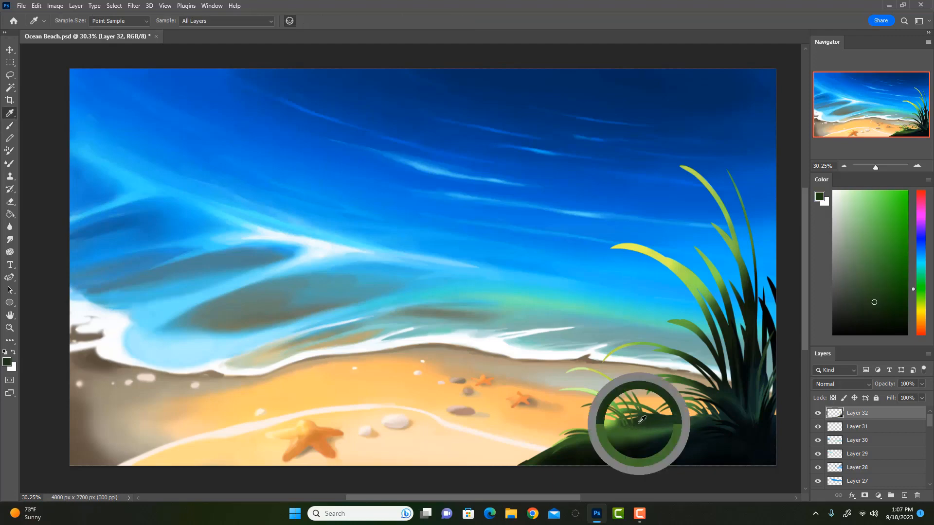
pyautogui.press('3')
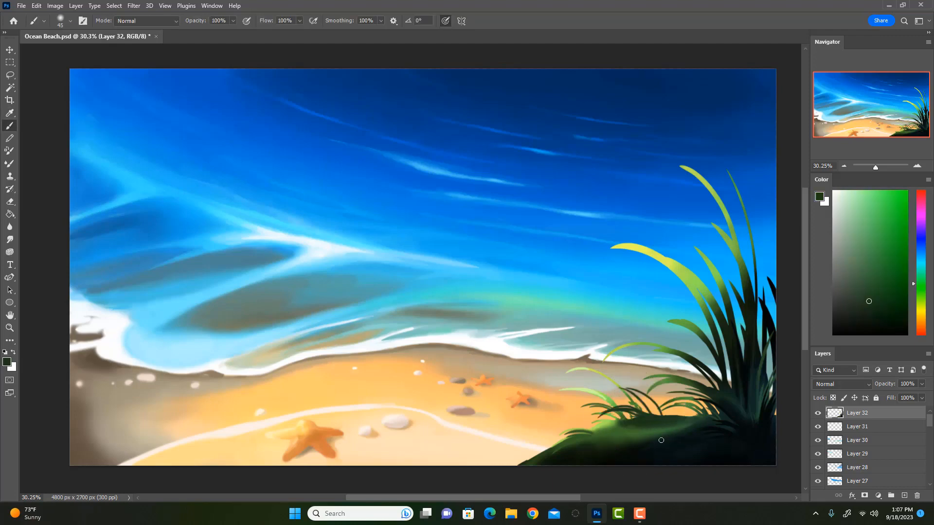
pyautogui.hotkey('ctrl', 'z')
pyautogui.hotkey('ctrl', 'z')
pyautogui.hotkey('ctrl', 'z')
pyautogui.hotkey('ctrl', 'z')
pyautogui.hotkey('ctrl', 'z')
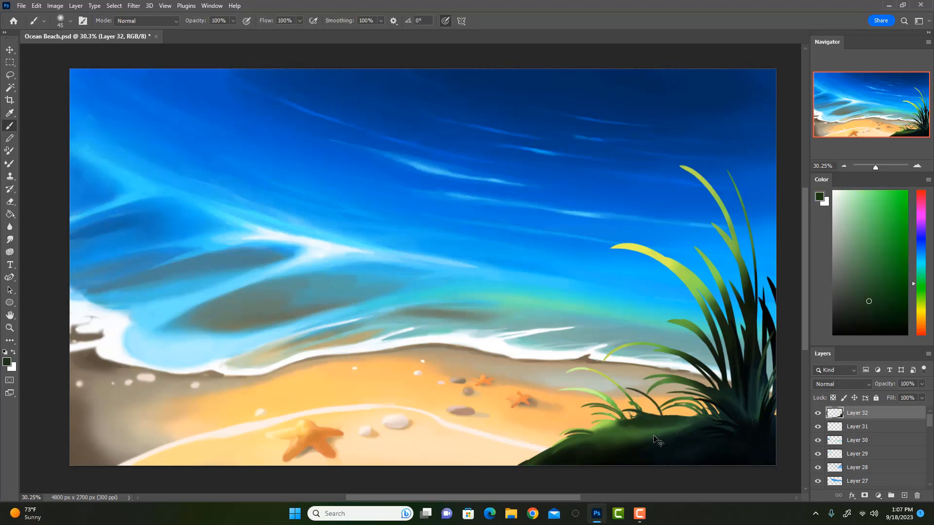
# Step: Sample the mound's dark green and paint dark upright and arching blades over the small tuft with a 45 px brush
pyautogui.keyDown('alt'); pyautogui.click(641, 433); pyautogui.keyUp('alt')
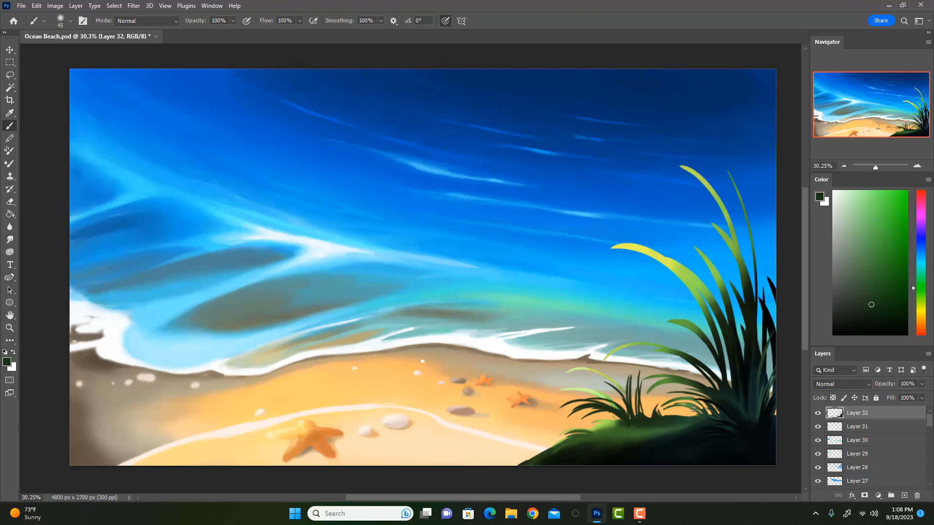
pyautogui.hotkey('ctrl', 'z')
pyautogui.hotkey('ctrl', 'z')
pyautogui.hotkey('ctrl', 'z')
pyautogui.moveTo(660, 421); pyautogui.dragTo(619, 408)
pyautogui.press('e')
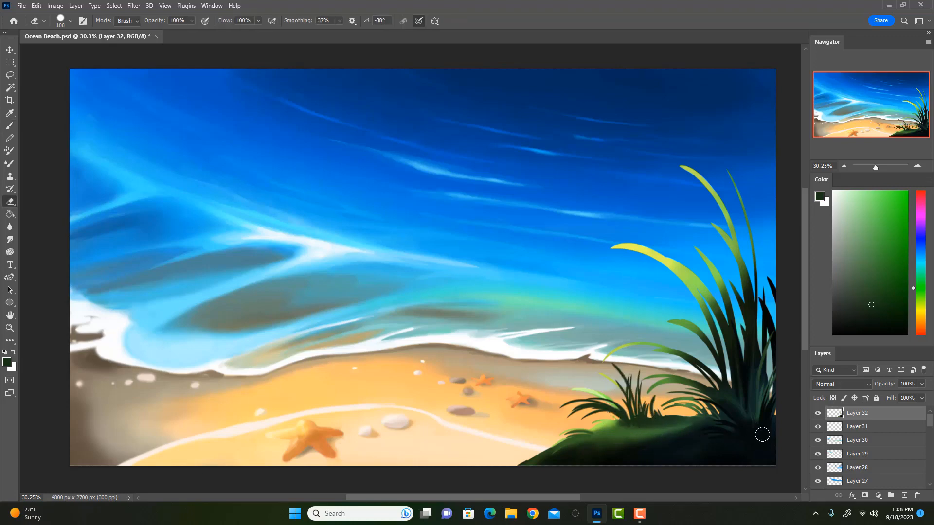
# Step: Lock Layer 32's transparent pixels and tint the small tuft's blade tips with sampled bright green, using a 175 px brush at 30% opacity
pyautogui.press('/')
pyautogui.press('i')
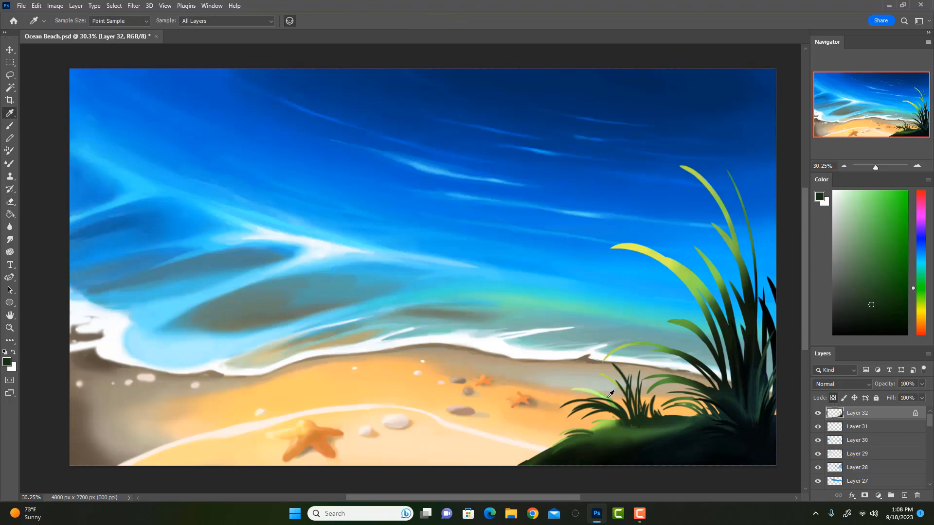
pyautogui.click(606, 397)
pyautogui.press('b')
pyautogui.press(']')
pyautogui.press(']')
pyautogui.press(']')
pyautogui.press(']')
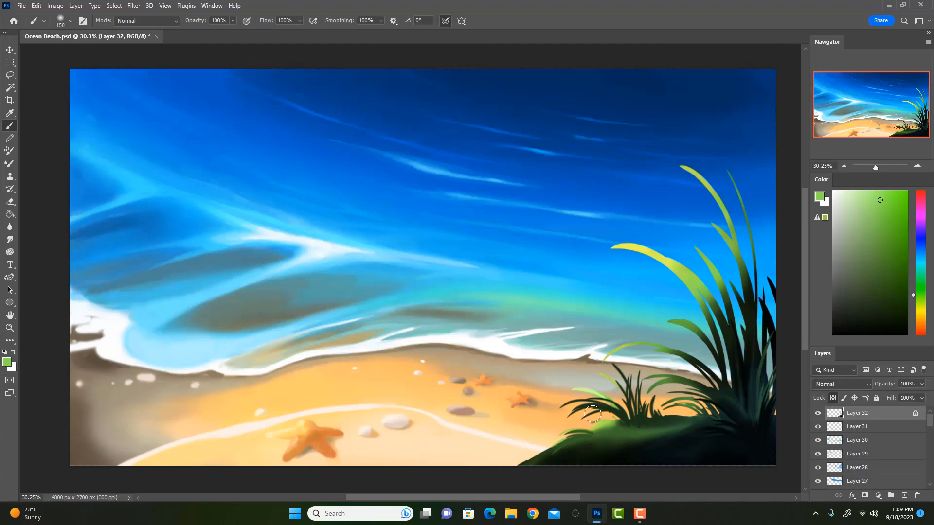
pyautogui.press('3')
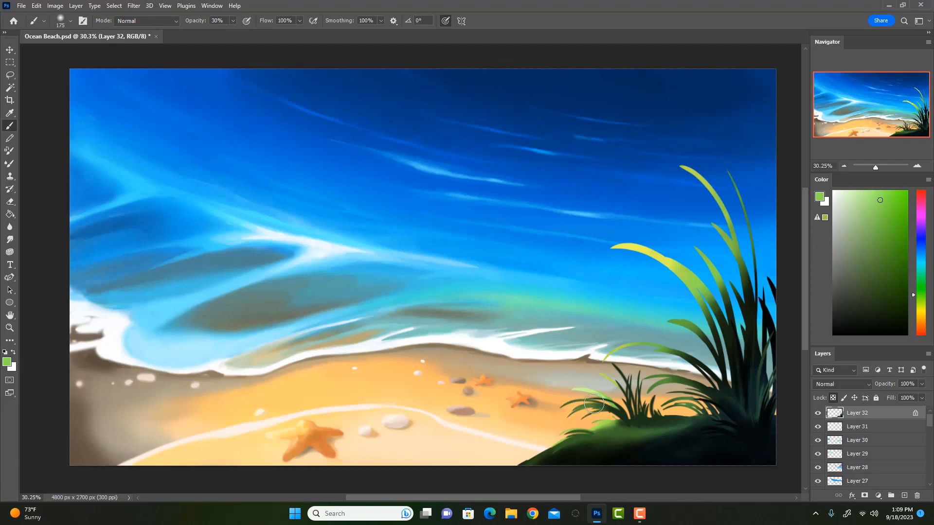
pyautogui.moveTo(627, 373)
pyautogui.mouseDown()
pyautogui.moveTo(649, 394)
pyautogui.moveTo(616, 370)
pyautogui.moveTo(639, 376)
pyautogui.mouseUp()
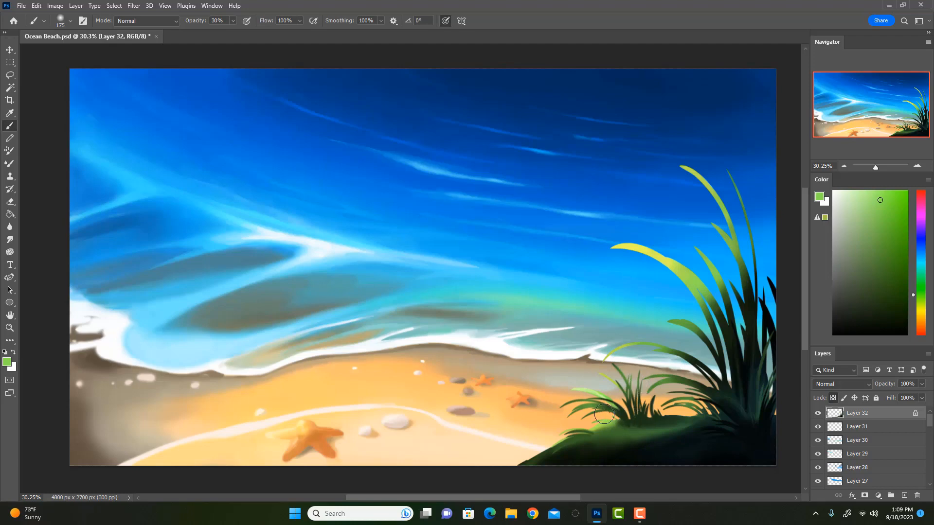
pyautogui.moveTo(604, 421); pyautogui.dragTo(580, 411)
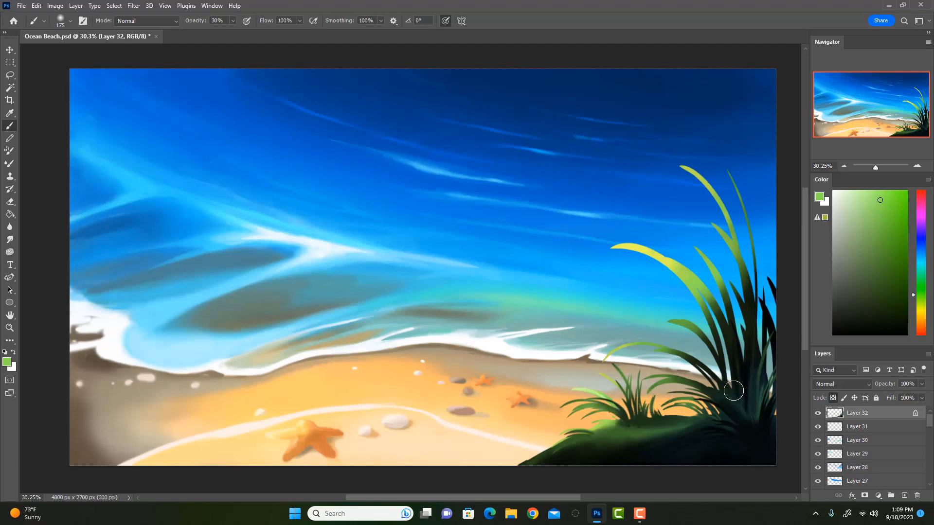
# Step: Sample dark green from the small tuft's base and repaint its blades at 100% opacity with a 45 px brush, undoing rejected strokes
pyautogui.press('[')
pyautogui.press('[')
pyautogui.press('i')
pyautogui.click(627, 416)
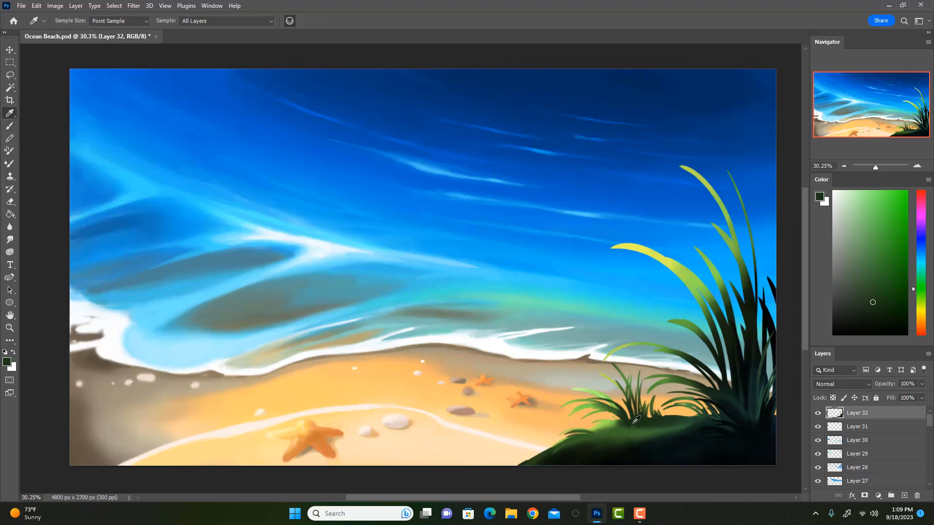
pyautogui.press('b')
pyautogui.keyDown('alt'); pyautogui.click(625, 417); pyautogui.keyUp('alt')
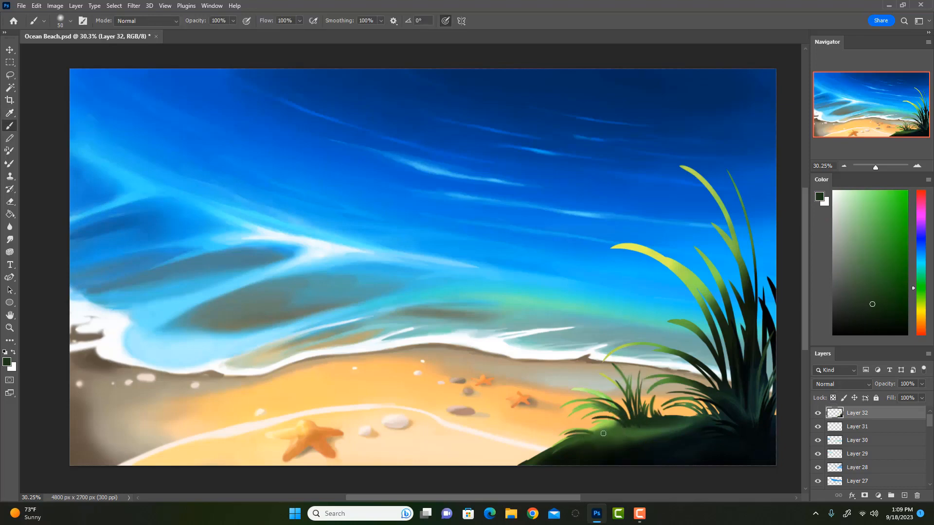
pyautogui.moveTo(594, 379)
pyautogui.mouseDown()
pyautogui.moveTo(618, 403)
pyautogui.moveTo(580, 431)
pyautogui.moveTo(623, 425)
pyautogui.mouseUp()
pyautogui.hotkey('ctrl', 'z')
pyautogui.press('[')
pyautogui.hotkey('ctrl', 'z')
pyautogui.hotkey('ctrl', 'z')
pyautogui.hotkey('ctrl', 'z')
pyautogui.hotkey('ctrl', 'z')
pyautogui.moveTo(623, 420); pyautogui.dragTo(563, 423)
# Step: Try a sampled mid-green stroke along the base of the small tuft
pyautogui.keyDown('alt'); pyautogui.click(603, 406); pyautogui.keyUp('alt')
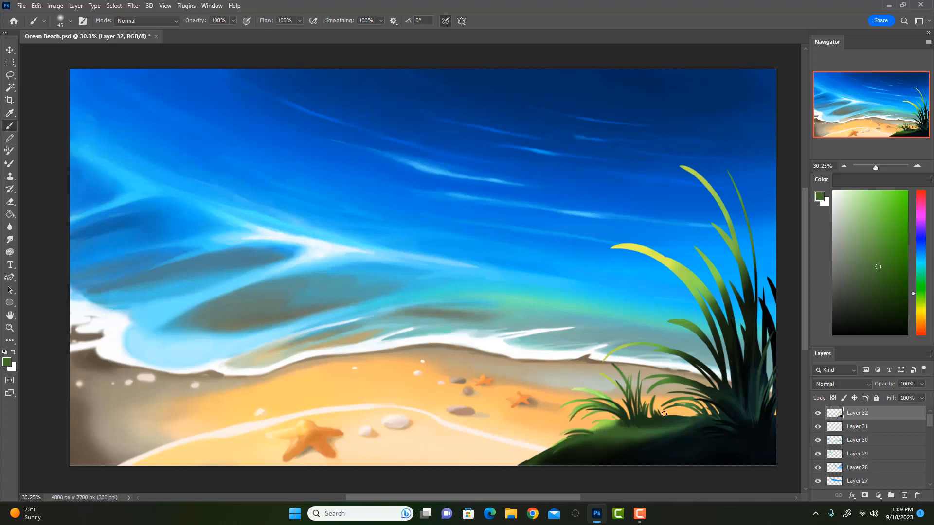
pyautogui.moveTo(624, 421)
pyautogui.mouseDown()
pyautogui.moveTo(569, 417)
pyautogui.moveTo(577, 417)
pyautogui.moveTo(571, 406)
pyautogui.moveTo(599, 421)
pyautogui.mouseUp()
pyautogui.hotkey('ctrl', 'z')
pyautogui.hotkey('ctrl', 'z')
# Step: Sample dark green at the small tuft's base and redraw its left-arching blades, undoing the strokes that miss
pyautogui.keyDown('alt'); pyautogui.click(609, 416); pyautogui.keyUp('alt')
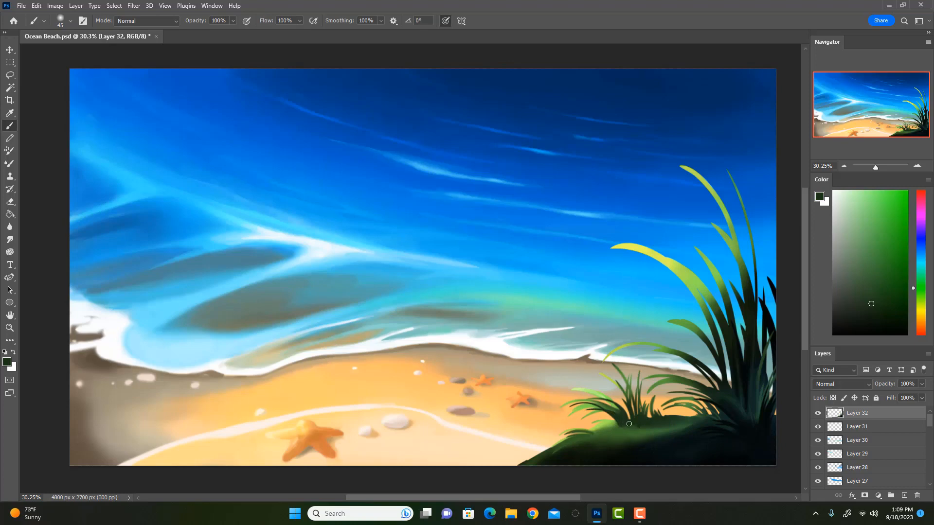
pyautogui.moveTo(629, 424); pyautogui.dragTo(598, 381)
pyautogui.hotkey('ctrl', 'z')
pyautogui.moveTo(630, 422)
pyautogui.mouseDown()
pyautogui.moveTo(620, 400)
pyautogui.moveTo(592, 384)
pyautogui.moveTo(626, 428)
pyautogui.moveTo(685, 416)
pyautogui.moveTo(630, 422)
pyautogui.moveTo(620, 398)
pyautogui.moveTo(584, 379)
pyautogui.mouseUp()
pyautogui.hotkey('ctrl', 'z')
pyautogui.hotkey('ctrl', 'z')
pyautogui.moveTo(629, 424); pyautogui.dragTo(592, 384)
pyautogui.moveTo(604, 419); pyautogui.dragTo(566, 429)
pyautogui.hotkey('ctrl', 'z')
pyautogui.hotkey('ctrl', 'z')
pyautogui.press('e')
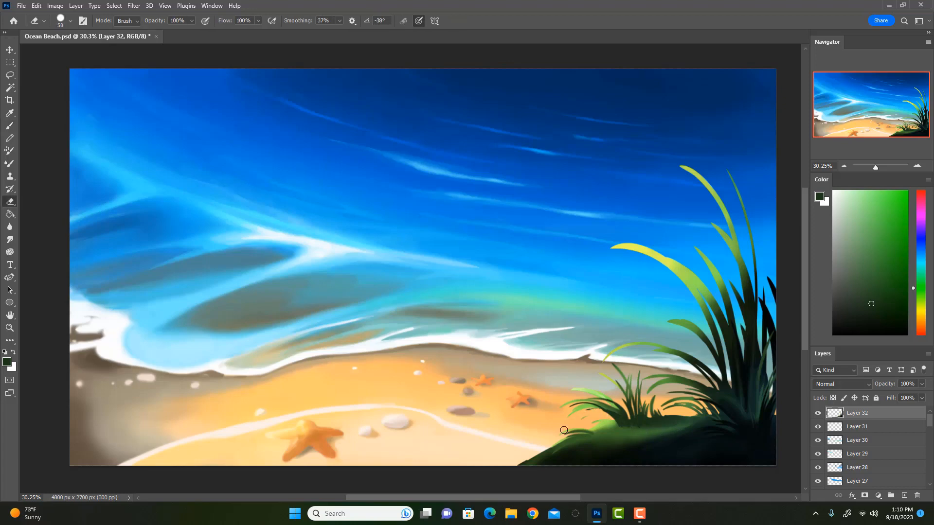
# Step: Extend the small tuft with dark green blades sweeping left over the sand, using a 45 px brush at 100% opacity
pyautogui.press('b')
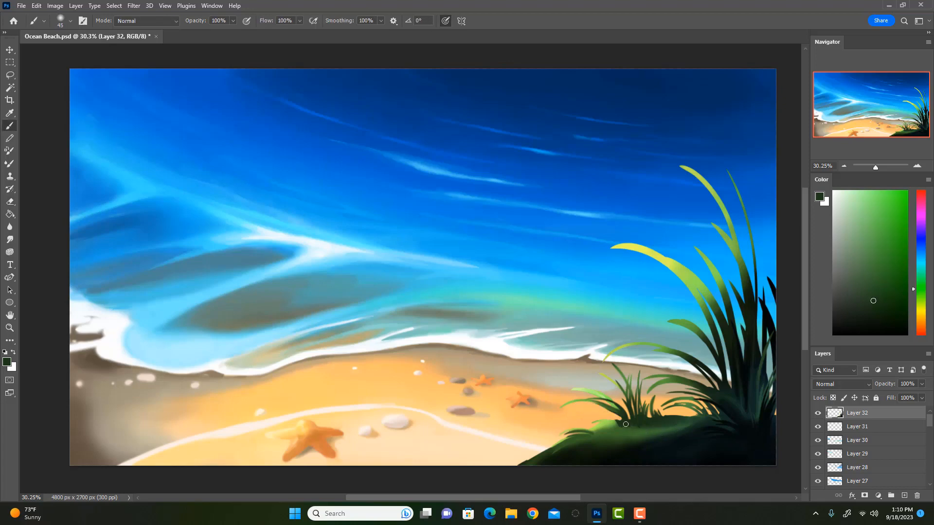
pyautogui.moveTo(617, 419)
pyautogui.mouseDown()
pyautogui.moveTo(597, 417)
pyautogui.moveTo(572, 443)
pyautogui.mouseUp()
pyautogui.moveTo(624, 424)
pyautogui.mouseDown()
pyautogui.moveTo(587, 433)
pyautogui.moveTo(573, 411)
pyautogui.mouseUp()
pyautogui.moveTo(628, 424); pyautogui.dragTo(555, 376)
pyautogui.hotkey('ctrl', 'z')
pyautogui.moveTo(624, 424); pyautogui.dragTo(536, 429)
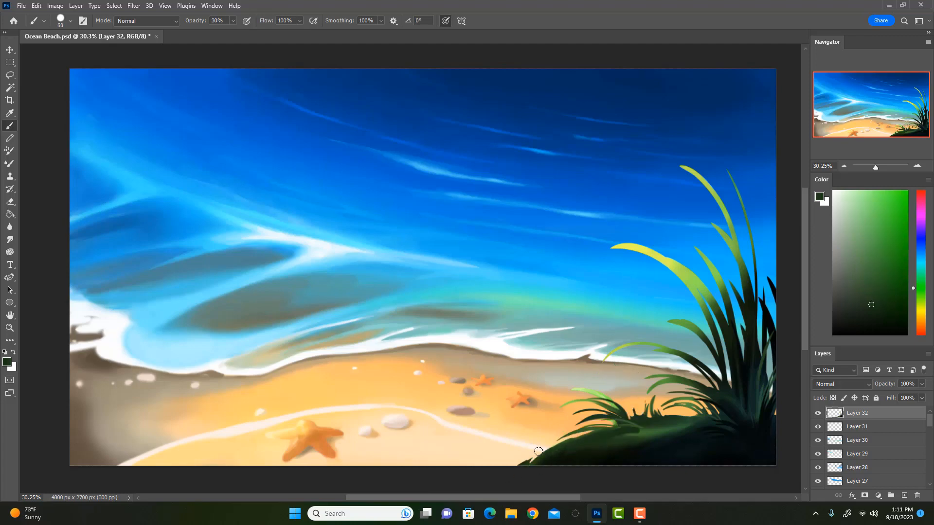
# Step: Erase the mound's lower-left edge to trim its outline against the sand
pyautogui.press('e')
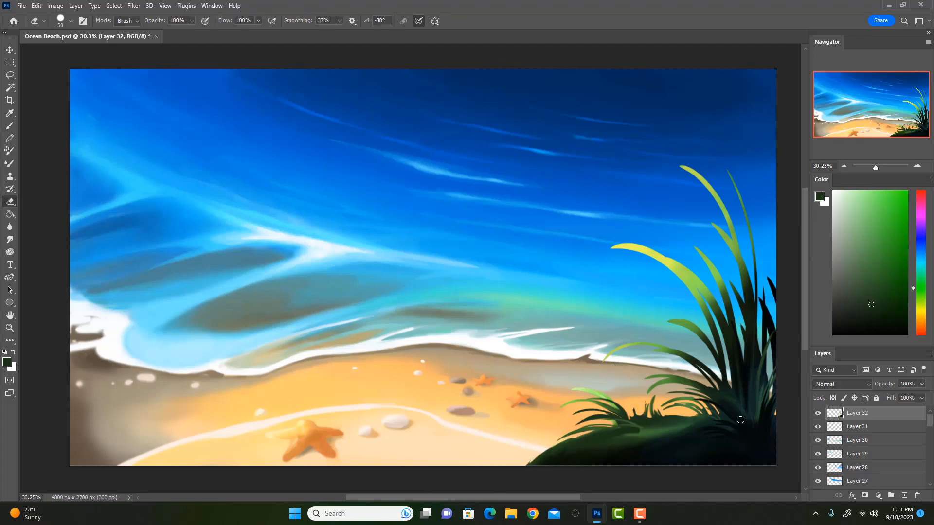
pyautogui.press('[')
pyautogui.moveTo(546, 449); pyautogui.dragTo(576, 465)
pyautogui.press('b')
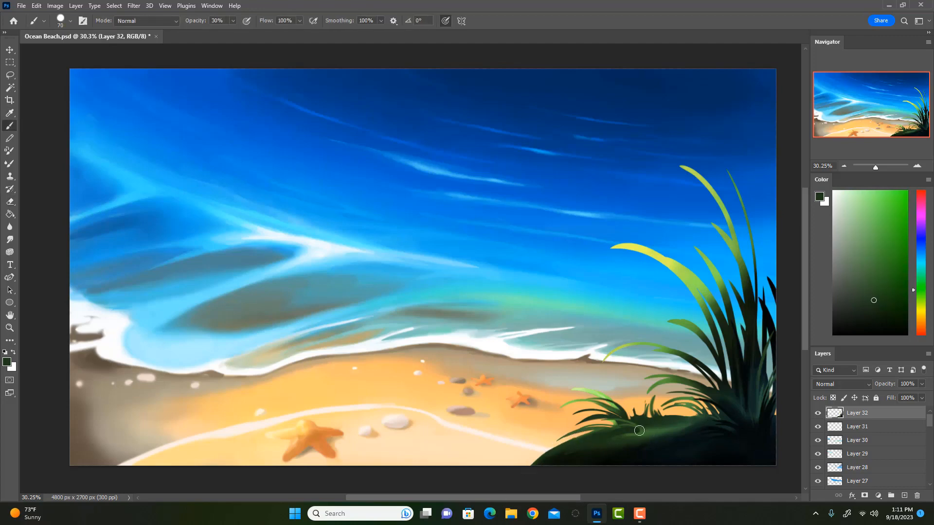
# Step: Sample green and near-black tones across the mound to touch up its surface with a 45 px brush at 100% opacity
pyautogui.press('[')
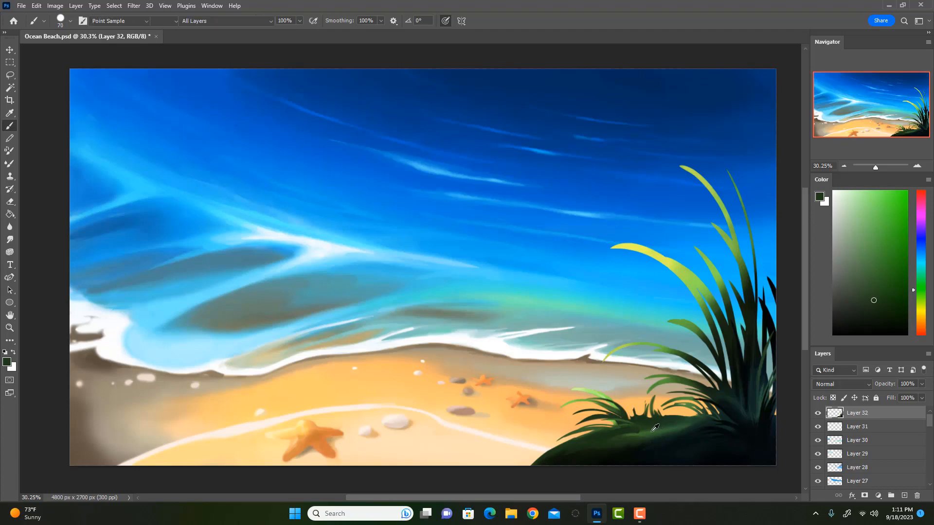
pyautogui.keyDown('alt'); pyautogui.click(652, 428); pyautogui.keyUp('alt')
pyautogui.press('0')
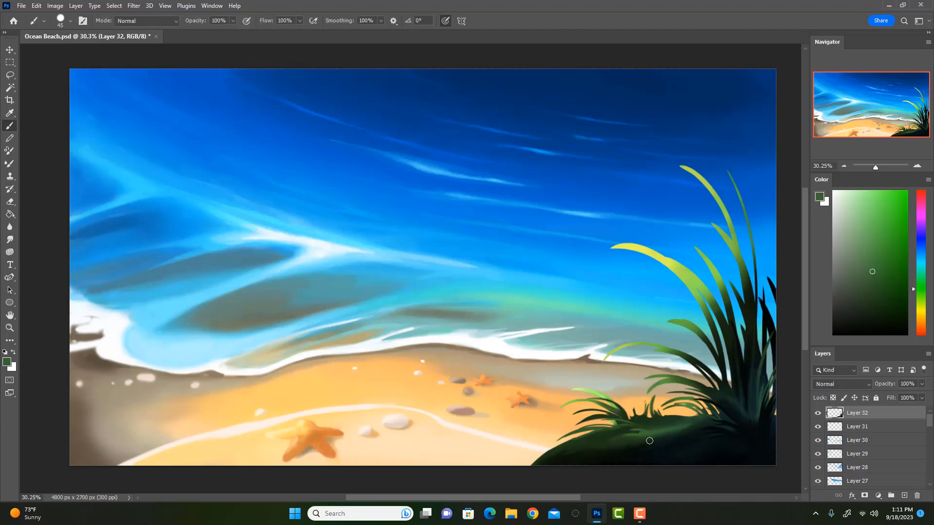
pyautogui.keyDown('alt'); pyautogui.click(624, 432); pyautogui.keyUp('alt')
pyautogui.keyDown('alt'); pyautogui.click(578, 443); pyautogui.keyUp('alt')
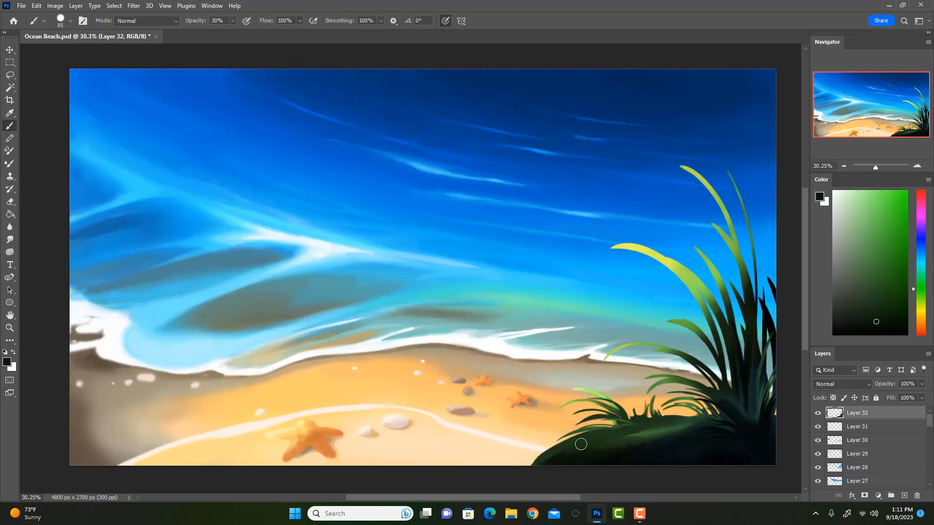
# Step: Enlarge the brush and extend the mound's left slope over the sand with near-black green strokes at 30% opacity
pyautogui.press(']')
pyautogui.press(']')
pyautogui.moveTo(569, 446)
pyautogui.mouseDown()
pyautogui.moveTo(502, 483)
pyautogui.moveTo(540, 453)
pyautogui.mouseUp()
pyautogui.press('3')
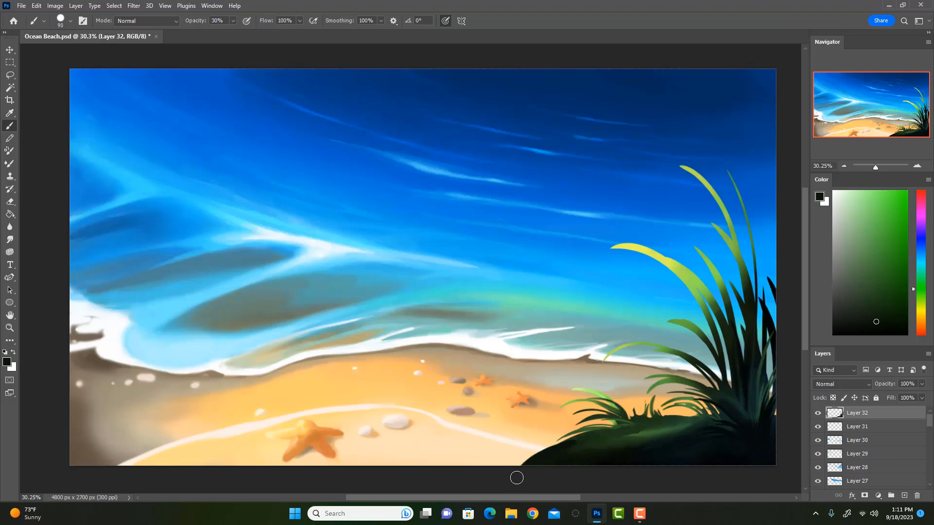
pyautogui.press(']')
pyautogui.press(']')
pyautogui.press('[')
pyautogui.press('[')
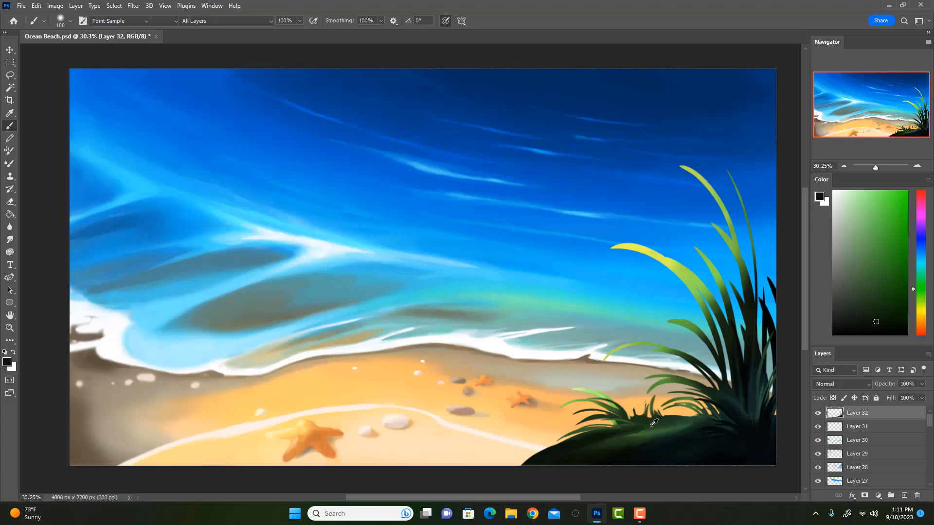
# Step: Sample dark greens near the mound's crest and blend the short blades there, reducing the brush to 45 px
pyautogui.keyDown('alt'); pyautogui.click(650, 425); pyautogui.keyUp('alt')
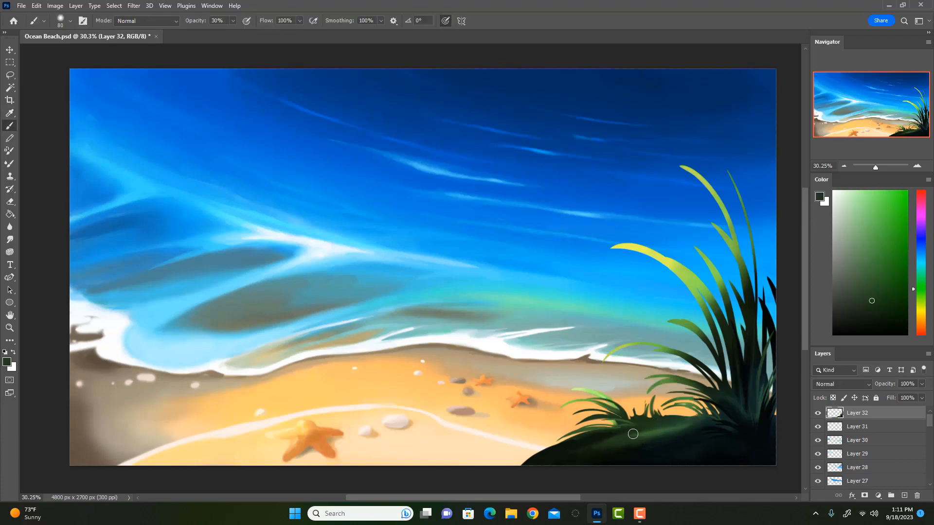
pyautogui.keyDown('alt'); pyautogui.click(653, 417); pyautogui.keyUp('alt')
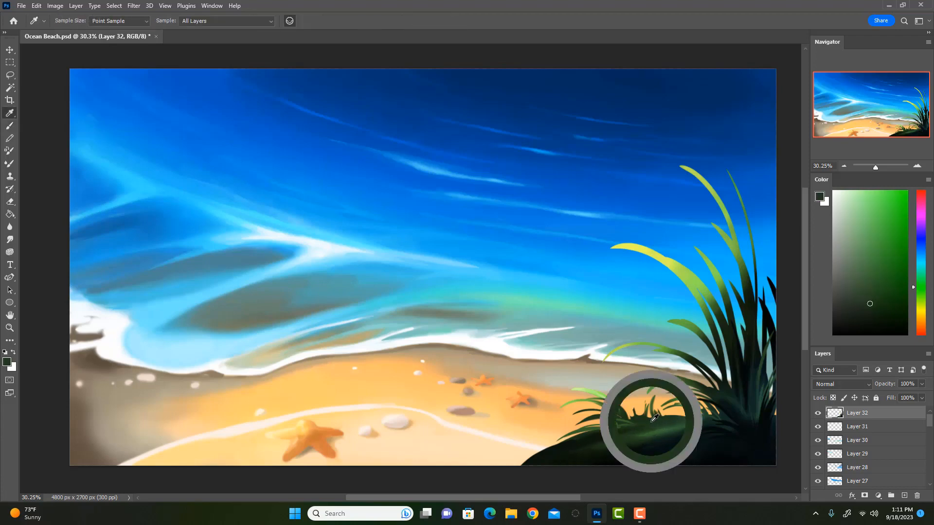
pyautogui.press('[')
pyautogui.press('[')
pyautogui.press('[')
pyautogui.press('[')
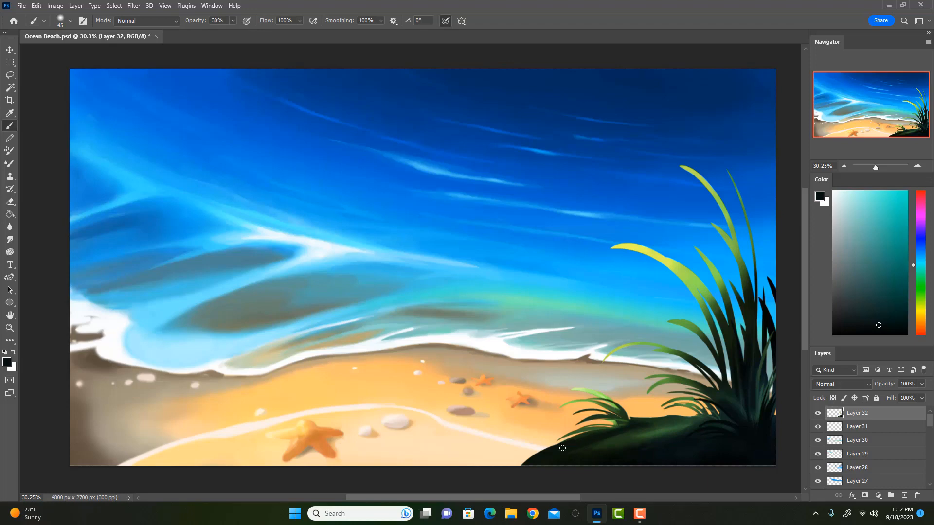
# Step: Lock Layer 32's transparent pixels and tint the left-hand grass blades with sampled mid green using a greatly enlarged brush
pyautogui.click(834, 398)
pyautogui.keyDown('alt'); pyautogui.click(675, 346); pyautogui.keyUp('alt')
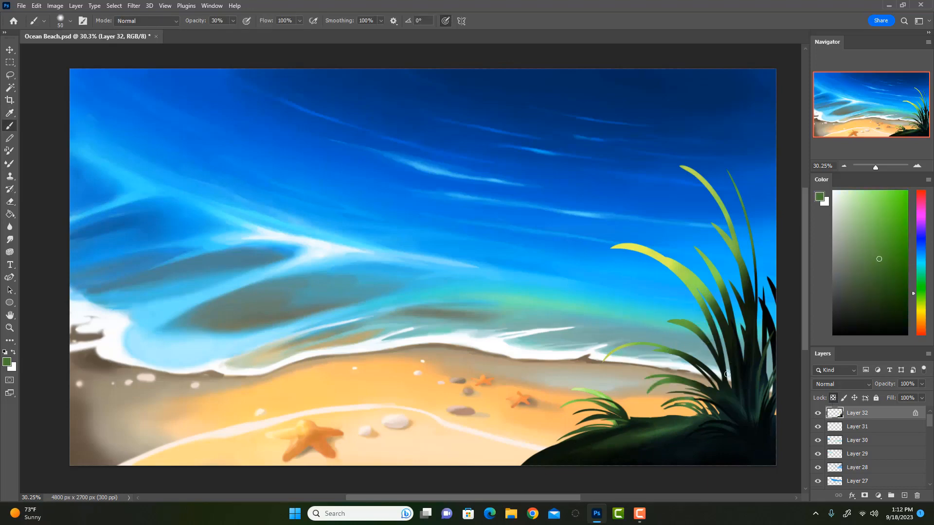
pyautogui.press(']')
pyautogui.press(']')
pyautogui.press(']')
pyautogui.press(']')
pyautogui.press(']')
pyautogui.press(']')
pyautogui.press(']')
pyautogui.press(']')
pyautogui.press(']')
pyautogui.press(']')
pyautogui.press(']')
pyautogui.press(']')
pyautogui.press(']')
pyautogui.press(']')
pyautogui.moveTo(588, 377); pyautogui.dragTo(649, 370)
# Step: Choose a more saturated green and glaze it over the large clump's lower blades with a 700 px brush at 30% opacity
pyautogui.click(908, 215)
pyautogui.press(']')
pyautogui.moveTo(659, 411)
pyautogui.mouseDown()
pyautogui.moveTo(690, 385)
pyautogui.moveTo(720, 379)
pyautogui.moveTo(706, 375)
pyautogui.moveTo(725, 384)
pyautogui.moveTo(747, 346)
pyautogui.mouseUp()
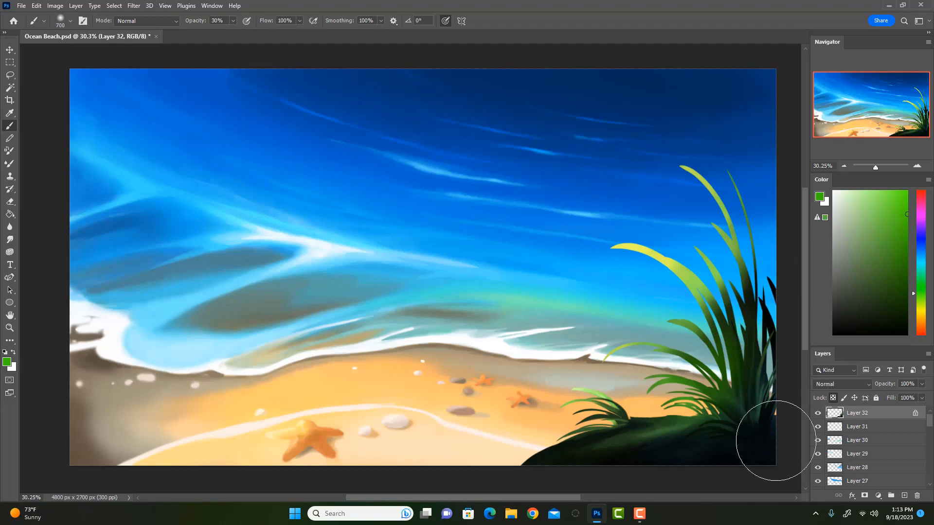
# Step: Reduce the brush to 400 px and tint the mound's left slope with the saturated green at 30% opacity
pyautogui.click(833, 398)
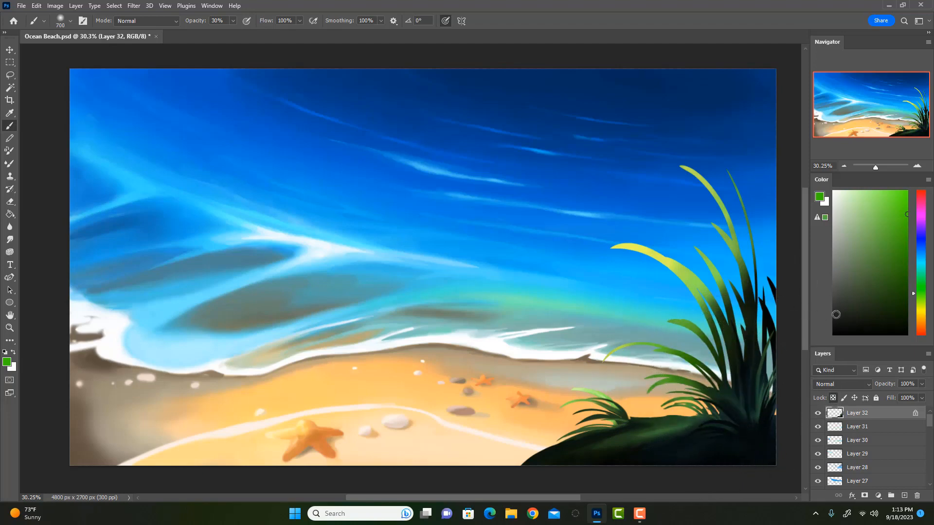
pyautogui.press('[')
pyautogui.press('[')
pyautogui.press('[')
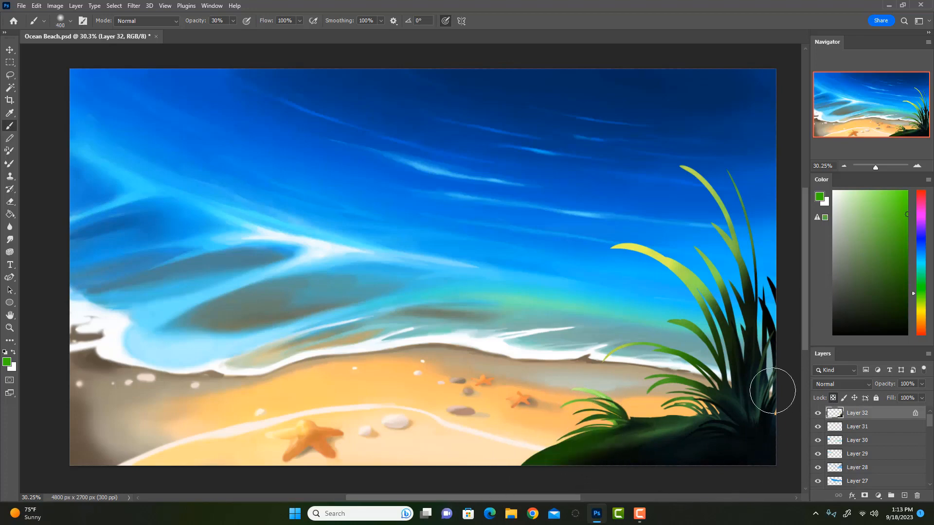
# Step: Try glazing the large clump's base with a muted dark teal using an 800 px brush at 30% opacity
pyautogui.press('i')
pyautogui.click(763, 406)
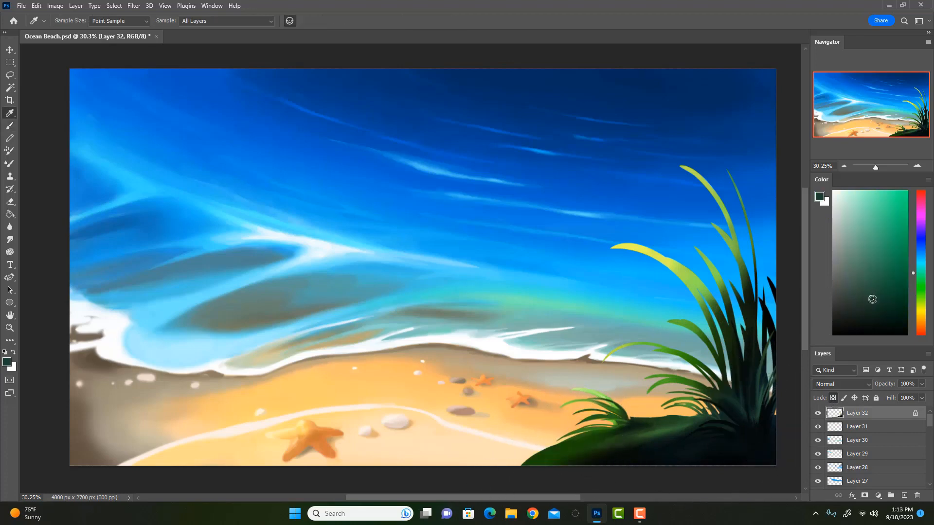
pyautogui.moveTo(861, 311); pyautogui.dragTo(869, 283)
pyautogui.press('b')
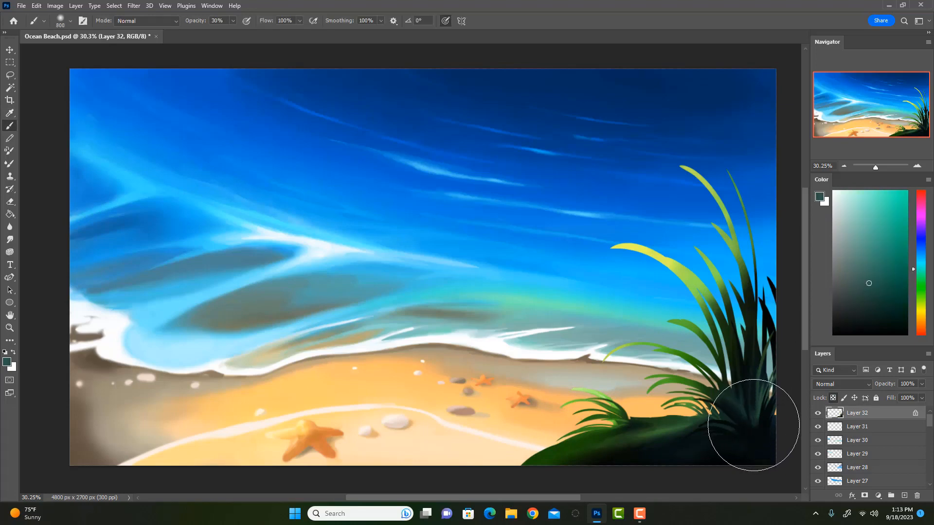
pyautogui.press(']')
pyautogui.moveTo(850, 293); pyautogui.dragTo(849, 293)
pyautogui.moveTo(750, 419); pyautogui.dragTo(755, 414)
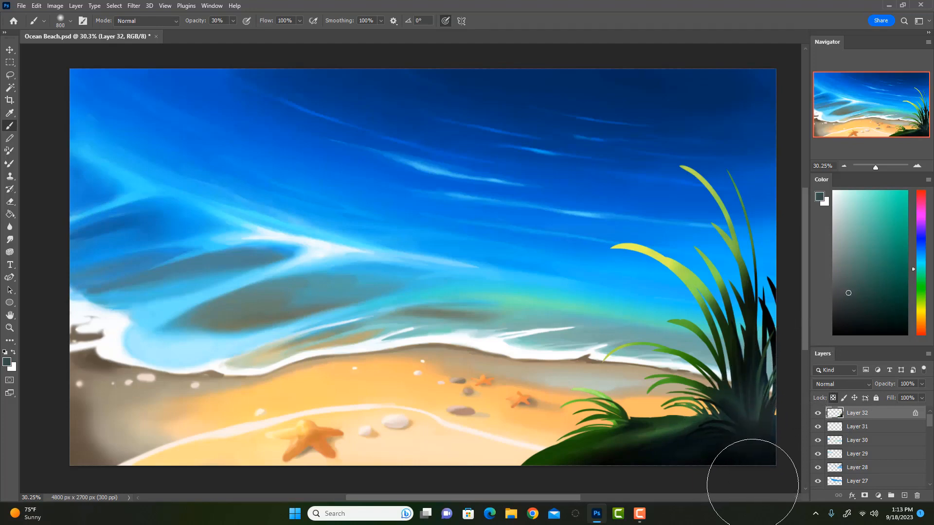
pyautogui.hotkey('ctrl', 'z')
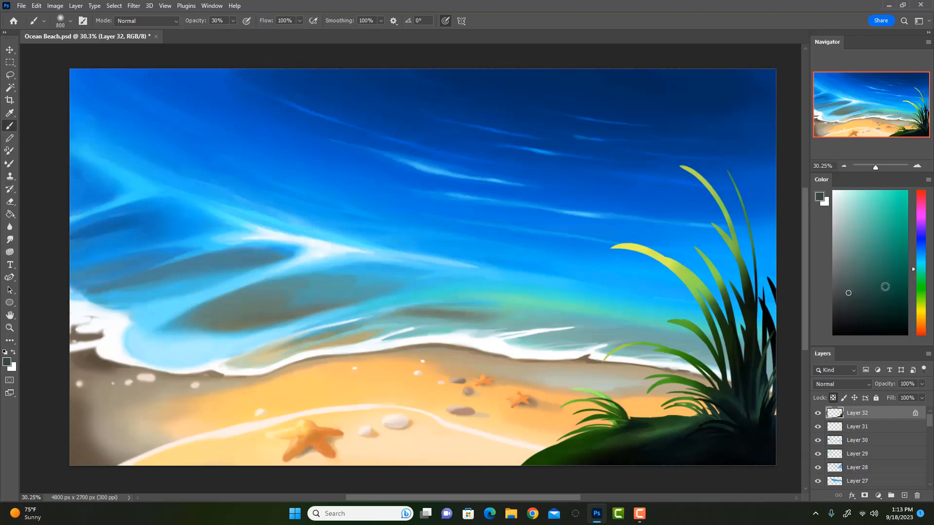
# Step: Choose a saturated teal blue and glaze it over the large clump's base with the 800 px brush at 30% opacity
pyautogui.moveTo(920, 269); pyautogui.dragTo(920, 260)
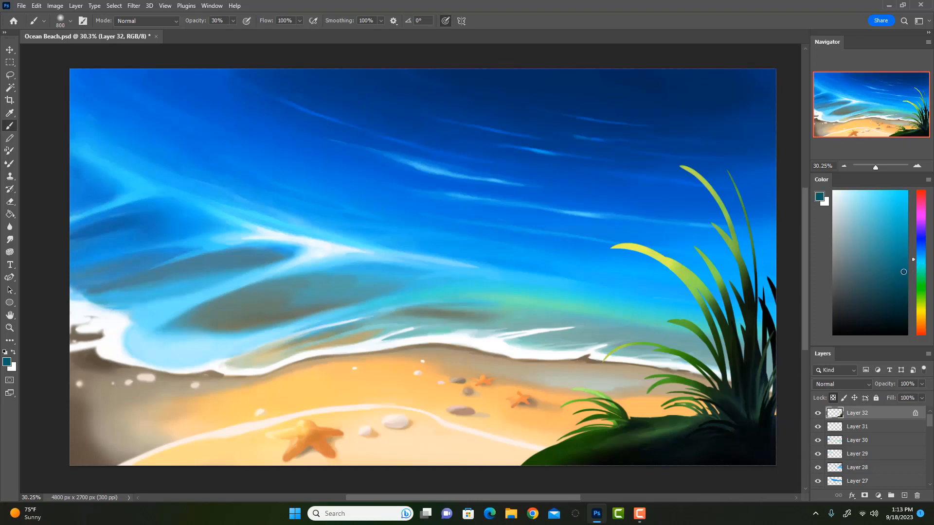
pyautogui.click(908, 260)
pyautogui.moveTo(734, 419)
pyautogui.mouseDown()
pyautogui.moveTo(758, 416)
pyautogui.moveTo(769, 404)
pyautogui.moveTo(763, 421)
pyautogui.moveTo(774, 417)
pyautogui.moveTo(775, 374)
pyautogui.mouseUp()
pyautogui.hotkey('ctrl', 'z')
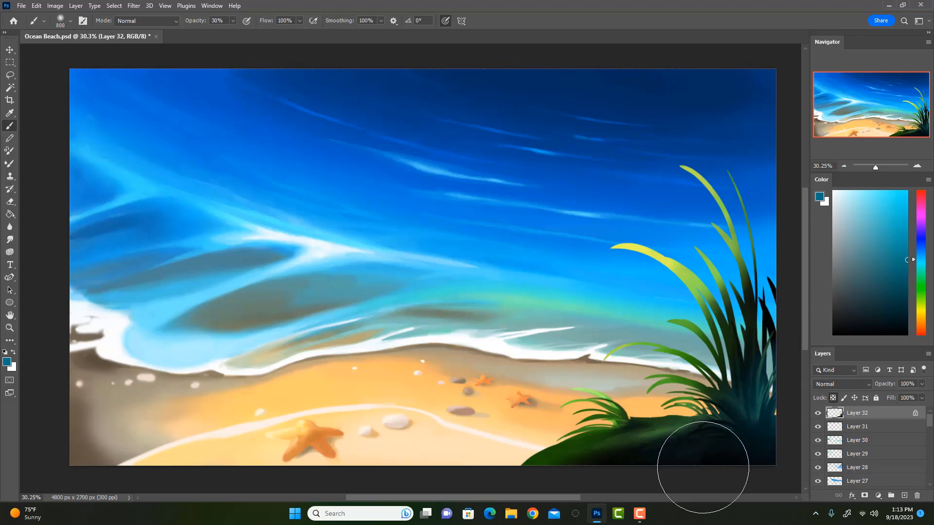
# Step: Try tinting the mound with the teal blue at 10% opacity, reducing the brush to 500 px
pyautogui.press('[')
pyautogui.press('[')
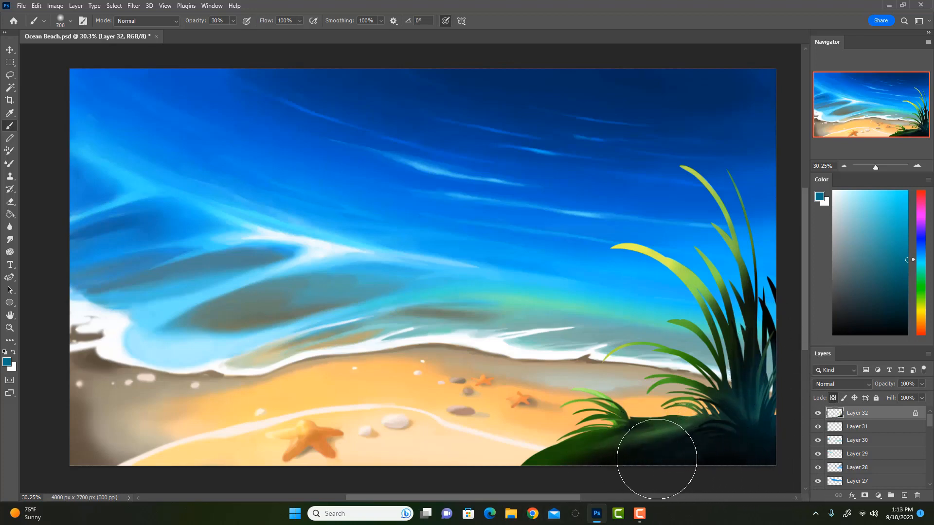
pyautogui.press('1')
pyautogui.moveTo(641, 454)
pyautogui.mouseDown()
pyautogui.moveTo(708, 434)
pyautogui.moveTo(613, 430)
pyautogui.moveTo(606, 452)
pyautogui.moveTo(557, 480)
pyautogui.moveTo(686, 451)
pyautogui.moveTo(769, 456)
pyautogui.mouseUp()
pyautogui.press('[')
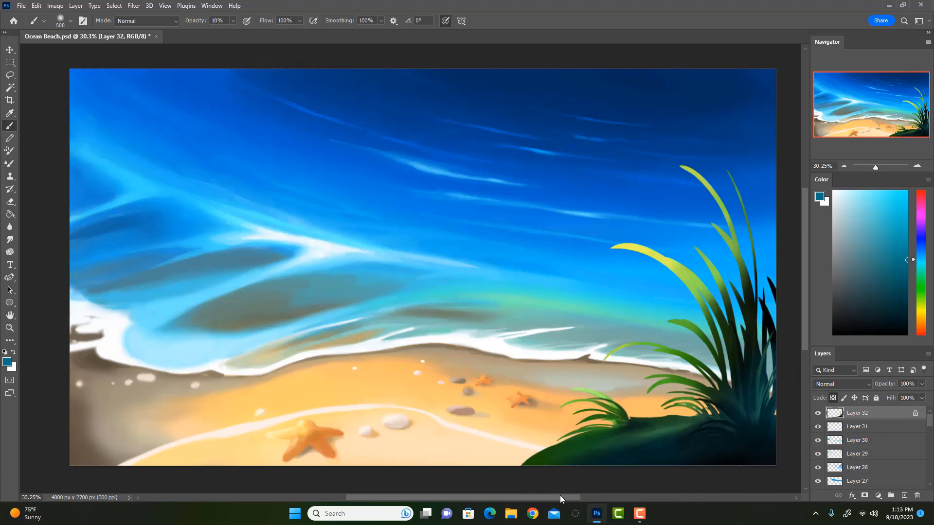
pyautogui.press('[')
pyautogui.press('[')
# Step: Undo the latest teal strokes over the mound
pyautogui.hotkey('ctrl', 'z')
pyautogui.hotkey('ctrl', 'z')
pyautogui.hotkey('ctrl', 'z')
pyautogui.hotkey('ctrl', 'z')
pyautogui.hotkey('ctrl', 'z')
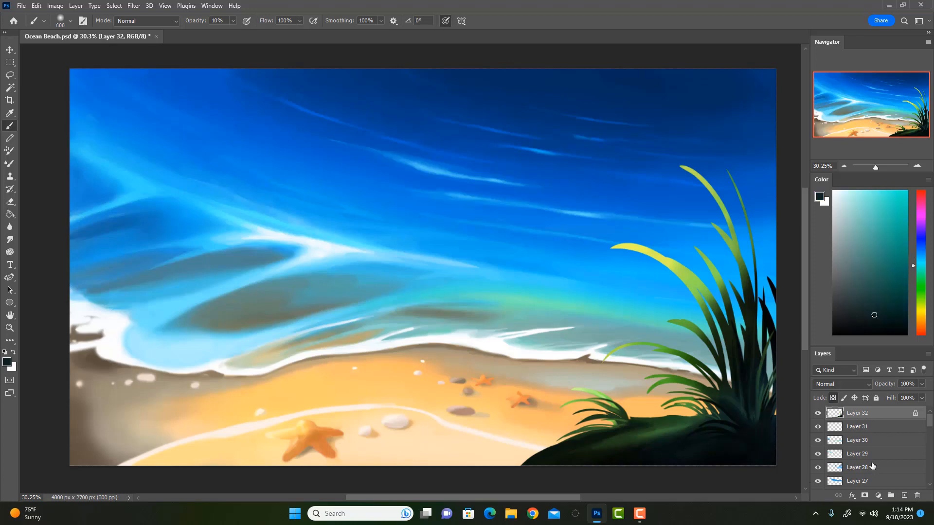
# Step: Duplicate Layer 32 and hide the original so that only the copy is shown
pyautogui.rightClick(857, 416)
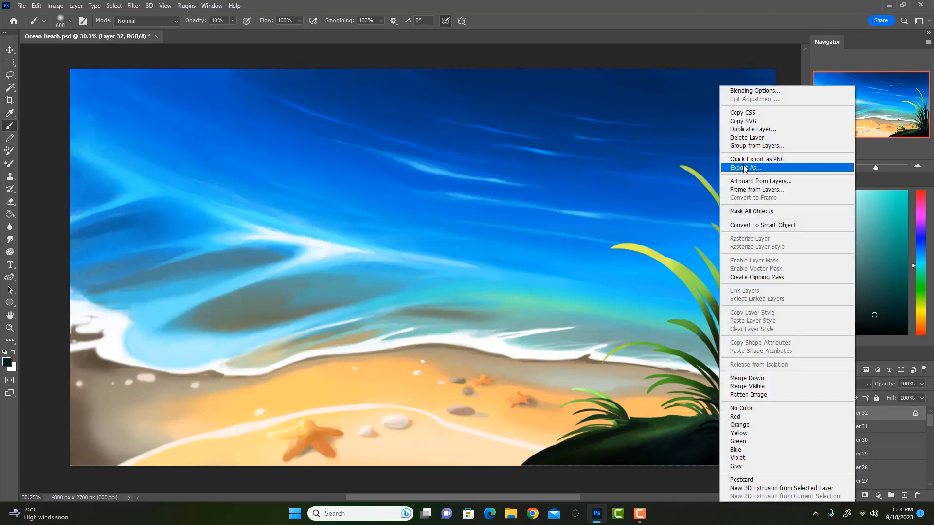
pyautogui.click(753, 129)
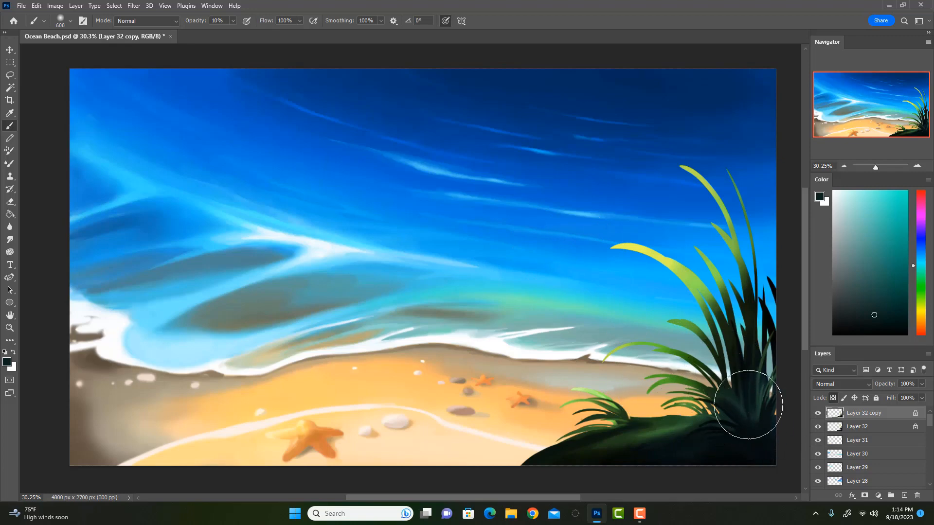
pyautogui.click(818, 427)
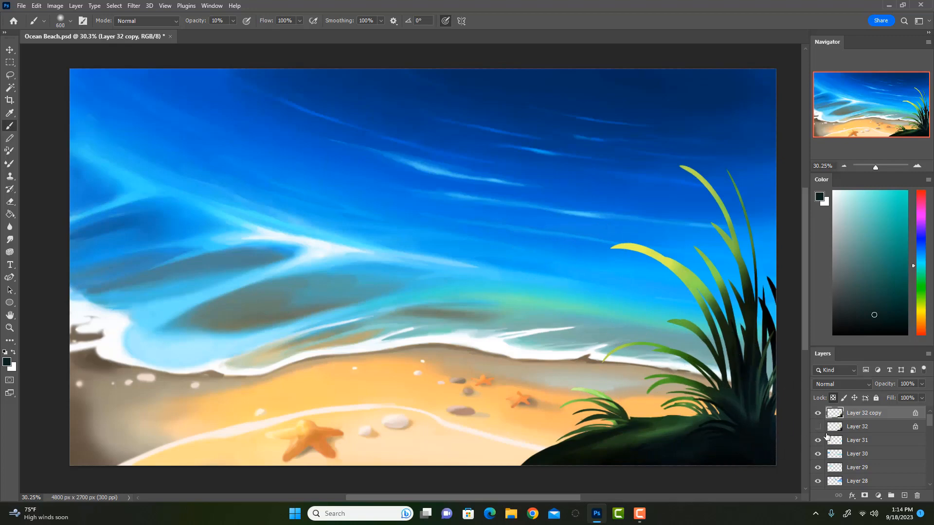
# Step: Unlock Layer 32 copy's transparent pixels and paint the mound's crest in sampled dark green with a harder 50 px brush at 100% opacity
pyautogui.keyDown('alt'); pyautogui.click(672, 426); pyautogui.keyUp('alt')
pyautogui.press('0')
pyautogui.press('[')
pyautogui.press('[')
pyautogui.press('[')
pyautogui.press('[')
pyautogui.press('[')
pyautogui.press('[')
pyautogui.press('[')
pyautogui.press('[')
pyautogui.press('[')
pyautogui.press('[')
pyautogui.press('[')
pyautogui.press('[')
pyautogui.press('[')
pyautogui.press('[')
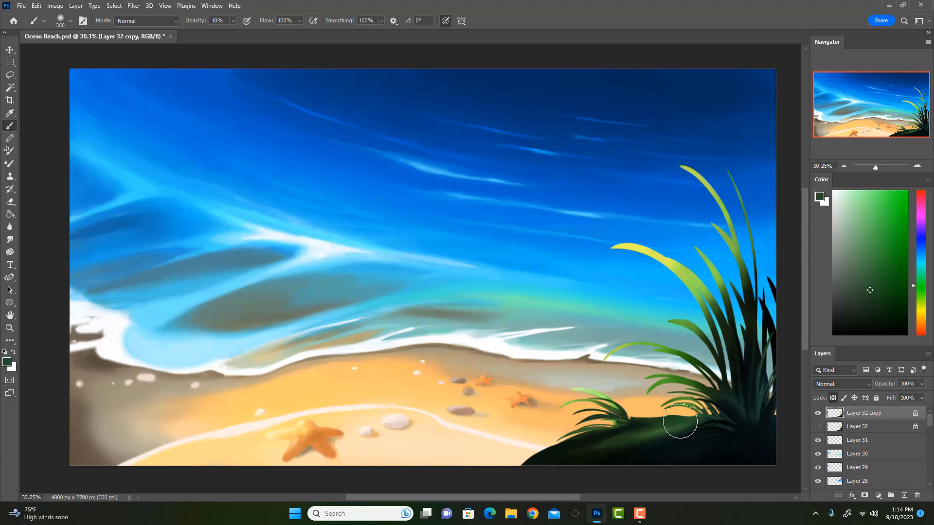
pyautogui.press('/')
pyautogui.hotkey('shift', ']')
pyautogui.hotkey('shift', ']')
pyautogui.hotkey('shift', ']')
pyautogui.moveTo(693, 418)
pyautogui.mouseDown()
pyautogui.moveTo(630, 418)
pyautogui.moveTo(688, 417)
pyautogui.mouseUp()
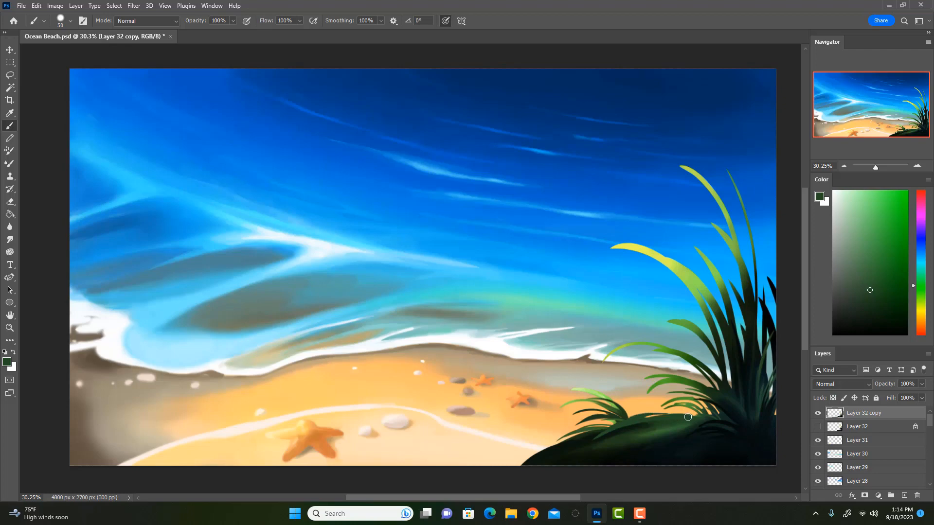
# Step: Blend near-black green over the mound's left slope at 30% opacity and clean up its outer edge with a small eraser
pyautogui.keyDown('alt'); pyautogui.click(628, 430); pyautogui.keyUp('alt')
pyautogui.press('3')
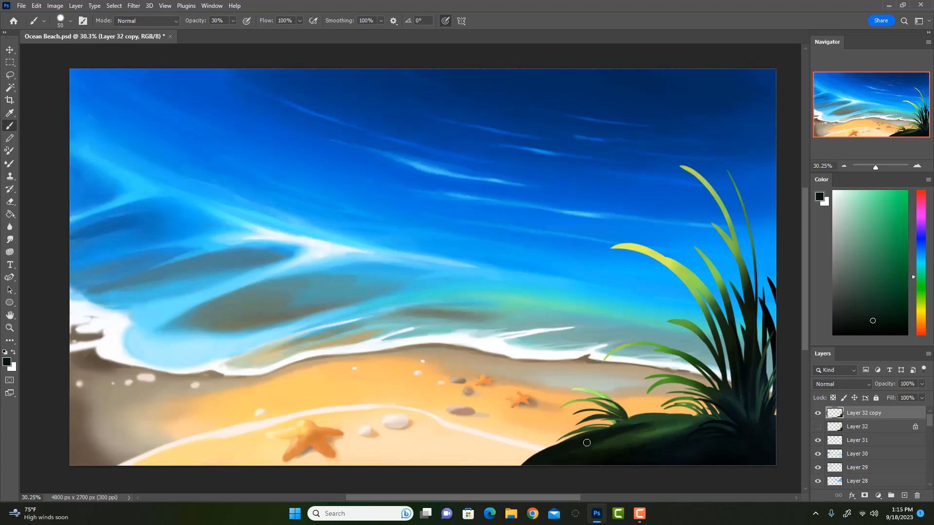
pyautogui.press('e')
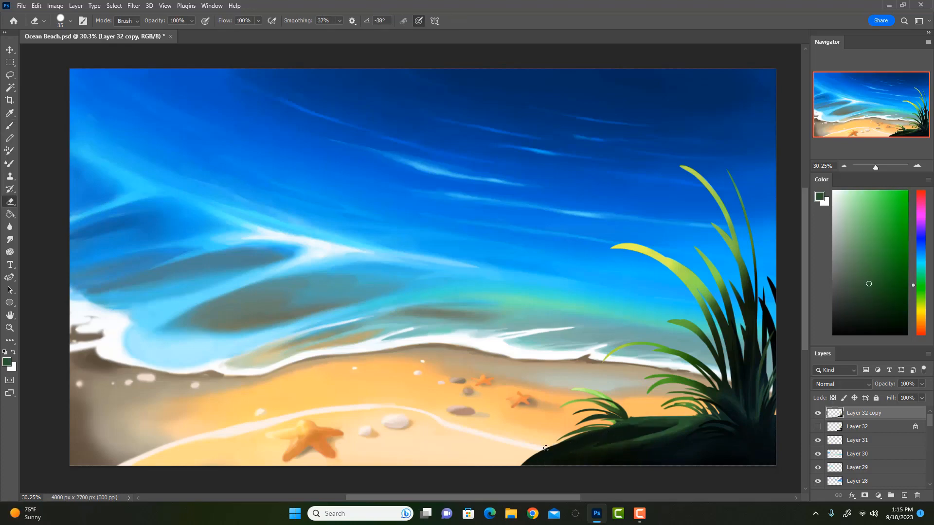
pyautogui.press('[')
pyautogui.press(']')
# Step: Sample light green and paint a thin curved blade on the small left tuft with a 40 px brush at 100% opacity
pyautogui.press('b')
pyautogui.keyDown('alt'); pyautogui.click(618, 411); pyautogui.keyUp('alt')
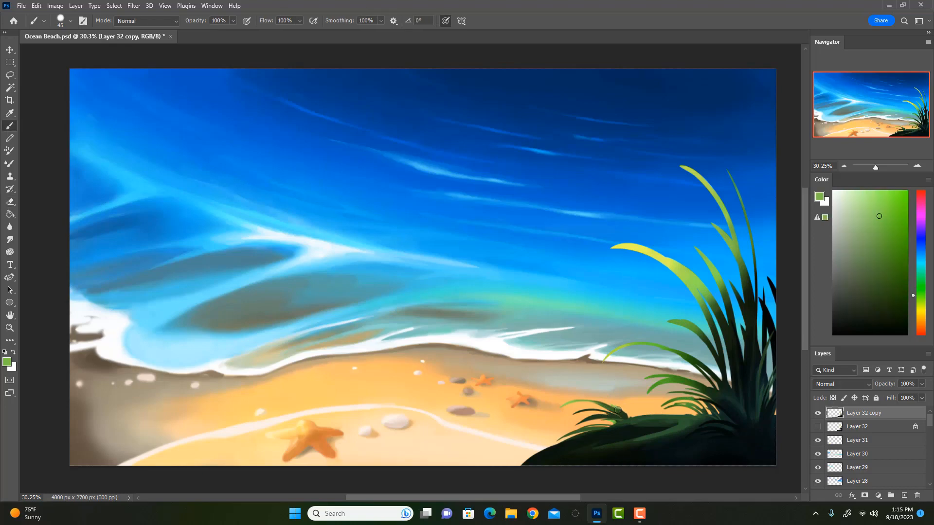
pyautogui.press('[')
pyautogui.moveTo(626, 418); pyautogui.dragTo(566, 389)
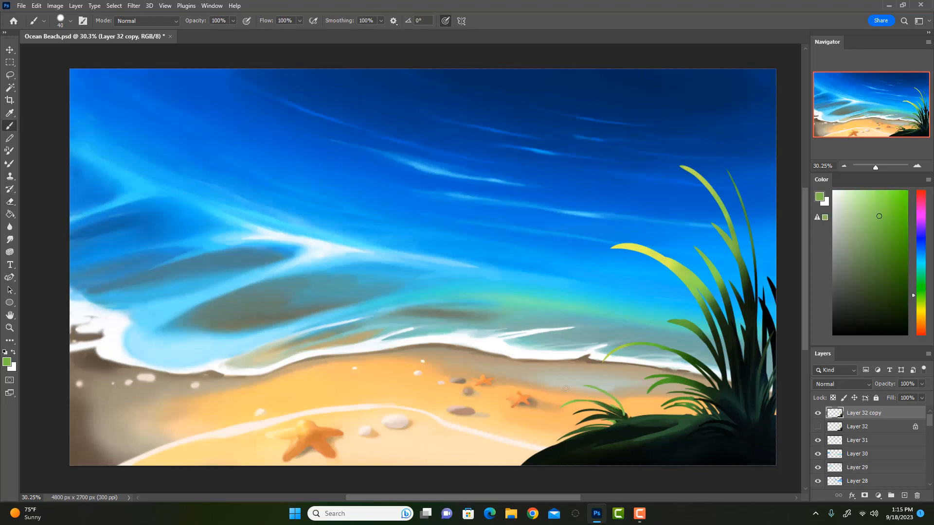
# Step: Sample dark green and reshape the small left tuft's blades, alternating between the brush and the eraser
pyautogui.keyDown('alt'); pyautogui.click(626, 416); pyautogui.keyUp('alt')
pyautogui.press('e')
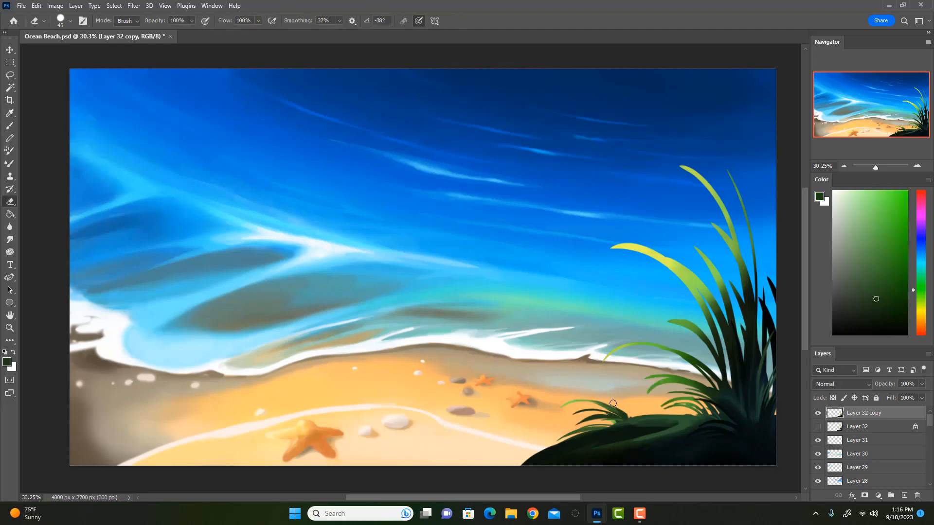
pyautogui.press('b')
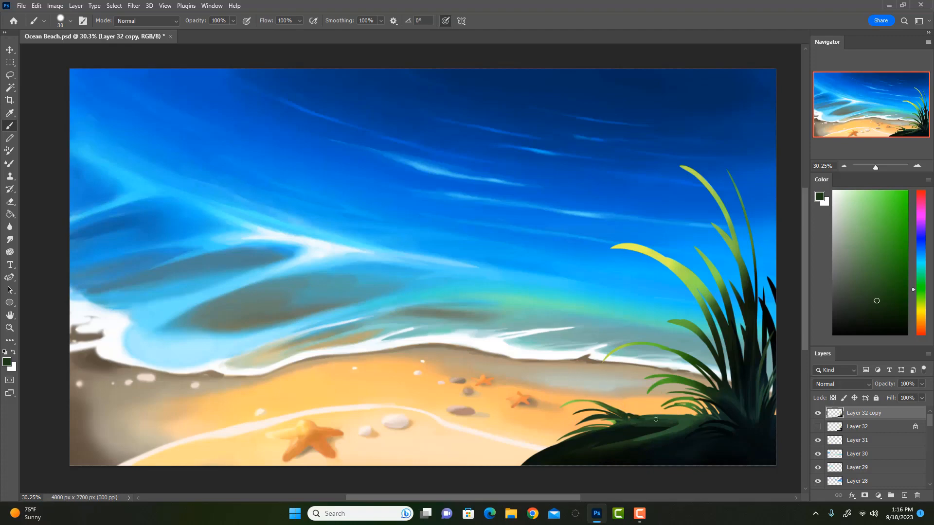
pyautogui.press(']')
pyautogui.press('e')
# Step: Lock Layer 32 copy's transparent pixels and brush sampled light green down the large clump's left blades at 50 px and 30% opacity
pyautogui.press('i')
pyautogui.click(720, 410)
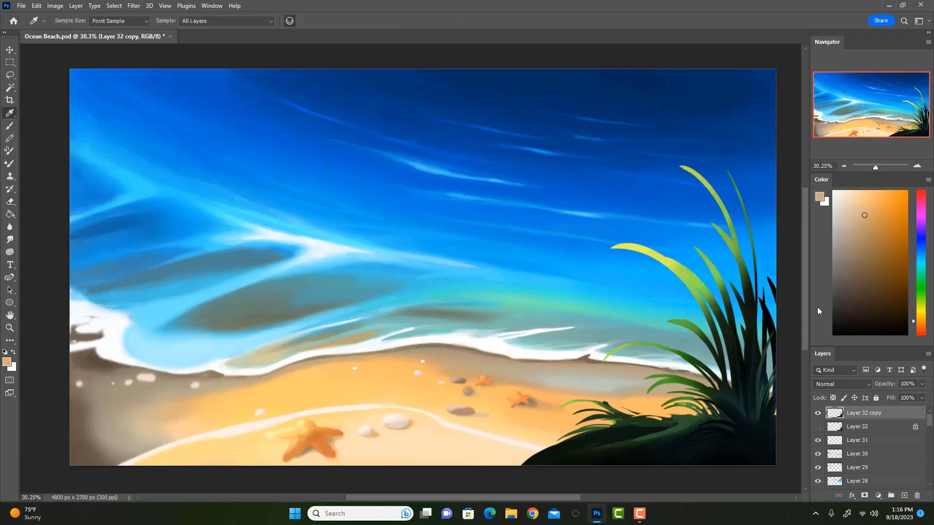
pyautogui.click(833, 399)
pyautogui.click(696, 286)
pyautogui.press('b')
pyautogui.moveTo(700, 298)
pyautogui.mouseDown()
pyautogui.moveTo(721, 350)
pyautogui.moveTo(710, 339)
pyautogui.mouseUp()
pyautogui.hotkey('ctrl', 'z')
pyautogui.press('[')
pyautogui.press('3')
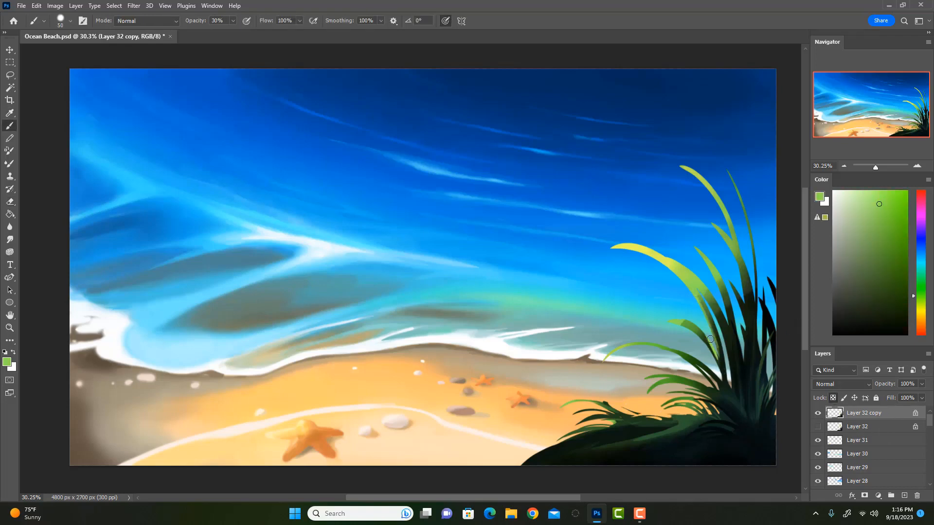
pyautogui.moveTo(705, 294); pyautogui.dragTo(726, 363)
# Step: Paint a pale cream highlight on the tip of the long arched blade at 100% opacity and soften it at 30%
pyautogui.press('0')
pyautogui.keyDown('alt'); pyautogui.click(640, 245); pyautogui.keyUp('alt')
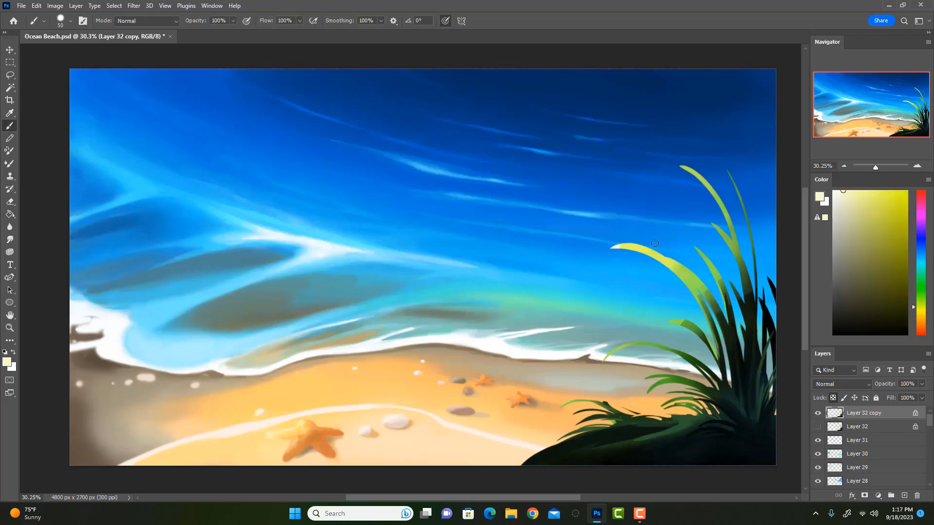
pyautogui.moveTo(613, 246); pyautogui.dragTo(638, 247)
pyautogui.press('3')
pyautogui.press(']')
pyautogui.press(']')
# Step: Trim the underside of the long arched blade with the 45 px eraser to make it slimmer
pyautogui.press('e')
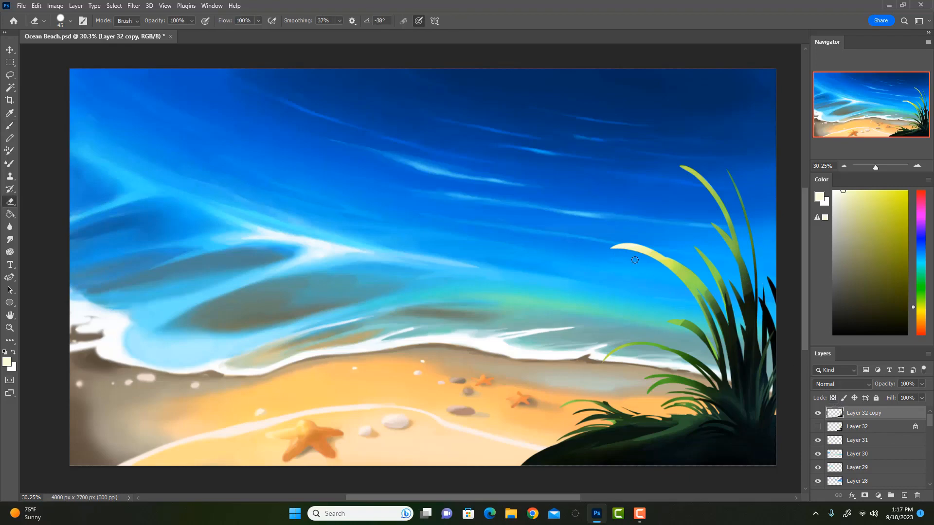
pyautogui.moveTo(651, 257)
pyautogui.mouseDown()
pyautogui.moveTo(609, 249)
pyautogui.moveTo(617, 264)
pyautogui.moveTo(679, 260)
pyautogui.moveTo(664, 269)
pyautogui.moveTo(691, 295)
pyautogui.moveTo(672, 268)
pyautogui.moveTo(614, 246)
pyautogui.mouseUp()
pyautogui.hotkey('ctrl', 'z')
pyautogui.moveTo(702, 283)
pyautogui.mouseDown()
pyautogui.moveTo(661, 253)
pyautogui.moveTo(576, 266)
pyautogui.mouseUp()
pyautogui.hotkey('ctrl', 'z')
pyautogui.moveTo(663, 255); pyautogui.dragTo(601, 242)
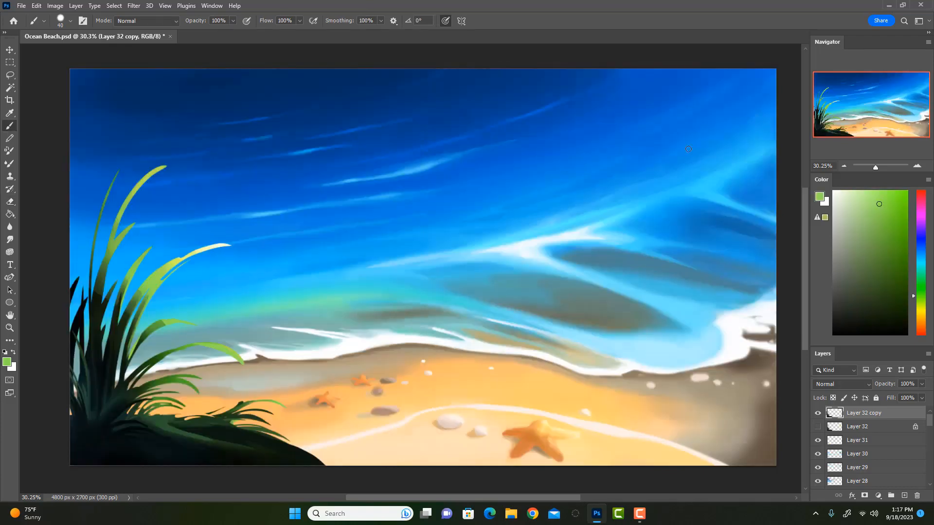
# Step: Lock the layer's transparent pixels again and tint the drooping lower blade's tip yellow-green at 30% opacity, enlarging the brush to 100 px
pyautogui.click(833, 398)
pyautogui.click(857, 191)
pyautogui.moveTo(238, 360); pyautogui.dragTo(244, 364)
pyautogui.click(921, 304)
pyautogui.click(876, 191)
pyautogui.press(']')
pyautogui.press('3')
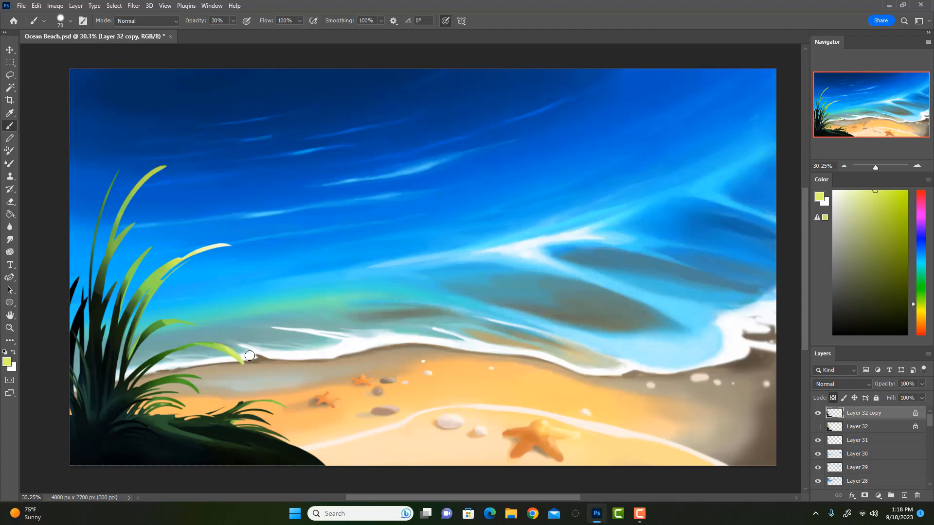
pyautogui.press(']')
pyautogui.press(']')
pyautogui.press(']')
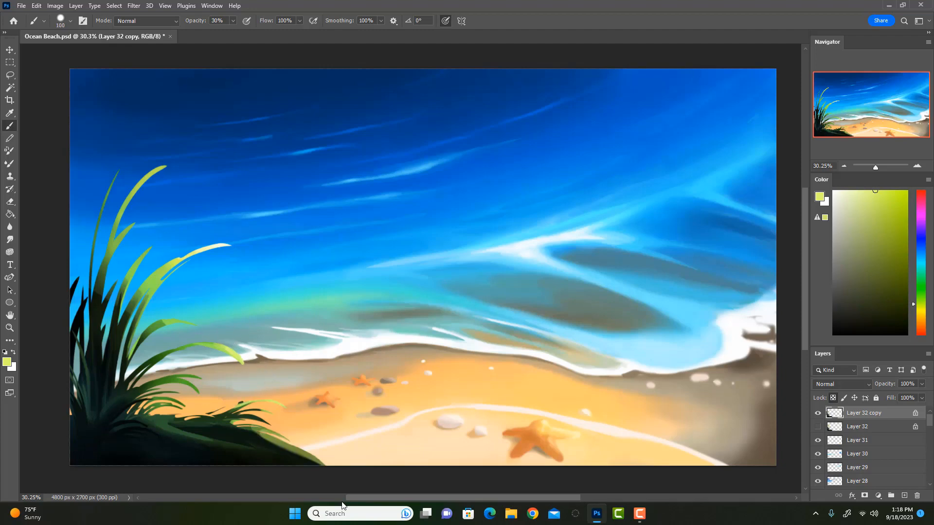
# Step: Flip the canvas back horizontally and paint a yellow-green rim light along the mound's left edge
pyautogui.hotkey('ctrl', 'shift', 'h')
pyautogui.moveTo(604, 427); pyautogui.dragTo(509, 476)
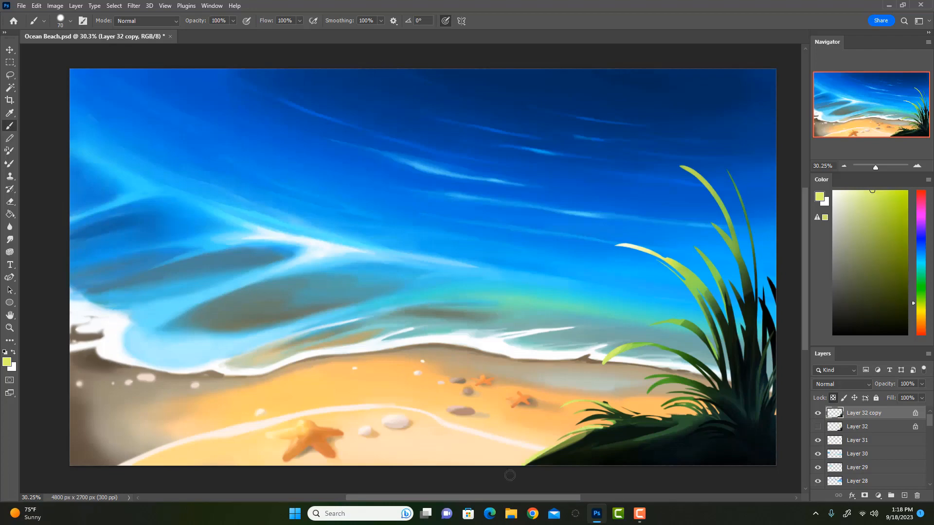
pyautogui.moveTo(570, 440); pyautogui.dragTo(485, 493)
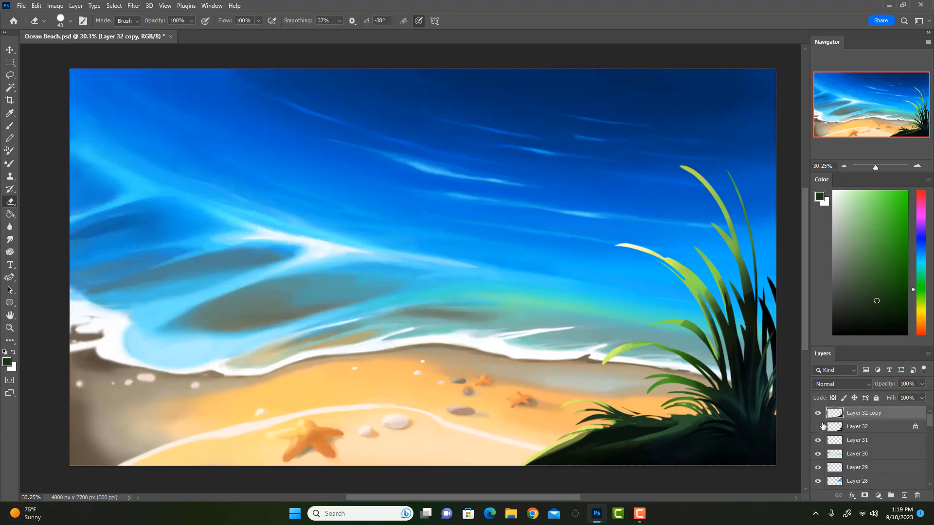
# Step: Compare the old and reworked grass by toggling the visibility of Layer 32 and Layer 32 copy
pyautogui.click(819, 413)
pyautogui.click(819, 427)
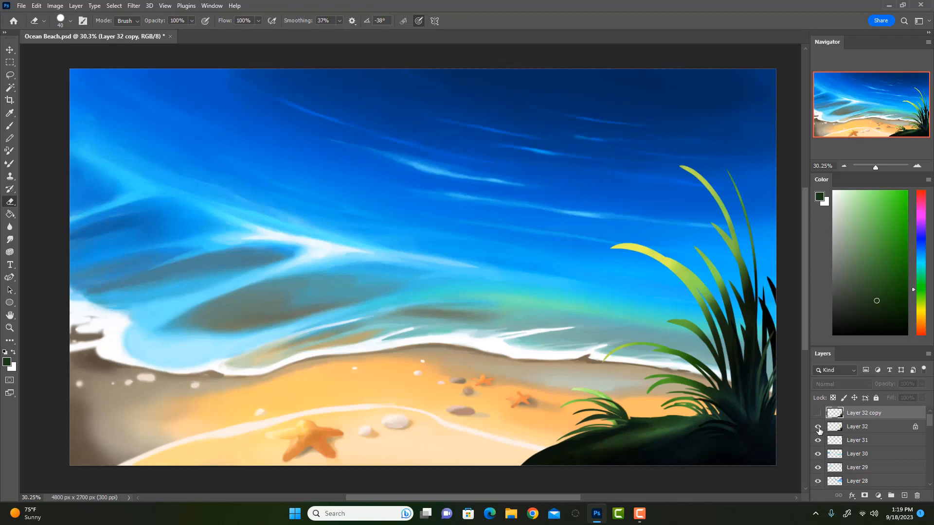
pyautogui.click(818, 428)
pyautogui.click(818, 428)
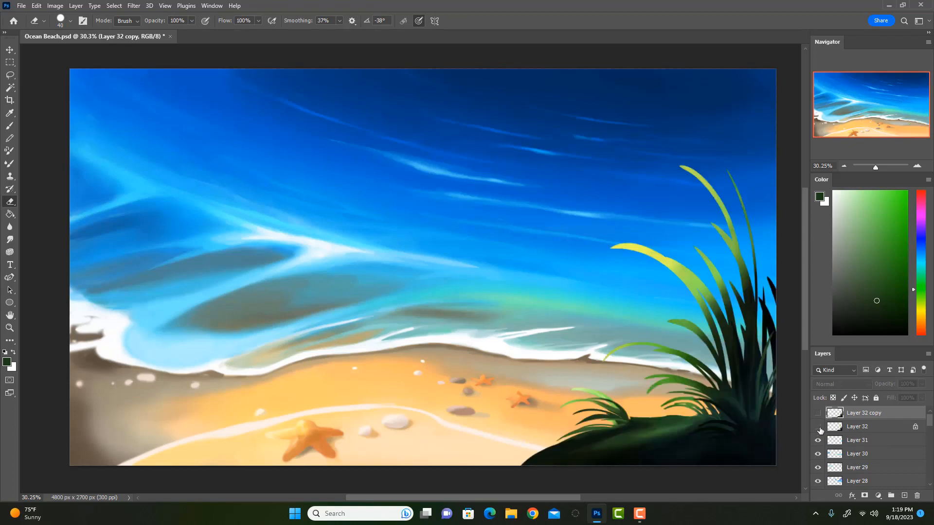
pyautogui.click(819, 428)
pyautogui.click(819, 414)
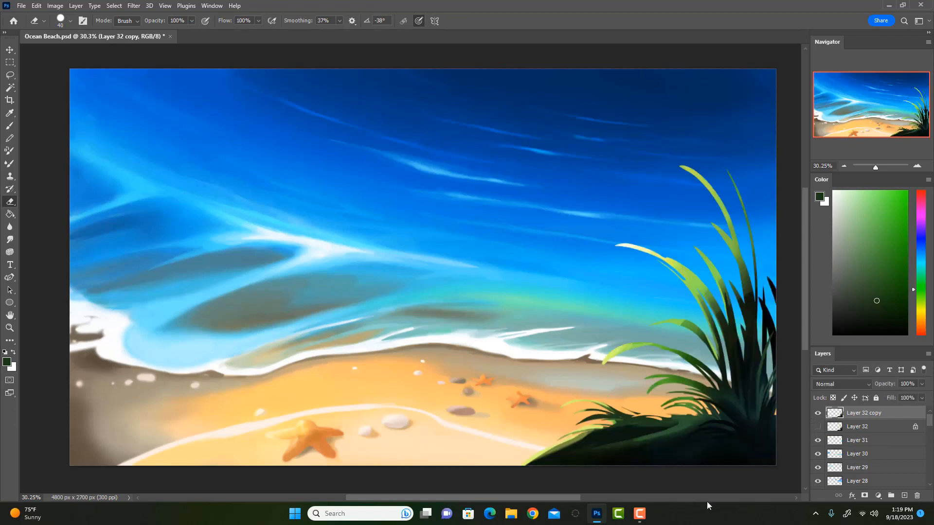
# Step: Sample a dark teal, lighten it to a muted grey-green, and block in a rock at the mound's lower right corner
pyautogui.press('b')
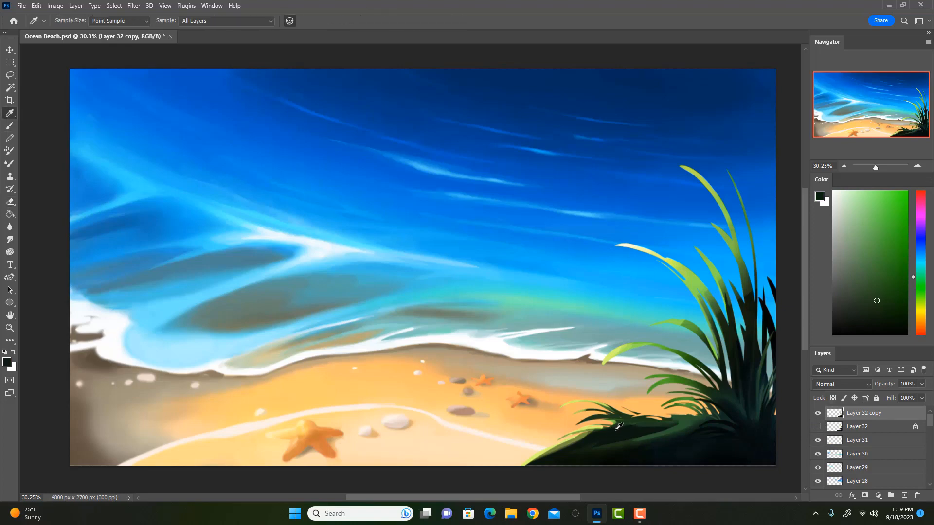
pyautogui.keyDown('alt'); pyautogui.click(611, 431); pyautogui.keyUp('alt')
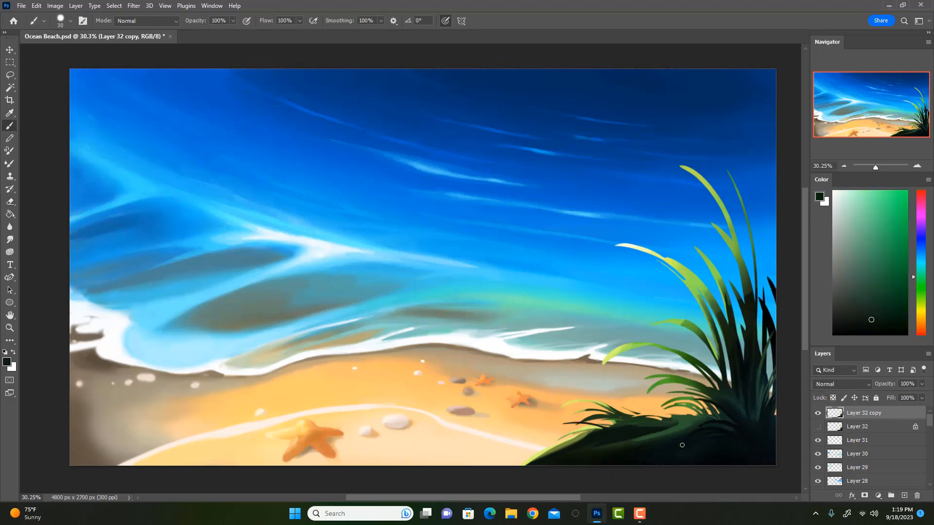
pyautogui.keyDown('alt'); pyautogui.click(727, 426); pyautogui.keyUp('alt')
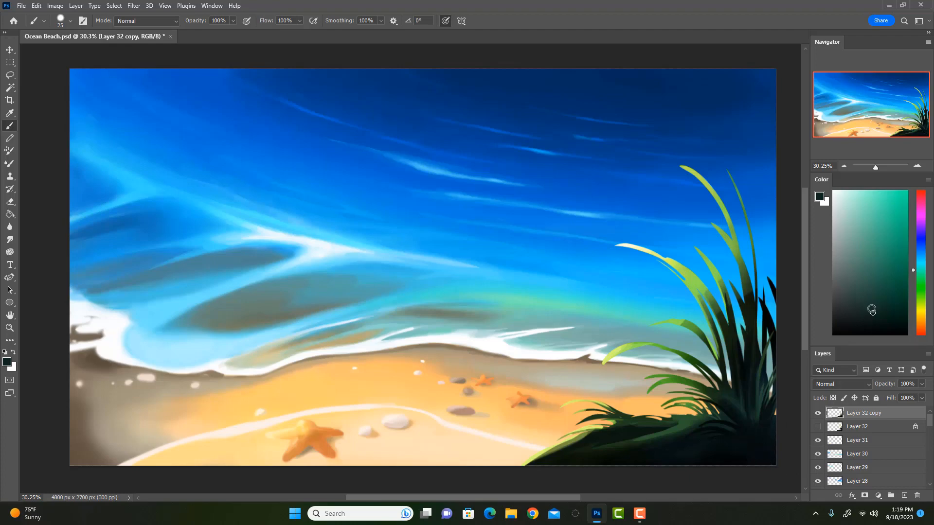
pyautogui.click(850, 273)
pyautogui.keyDown('alt'); pyautogui.click(740, 450); pyautogui.keyUp('alt')
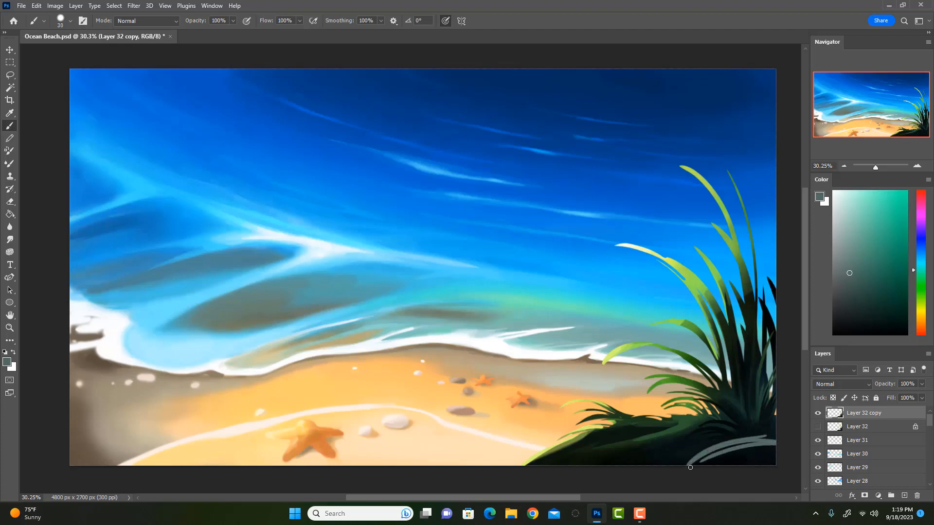
pyautogui.moveTo(767, 436)
pyautogui.mouseDown()
pyautogui.moveTo(687, 477)
pyautogui.moveTo(746, 453)
pyautogui.mouseUp()
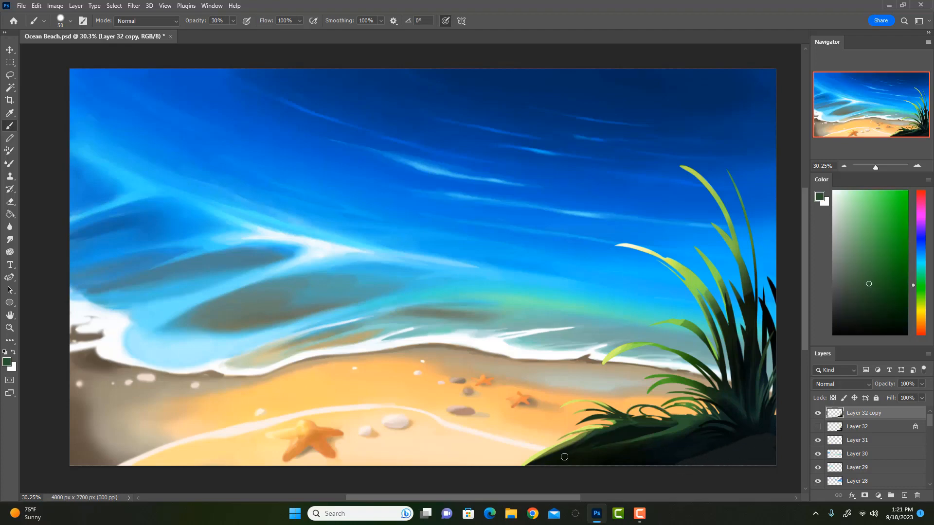
# Step: Paint small curling dark-green blades along the mound's crest at 30% opacity with a 50 px brush
pyautogui.press('3')
pyautogui.press(']')
pyautogui.keyDown('alt'); pyautogui.click(620, 417); pyautogui.keyUp('alt')
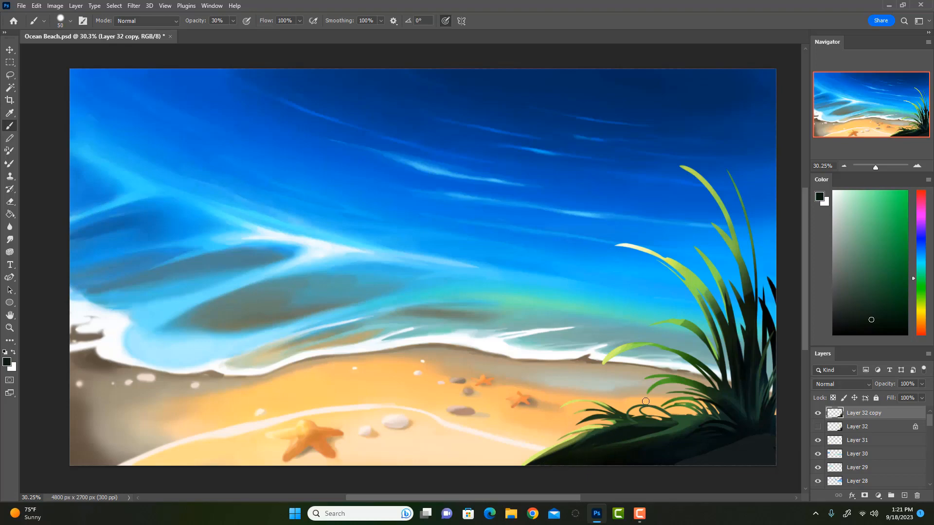
pyautogui.keyDown('alt'); pyautogui.click(646, 402); pyautogui.keyUp('alt')
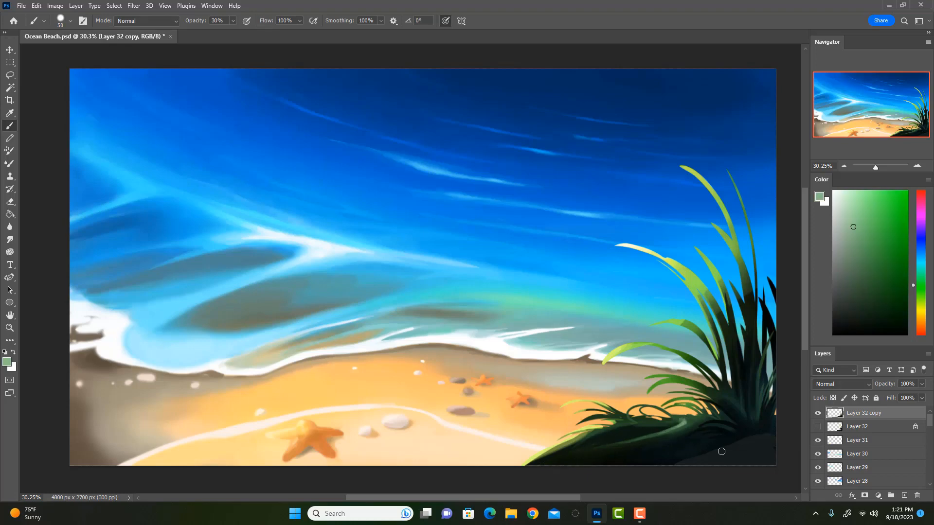
# Step: Refine the curling blades on the crest with sampled grey-greens, using a 40 px brush at 100% and 30% opacity
pyautogui.keyDown('alt'); pyautogui.click(691, 428); pyautogui.keyUp('alt')
pyautogui.keyDown('alt'); pyautogui.click(685, 419); pyautogui.keyUp('alt')
pyautogui.keyDown('alt'); pyautogui.click(679, 422); pyautogui.keyUp('alt')
pyautogui.press('0')
pyautogui.press('[')
pyautogui.keyDown('alt'); pyautogui.click(694, 418); pyautogui.keyUp('alt')
pyautogui.press('3')
# Step: Try upward grey-green strokes on the dark grass above the rock and undo them
pyautogui.moveTo(759, 410); pyautogui.dragTo(762, 368)
pyautogui.moveTo(760, 409); pyautogui.dragTo(762, 366)
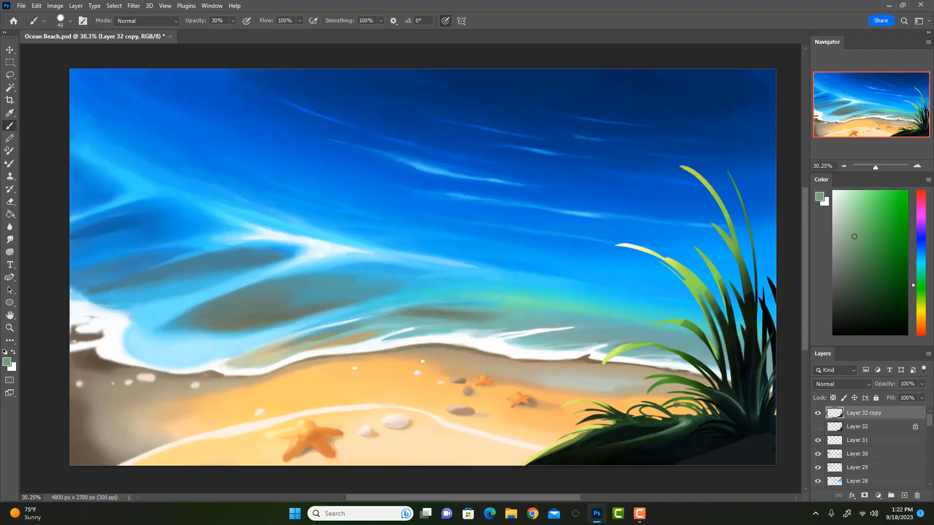
pyautogui.hotkey('ctrl', 'z')
pyautogui.hotkey('ctrl', 'z')
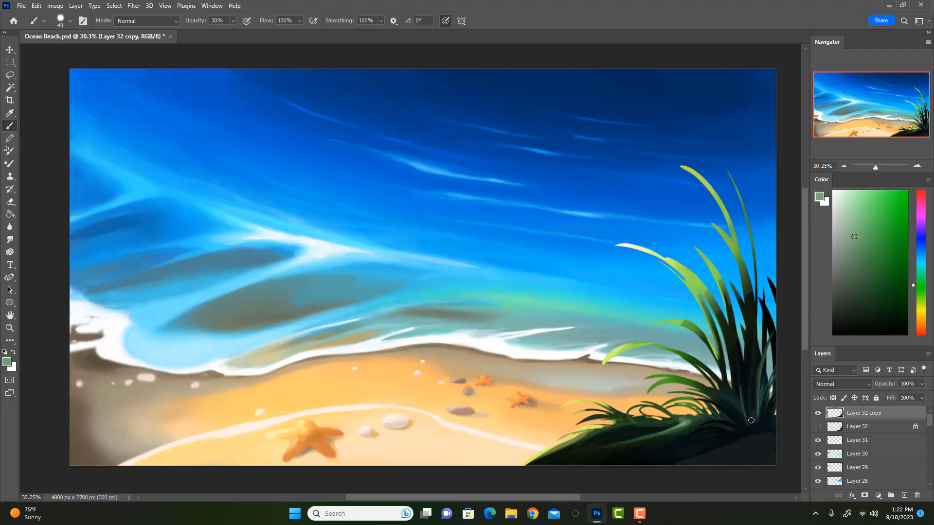
# Step: Sample a dark blue-grey and stroke a line along the rock's upper edge at 30% opacity
pyautogui.keyDown('alt'); pyautogui.click(743, 385); pyautogui.keyUp('alt')
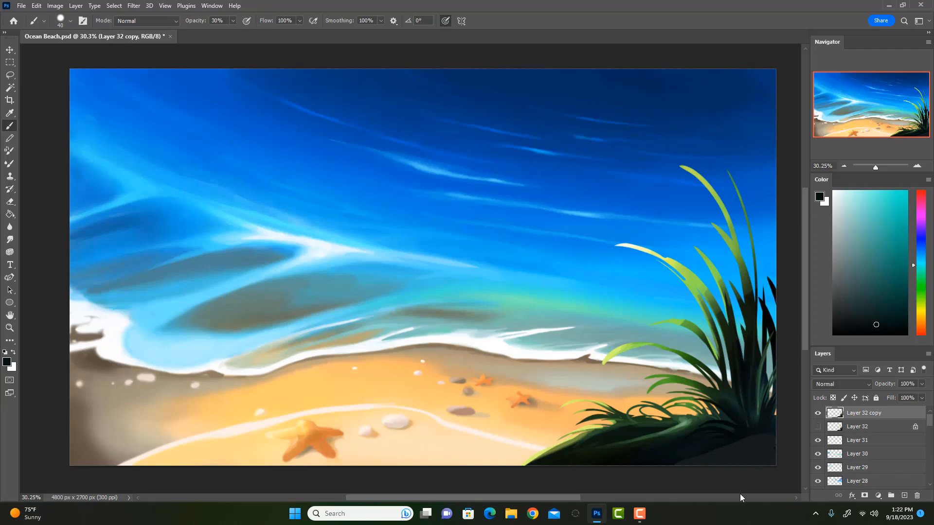
pyautogui.keyDown('alt'); pyautogui.click(767, 336); pyautogui.keyUp('alt')
pyautogui.moveTo(766, 439); pyautogui.dragTo(675, 475)
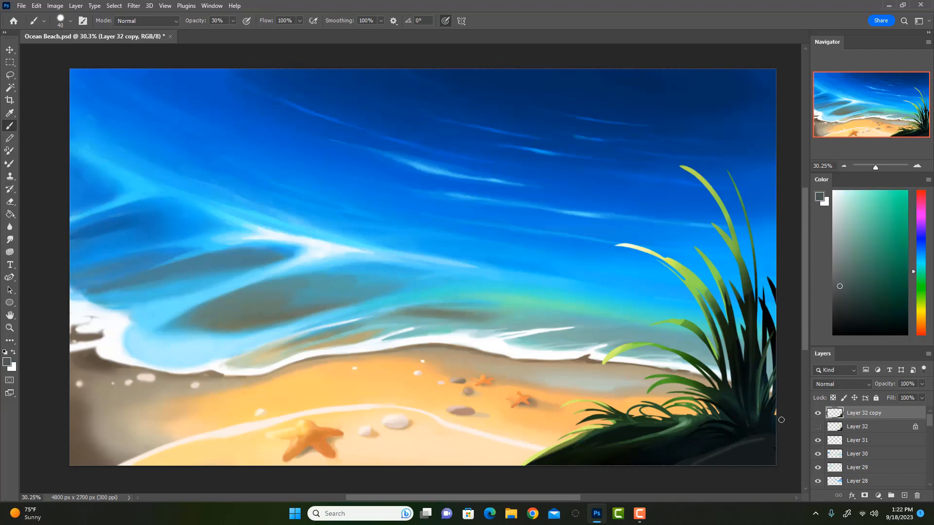
# Step: Shift the grey toward blue, rework the large rock's face, and switch to an enlarged near-black brush at 100% opacity
pyautogui.moveTo(924, 271); pyautogui.dragTo(923, 262)
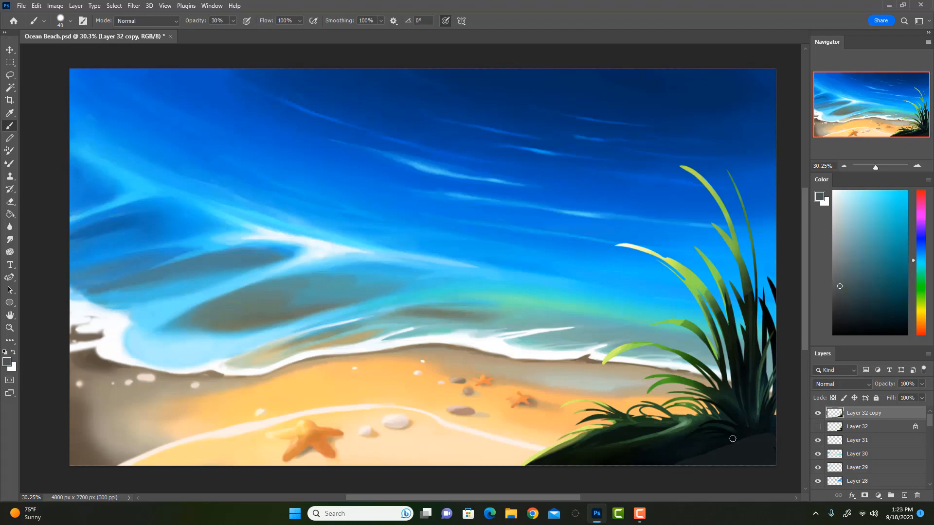
pyautogui.moveTo(763, 441)
pyautogui.mouseDown()
pyautogui.moveTo(711, 467)
pyautogui.moveTo(772, 440)
pyautogui.moveTo(747, 461)
pyautogui.moveTo(734, 454)
pyautogui.mouseUp()
pyautogui.keyDown('alt'); pyautogui.click(736, 452); pyautogui.keyUp('alt')
pyautogui.press('0')
pyautogui.press(']')
pyautogui.press(']')
pyautogui.click(847, 324)
pyautogui.press(']')
# Step: Shape a smaller rounded dark-grey stone beside the large rock with a 60 px brush
pyautogui.keyDown('alt'); pyautogui.click(722, 451); pyautogui.keyUp('alt')
pyautogui.moveTo(706, 452); pyautogui.dragTo(687, 456)
pyautogui.press('[')
pyautogui.press('[')
pyautogui.moveTo(711, 455); pyautogui.dragTo(701, 471)
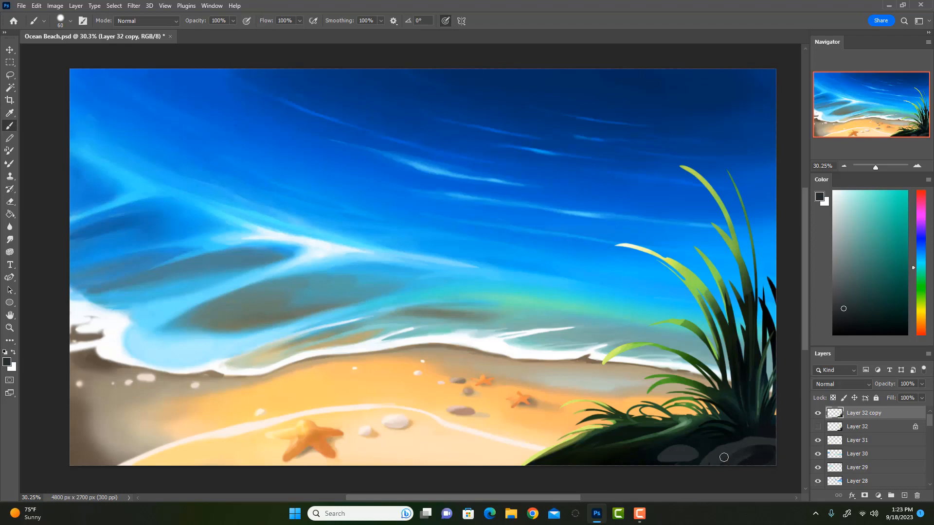
# Step: Shade and separate the two stones with sampled near-black and grey tones at 30% and 100% opacity
pyautogui.keyDown('alt'); pyautogui.click(690, 453); pyautogui.keyUp('alt')
pyautogui.keyDown('alt'); pyautogui.click(690, 453); pyautogui.keyUp('alt')
pyautogui.press('[')
pyautogui.press('3')
pyautogui.keyDown('alt'); pyautogui.click(712, 453); pyautogui.keyUp('alt')
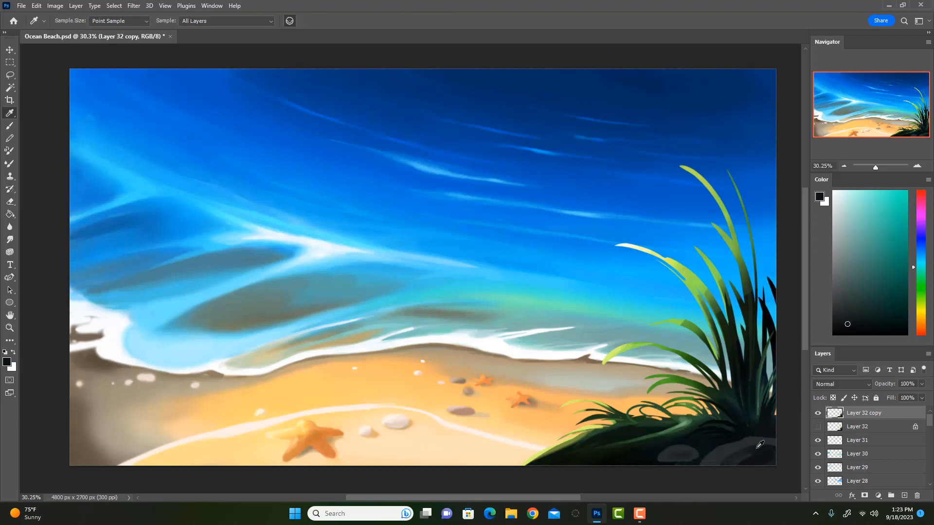
pyautogui.press('0')
pyautogui.press(']')
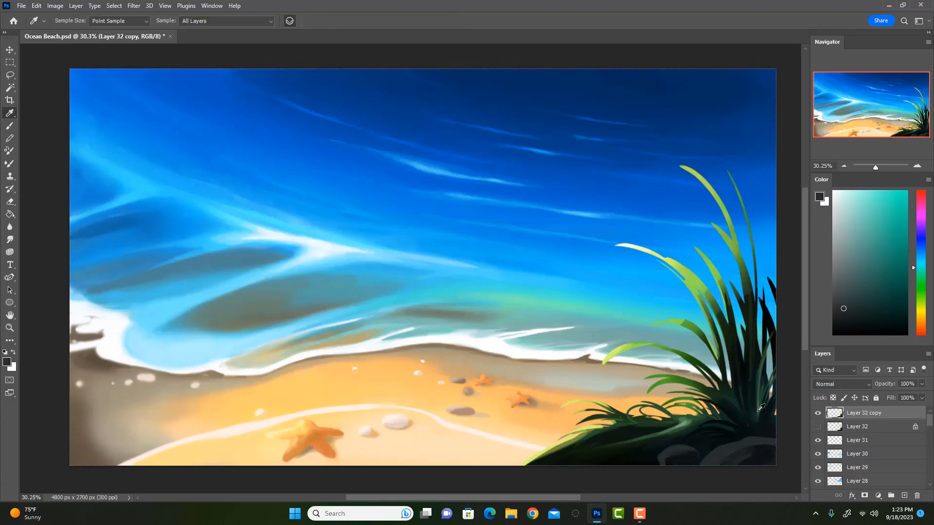
# Step: Add a new layer and try thin dark-green grass blades over the rocks with a 40 px brush
pyautogui.keyDown('alt'); pyautogui.click(755, 433); pyautogui.keyUp('alt')
pyautogui.press('[')
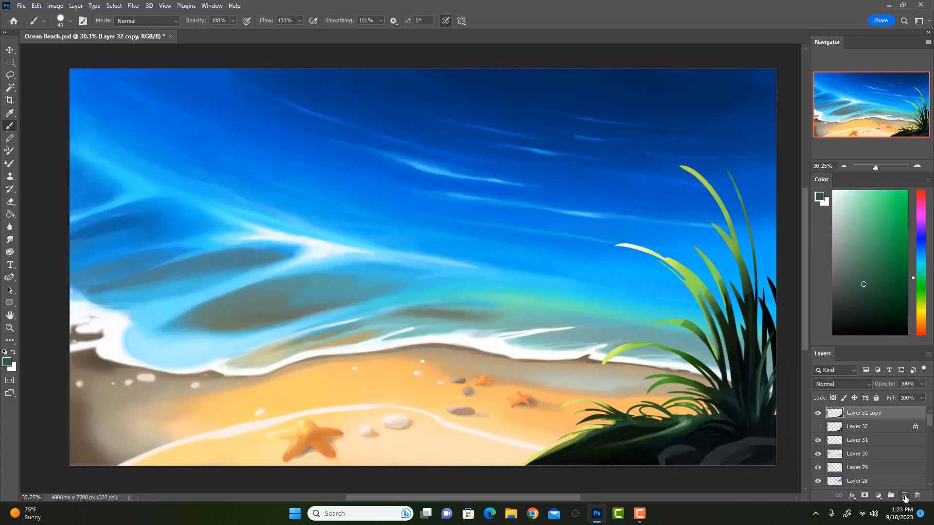
pyautogui.click(905, 497)
pyautogui.keyDown('alt'); pyautogui.click(750, 403); pyautogui.keyUp('alt')
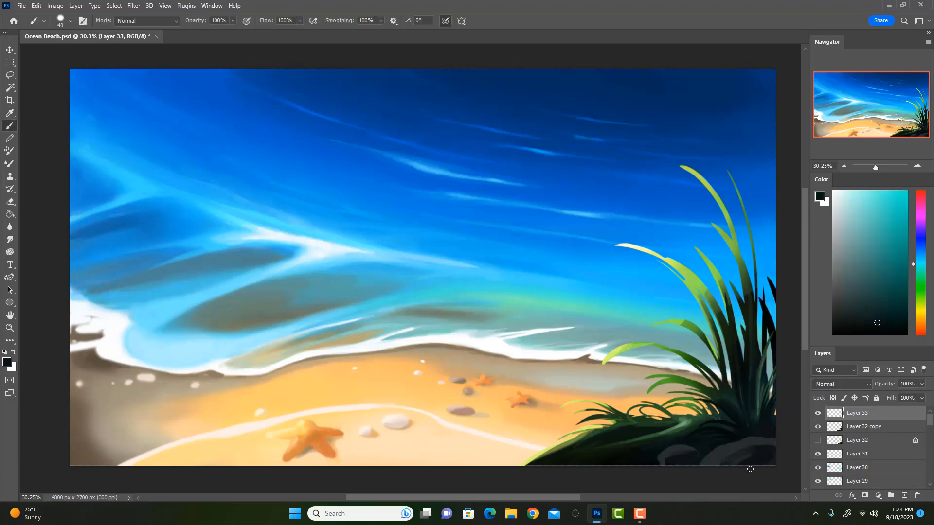
pyautogui.keyDown('alt'); pyautogui.click(764, 401); pyautogui.keyUp('alt')
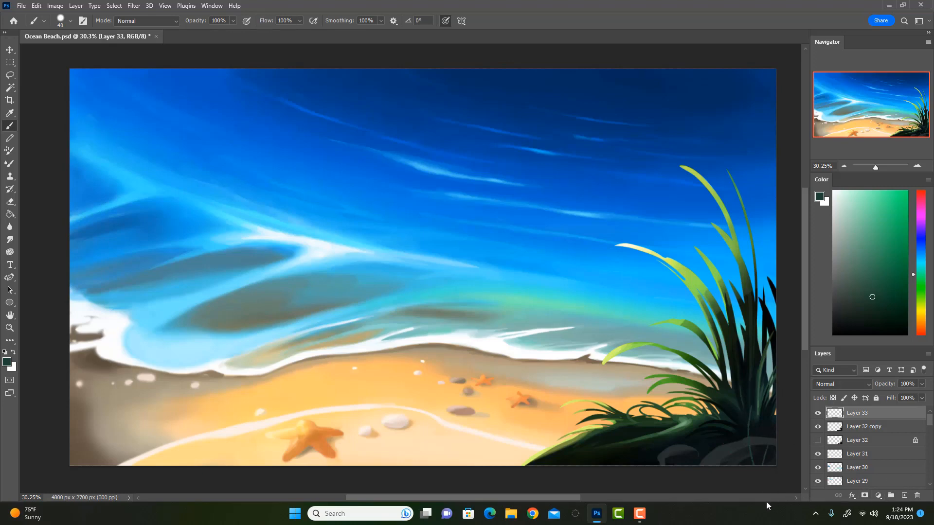
pyautogui.keyDown('alt'); pyautogui.click(754, 361); pyautogui.keyUp('alt')
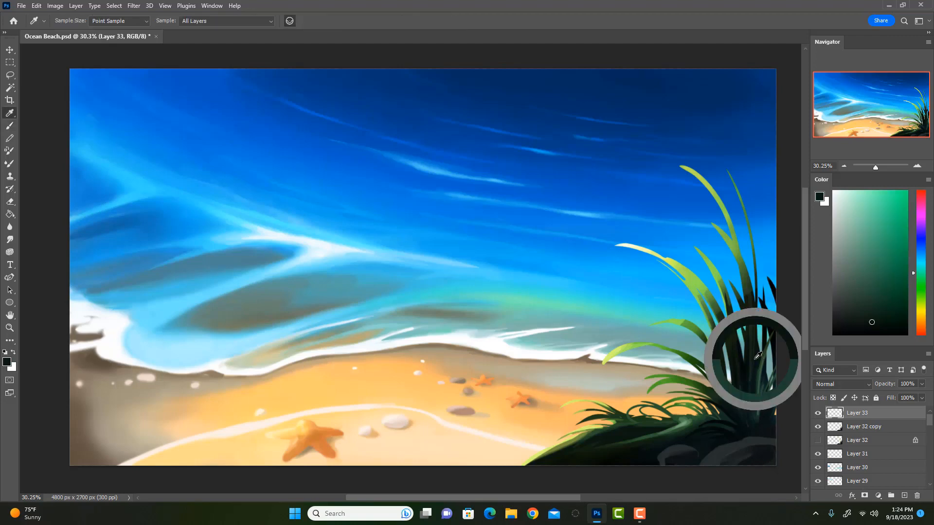
pyautogui.keyDown('alt'); pyautogui.click(739, 423); pyautogui.keyUp('alt')
# Step: Undo the last blade and try thin black blades over the lower right corner with a 35 px brush
pyautogui.moveTo(756, 465)
pyautogui.mouseDown()
pyautogui.moveTo(725, 444)
pyautogui.moveTo(760, 444)
pyautogui.moveTo(707, 442)
pyautogui.moveTo(776, 412)
pyautogui.moveTo(760, 375)
pyautogui.mouseUp()
pyautogui.hotkey('ctrl', 'z')
pyautogui.press('[')
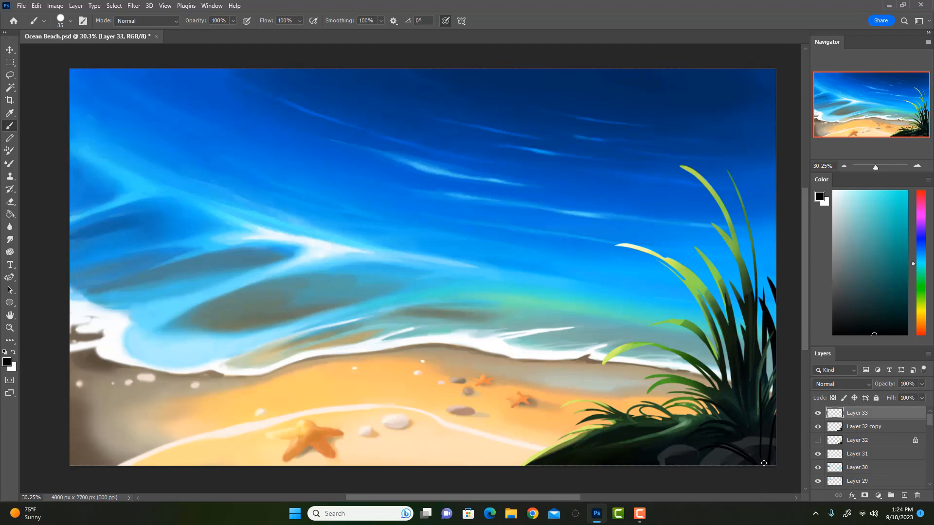
pyautogui.moveTo(765, 469); pyautogui.dragTo(781, 396)
pyautogui.moveTo(771, 431); pyautogui.dragTo(785, 366)
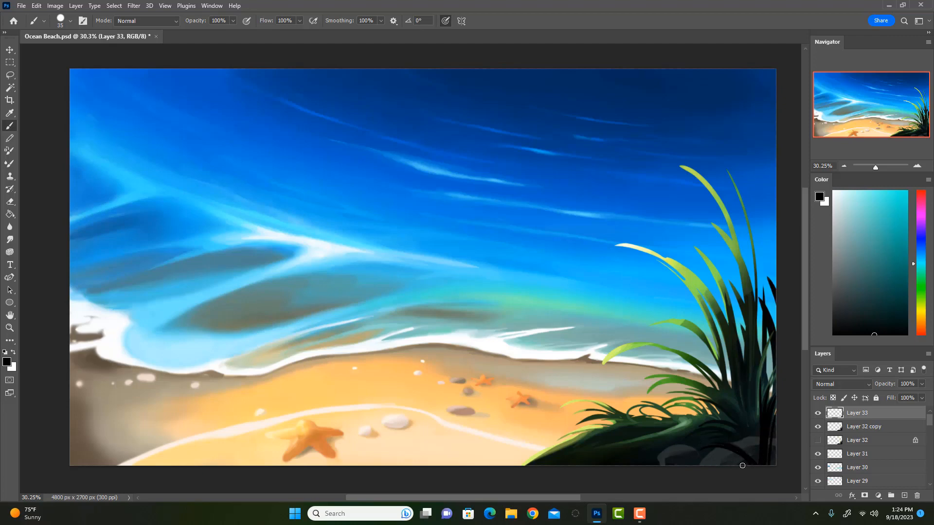
# Step: Erase the trial strokes on Layer 33 and paint taller black blades in the right corner with a 45 px brush
pyautogui.press('e')
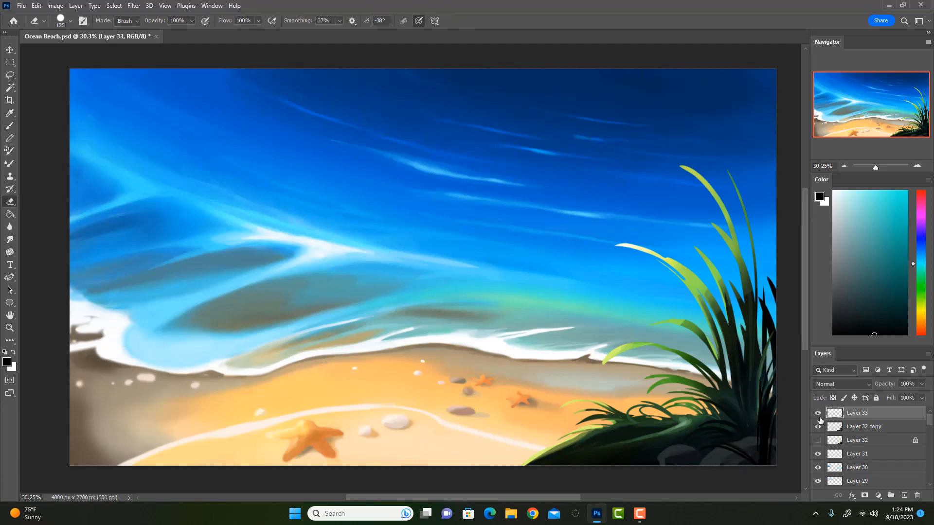
pyautogui.click(819, 417)
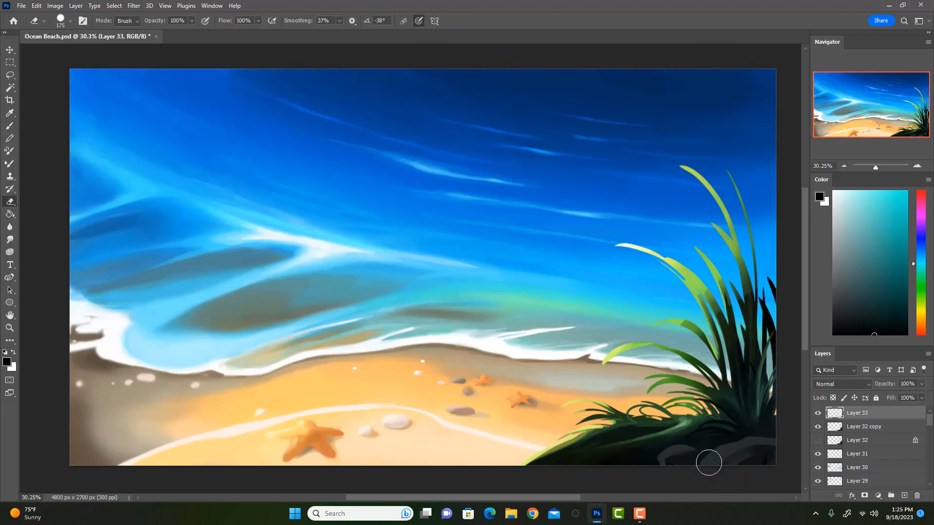
pyautogui.press('b')
pyautogui.moveTo(769, 463); pyautogui.dragTo(760, 362)
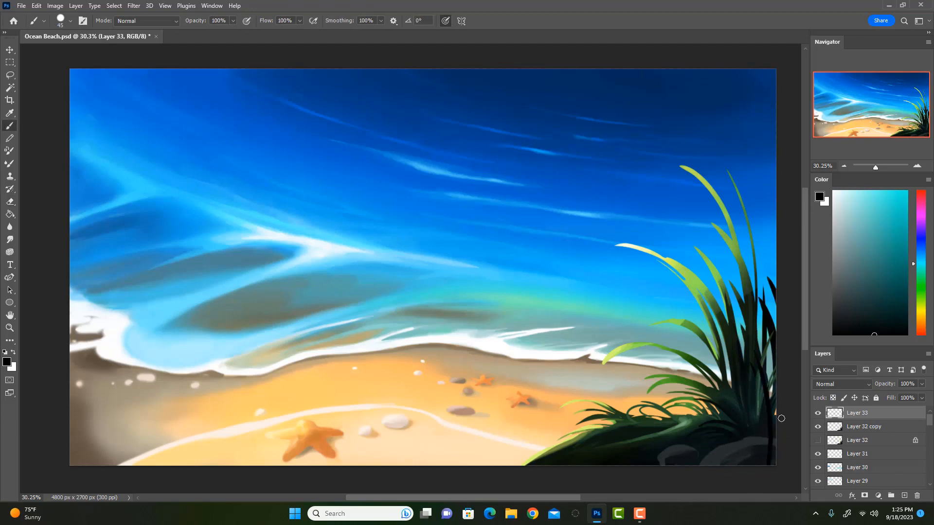
pyautogui.moveTo(774, 460); pyautogui.dragTo(768, 333)
pyautogui.moveTo(766, 456); pyautogui.dragTo(757, 366)
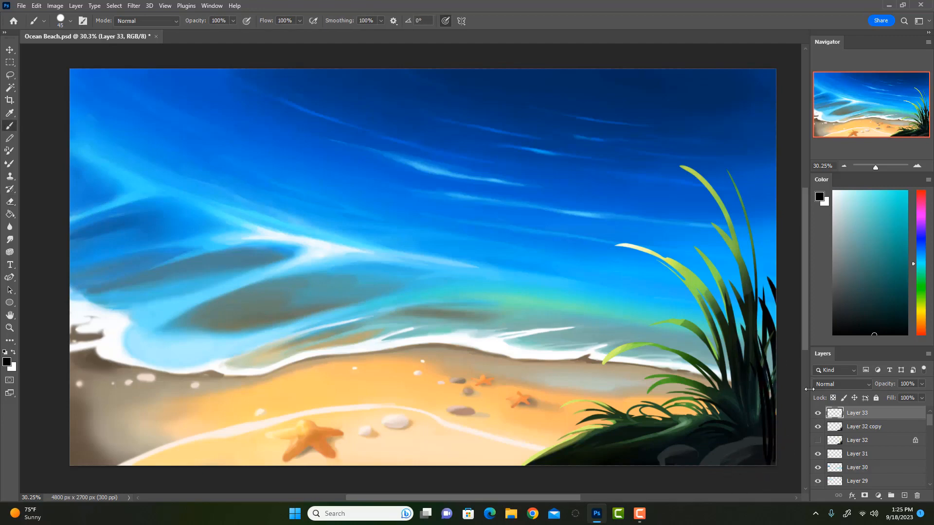
pyautogui.moveTo(767, 463); pyautogui.dragTo(741, 409)
# Step: Compare the grass with and without Layer 33, then delete that layer
pyautogui.click(819, 414)
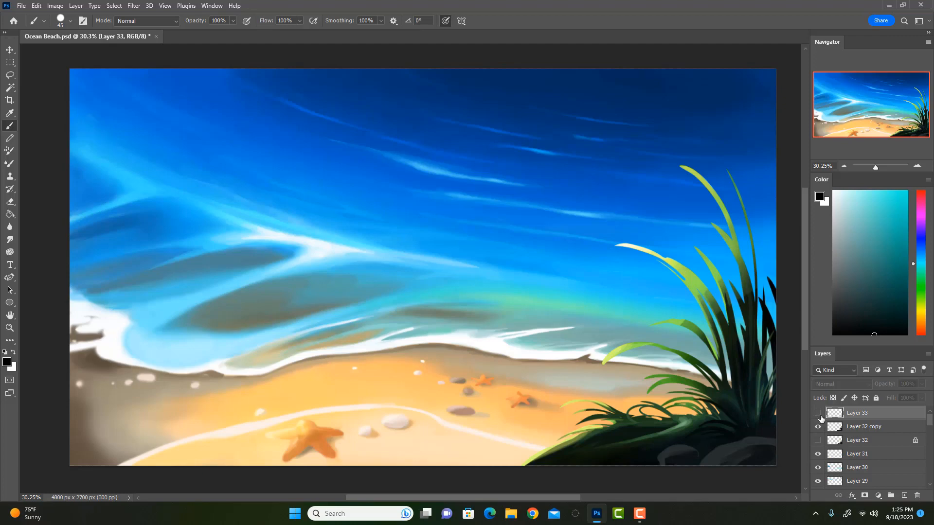
pyautogui.click(820, 416)
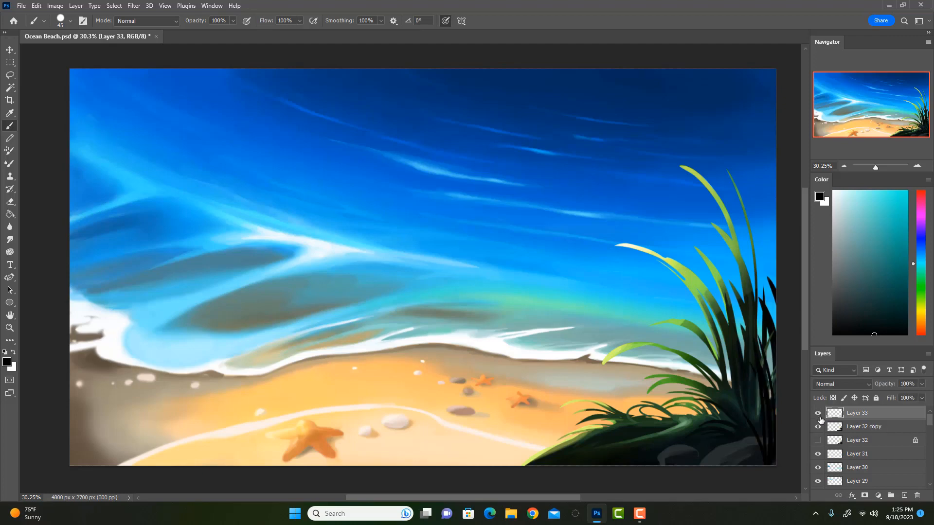
pyautogui.moveTo(865, 417)
pyautogui.mouseDown()
pyautogui.moveTo(908, 494)
pyautogui.moveTo(918, 496)
pyautogui.mouseUp()
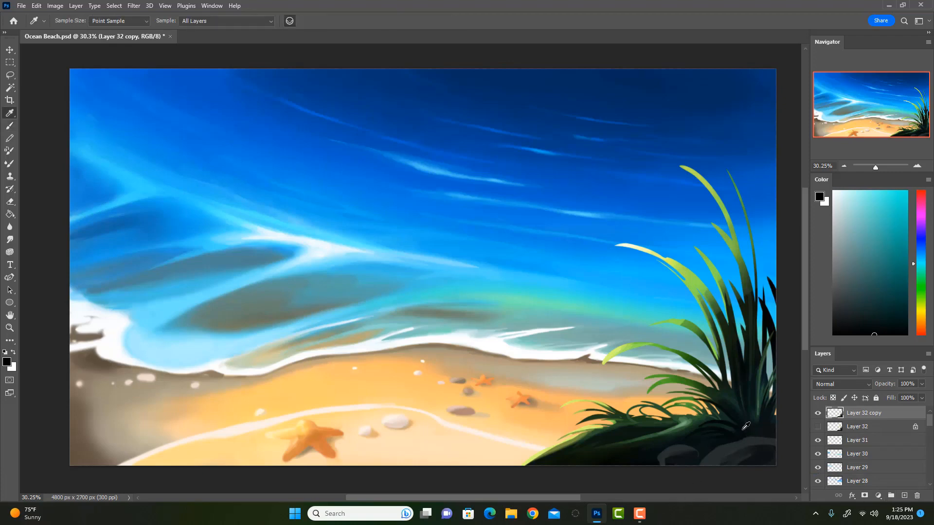
# Step: Choose a saturated dark green at 30% opacity, lock Layer 32 copy's transparent pixels, and greatly enlarge the brush
pyautogui.keyDown('alt'); pyautogui.click(742, 429); pyautogui.keyUp('alt')
pyautogui.press(']')
pyautogui.press(']')
pyautogui.press('3')
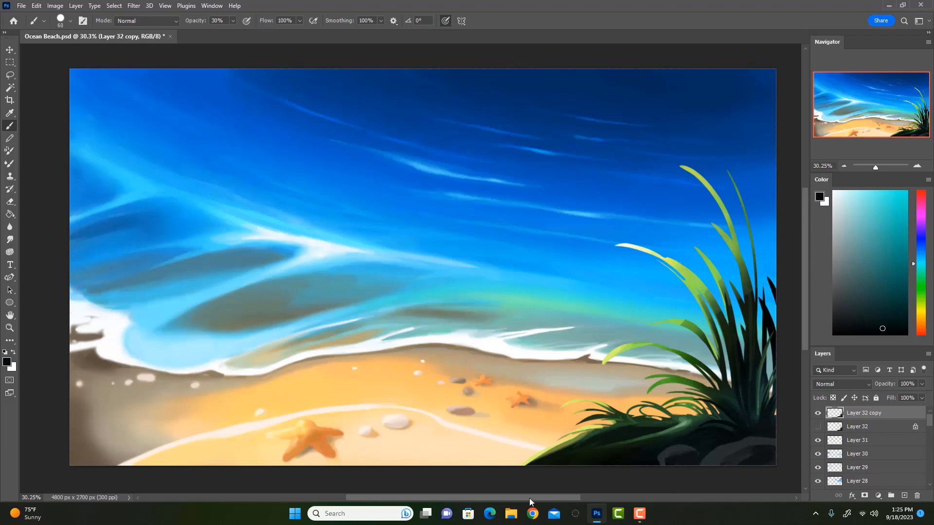
pyautogui.click(921, 285)
pyautogui.click(906, 252)
pyautogui.press(']')
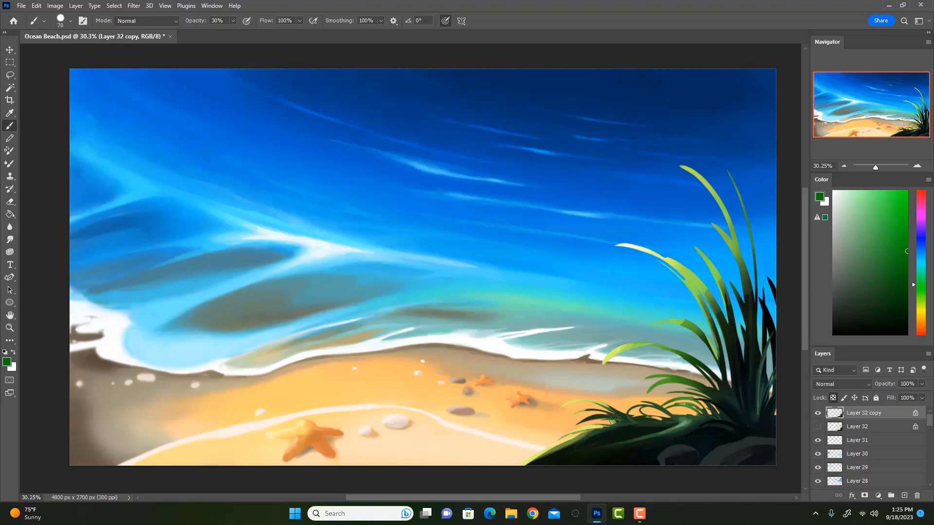
pyautogui.press(']')
pyautogui.press(']')
pyautogui.press(']')
pyautogui.press(']')
pyautogui.press(']')
pyautogui.press(']')
pyautogui.press(']')
pyautogui.press(']')
pyautogui.press(']')
pyautogui.press(']')
# Step: Undo the hard-edged test stroke, soften the brush, and glaze the mound's left grass with green, reducing from 300 to 175 px
pyautogui.moveTo(621, 429); pyautogui.dragTo(640, 432)
pyautogui.hotkey('ctrl', 'z')
pyautogui.hotkey('shift', '[')
pyautogui.hotkey('shift', '[')
pyautogui.hotkey('shift', '[')
pyautogui.hotkey('shift', '[')
pyautogui.press(']')
pyautogui.press('[')
pyautogui.press('[')
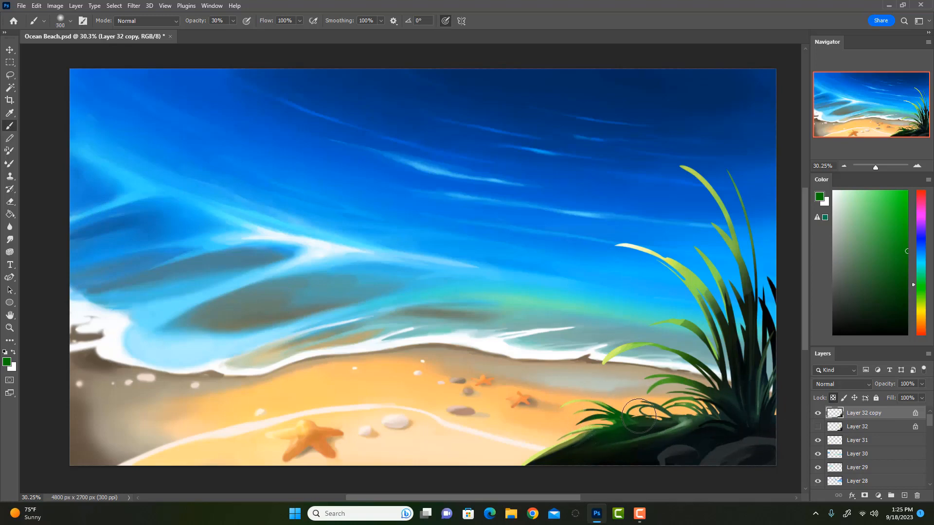
pyautogui.press('[')
pyautogui.press('[')
pyautogui.press('[')
# Step: Pick a bright orange and reduce the soft brush to 125 px
pyautogui.click(917, 319)
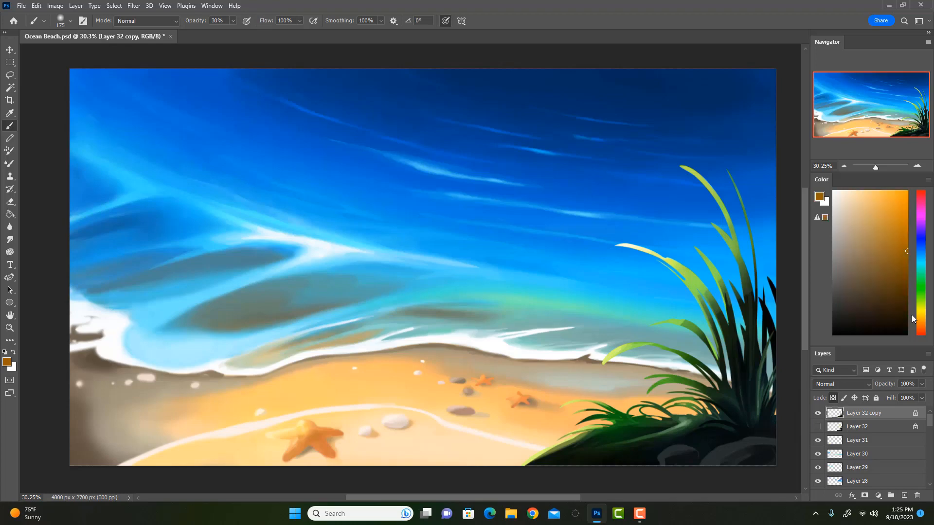
pyautogui.click(907, 201)
pyautogui.press('[')
pyautogui.press('[')
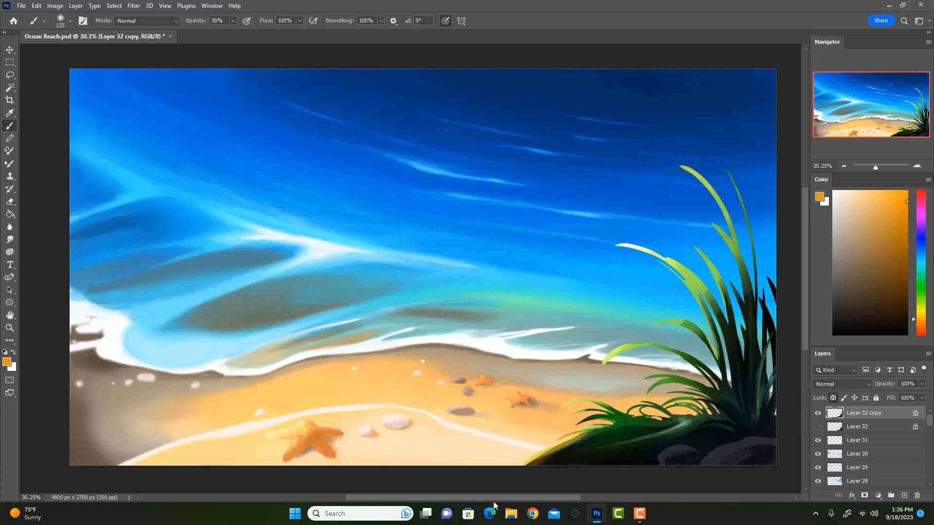
# Step: Sample dark greens from the mound's grass and touch up its left blades with a 100 px soft brush at 30% opacity
pyautogui.press('i')
pyautogui.click(622, 415)
pyautogui.press('b')
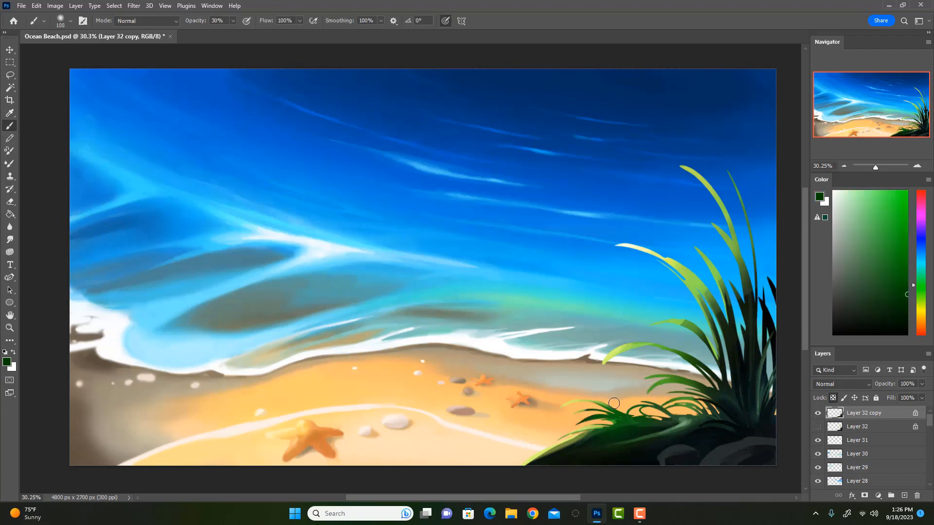
pyautogui.keyDown('alt'); pyautogui.click(608, 408); pyautogui.keyUp('alt')
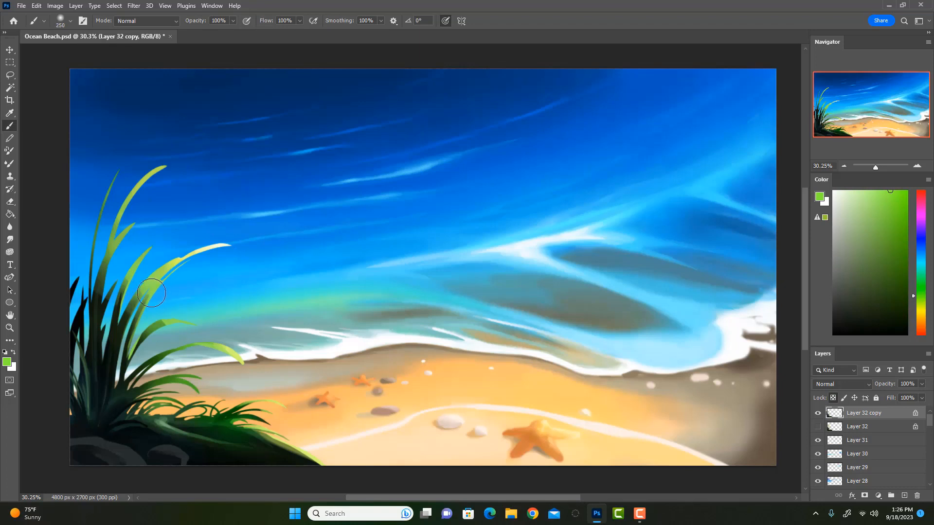
# Step: Shift the paint colour to a purer green and glaze the tallest grass blades with the soft brush at 30% opacity
pyautogui.press('i')
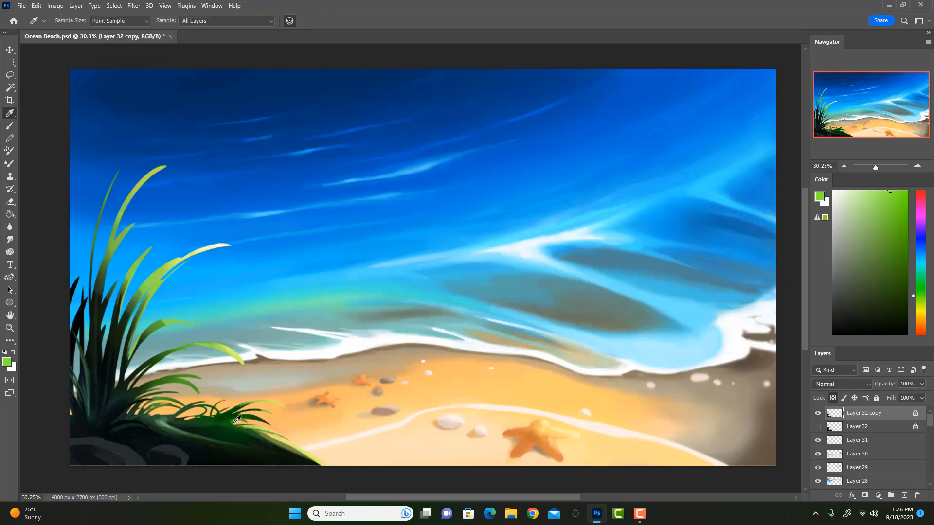
pyautogui.click(922, 288)
pyautogui.press('b')
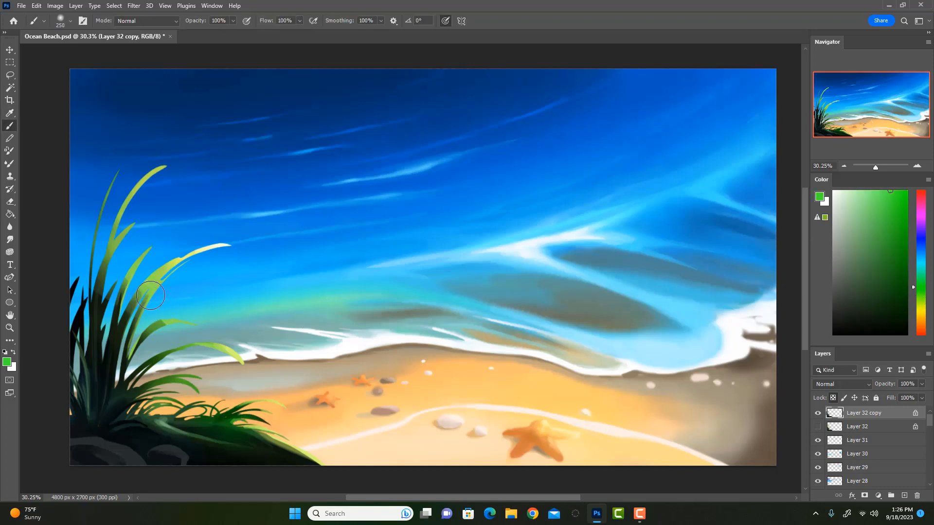
pyautogui.press('3')
pyautogui.press('0')
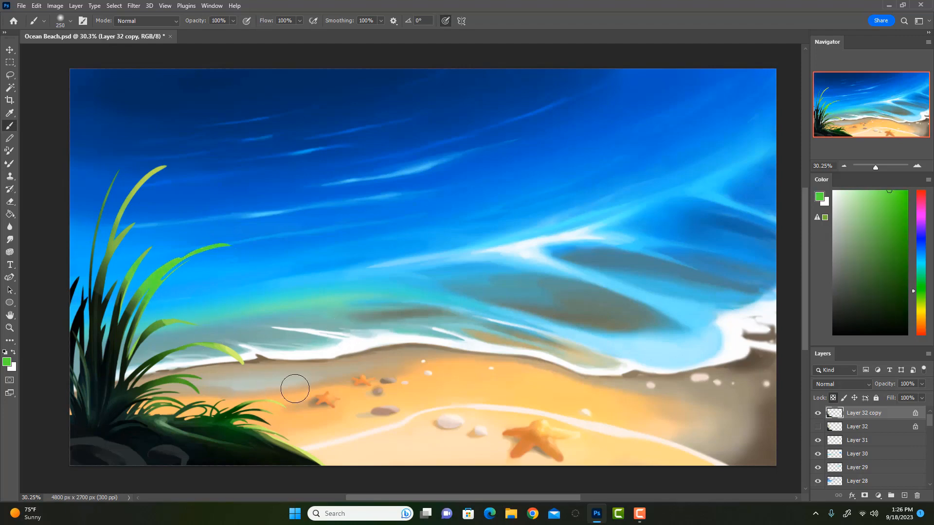
pyautogui.press('3')
pyautogui.moveTo(170, 165); pyautogui.dragTo(118, 253)
# Step: Resize the soft brush around 500 px and tint the lower curling blades with the same green at 30% opacity
pyautogui.press(']')
pyautogui.press(']')
pyautogui.press(']')
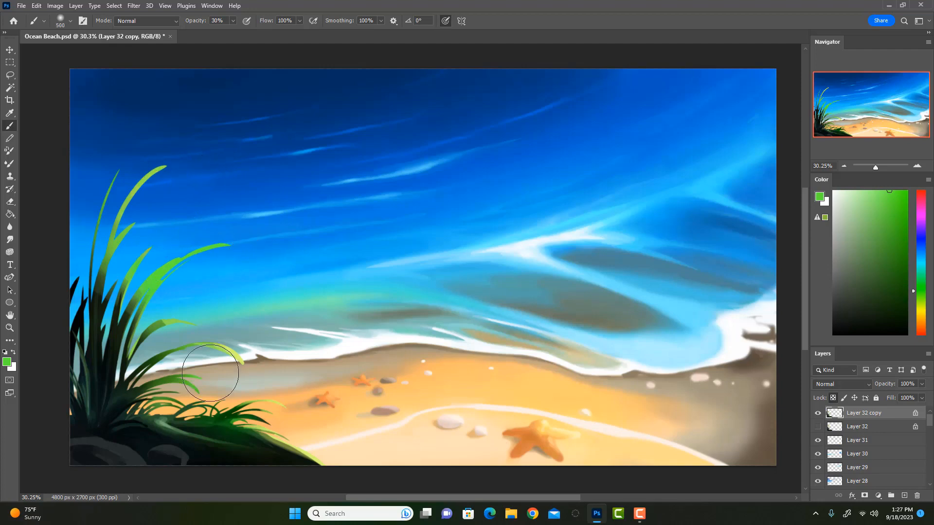
pyautogui.press('[')
pyautogui.press('[')
pyautogui.press('[')
pyautogui.moveTo(203, 385)
pyautogui.mouseDown()
pyautogui.moveTo(238, 381)
pyautogui.moveTo(177, 401)
pyautogui.mouseUp()
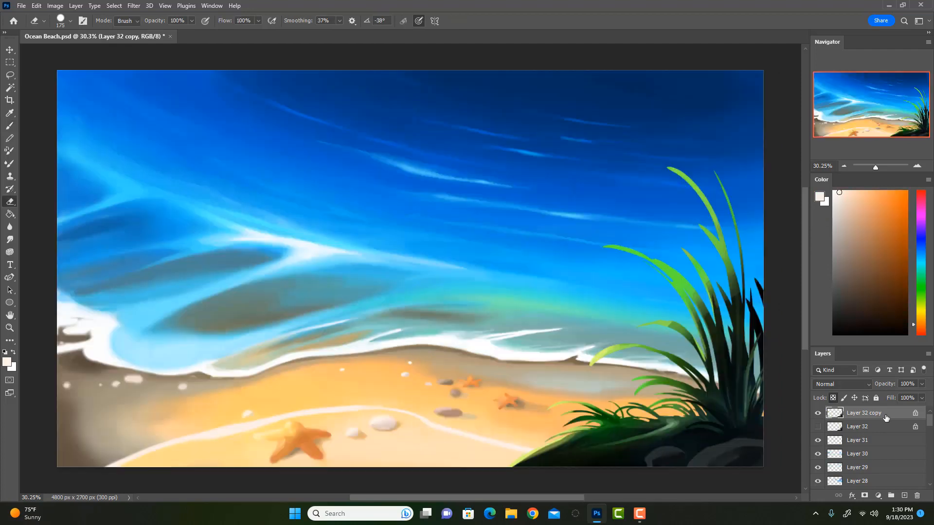
# Step: Duplicate Layer 32 copy as Layer 32 copy 2, hide Layer 32 copy, and unlock the duplicate's transparent pixels
pyautogui.rightClick(881, 413)
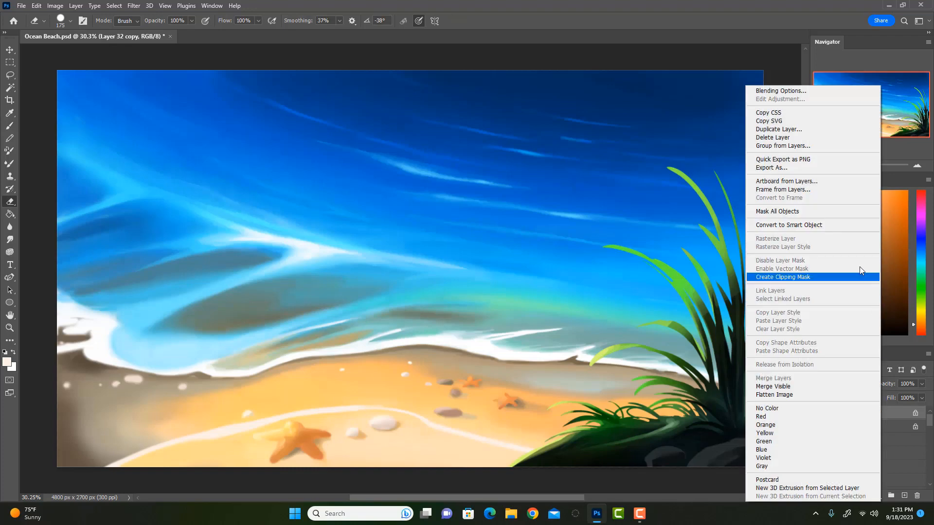
pyautogui.click(796, 131)
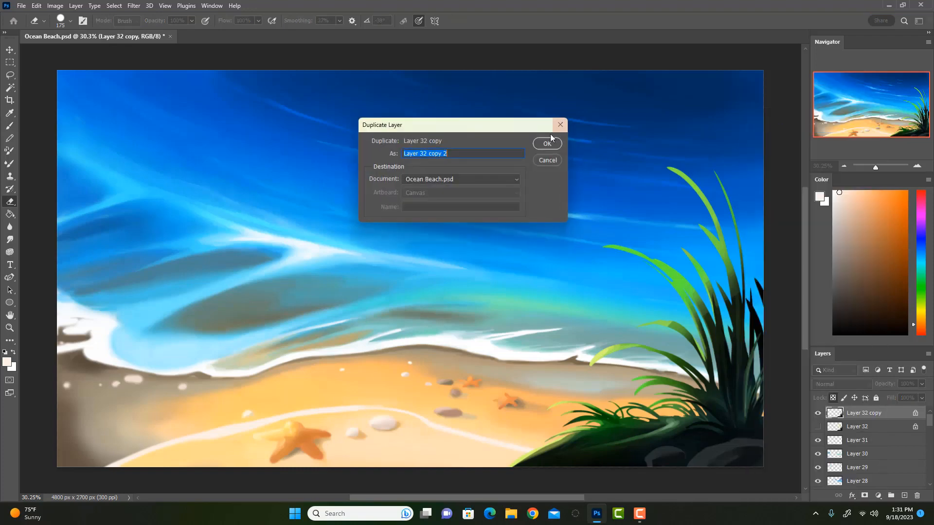
pyautogui.click(547, 145)
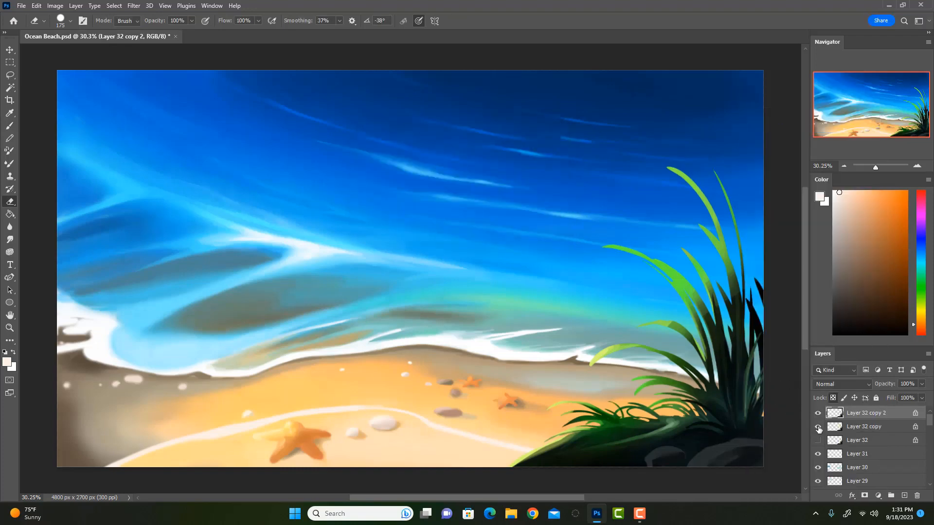
pyautogui.click(818, 428)
pyautogui.click(833, 399)
# Step: Reduce the eraser to 70 px and erase the tall curled blade at the top of the grass clump
pyautogui.press('[')
pyautogui.press('[')
pyautogui.press('[')
pyautogui.press('[')
pyautogui.press('[')
pyautogui.press('[')
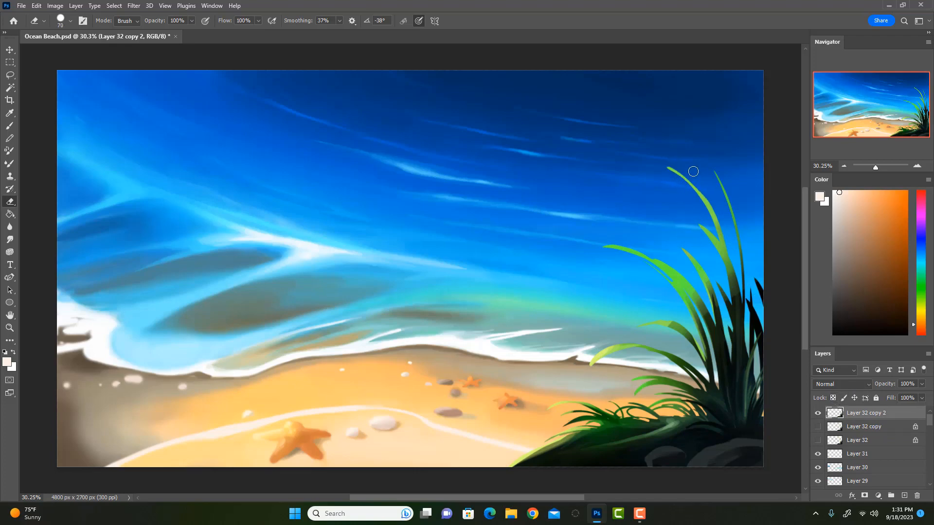
pyautogui.moveTo(674, 167); pyautogui.dragTo(719, 222)
# Step: Sample the blade's light green and try painting two thin upright blades with a hard brush at 100% opacity
pyautogui.press('b')
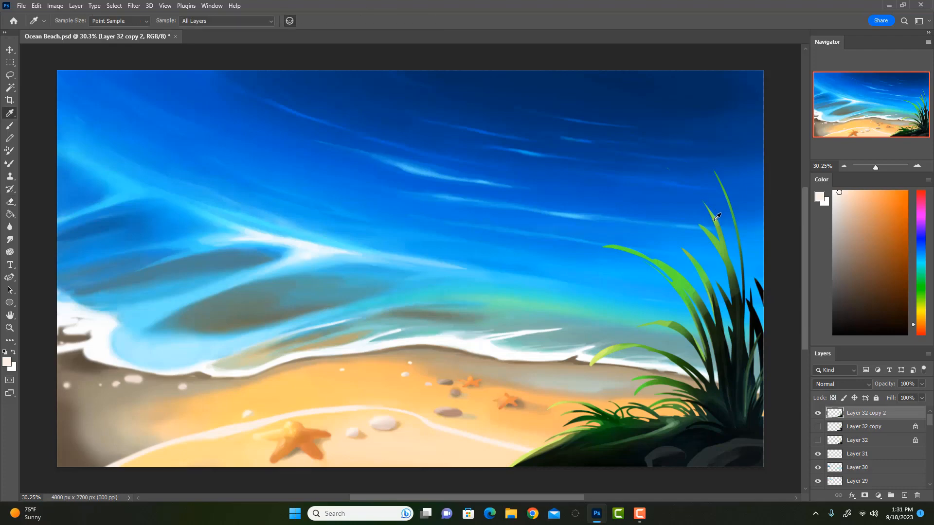
pyautogui.keyDown('alt'); pyautogui.click(716, 226); pyautogui.keyUp('alt')
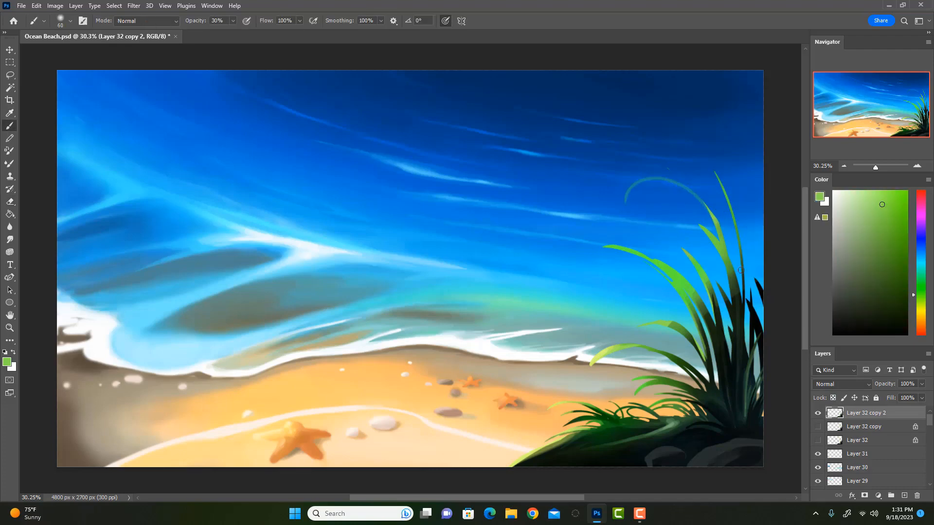
pyautogui.press('0')
pyautogui.hotkey('shift', ']')
pyautogui.moveTo(714, 216); pyautogui.dragTo(636, 192)
pyautogui.hotkey('ctrl', 'z')
pyautogui.moveTo(709, 217); pyautogui.dragTo(667, 162)
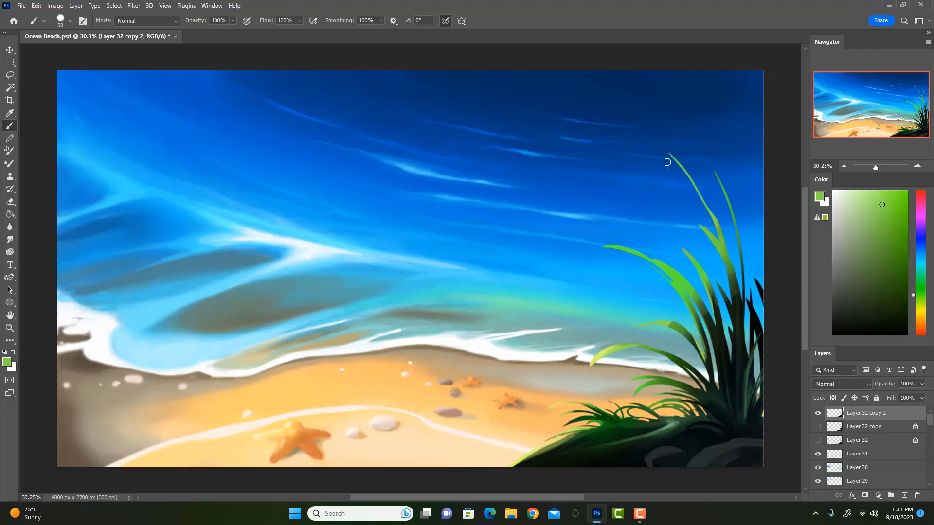
pyautogui.moveTo(736, 319); pyautogui.dragTo(686, 138)
pyautogui.keyDown('alt'); pyautogui.click(737, 310); pyautogui.keyUp('alt')
pyautogui.press('3')
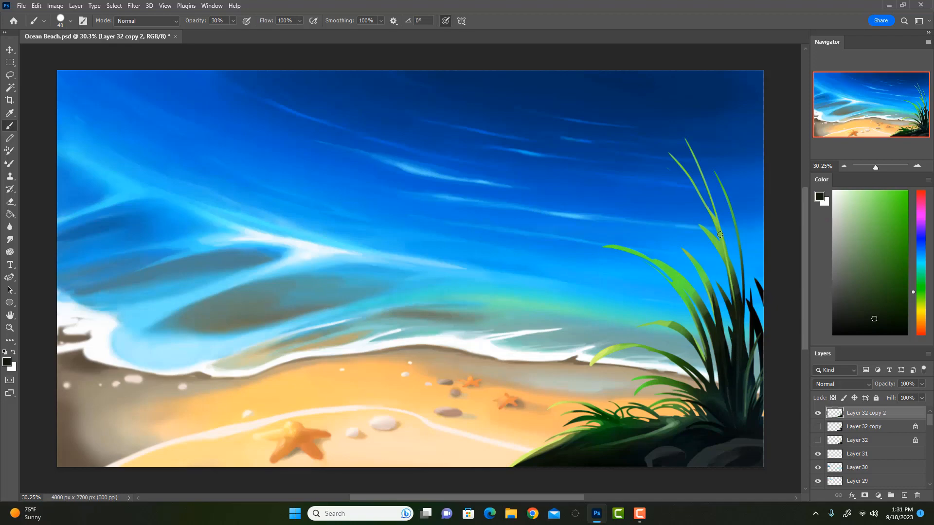
# Step: Erase the two newly painted thin upright blades with a 90 px eraser
pyautogui.press('e')
pyautogui.moveTo(673, 160); pyautogui.dragTo(705, 206)
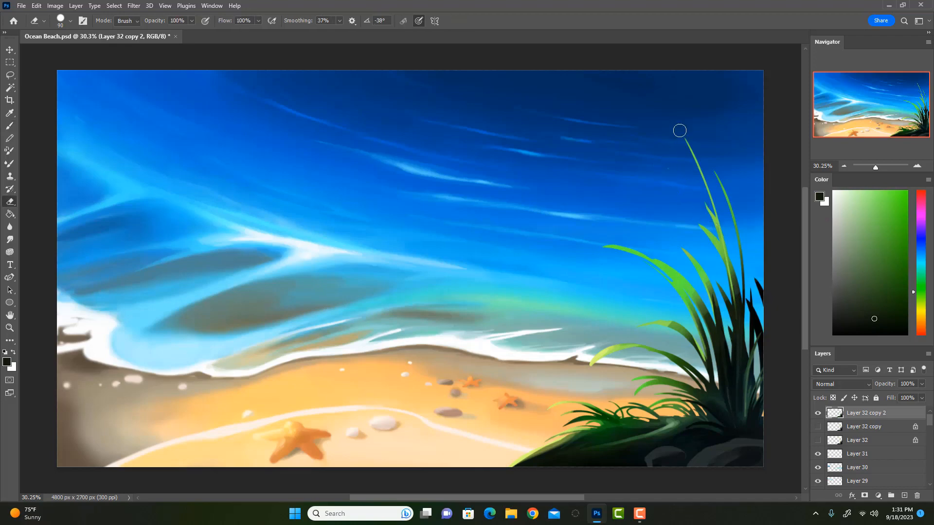
pyautogui.moveTo(680, 131)
pyautogui.mouseDown()
pyautogui.moveTo(714, 194)
pyautogui.moveTo(724, 250)
pyautogui.mouseUp()
pyautogui.moveTo(708, 189); pyautogui.dragTo(713, 204)
# Step: Paint thin dark green blades rising from the grass clump with a 40 px hard brush at 100% opacity
pyautogui.press('b')
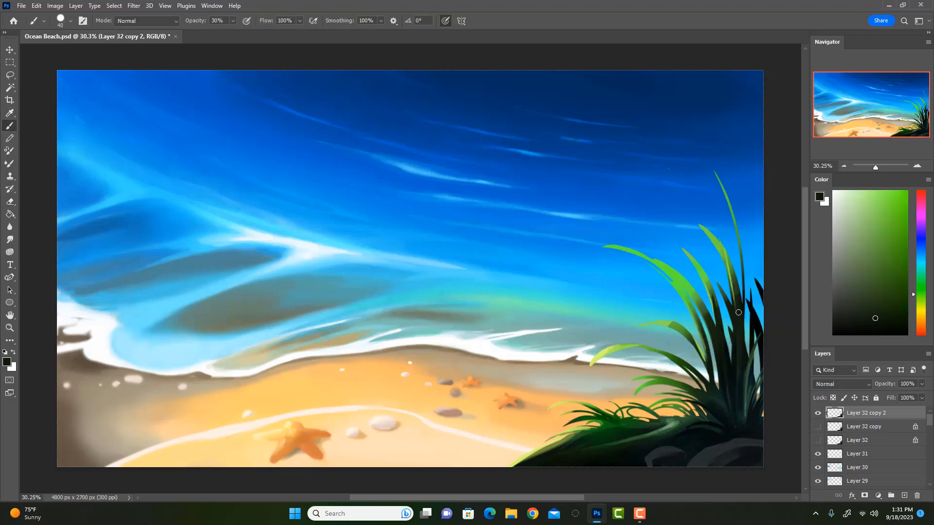
pyautogui.moveTo(722, 258); pyautogui.dragTo(669, 187)
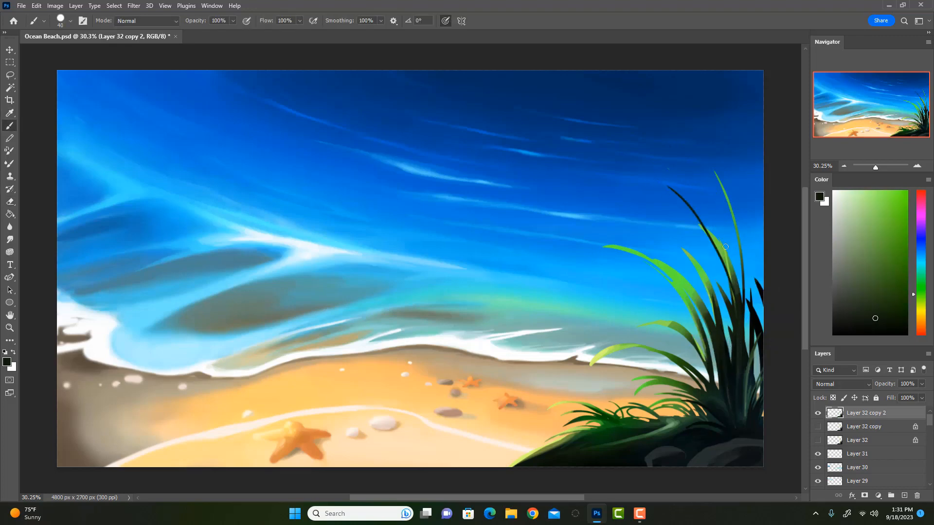
pyautogui.moveTo(719, 227)
pyautogui.mouseDown()
pyautogui.moveTo(733, 287)
pyautogui.moveTo(737, 174)
pyautogui.mouseUp()
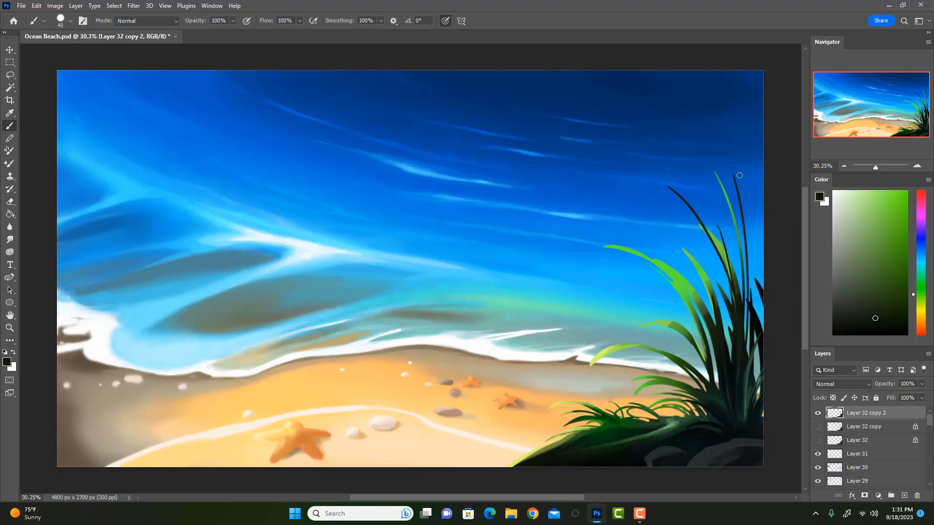
pyautogui.hotkey('ctrl', 'z')
pyautogui.moveTo(746, 314); pyautogui.dragTo(739, 151)
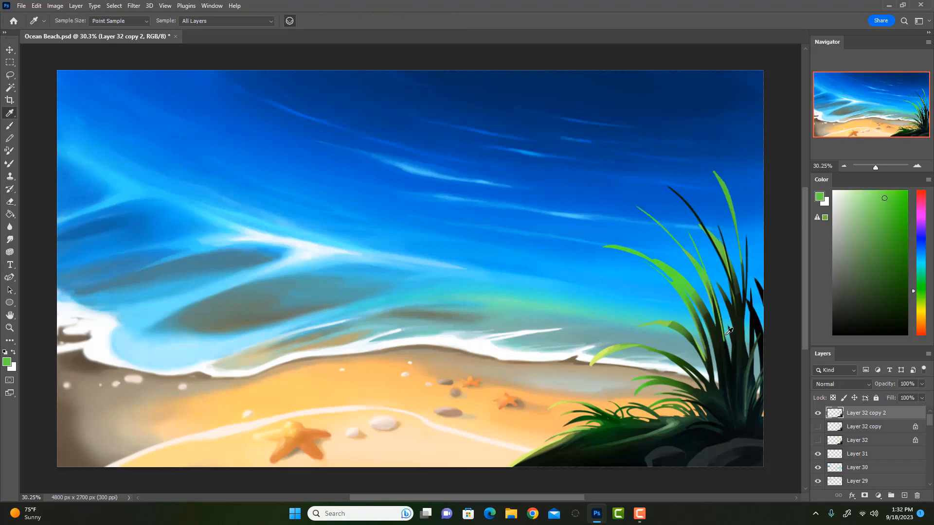
# Step: Sample the clump's dark green and add a thin blade on its left side with a 35 px brush, undoing the overlong stroke
pyautogui.keyDown('alt'); pyautogui.click(725, 332); pyautogui.keyUp('alt')
pyautogui.moveTo(715, 305); pyautogui.dragTo(673, 229)
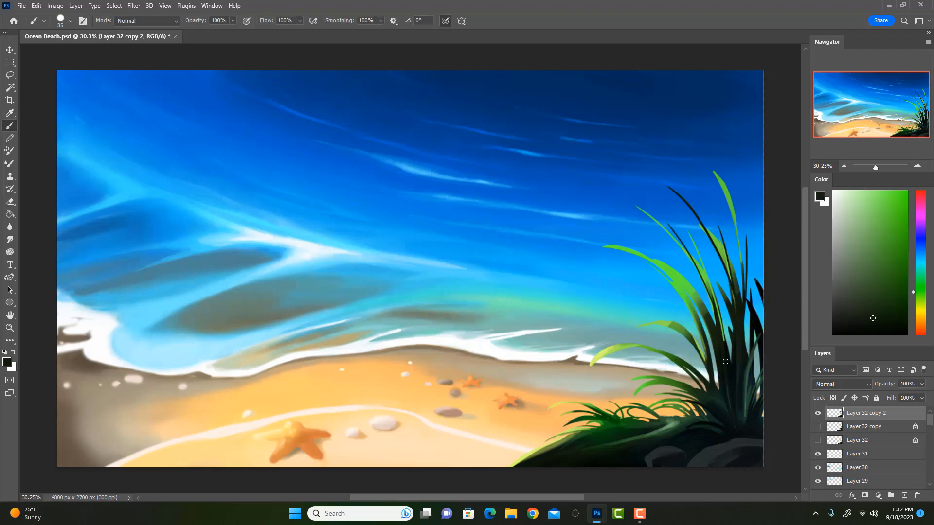
pyautogui.moveTo(725, 350)
pyautogui.mouseDown()
pyautogui.moveTo(721, 296)
pyautogui.moveTo(674, 178)
pyautogui.mouseUp()
pyautogui.hotkey('ctrl', 'z')
# Step: Pick a more saturated medium green based on the grass's dark green and enlarge the brush to 250 px
pyautogui.keyDown('alt'); pyautogui.click(717, 316); pyautogui.keyUp('alt')
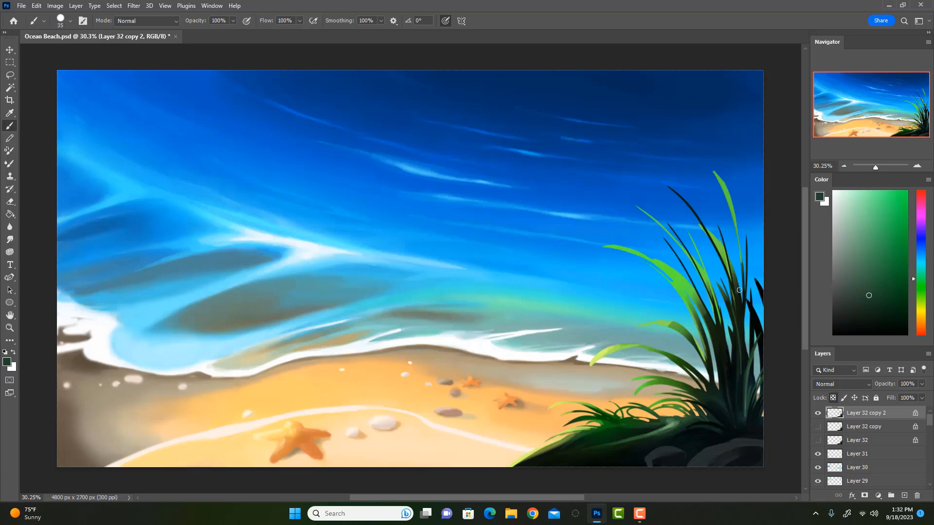
pyautogui.press('i')
pyautogui.click(907, 224)
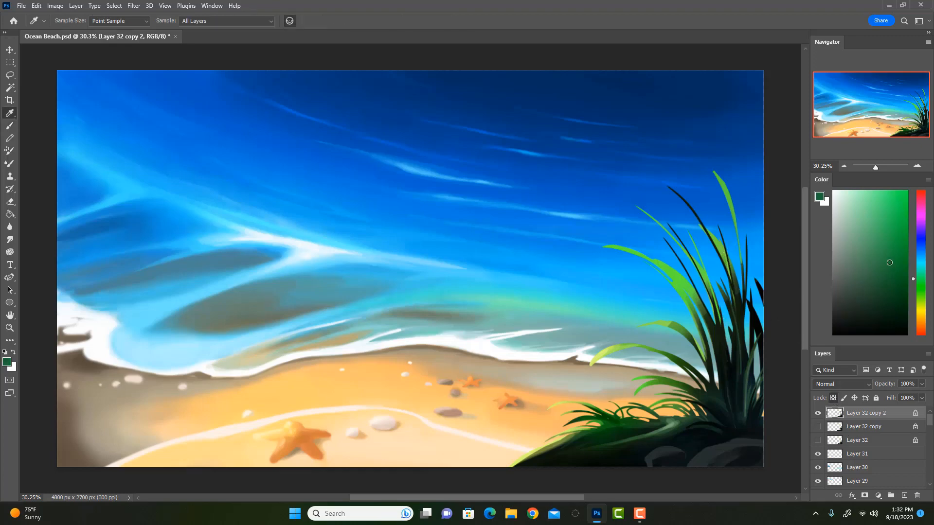
pyautogui.press('b')
pyautogui.press(']')
pyautogui.press(']')
pyautogui.press(']')
pyautogui.press(']')
pyautogui.press(']')
pyautogui.press(']')
pyautogui.press(']')
pyautogui.press(']')
pyautogui.press(']')
pyautogui.press(']')
pyautogui.press(']')
pyautogui.press(']')
pyautogui.press(']')
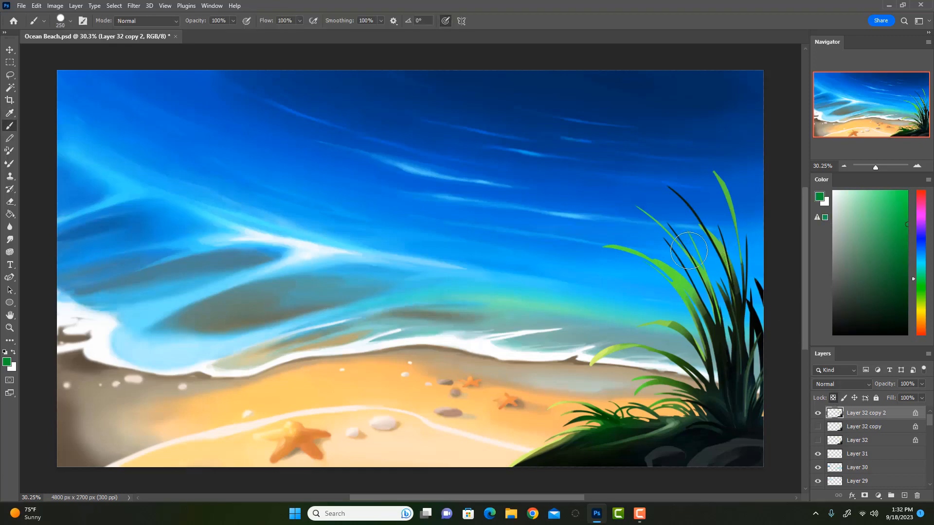
# Step: Sample bright green from the wide left blade and glaze the dark blades' tips with a 400 px brush at 30% opacity
pyautogui.press('i')
pyautogui.click(671, 270)
pyautogui.press('b')
pyautogui.press('3')
pyautogui.moveTo(673, 224)
pyautogui.mouseDown()
pyautogui.moveTo(677, 195)
pyautogui.moveTo(667, 215)
pyautogui.mouseUp()
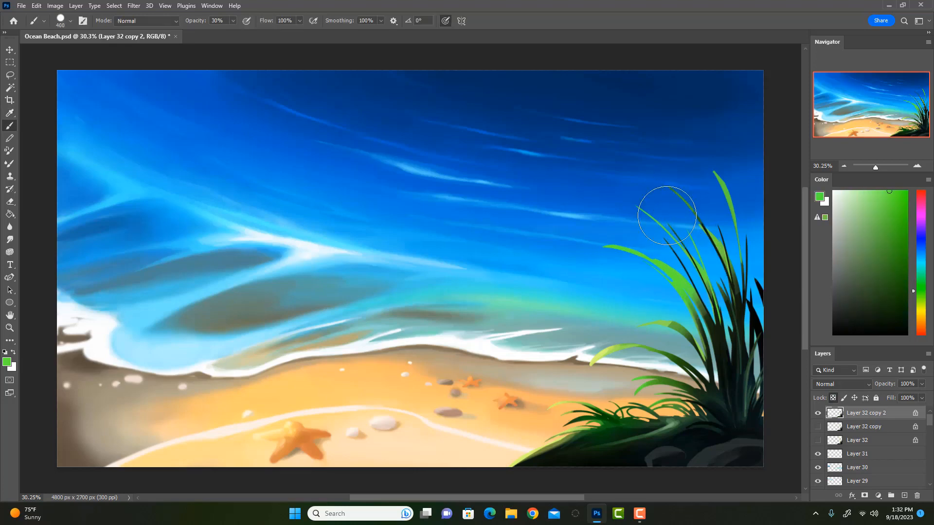
# Step: Soften the brush, set it to 500 px, and tint the upper thin blades bright green
pyautogui.press('[')
pyautogui.hotkey('shift', '[')
pyautogui.hotkey('shift', '[')
pyautogui.hotkey('shift', '[')
pyautogui.hotkey('shift', '[')
pyautogui.press(']')
pyautogui.press(']')
pyautogui.moveTo(688, 215); pyautogui.dragTo(696, 226)
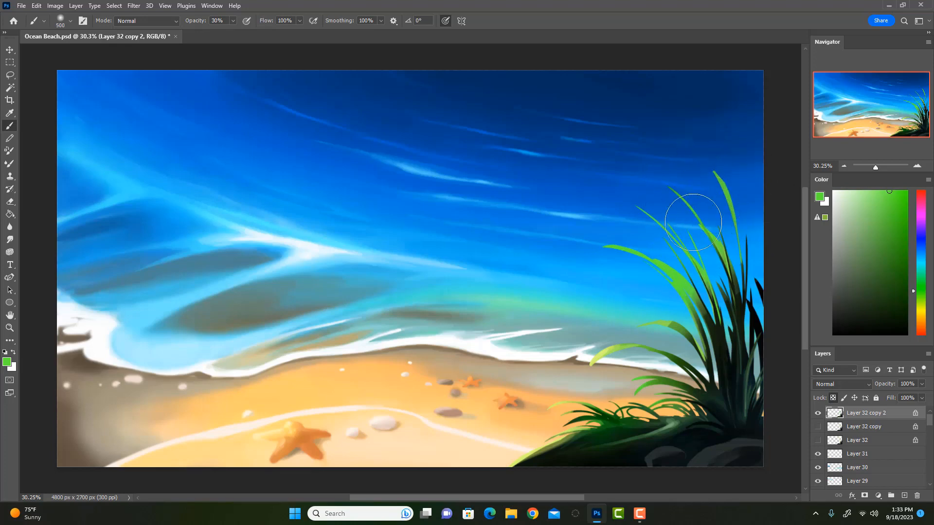
# Step: Pick a pale green and glaze highlights onto the left-curving blades with a 400 px soft brush at 30% opacity
pyautogui.click(866, 191)
pyautogui.click(848, 190)
pyautogui.press('[')
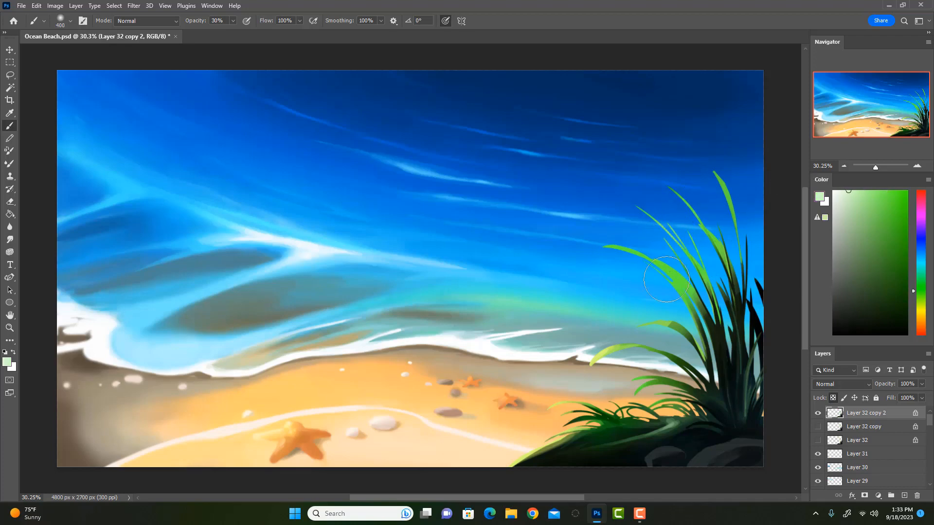
pyautogui.moveTo(679, 253)
pyautogui.mouseDown()
pyautogui.moveTo(684, 275)
pyautogui.moveTo(634, 389)
pyautogui.moveTo(714, 427)
pyautogui.moveTo(778, 418)
pyautogui.moveTo(696, 305)
pyautogui.moveTo(677, 256)
pyautogui.moveTo(665, 291)
pyautogui.mouseUp()
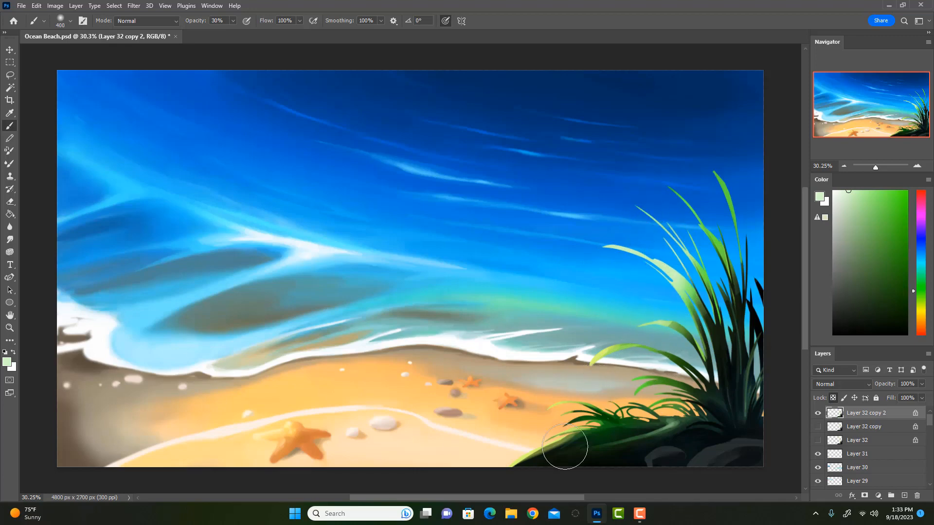
# Step: Pick a warm yellow and glaze it over the left-curving blades with a 400 px soft brush at 30% opacity
pyautogui.press('[')
pyautogui.press('[')
pyautogui.click(921, 313)
pyautogui.click(881, 188)
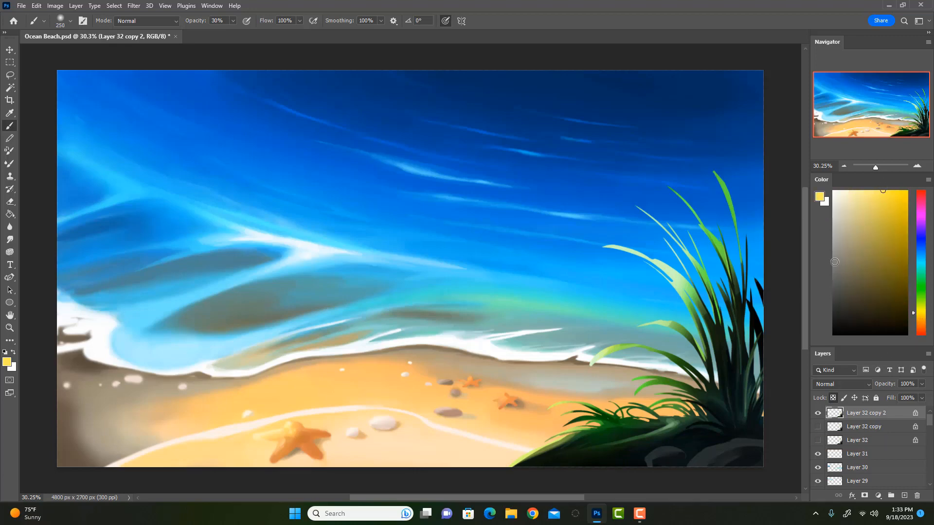
pyautogui.press(']')
pyautogui.press(']')
pyautogui.moveTo(679, 306)
pyautogui.mouseDown()
pyautogui.moveTo(744, 197)
pyautogui.moveTo(779, 200)
pyautogui.moveTo(754, 319)
pyautogui.moveTo(681, 307)
pyautogui.moveTo(684, 269)
pyautogui.mouseUp()
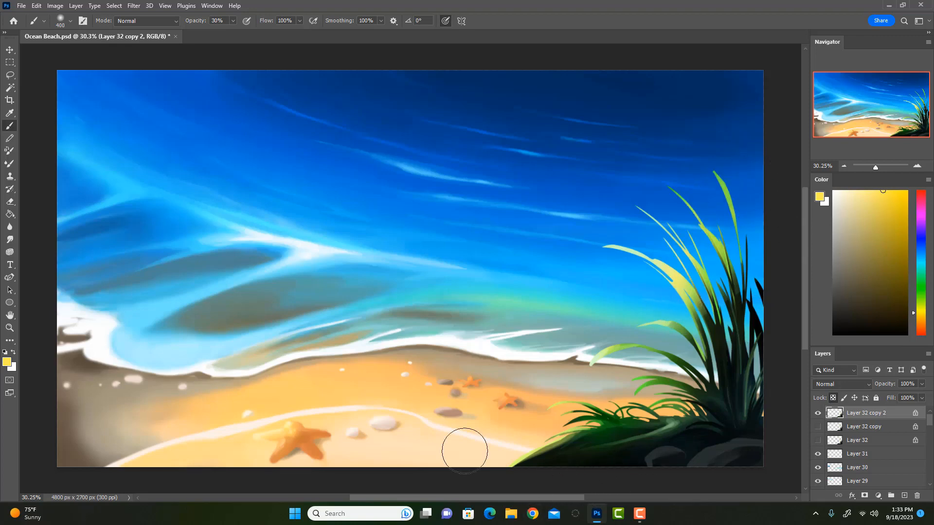
pyautogui.moveTo(666, 288); pyautogui.dragTo(656, 257)
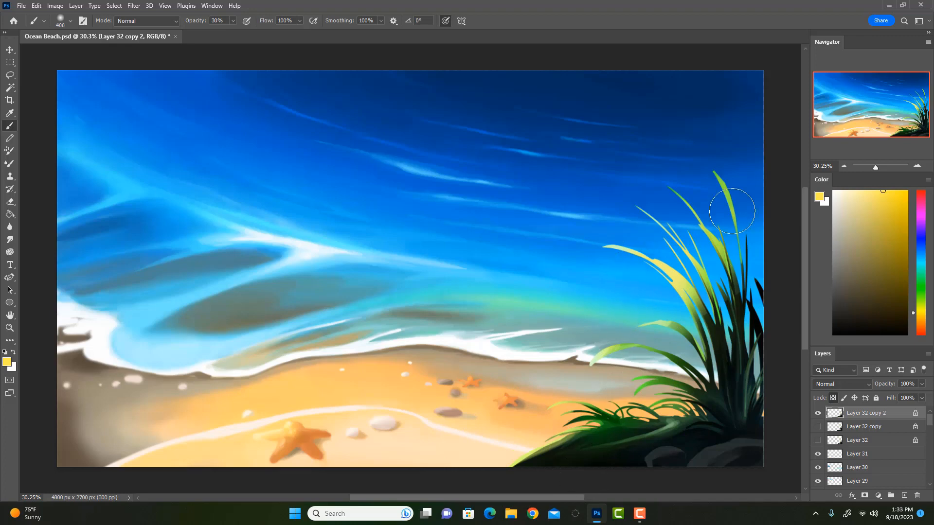
# Step: Toggle the visibility of Layer 32 copy 2 and Layer 32 copy to compare the grass versions
pyautogui.click(818, 414)
pyautogui.click(818, 414)
pyautogui.click(818, 428)
# Step: Sample greys and try lightening the foreground rocks with a 70 px soft brush at 30% opacity, undoing each stroke
pyautogui.keyDown('alt'); pyautogui.click(760, 368); pyautogui.keyUp('alt')
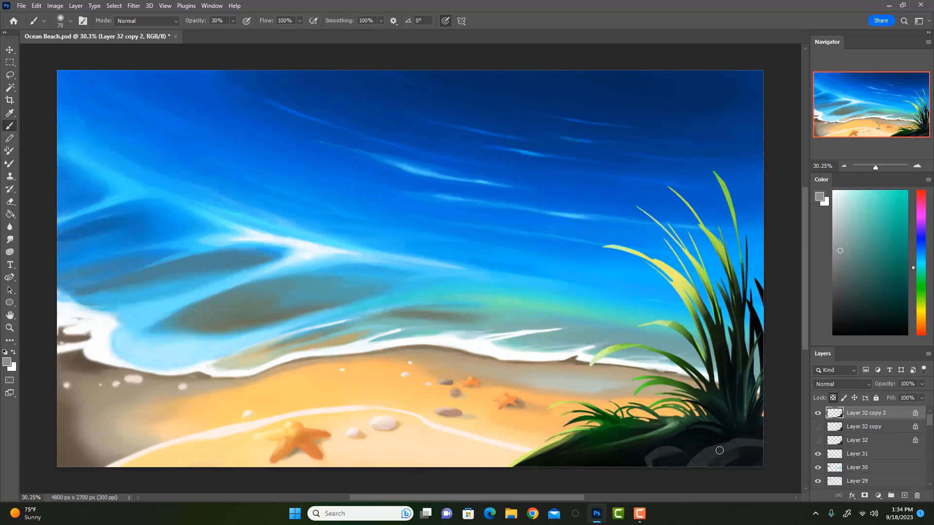
pyautogui.moveTo(713, 451)
pyautogui.mouseDown()
pyautogui.moveTo(682, 478)
pyautogui.moveTo(737, 441)
pyautogui.mouseUp()
pyautogui.hotkey('ctrl', 'z')
pyautogui.press('i')
pyautogui.click(717, 447)
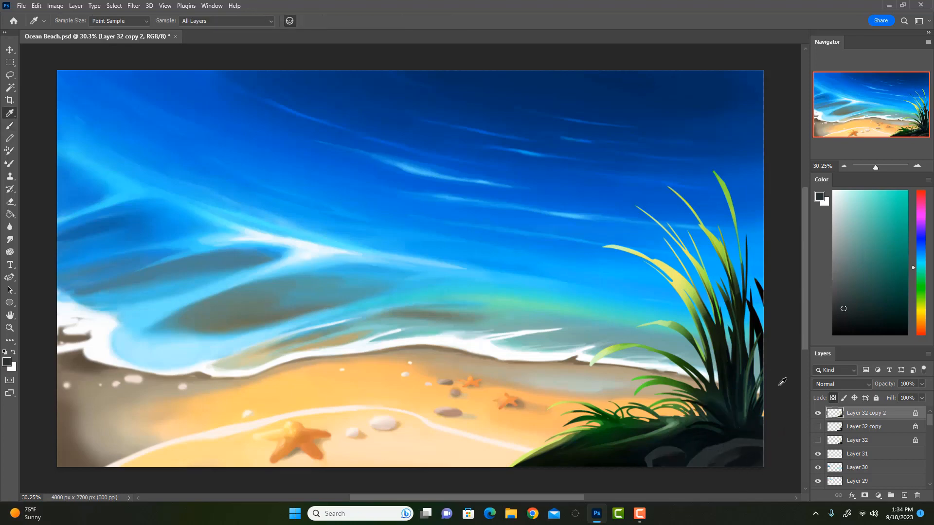
pyautogui.click(718, 420)
pyautogui.press('b')
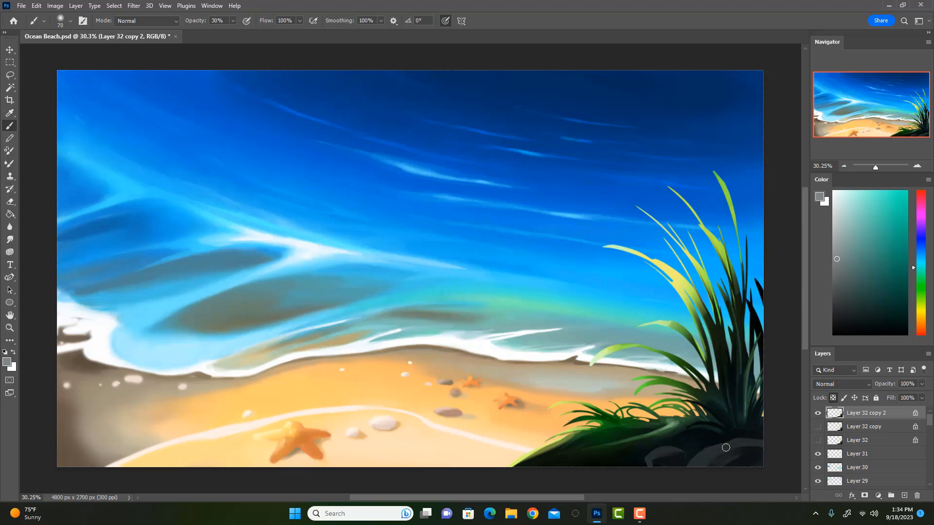
pyautogui.moveTo(726, 448); pyautogui.dragTo(685, 479)
pyautogui.hotkey('ctrl', 'z')
pyautogui.press('[')
pyautogui.keyDown('alt'); pyautogui.click(750, 445); pyautogui.keyUp('alt')
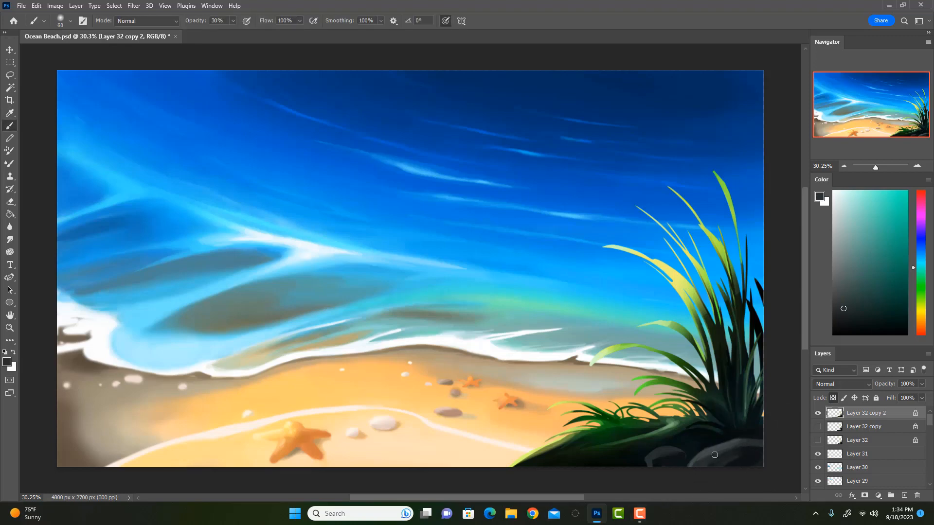
# Step: Reset the paint colour to black and darken the foreground rocks with a very large soft brush, then reduce it to 600 px
pyautogui.press('d')
pyautogui.press(']')
pyautogui.press(']')
pyautogui.press(']')
pyautogui.press(']')
pyautogui.press(']')
pyautogui.press(']')
pyautogui.press(']')
pyautogui.press(']')
pyautogui.press(']')
pyautogui.press(']')
pyautogui.press(']')
pyautogui.press(']')
pyautogui.press(']')
pyautogui.moveTo(751, 461); pyautogui.dragTo(740, 457)
pyautogui.press('[')
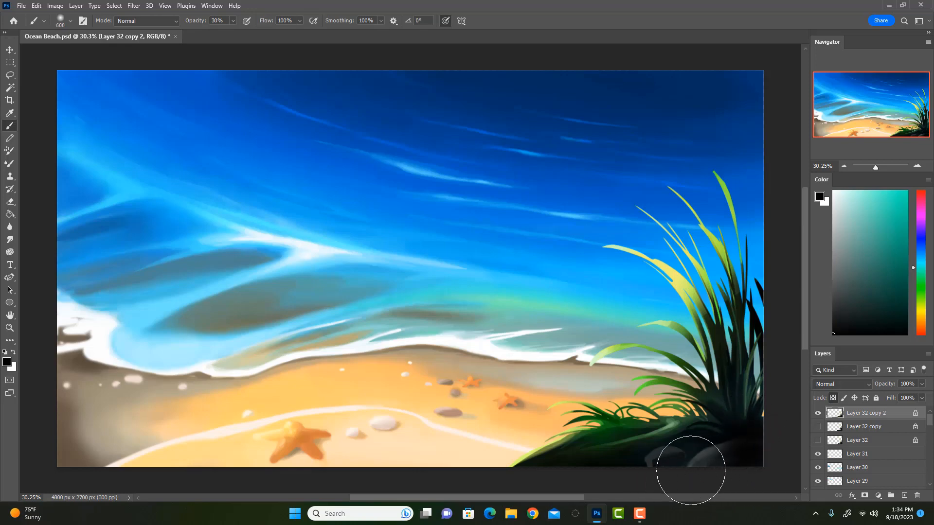
pyautogui.press('i')
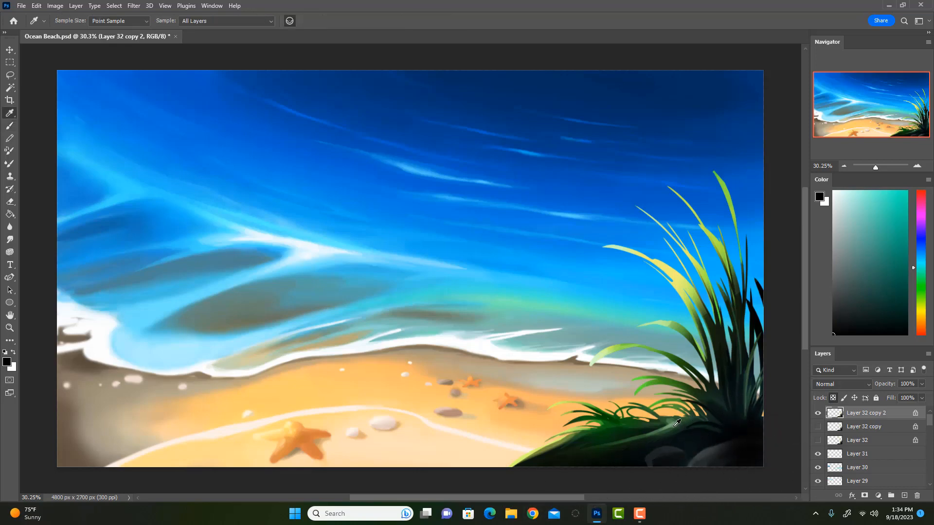
# Step: Sample greens from the grass and paint the mound's upper edge with a small soft brush at 30% opacity, reduced to 50 px
pyautogui.click(677, 423)
pyautogui.press('b')
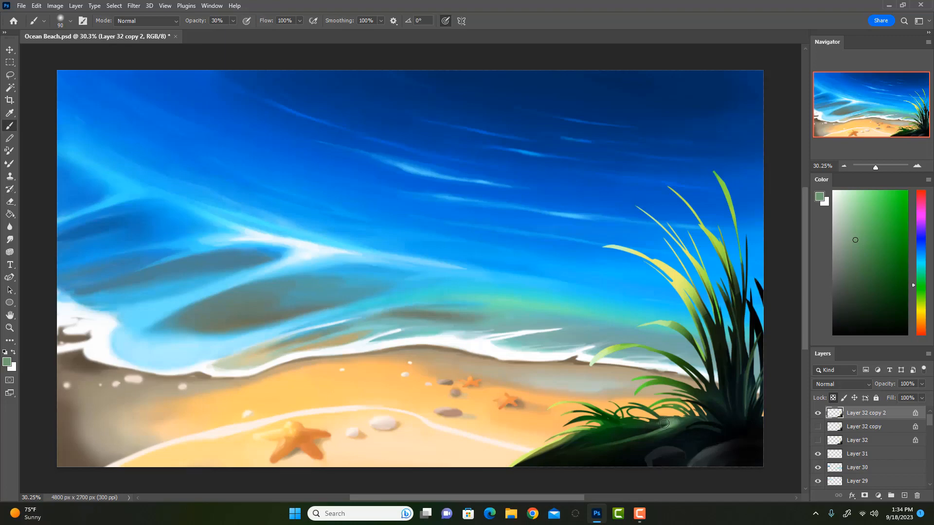
pyautogui.moveTo(664, 423); pyautogui.dragTo(682, 422)
pyautogui.press('i')
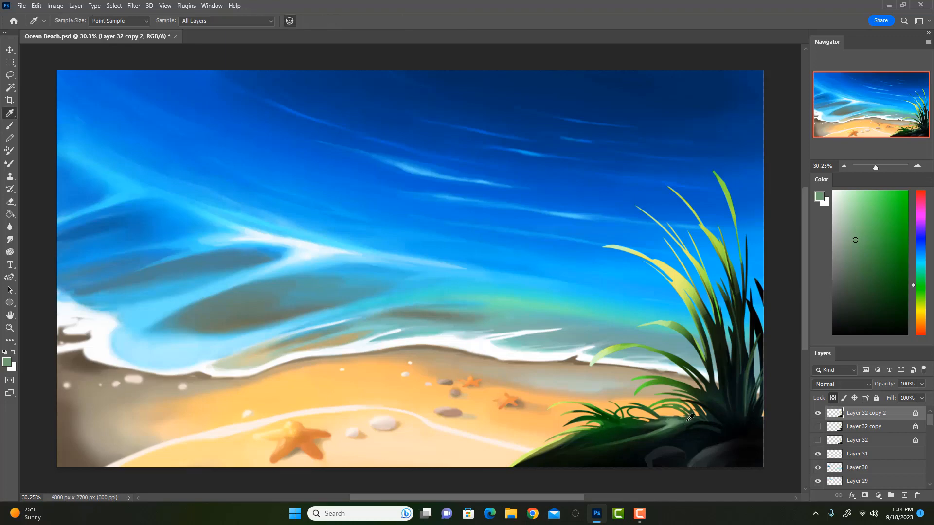
pyautogui.click(679, 420)
pyautogui.press('b')
pyautogui.press('[')
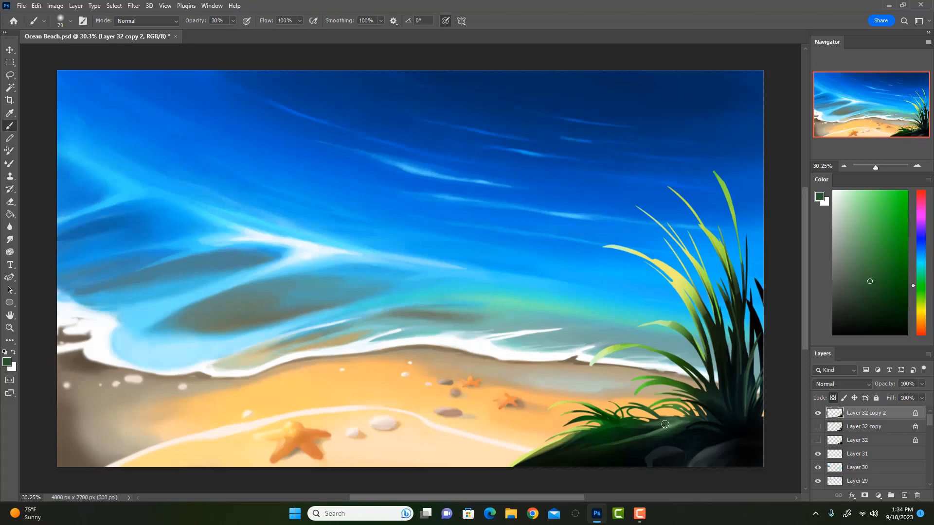
pyautogui.keyDown('alt'); pyautogui.click(626, 417); pyautogui.keyUp('alt')
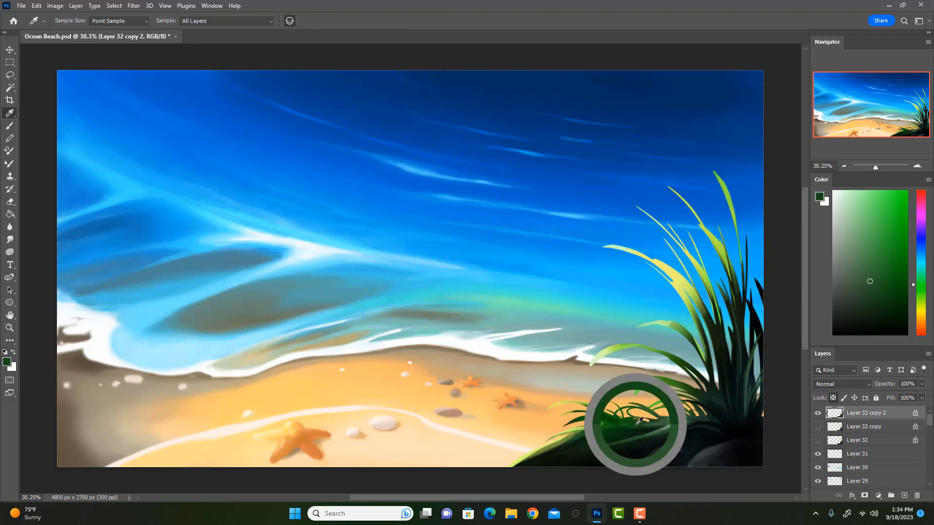
pyautogui.press('[')
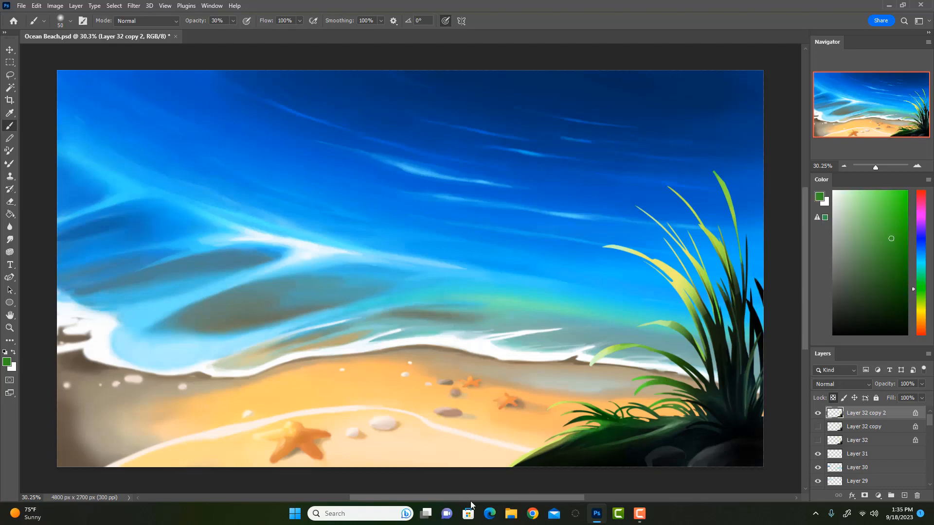
# Step: Sample dark tones from the mound and rocks and repaint the foreground rocks with a slightly larger brush
pyautogui.keyDown('alt'); pyautogui.click(626, 423); pyautogui.keyUp('alt')
pyautogui.press(']')
pyautogui.press(']')
pyautogui.keyDown('alt'); pyautogui.click(676, 449); pyautogui.keyUp('alt')
pyautogui.keyDown('alt'); pyautogui.click(659, 457); pyautogui.keyUp('alt')
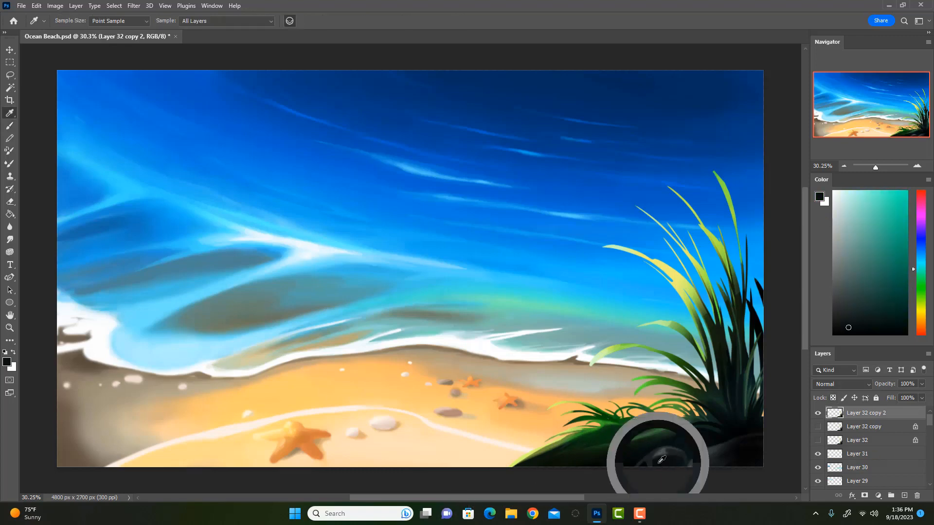
pyautogui.moveTo(690, 462); pyautogui.dragTo(761, 434)
# Step: Lock the transparent pixels of Layer 32 copy 2 and brighten the left-curving grass blades with sampled light colours at 100% opacity
pyautogui.click(834, 398)
pyautogui.keyDown('alt'); pyautogui.click(587, 353); pyautogui.keyUp('alt')
pyautogui.press('[')
pyautogui.press('[')
pyautogui.press('[')
pyautogui.press('[')
pyautogui.press('0')
pyautogui.moveTo(591, 364); pyautogui.dragTo(608, 354)
pyautogui.keyDown('alt'); pyautogui.click(668, 325); pyautogui.keyUp('alt')
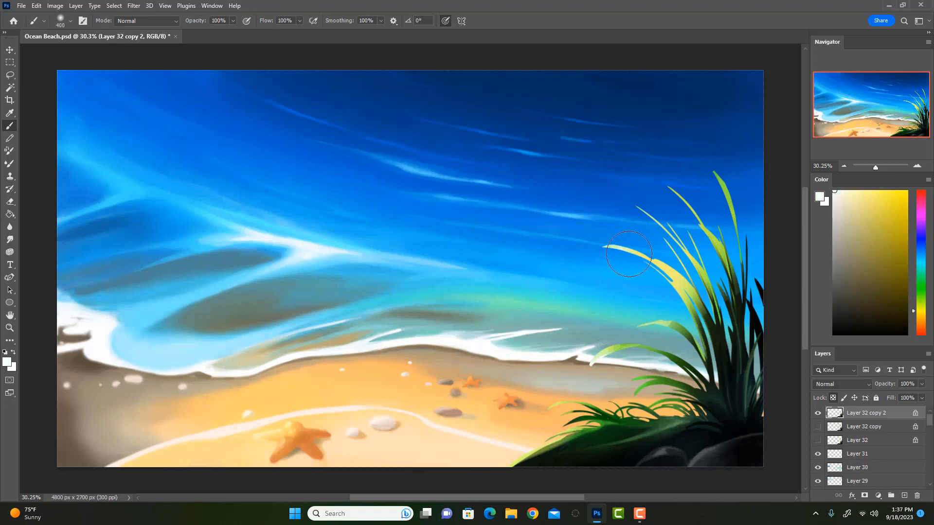
pyautogui.keyDown('alt'); pyautogui.click(692, 288); pyautogui.keyUp('alt')
# Step: Sample a mound green, unlock the grass layer's transparent pixels and flip the canvas horizontally
pyautogui.keyDown('alt'); pyautogui.click(627, 424); pyautogui.keyUp('alt')
pyautogui.click(833, 398)
pyautogui.hotkey('ctrl', 'shift', 'h')
# Step: Touch up the grass and mound with a 30 px eraser and a brush in a sampled grass colour at 30% opacity
pyautogui.press('e')
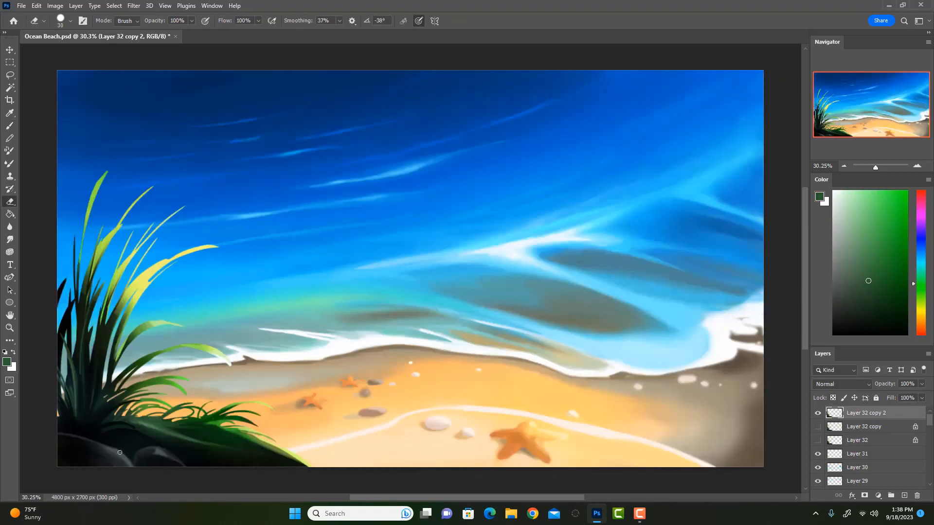
pyautogui.press('b')
pyautogui.keyDown('alt'); pyautogui.click(116, 349); pyautogui.keyUp('alt')
pyautogui.press('3')
# Step: Add a layer above Layer 31 and lighten the pale foreground sand ridge with a sampled pebble white, using a 125 px brush at 30% opacity
pyautogui.click(857, 454)
pyautogui.click(905, 496)
pyautogui.keyDown('alt'); pyautogui.click(436, 422); pyautogui.keyUp('alt')
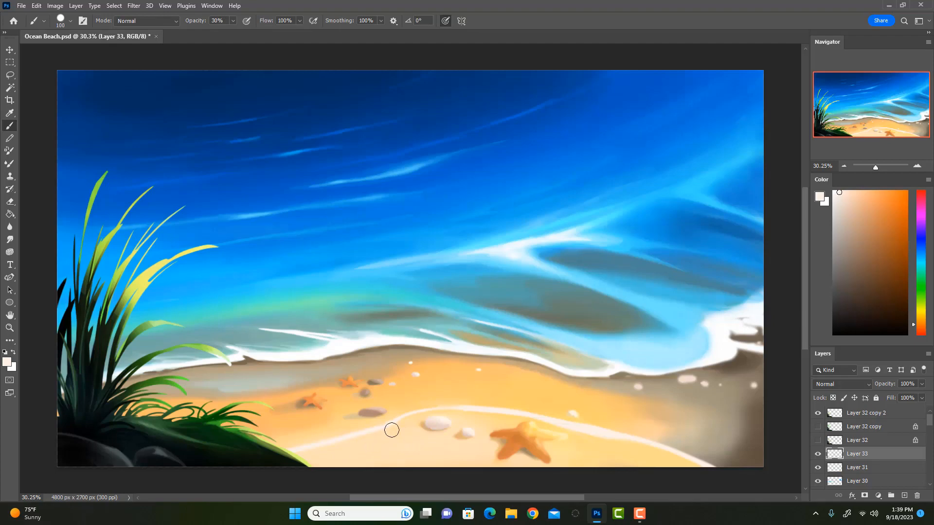
pyautogui.press(']')
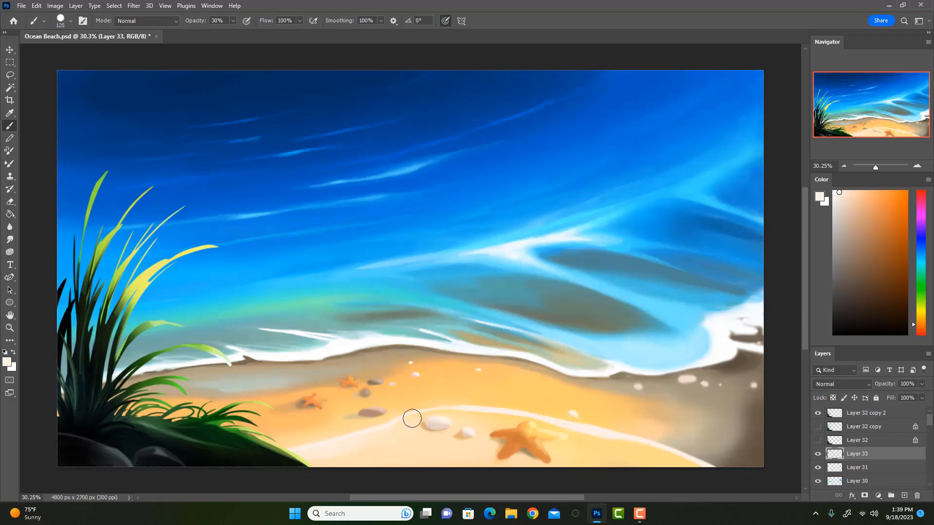
pyautogui.press('[')
pyautogui.press('[')
pyautogui.press(']')
pyautogui.press(']')
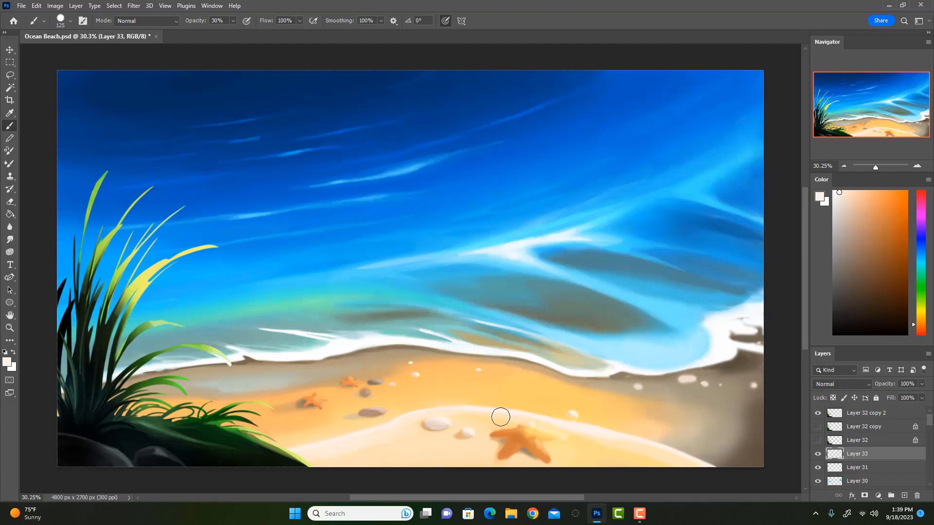
pyautogui.press('[')
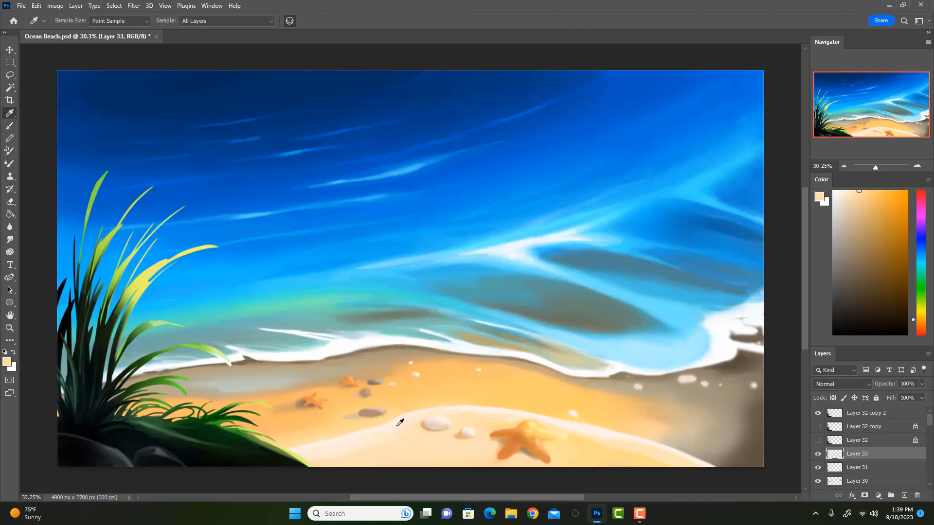
pyautogui.keyDown('alt'); pyautogui.click(396, 424); pyautogui.keyUp('alt')
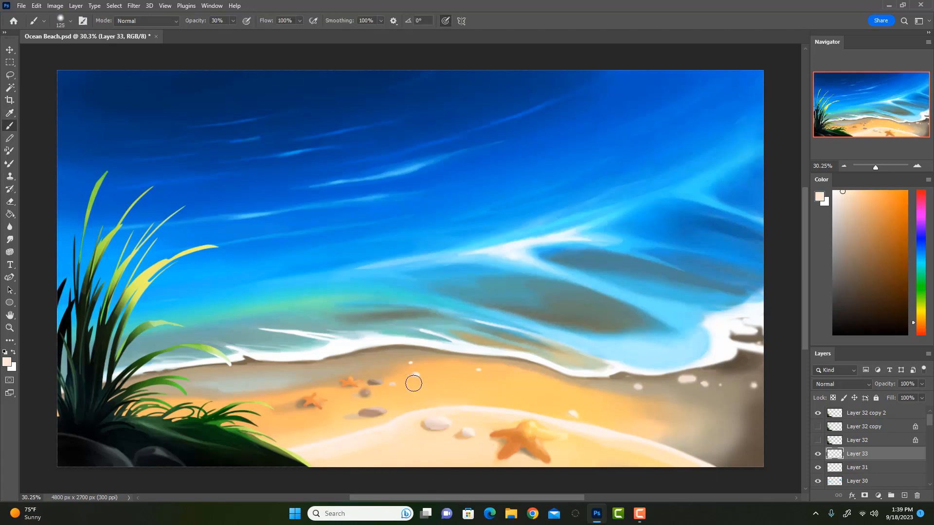
pyautogui.moveTo(422, 384)
pyautogui.mouseDown()
pyautogui.moveTo(484, 387)
pyautogui.moveTo(464, 385)
pyautogui.mouseUp()
pyautogui.hotkey('ctrl', 'z')
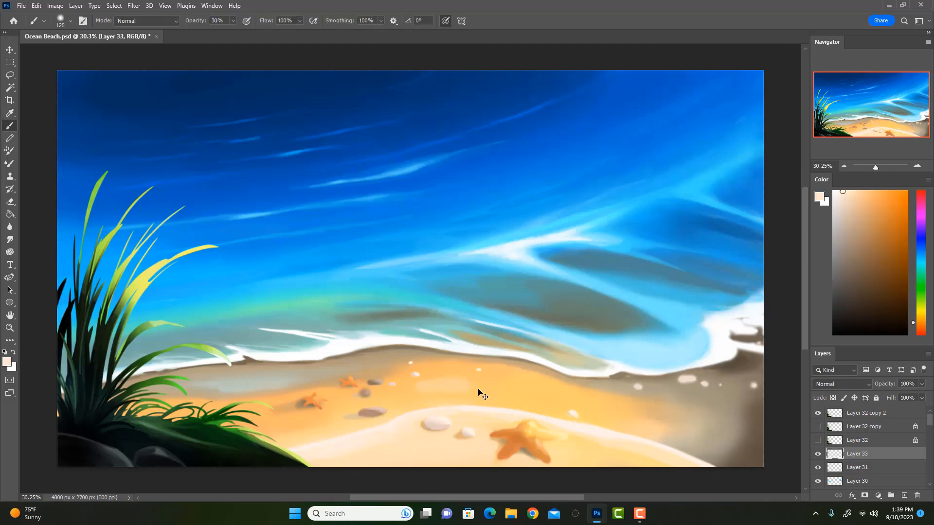
pyautogui.hotkey('ctrl', 'z')
# Step: Glaze white over the orange sand behind the ridge with a 300 px soft brush at 10% opacity, reducing the brush for finer areas
pyautogui.press('1')
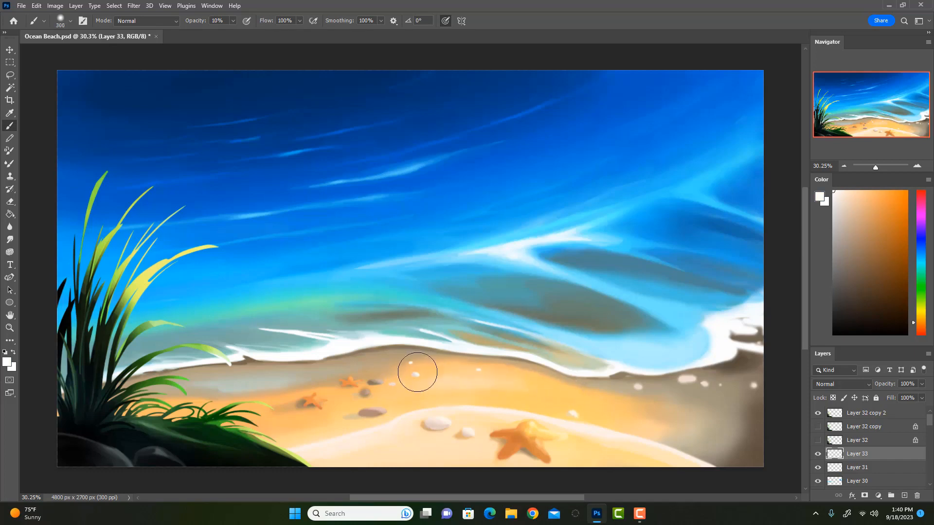
pyautogui.moveTo(434, 377); pyautogui.dragTo(523, 390)
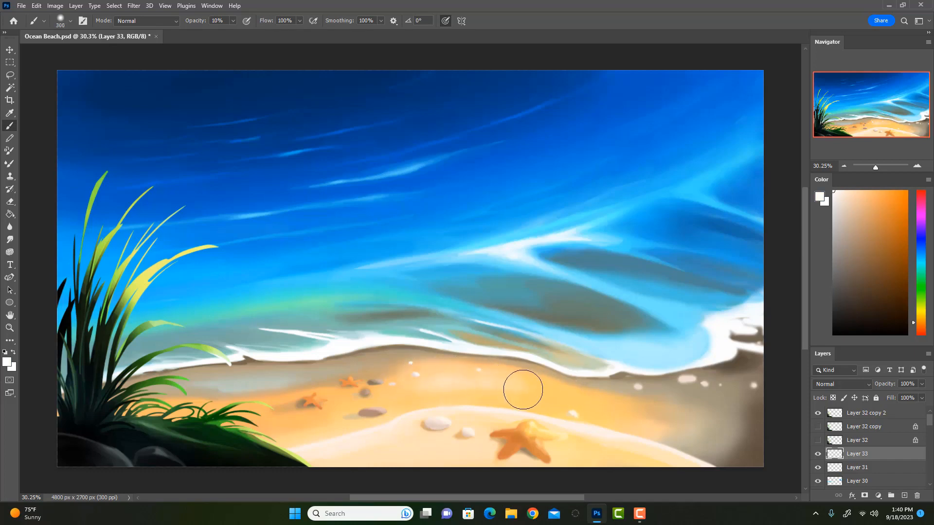
pyautogui.press('[')
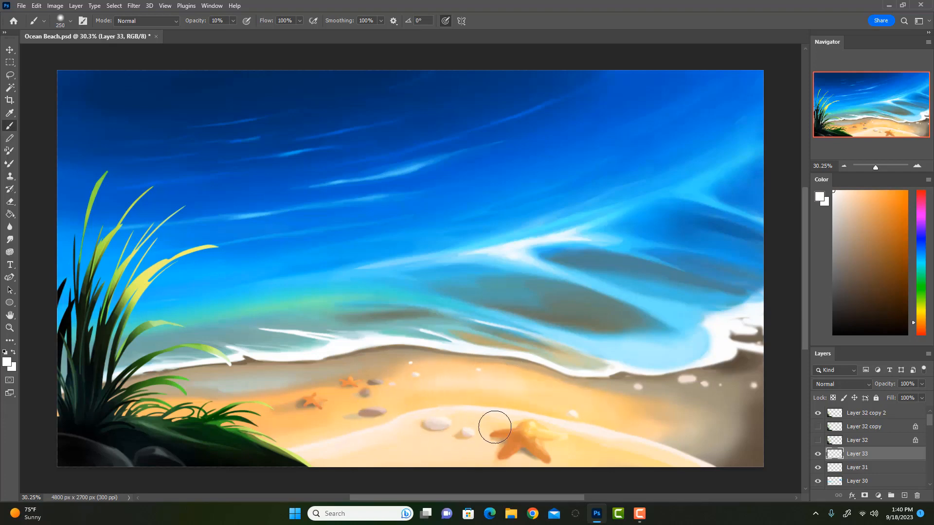
pyautogui.press('[')
pyautogui.press('[')
# Step: Pick a light blue and glaze it over the brown wet sand near the foam with a 125 px soft brush at 10% opacity
pyautogui.keyDown('alt'); pyautogui.click(427, 387); pyautogui.keyUp('alt')
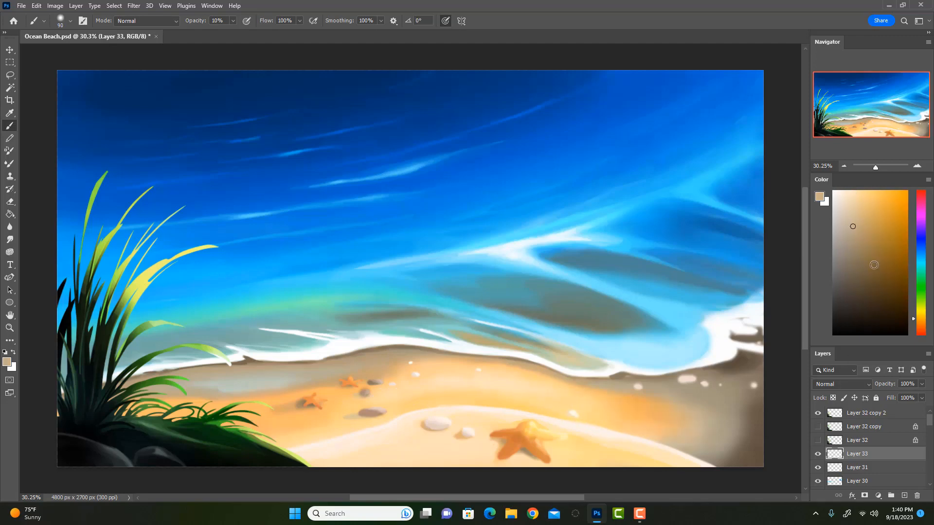
pyautogui.click(921, 253)
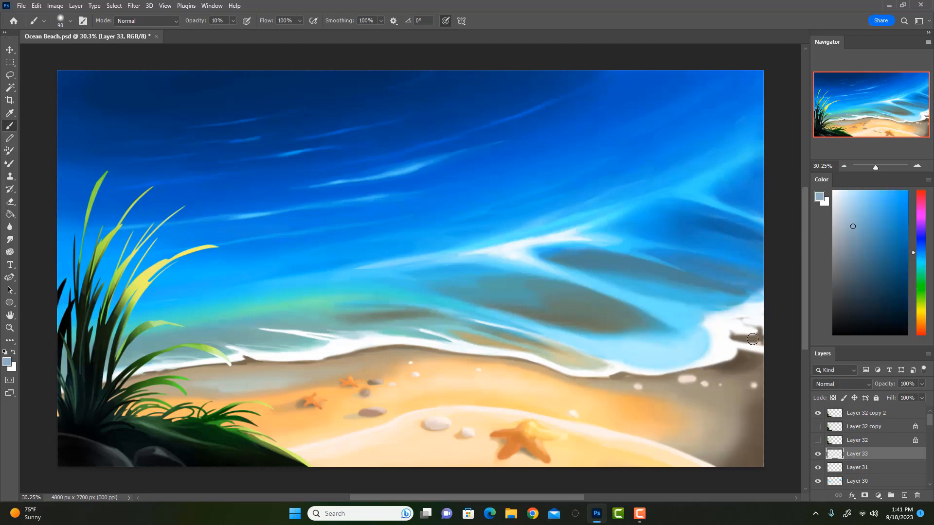
pyautogui.click(861, 201)
pyautogui.press(']')
pyautogui.press(']')
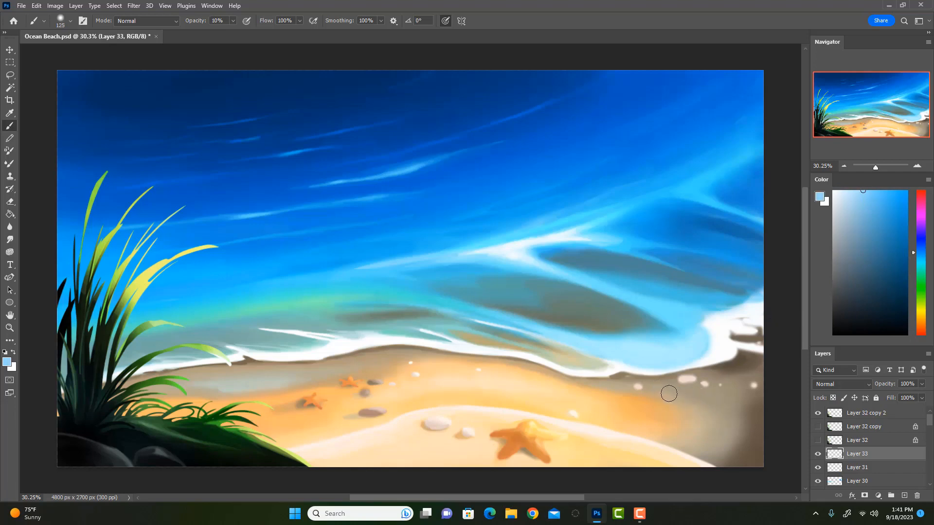
pyautogui.keyDown('alt'); pyautogui.click(721, 391); pyautogui.keyUp('alt')
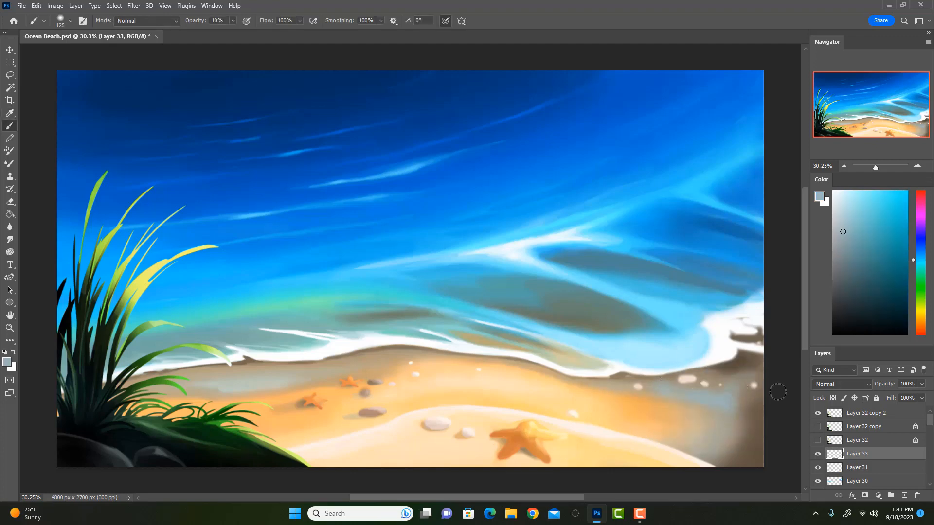
# Step: Pick a very pale cyan and paint brighter reflections on the wet sand with a 100 px soft brush at 30% opacity
pyautogui.press('[')
pyautogui.click(848, 188)
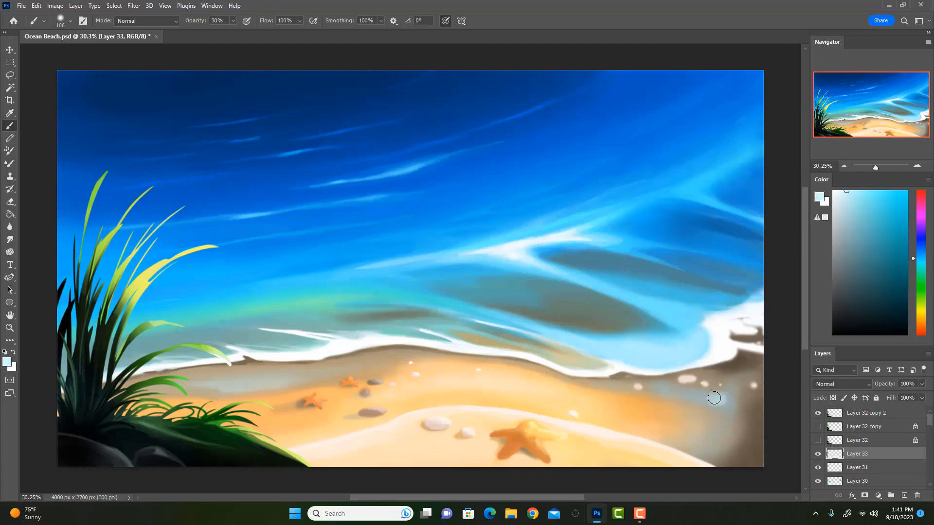
pyautogui.press('1')
pyautogui.press('3')
pyautogui.press(']')
# Step: Sample sand and water colours and blend the bluish reflections across the wet sand to the canvas edge with a 125 px soft brush
pyautogui.keyDown('alt'); pyautogui.click(690, 392); pyautogui.keyUp('alt')
pyautogui.keyDown('alt'); pyautogui.click(534, 398); pyautogui.keyUp('alt')
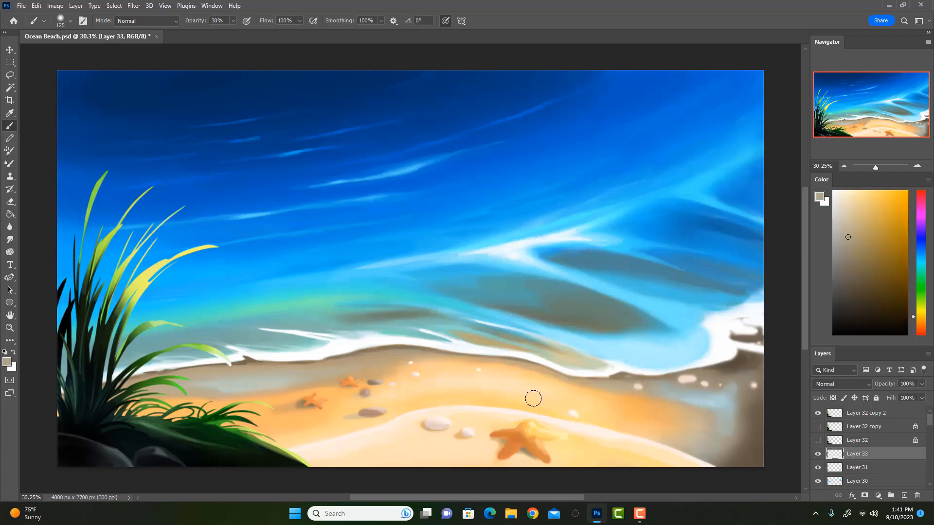
pyautogui.keyDown('alt'); pyautogui.click(563, 371); pyautogui.keyUp('alt')
pyautogui.keyDown('alt'); pyautogui.click(720, 401); pyautogui.keyUp('alt')
pyautogui.moveTo(727, 389); pyautogui.dragTo(780, 371)
pyautogui.keyDown('alt'); pyautogui.click(665, 333); pyautogui.keyUp('alt')
pyautogui.moveTo(729, 395); pyautogui.dragTo(751, 421)
# Step: Sample the foam white and repaint the foam edge along the wet sand with a 70 px soft brush at 100% opacity
pyautogui.press('[')
pyautogui.press('[')
pyautogui.press('[')
pyautogui.press('[')
pyautogui.keyDown('alt'); pyautogui.click(721, 352); pyautogui.keyUp('alt')
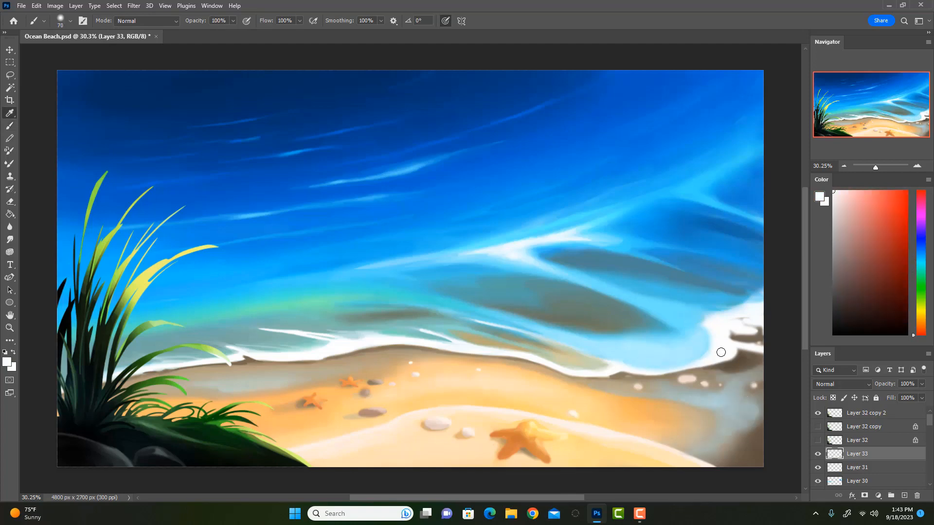
pyautogui.moveTo(696, 370); pyautogui.dragTo(647, 374)
# Step: Sample grey from the foam and paint over the dark gaps in the foam patch at the canvas edge
pyautogui.keyDown('alt'); pyautogui.click(744, 315); pyautogui.keyUp('alt')
pyautogui.keyDown('alt'); pyautogui.click(749, 319); pyautogui.keyUp('alt')
pyautogui.moveTo(755, 320)
pyautogui.mouseDown()
pyautogui.moveTo(730, 325)
pyautogui.moveTo(731, 342)
pyautogui.mouseUp()
pyautogui.keyDown('alt'); pyautogui.click(735, 389); pyautogui.keyUp('alt')
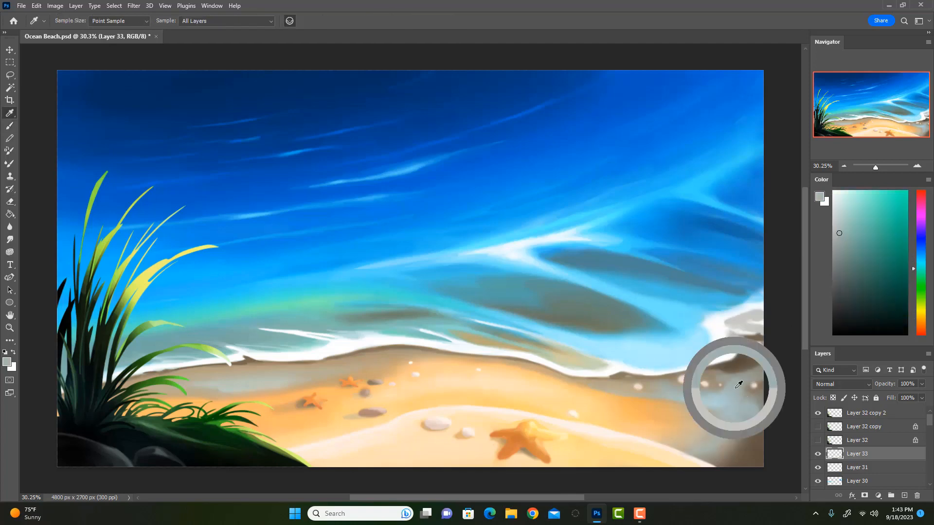
# Step: Add a layer above Layer 33 and paint soft white reflections on the wet sand with a 150 px brush at 30% opacity
pyautogui.keyDown('alt'); pyautogui.click(722, 347); pyautogui.keyUp('alt')
pyautogui.press(']')
pyautogui.press(']')
pyautogui.press(']')
pyautogui.click(904, 496)
pyautogui.press(']')
pyautogui.press(']')
pyautogui.moveTo(700, 400); pyautogui.dragTo(760, 407)
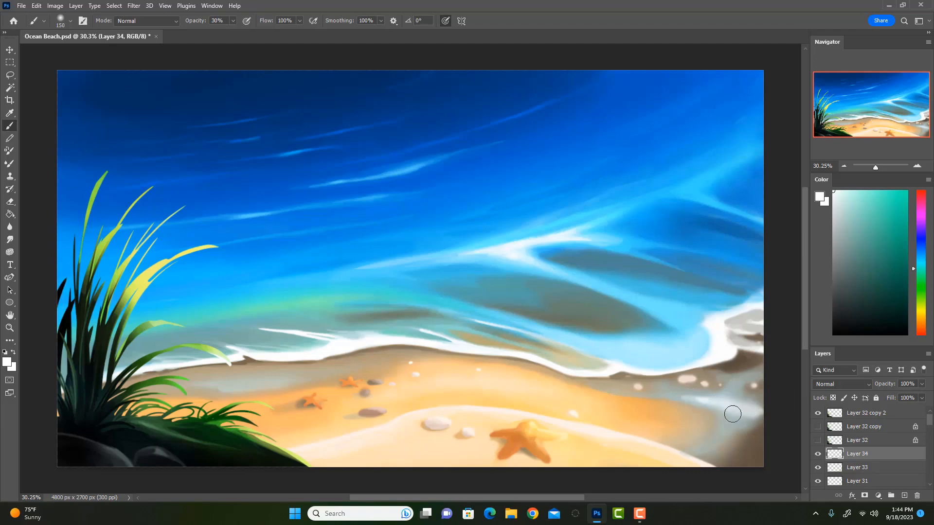
pyautogui.moveTo(732, 412)
pyautogui.mouseDown()
pyautogui.moveTo(692, 446)
pyautogui.moveTo(729, 418)
pyautogui.moveTo(725, 402)
pyautogui.moveTo(745, 382)
pyautogui.mouseUp()
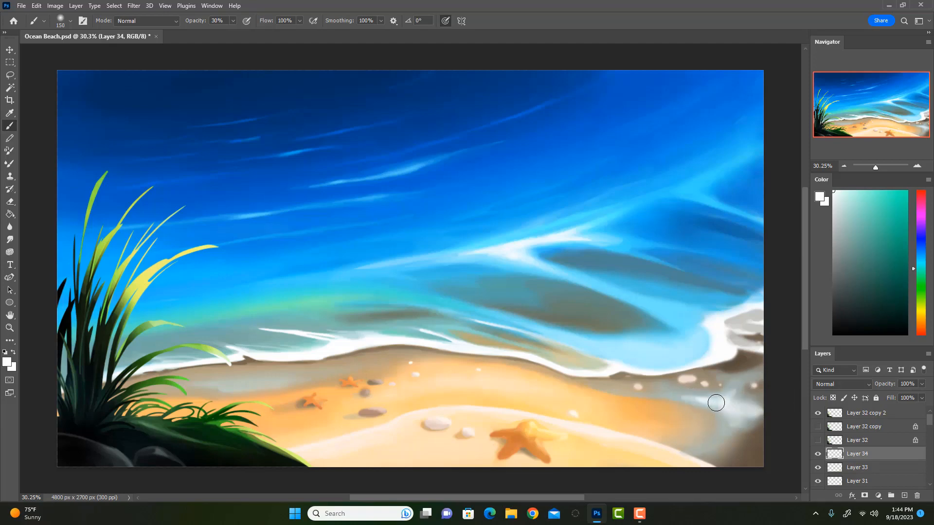
# Step: Soften the wet-sand reflections with the eraser, then brighten the sand ridge's lower end with sampled whites at 30% opacity
pyautogui.press('e')
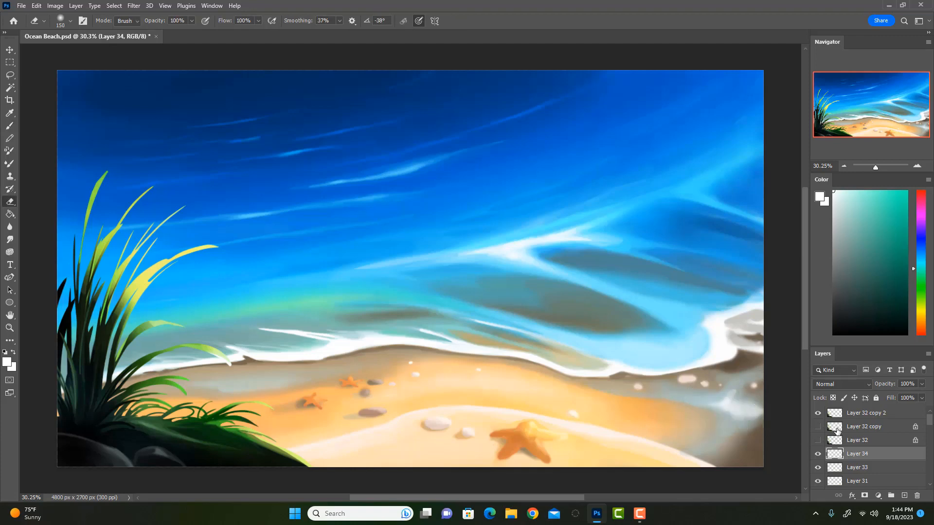
pyautogui.press('b')
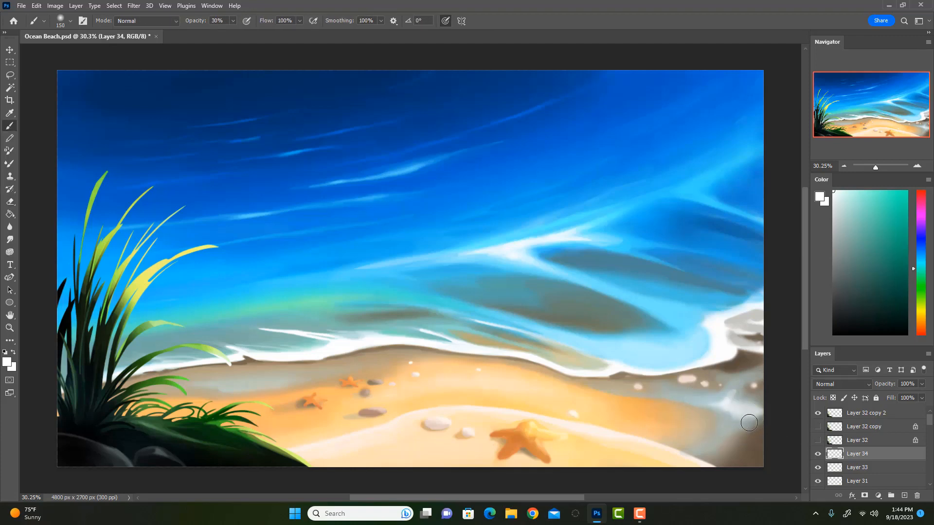
pyautogui.keyDown('alt'); pyautogui.click(687, 457); pyautogui.keyUp('alt')
pyautogui.keyDown('alt'); pyautogui.click(687, 454); pyautogui.keyUp('alt')
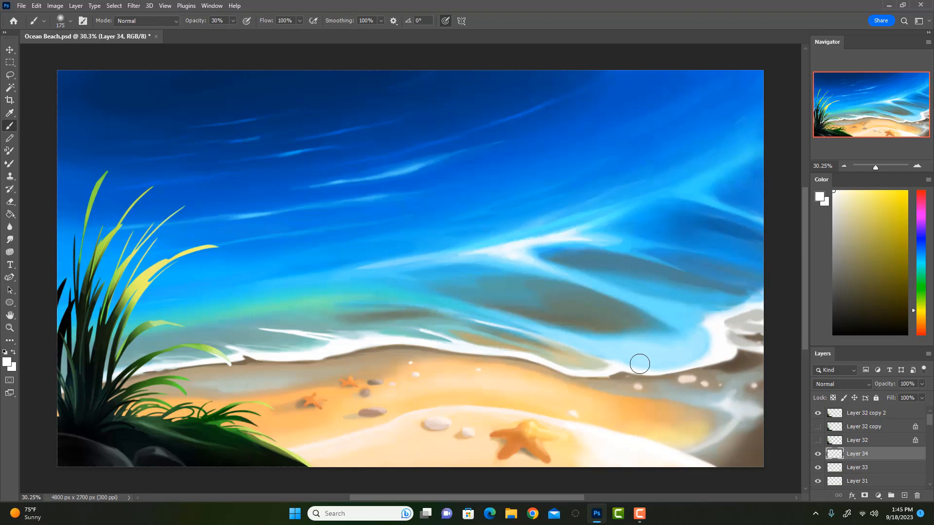
# Step: Sample light blue from the wave and glaze it over the wet sand beside the grass with a soft brush at 30% opacity
pyautogui.press('[')
pyautogui.press('[')
pyautogui.press(']')
pyautogui.press(']')
pyautogui.press(']')
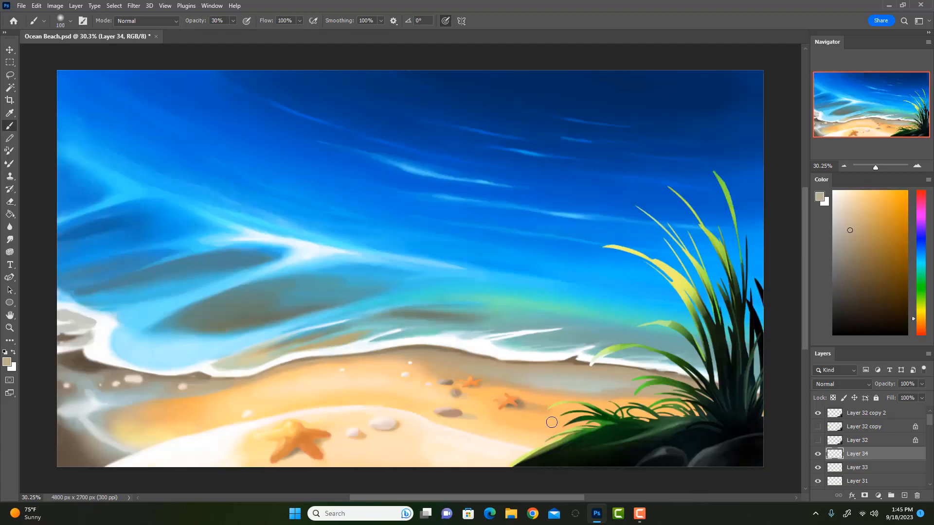
pyautogui.keyDown('alt'); pyautogui.click(457, 268); pyautogui.keyUp('alt')
pyautogui.moveTo(512, 376); pyautogui.dragTo(563, 379)
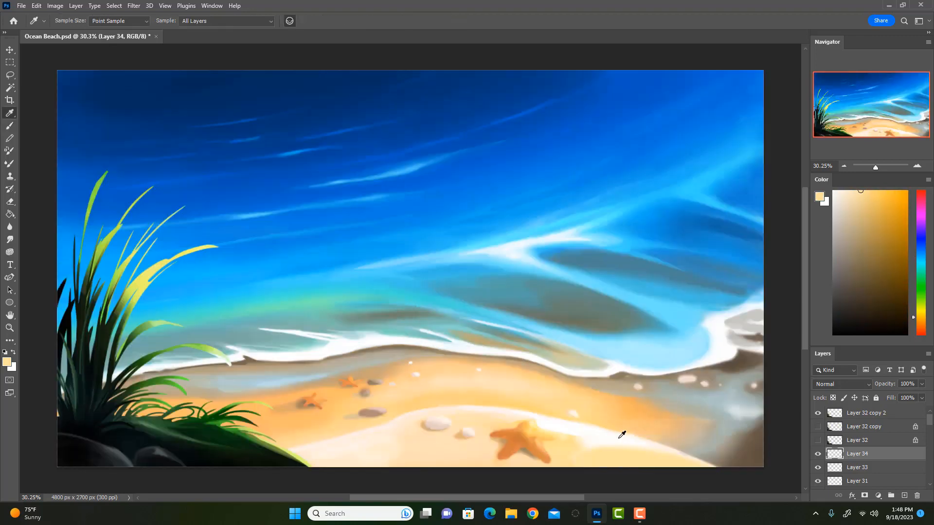
# Step: Sample sand and pebble colours and paint small white pebbles on the beach and clearer shading on the large starfish
pyautogui.keyDown('alt'); pyautogui.click(619, 434); pyautogui.keyUp('alt')
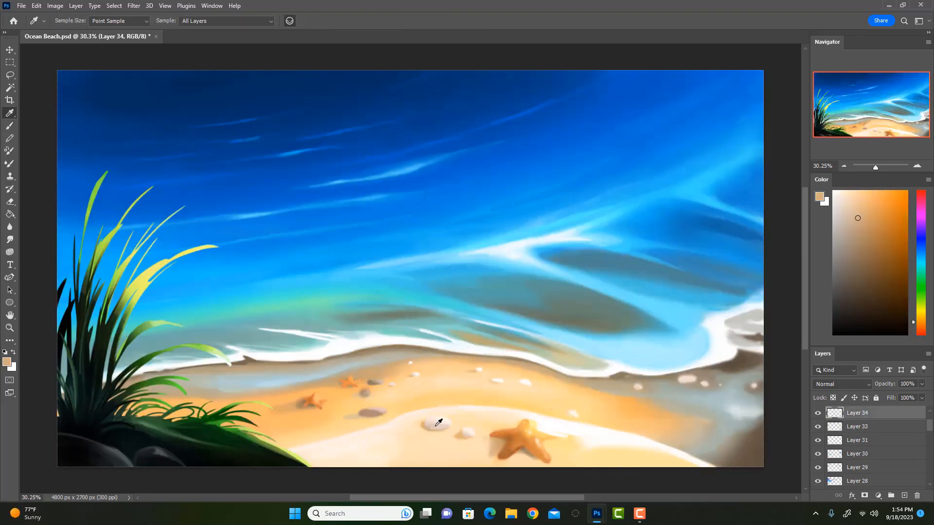
pyautogui.keyDown('alt'); pyautogui.click(437, 423); pyautogui.keyUp('alt')
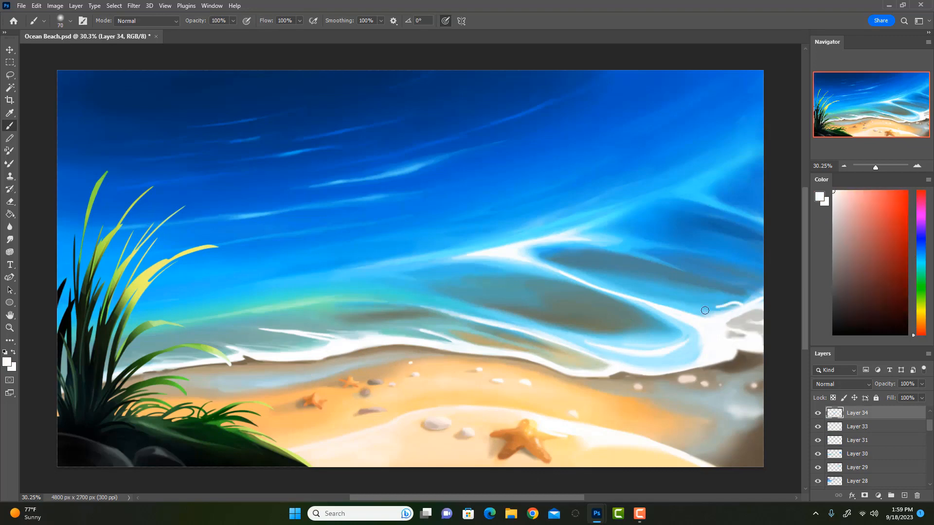
# Step: Sample ocean blues and refine the waves on Layer 35 with thin light-blue streaks, using a small soft brush at 30% opacity
pyautogui.keyDown('alt'); pyautogui.click(665, 252); pyautogui.keyUp('alt')
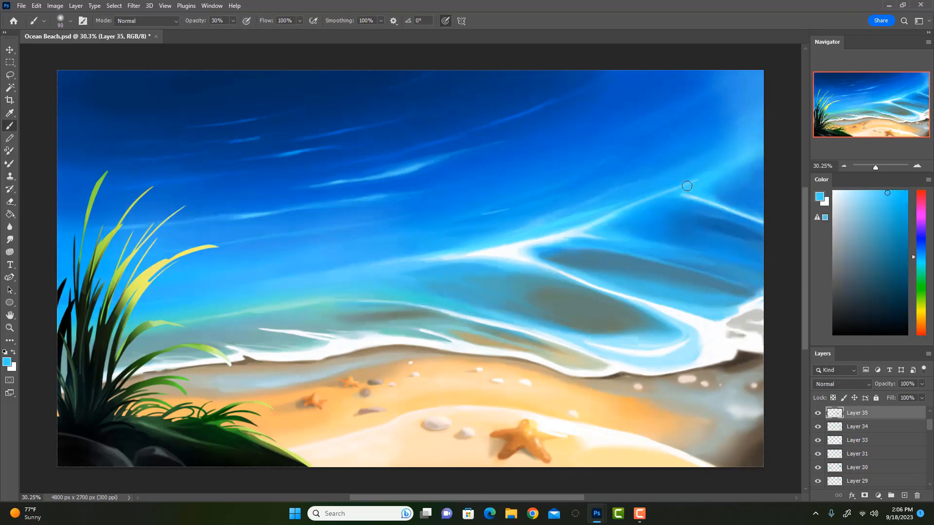
pyautogui.keyDown('alt'); pyautogui.click(647, 171); pyautogui.keyUp('alt')
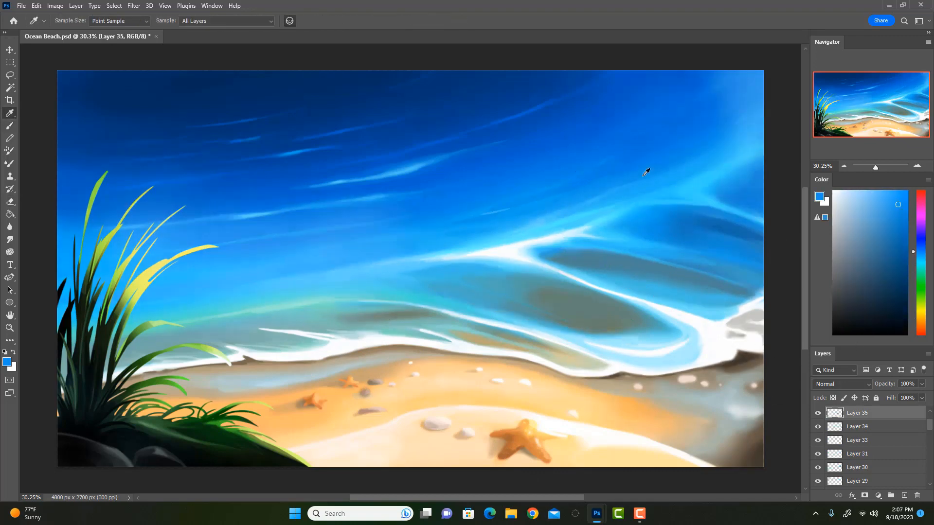
pyautogui.keyDown('alt'); pyautogui.click(715, 265); pyautogui.keyUp('alt')
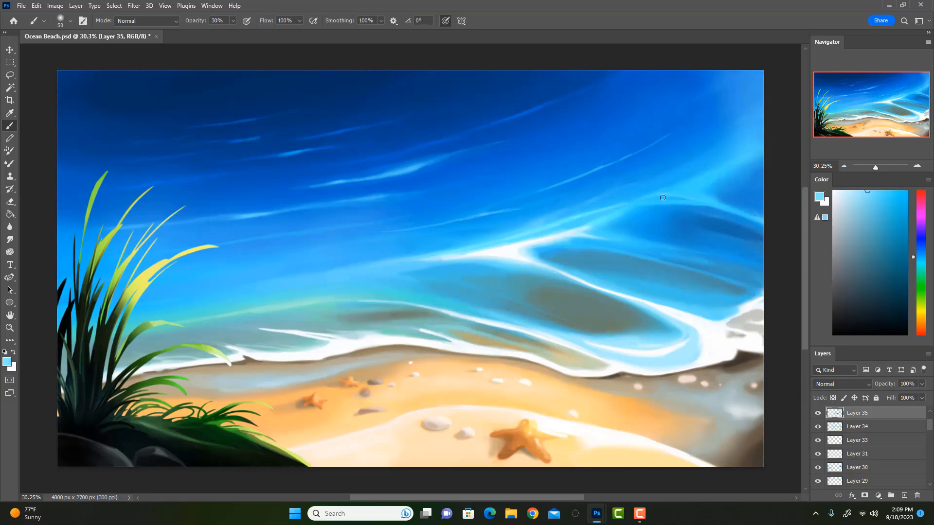